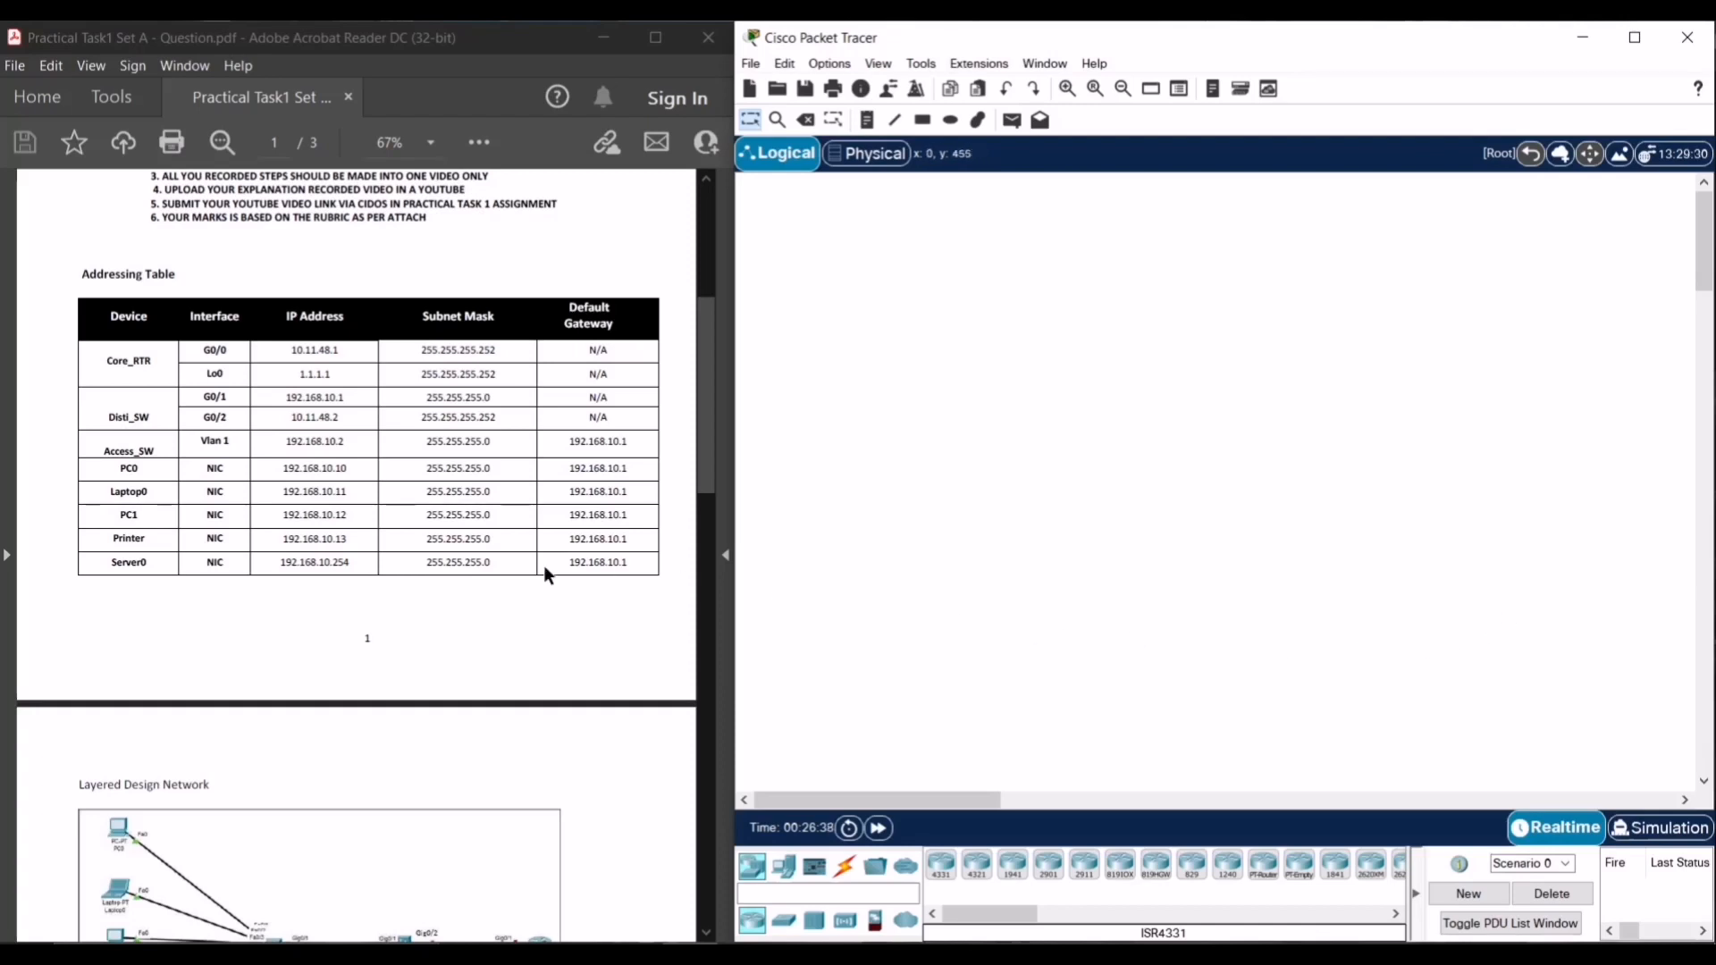
- Scroll the task PDF to page 2 and highlight the Step 1 equipment list a–e, then clear the selection
scroll(490, 565, down, 10)
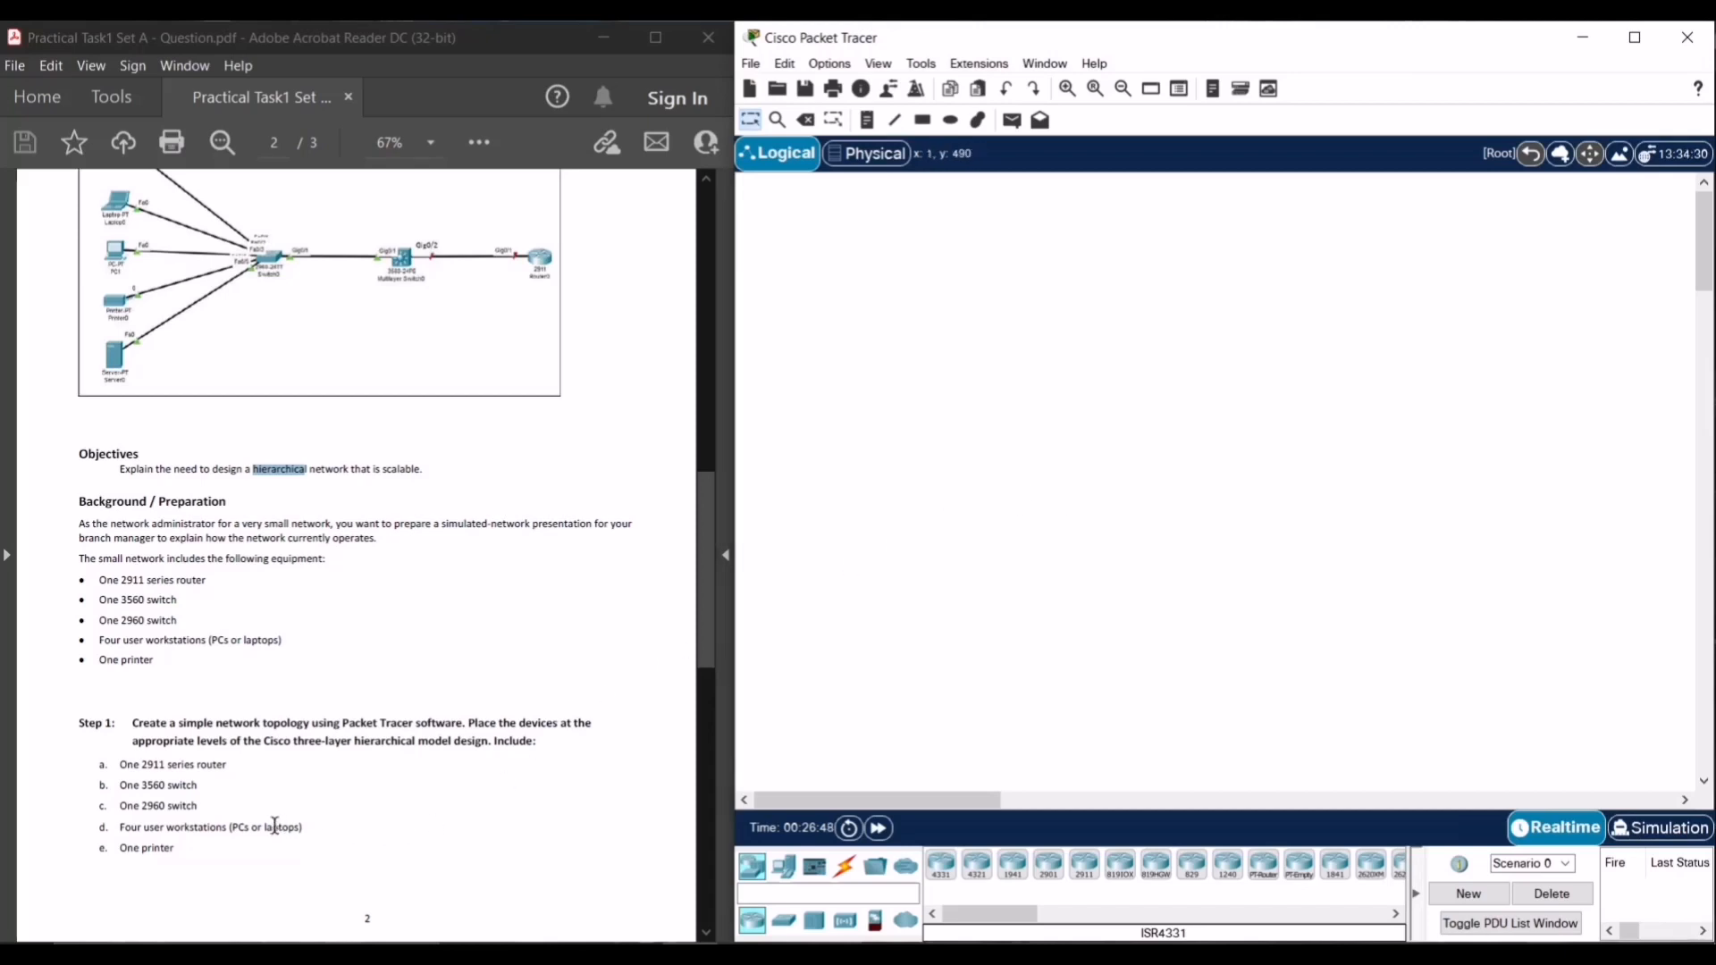
scroll(309, 733, up, 2)
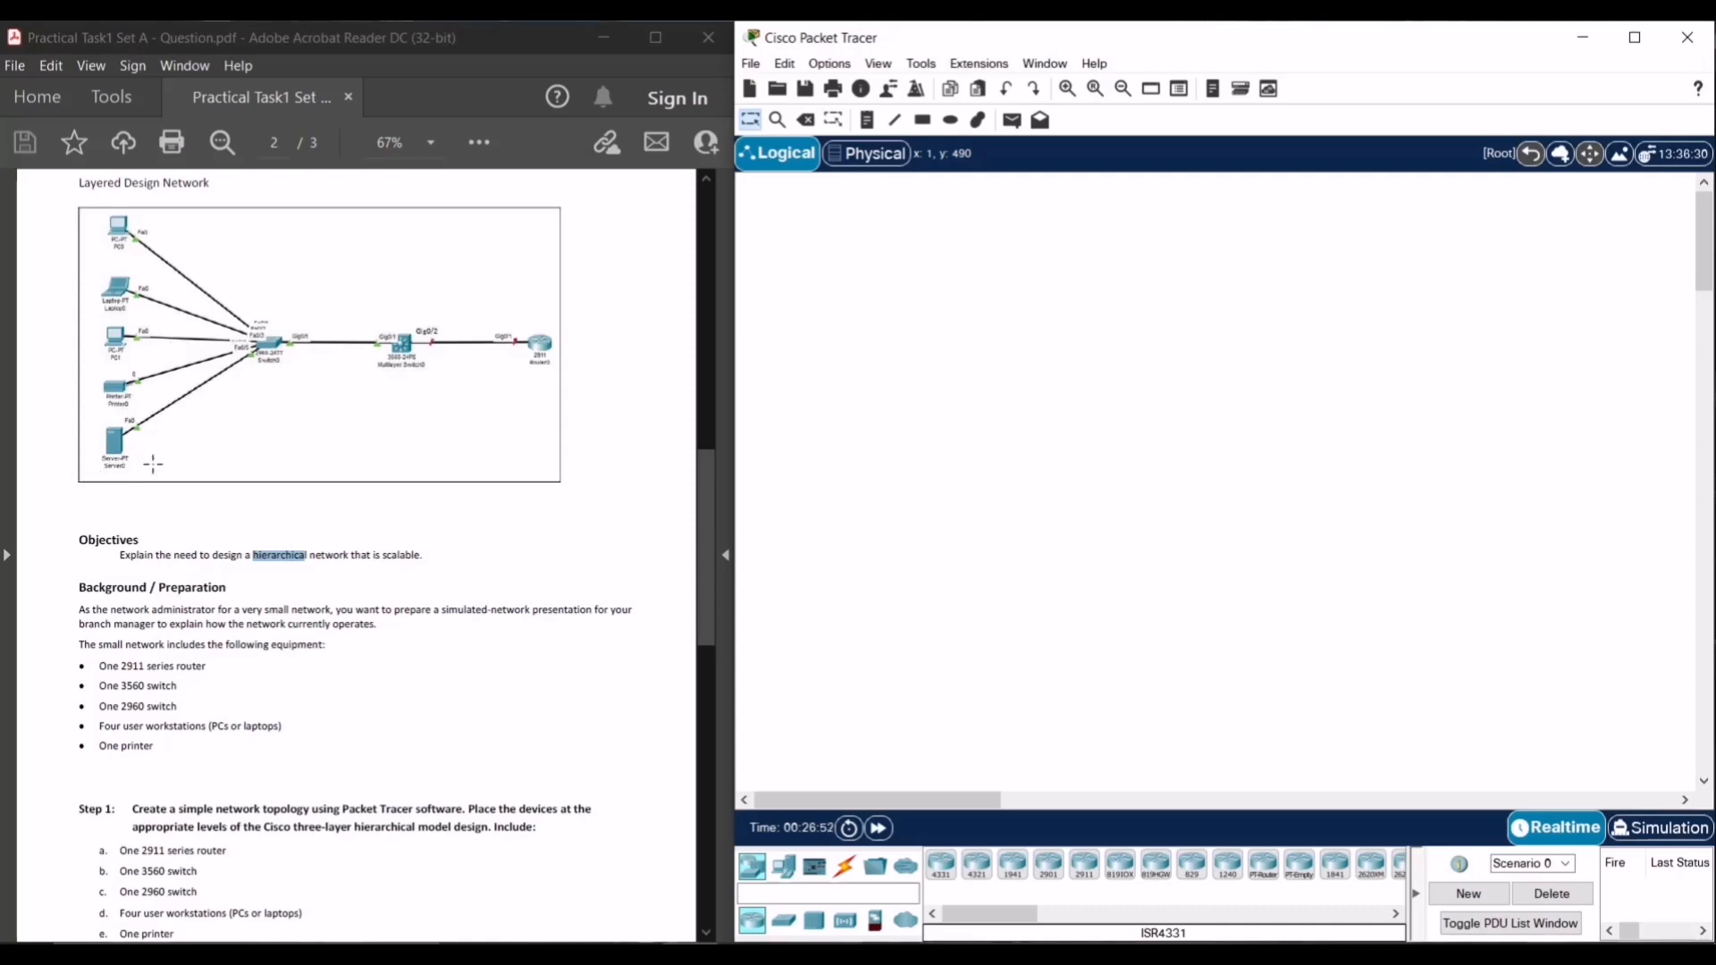
scroll(447, 795, down, 1)
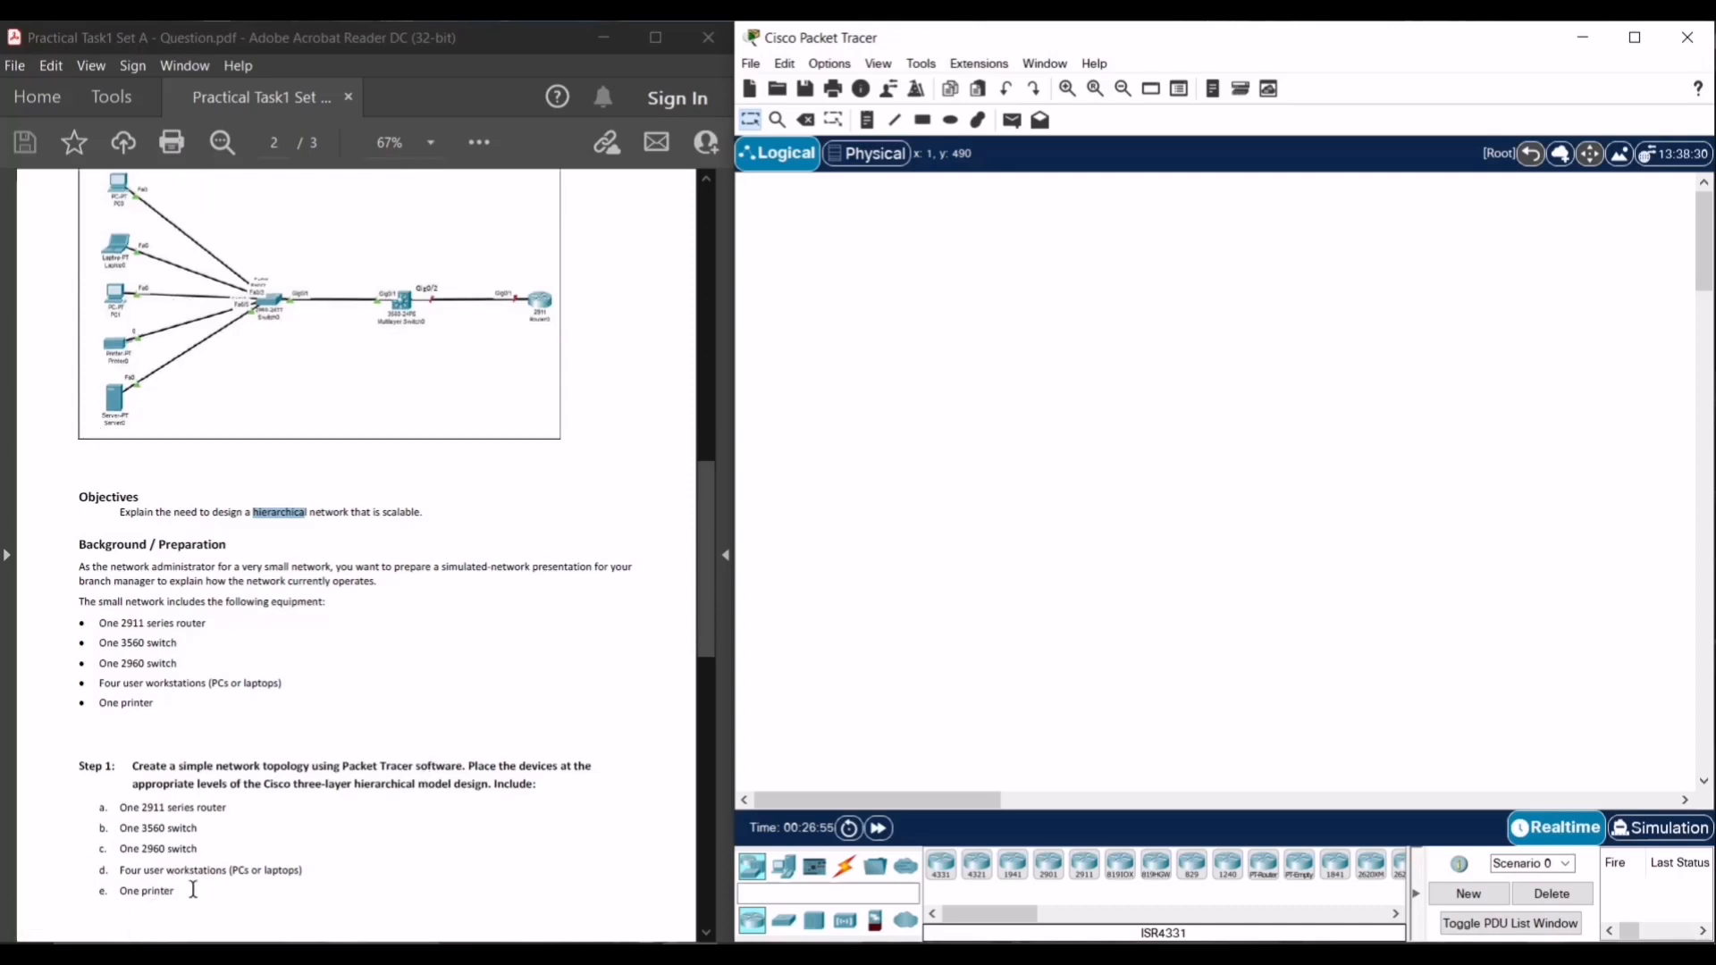
drag(184, 891, 124, 808)
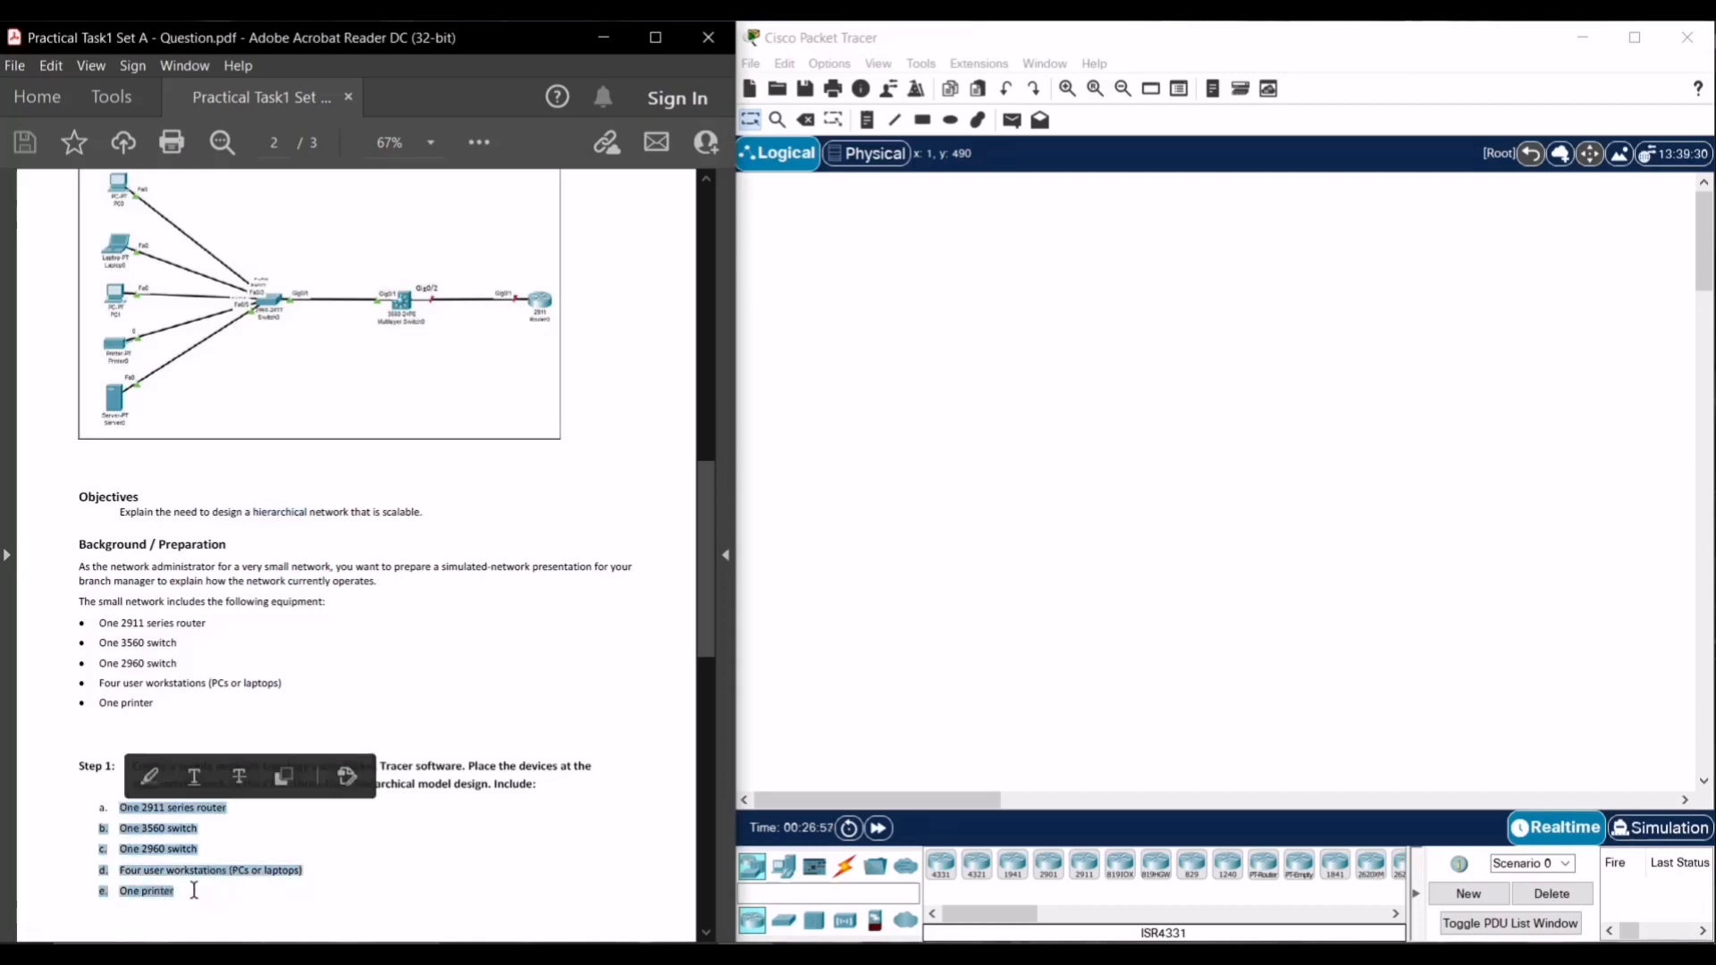
drag(189, 890, 110, 795)
click(271, 858)
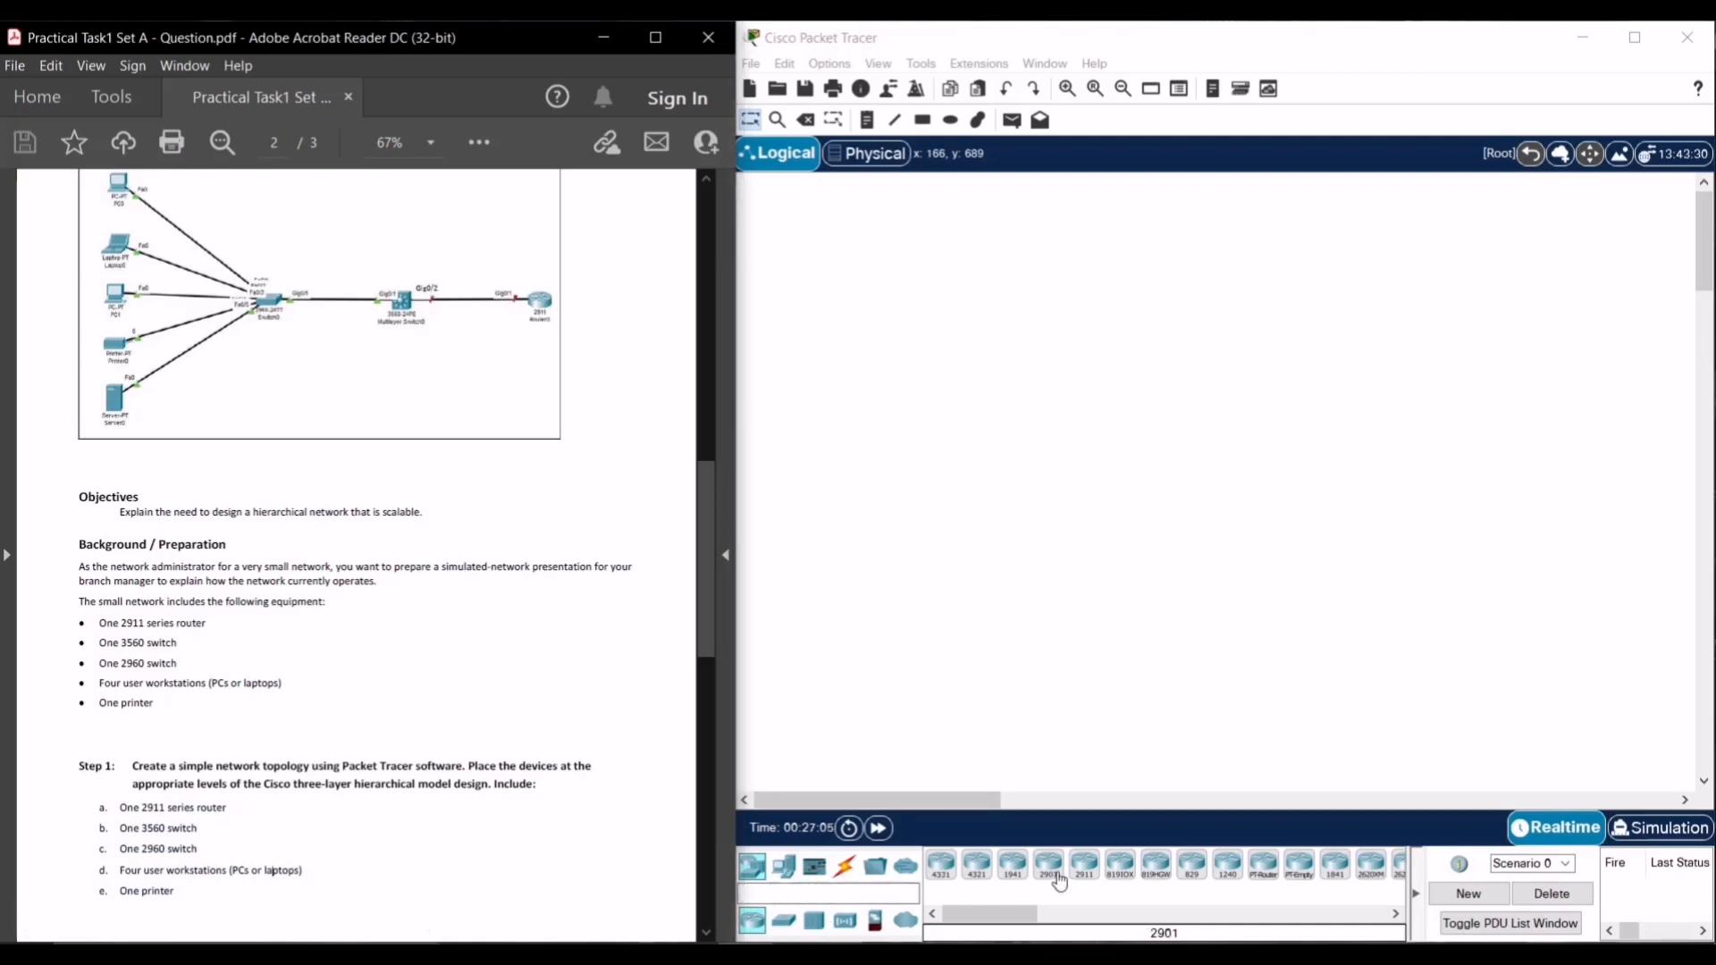
- Place a 2911 router, then a 3560-24PS multilayer switch and a 2960 switch to its left
drag(1084, 865, 1526, 487)
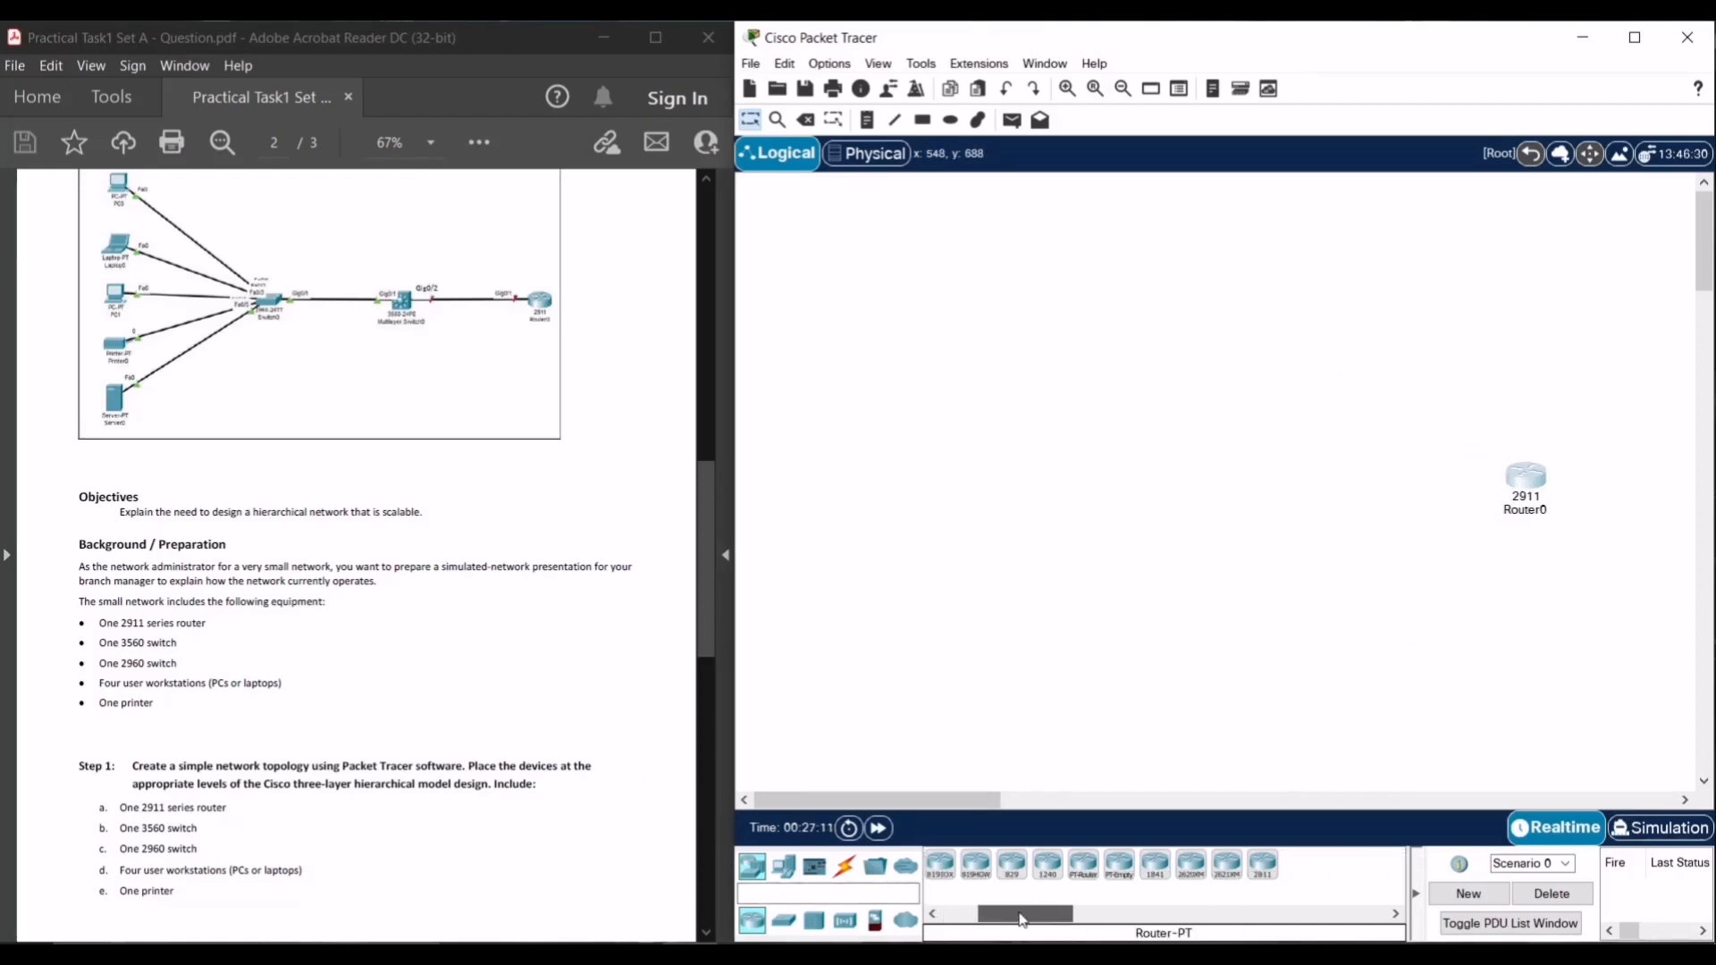
click(784, 921)
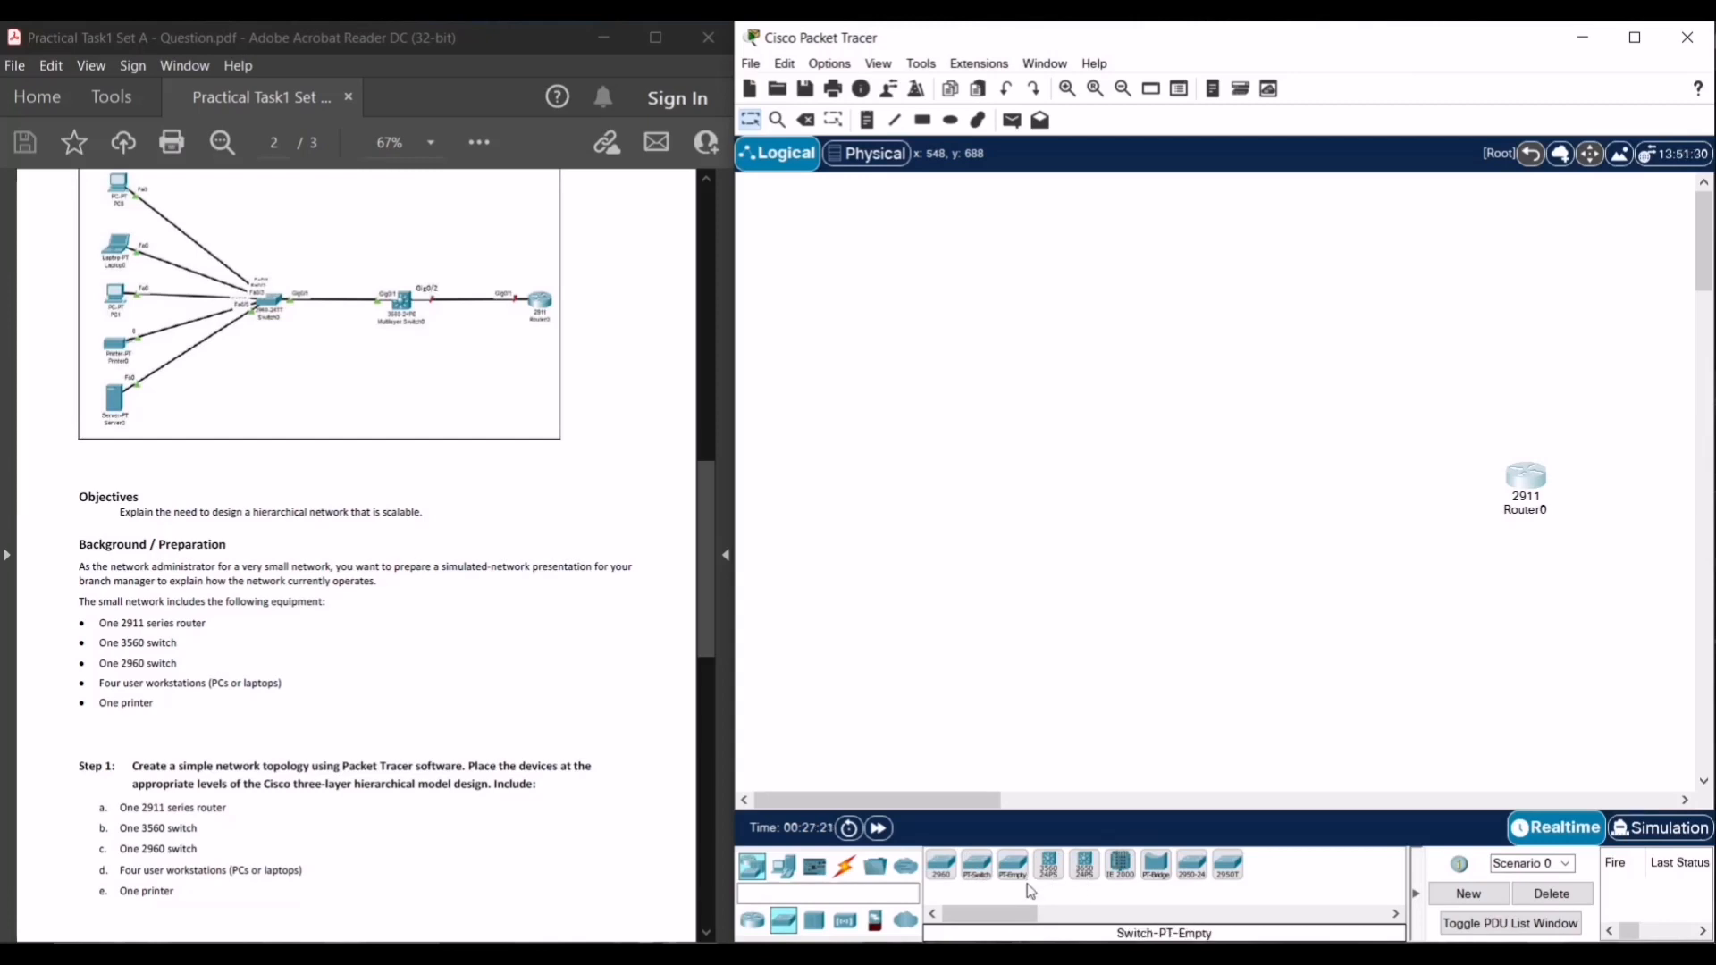
drag(1037, 880, 1269, 500)
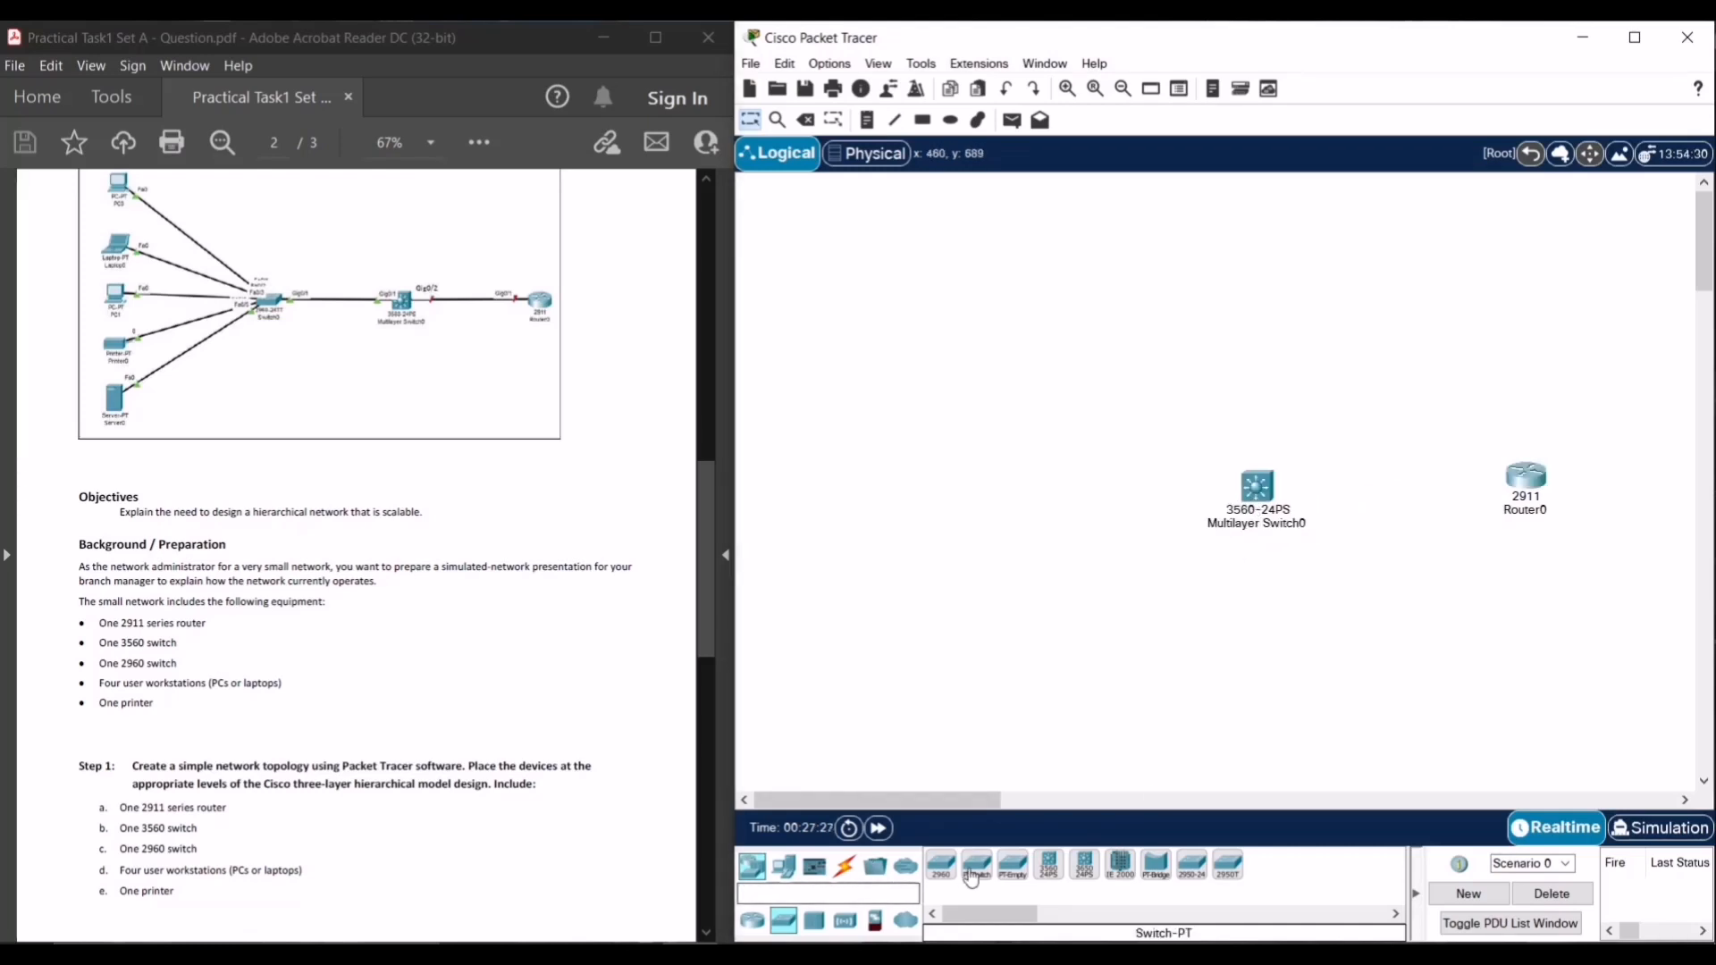
drag(941, 865, 1093, 509)
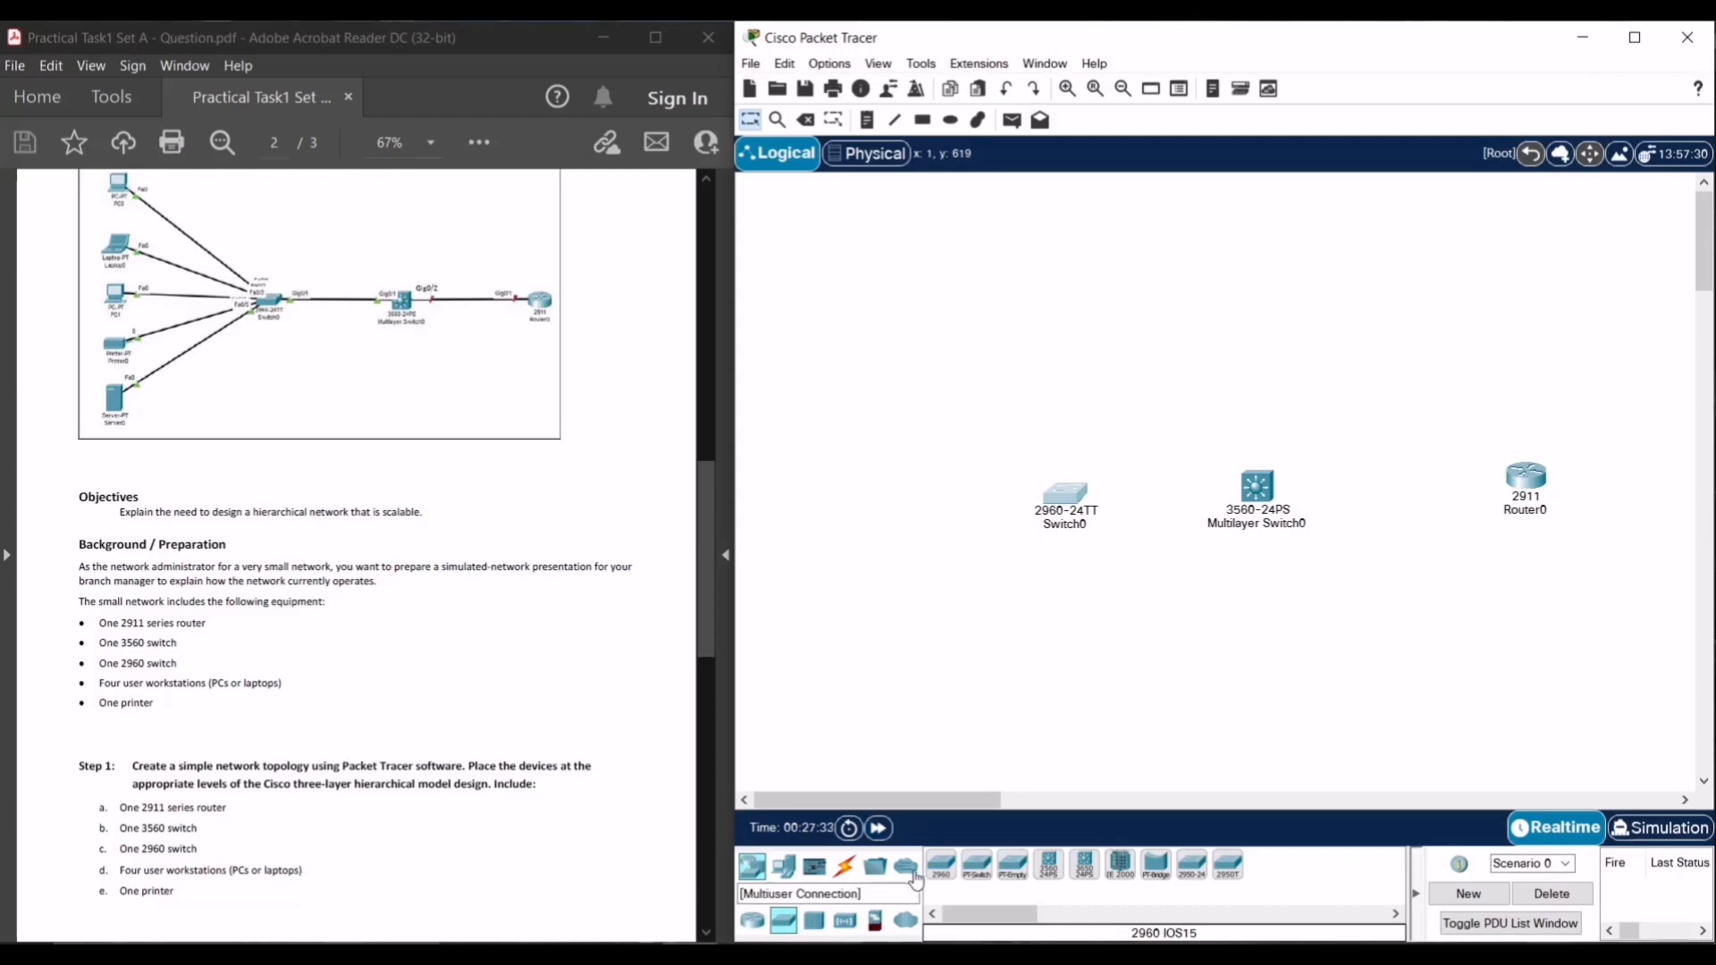
click(784, 874)
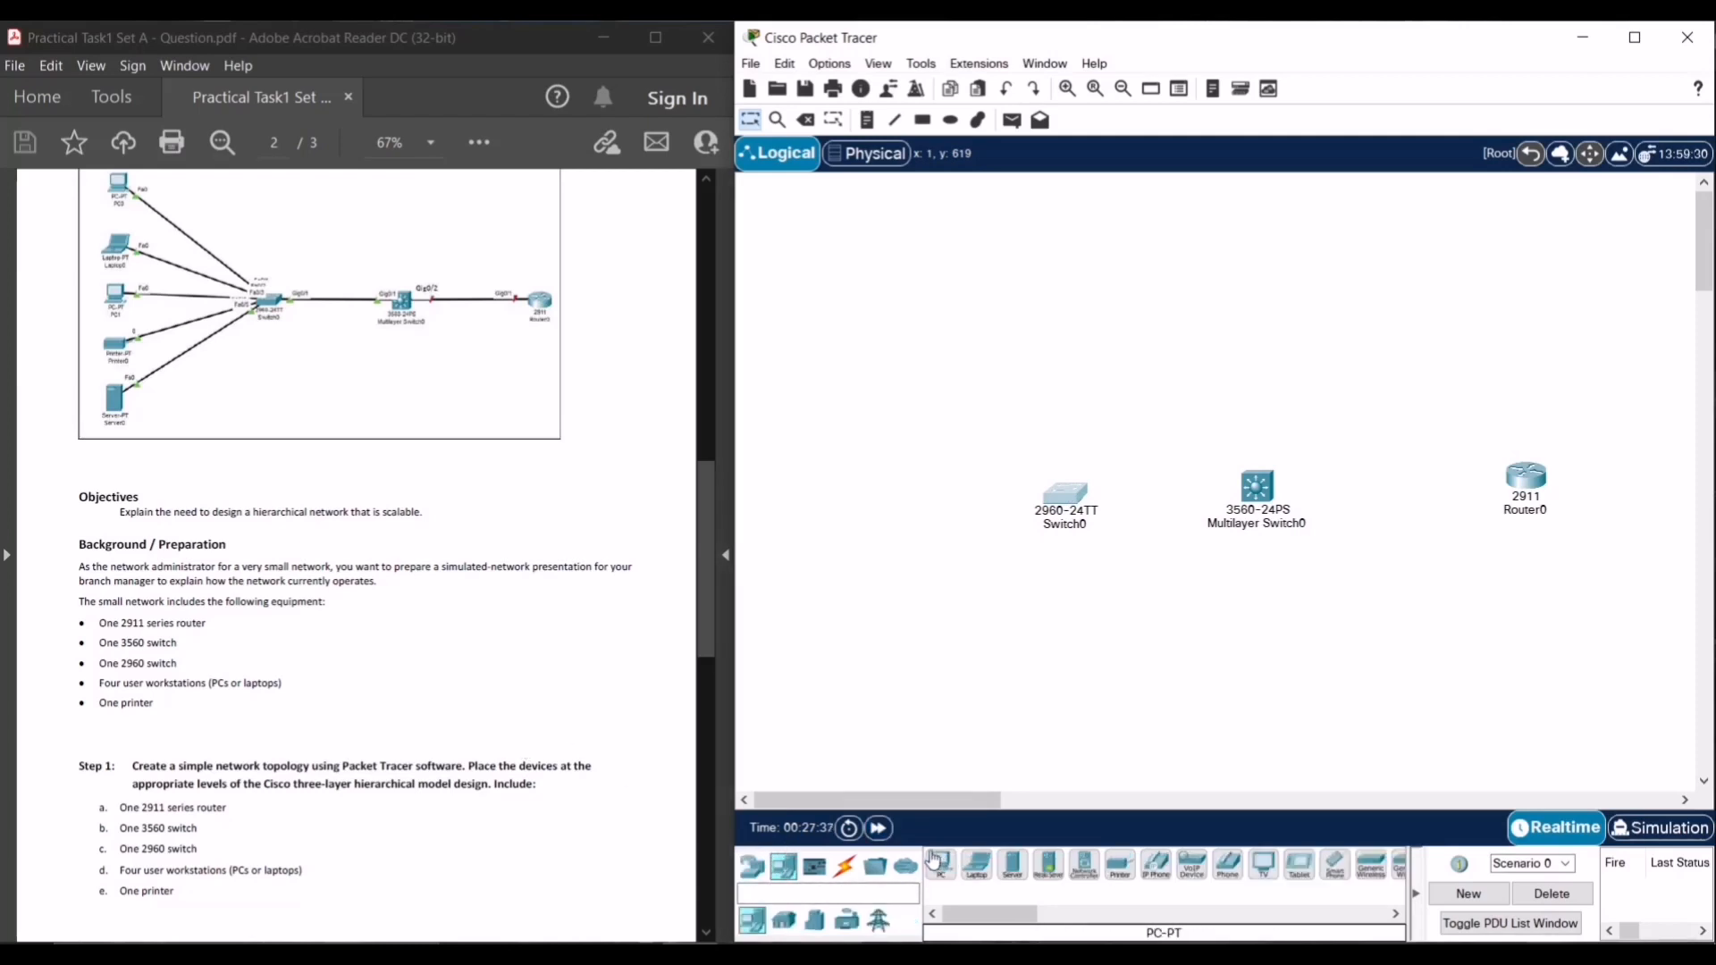
- Add a PC, a laptop, a second PC, a printer and a server in a left-hand column
drag(946, 866, 829, 254)
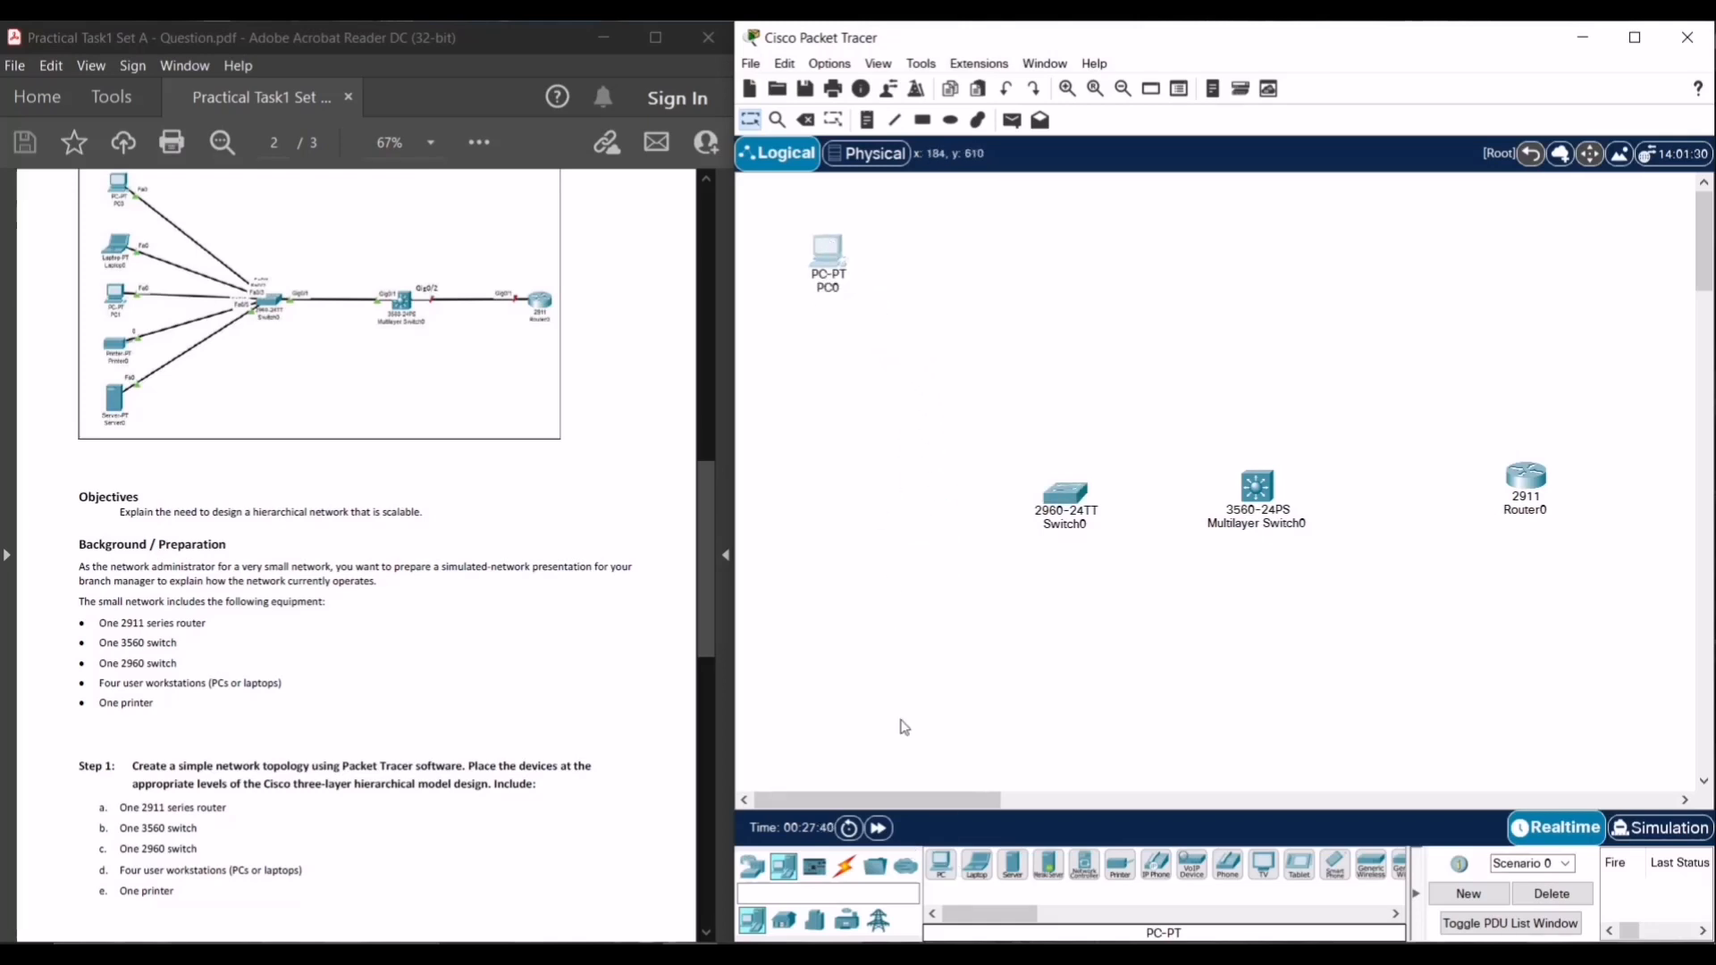
drag(973, 872, 824, 373)
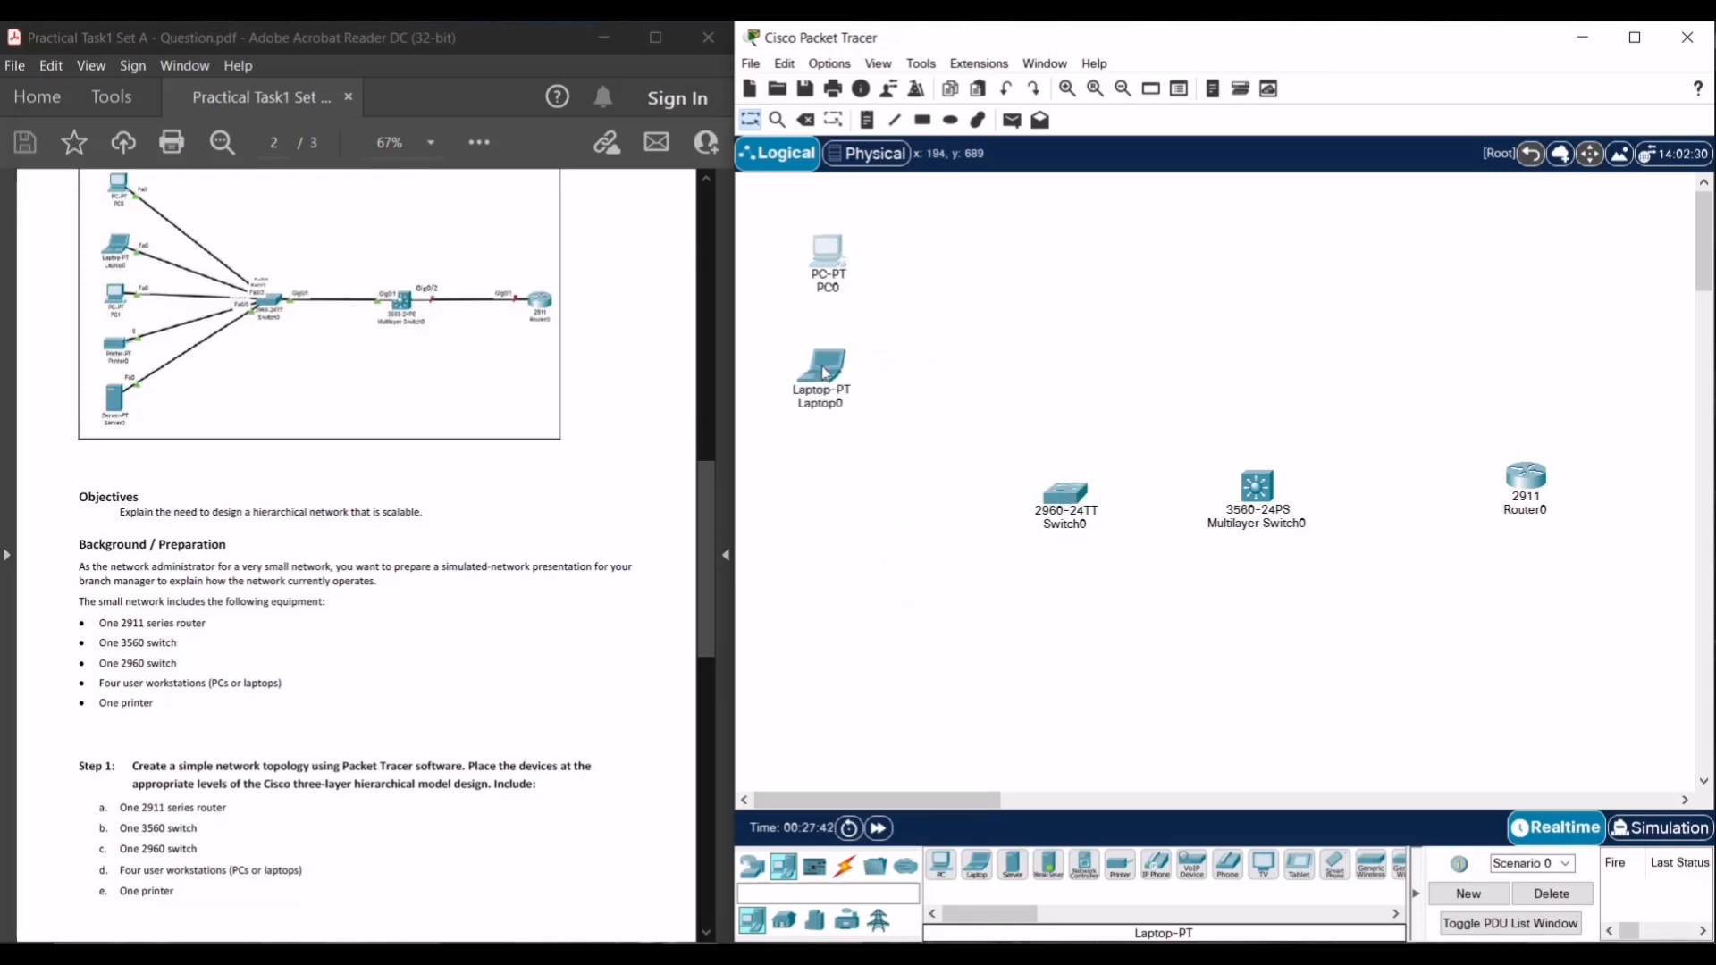
drag(942, 865, 839, 492)
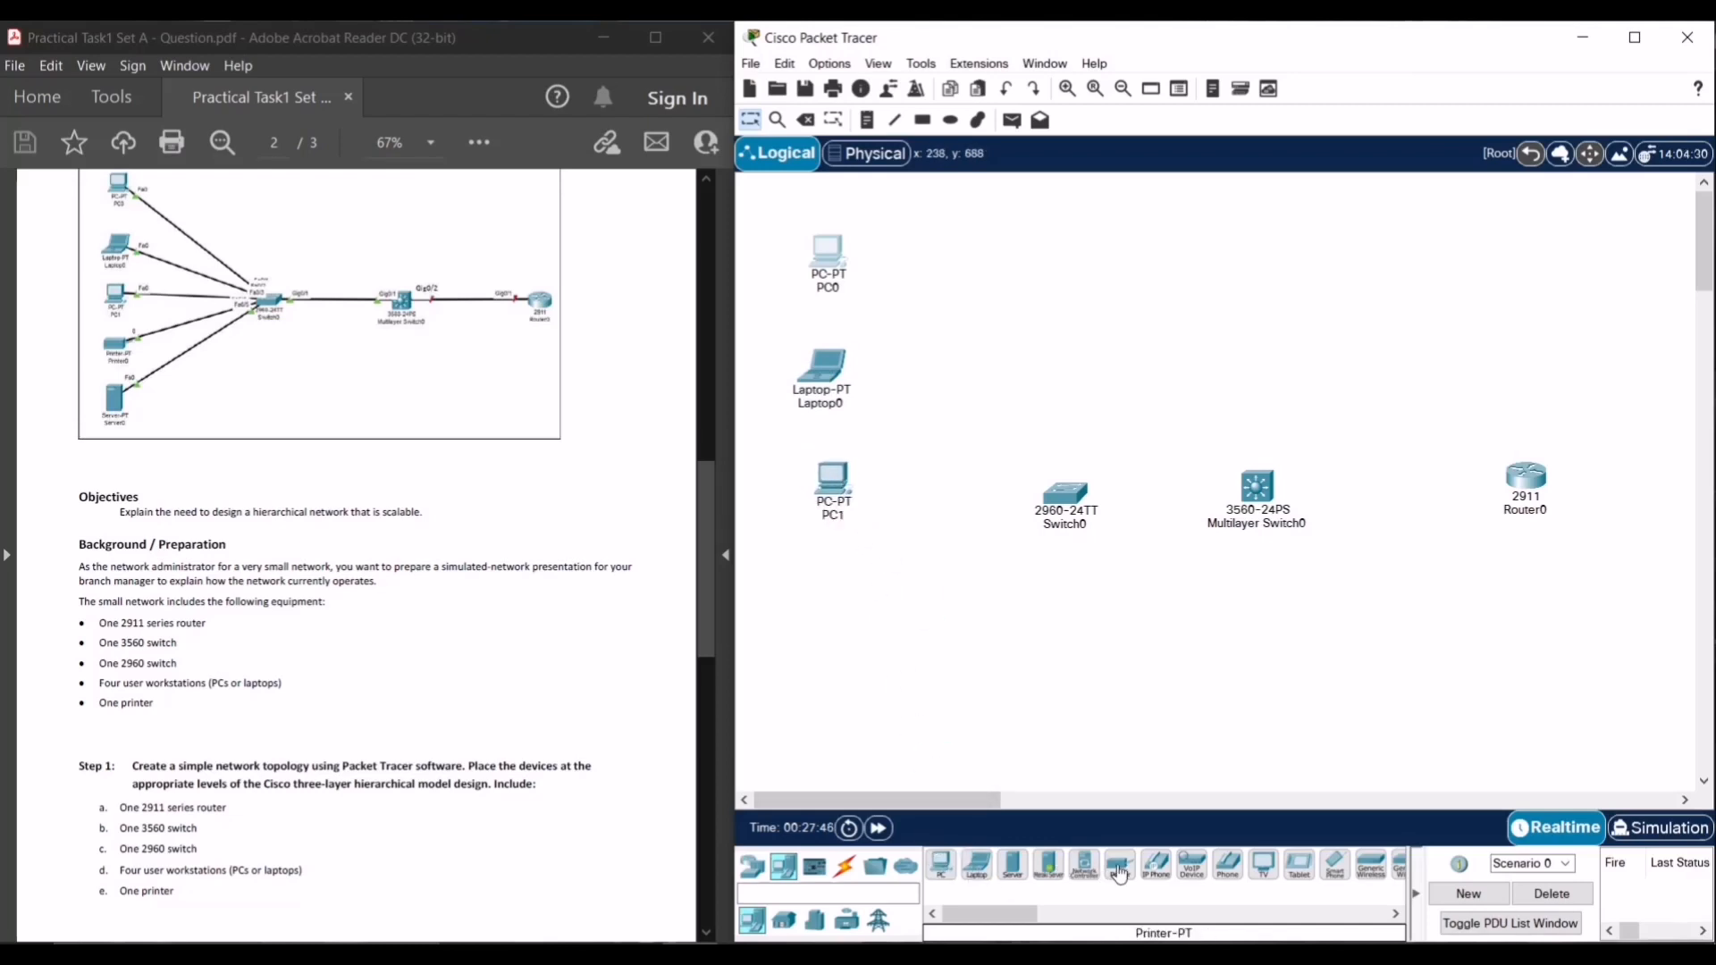
drag(1120, 874, 841, 608)
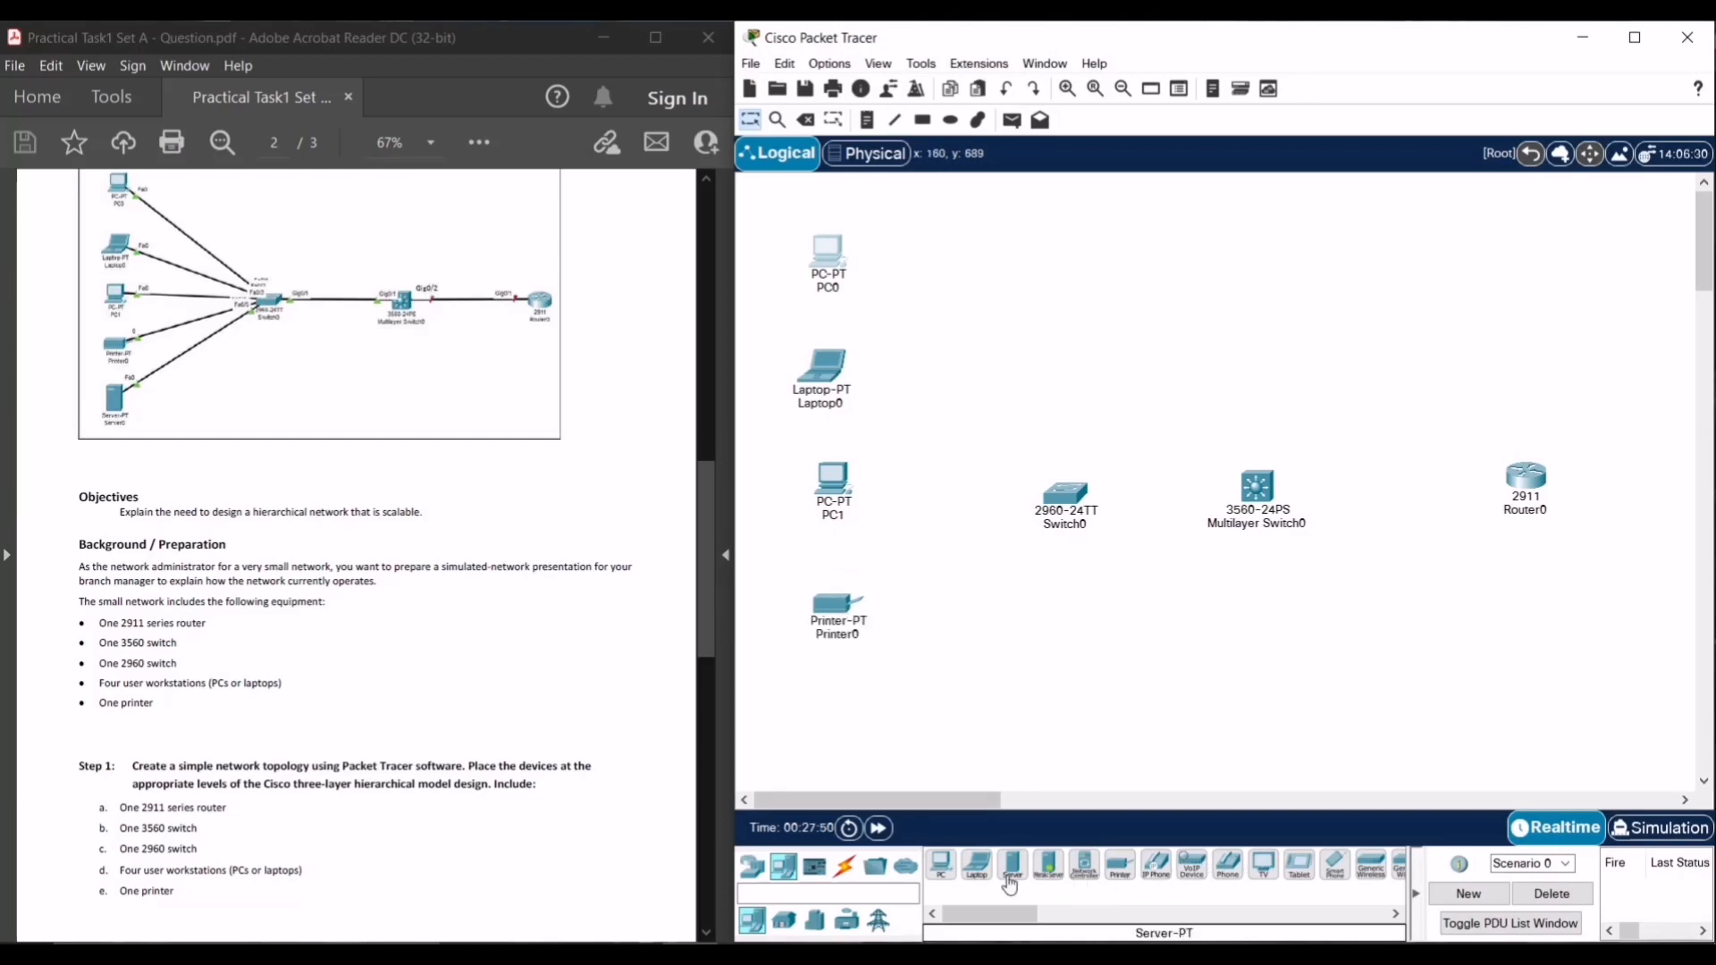
click(838, 715)
- Align Laptop0, PC1, Printer0 and Server0 into a neat column and nudge Switch0 slightly
drag(826, 372, 838, 364)
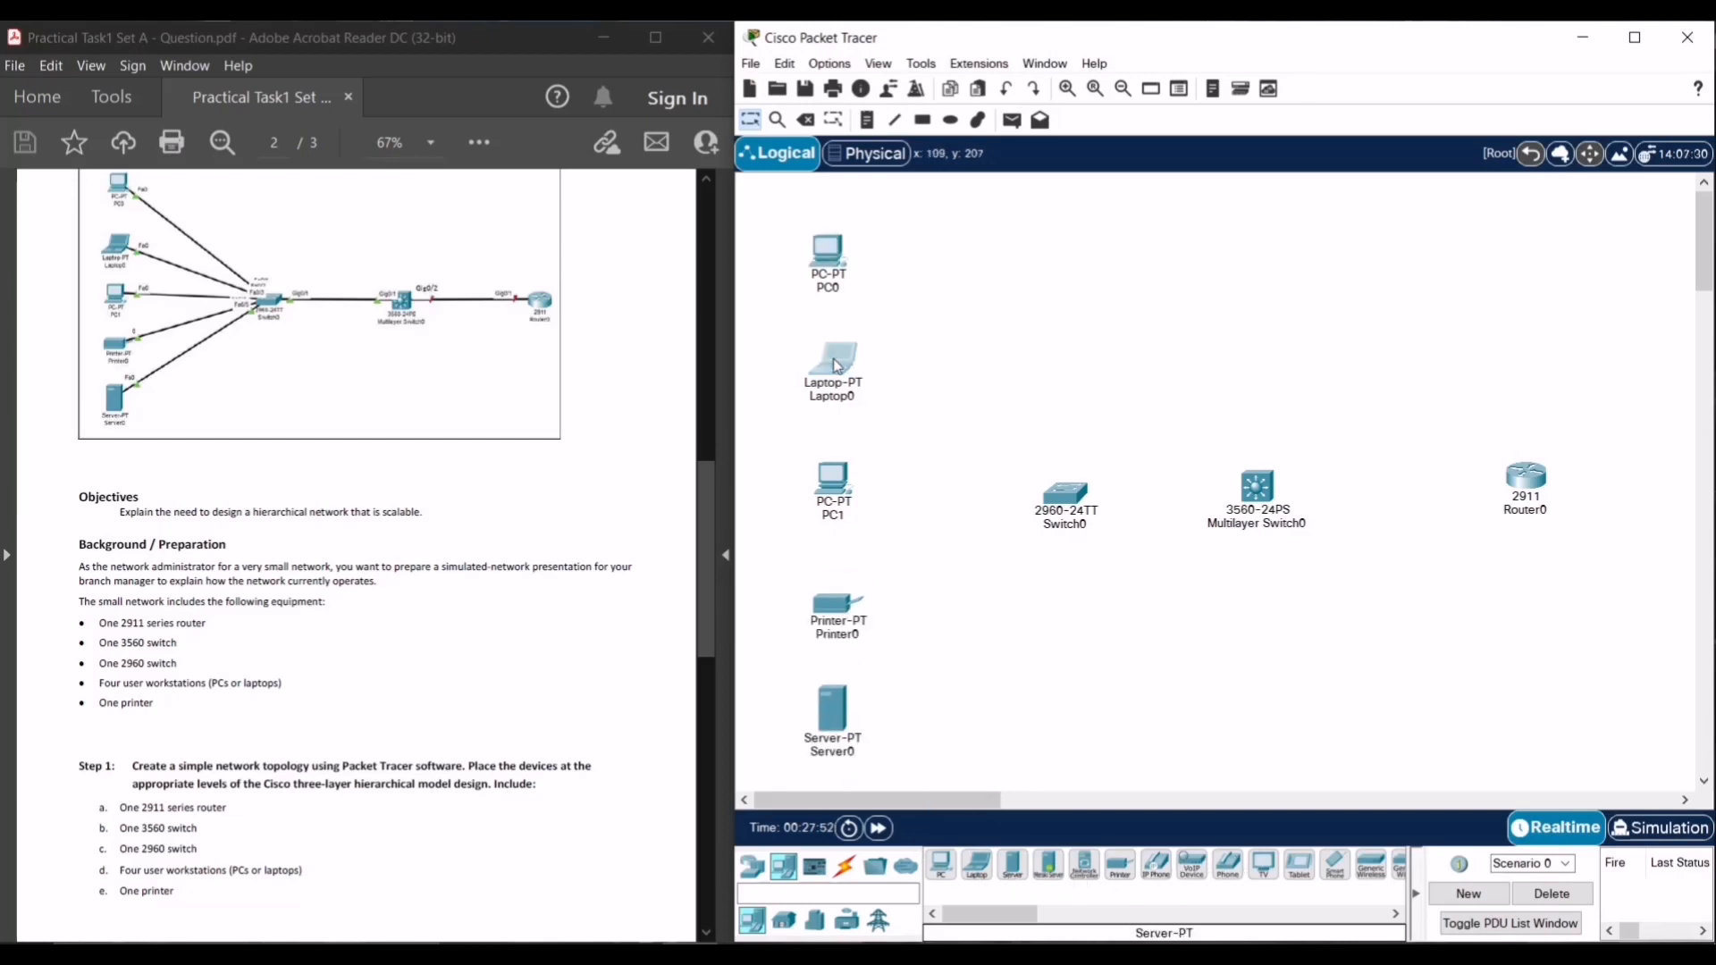
drag(828, 496, 824, 495)
drag(838, 605, 833, 592)
drag(840, 725, 838, 717)
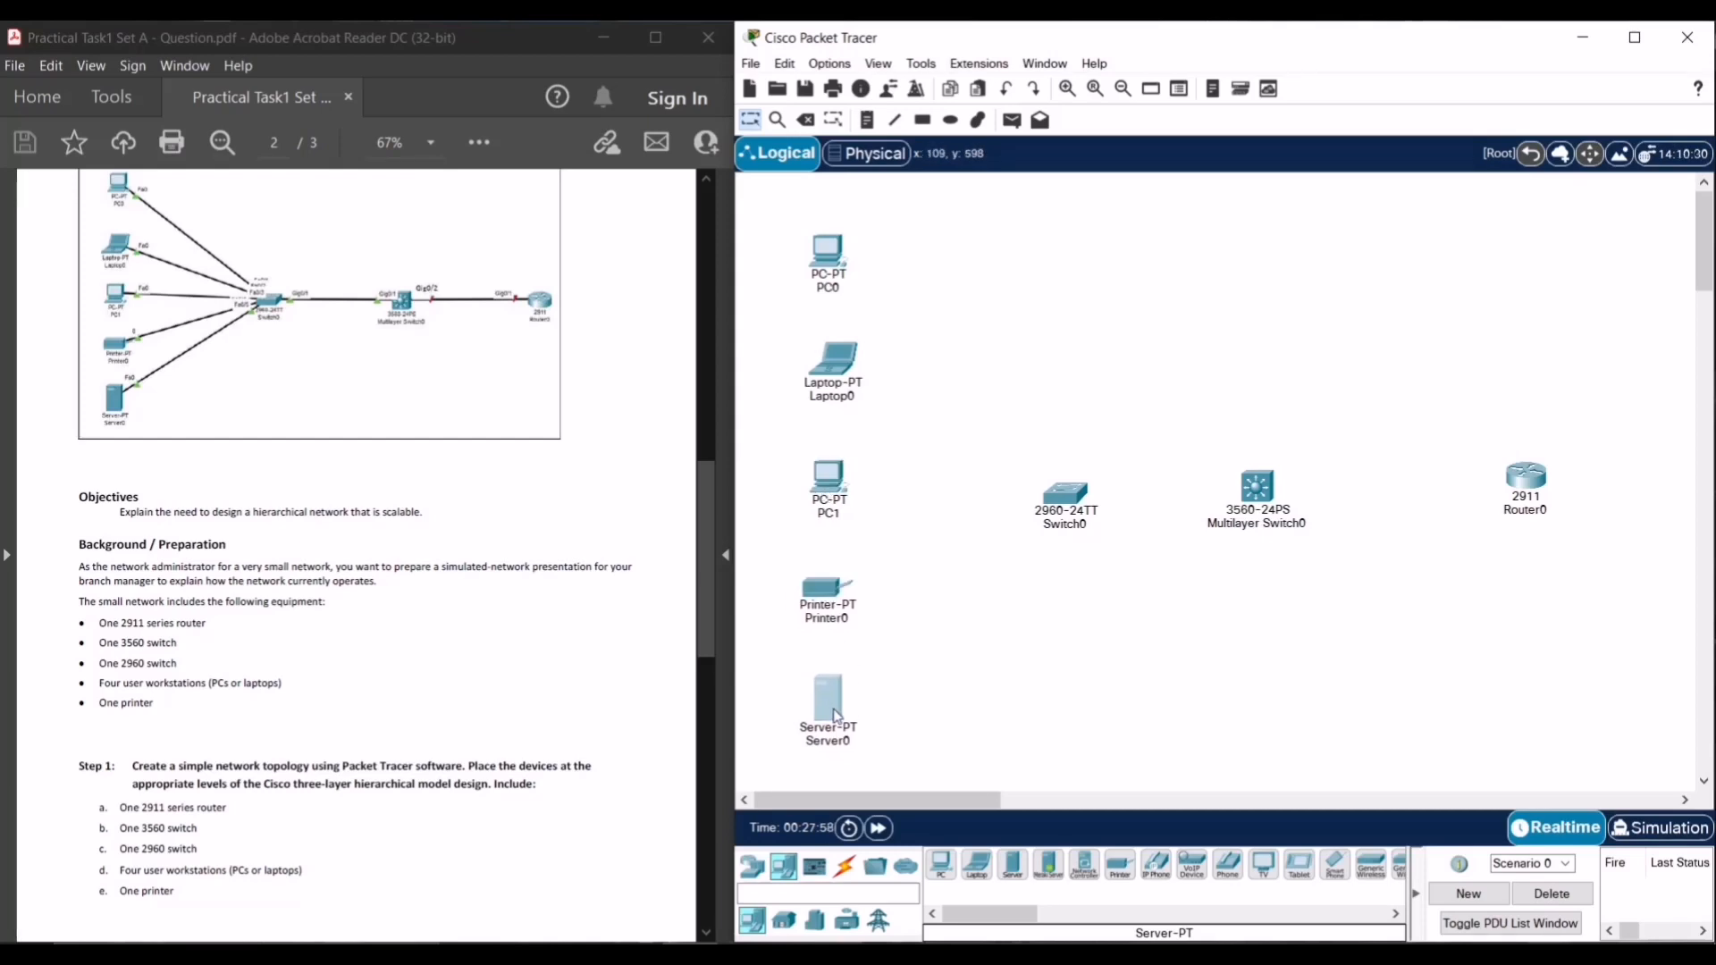
click(831, 608)
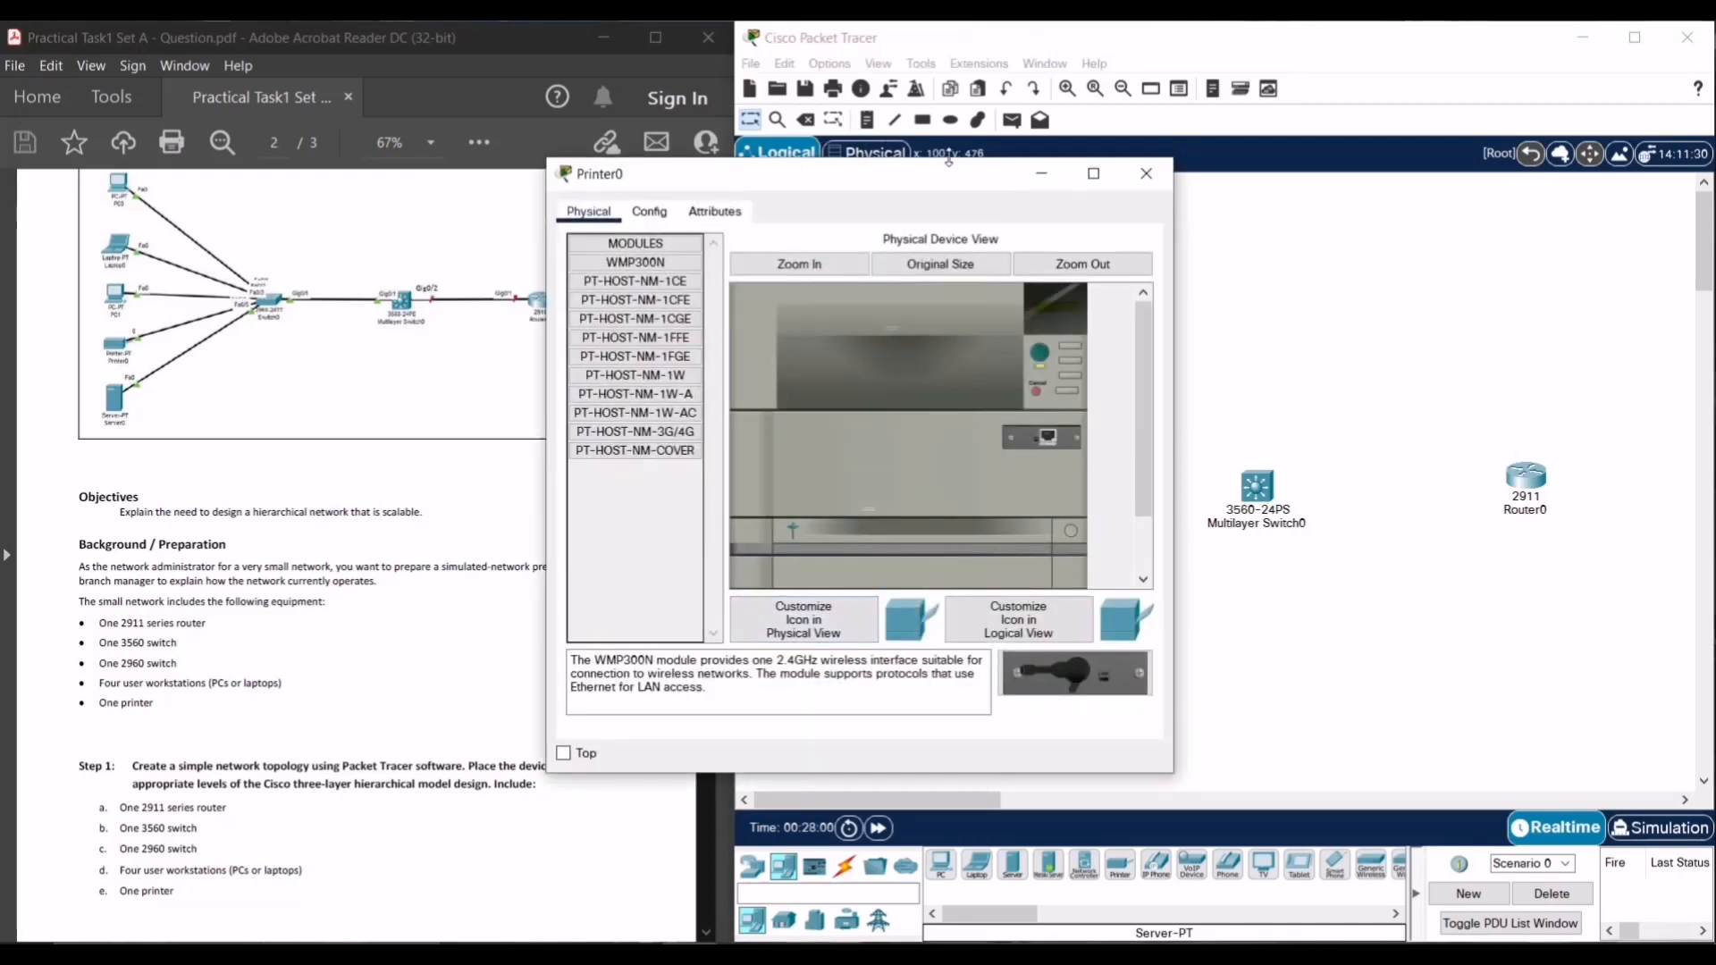
click(1146, 173)
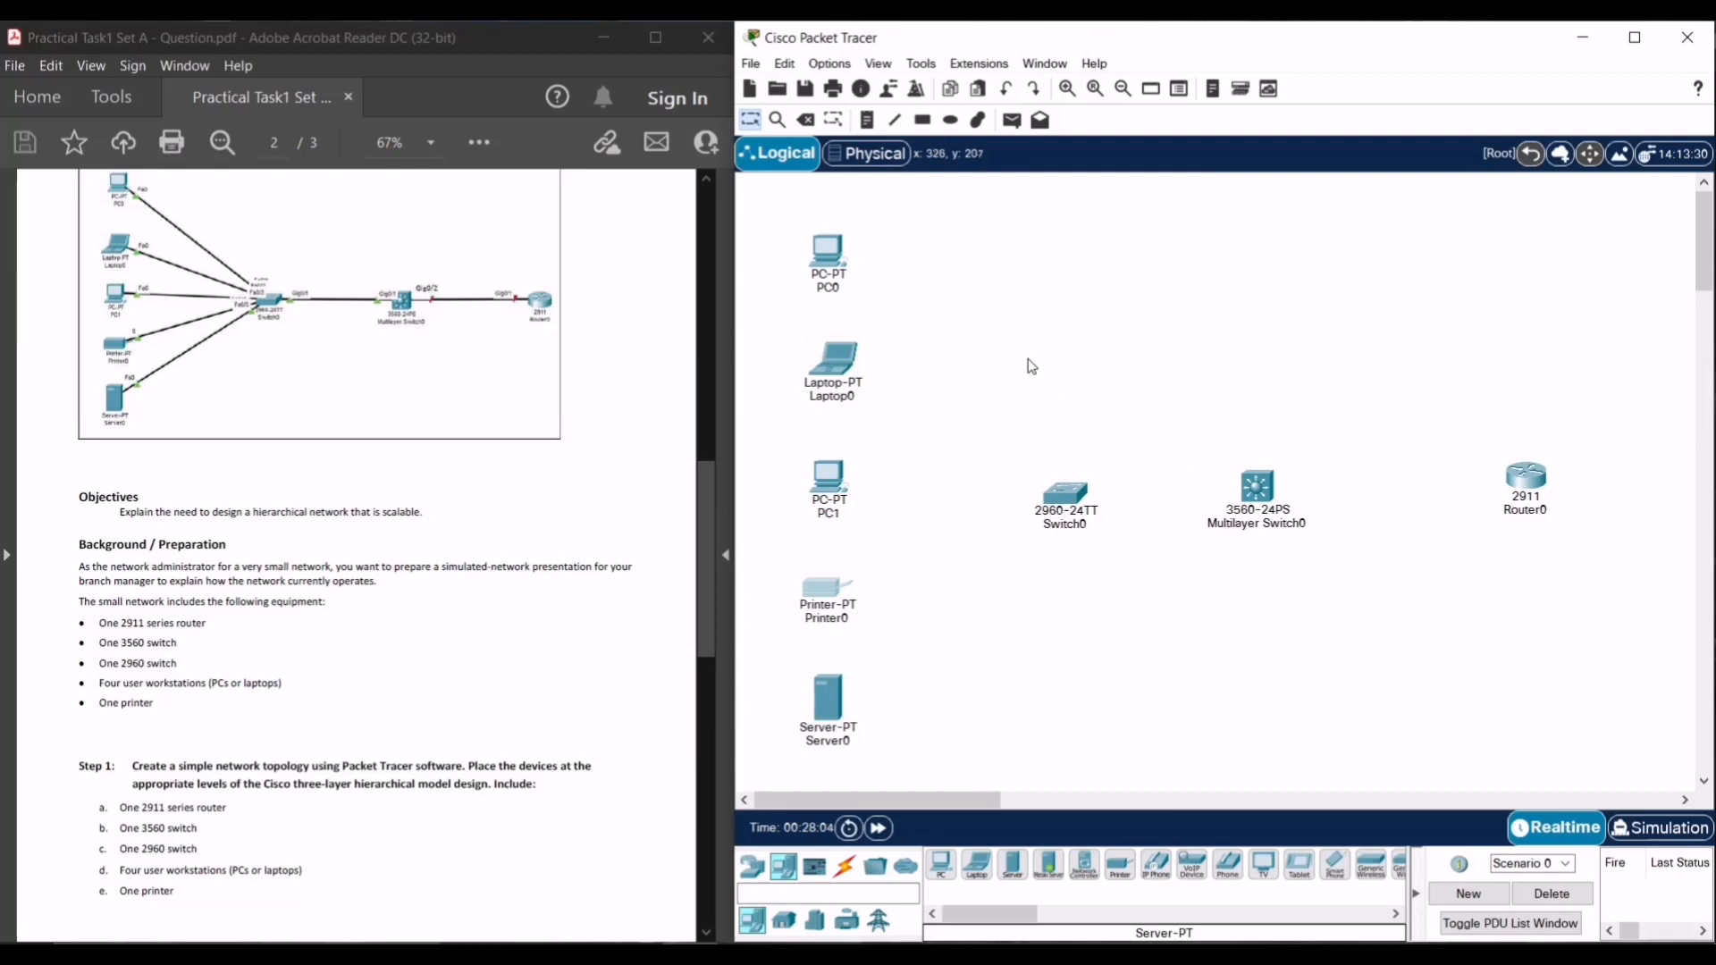
click(1027, 404)
drag(1078, 497, 1074, 492)
click(1074, 667)
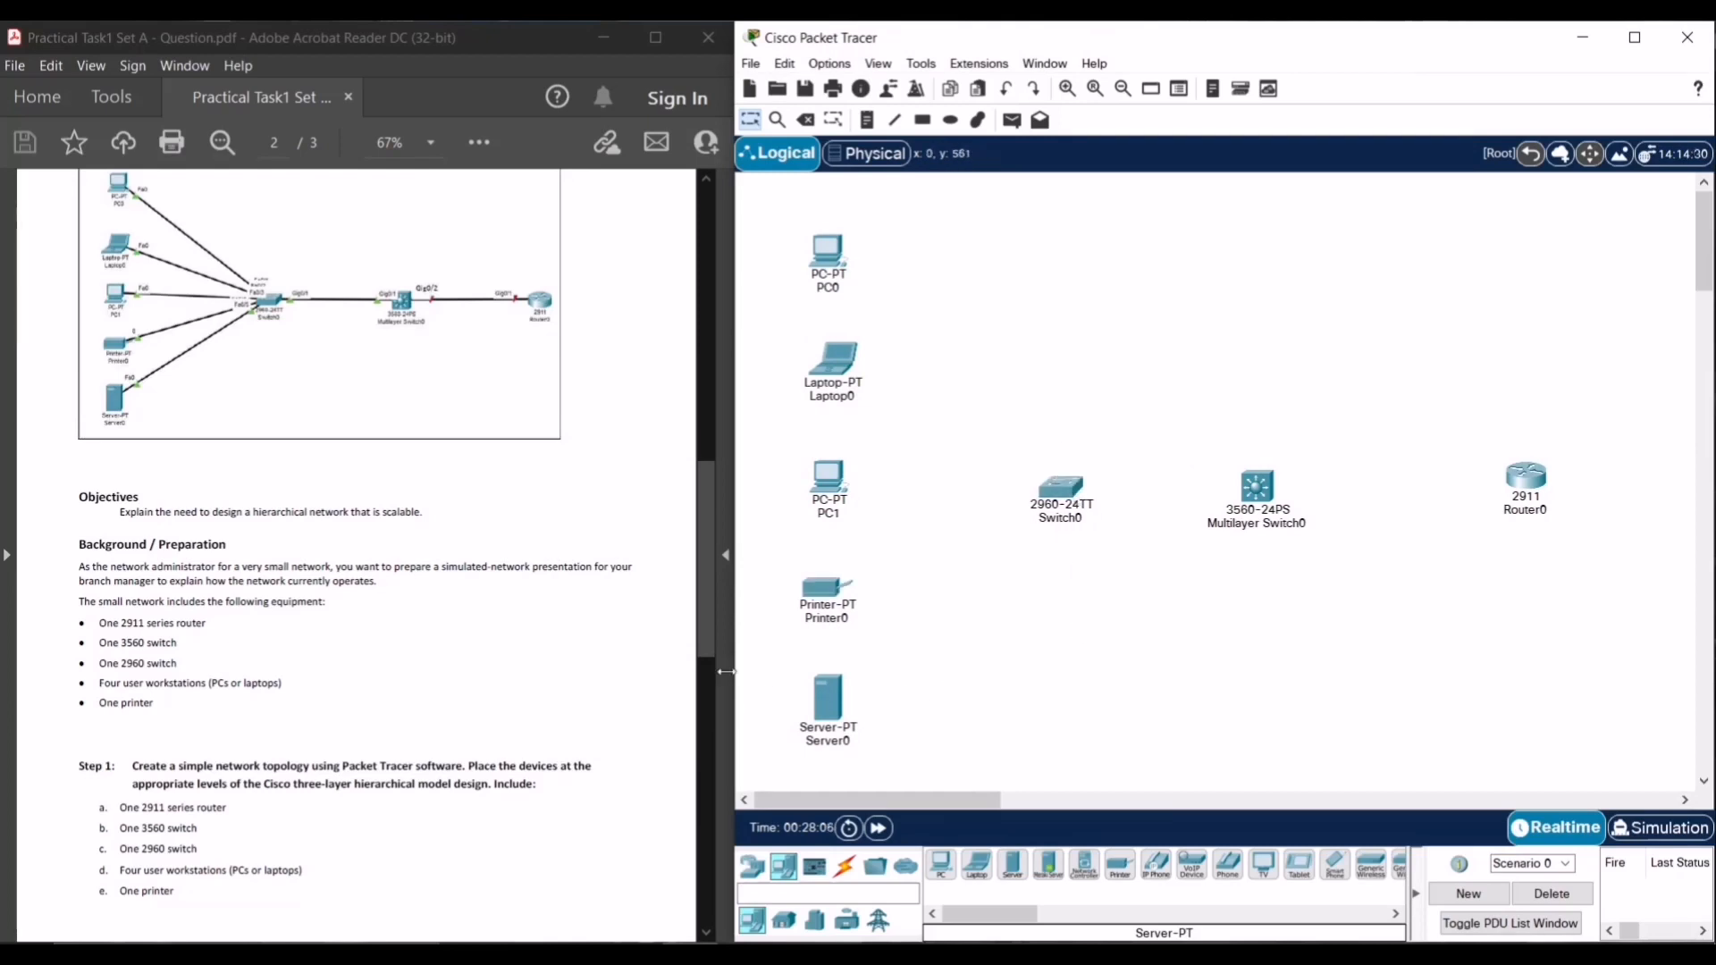
- Cable PC0 to Switch0 Fa0/1 and Laptop0 to Fa0/2 with copper straight-through
click(844, 866)
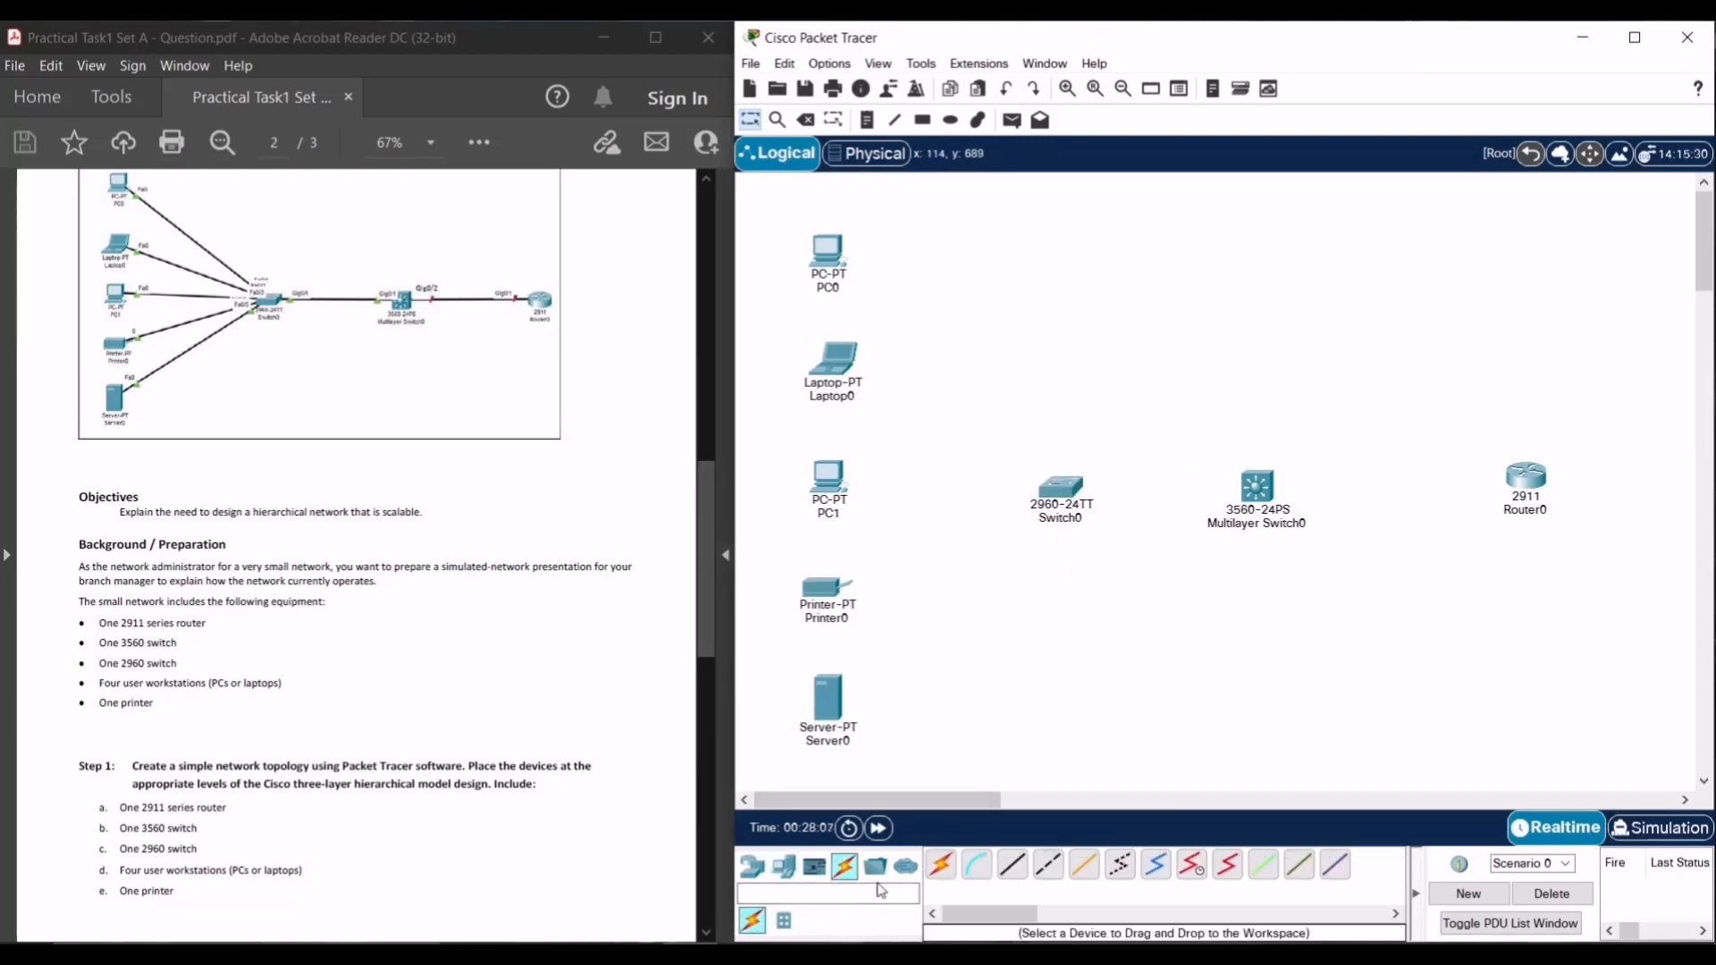
click(1013, 864)
click(828, 253)
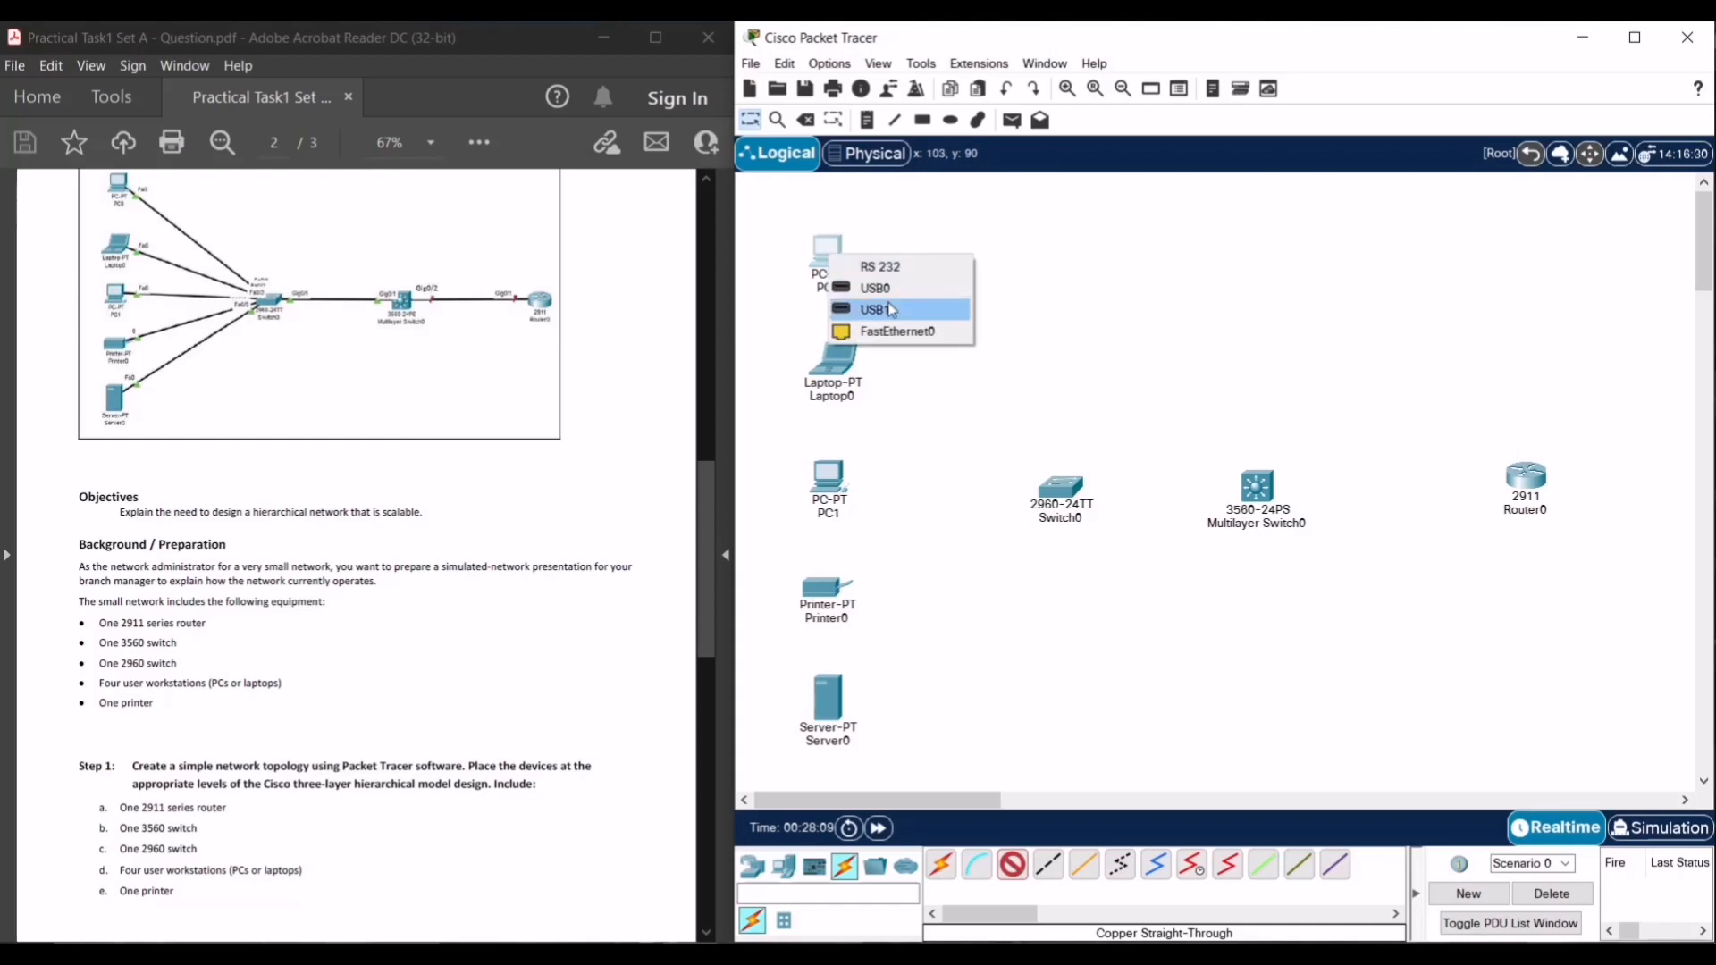
click(903, 336)
click(1064, 494)
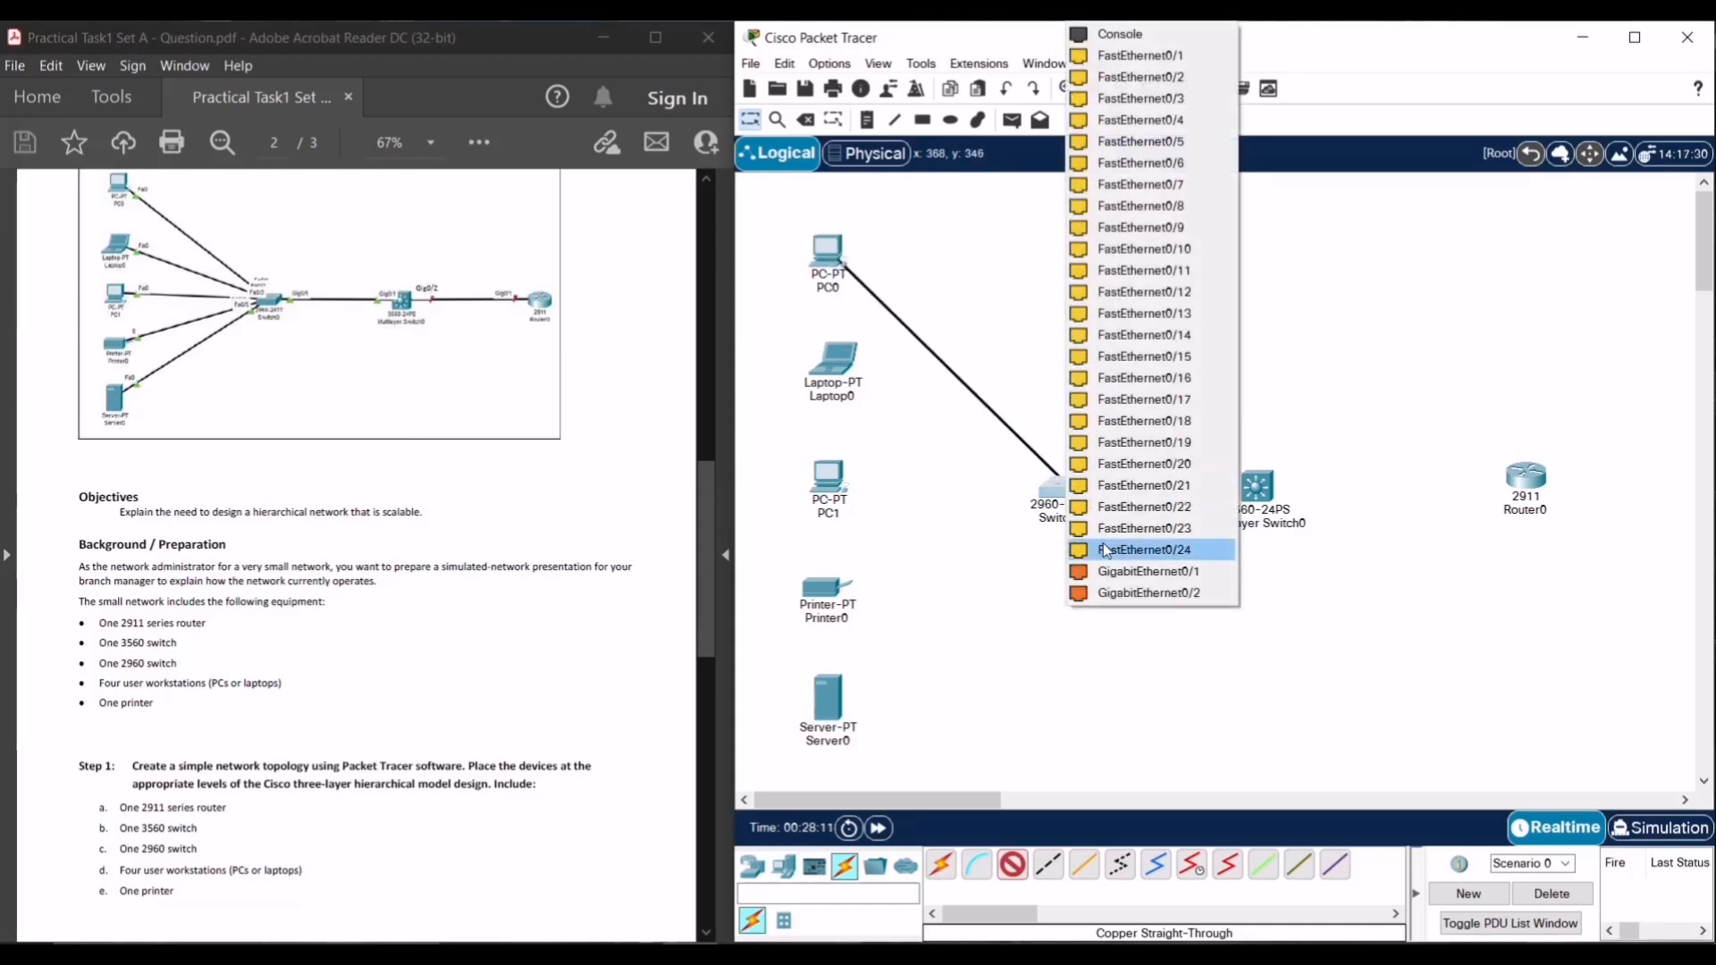
click(1153, 57)
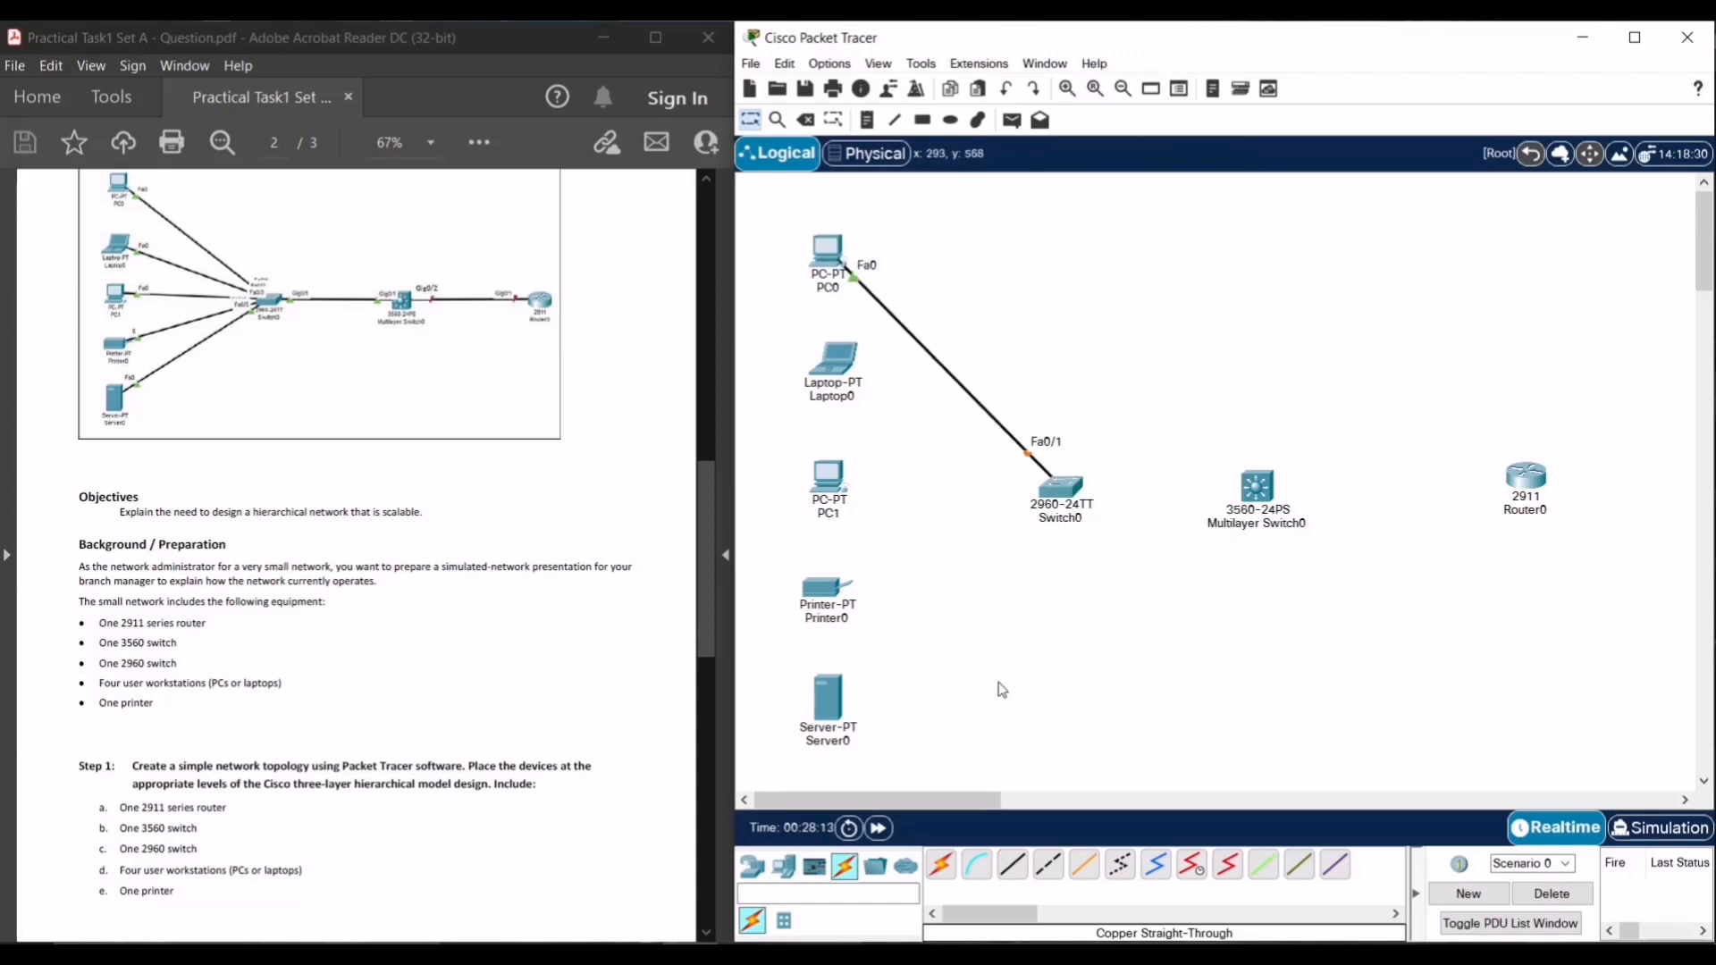
click(1013, 864)
click(834, 360)
click(905, 429)
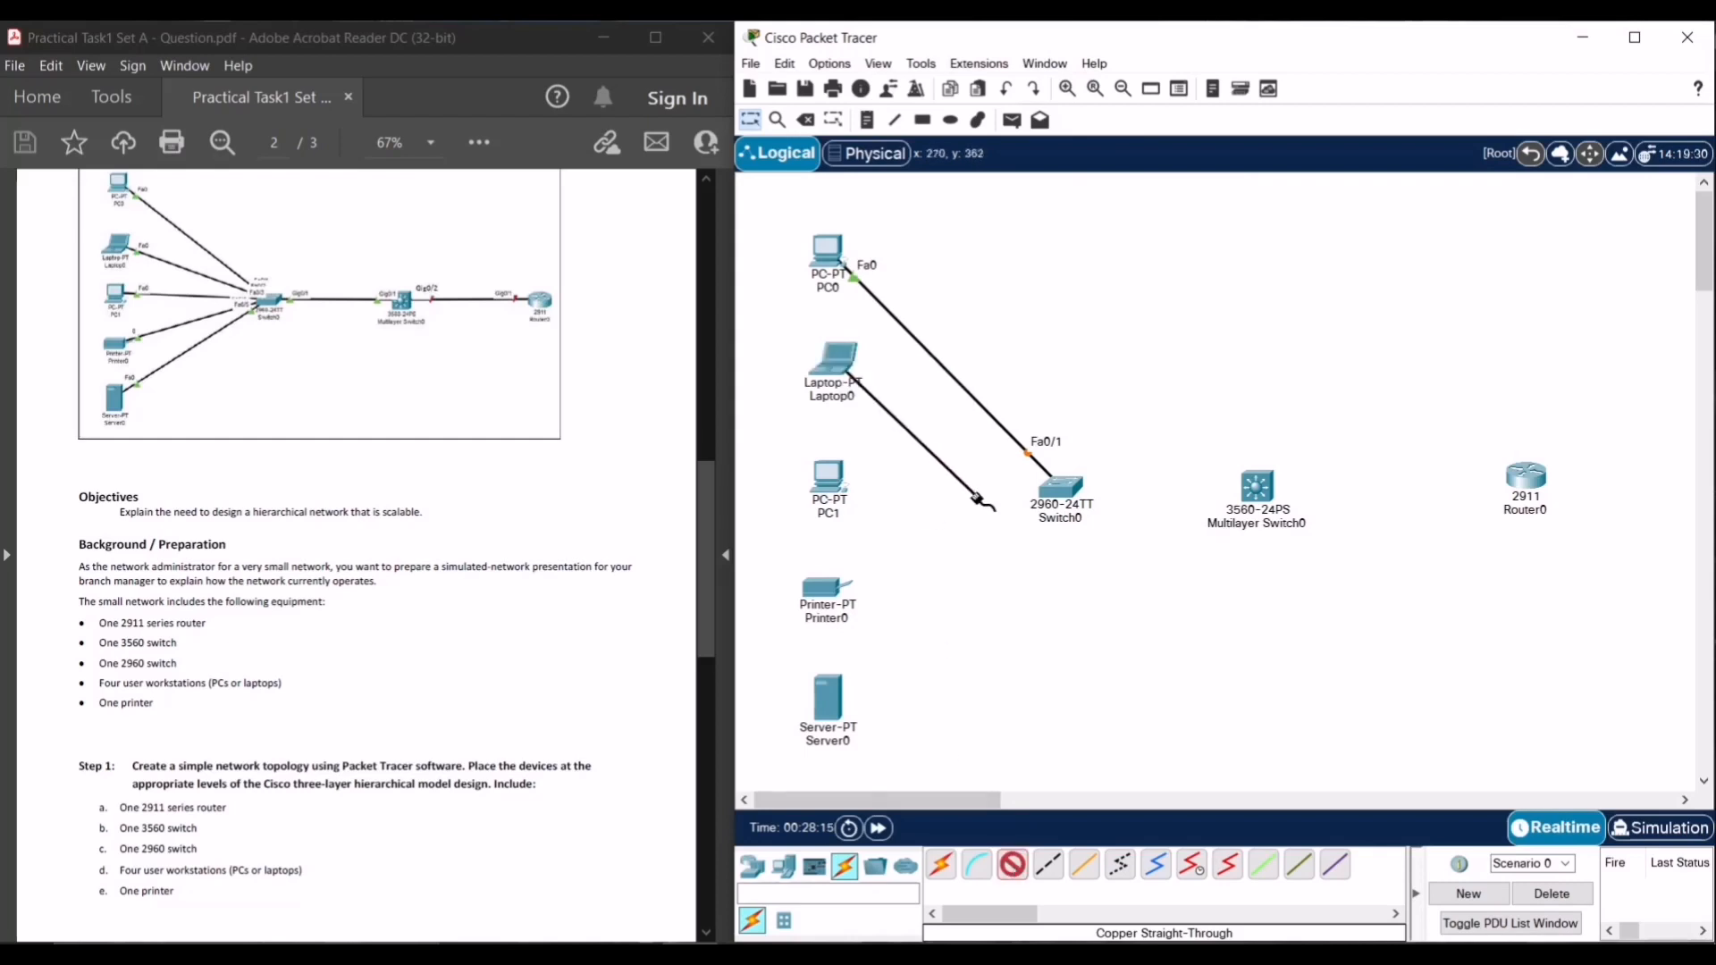
click(1055, 492)
click(1153, 56)
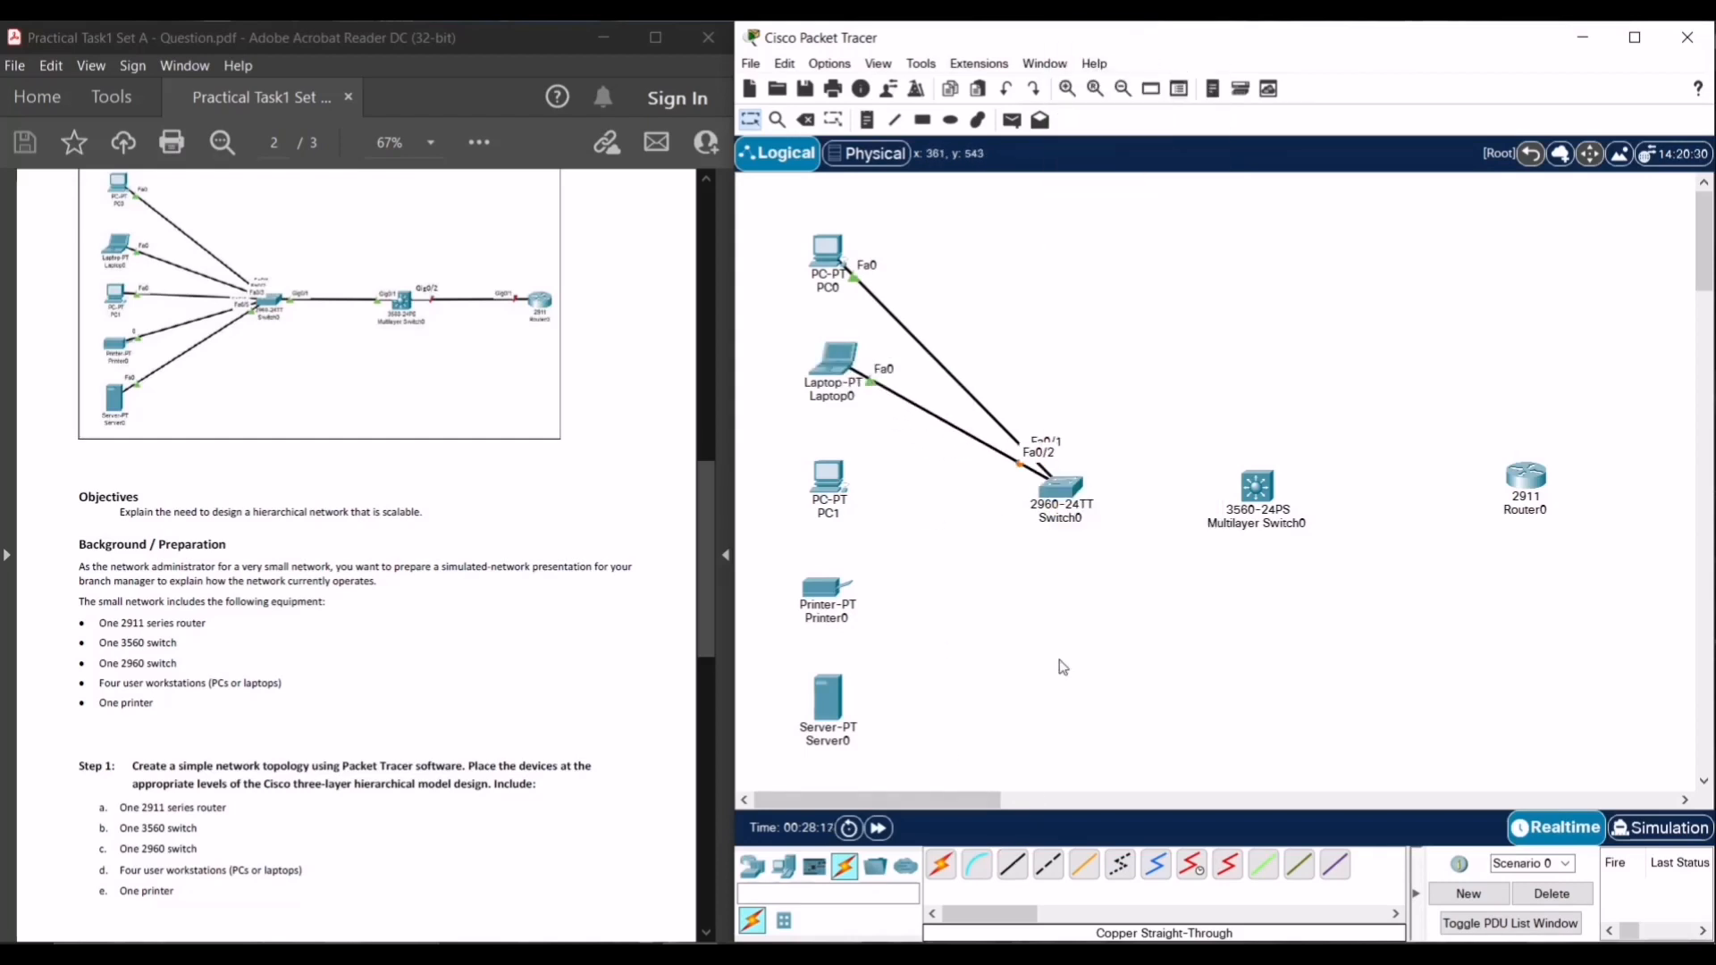
- Cable PC1 FastEthernet0 to Switch0 Fa0/3 and Printer0 FastEthernet0 to Fa0/4
click(1013, 865)
click(830, 474)
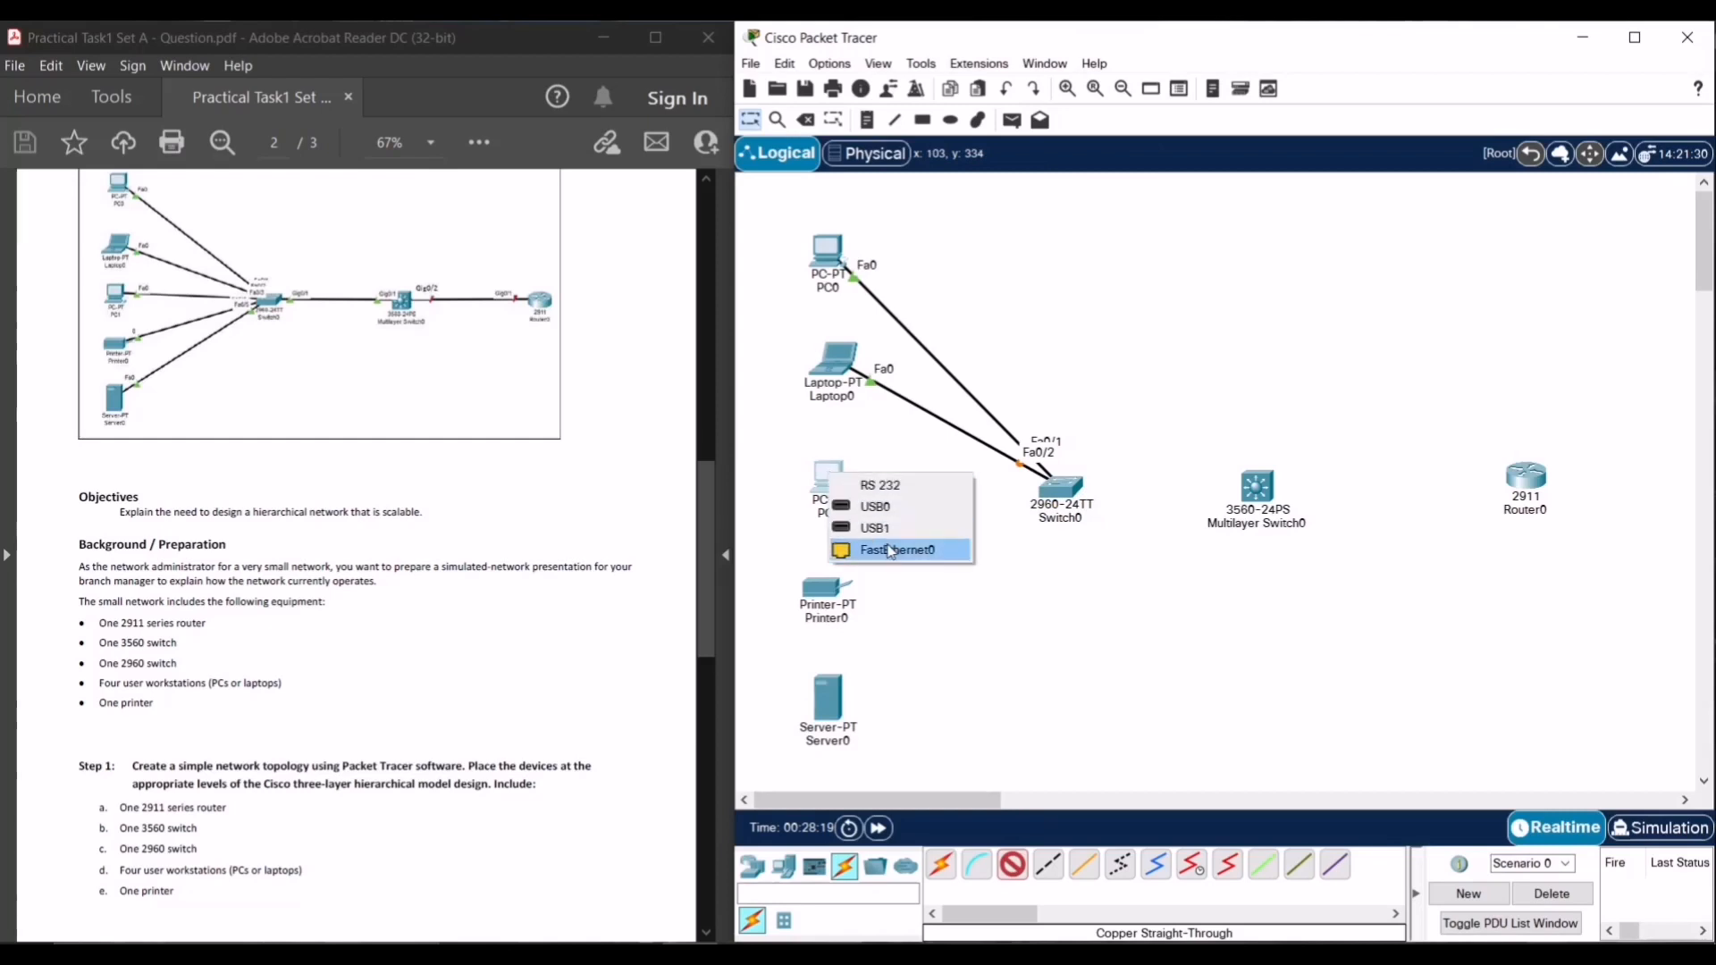
click(894, 526)
click(1365, 431)
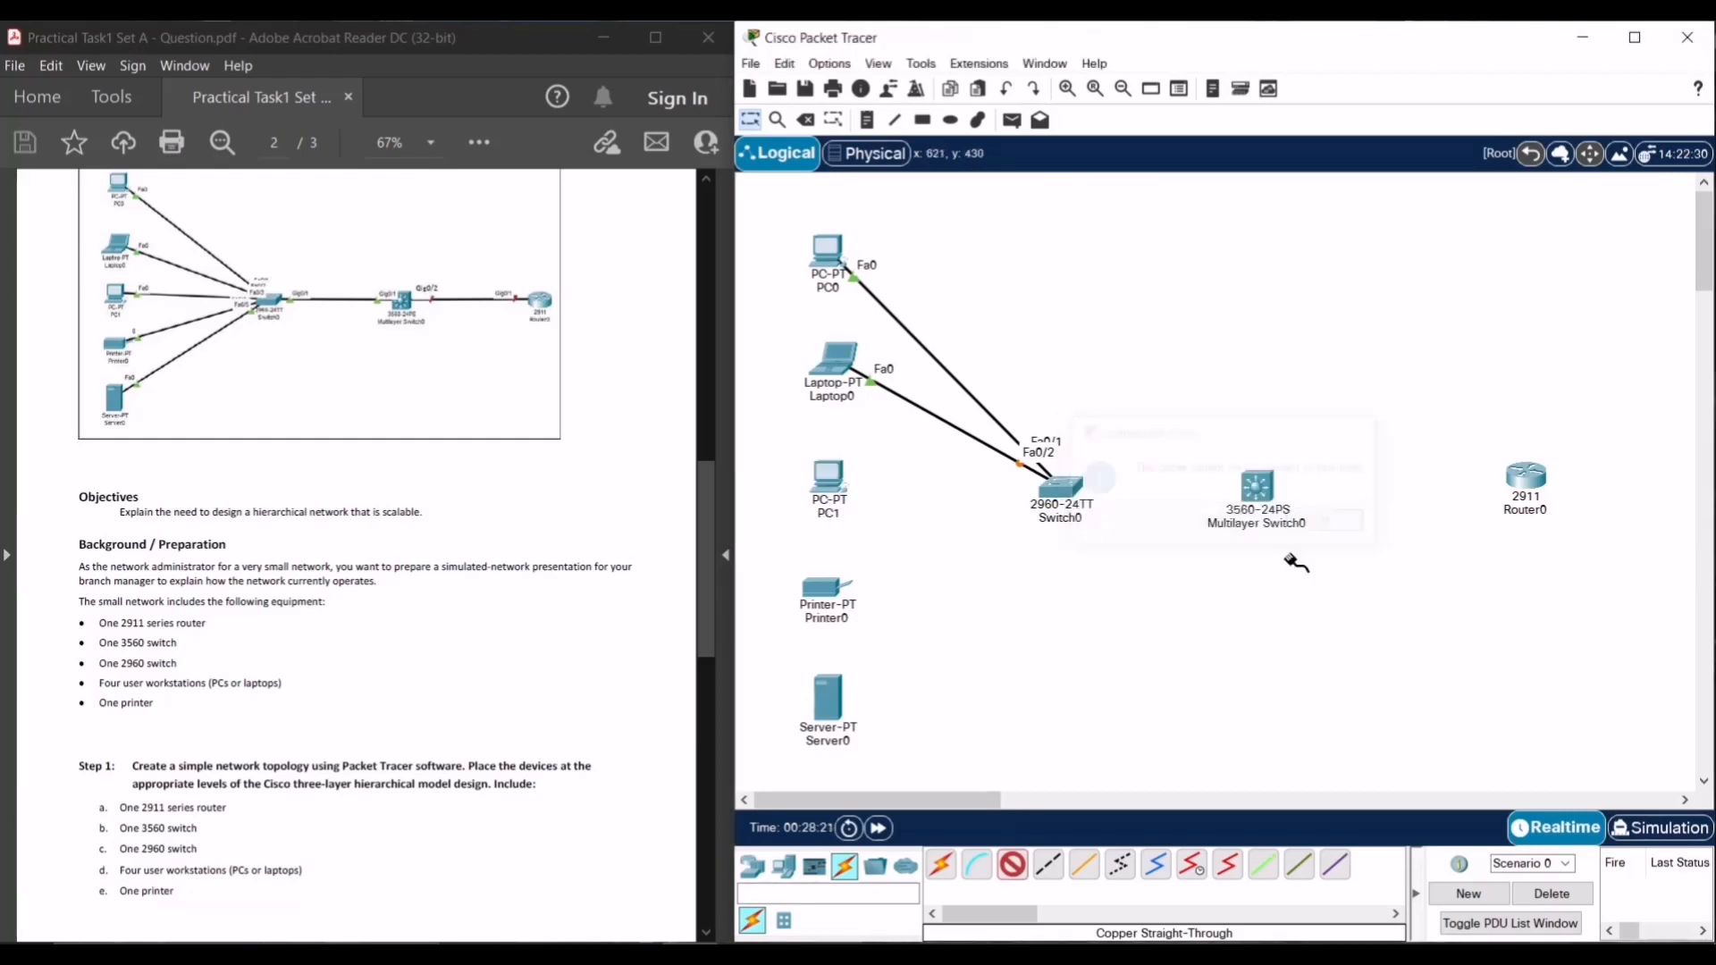
click(831, 490)
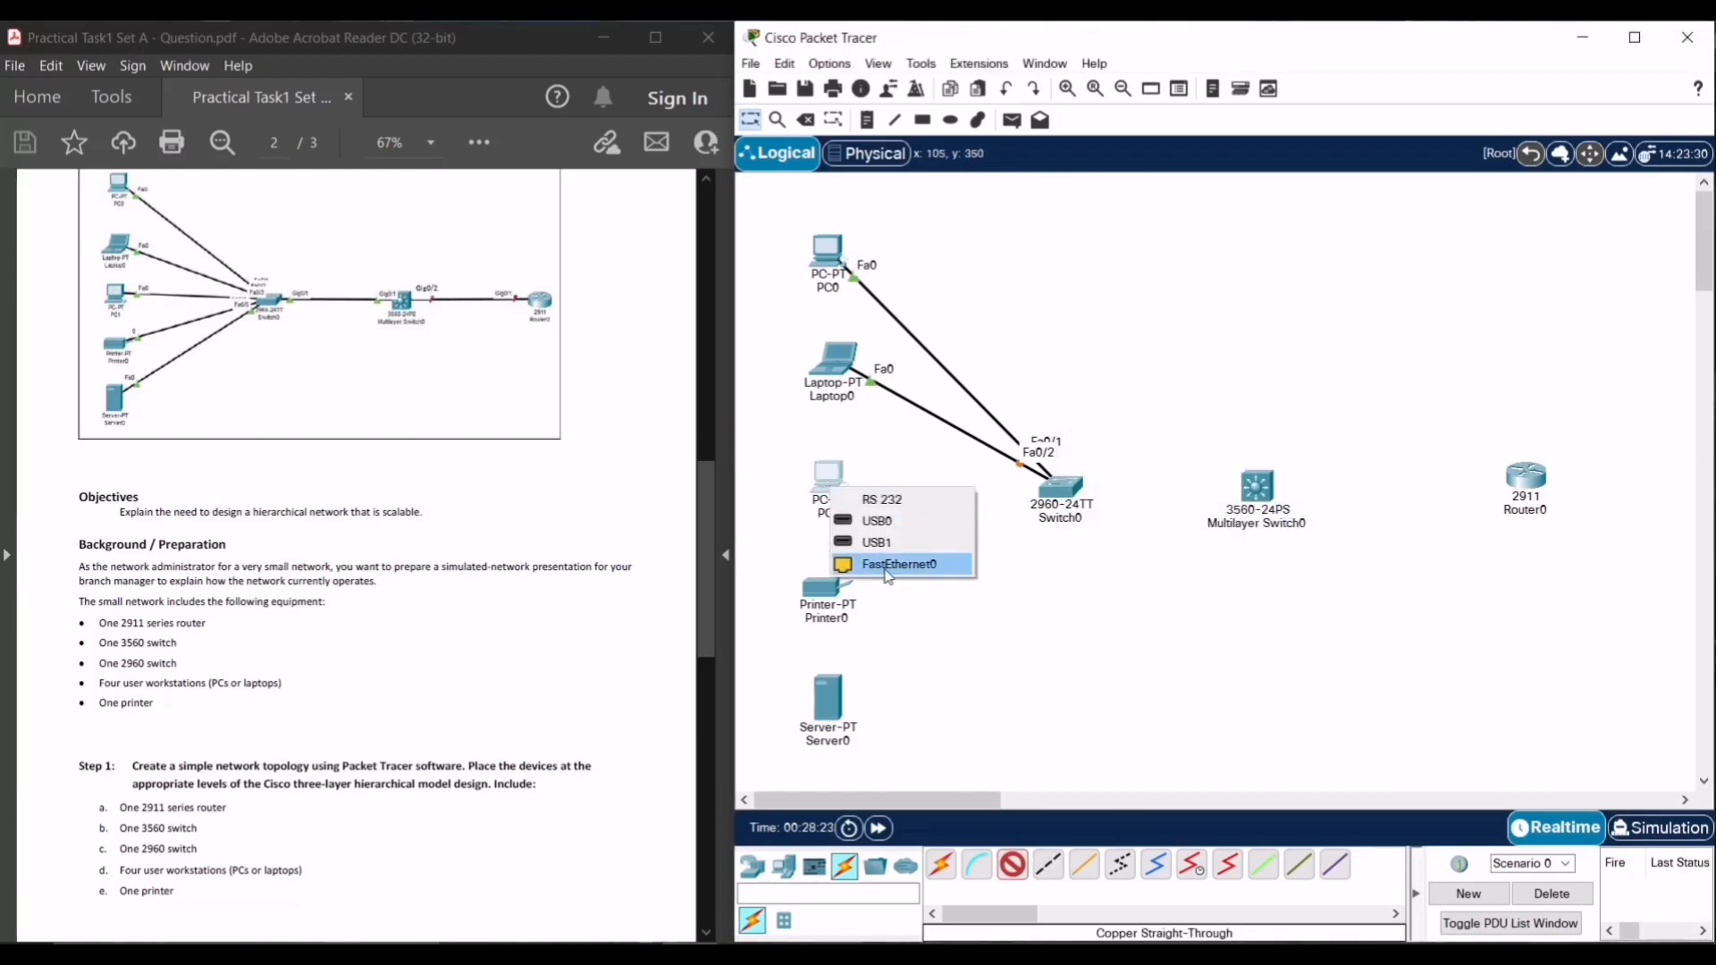
click(885, 564)
click(1052, 487)
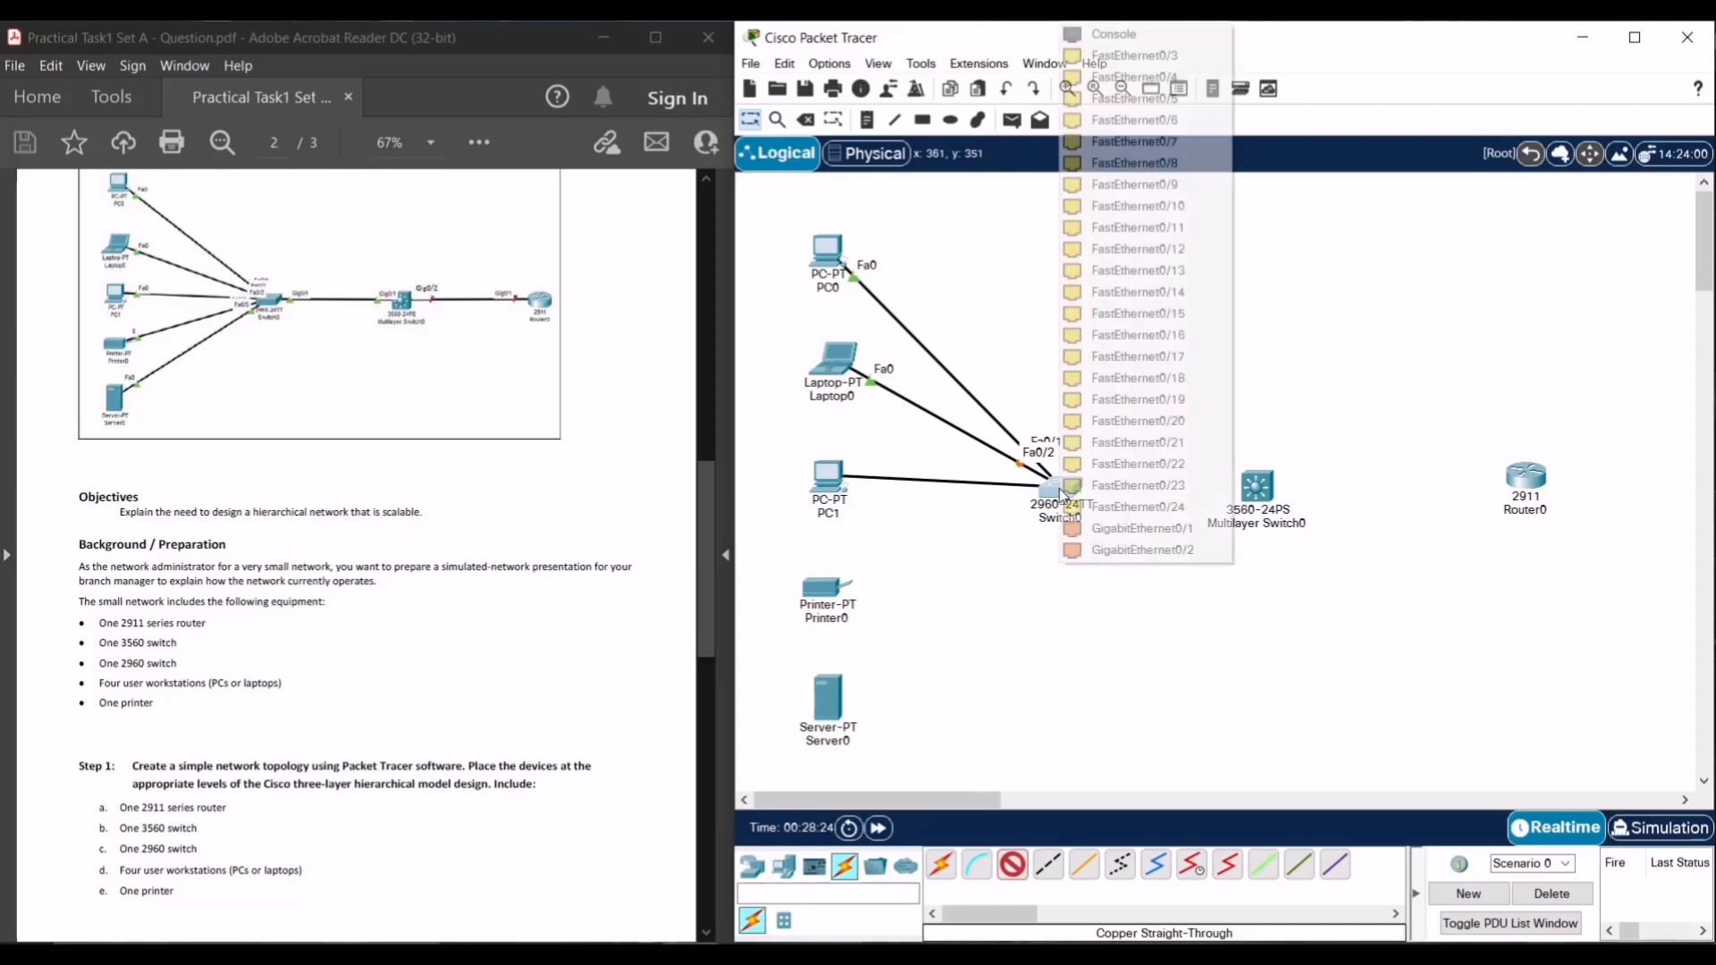
click(1150, 57)
click(1013, 864)
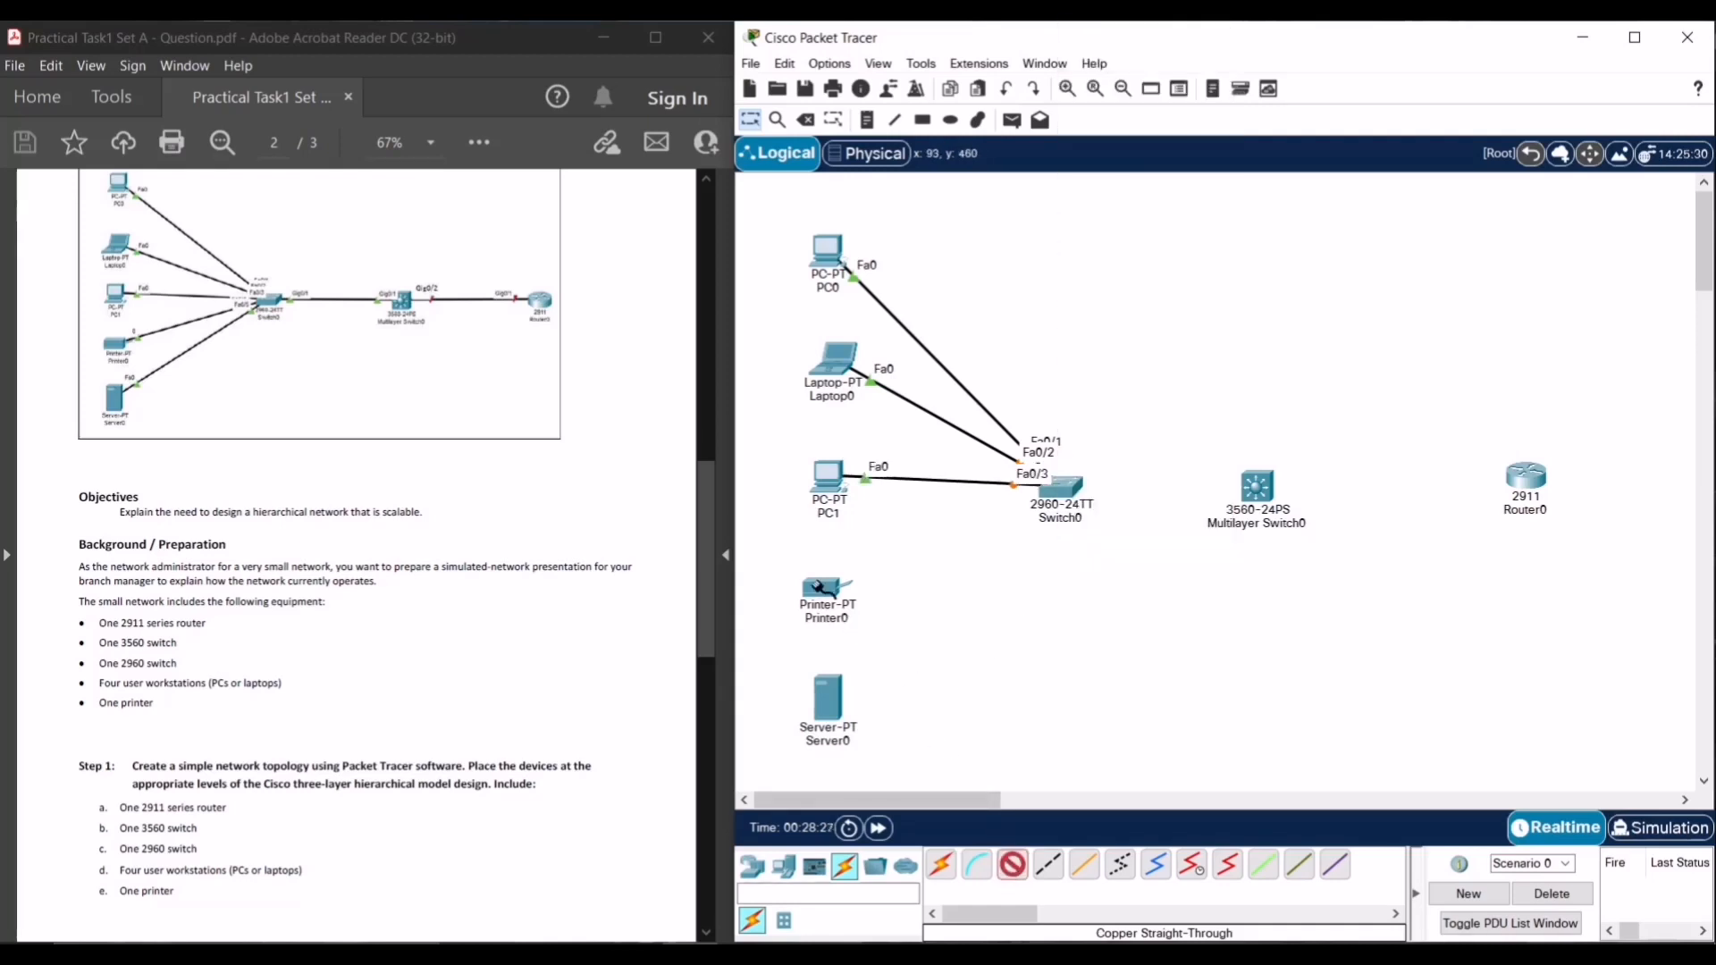
click(821, 588)
click(885, 606)
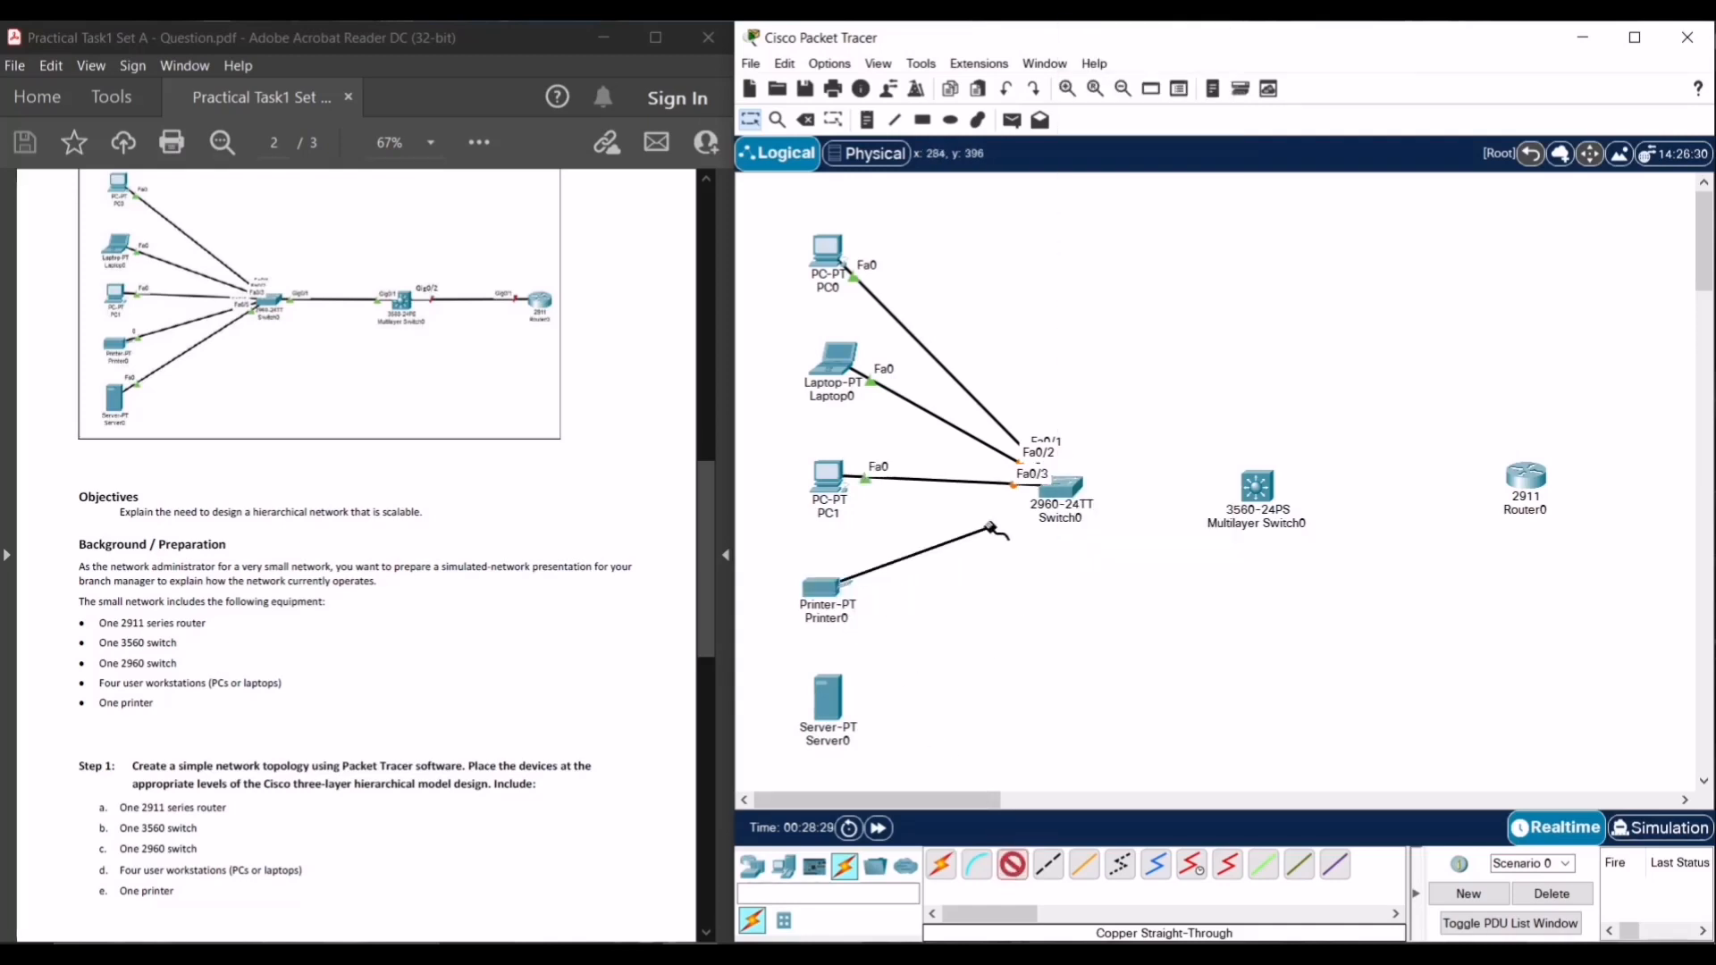
click(1063, 490)
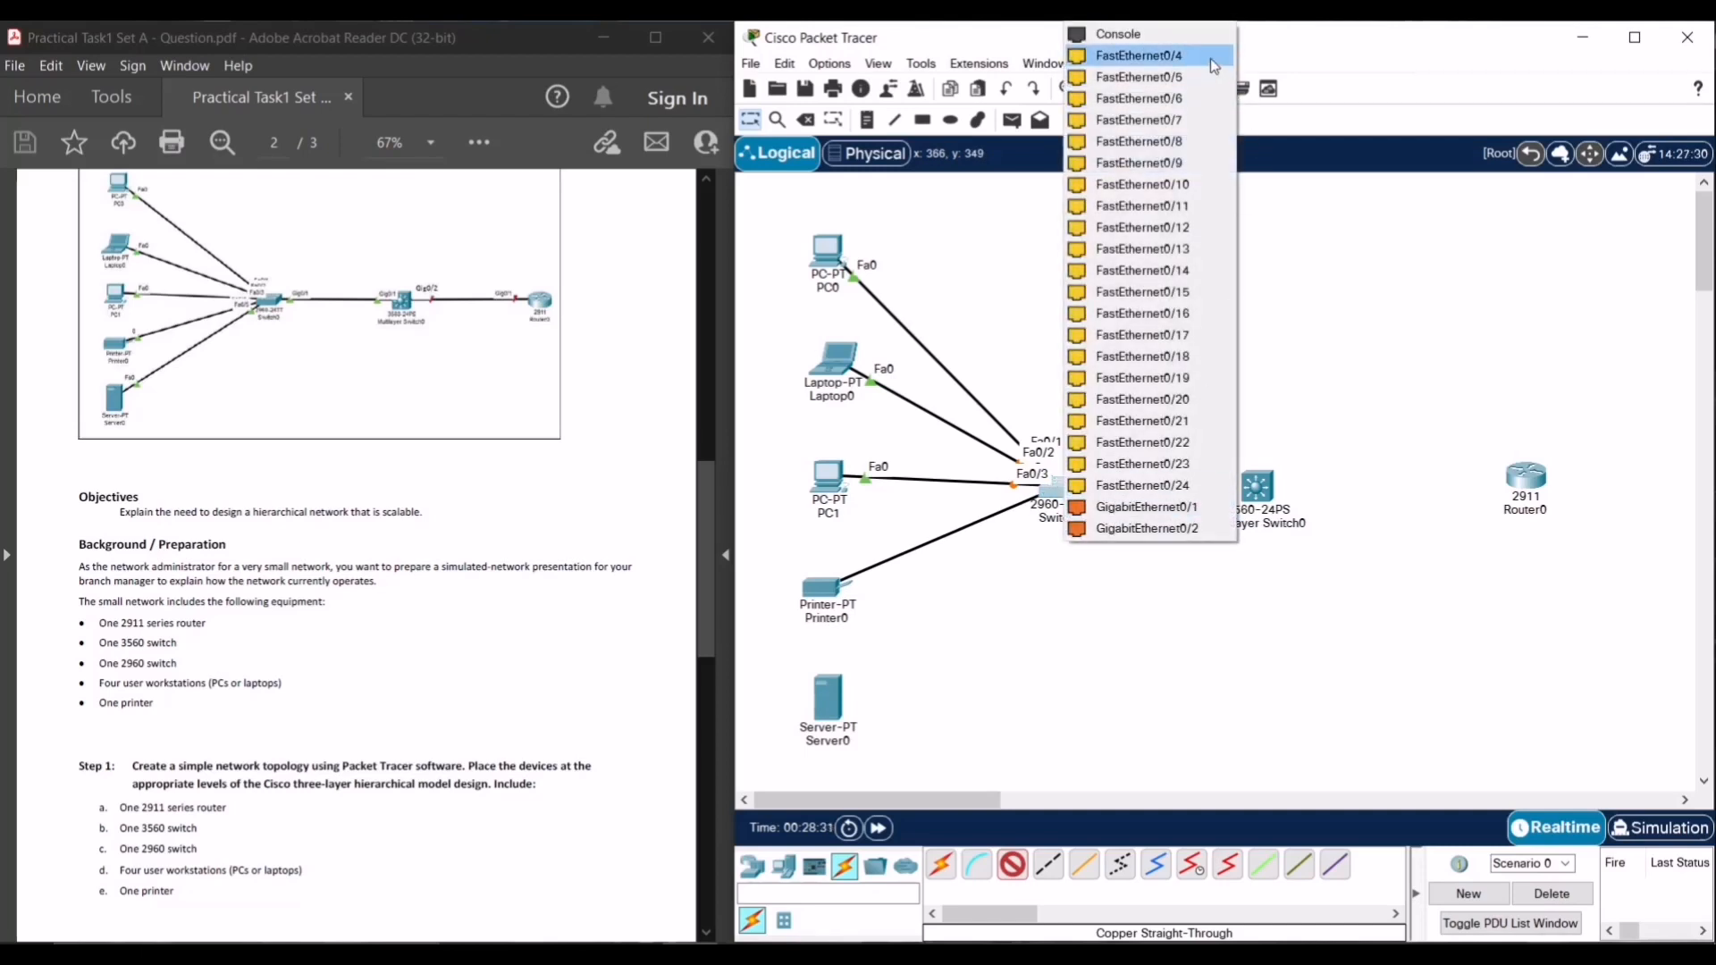
click(1141, 55)
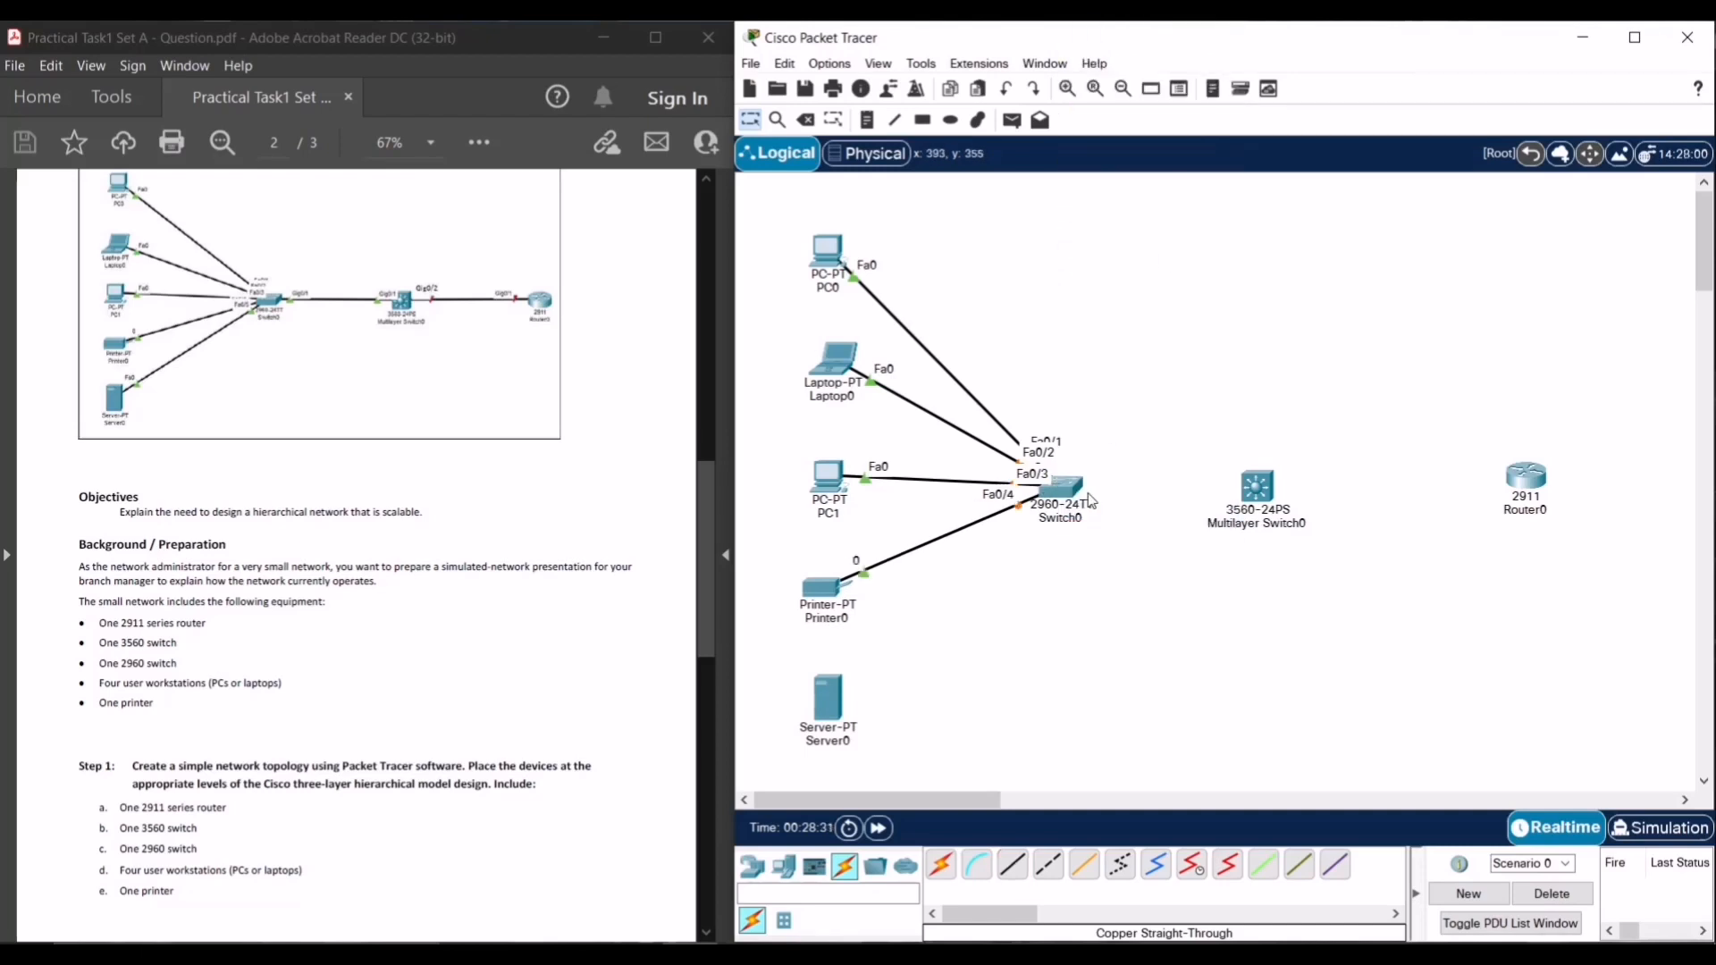
- Cable Server0 FastEthernet0 to Switch0 Fa0/5, then nudge Server0, PC1 and Laptop0 slightly left
click(1012, 864)
click(848, 680)
click(938, 745)
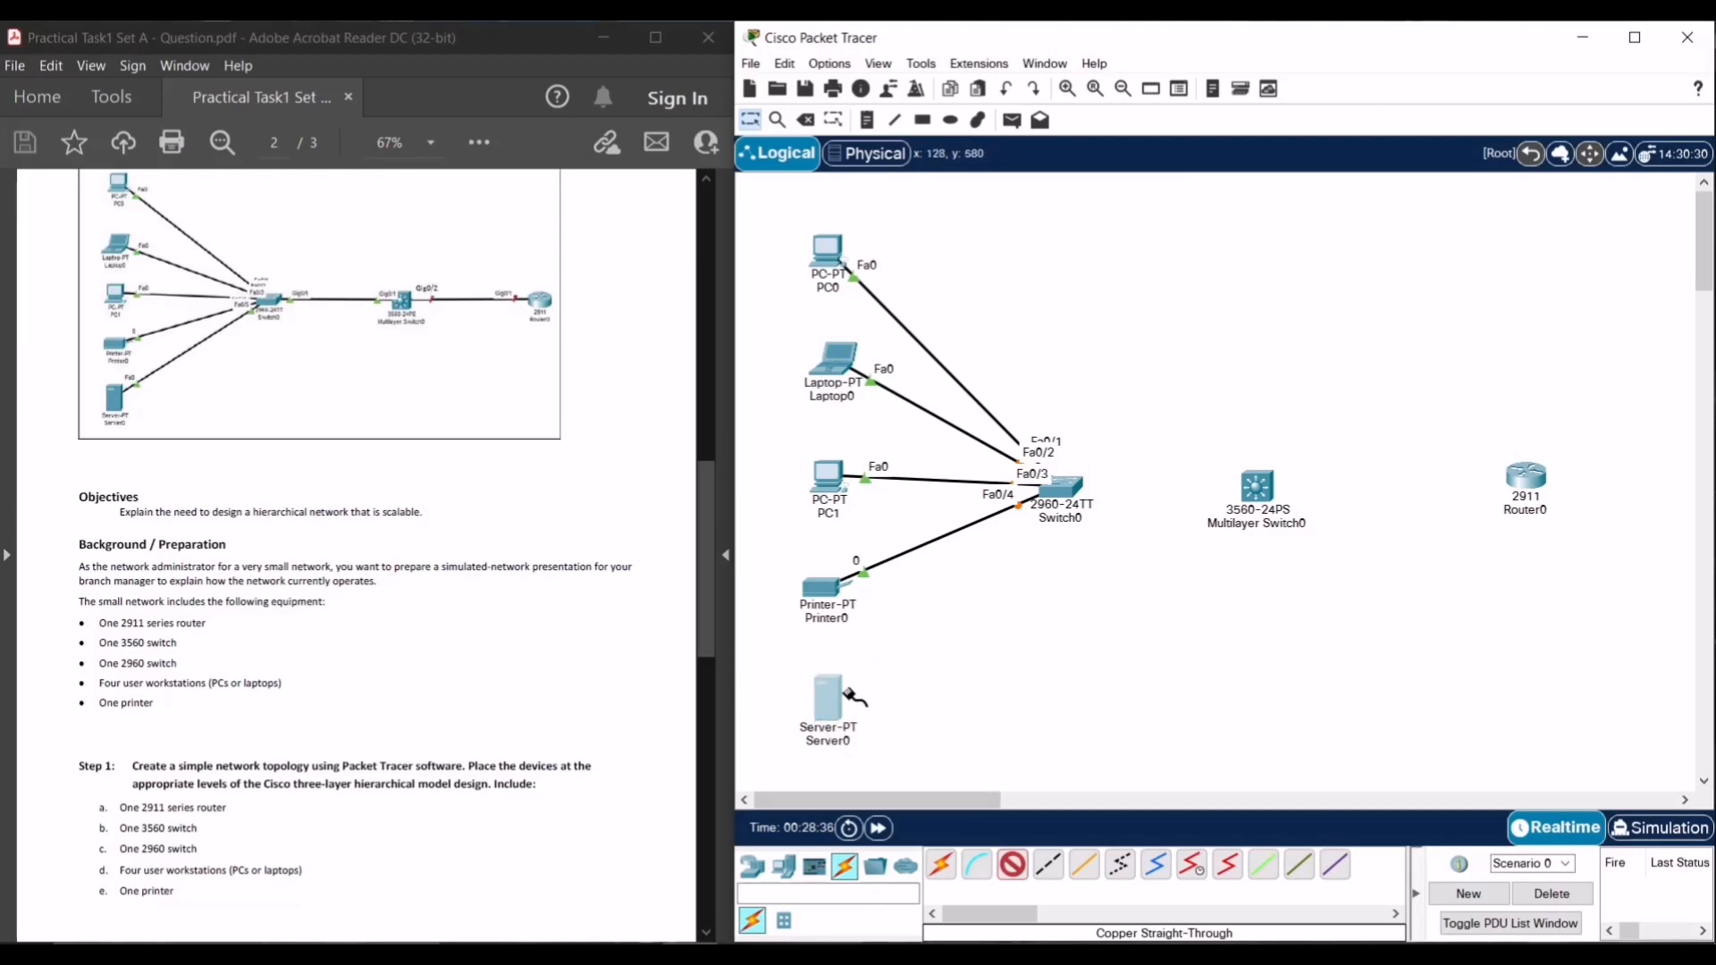
click(854, 690)
click(879, 711)
click(1054, 494)
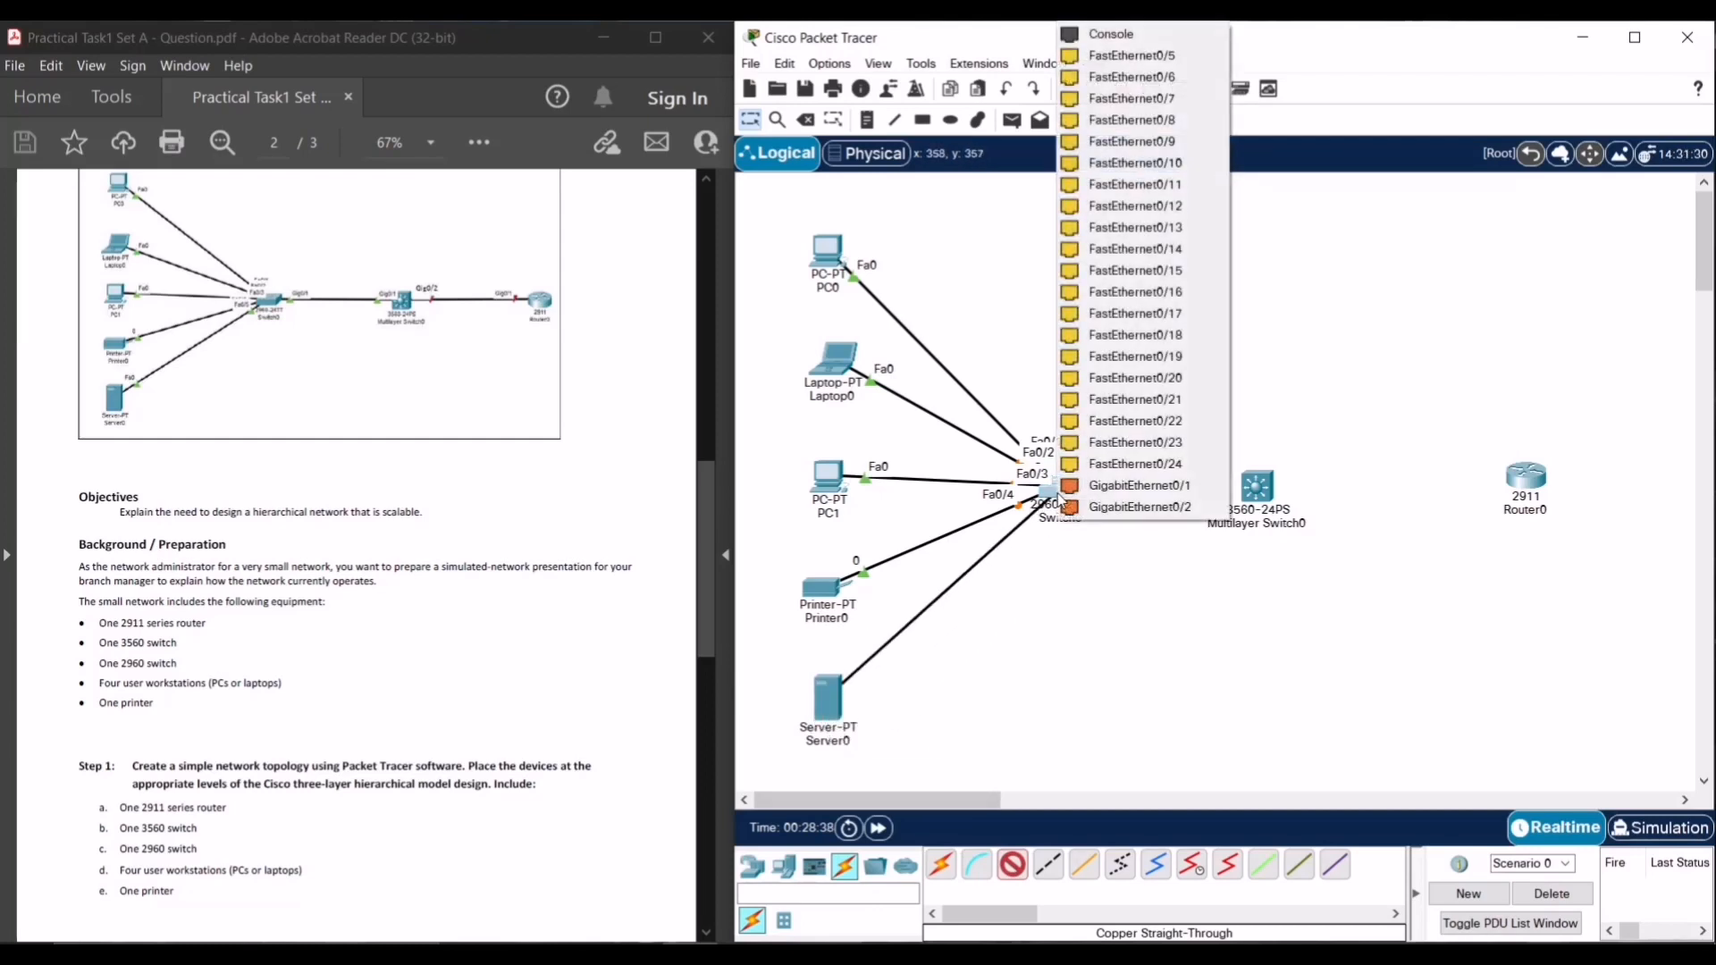
click(1147, 56)
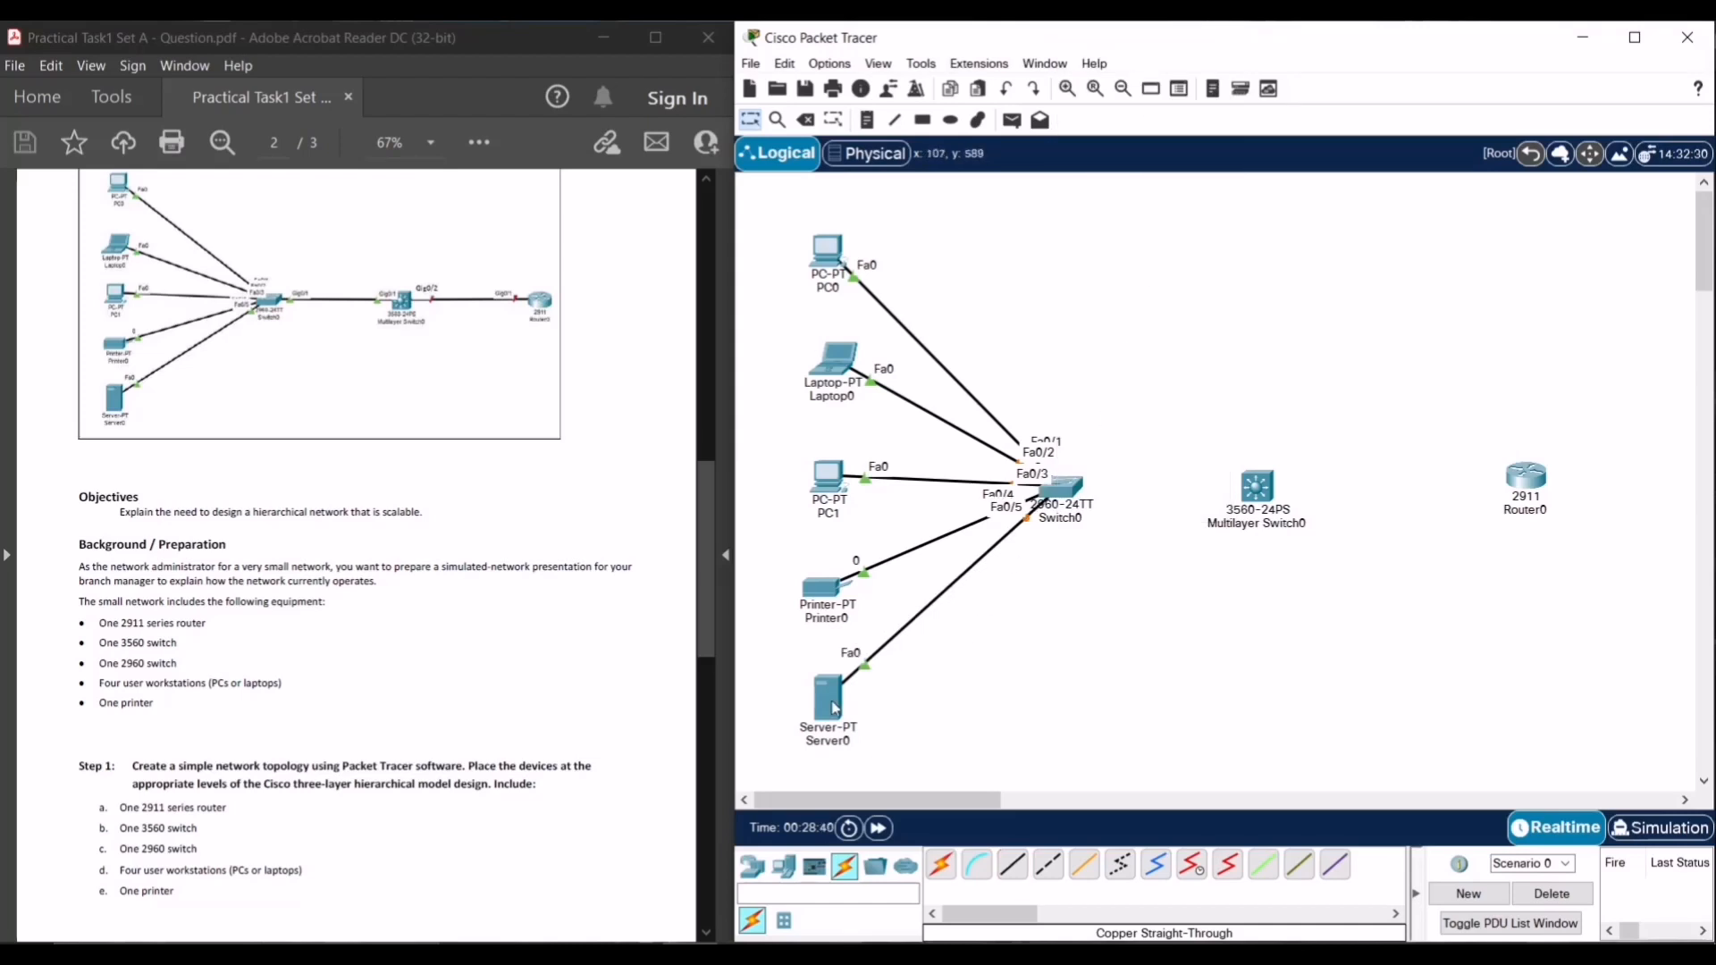
drag(833, 709, 826, 711)
drag(831, 515, 824, 512)
drag(849, 376, 842, 375)
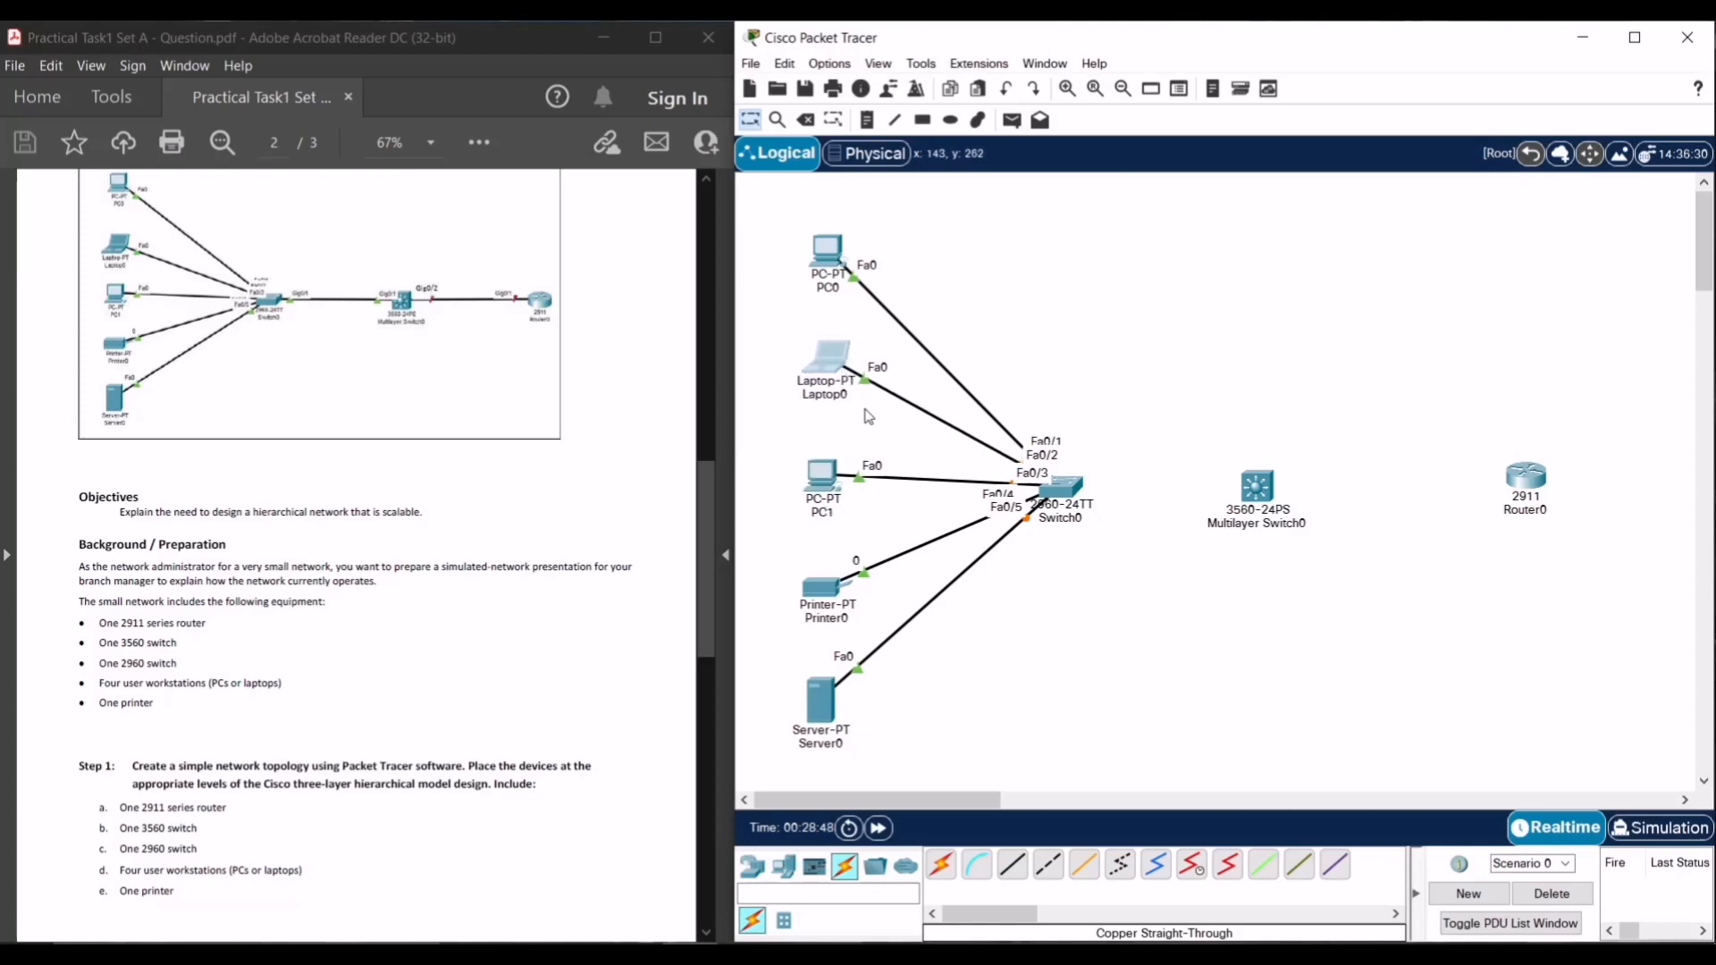
- Connect Switch0 GigabitEthernet0/1 to Multilayer Switch0 GigabitEthernet0/1 with copper straight-through
click(1013, 865)
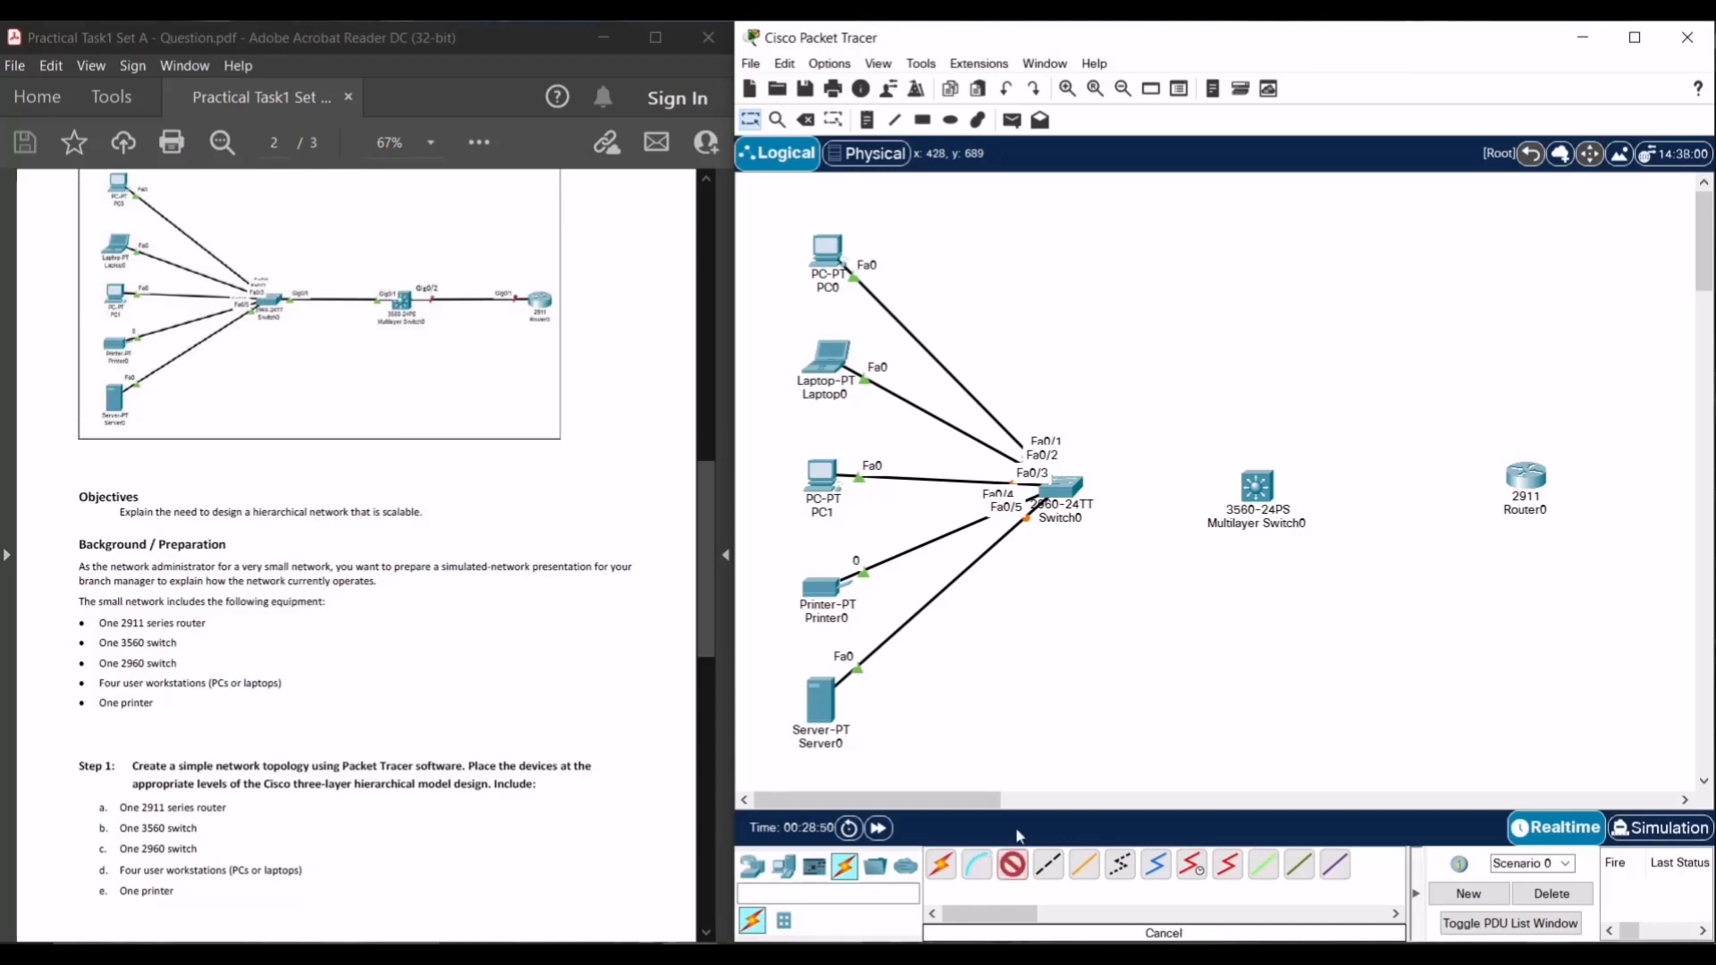
click(1072, 493)
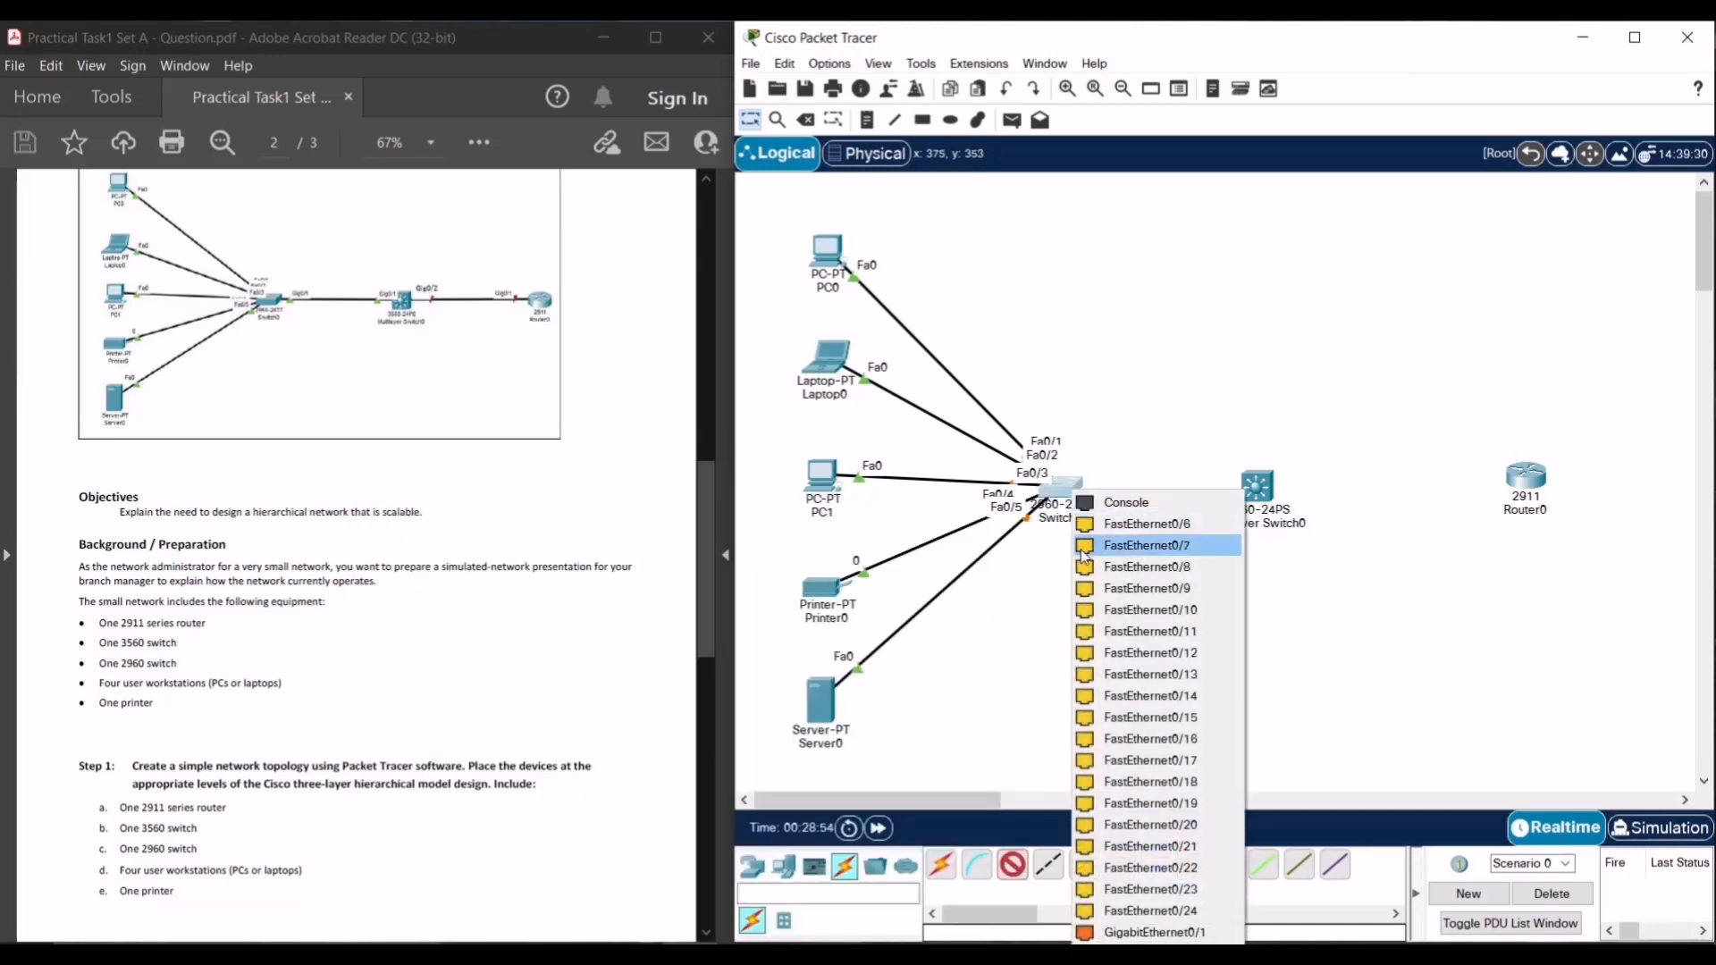
click(1172, 933)
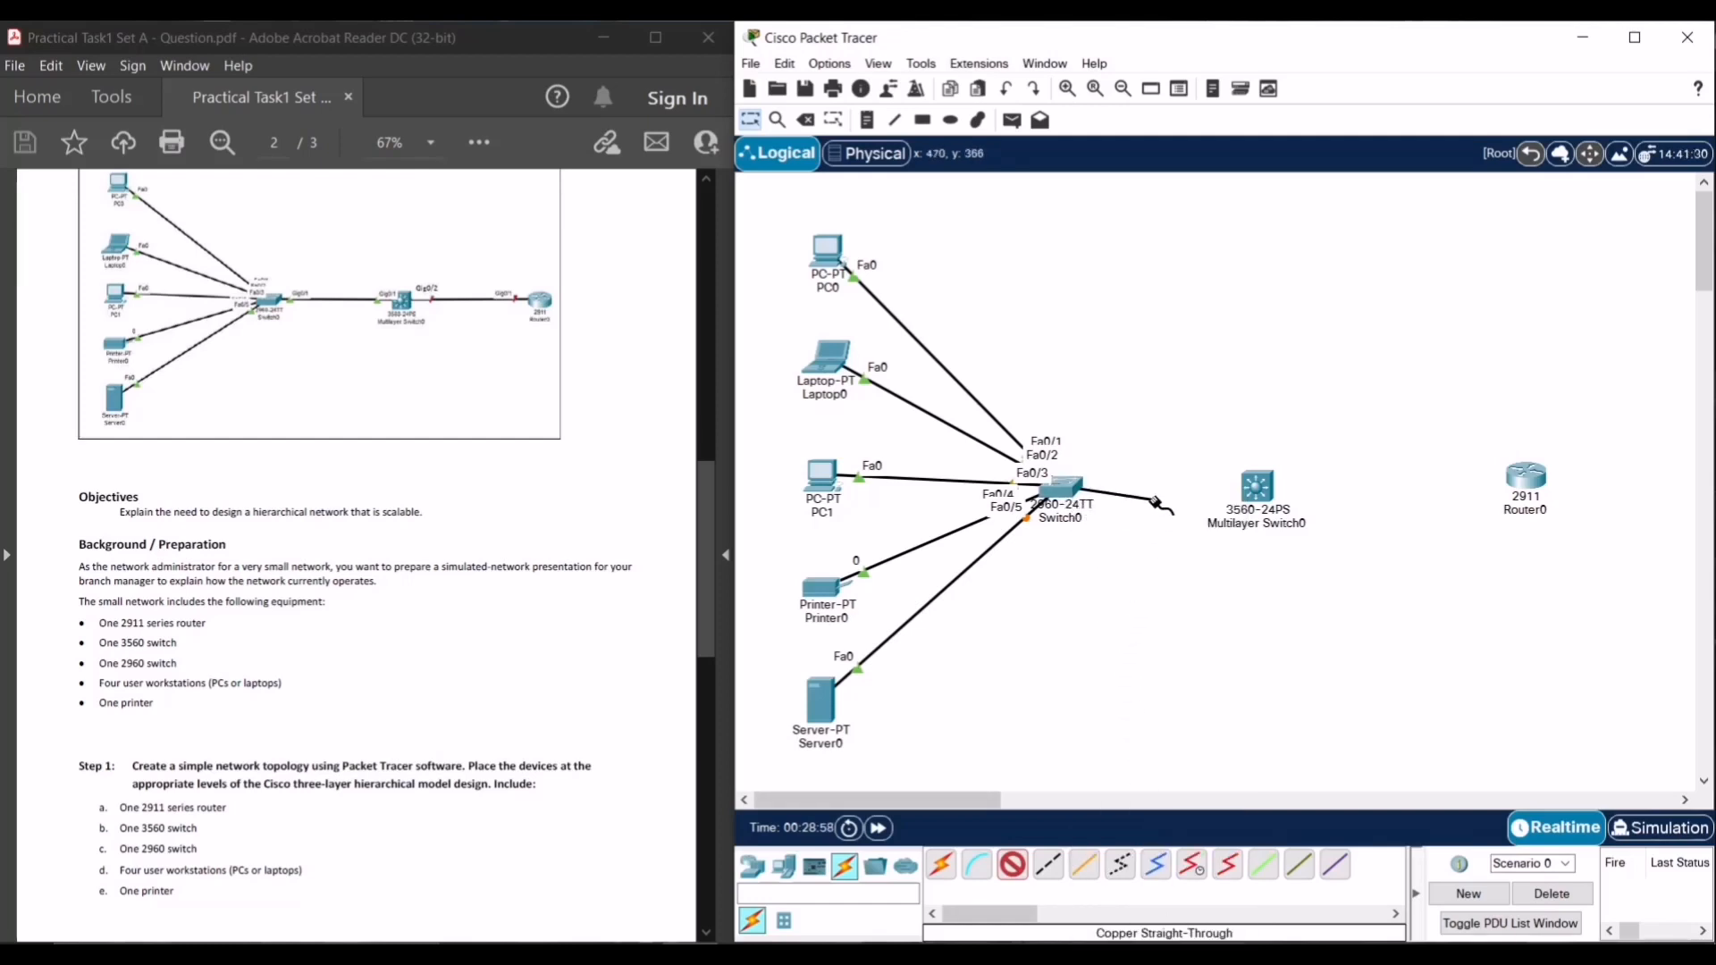
click(1256, 488)
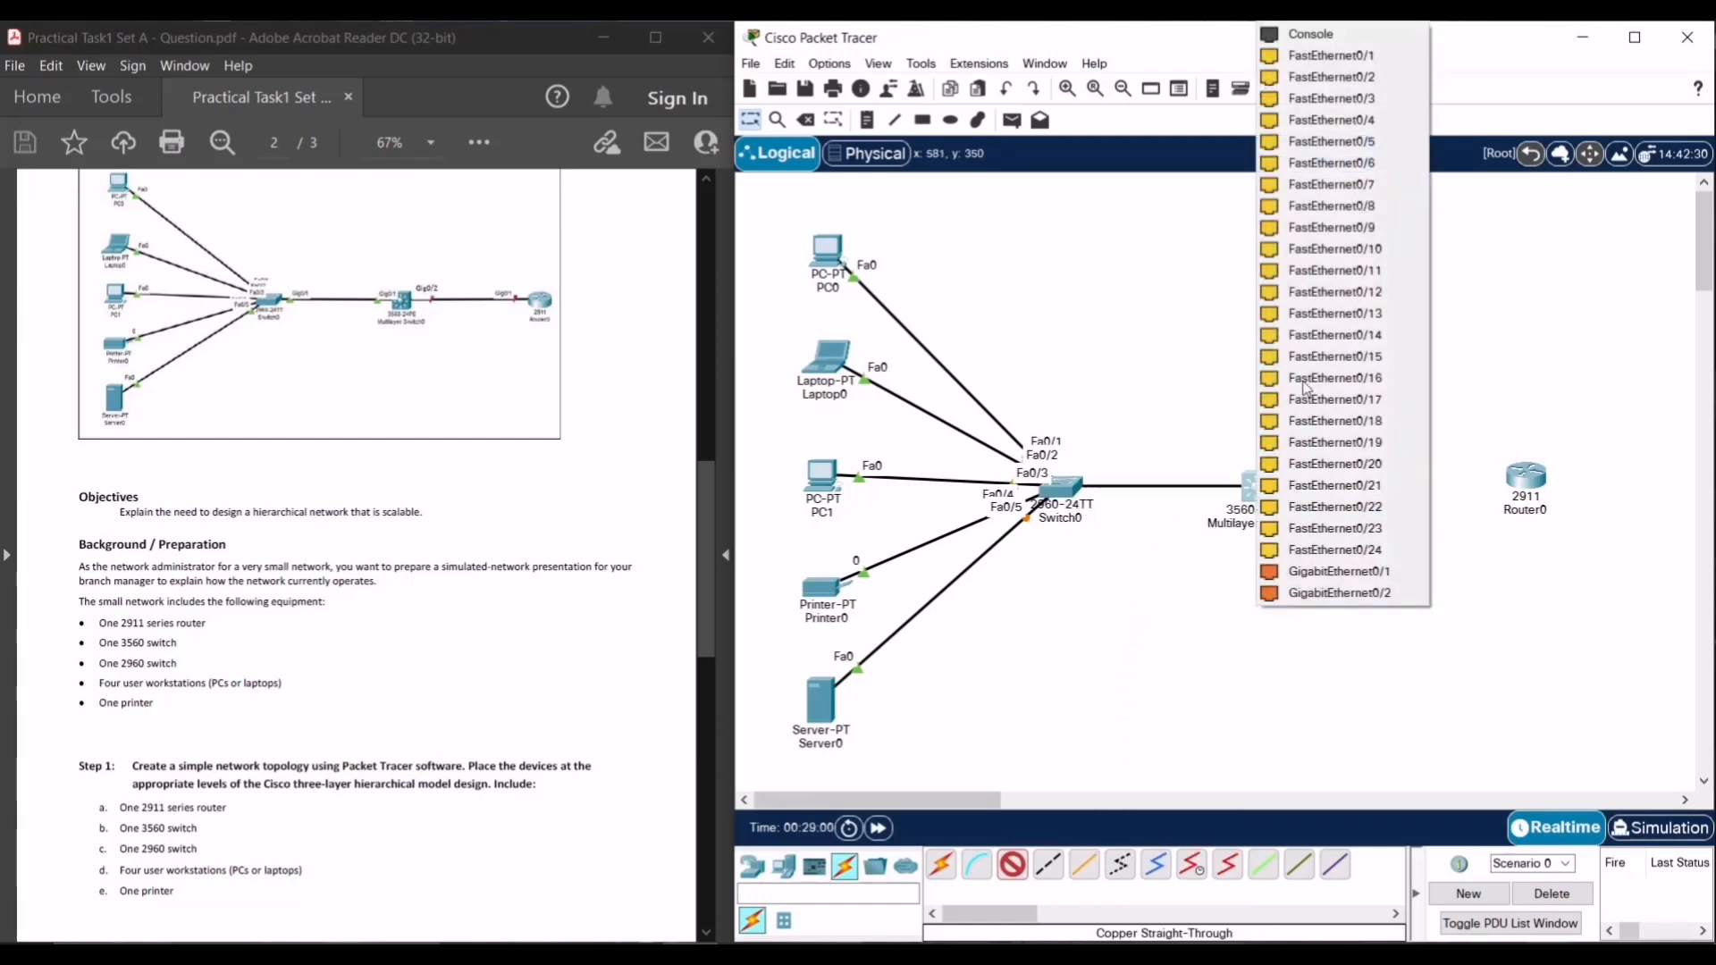
click(1399, 571)
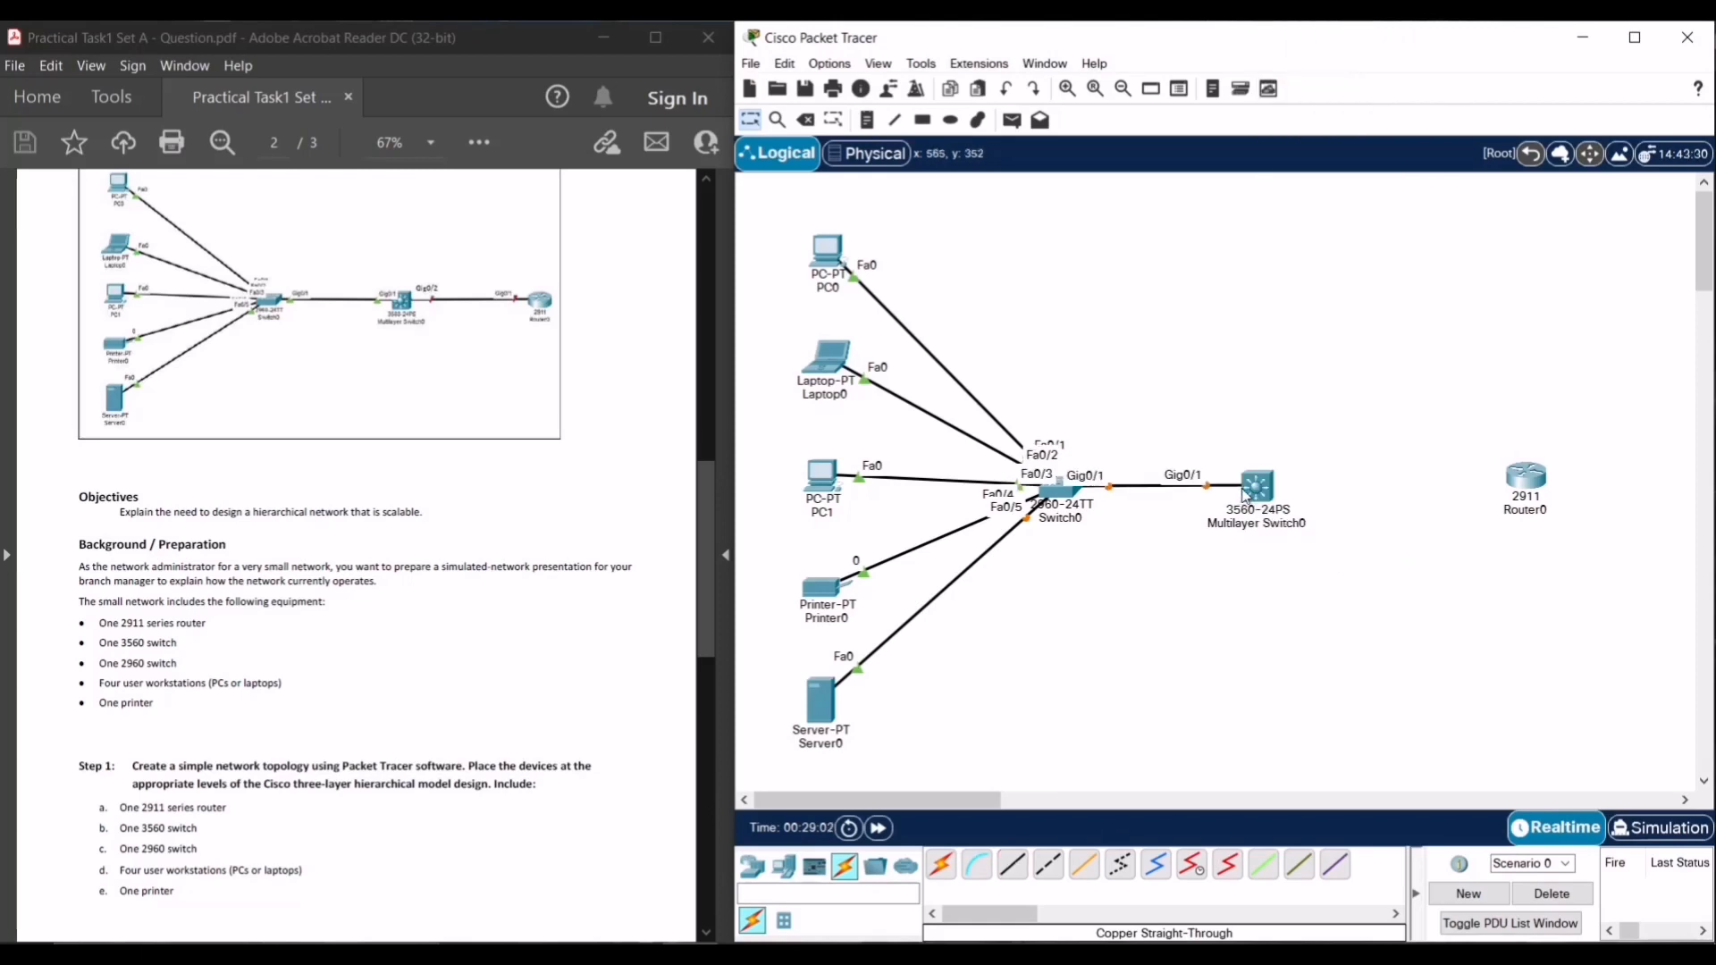
drag(1263, 494, 1282, 490)
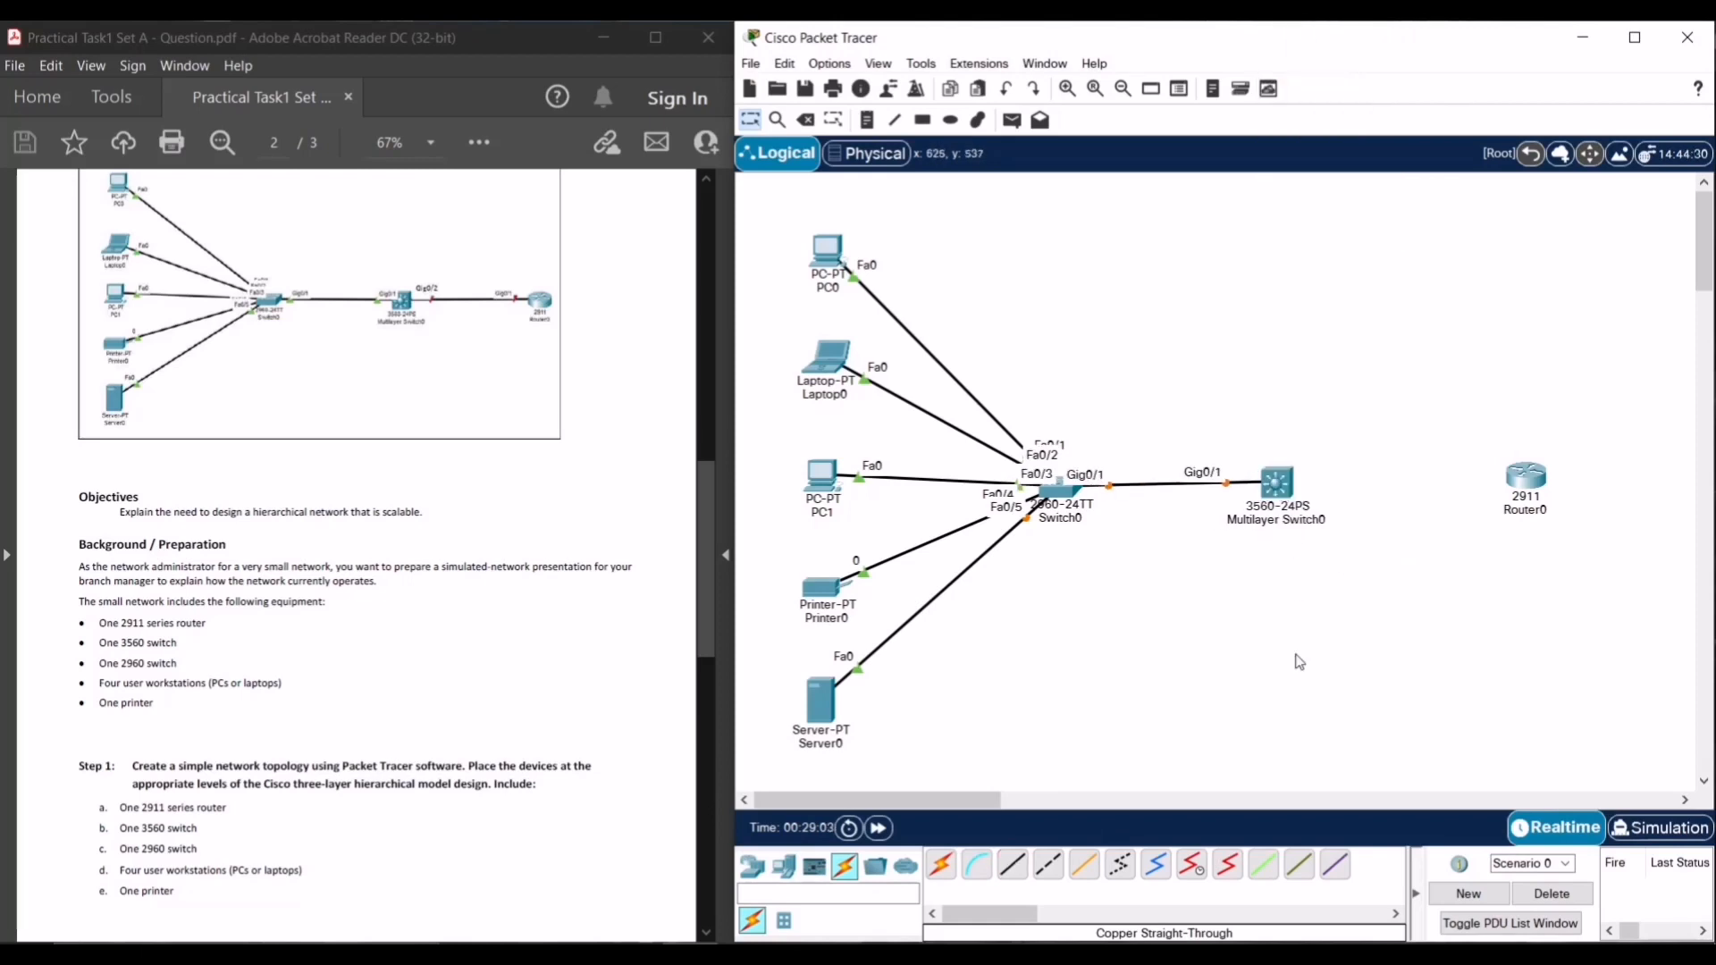
- Connect Multilayer Switch0 GigabitEthernet0/2 to Router0 GigabitEthernet0/1 with copper straight-through
click(1013, 864)
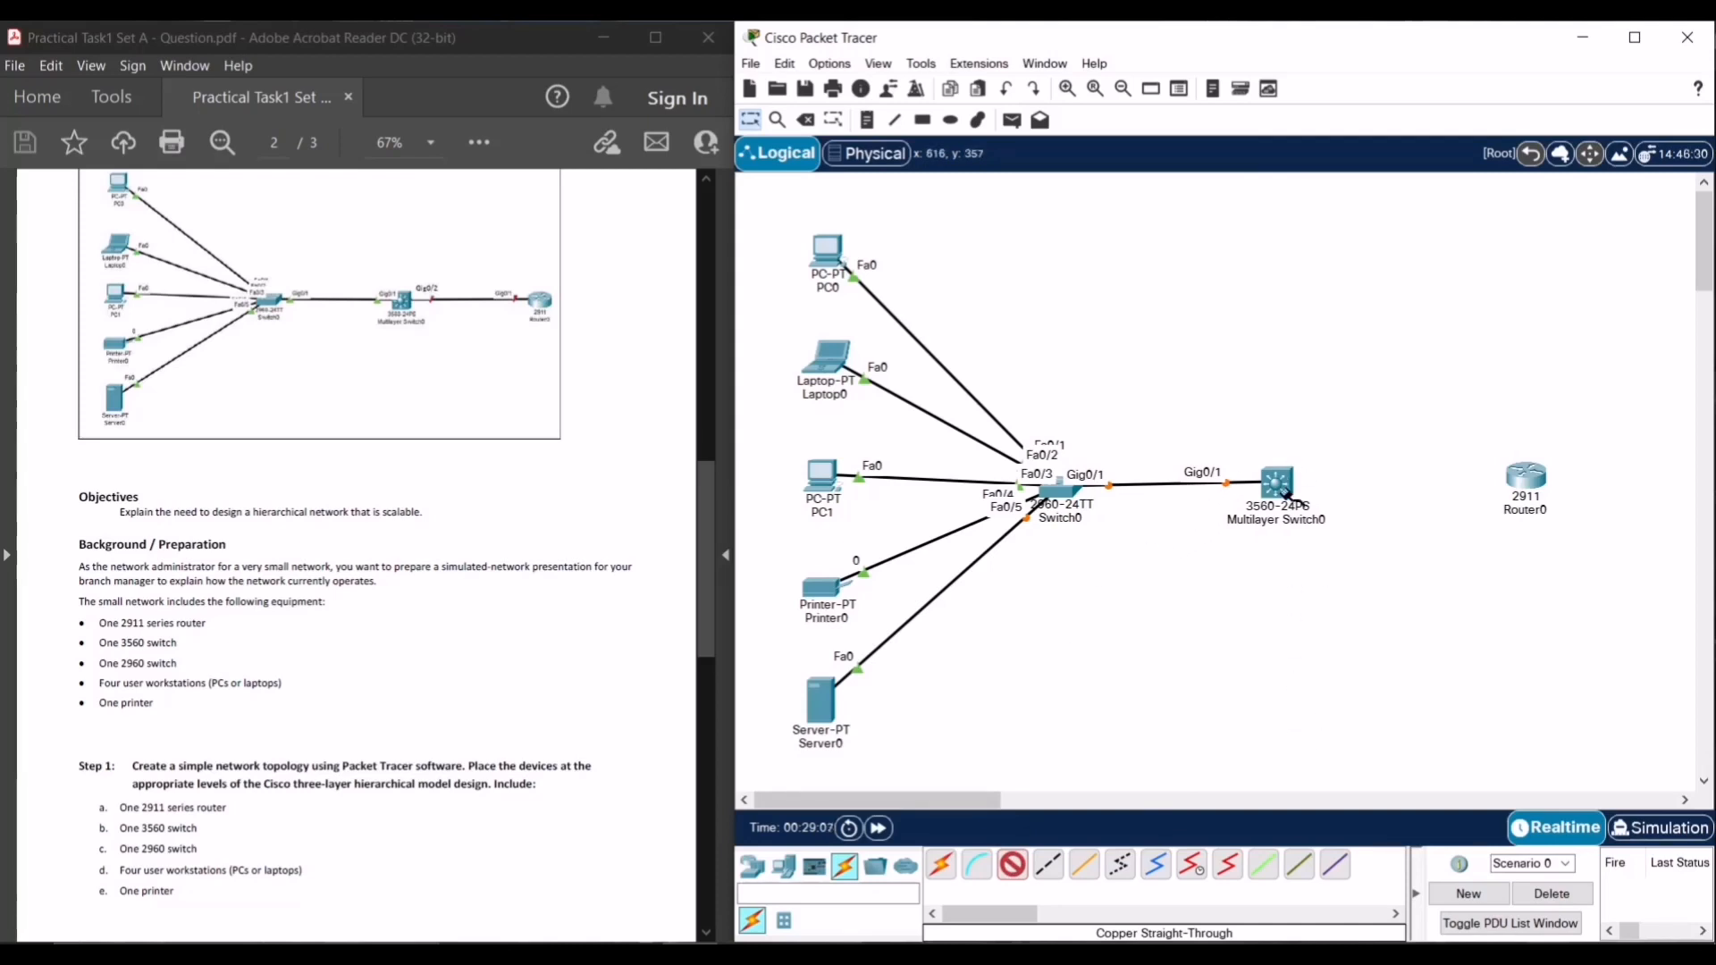
mouse_move(1286, 492)
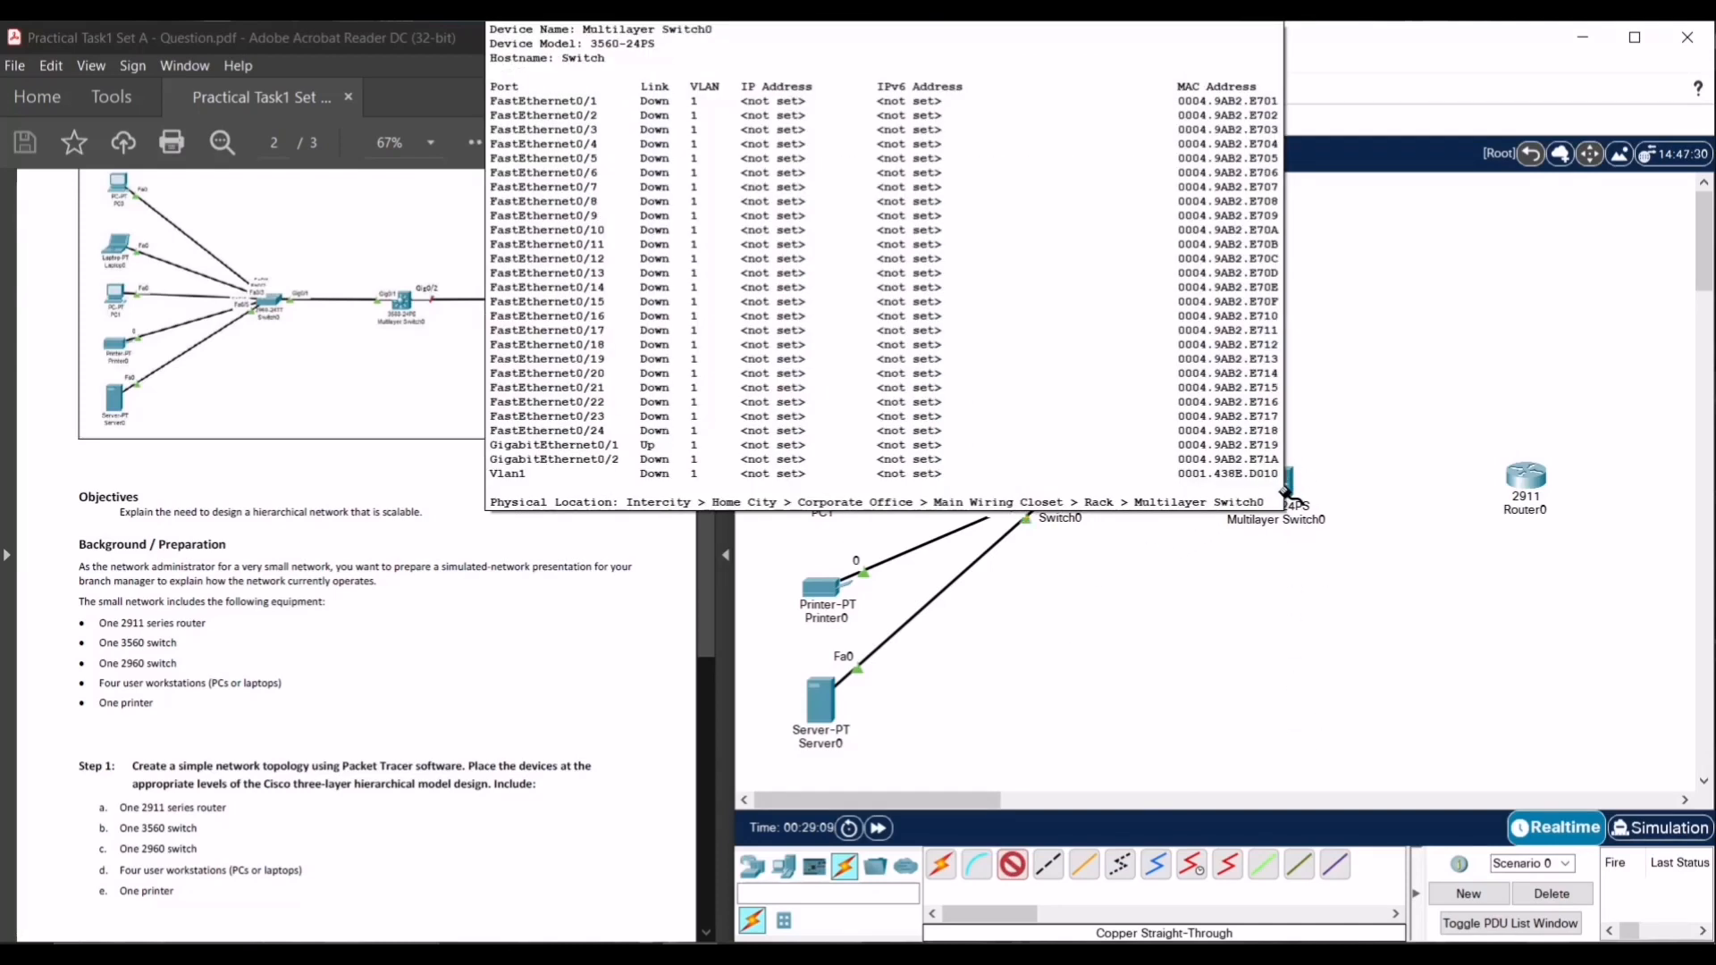
click(1292, 488)
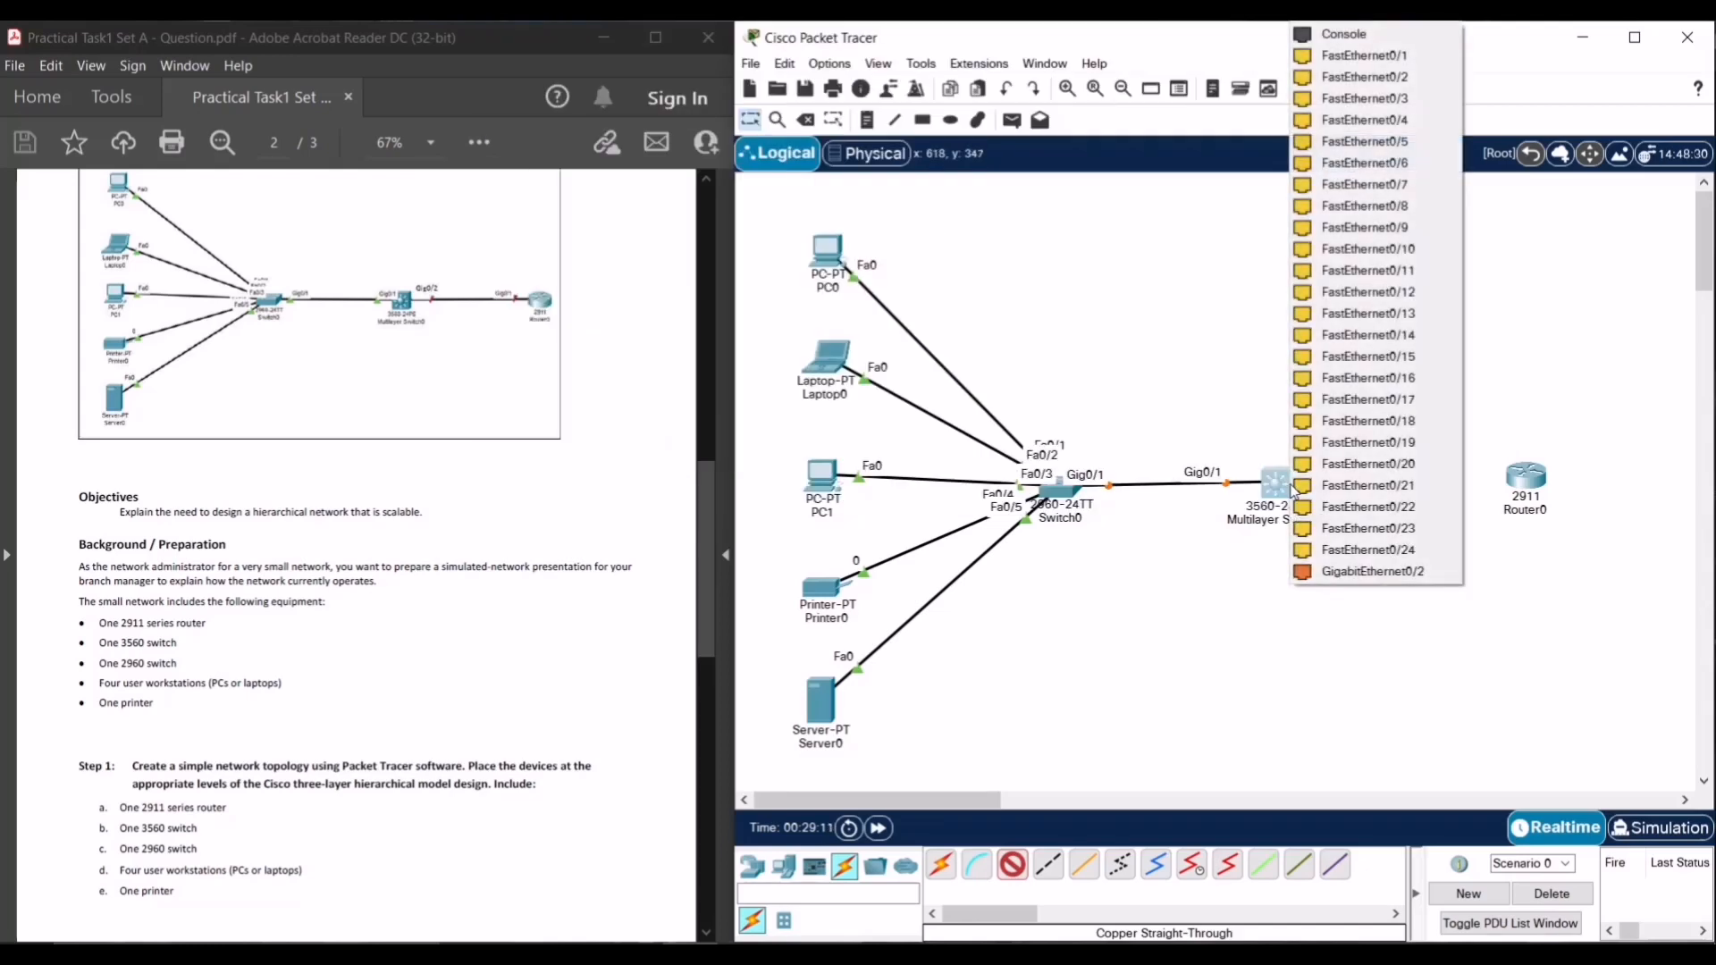
click(1351, 572)
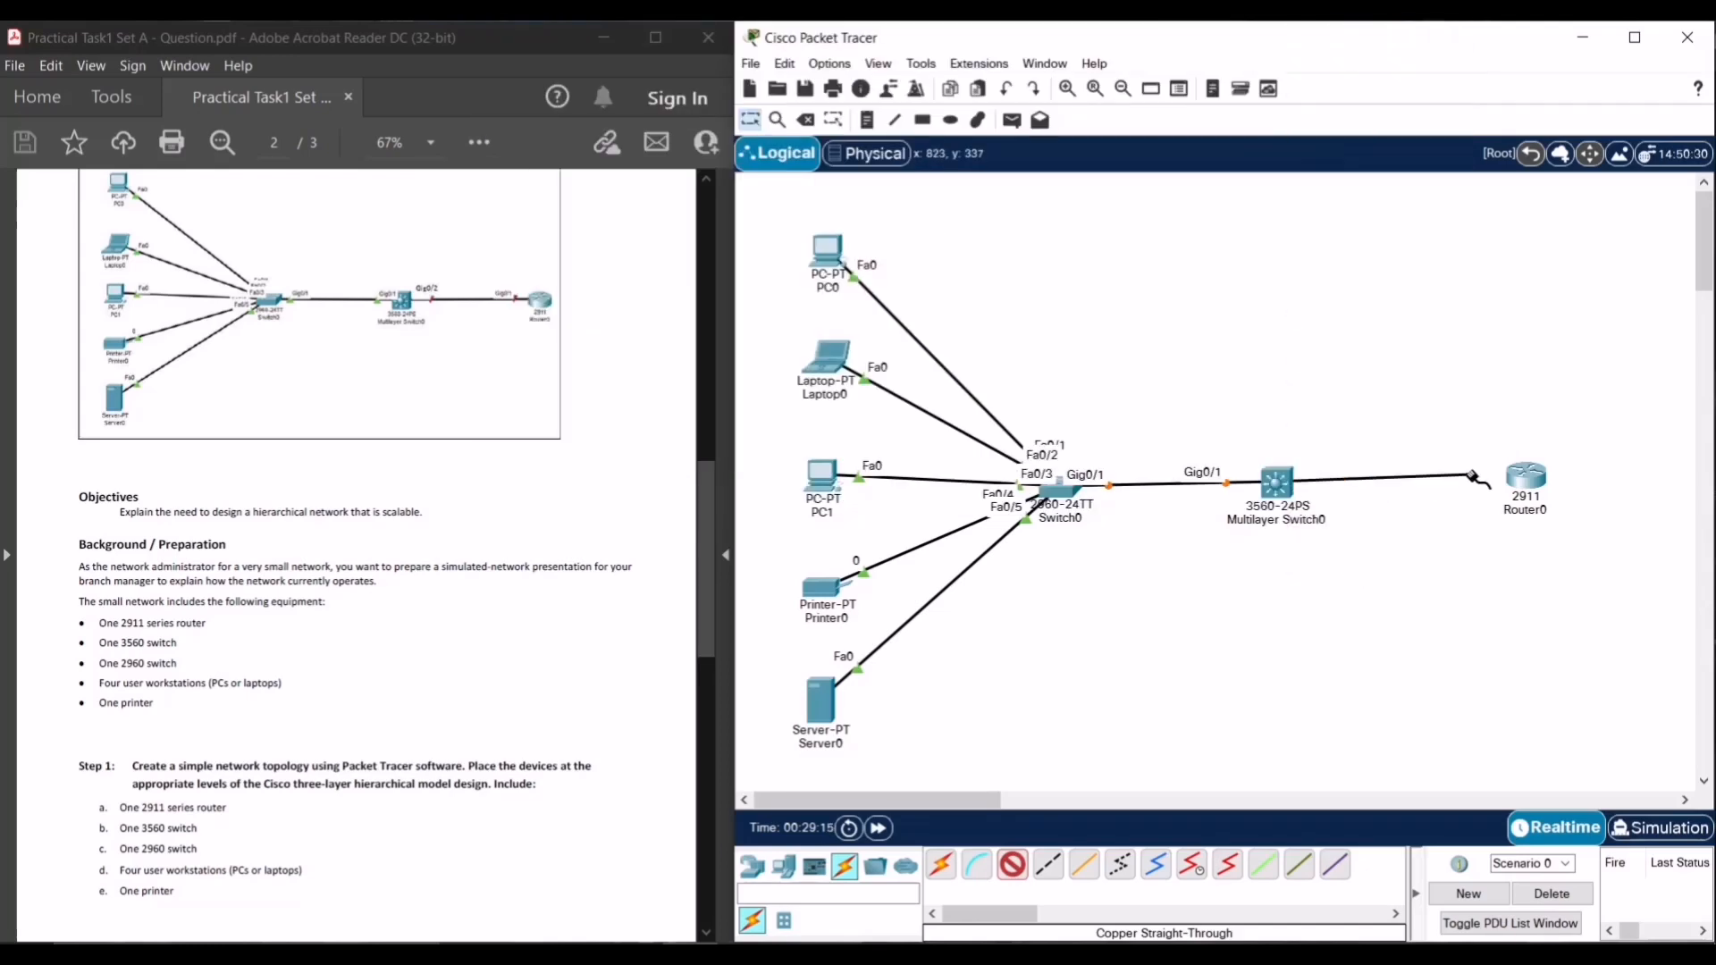
click(1530, 482)
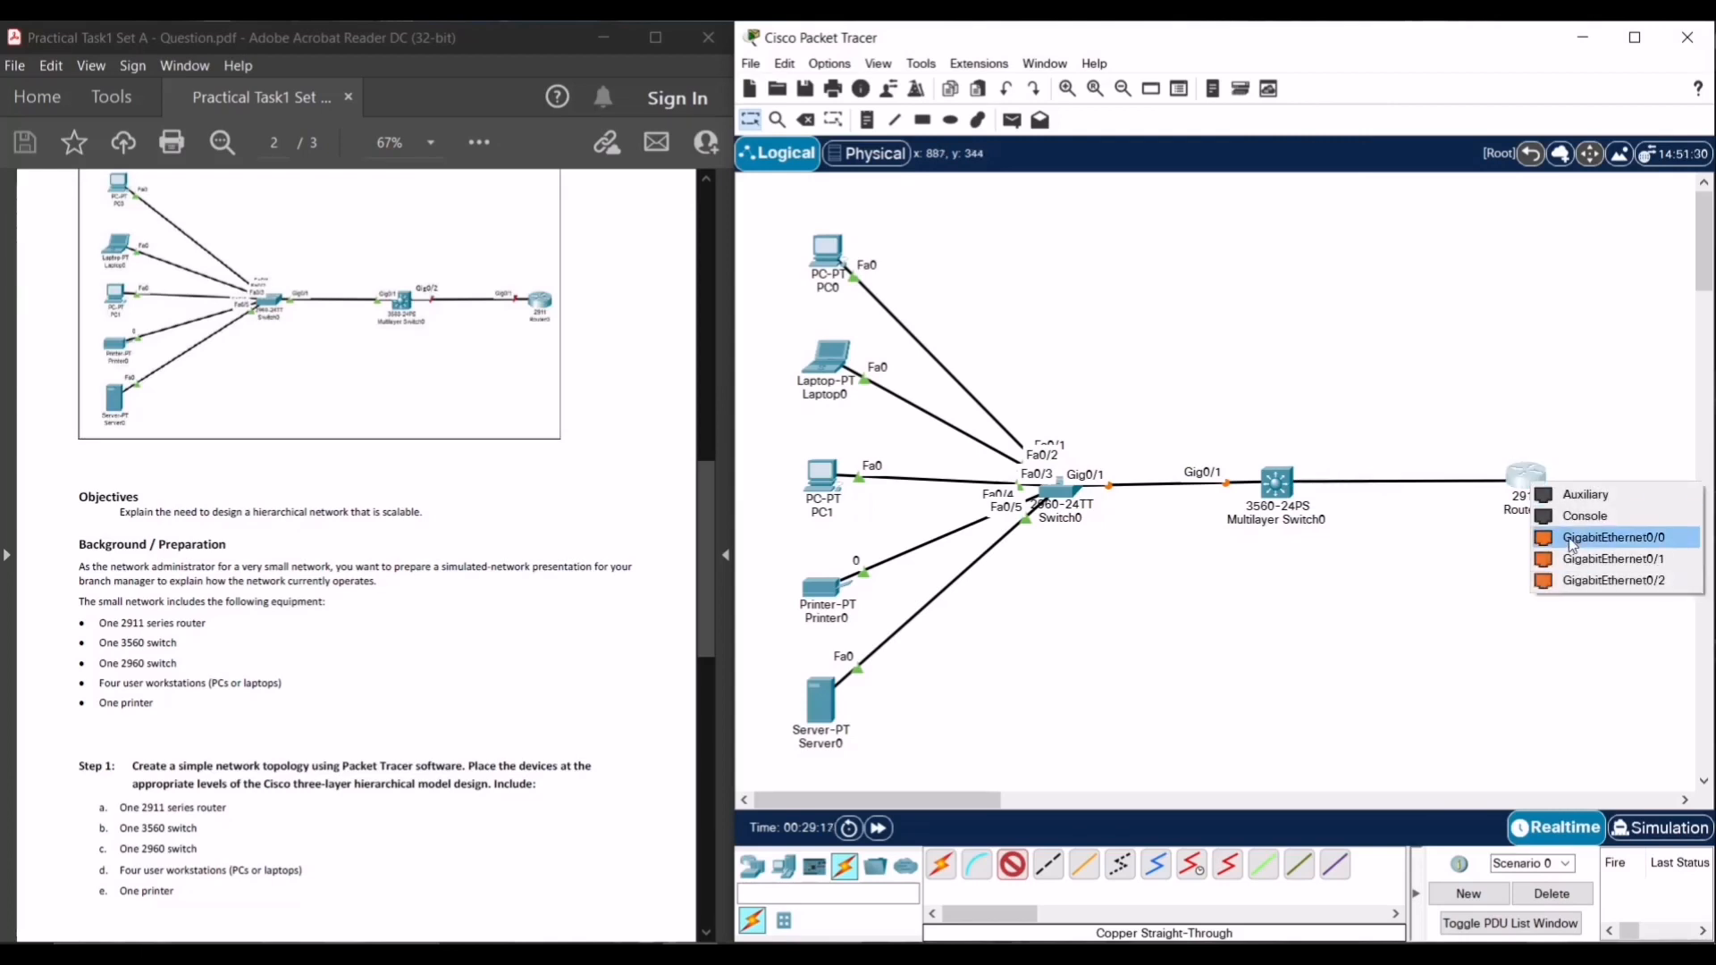
click(1572, 565)
drag(1533, 501, 1544, 505)
- Zoom the canvas out, box-select all devices and drag the whole topology to the right
scroll(401, 664, down, 2)
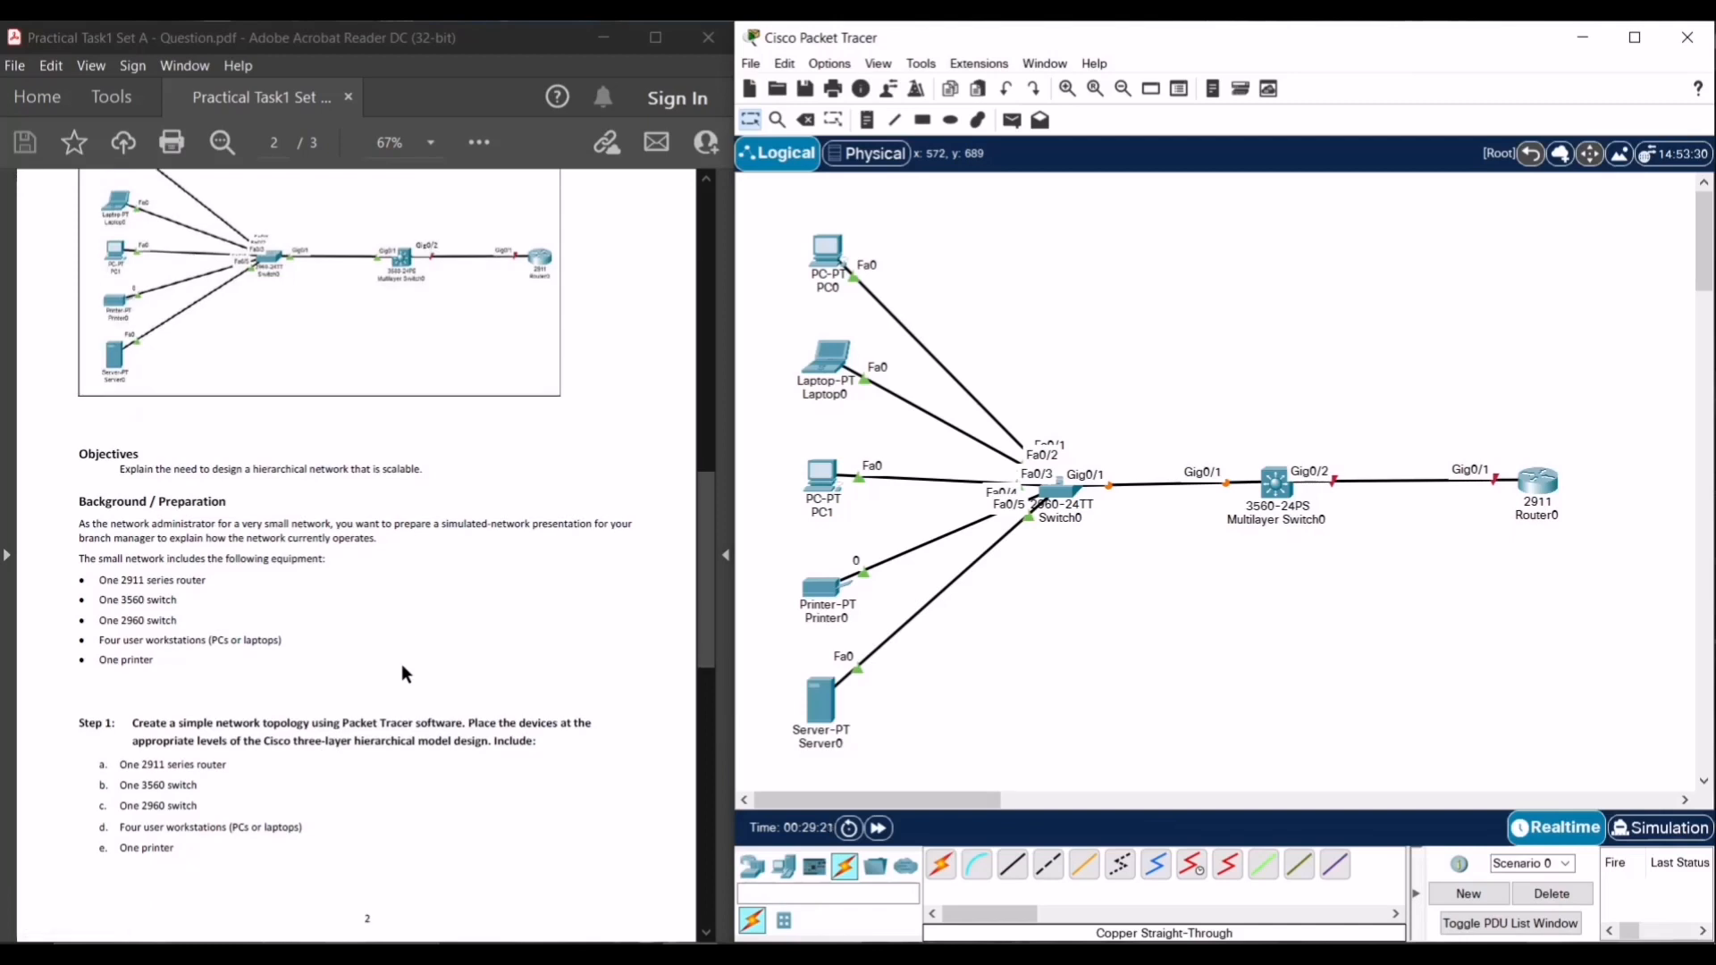
scroll(401, 664, down, 6)
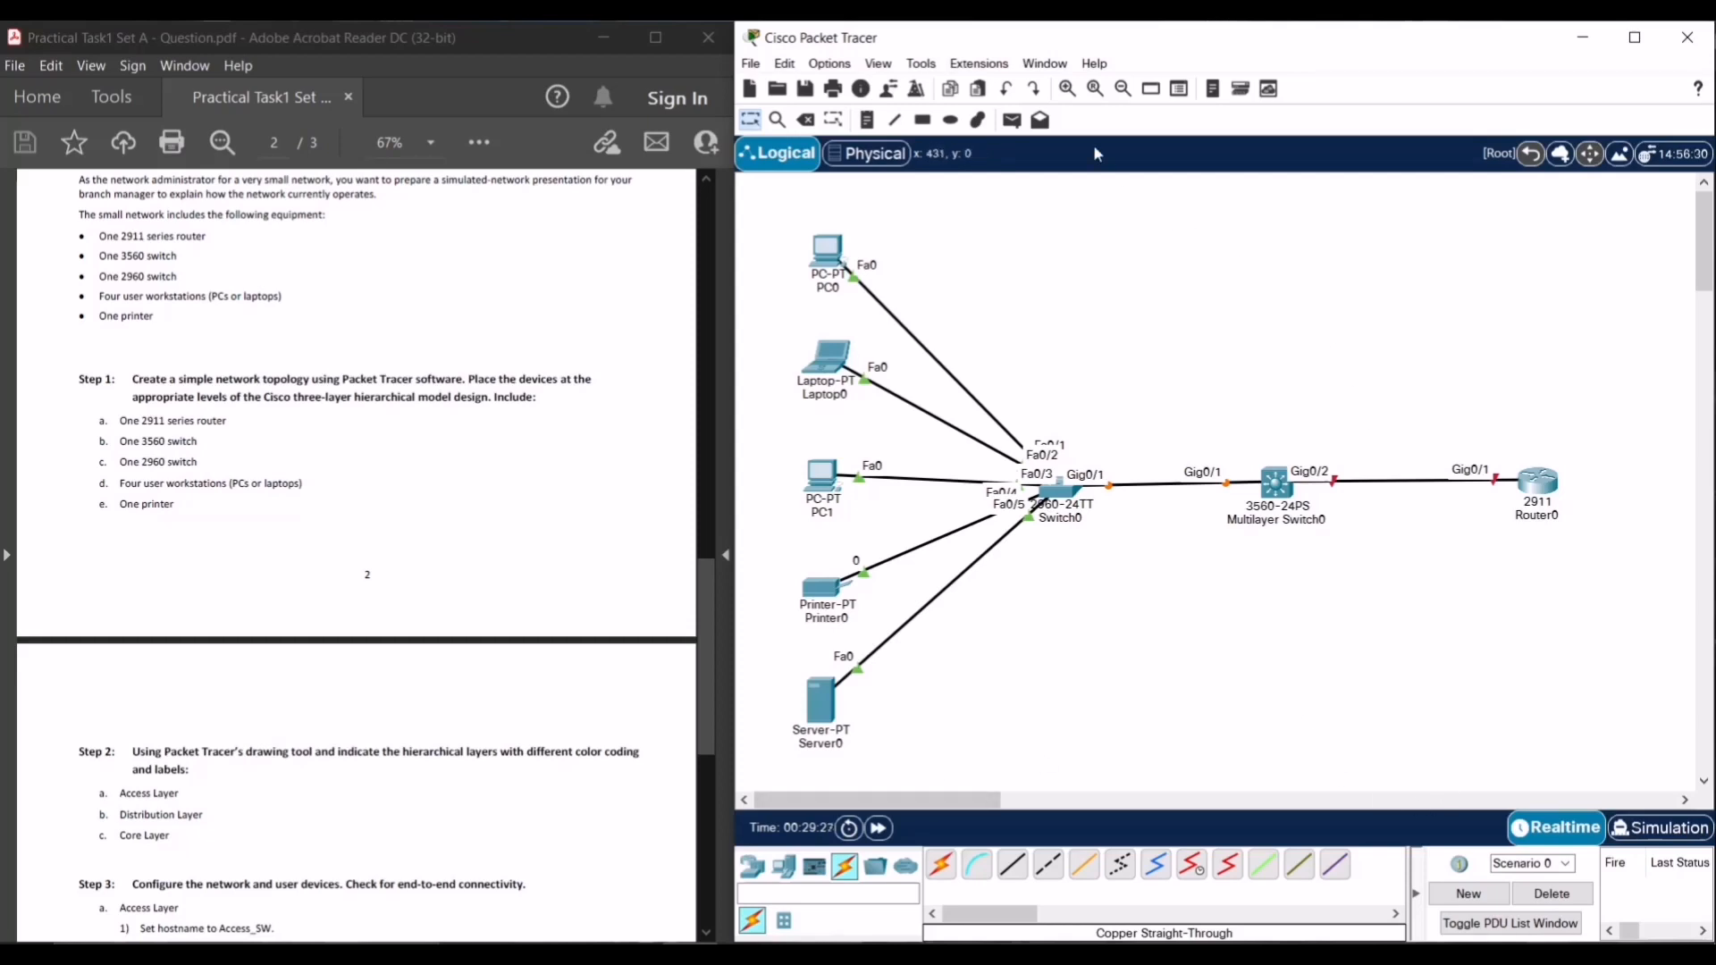
click(1068, 90)
click(1123, 89)
click(1123, 89)
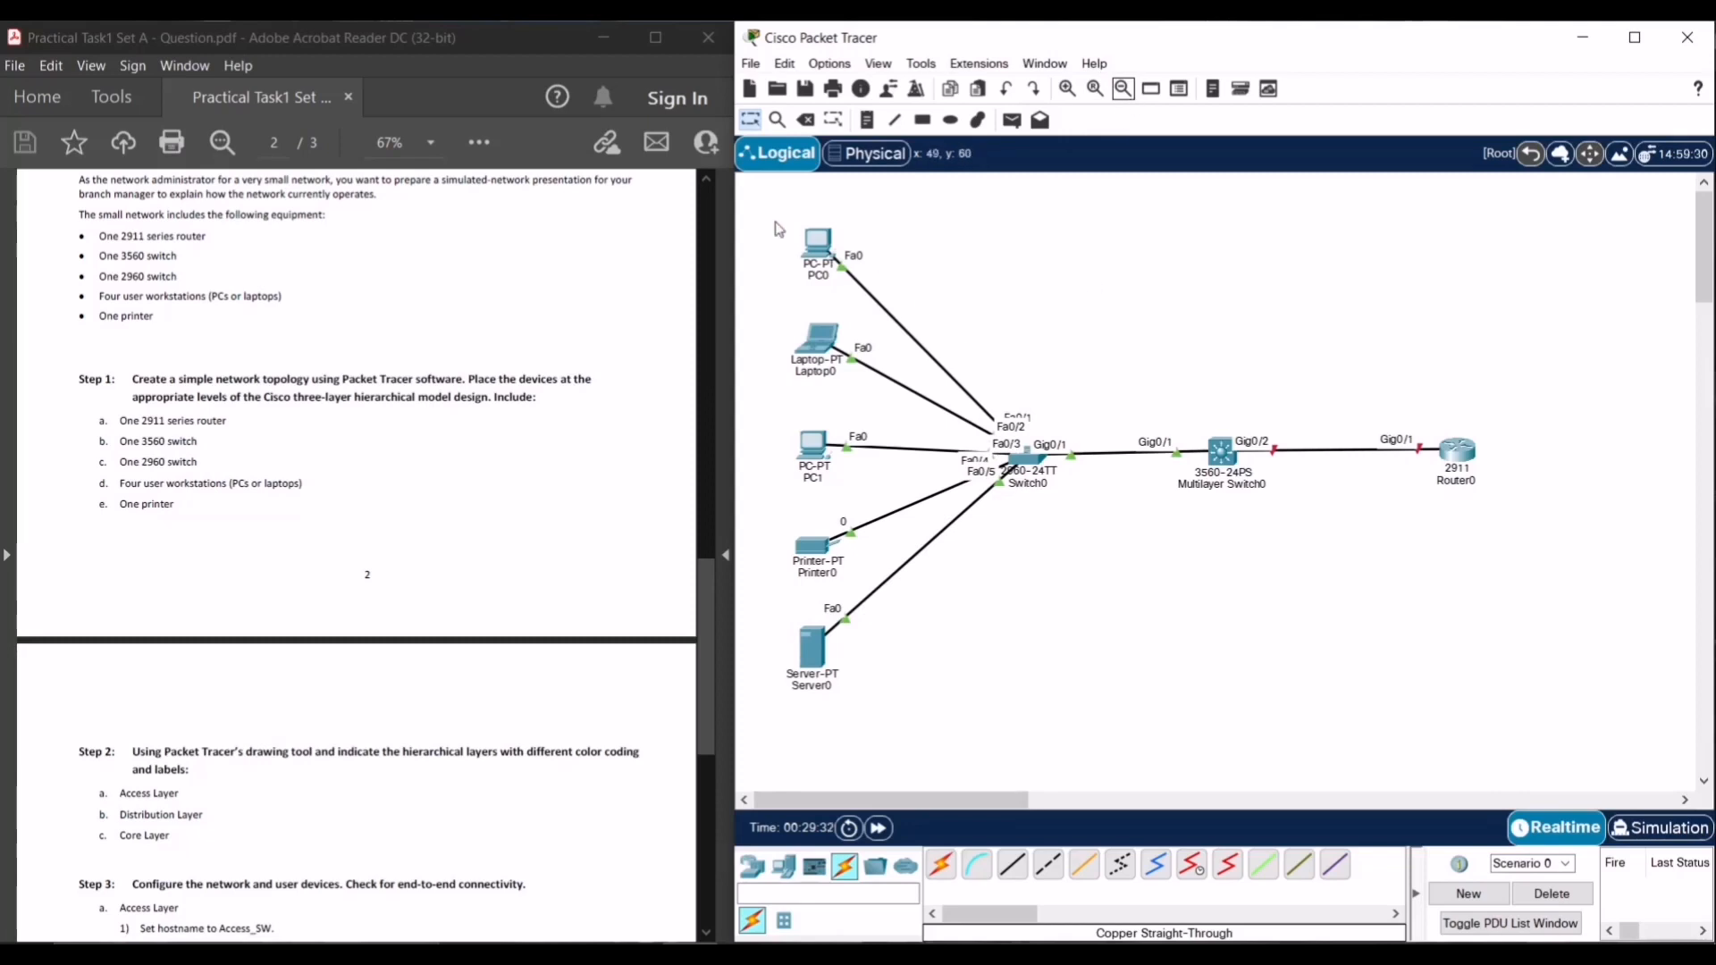
drag(766, 211, 1602, 744)
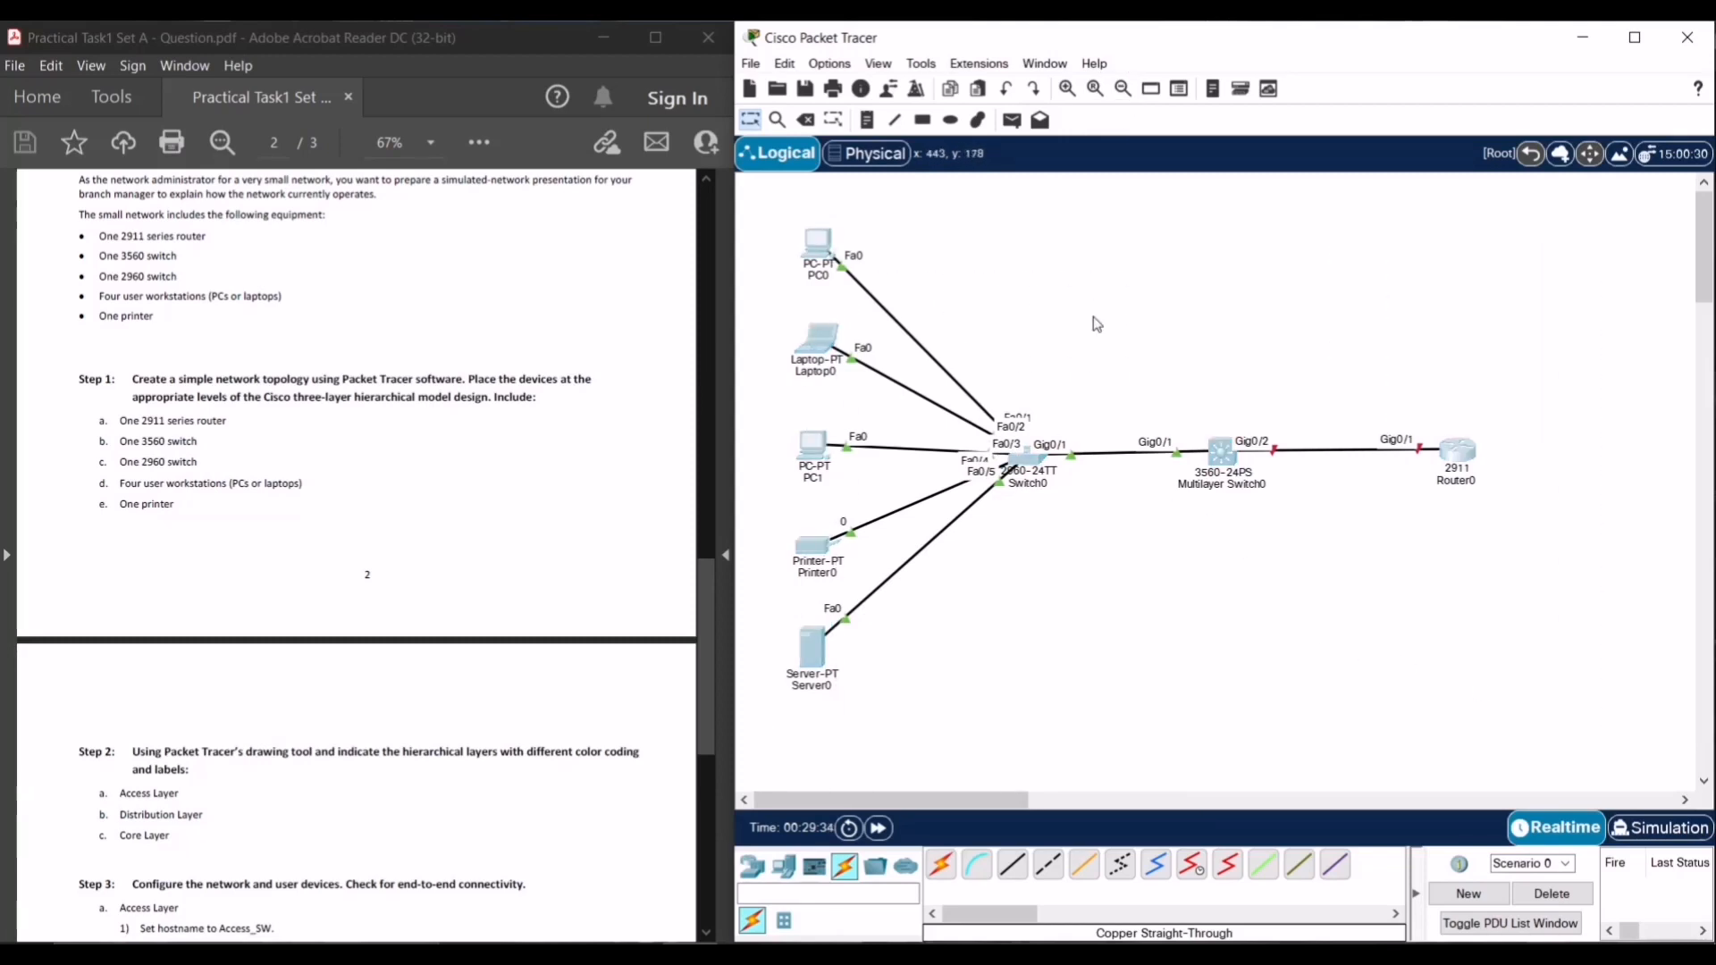
drag(1230, 454, 1302, 462)
click(1345, 331)
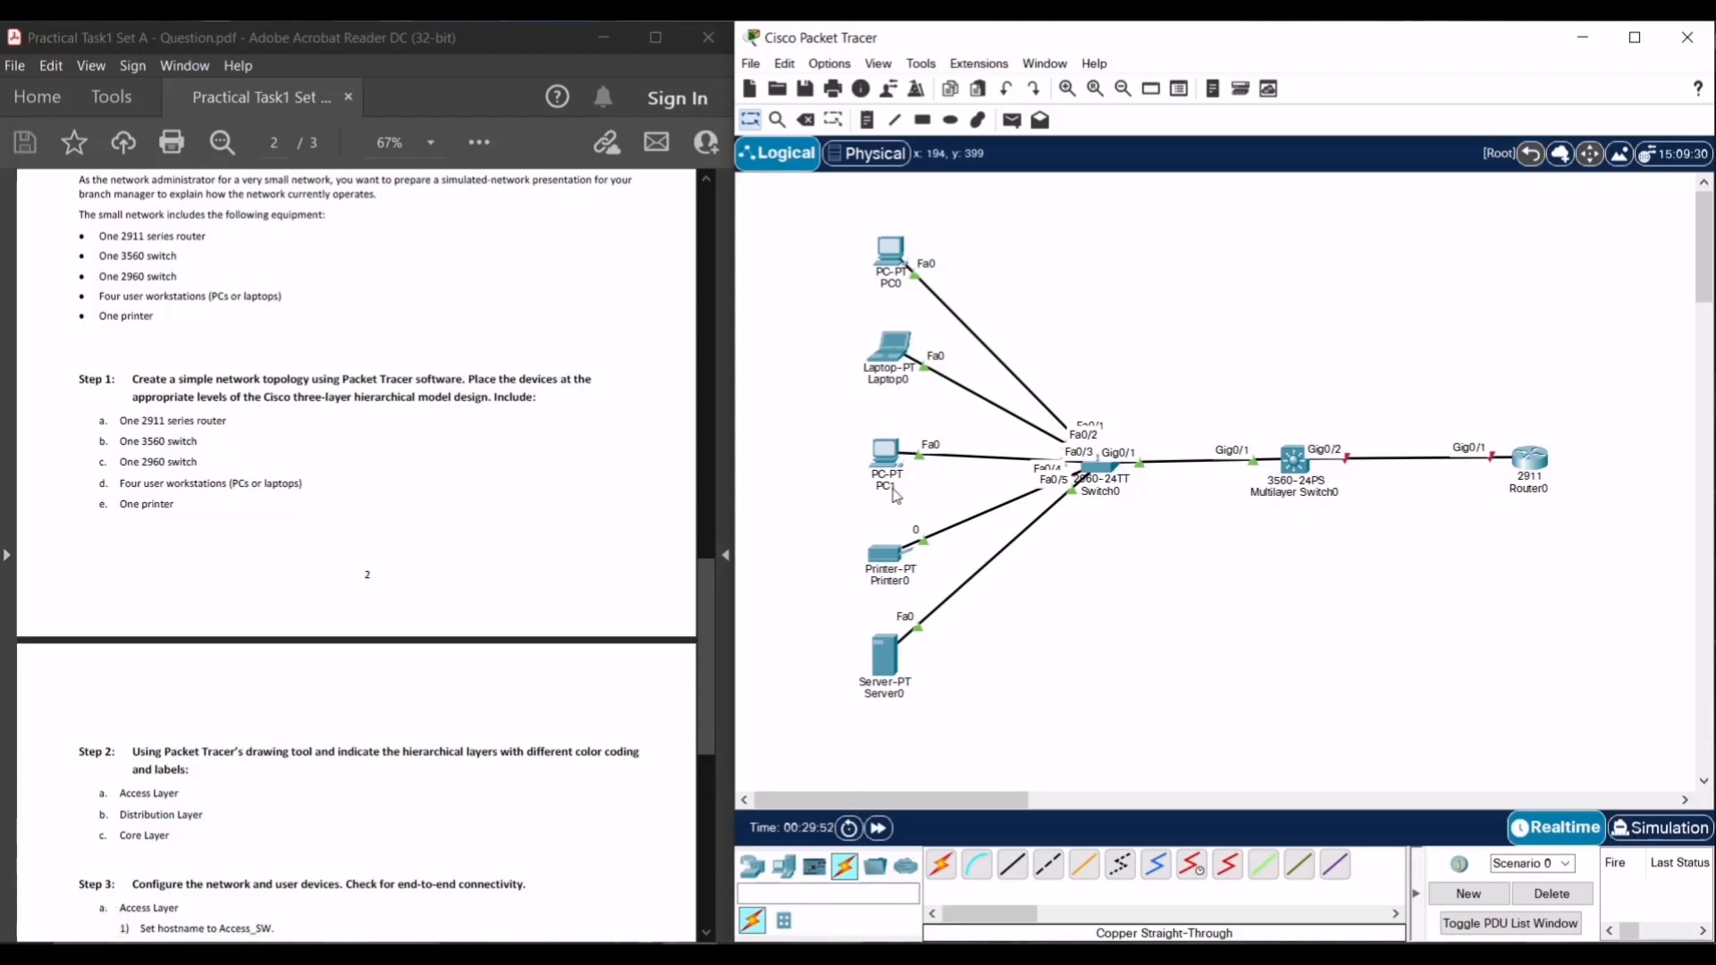
- Draw a solid yellow rectangle around the end devices and Switch0
click(923, 121)
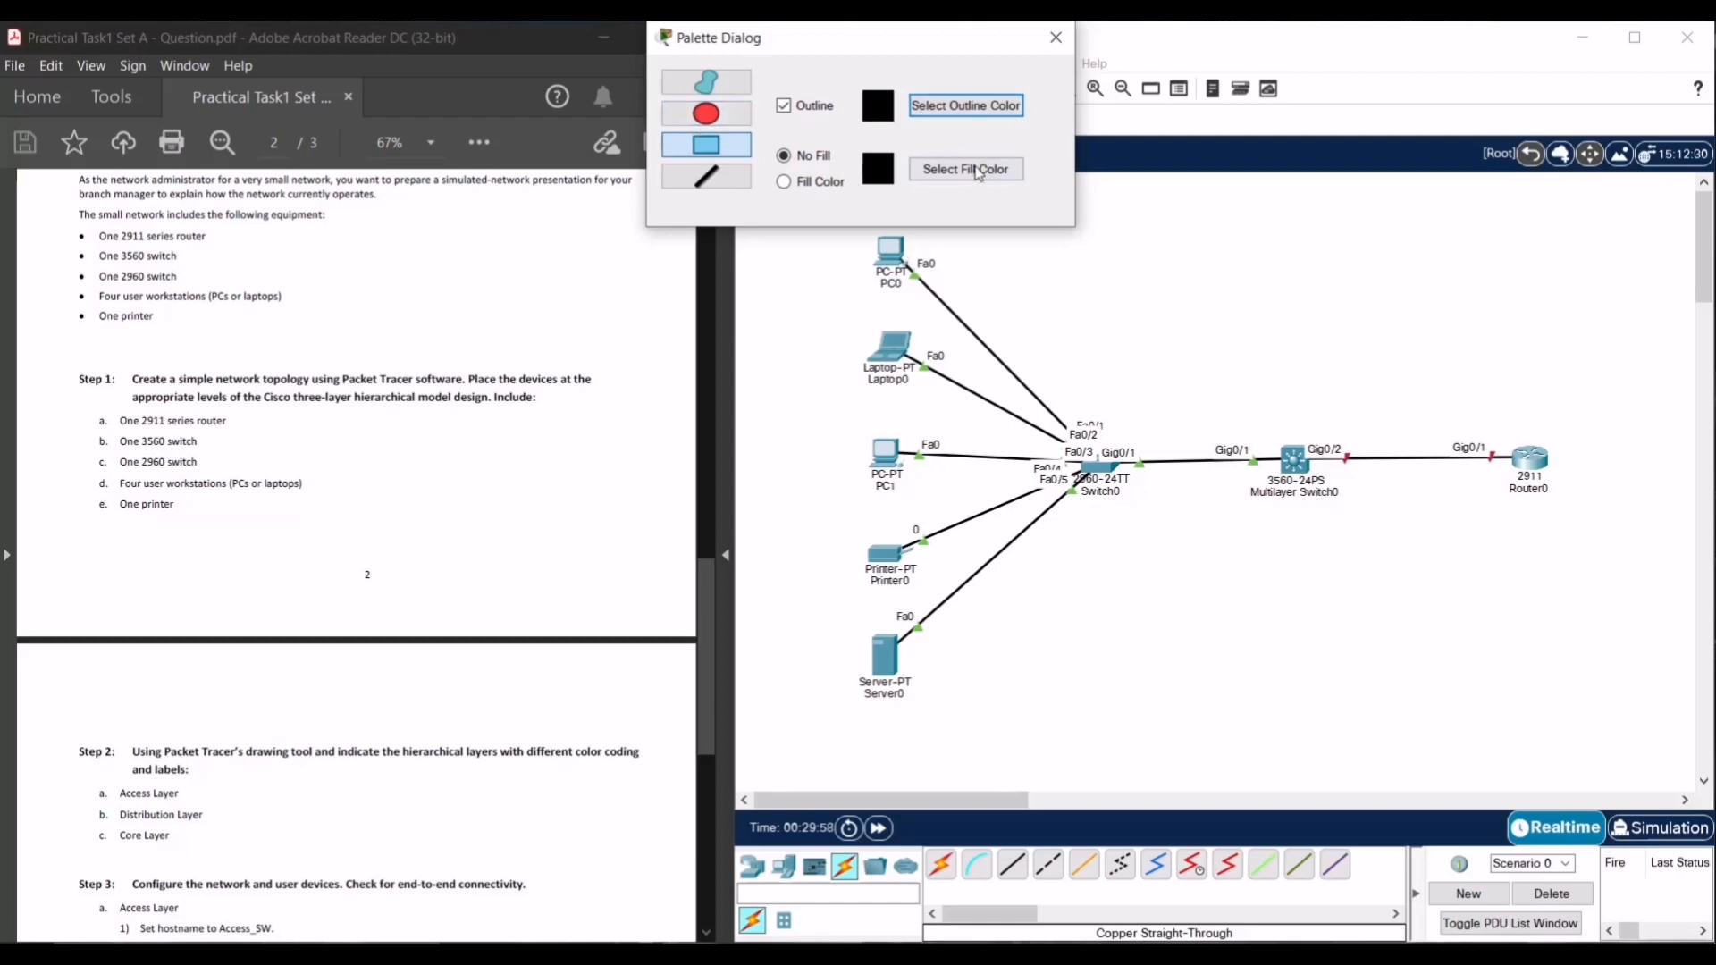
click(785, 182)
click(983, 169)
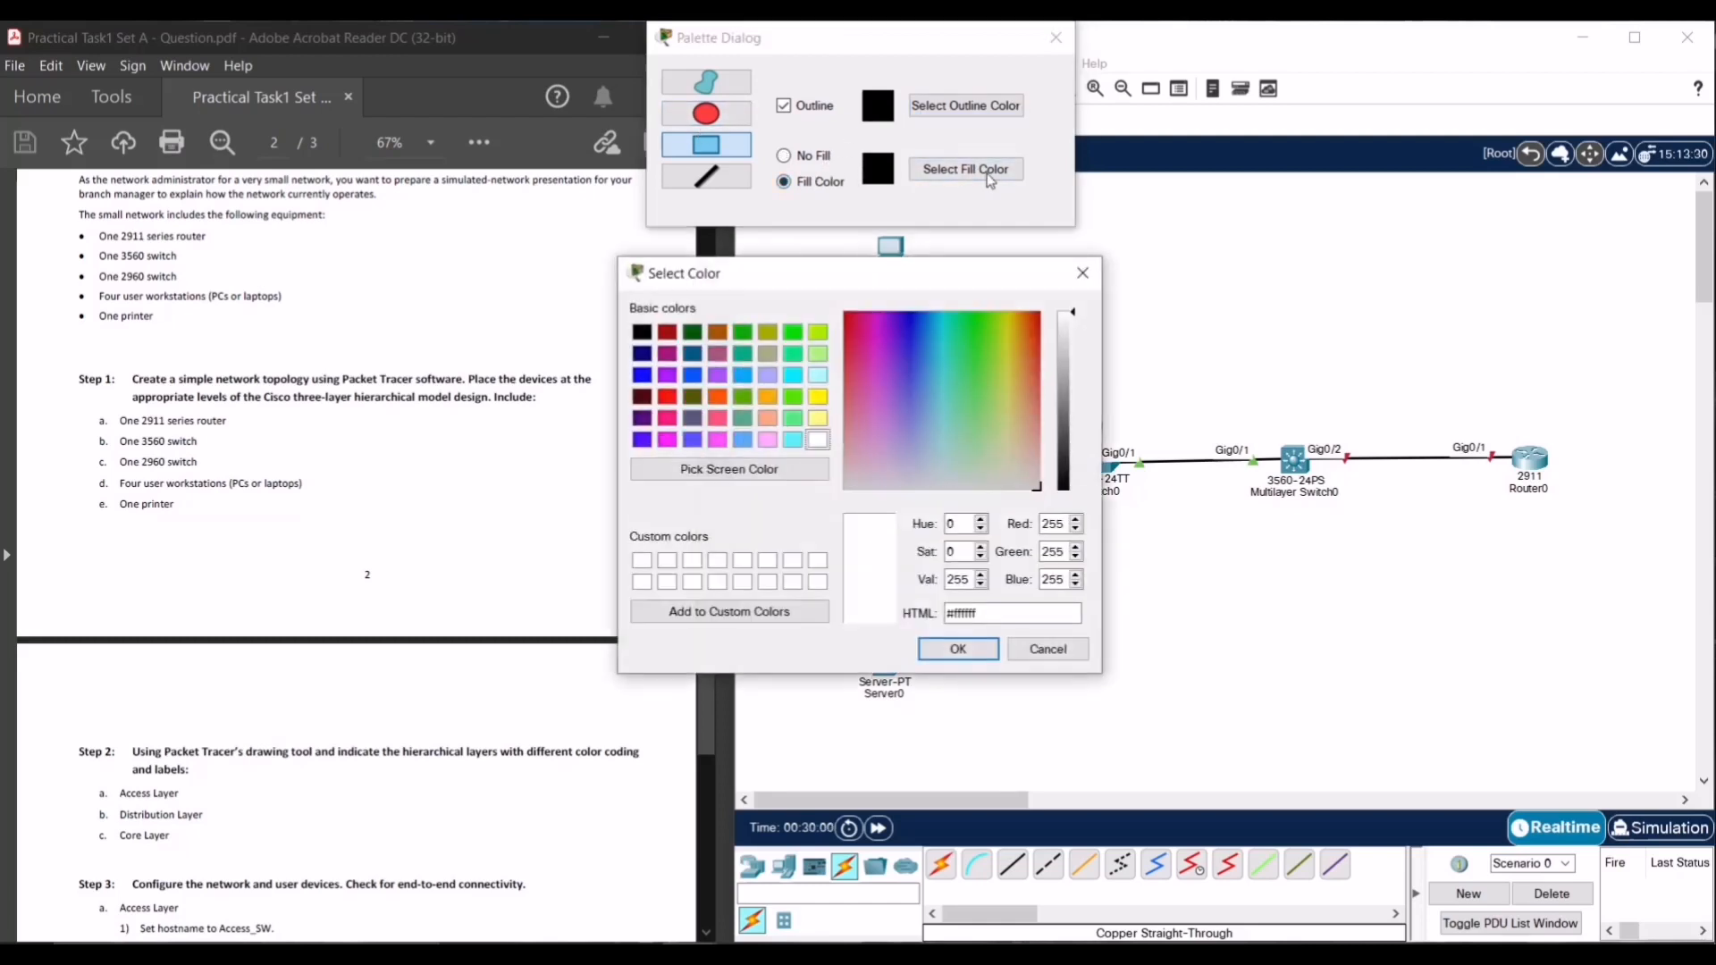
click(815, 402)
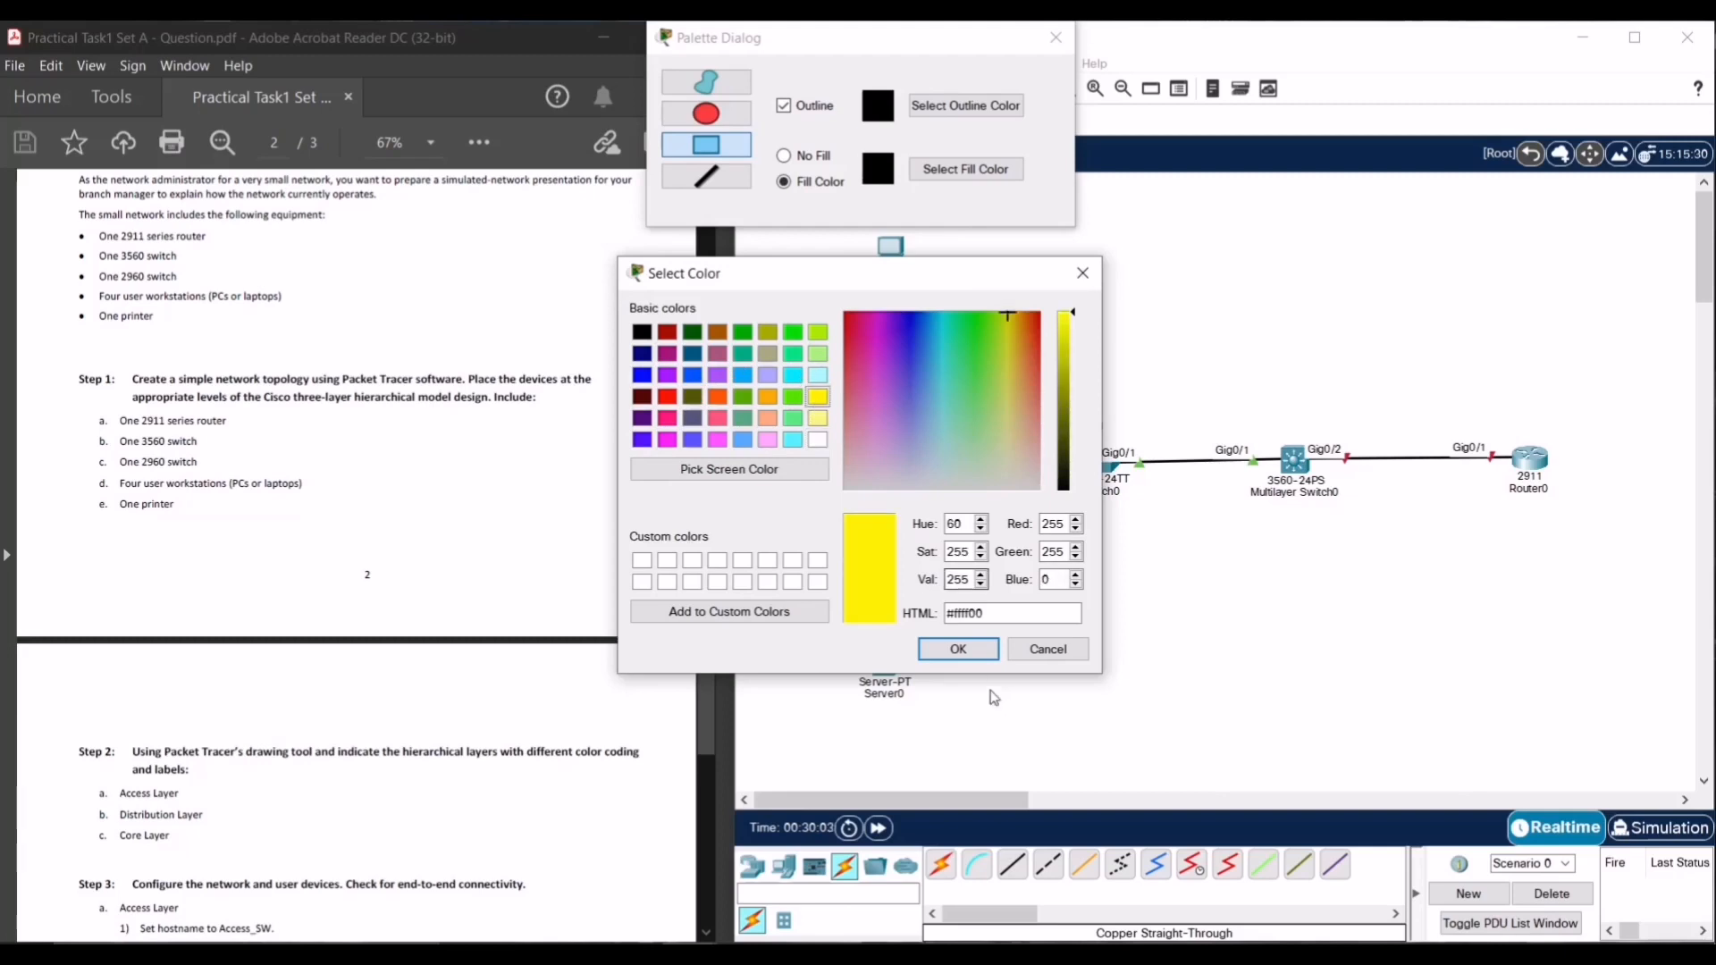
click(957, 649)
drag(844, 38, 476, 50)
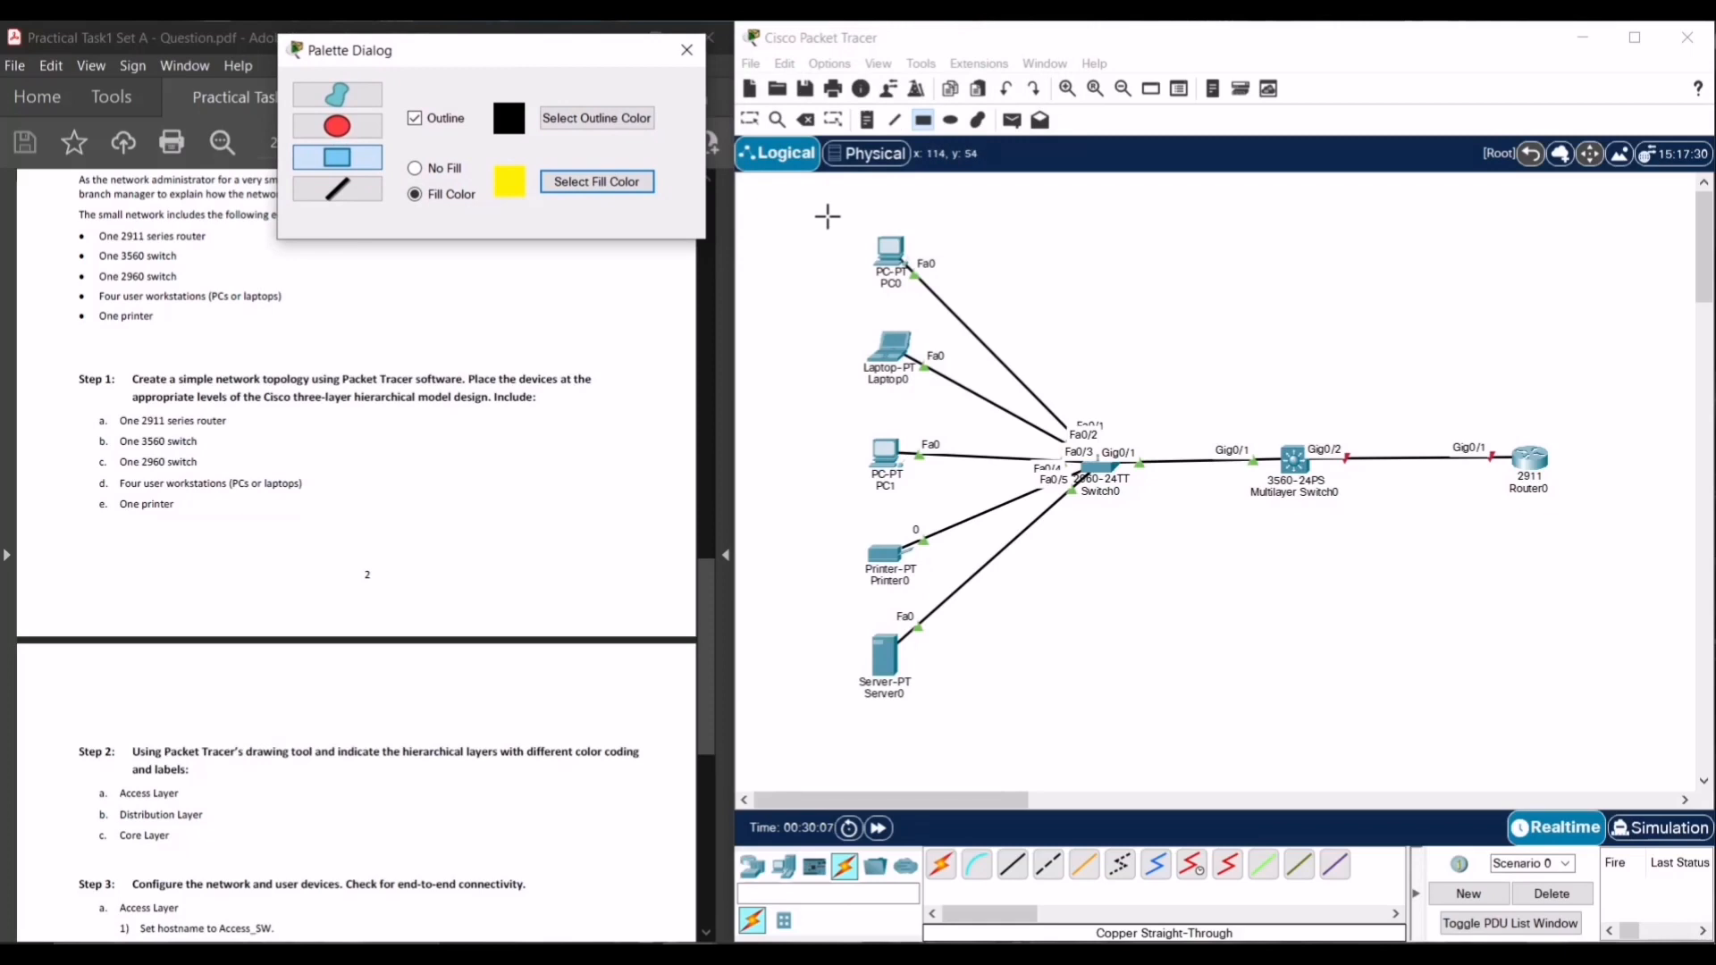
drag(821, 210, 1154, 735)
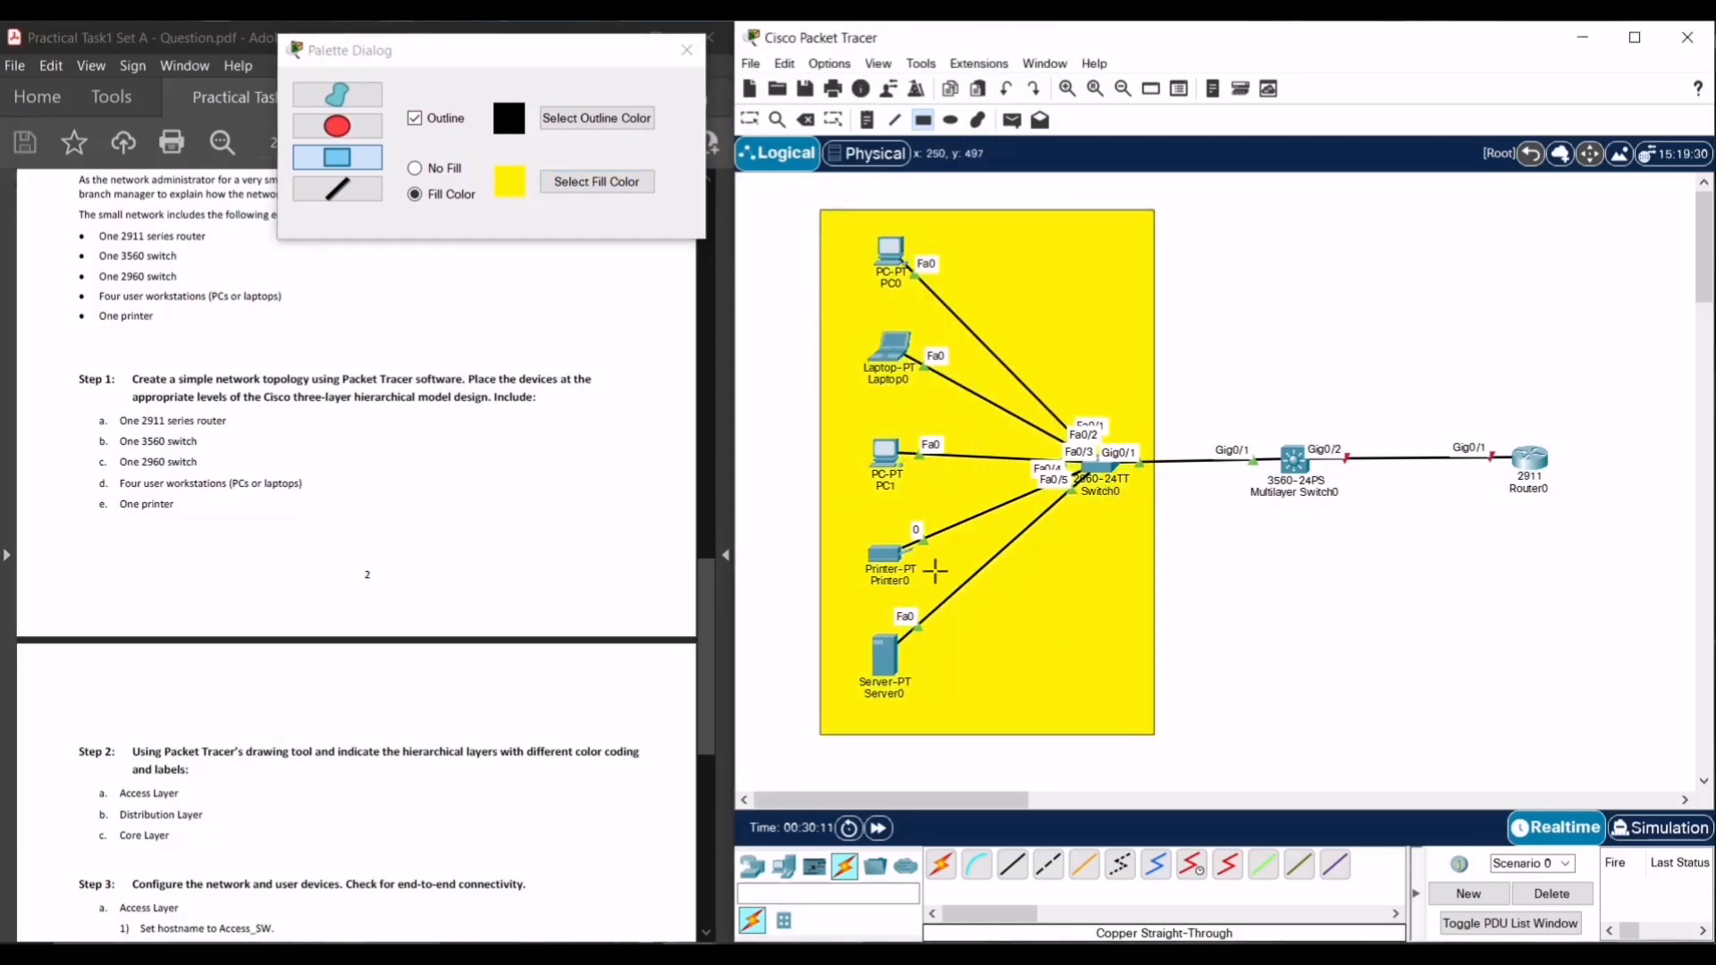
- Draw a green rectangle around Multilayer Switch0, right of the yellow zone
click(595, 180)
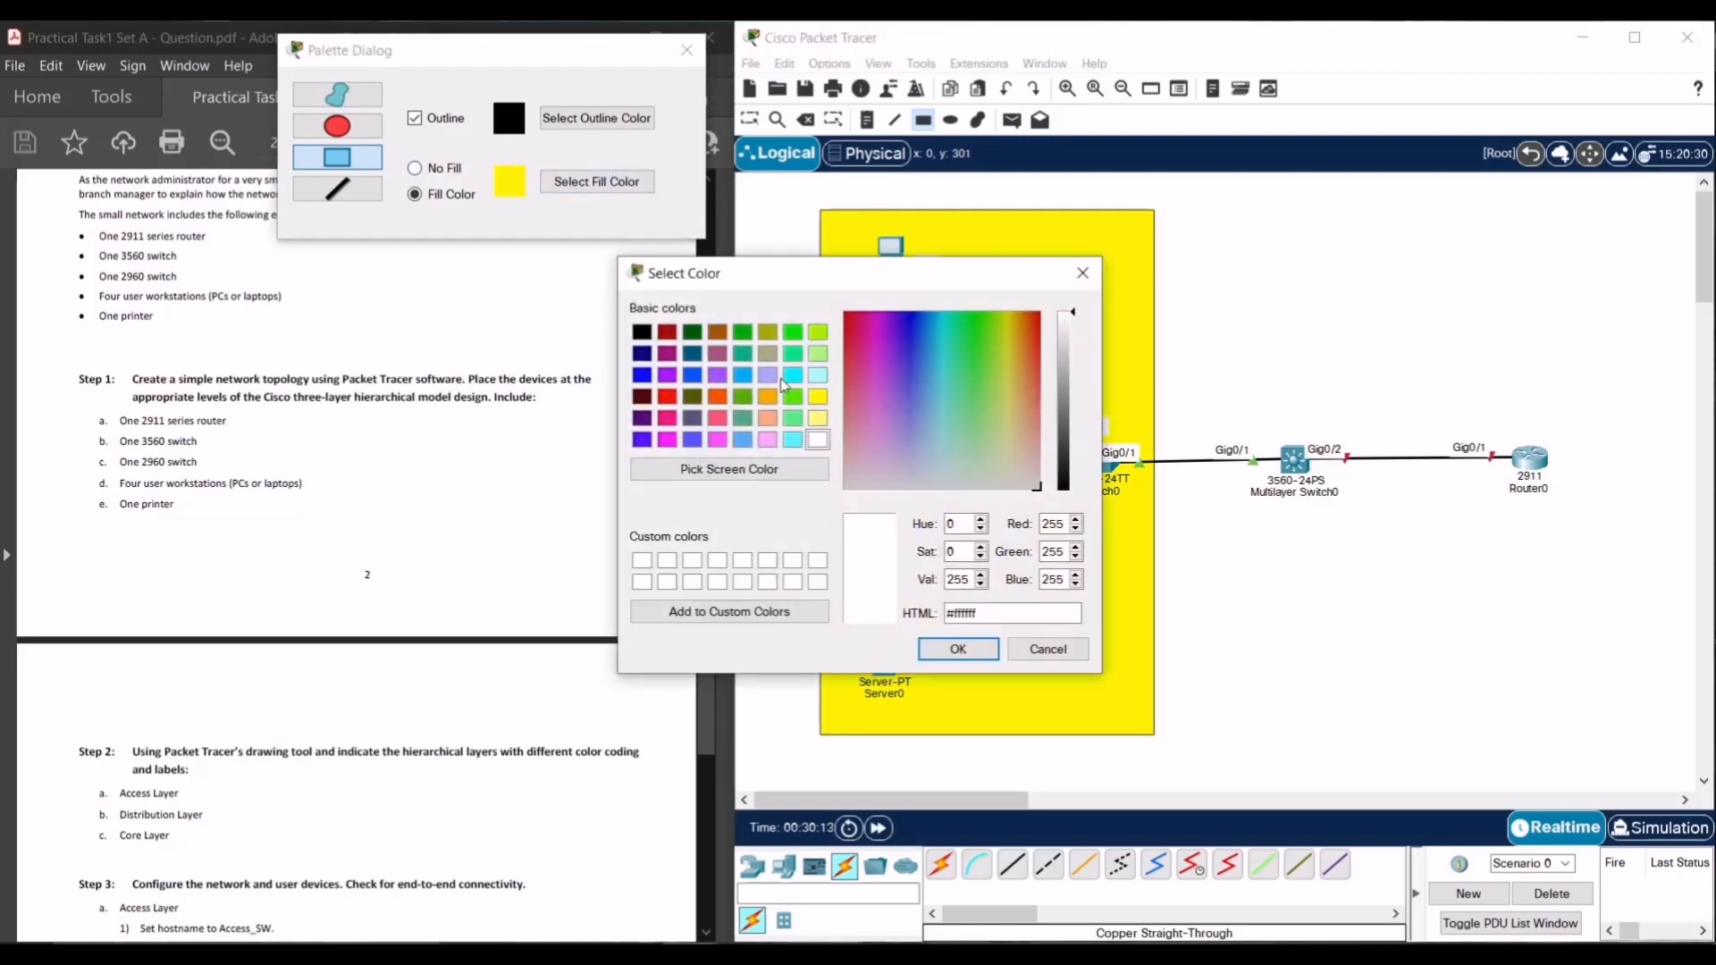
click(792, 334)
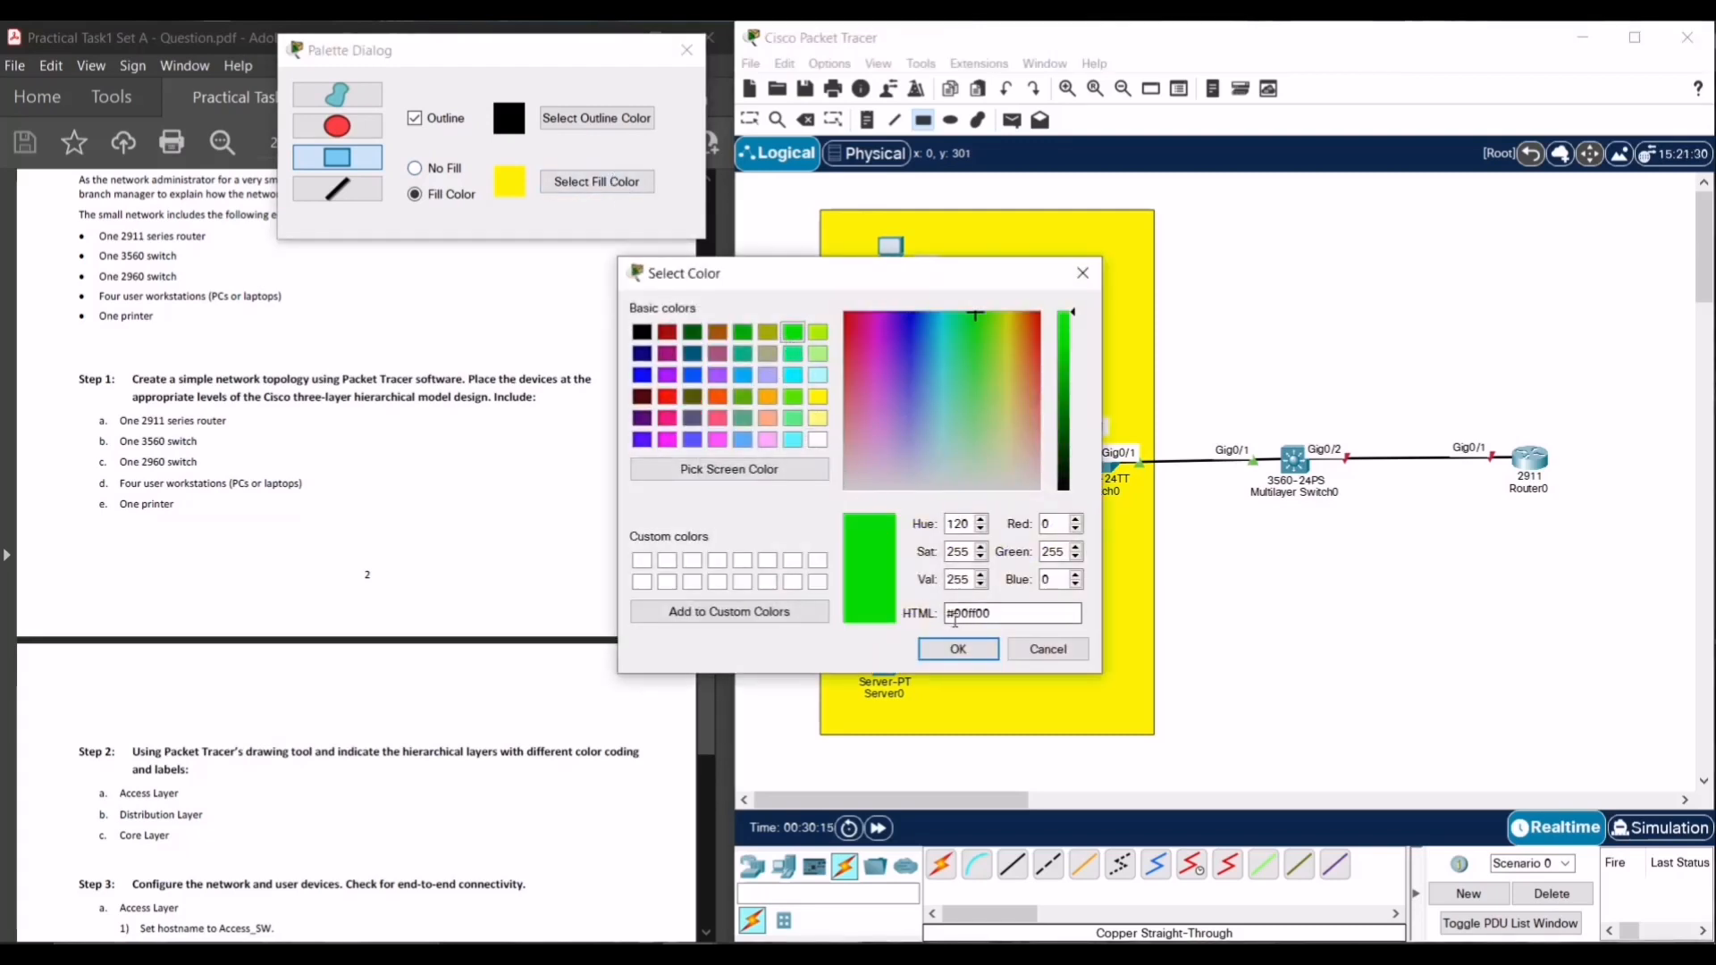
click(958, 650)
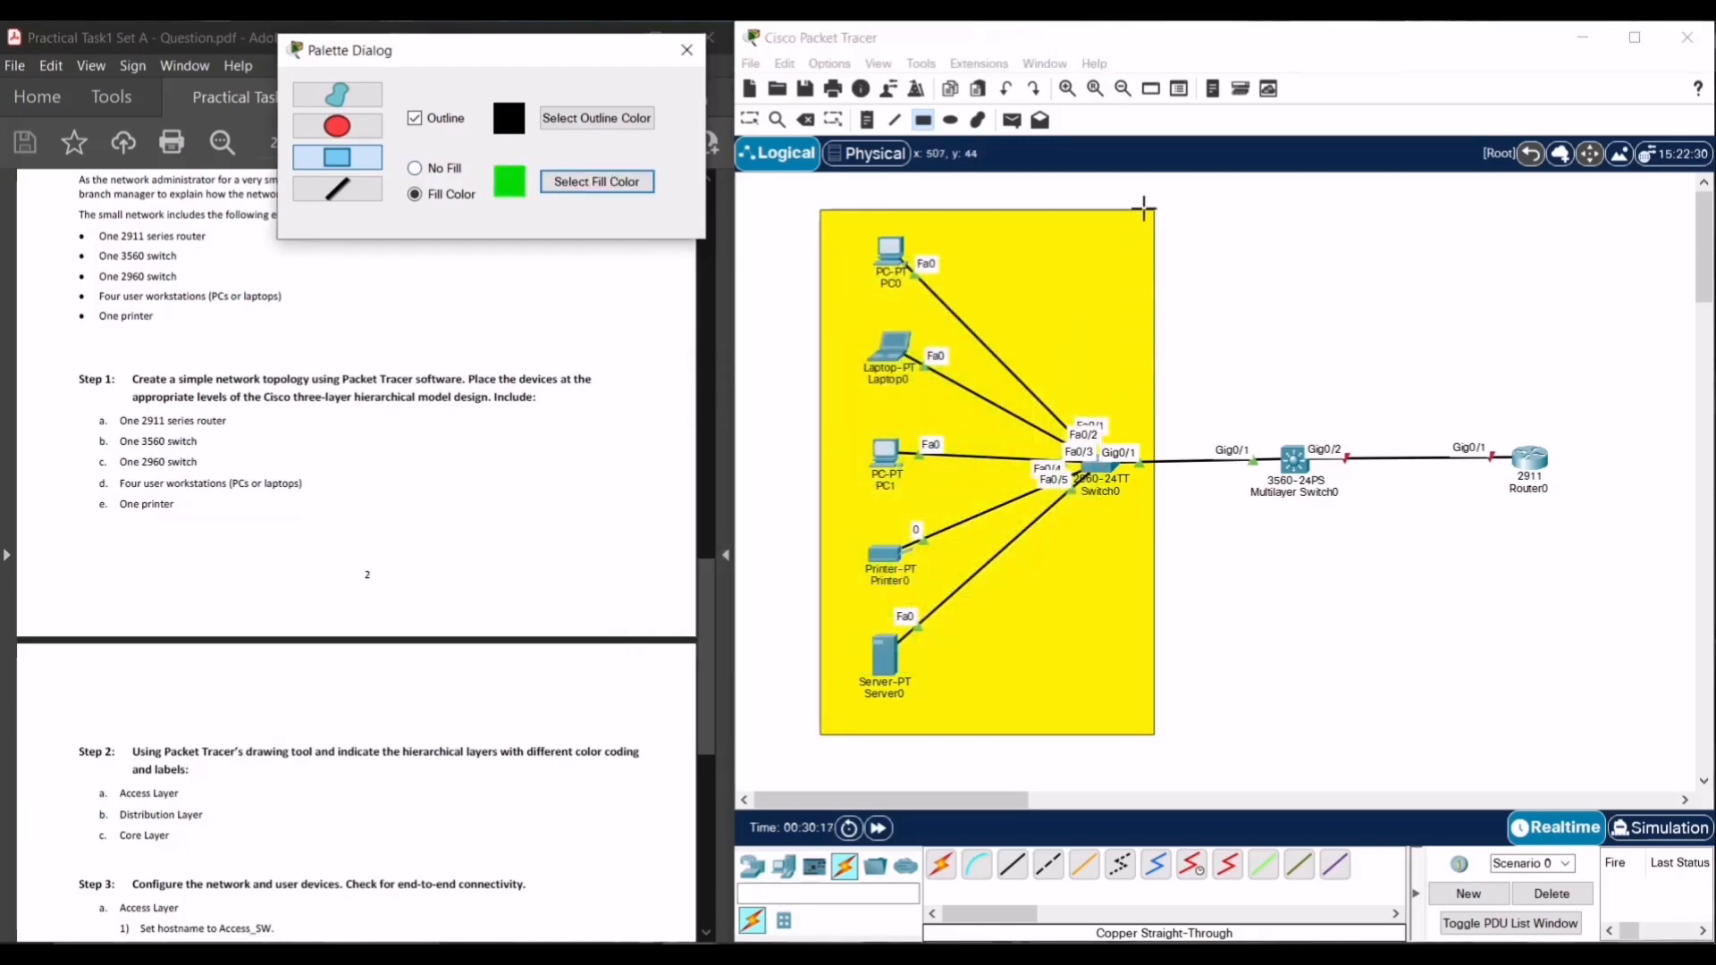
drag(1154, 208, 1424, 734)
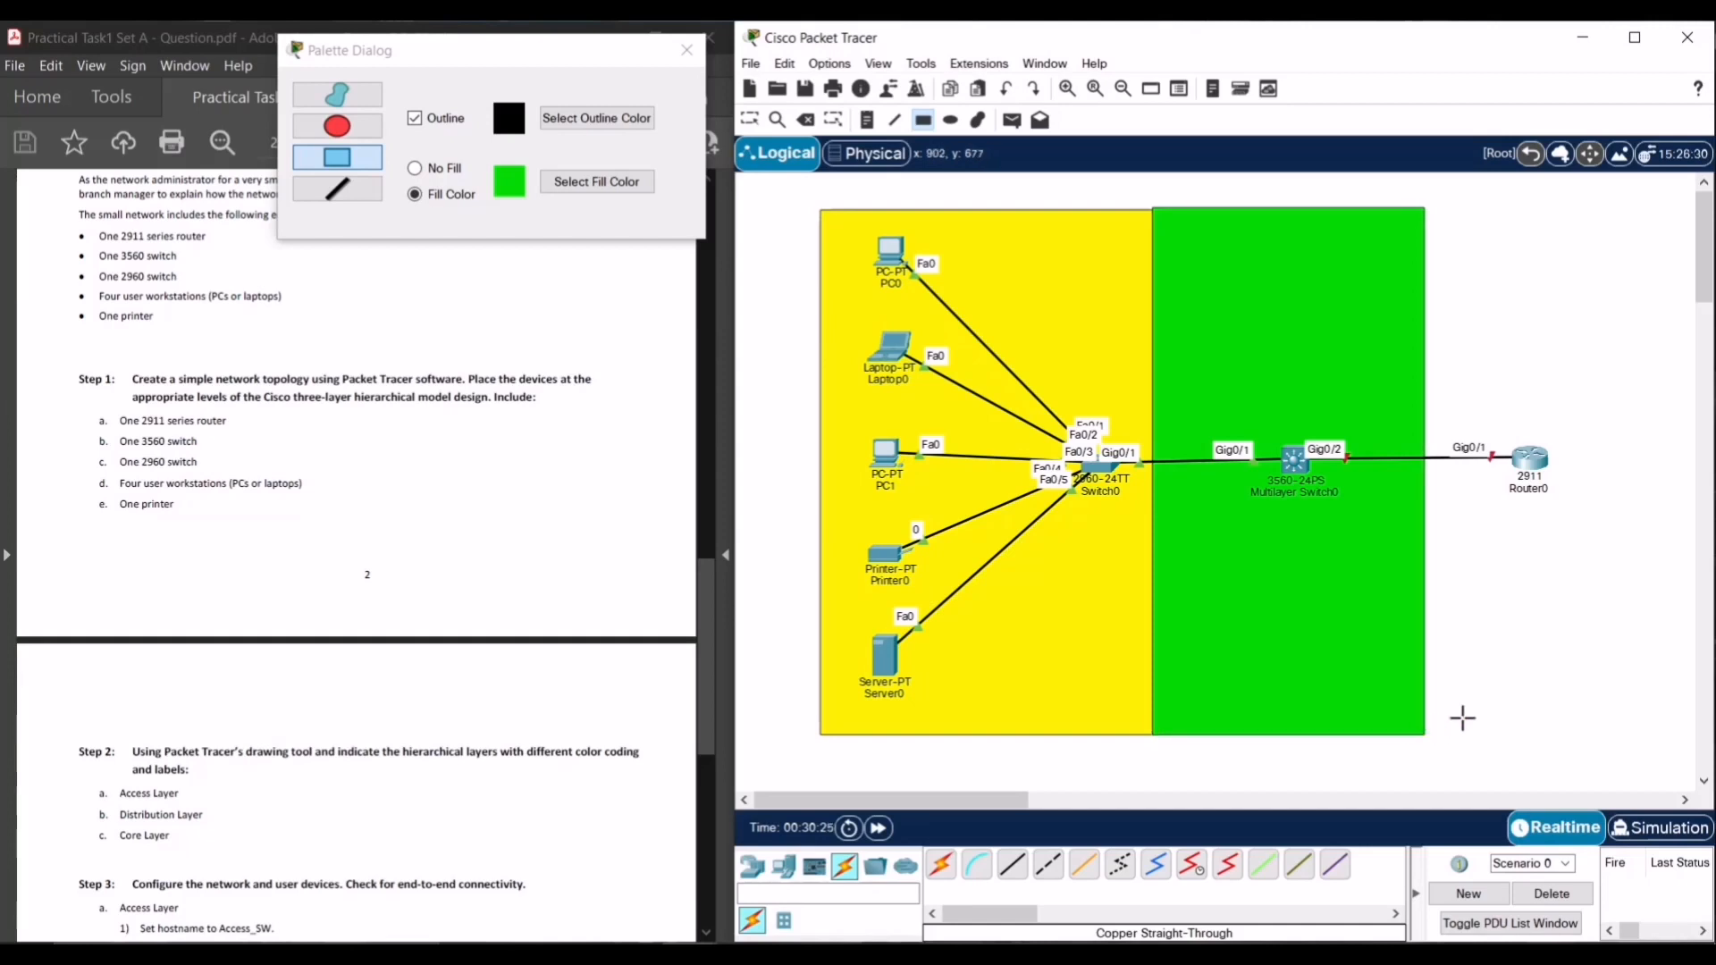
- Draw a light blue #55aaff rectangle around Router0, right of the green zone
click(581, 185)
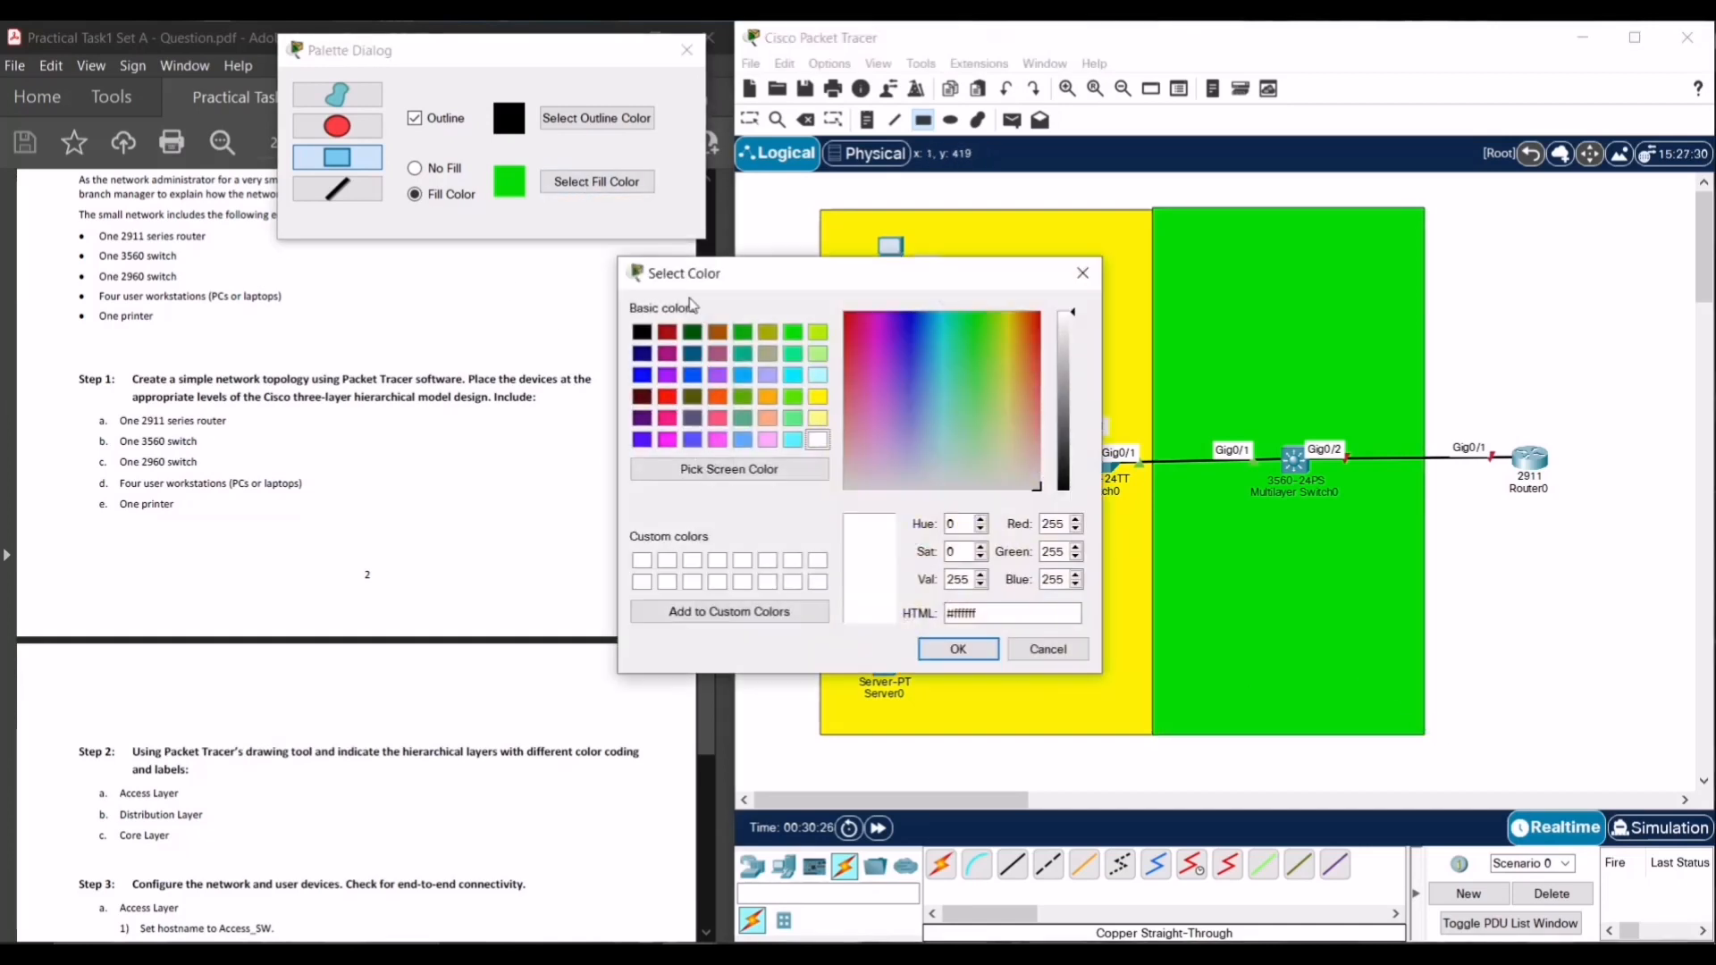
click(749, 442)
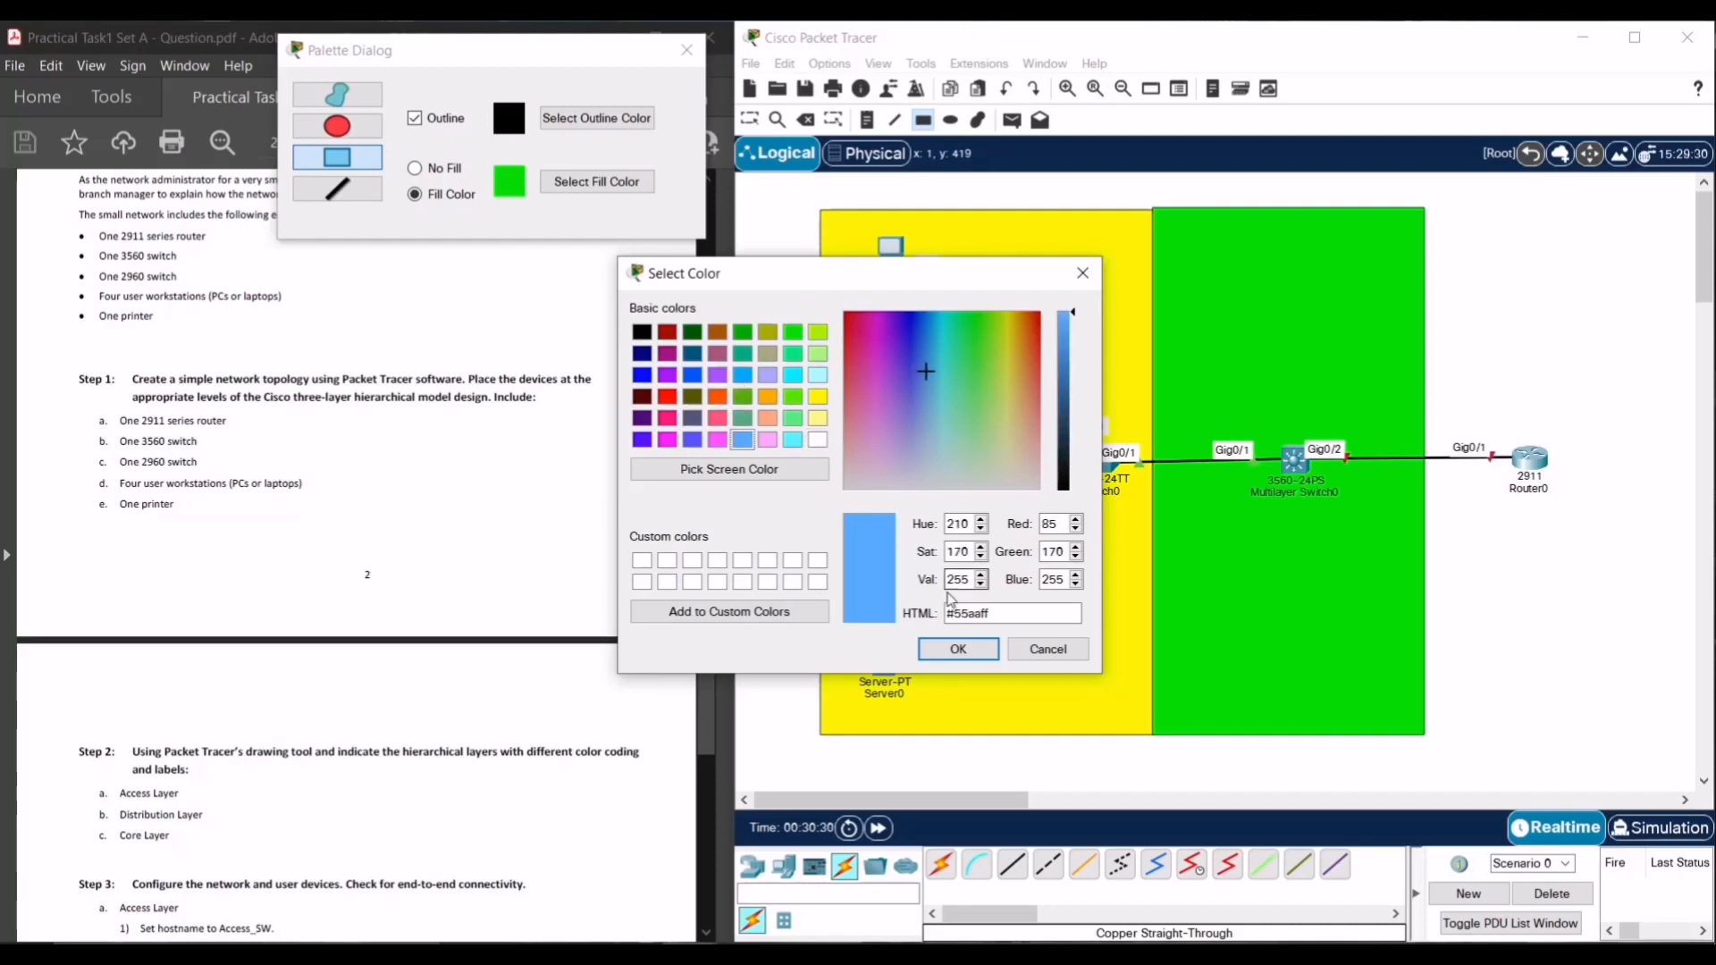
click(961, 650)
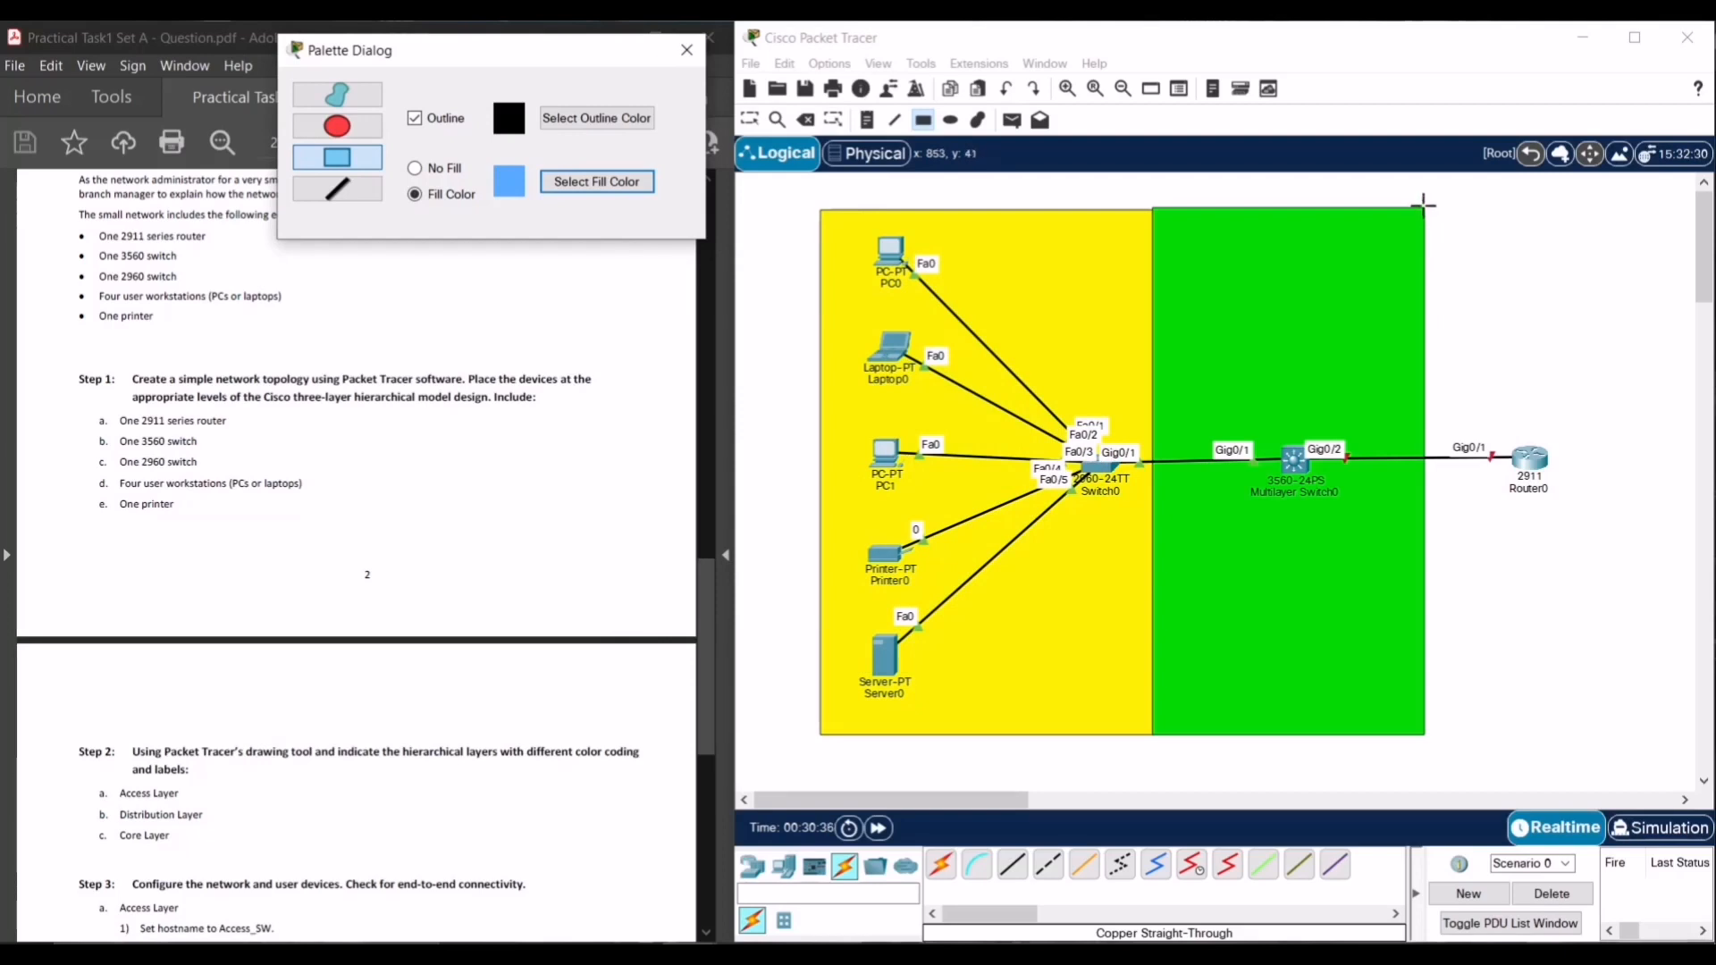
drag(1423, 205, 1669, 736)
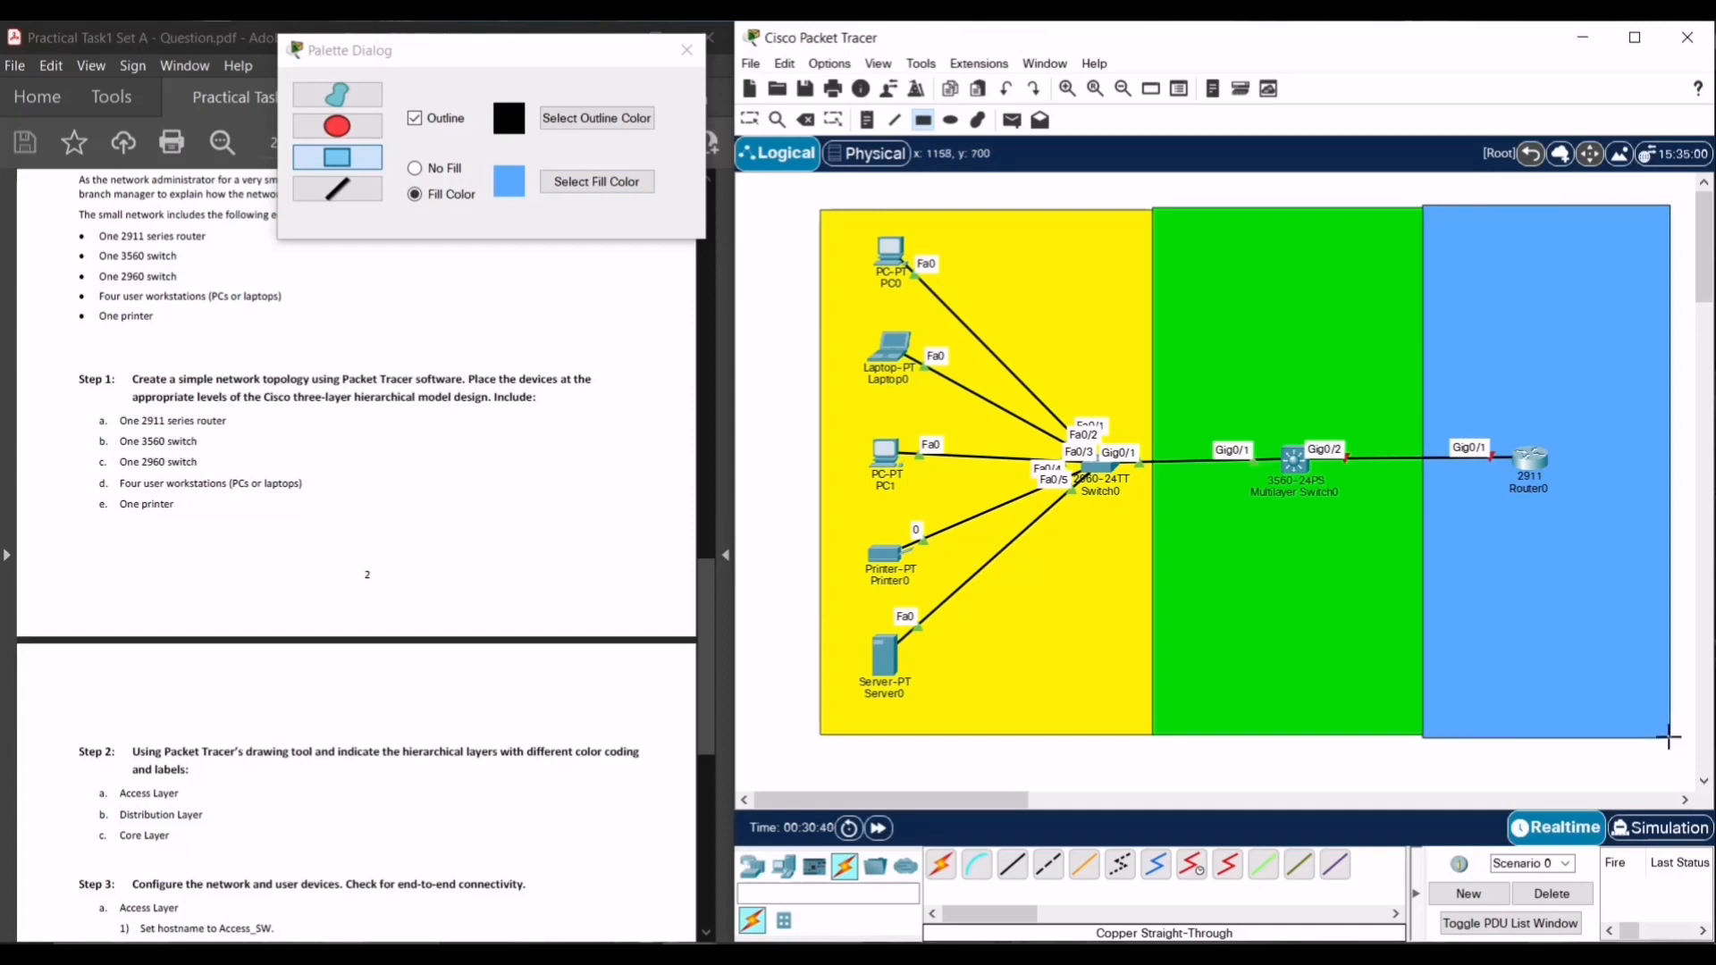
click(1234, 774)
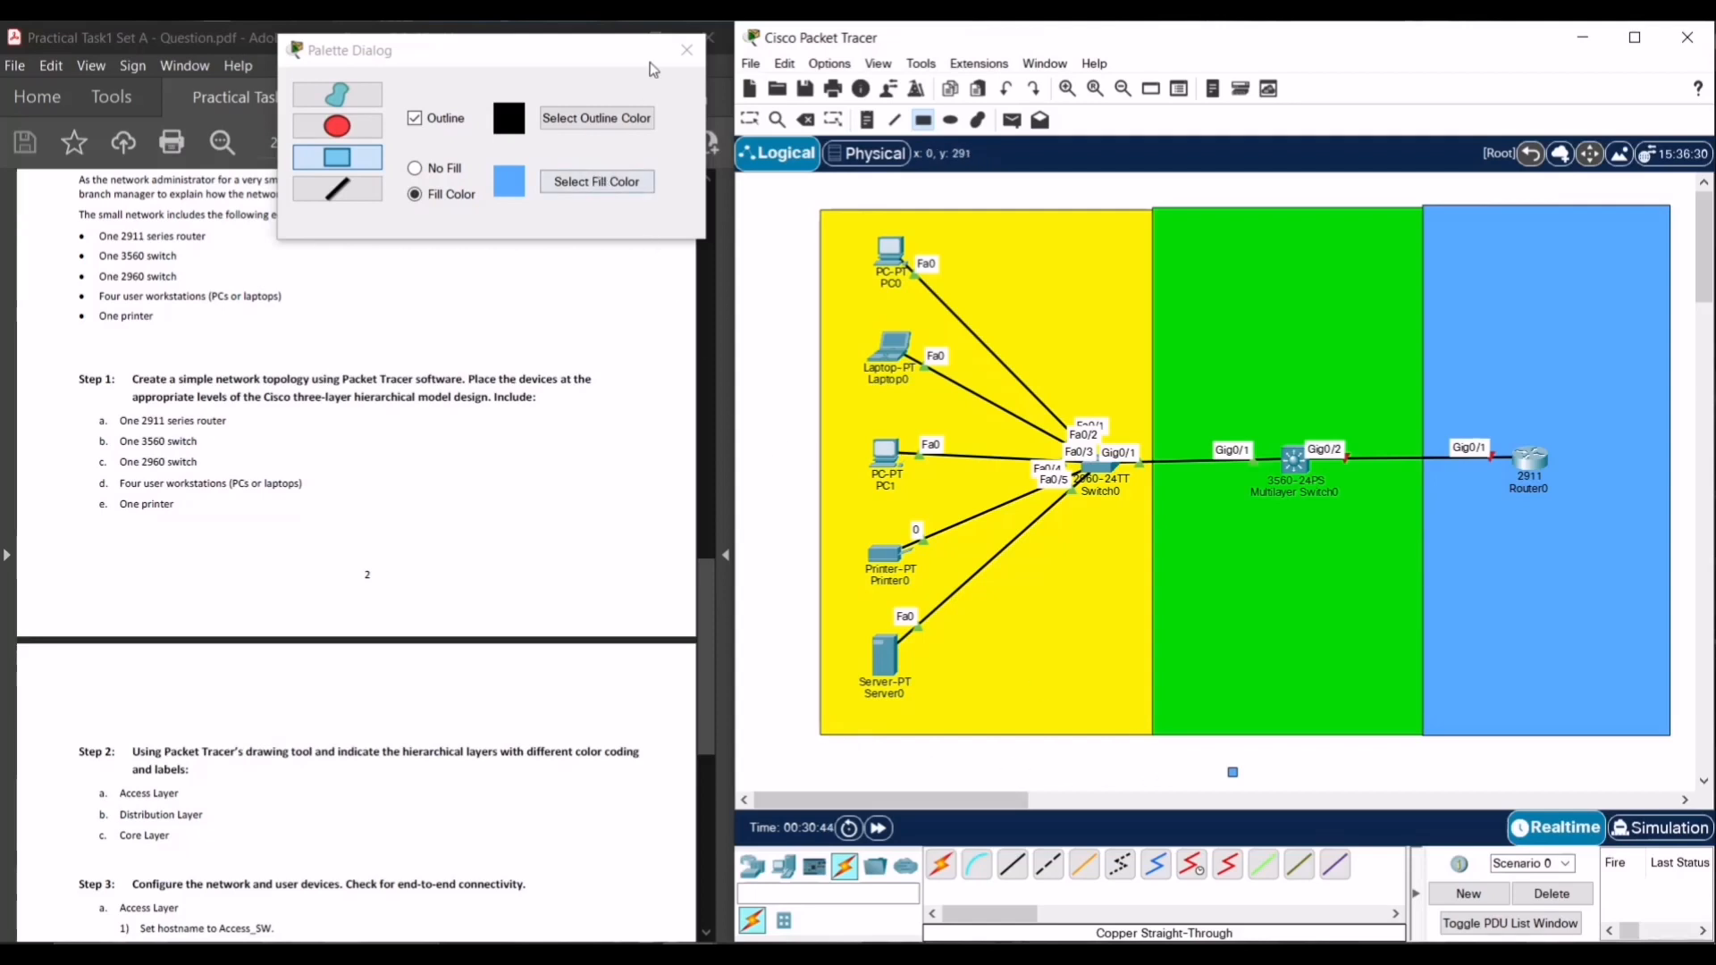
click(687, 50)
- Delete the tiny stray blue rectangle below the zones using the Delete tool
click(805, 120)
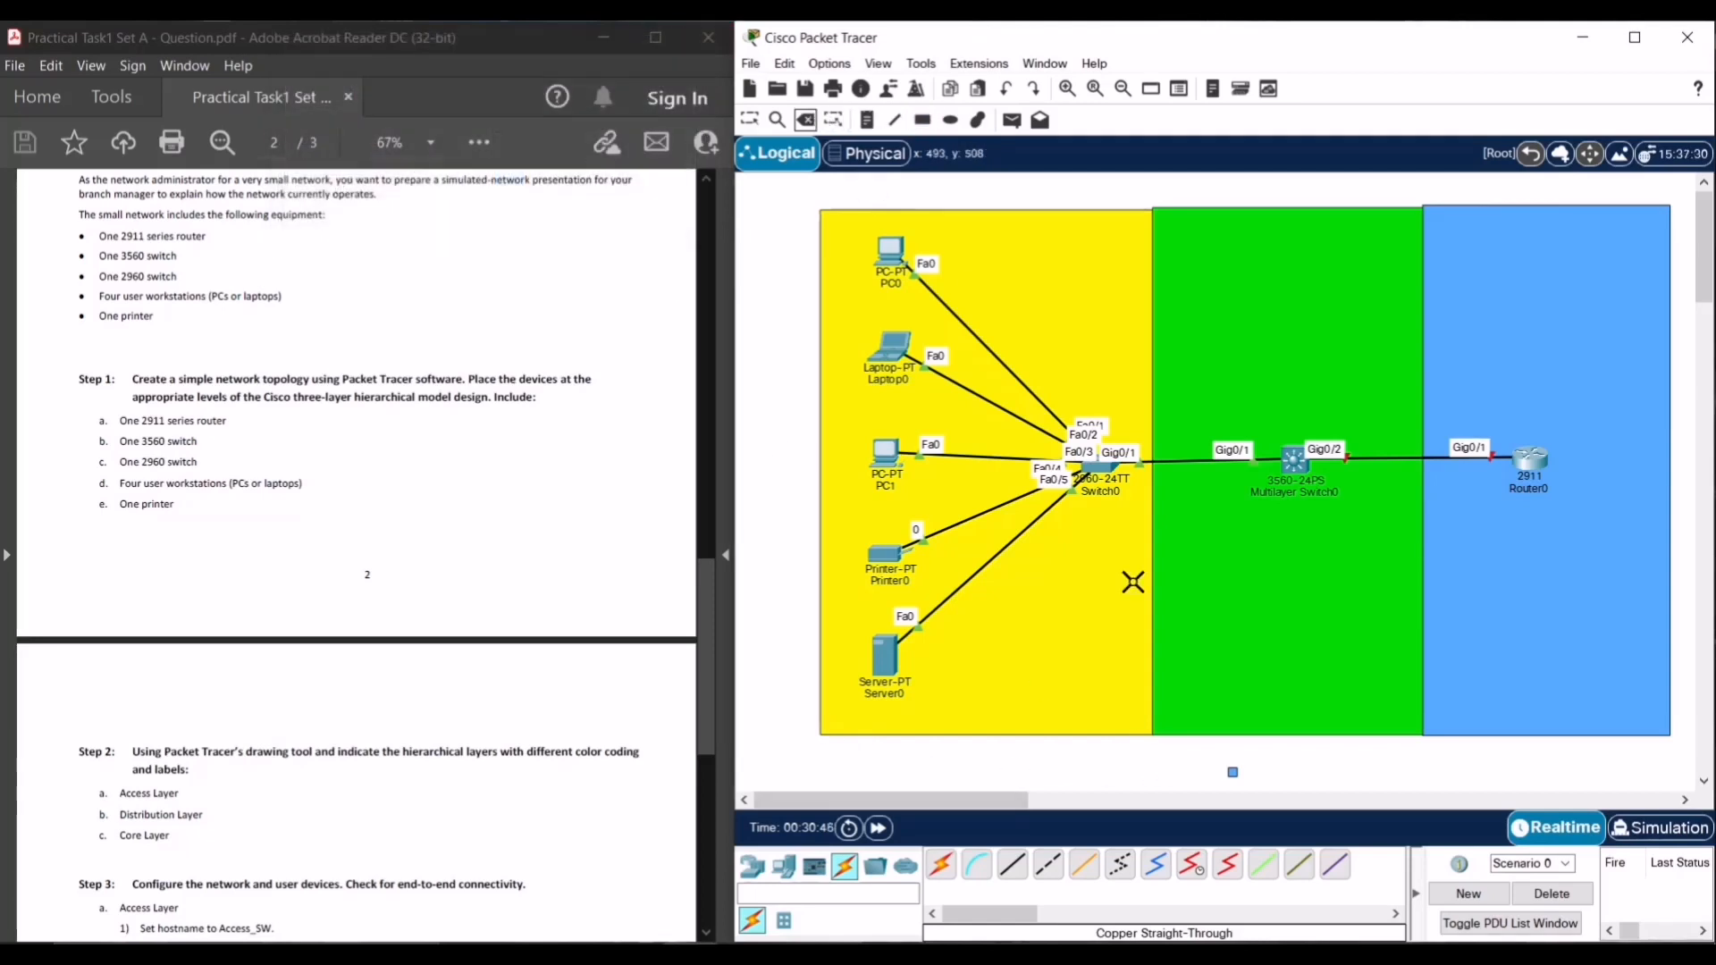
click(1233, 774)
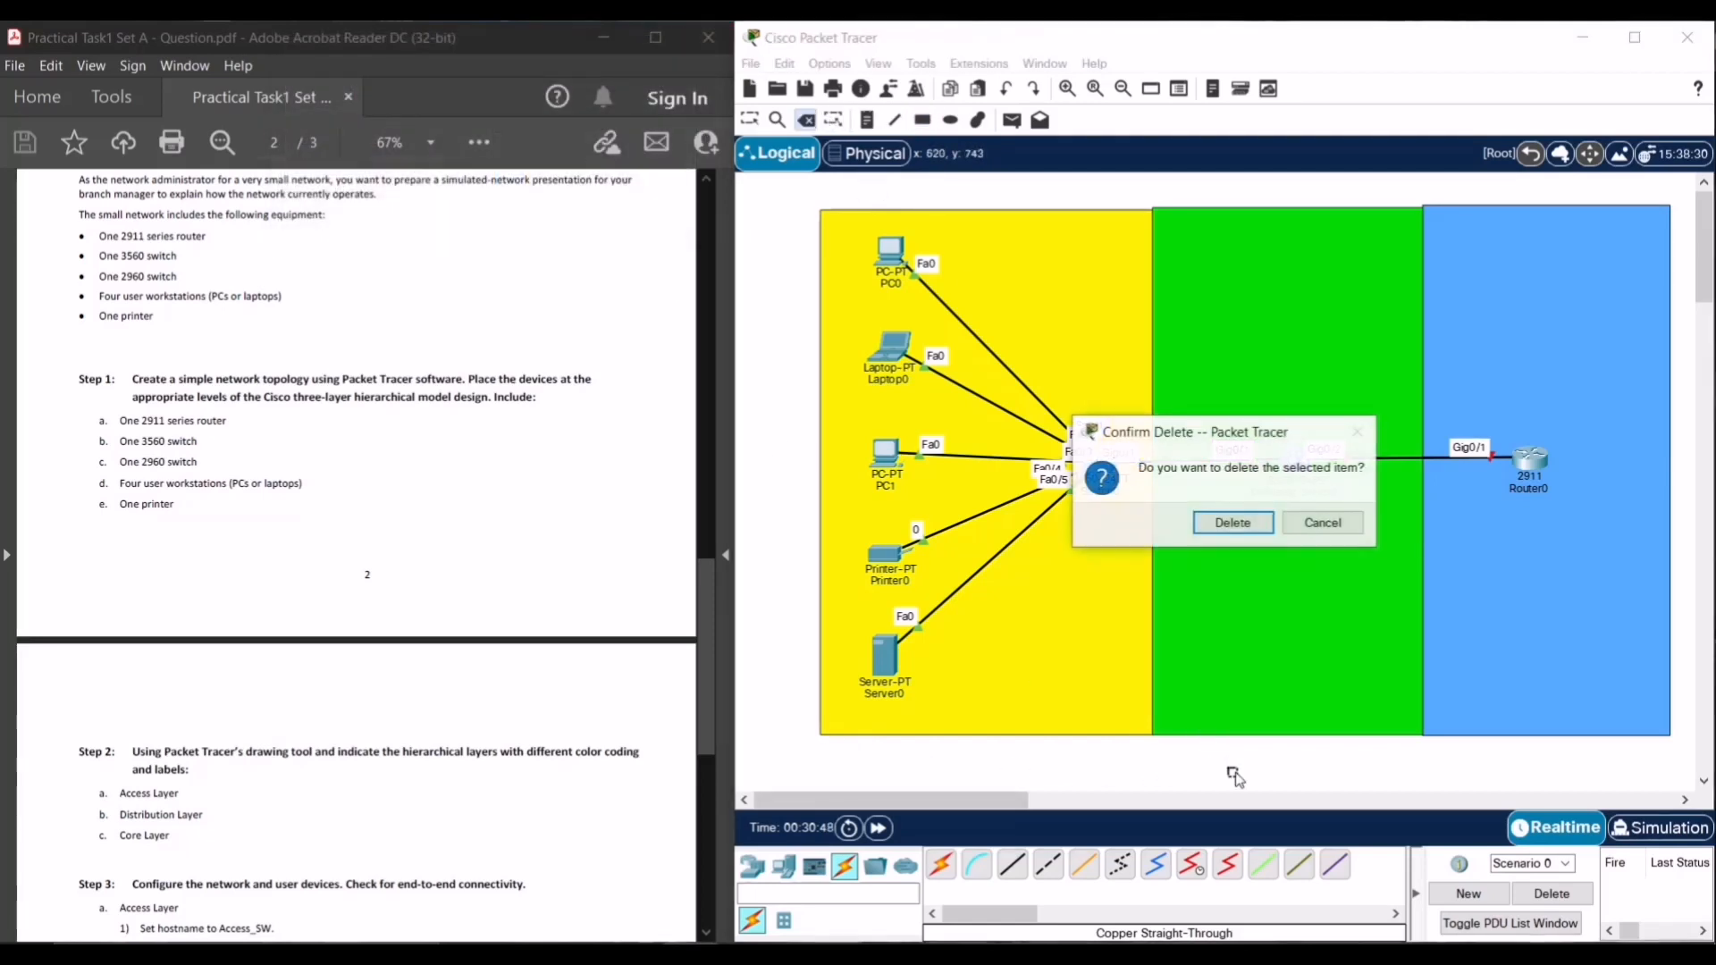
click(1232, 522)
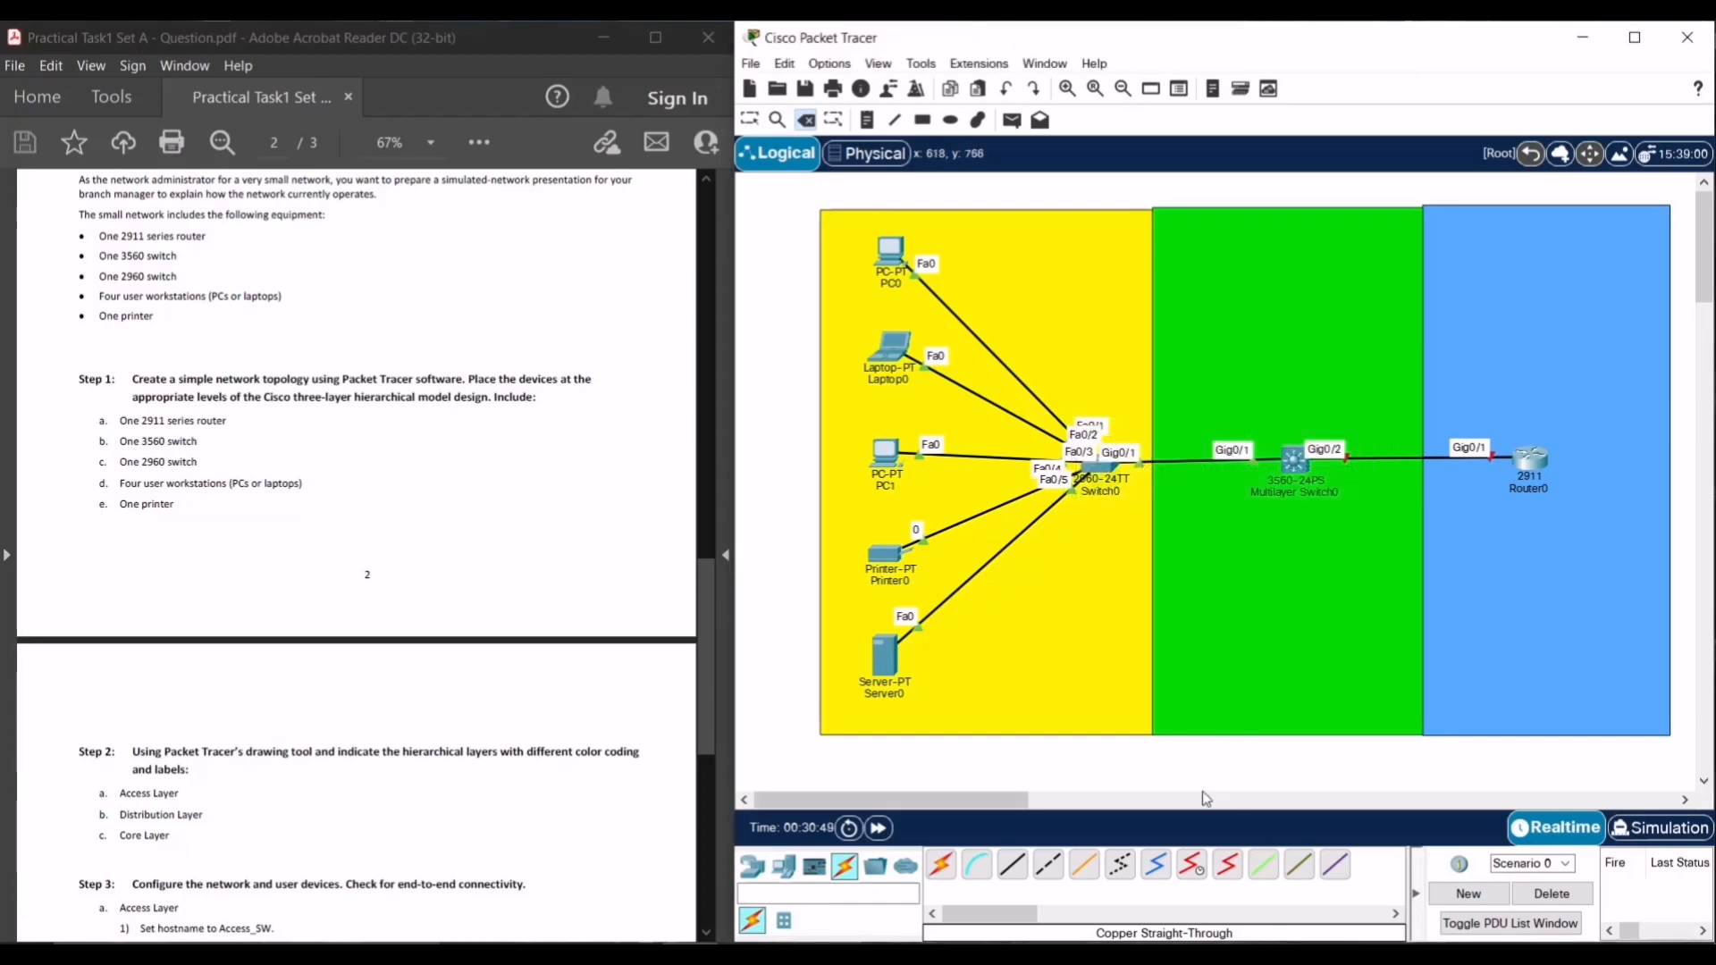
click(752, 119)
- Add notes ACCESS LAYER, DISTRIBUTION LAYER and CORE LAYER above the yellow, green and blue zones
click(867, 120)
click(973, 200)
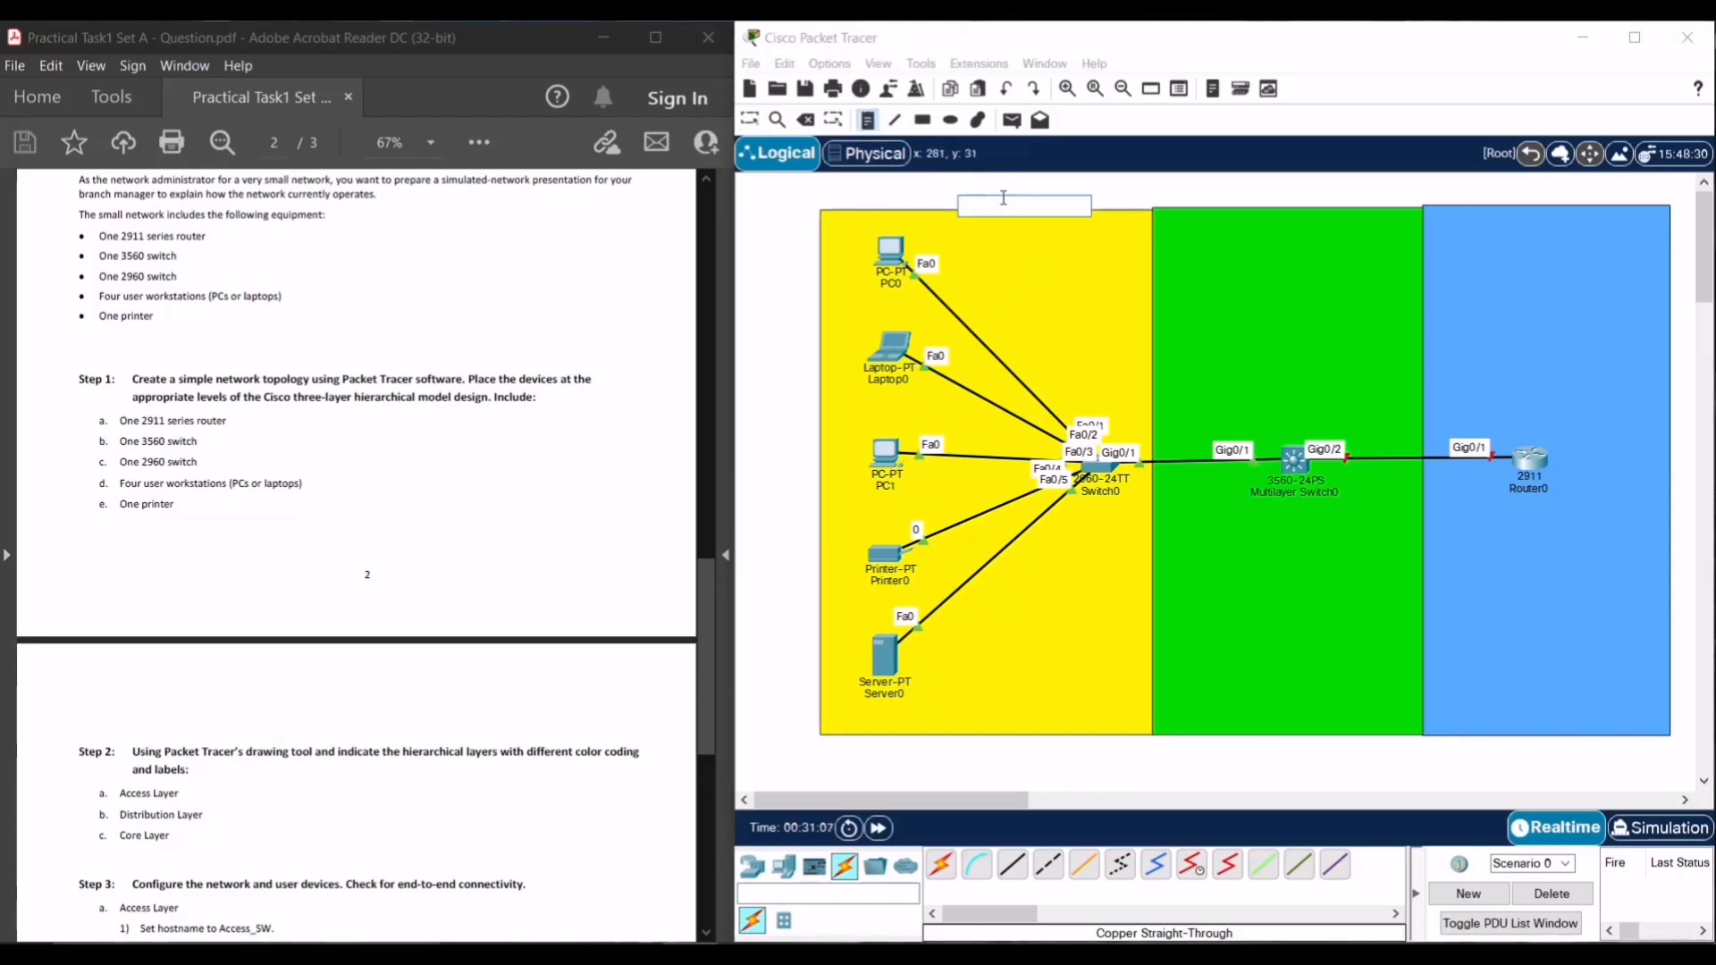
text(ACCES)
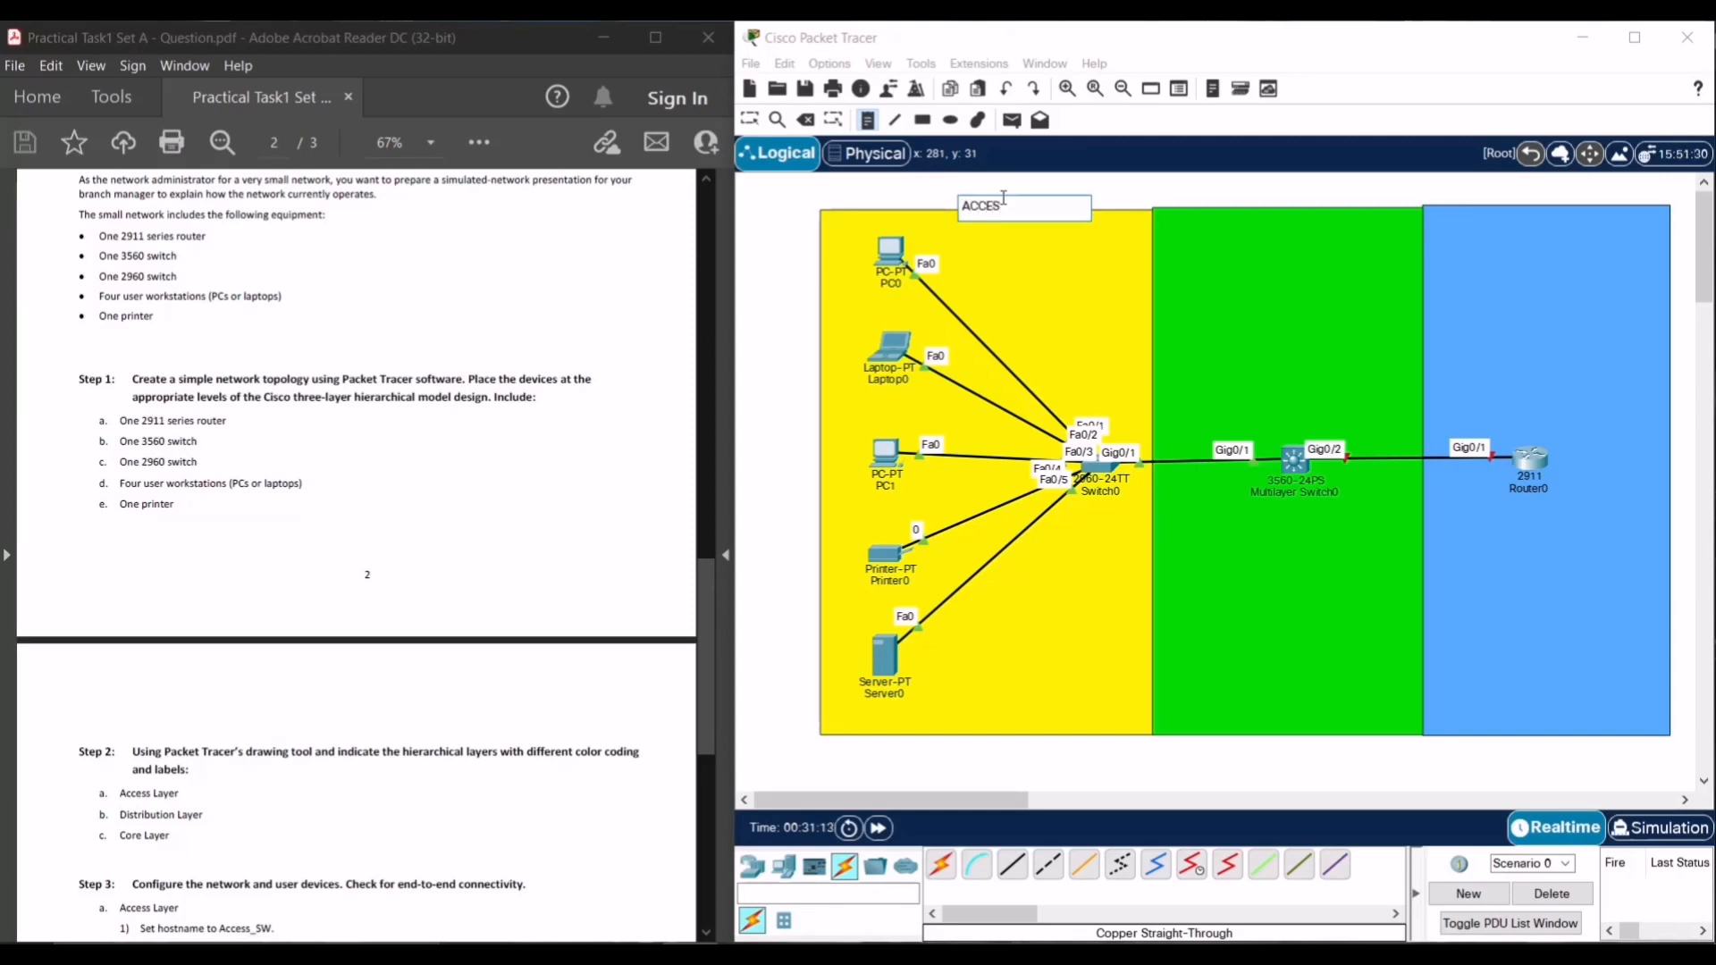
text(S LAYER)
click(1189, 185)
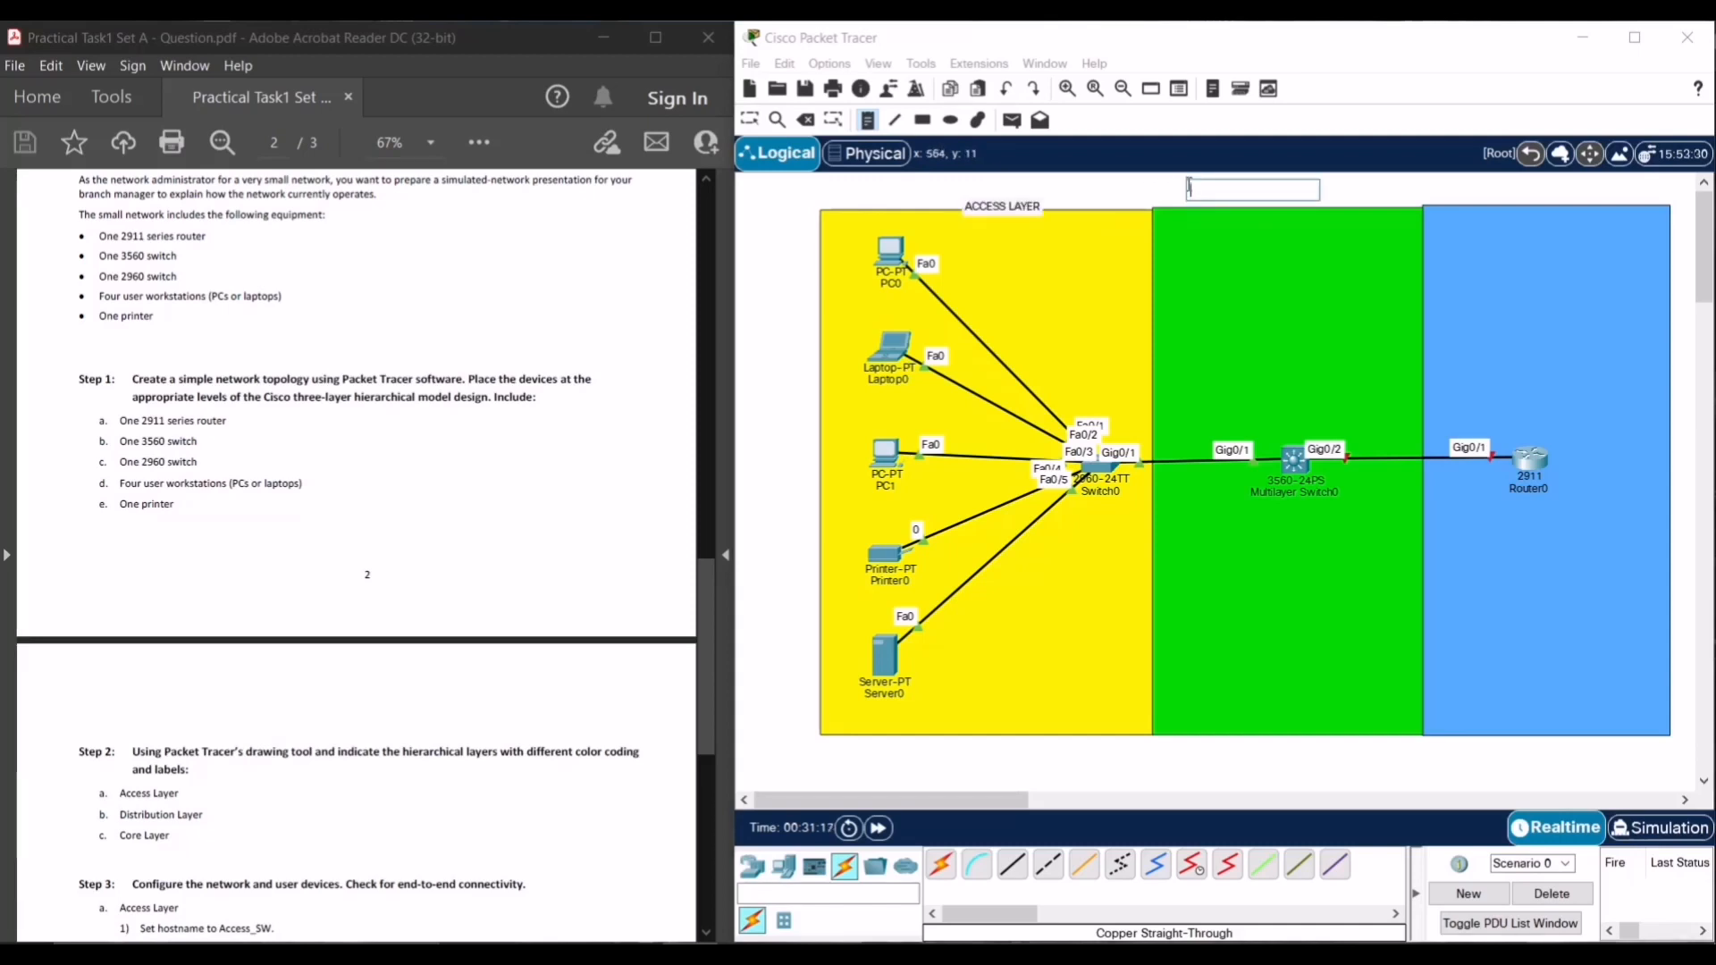
text(DISTRI)
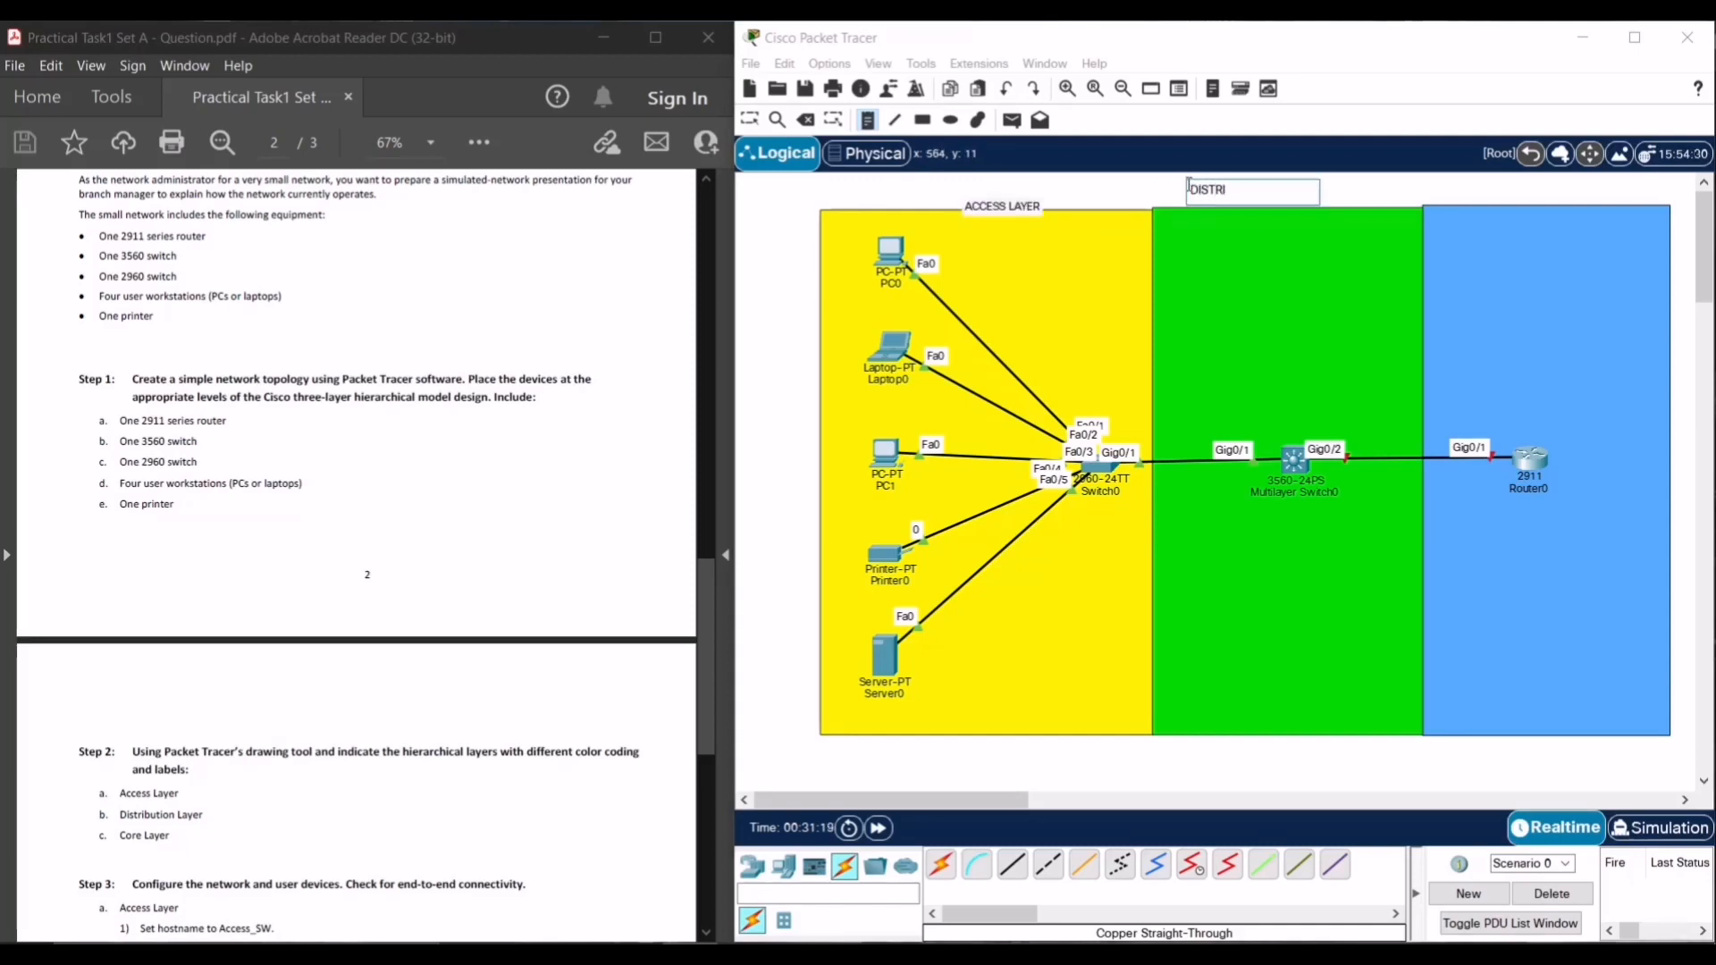
text(BUTION LAYER)
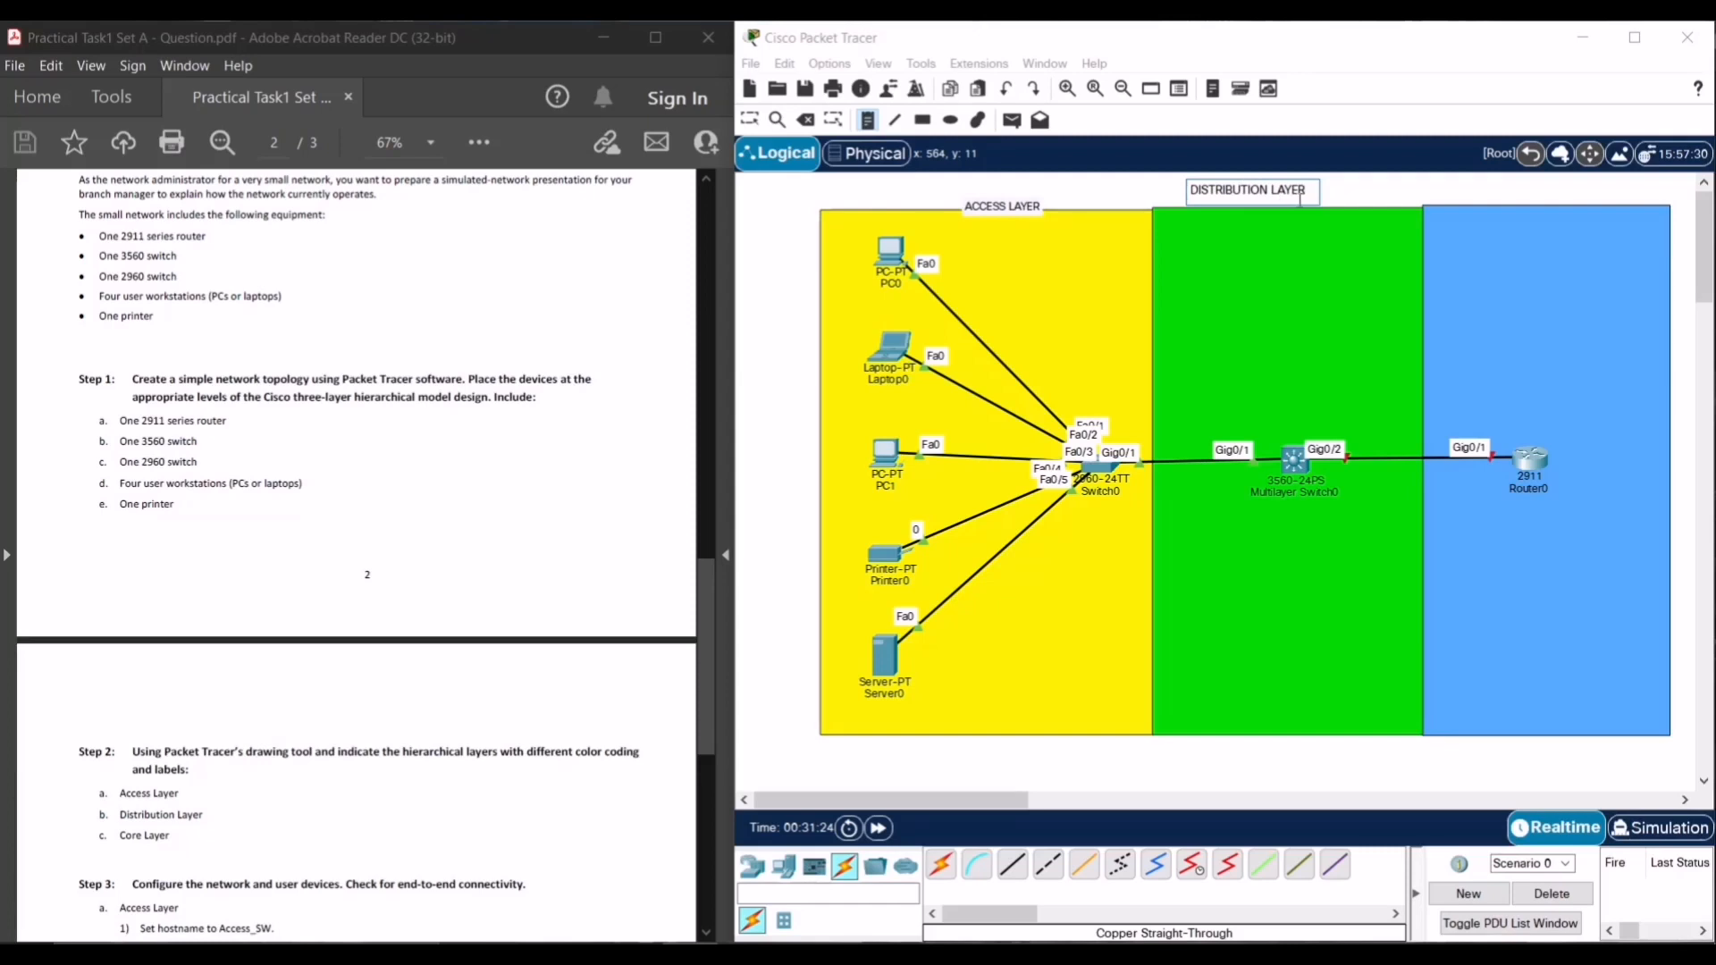
click(1468, 189)
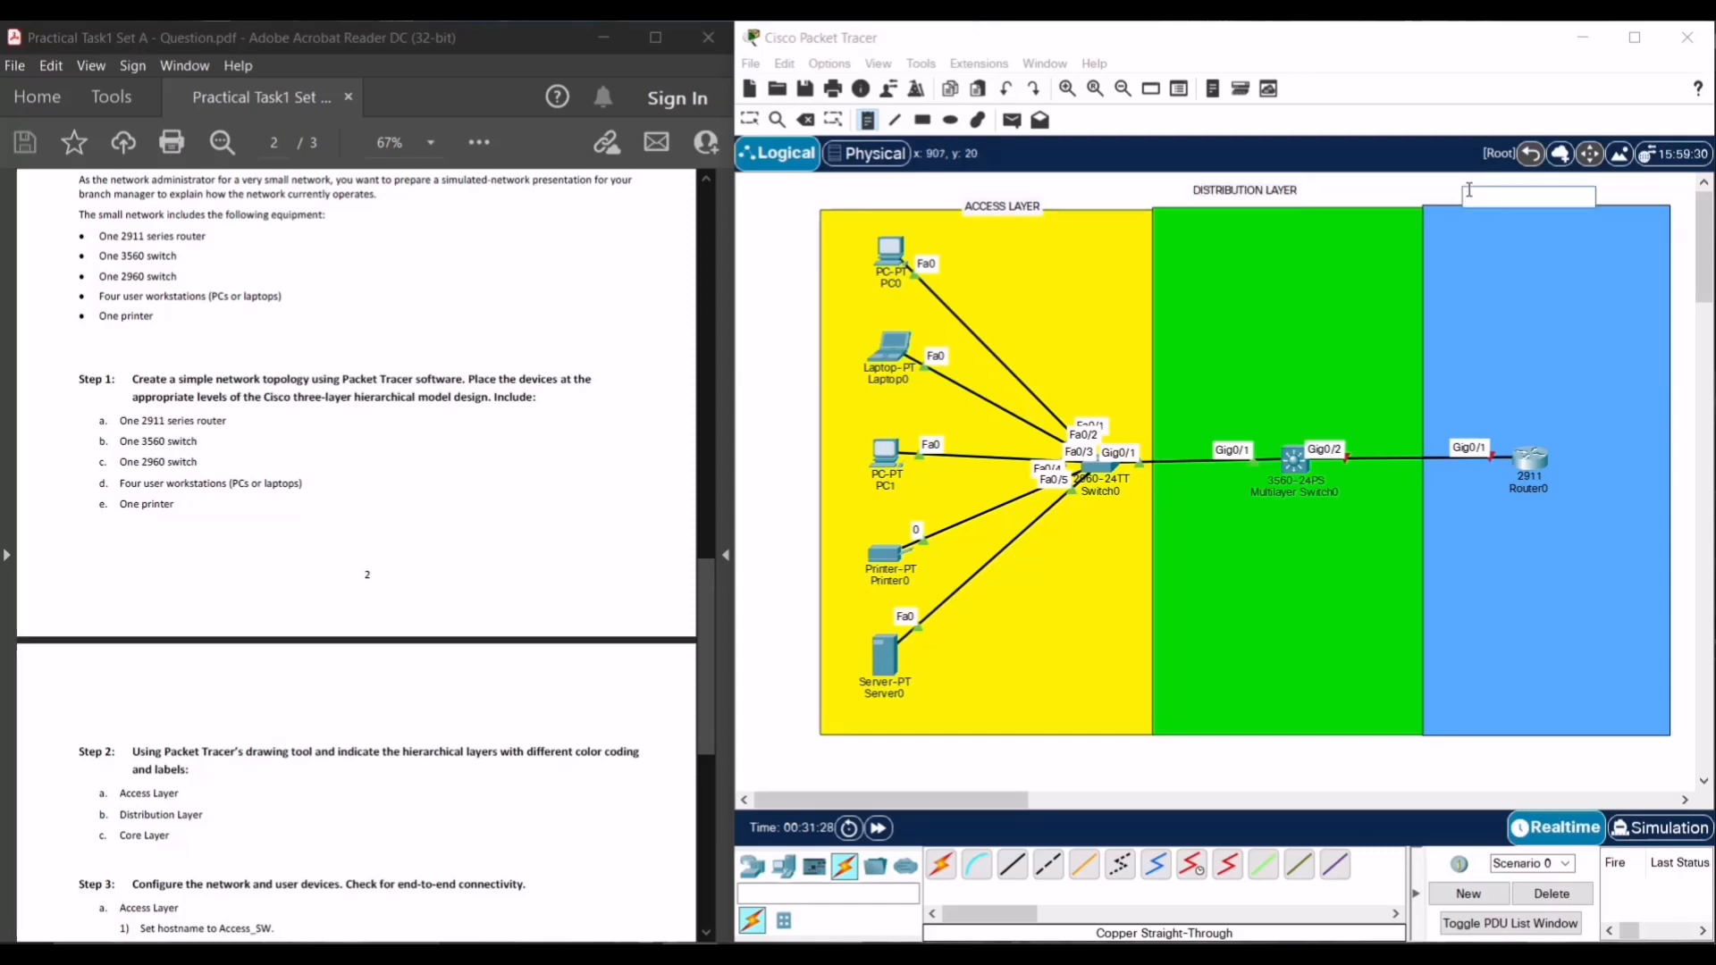
text(CORE LAYER)
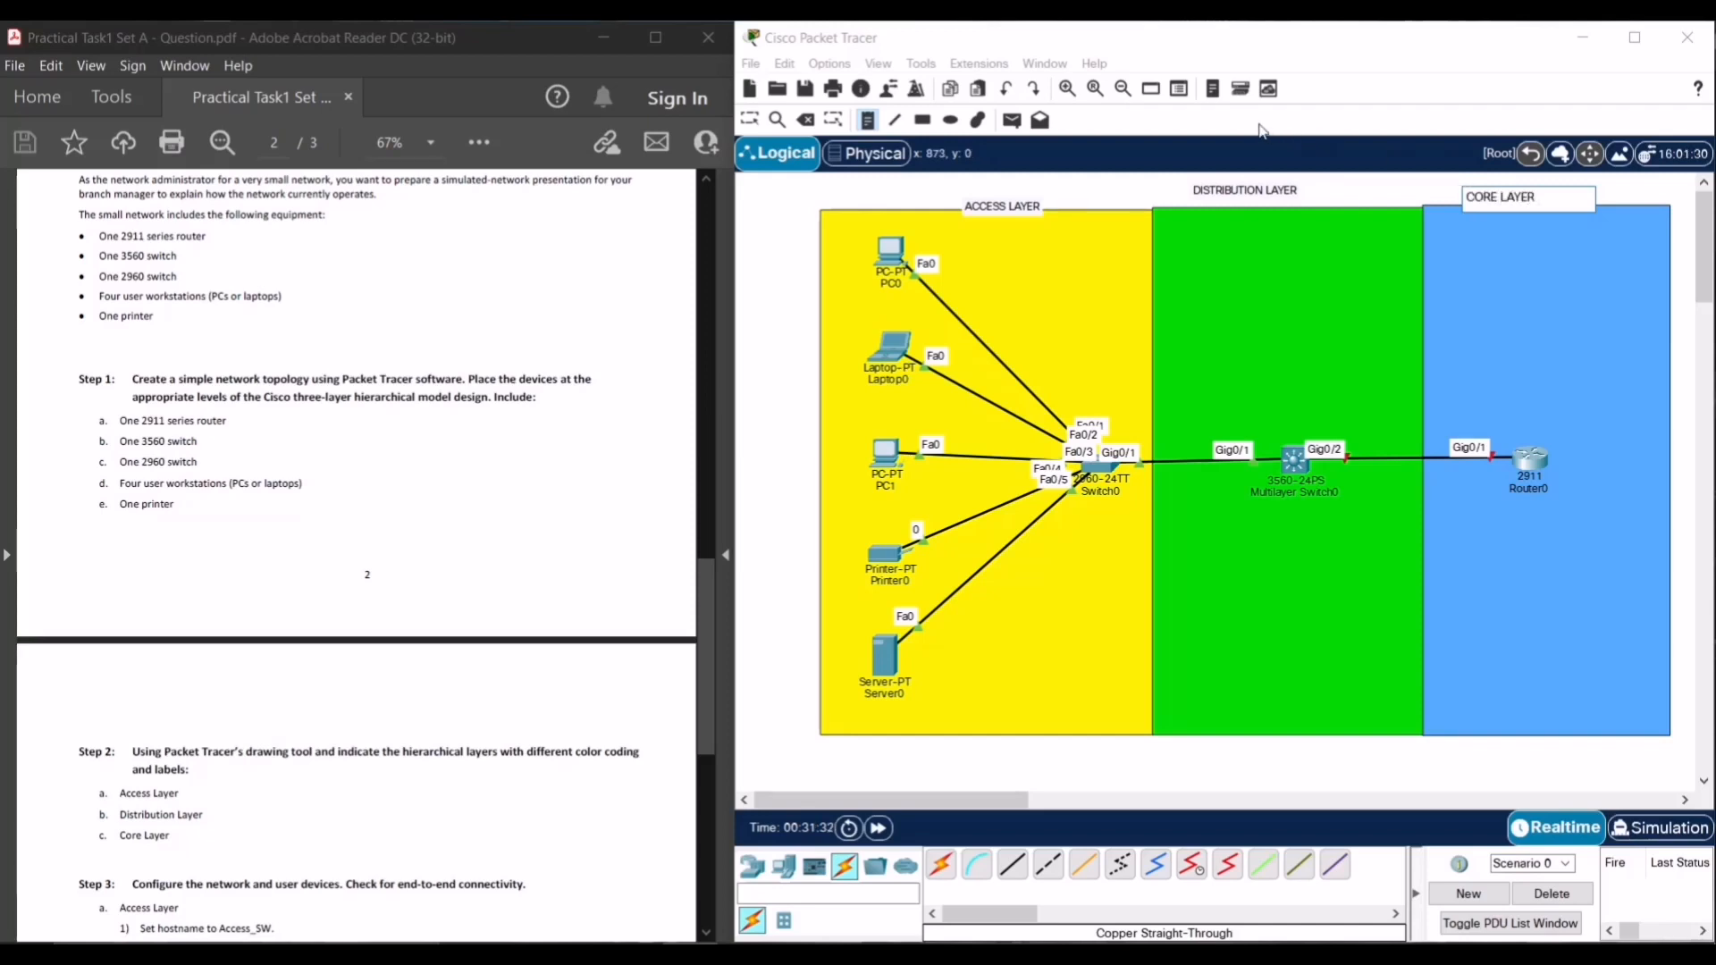
click(749, 119)
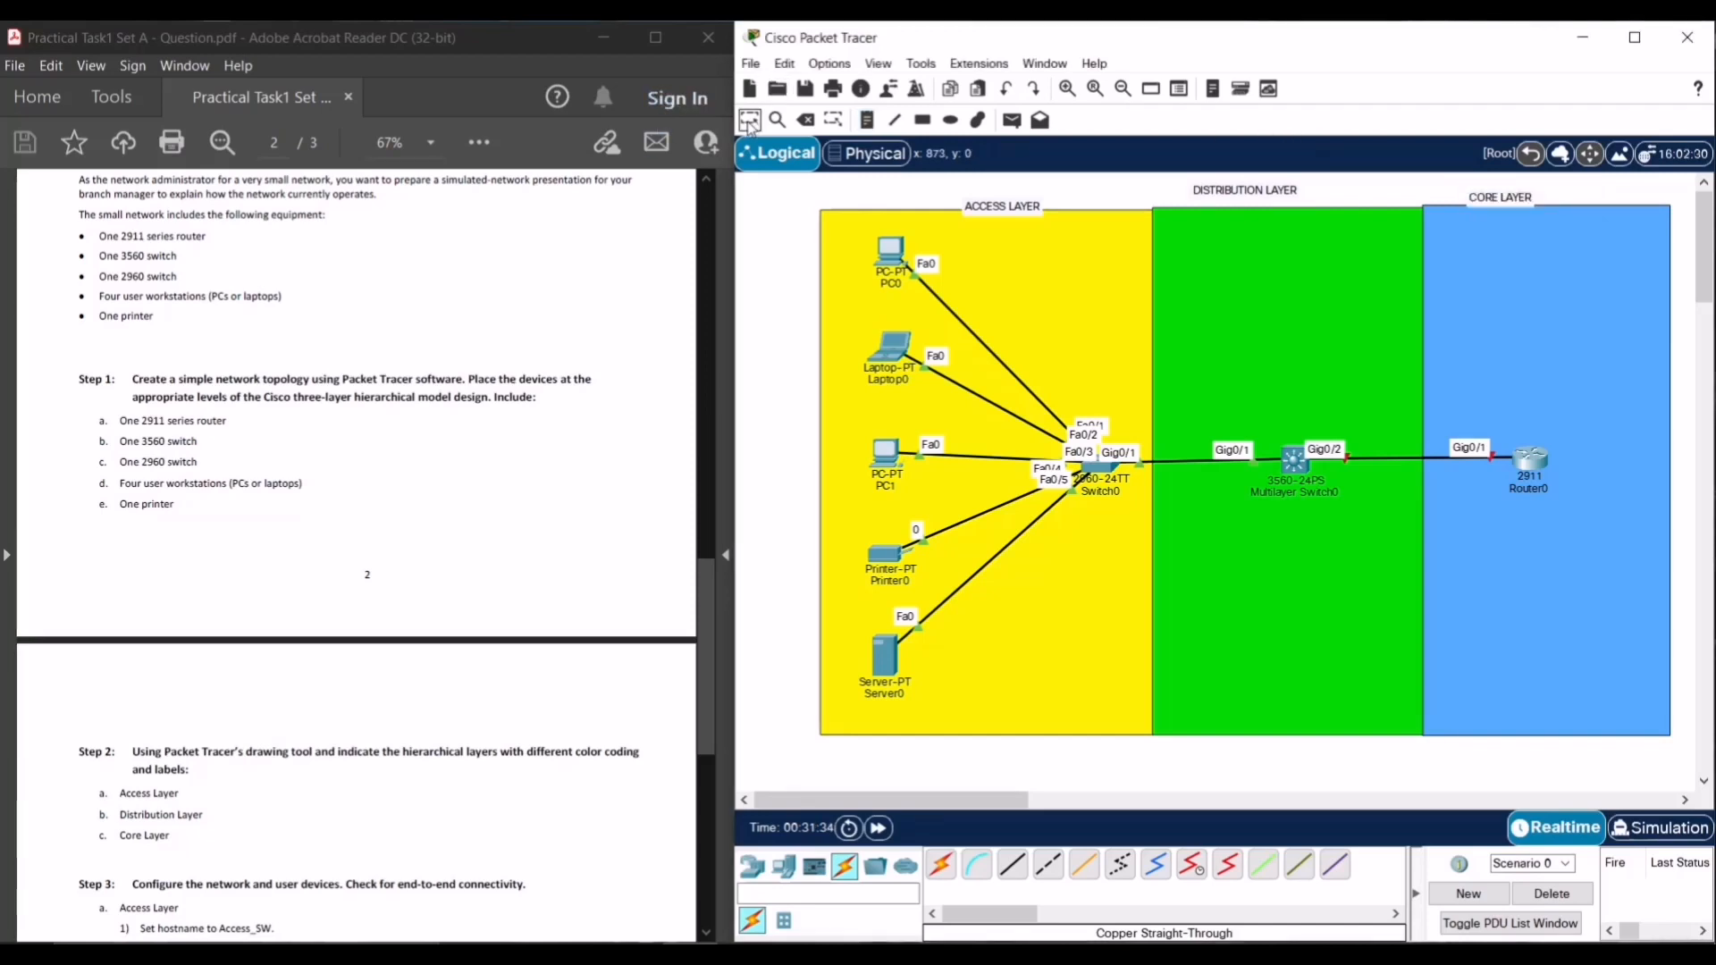
- Drag each layer label down into the bottom of its matching coloured zone
drag(1007, 209, 1045, 662)
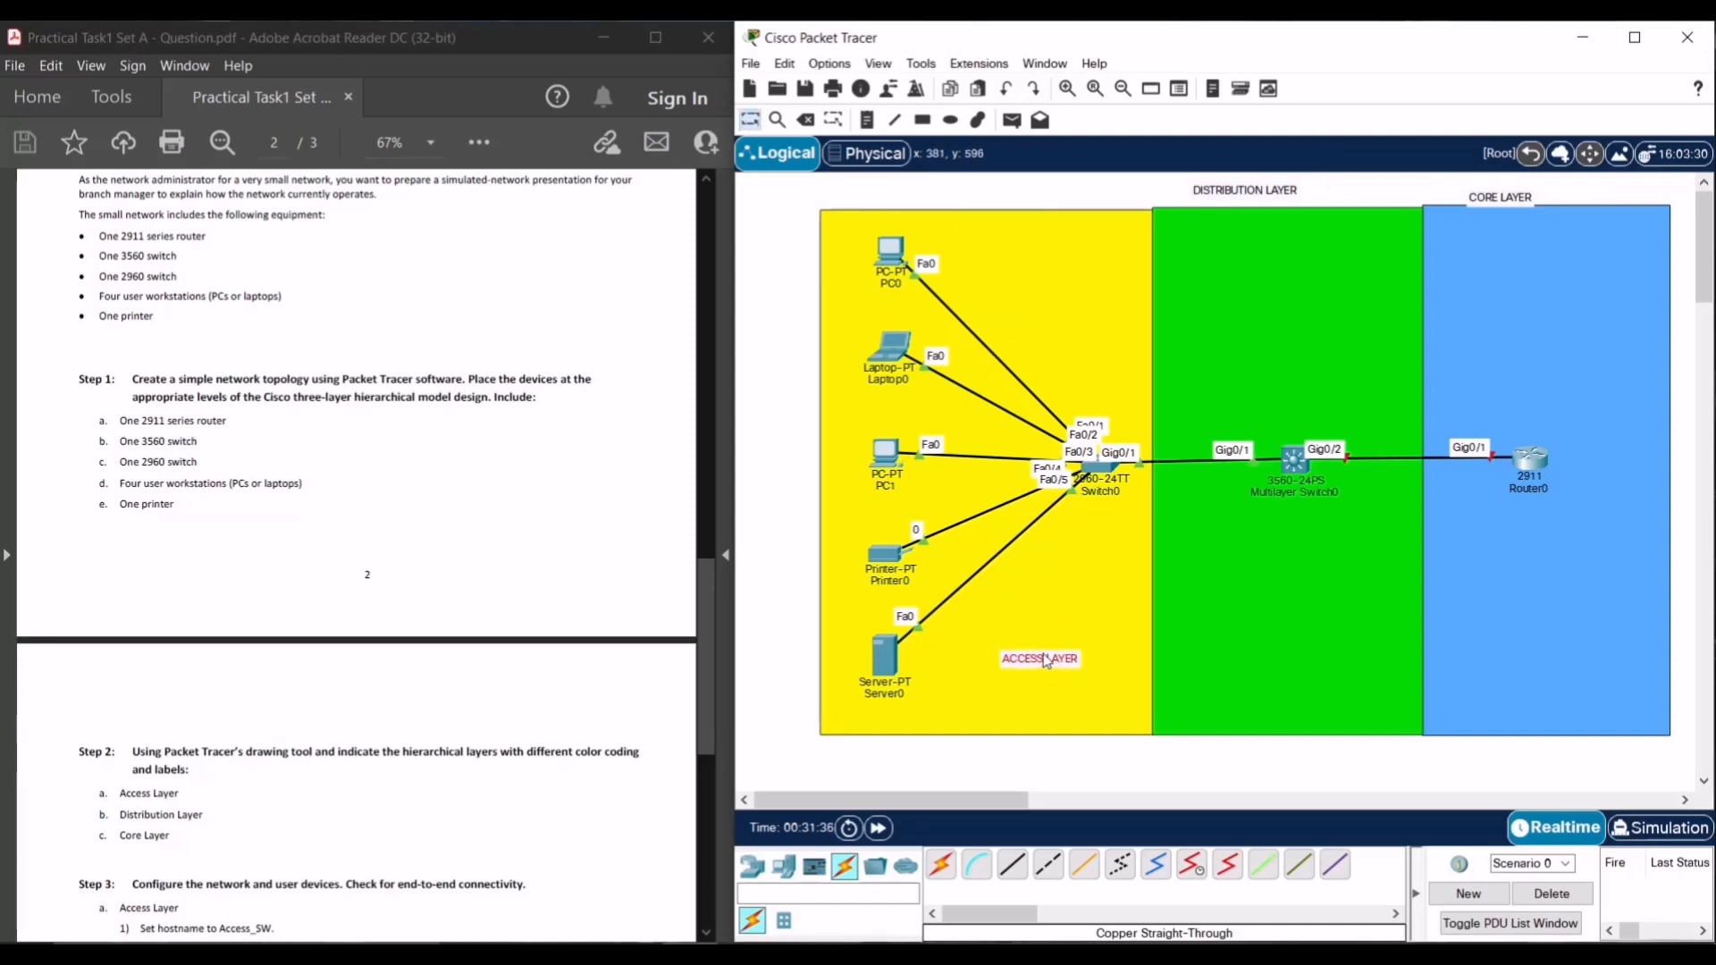
drag(1247, 191, 1305, 669)
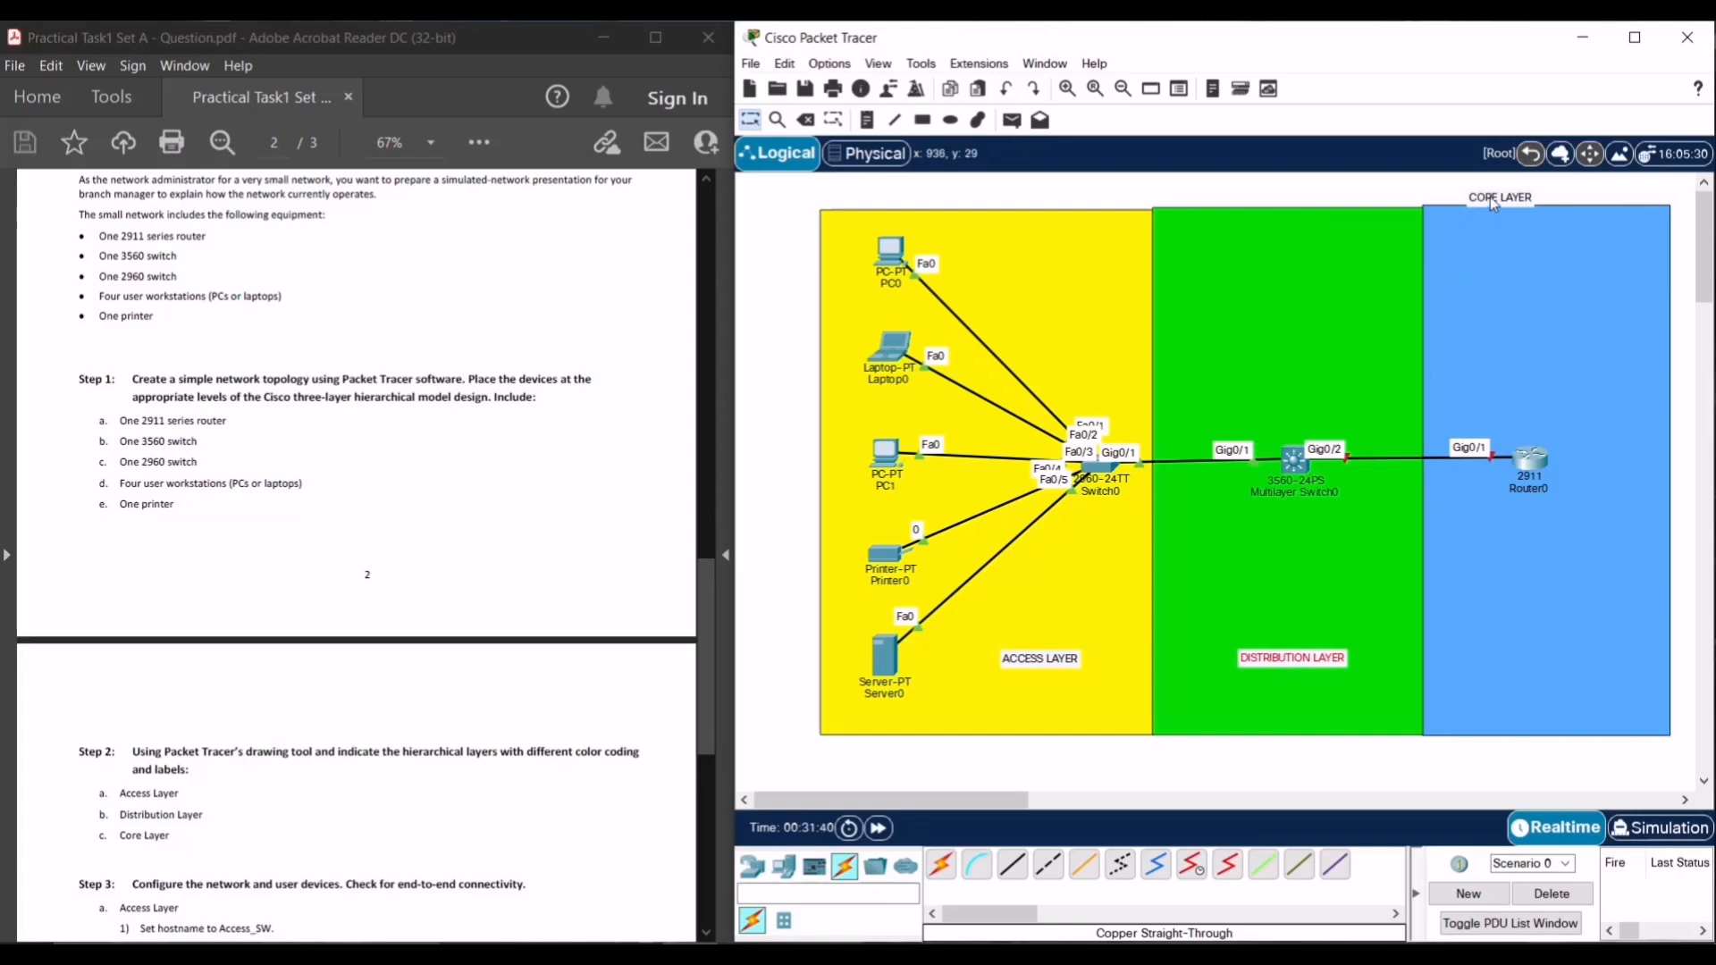
drag(1489, 197, 1550, 654)
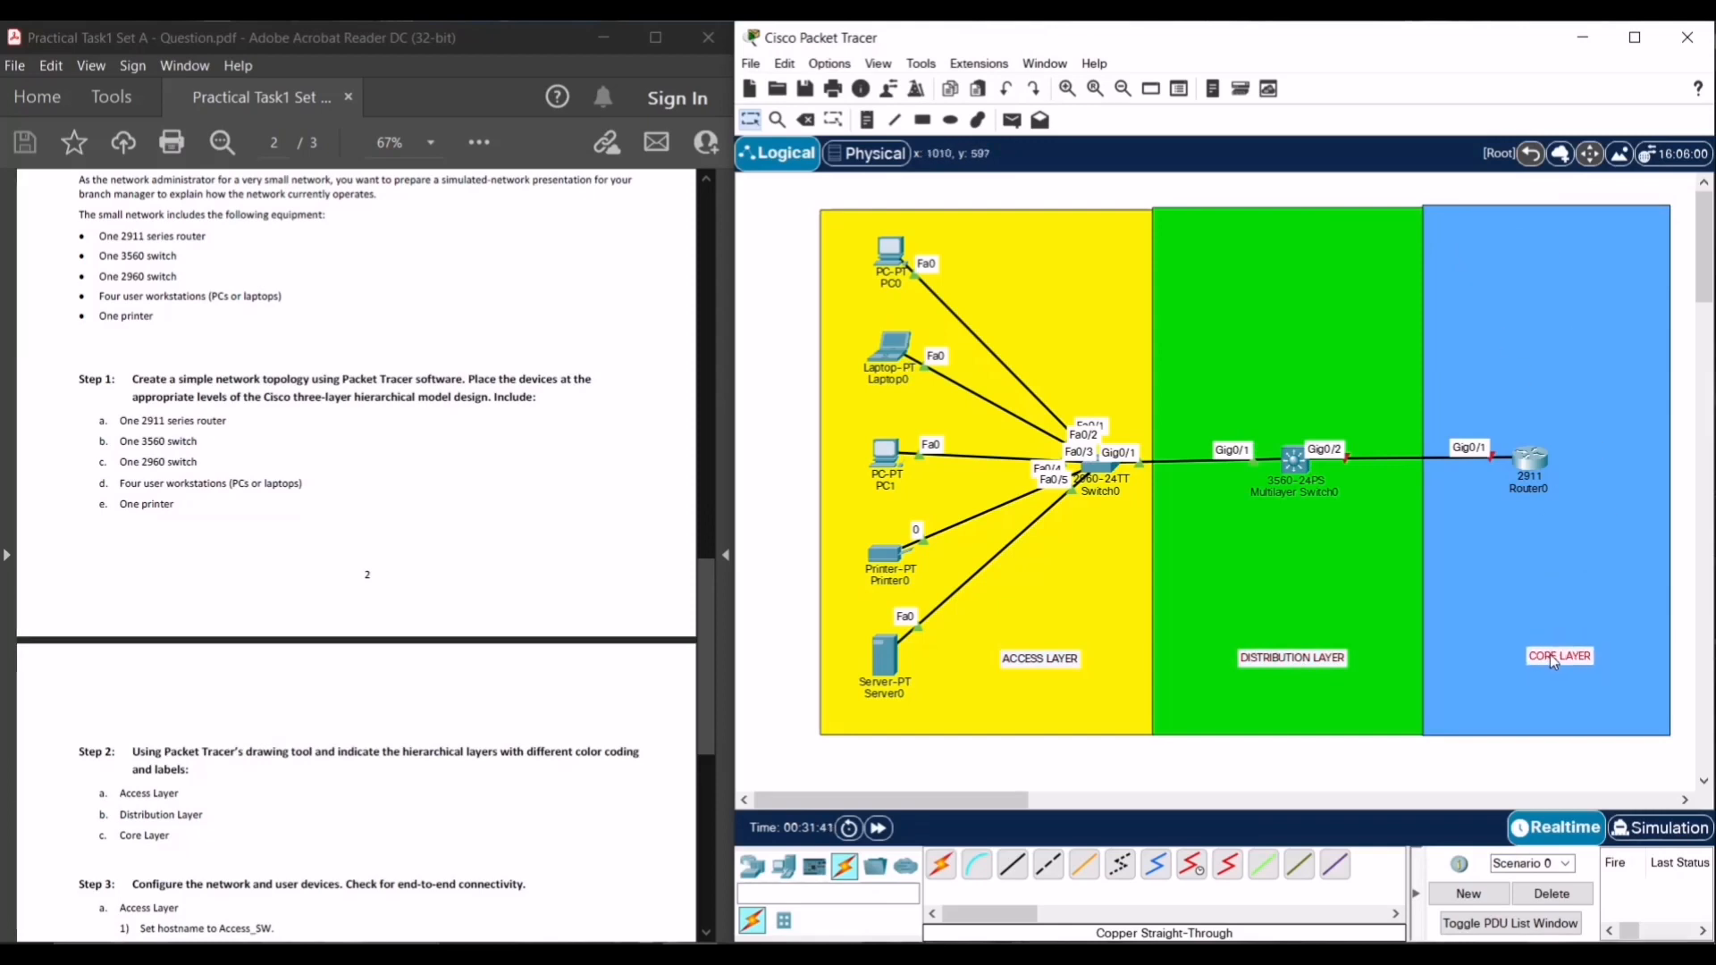
click(1522, 771)
- Scroll the task PDF back up to page 1's Addressing Table
scroll(324, 753, down, 3)
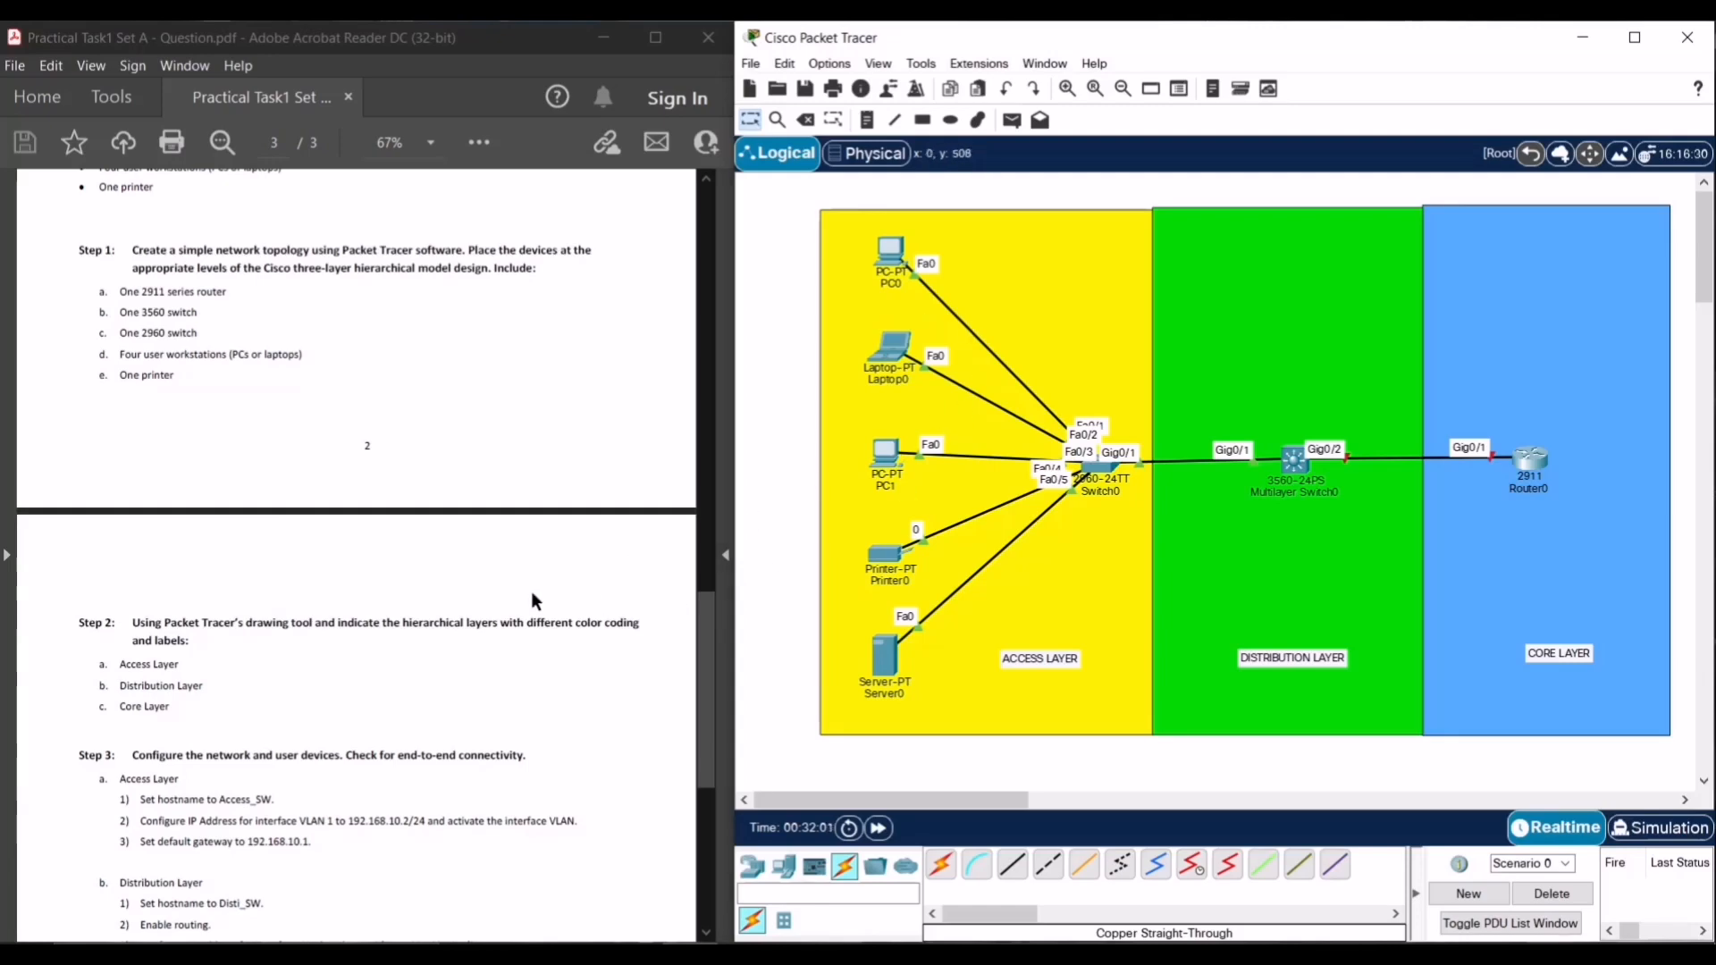
drag(705, 615, 741, 349)
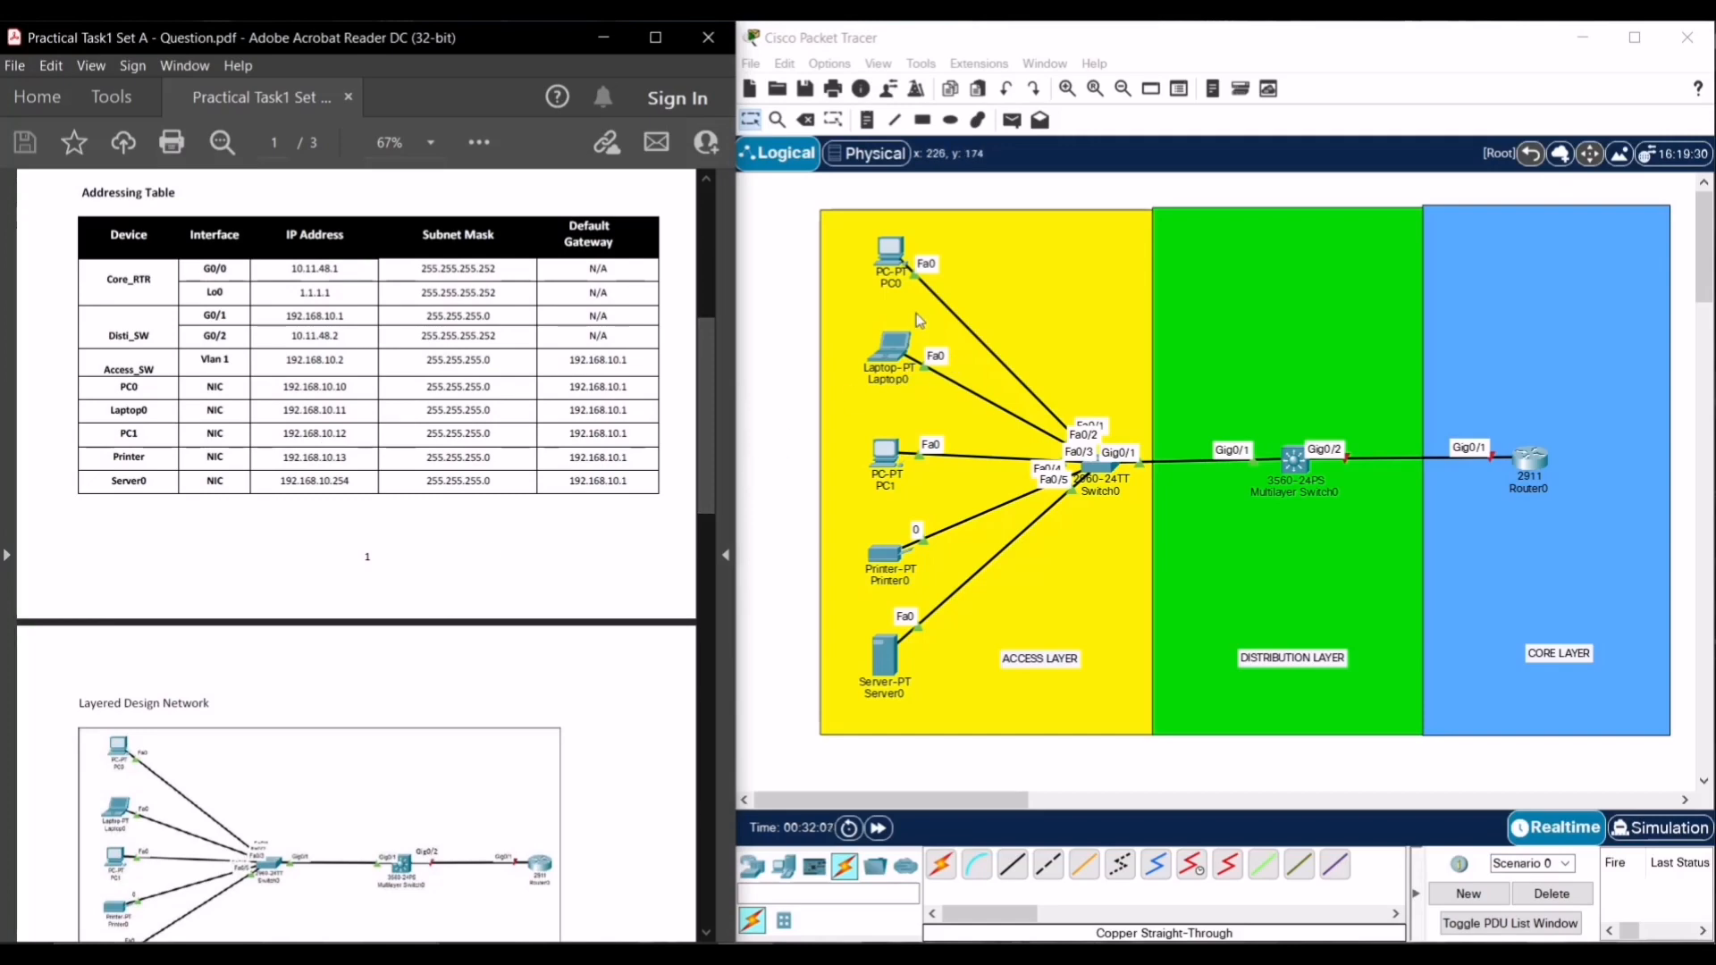
- In PC0's IP Configuration, enter 192.168.10.10, default mask 255.255.255.0 and gateway 192.168.10.1
click(891, 260)
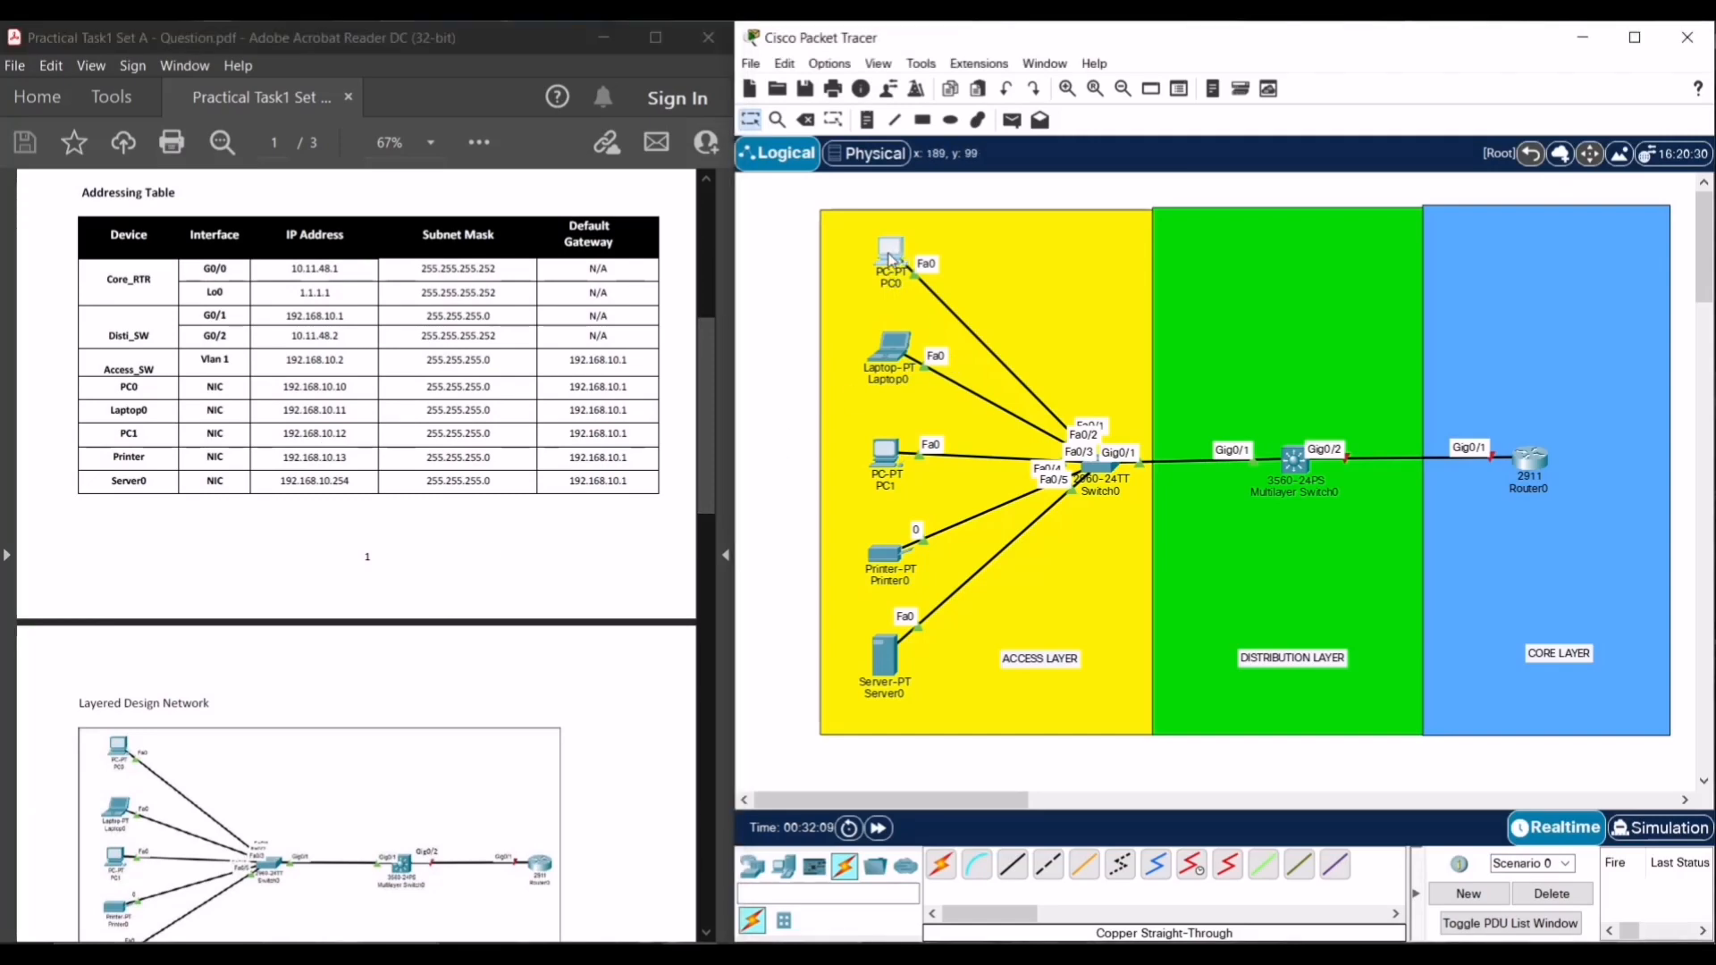
click(1059, 244)
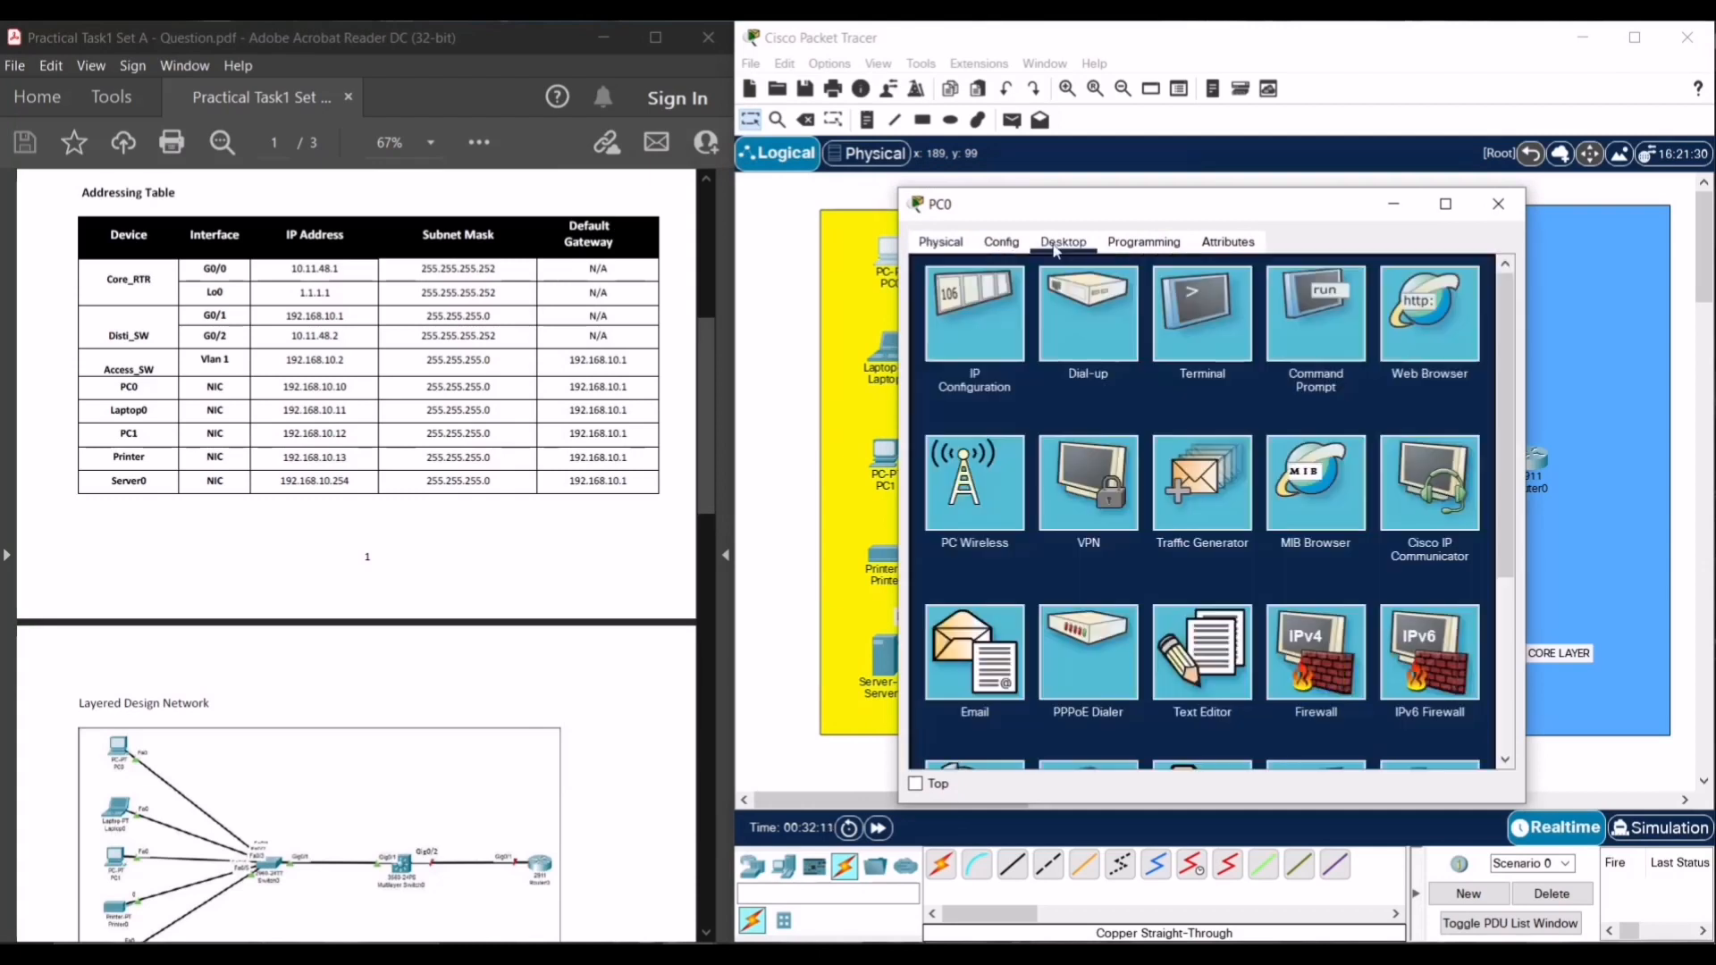
click(986, 339)
click(1170, 374)
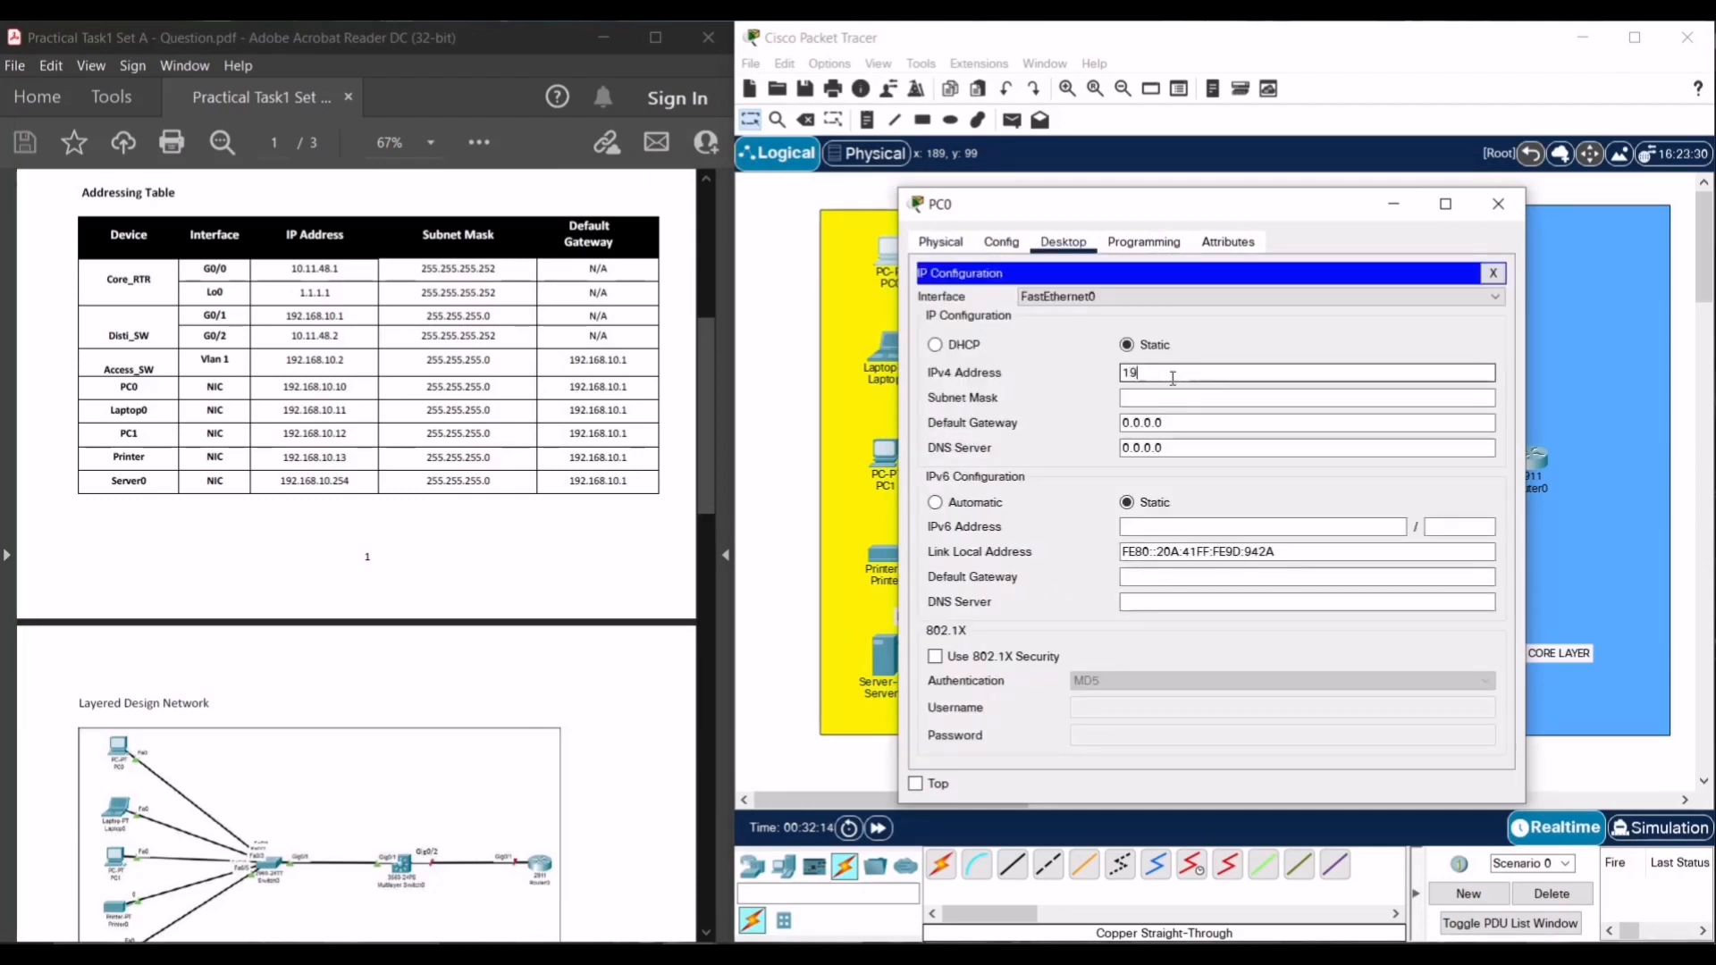
text(192.168.10.10)
key(Tab)
click(1197, 428)
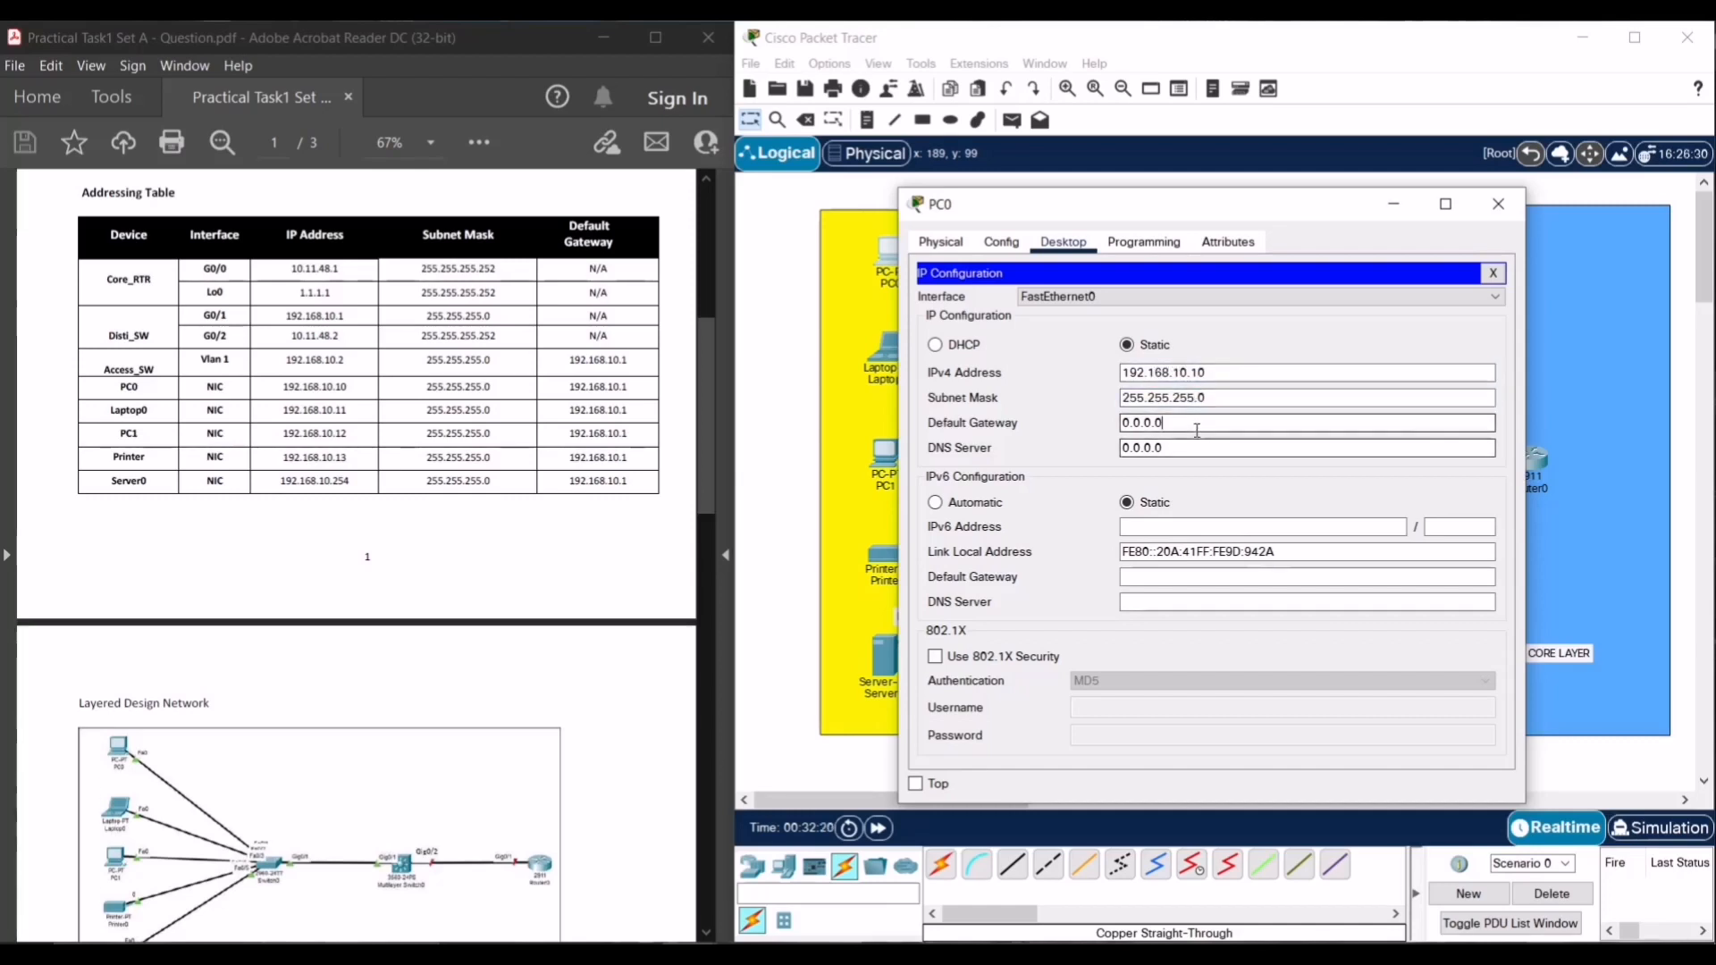
key(BackSpace)
key(BackSpace)
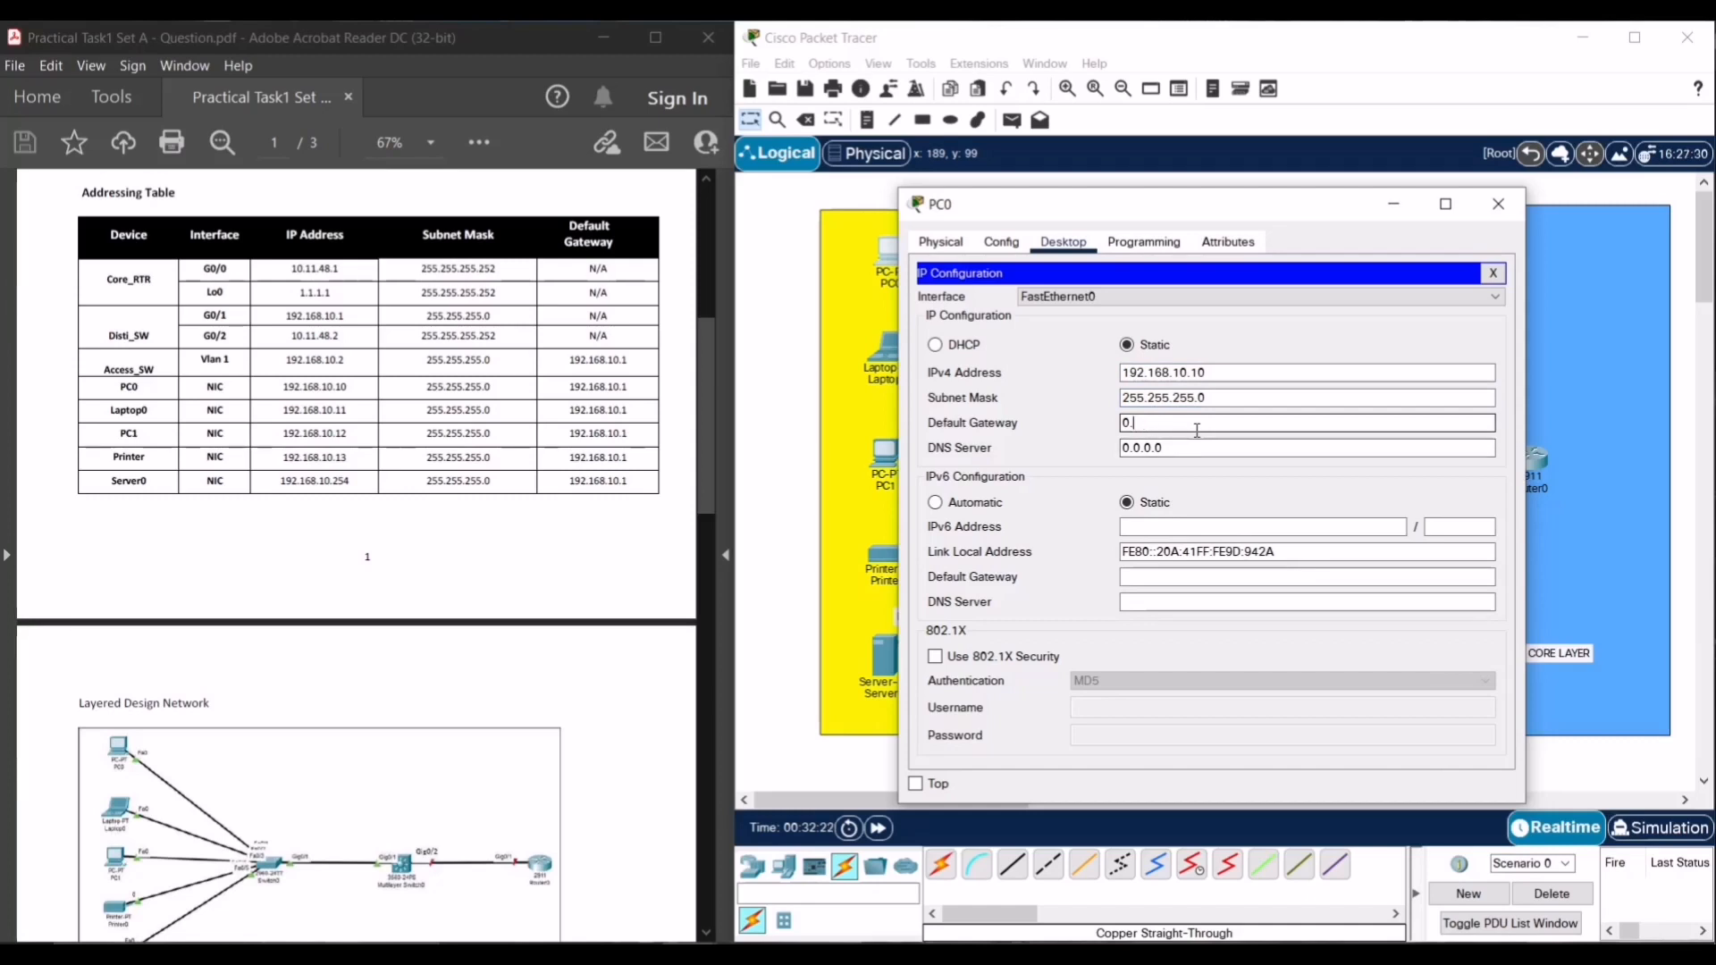
key(BackSpace)
text(192.168.10.1)
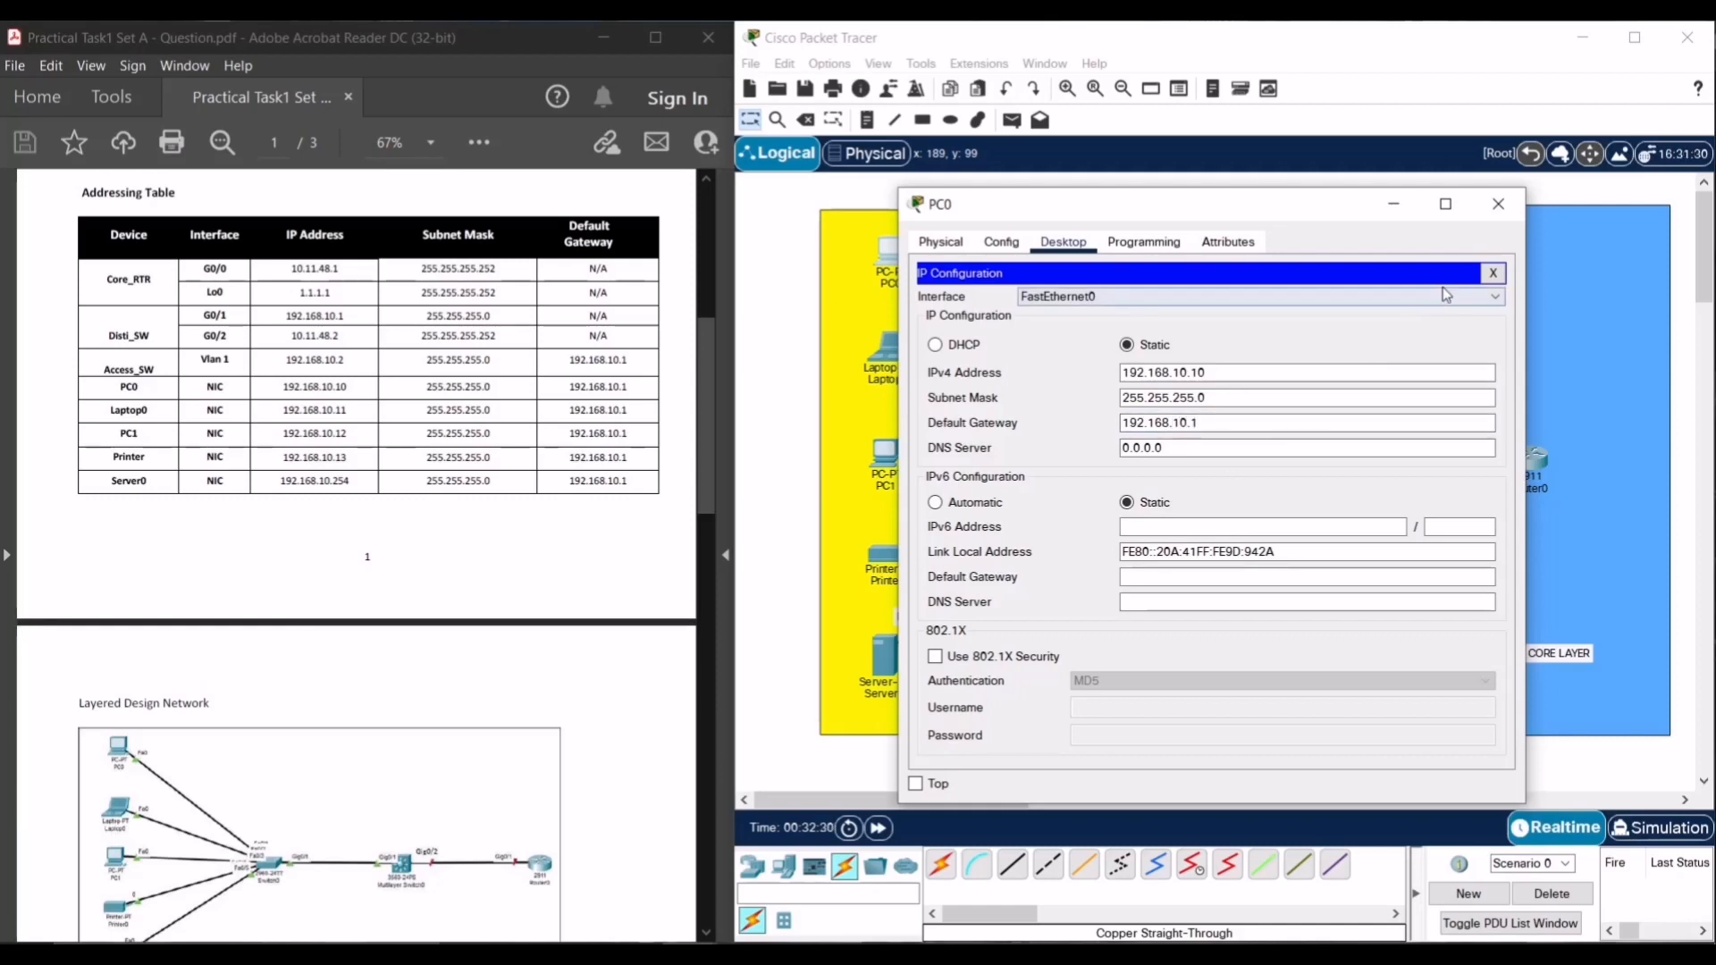
click(1493, 273)
- Close PC0 and enter IPv4 address 192.168.10.11 in Laptop0's IP Configuration
click(1513, 221)
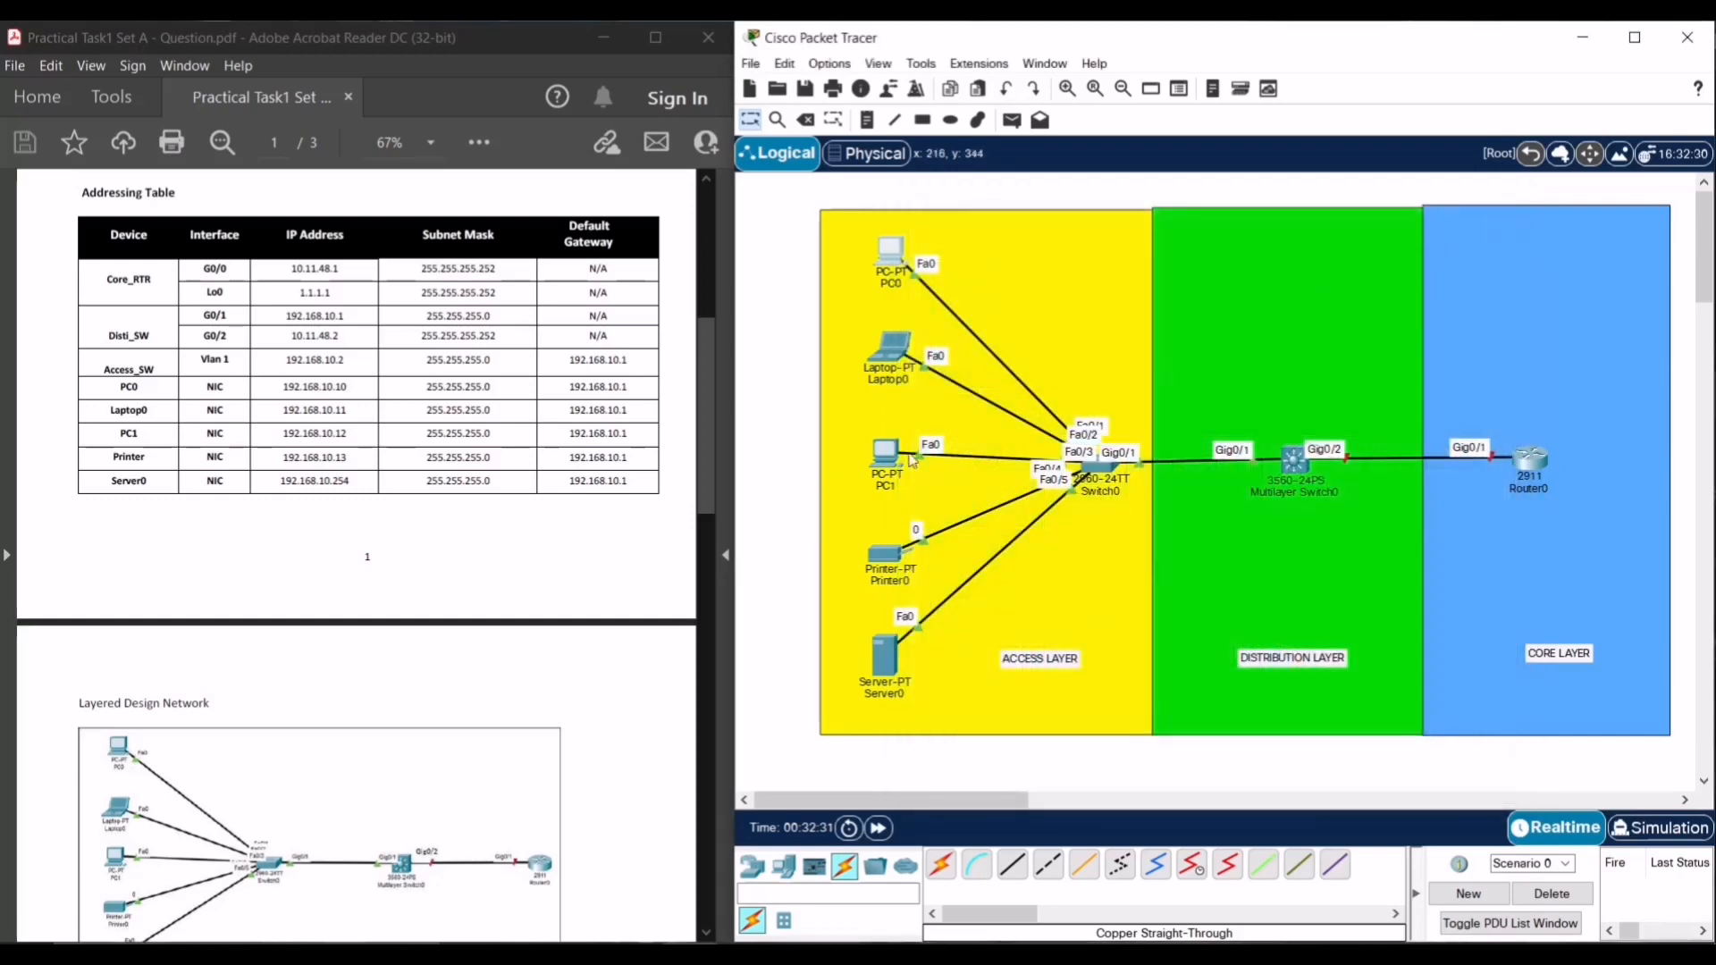
click(888, 347)
click(720, 214)
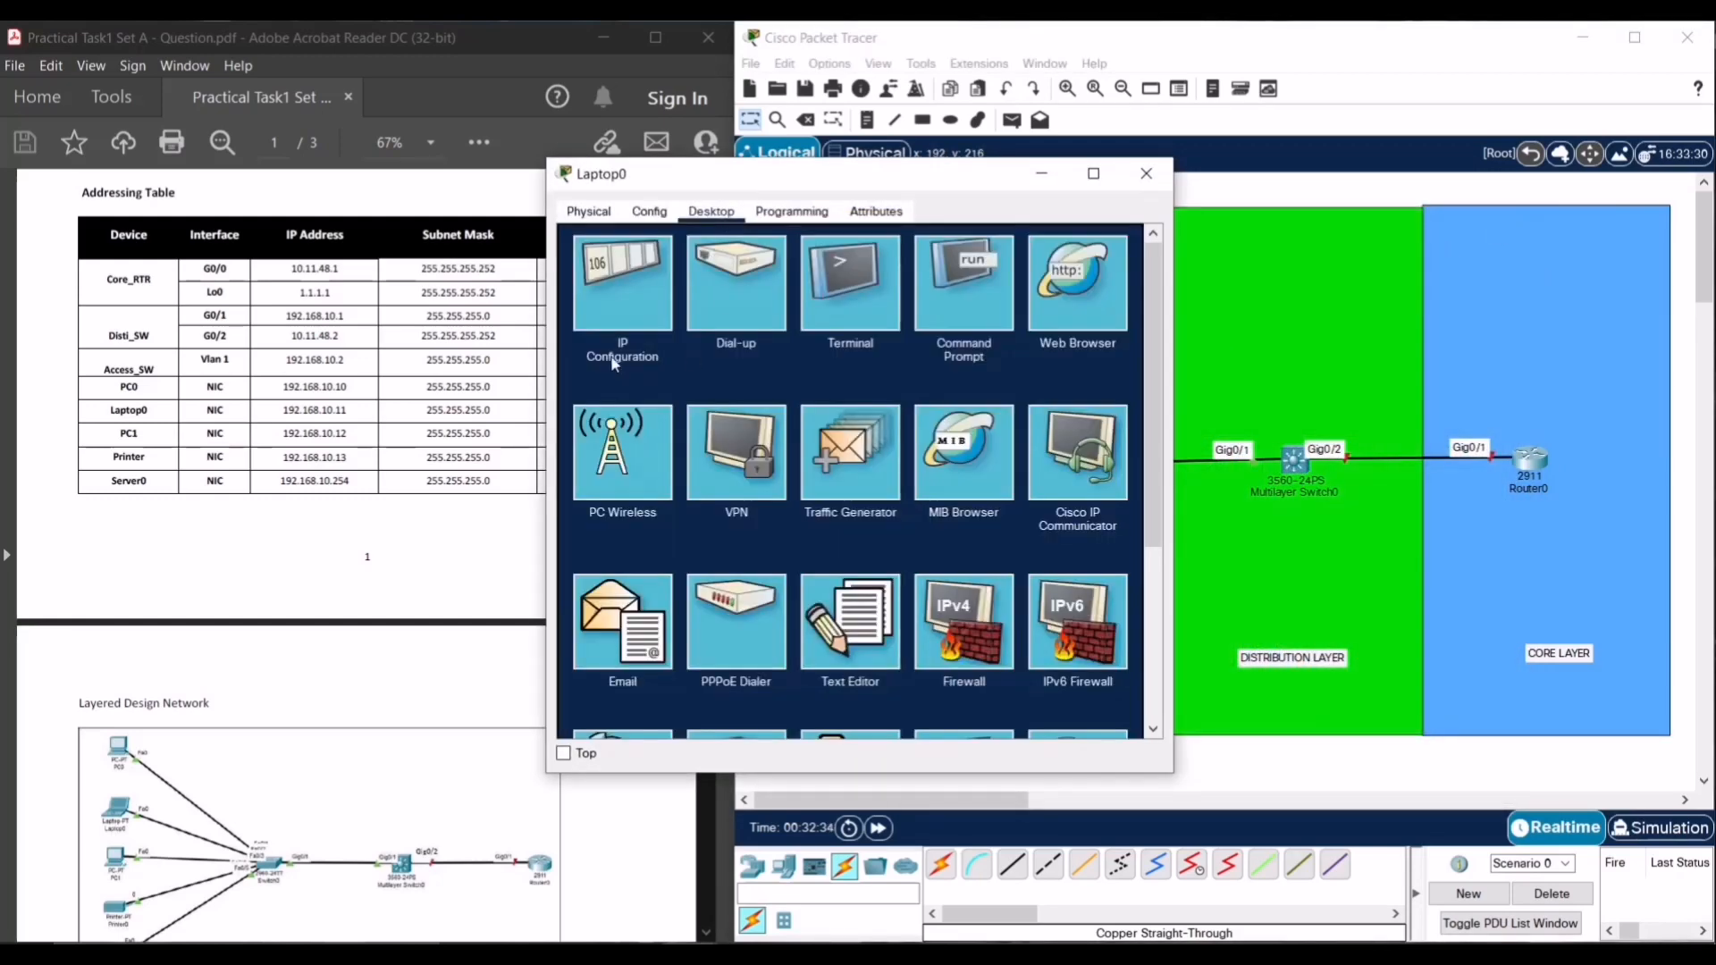
click(612, 313)
click(776, 344)
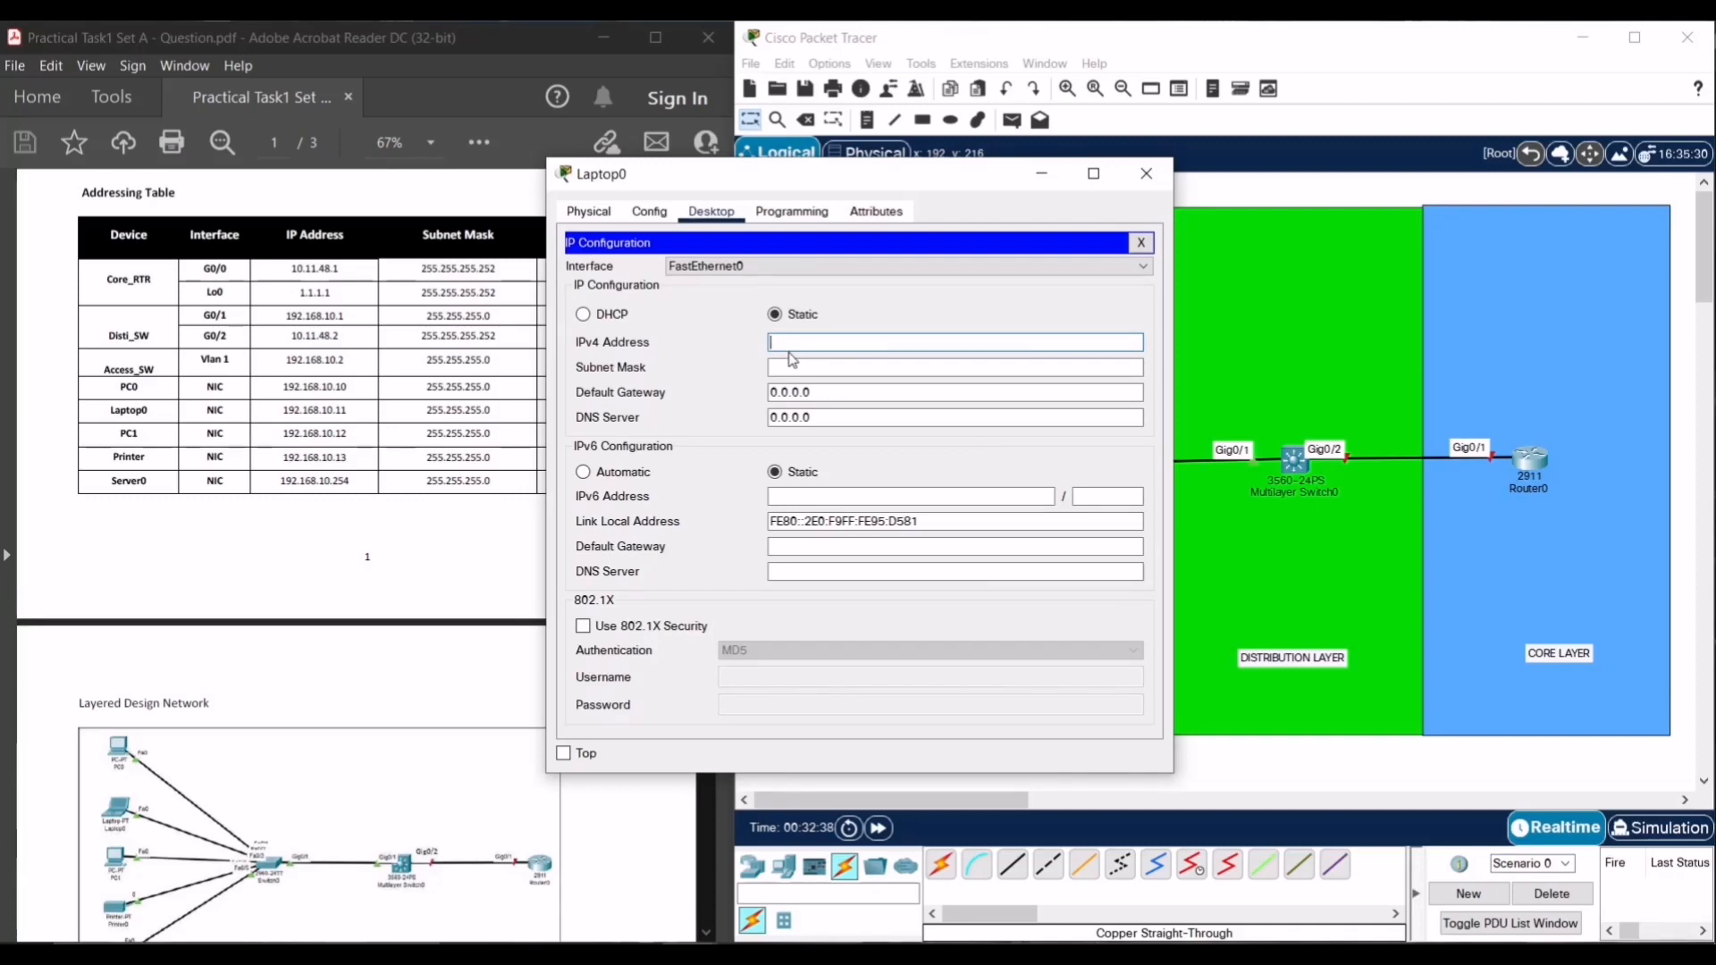
text(192.187)
key(BackSpace)
text(68)
- Fill in mask 255.255.255.0 and gateway 192.168.10.1, check against the table, and close Laptop0
click(830, 366)
click(839, 391)
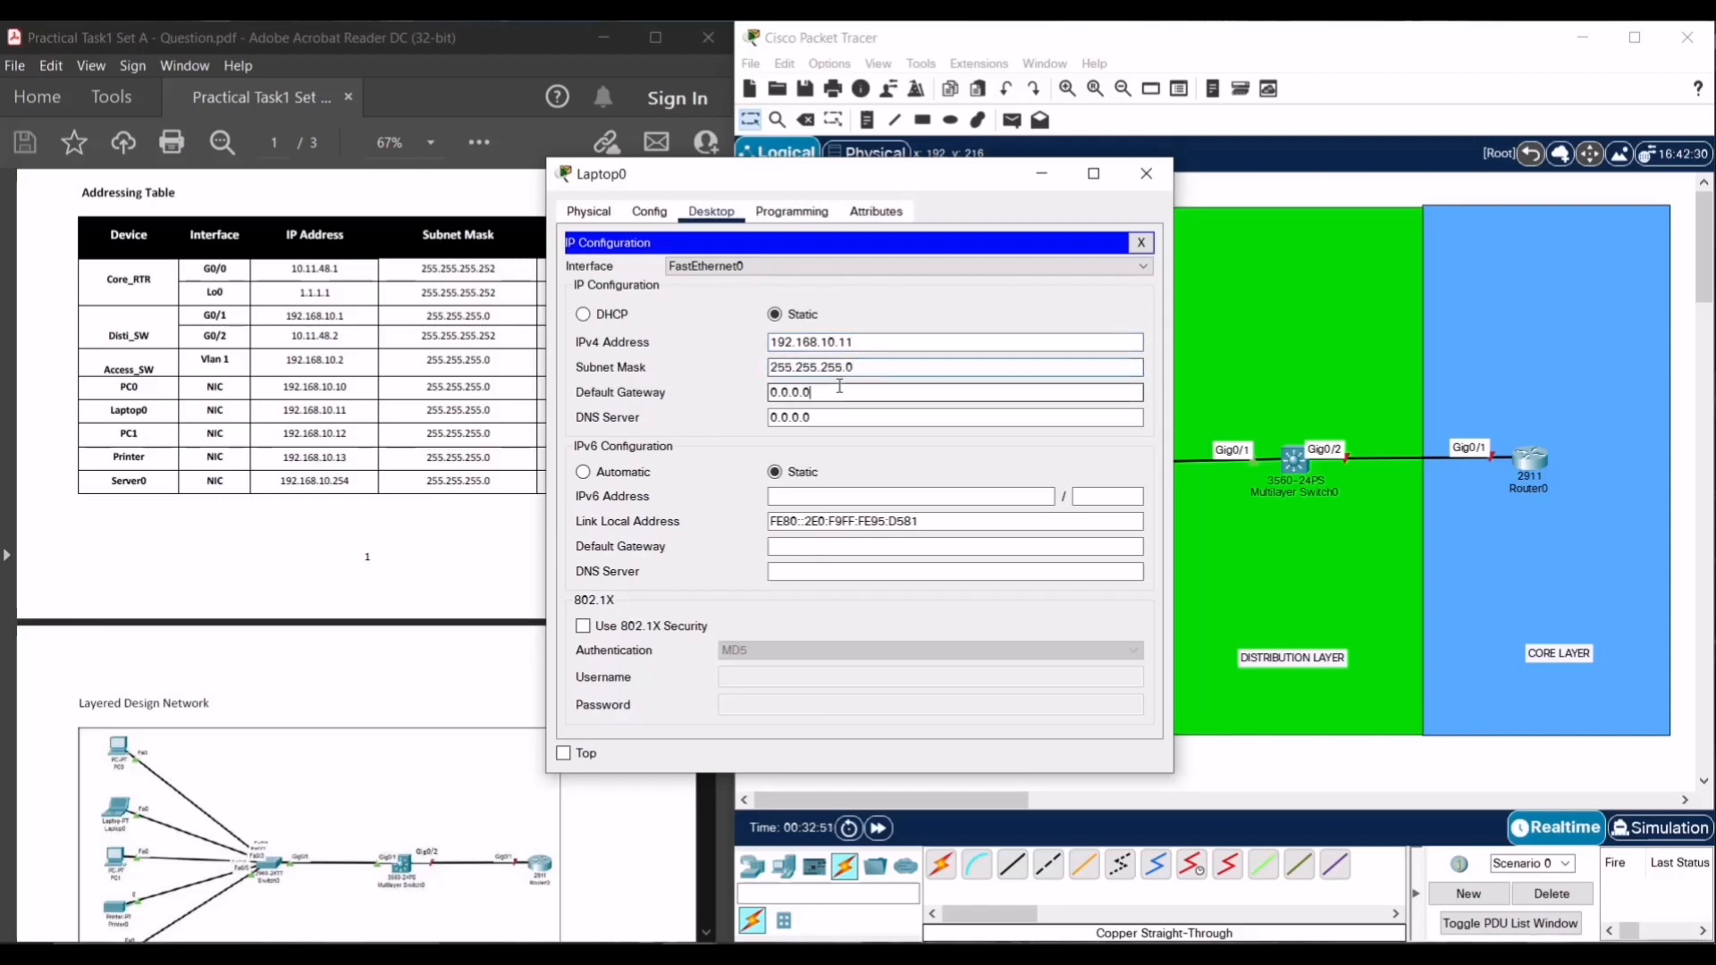
key(BackSpace)
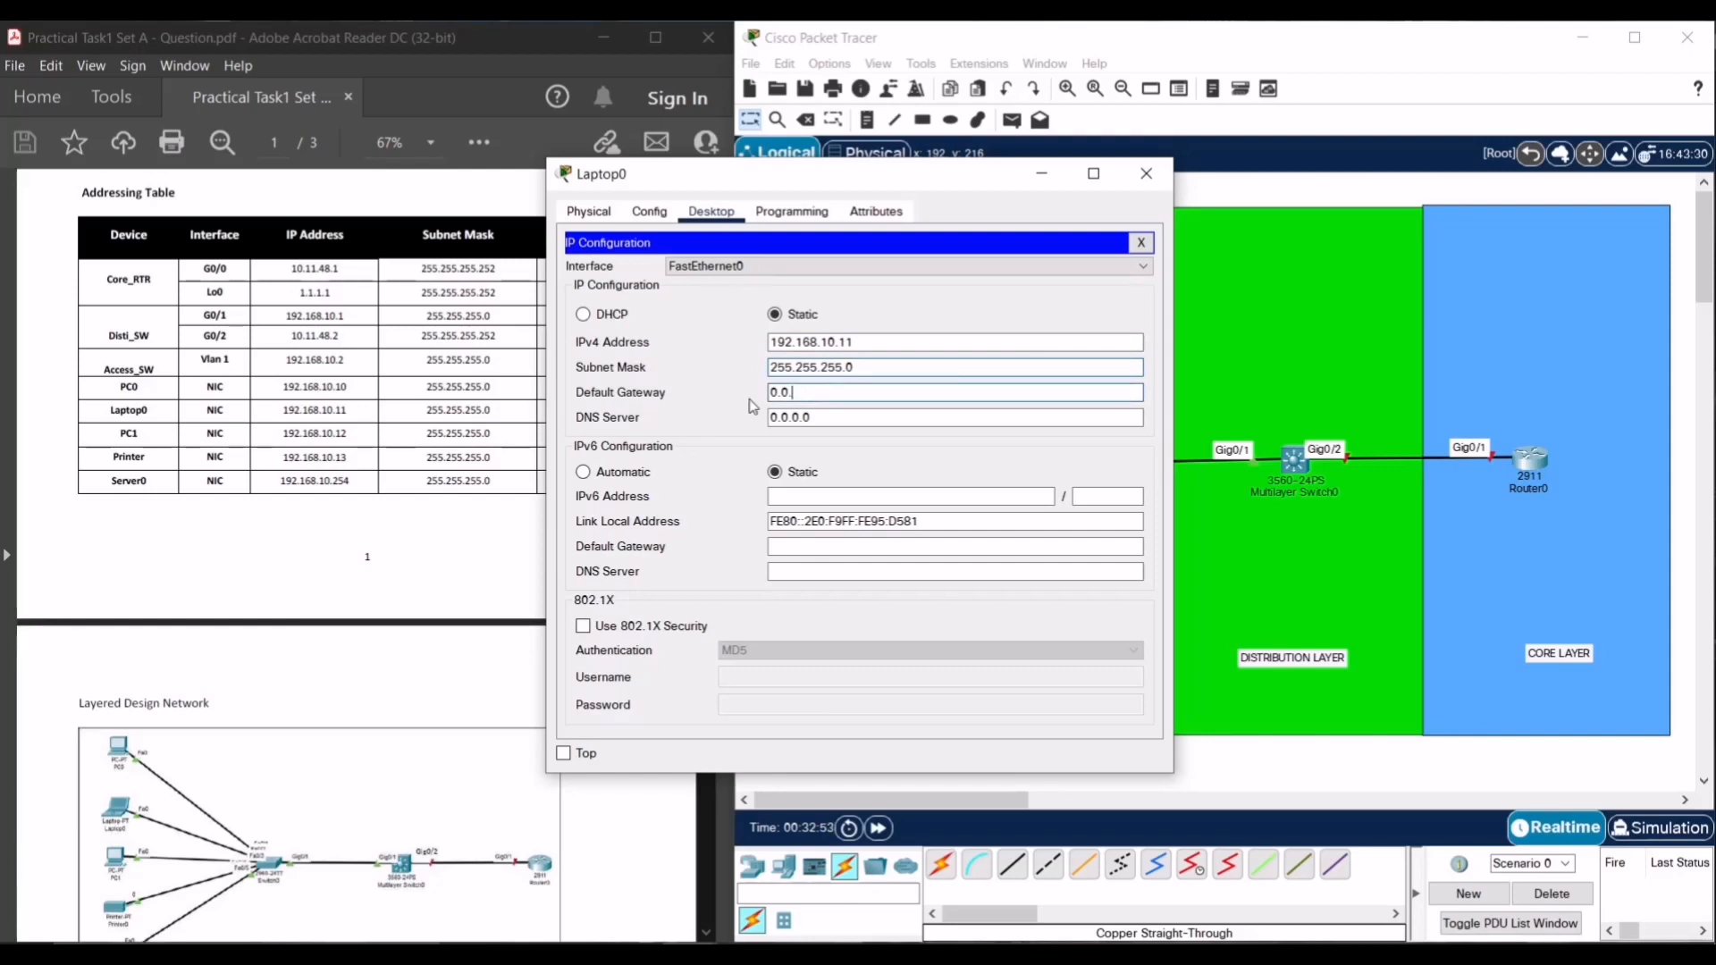
text(1)
text(10.1)
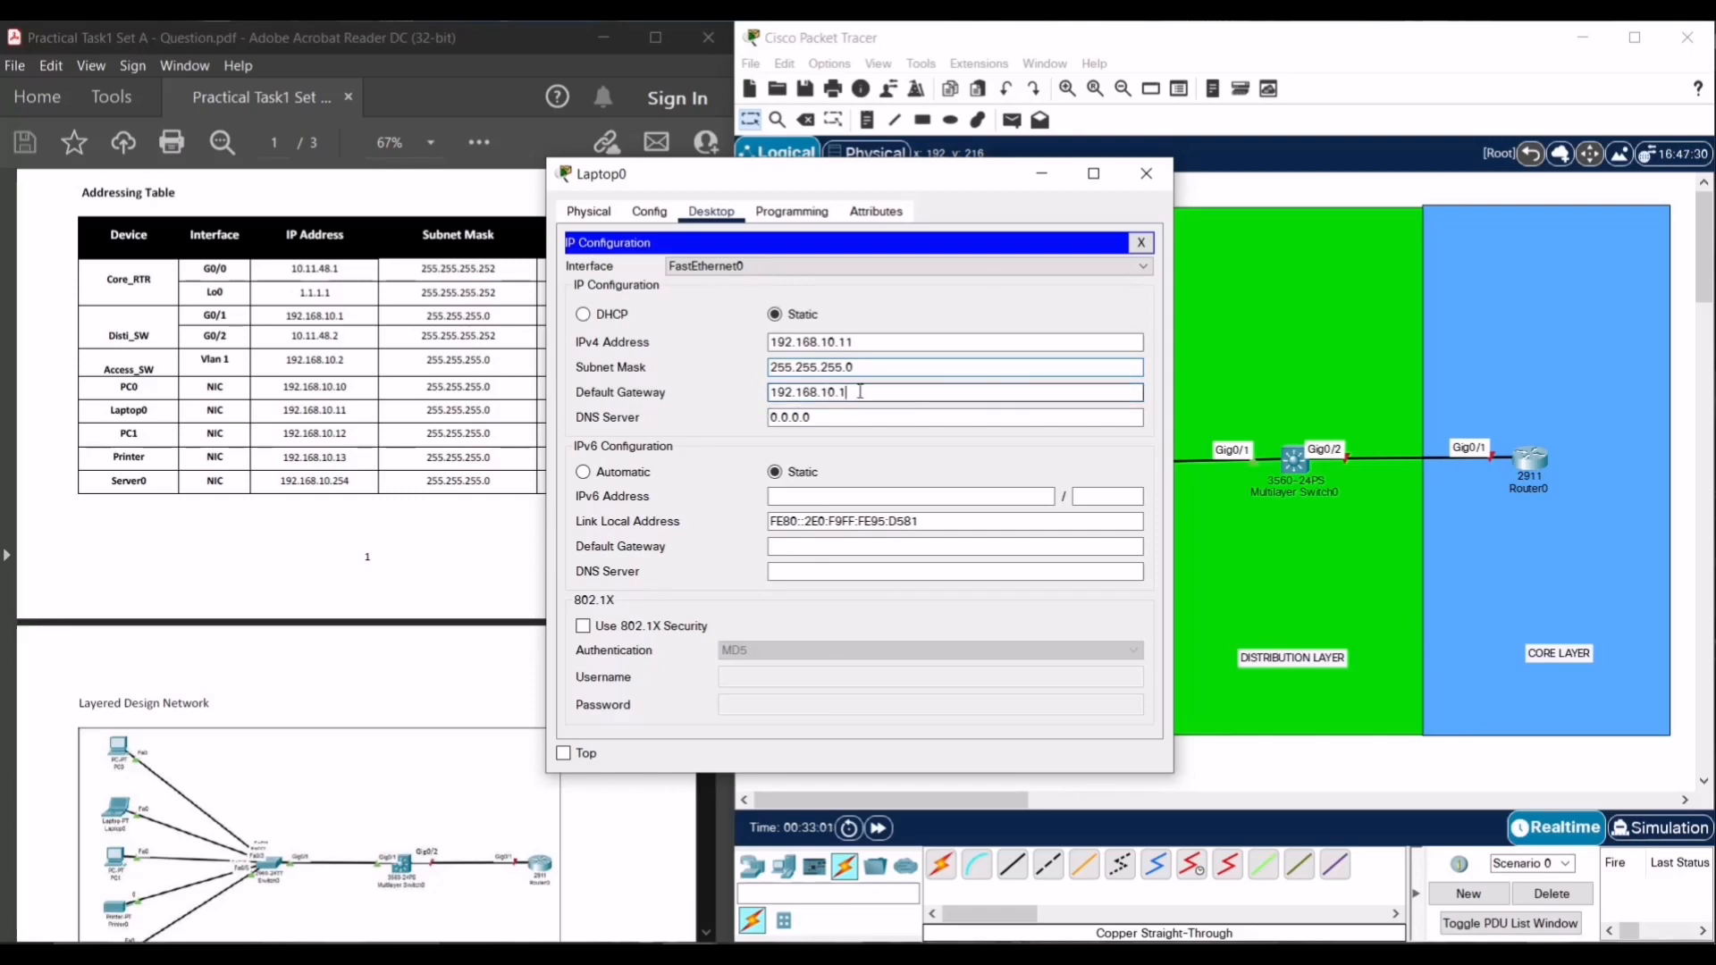
drag(860, 392, 742, 395)
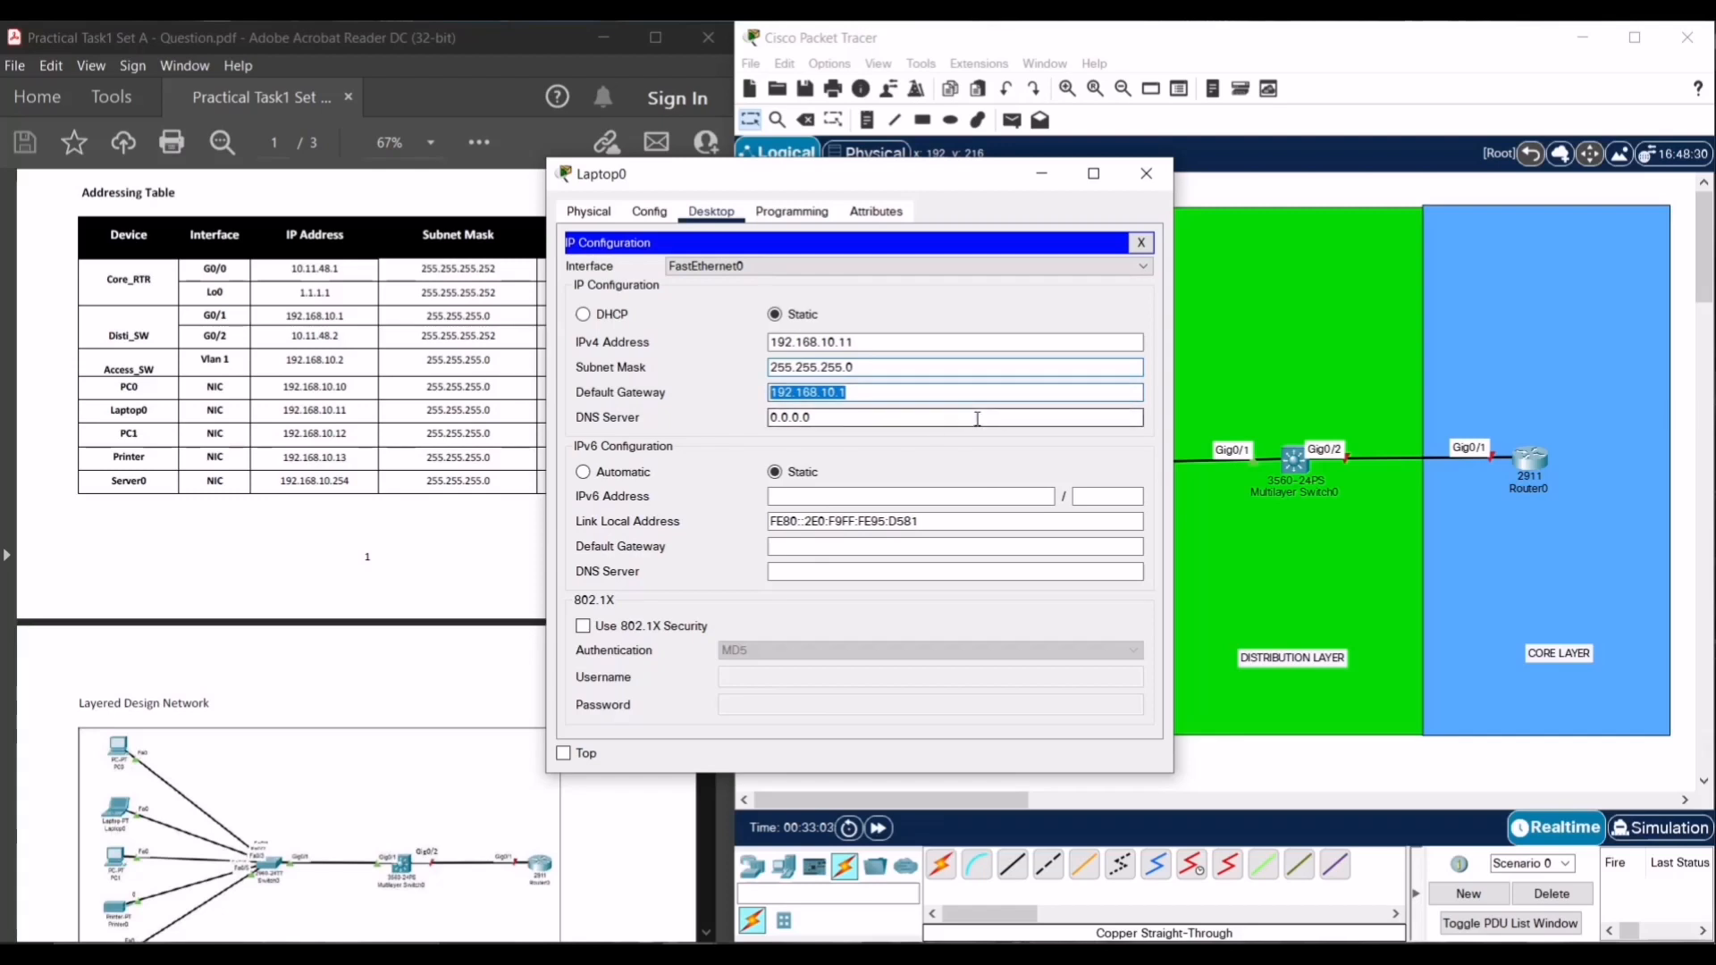
click(953, 297)
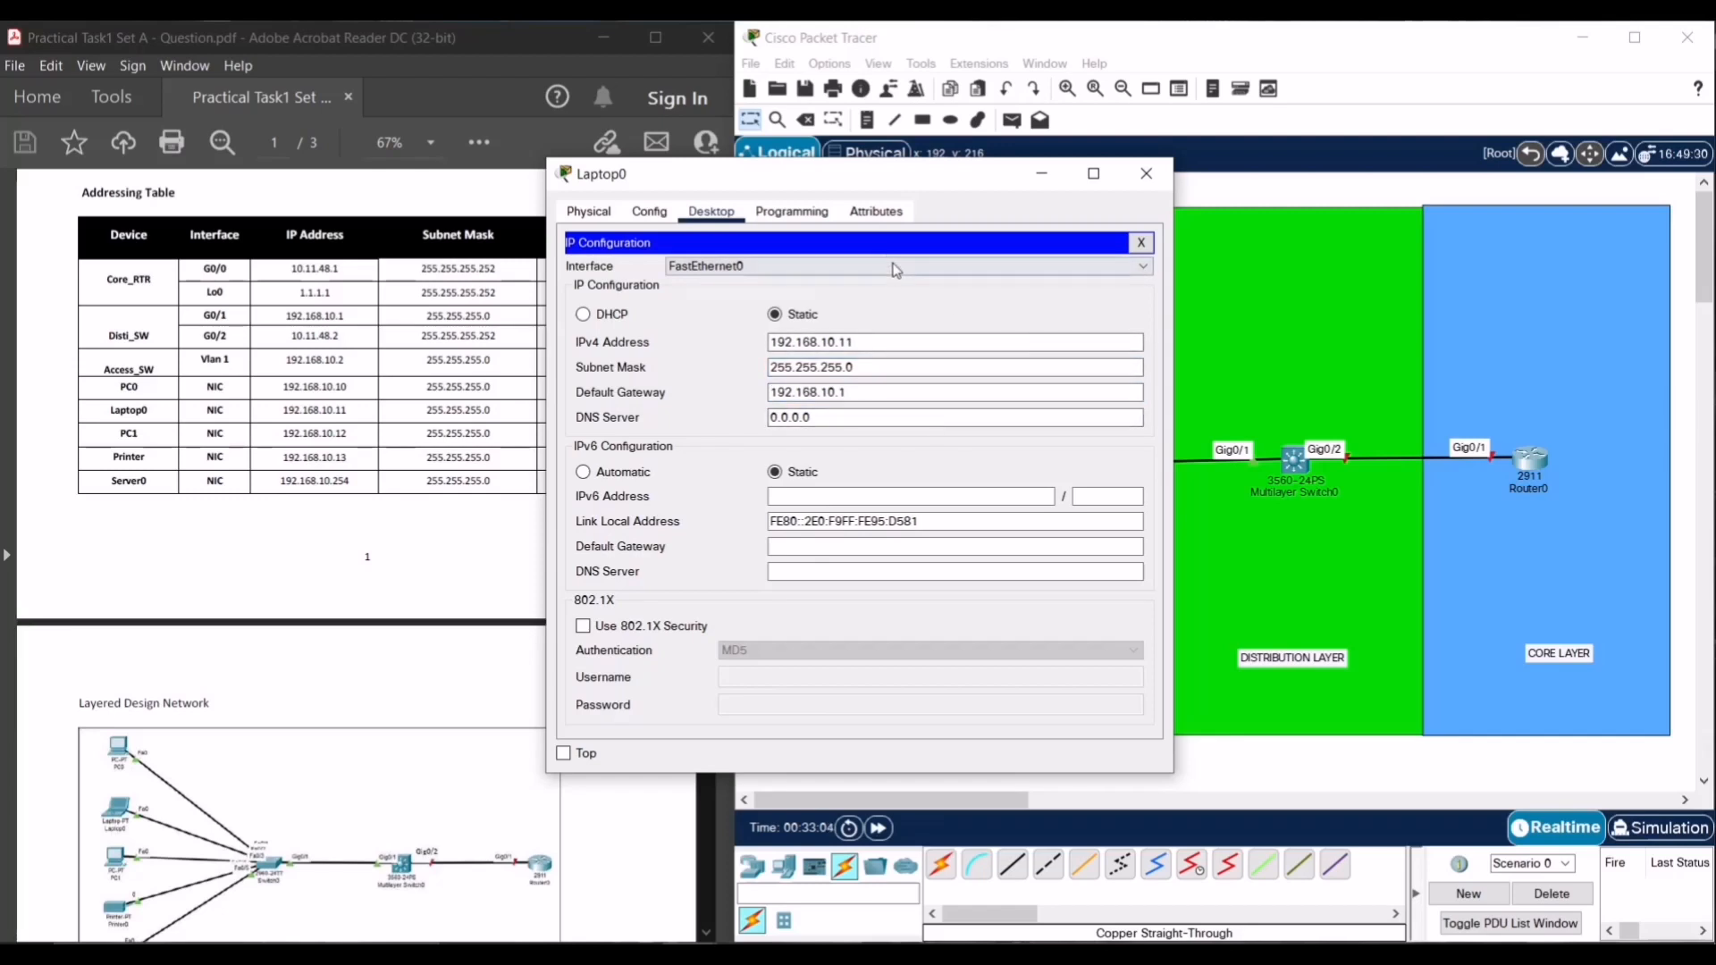
drag(884, 184, 1096, 195)
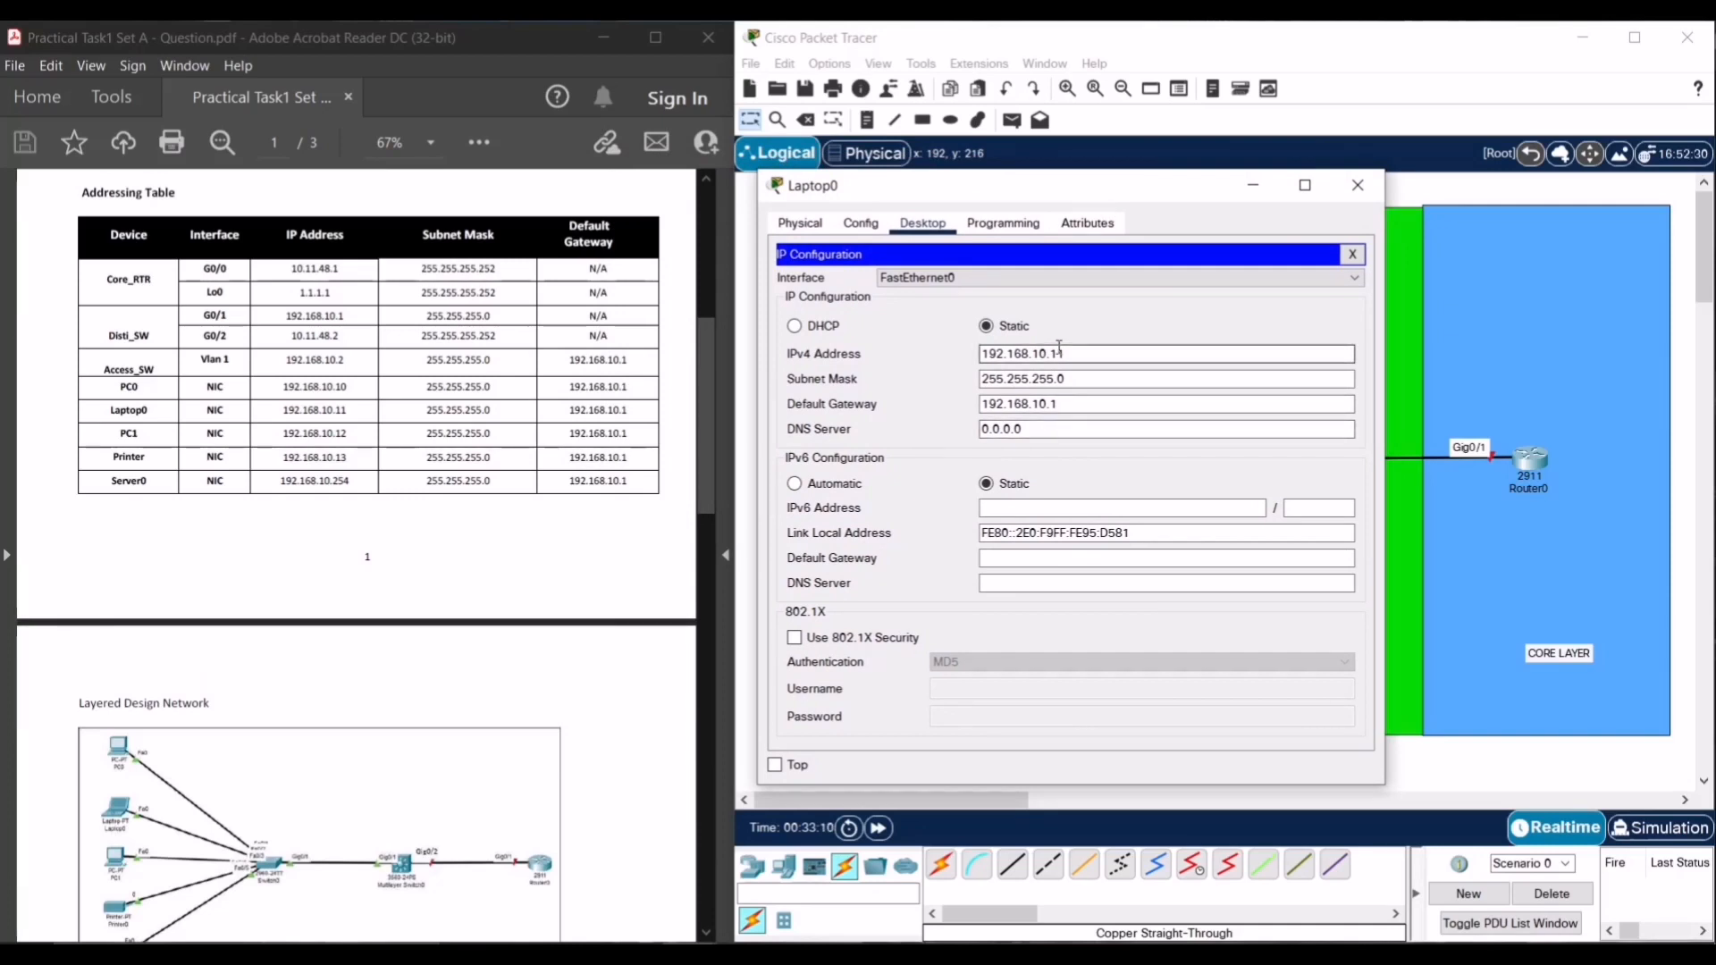
click(1358, 186)
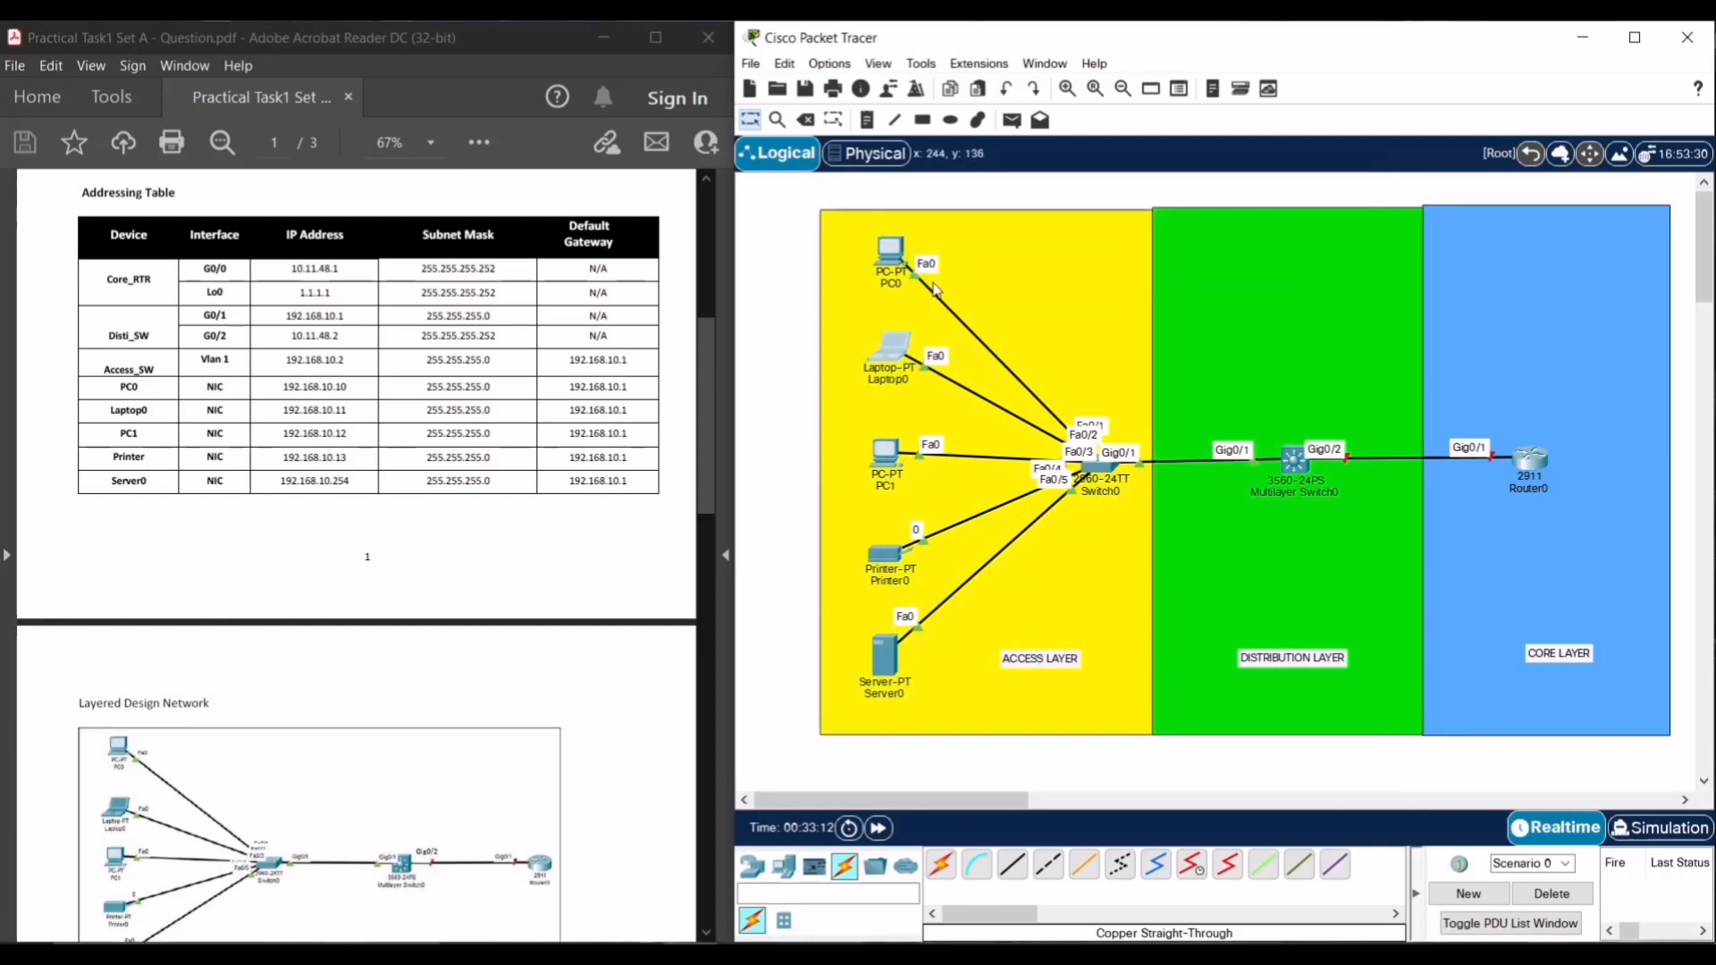
- Reopen PC0's IP Configuration to verify its addressing against the table, then close it
click(892, 278)
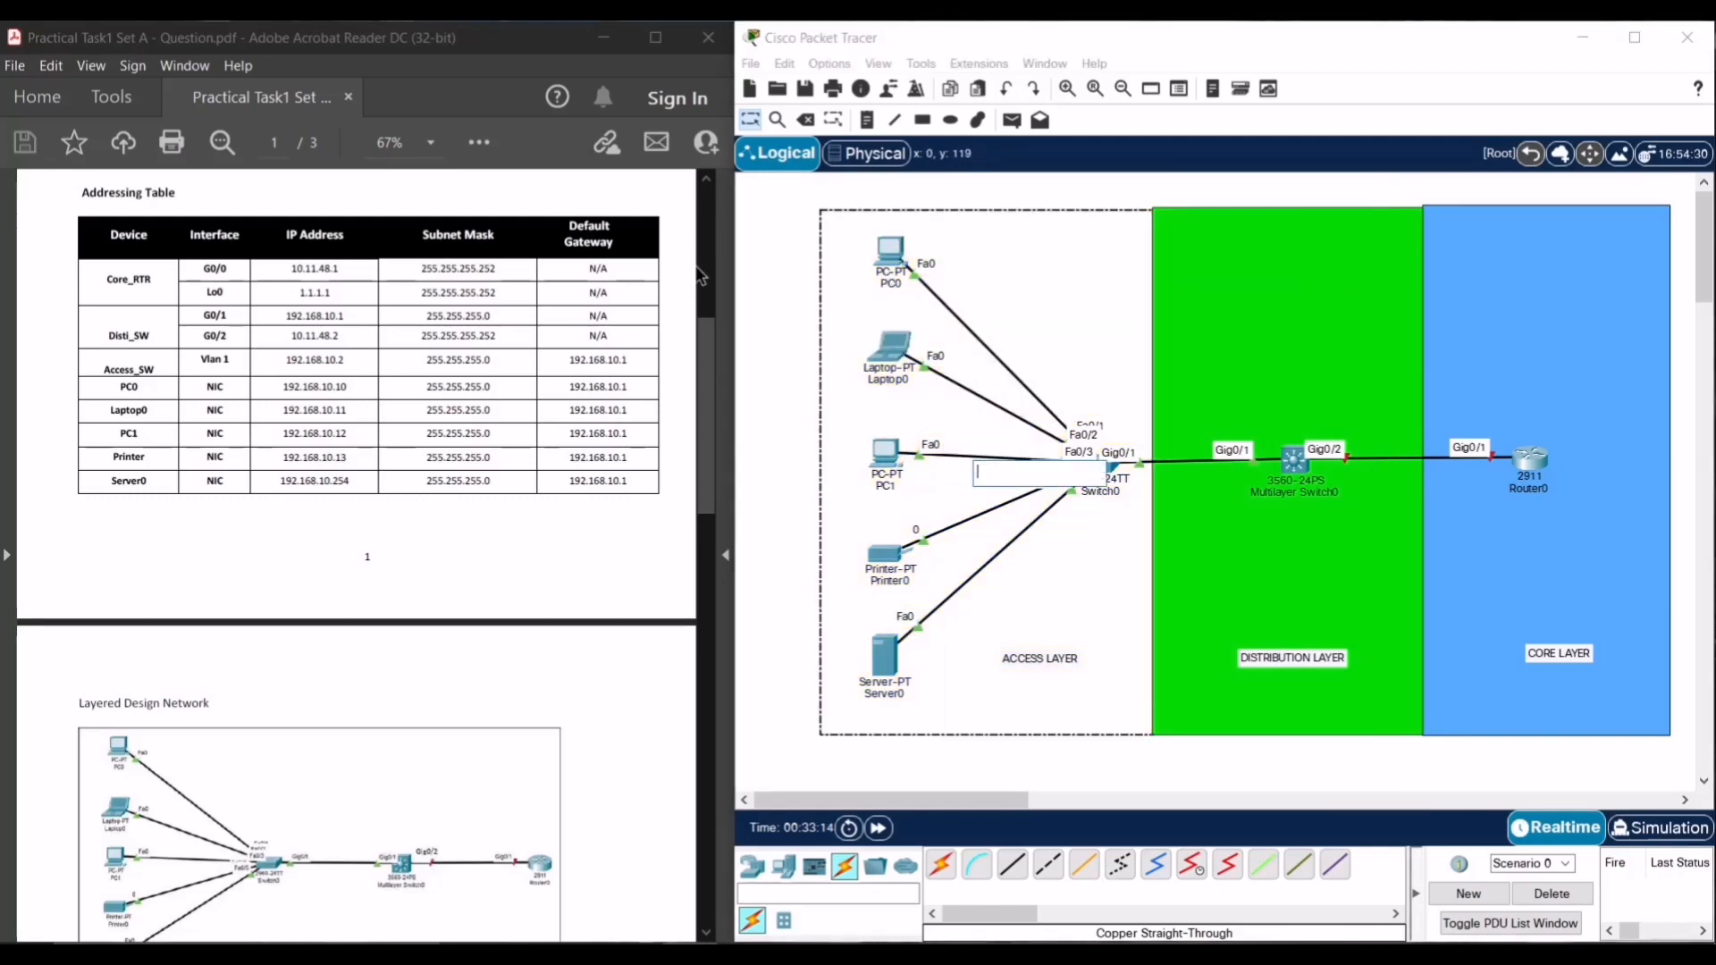
click(772, 299)
click(893, 261)
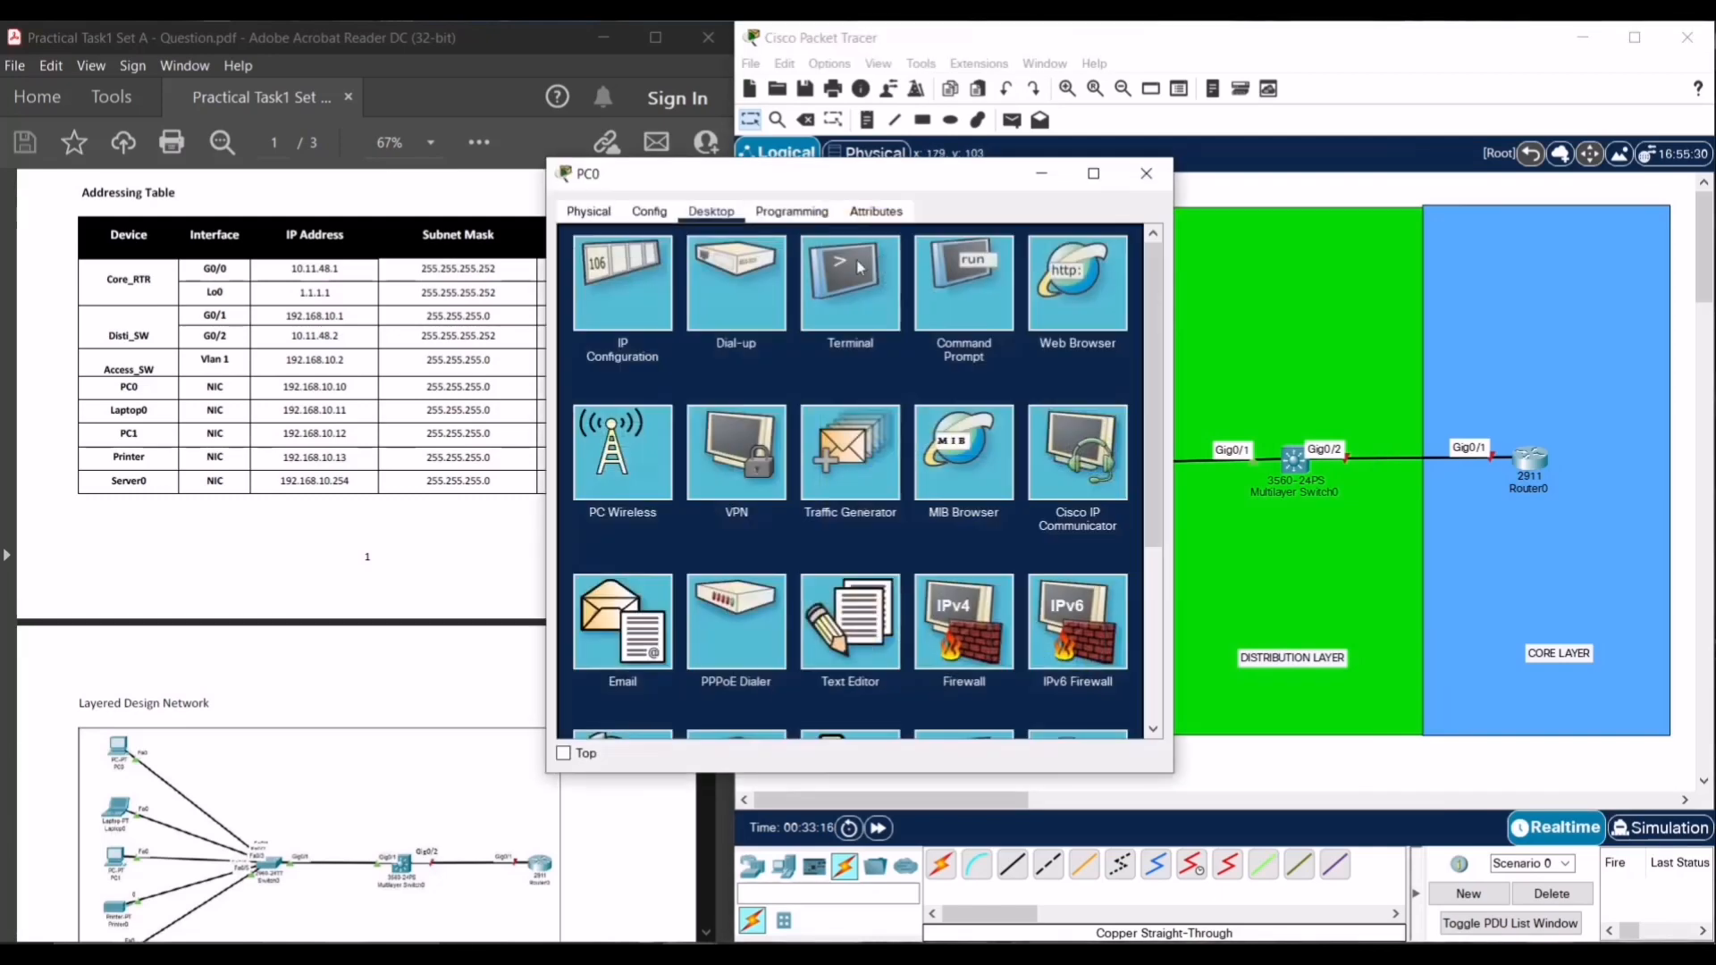
click(622, 282)
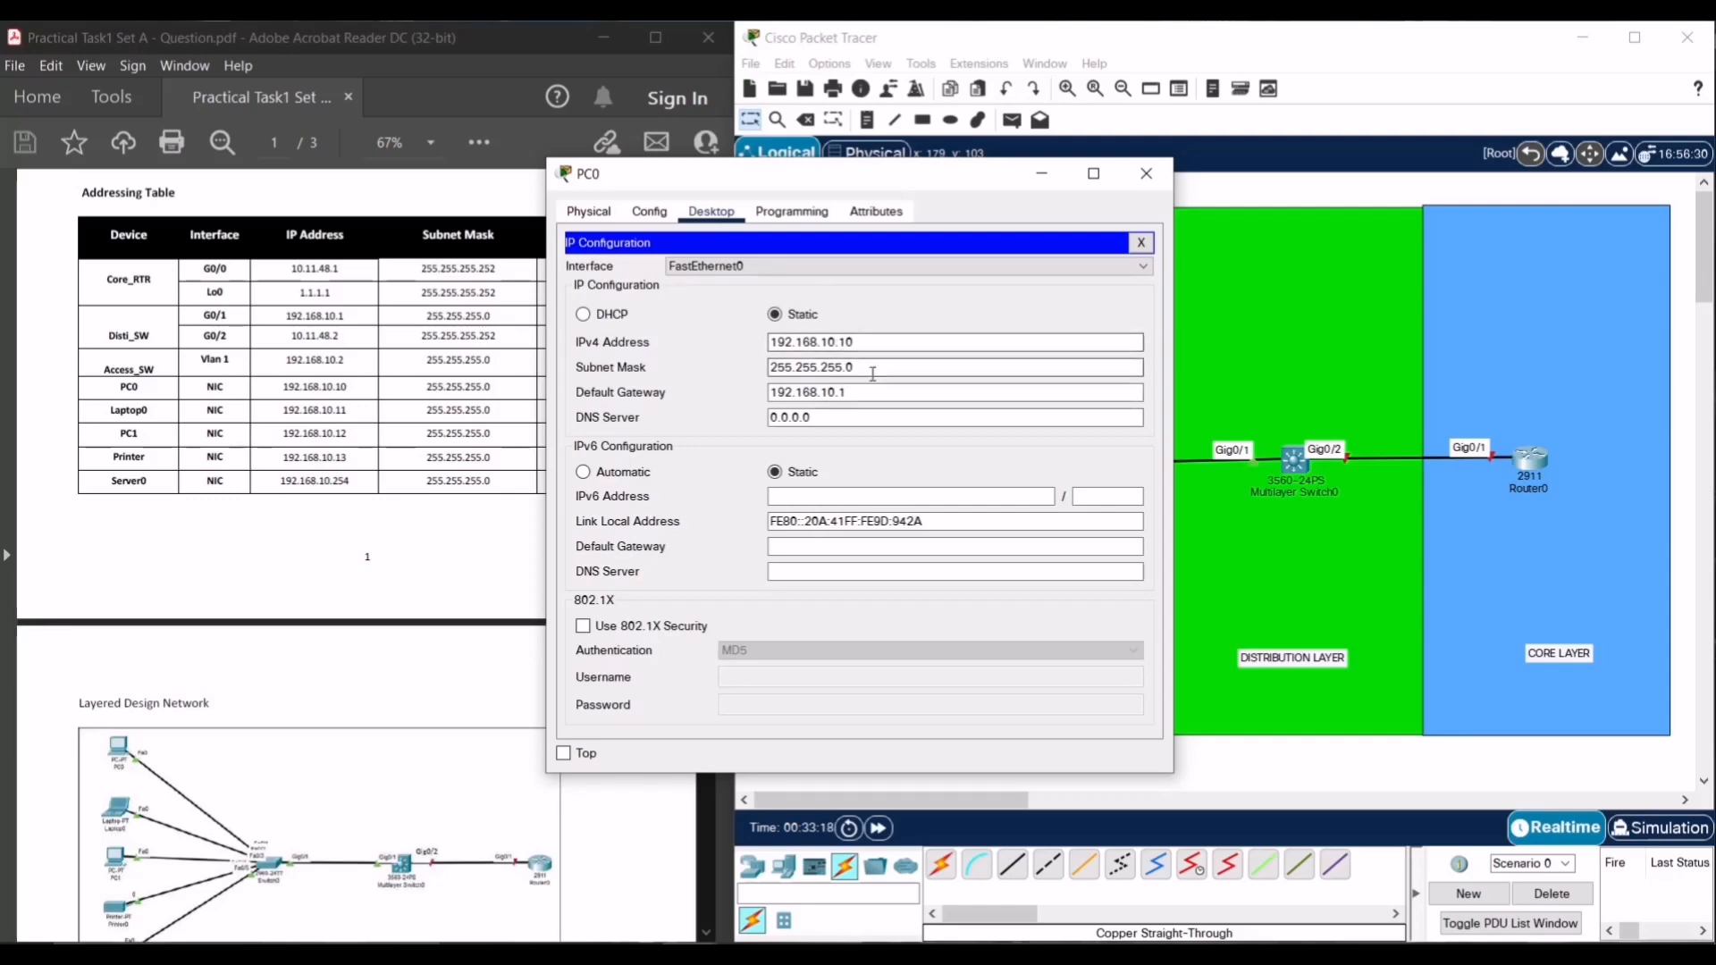
drag(898, 183, 1115, 189)
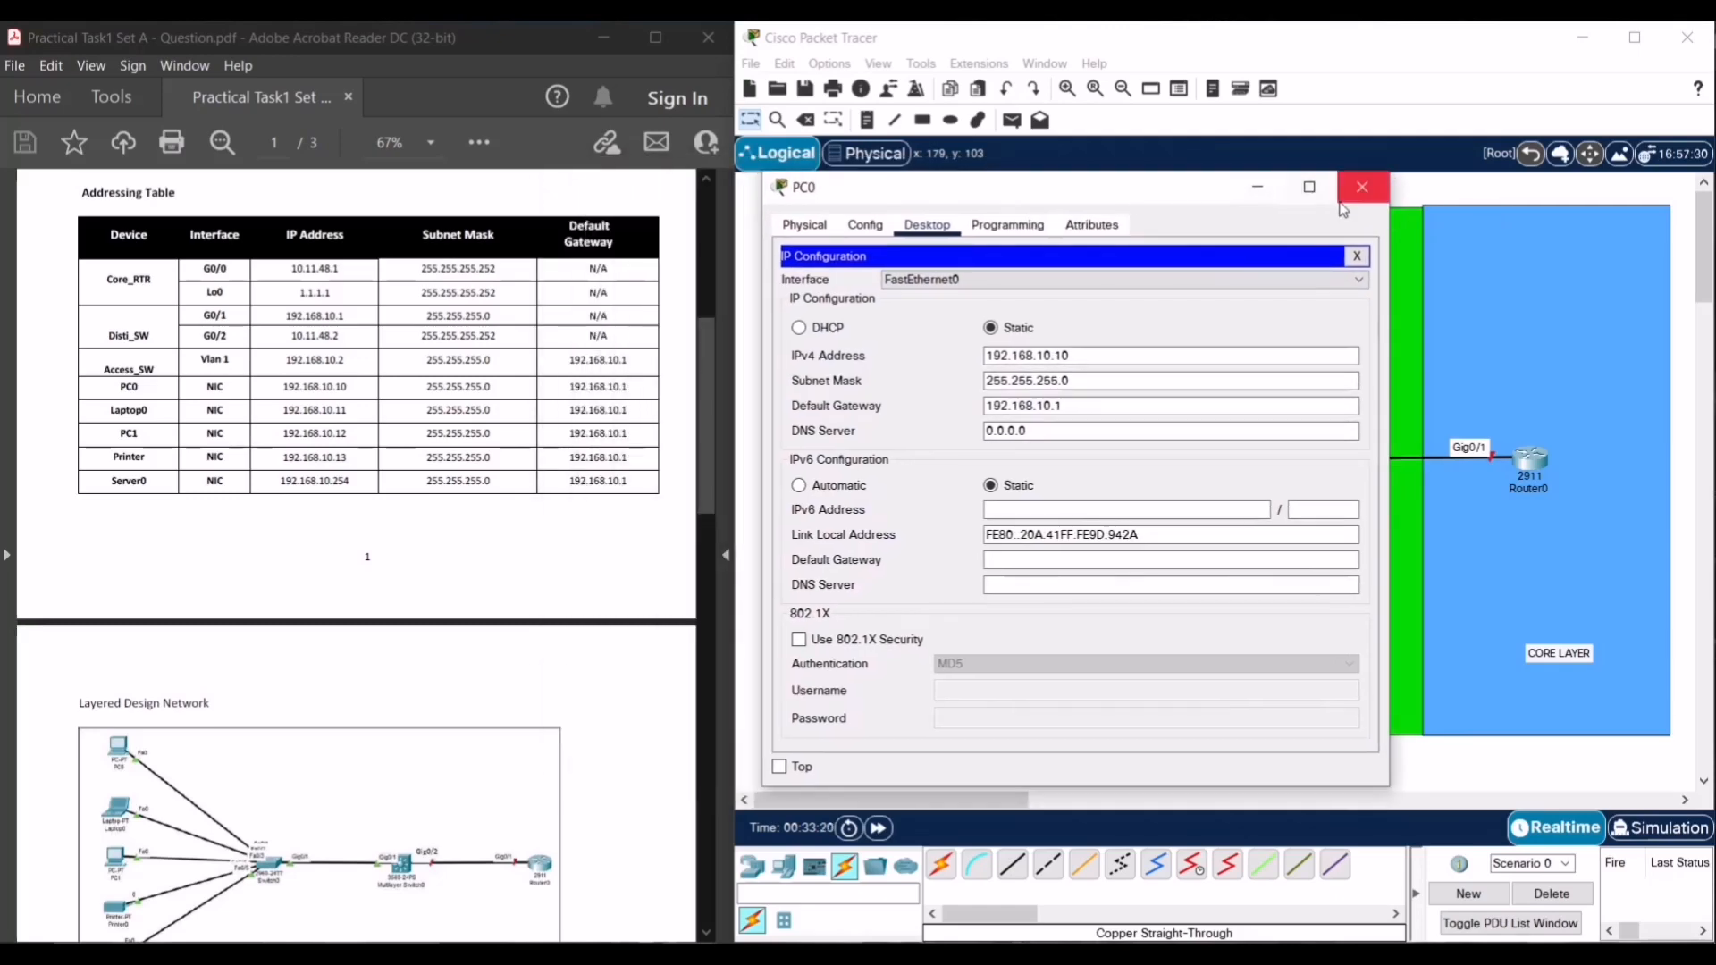
click(1344, 202)
- Give PC1 IP 192.168.10.12, mask 255.255.255.0 and gateway 192.168.10.1
click(895, 463)
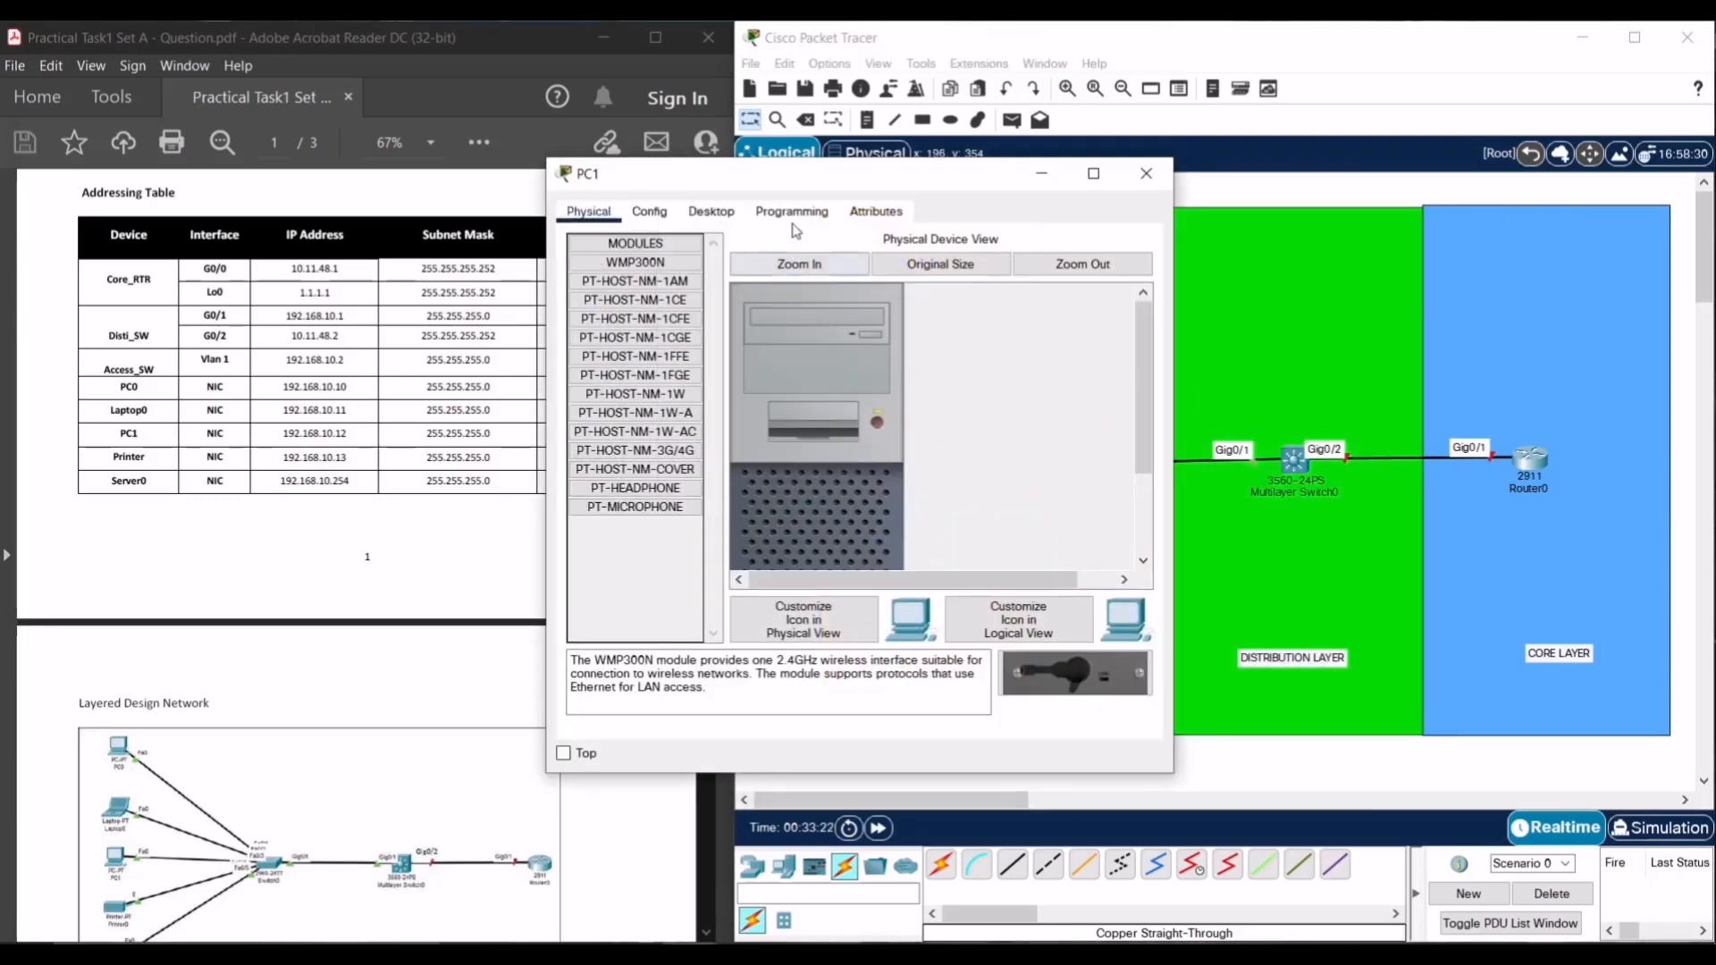
drag(814, 179, 1212, 212)
click(1109, 244)
click(1028, 323)
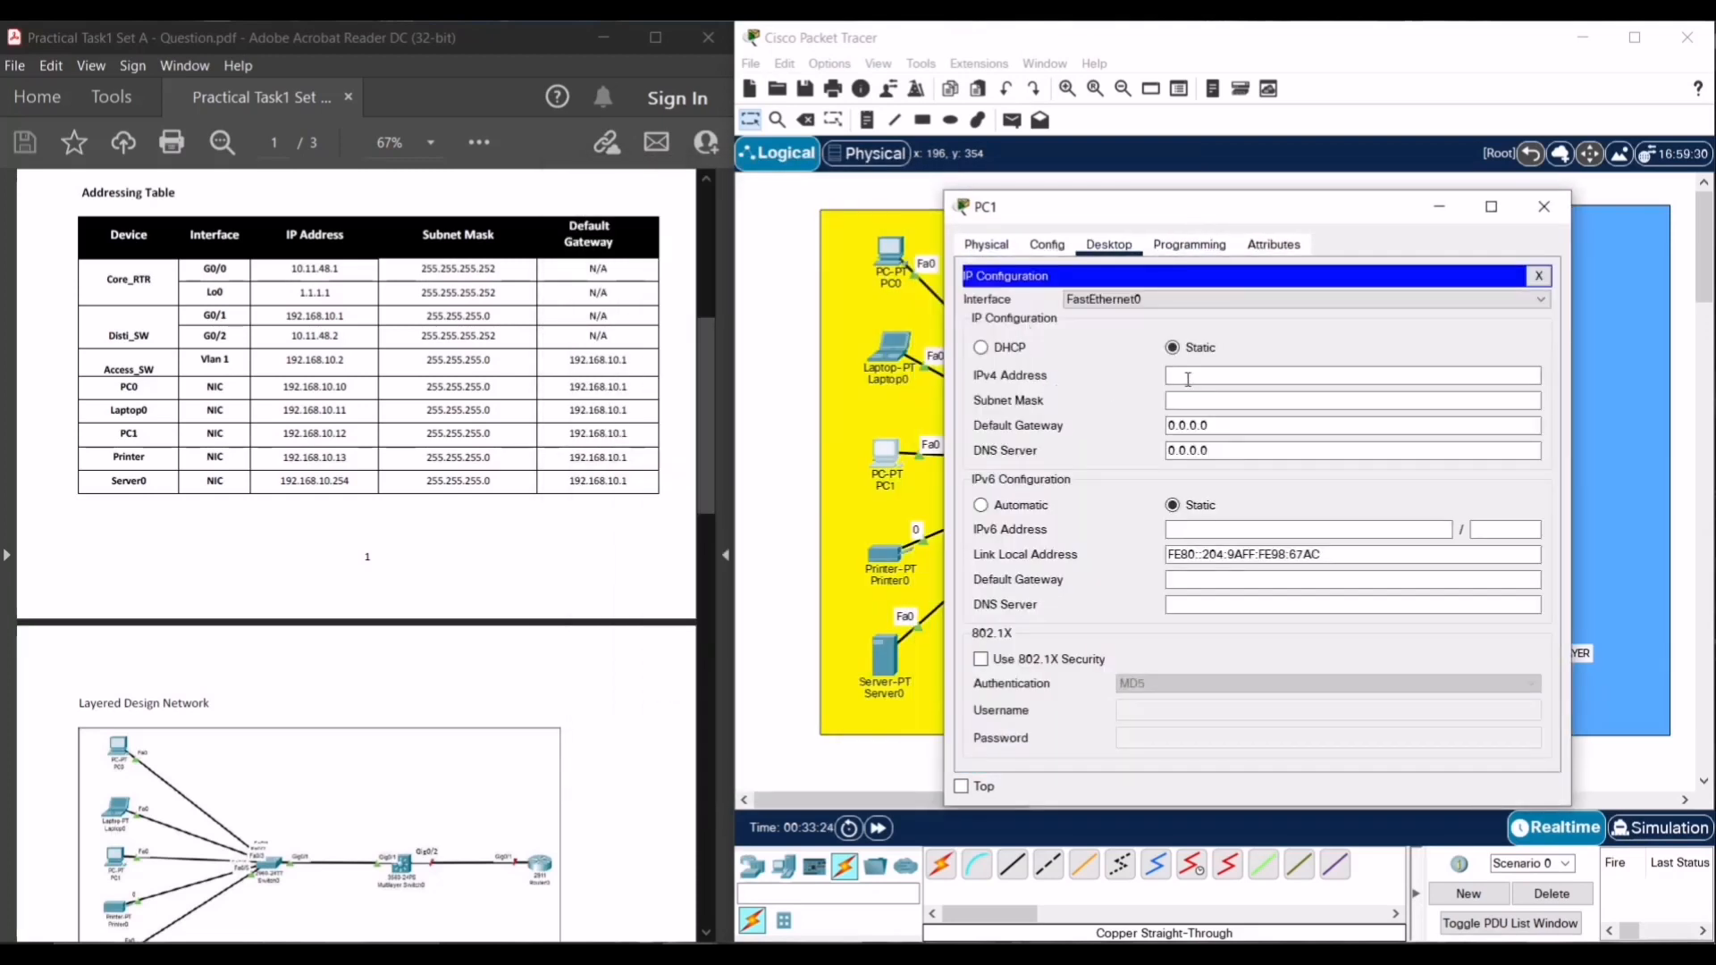
click(1188, 379)
text(192.168.10.1)
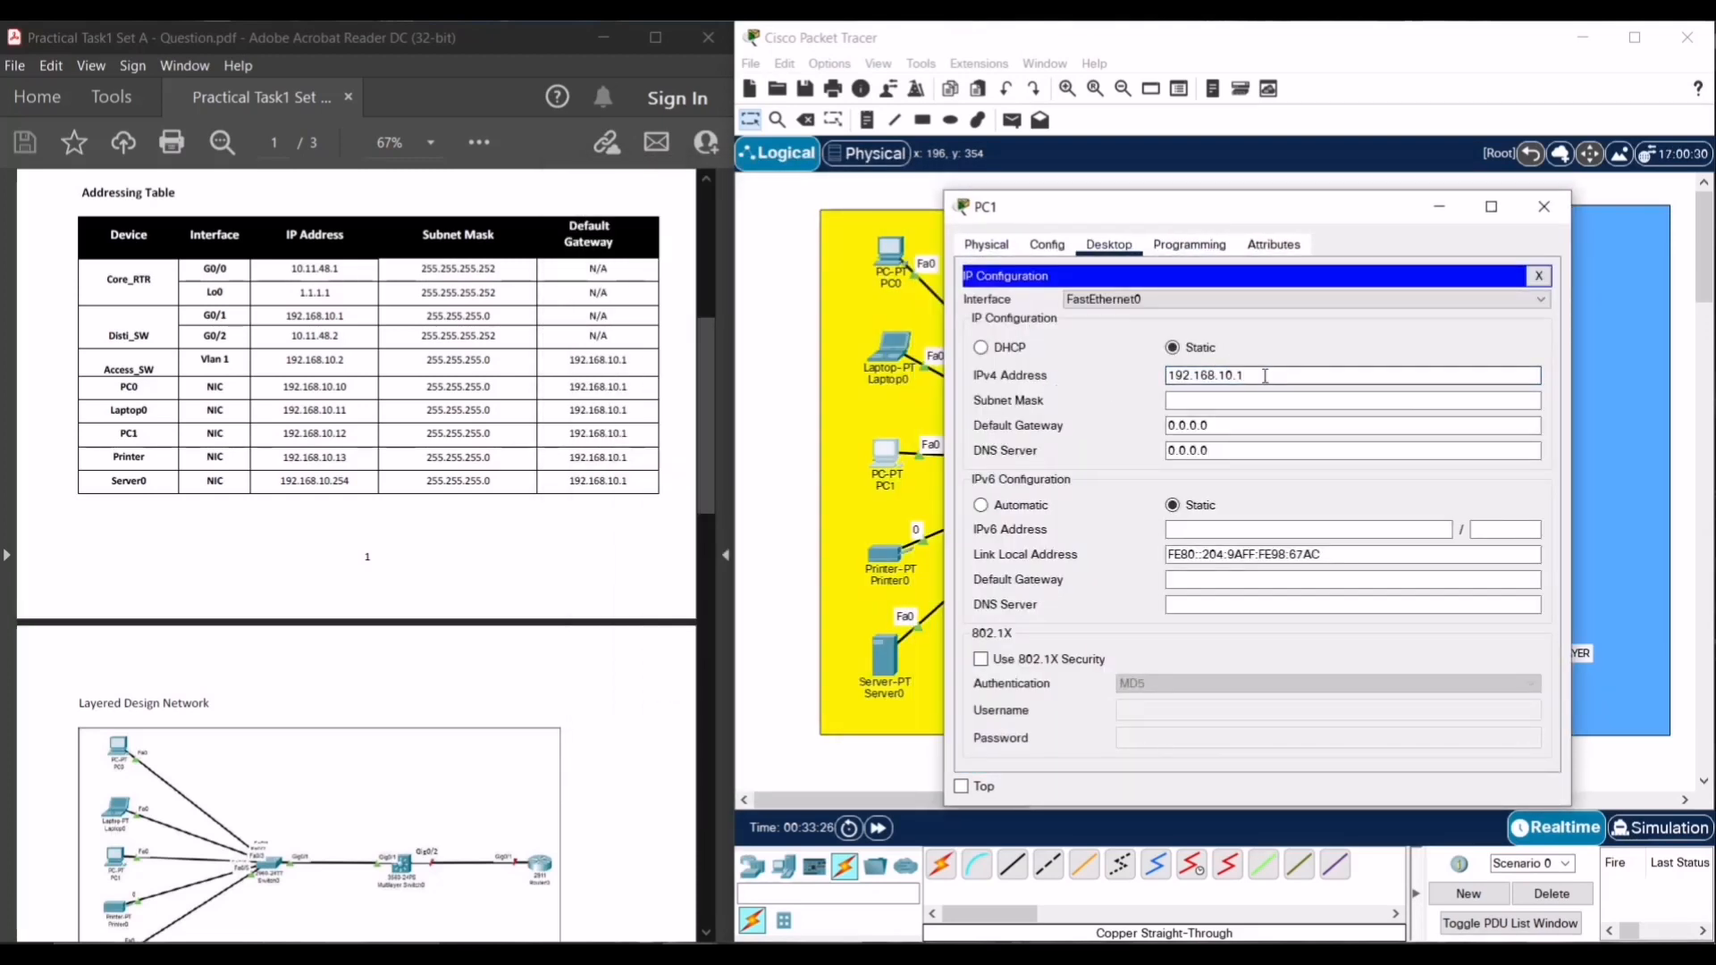
text(2)
click(1275, 401)
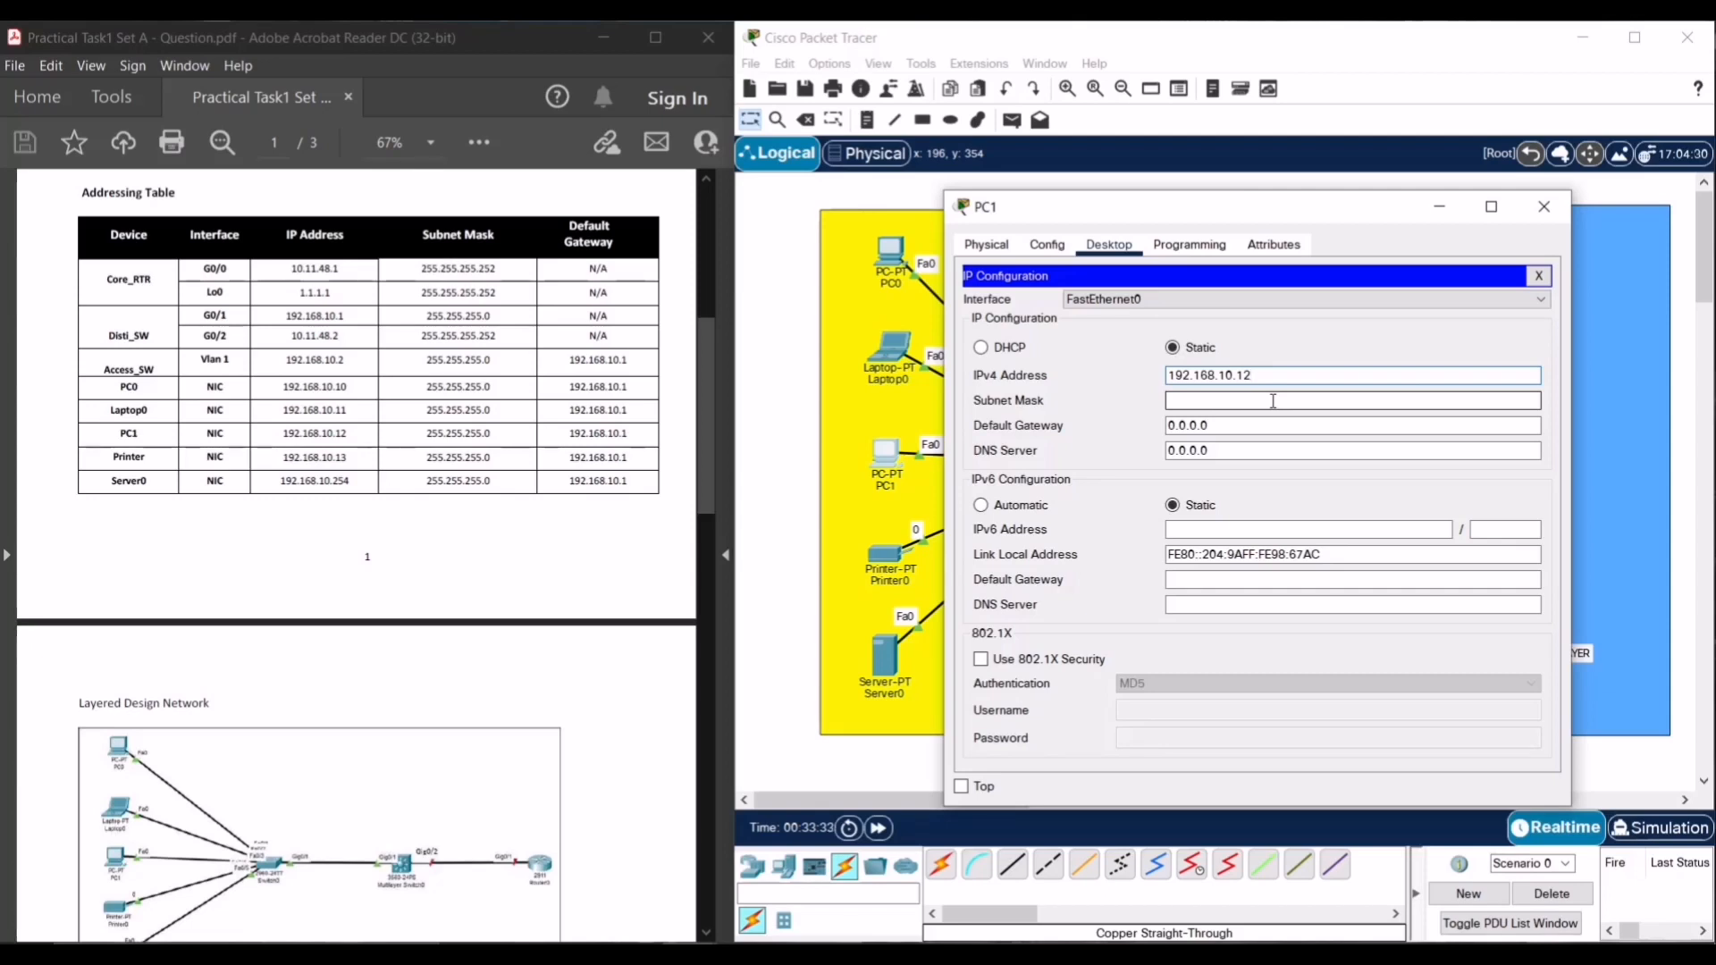
click(1274, 401)
drag(1203, 426, 1079, 432)
text(192.168.10.1)
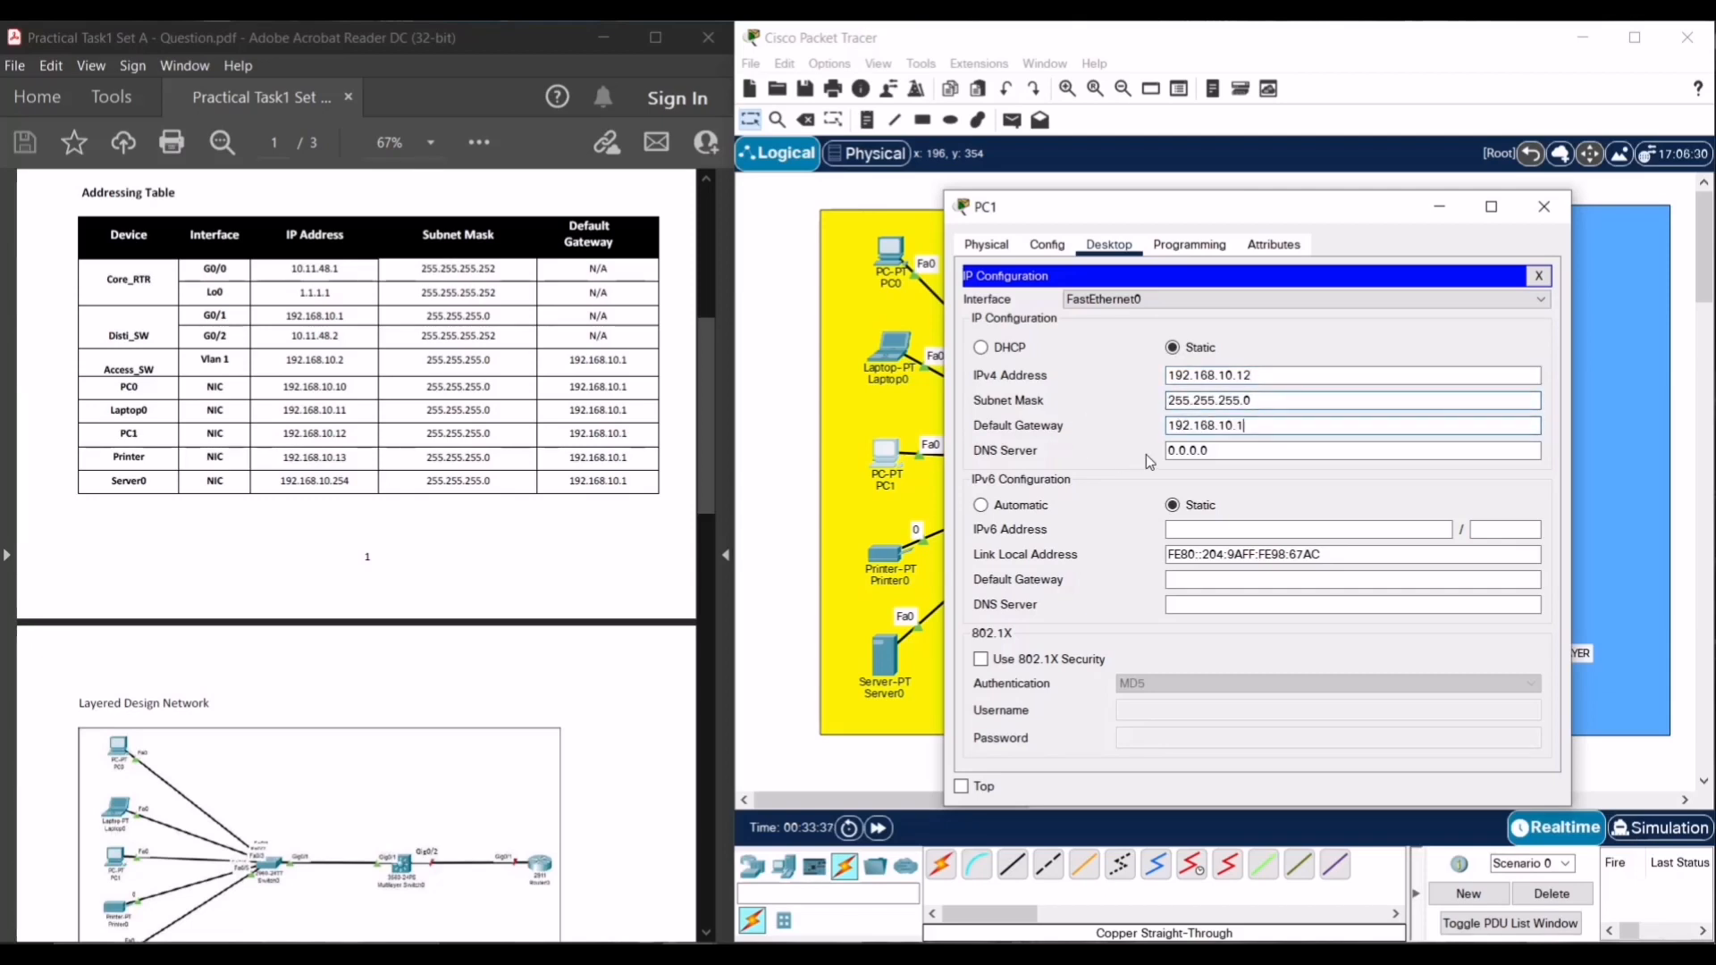
click(1217, 449)
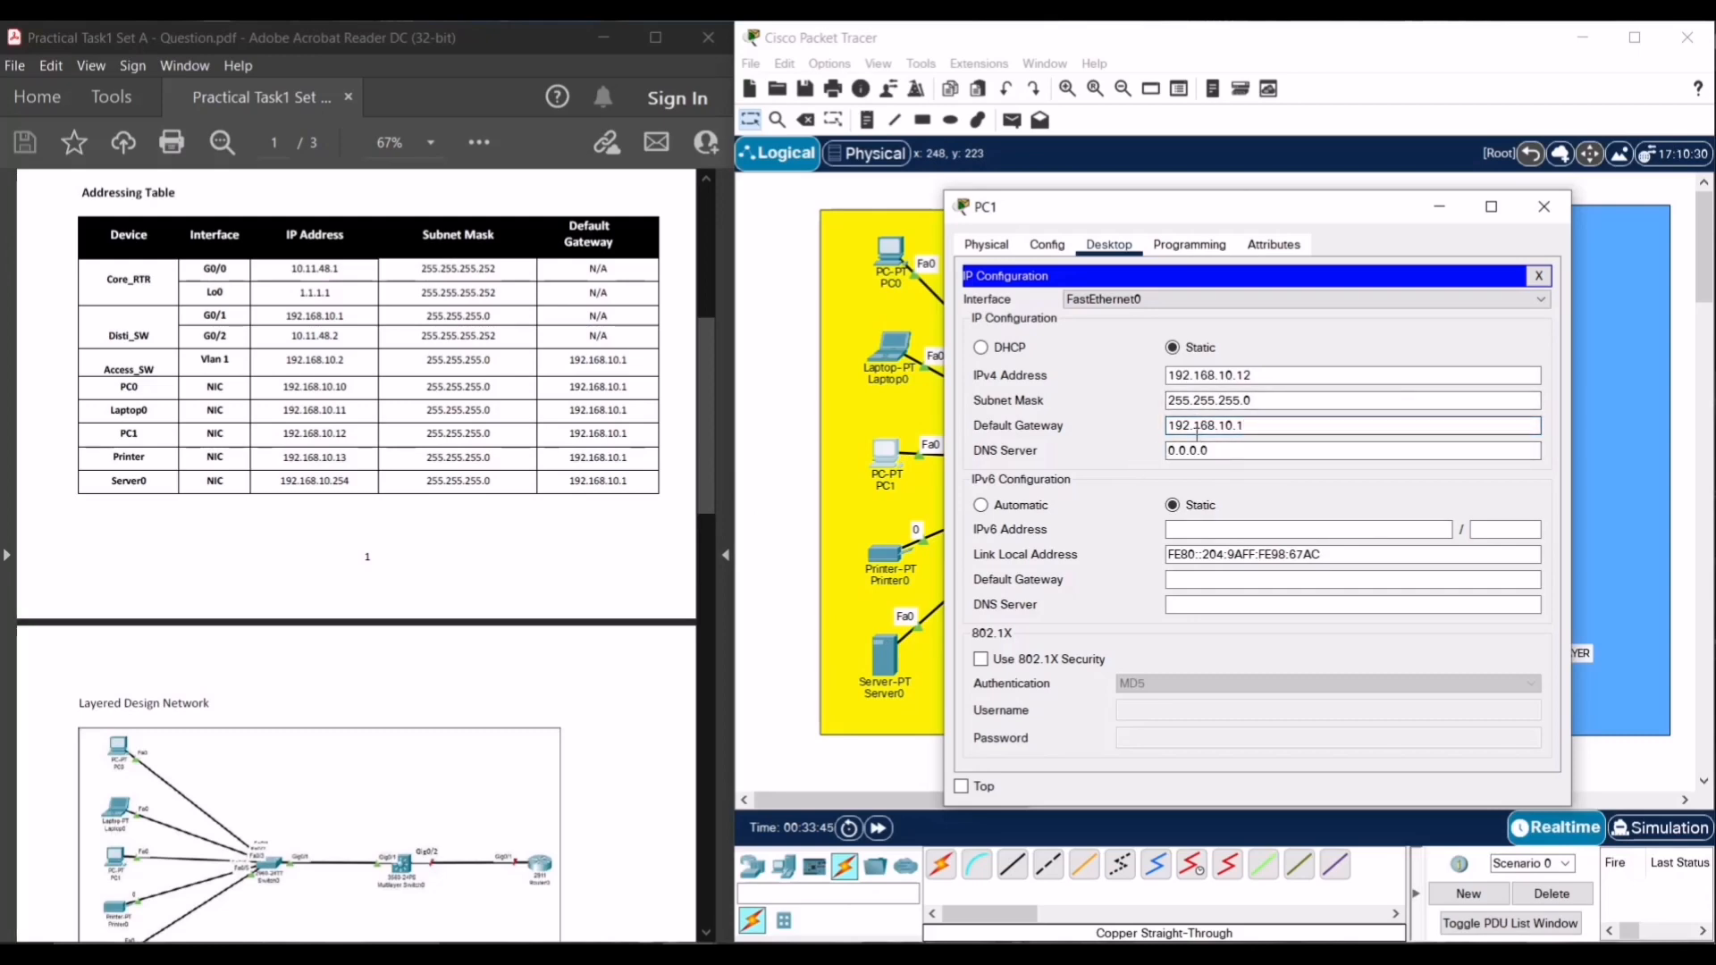
- Close PC1 and give Printer0's FastEthernet0 IP 192.168.10.13 with mask 255.255.255.0
click(1538, 275)
click(1544, 206)
click(890, 563)
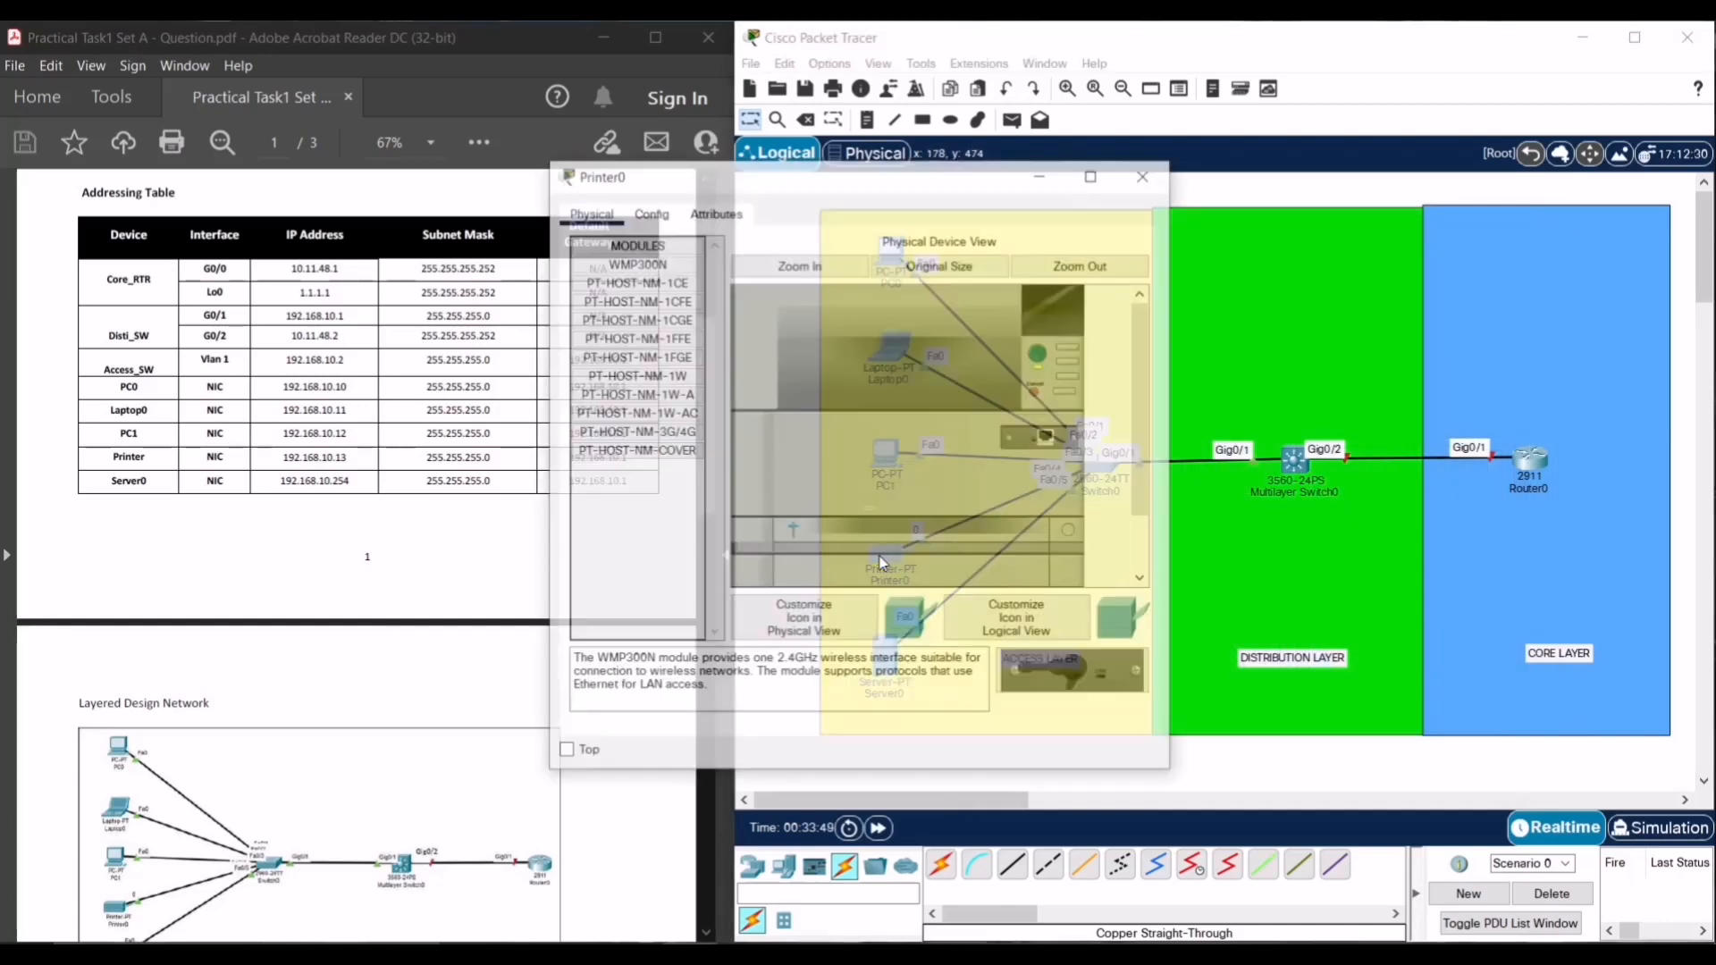
click(713, 212)
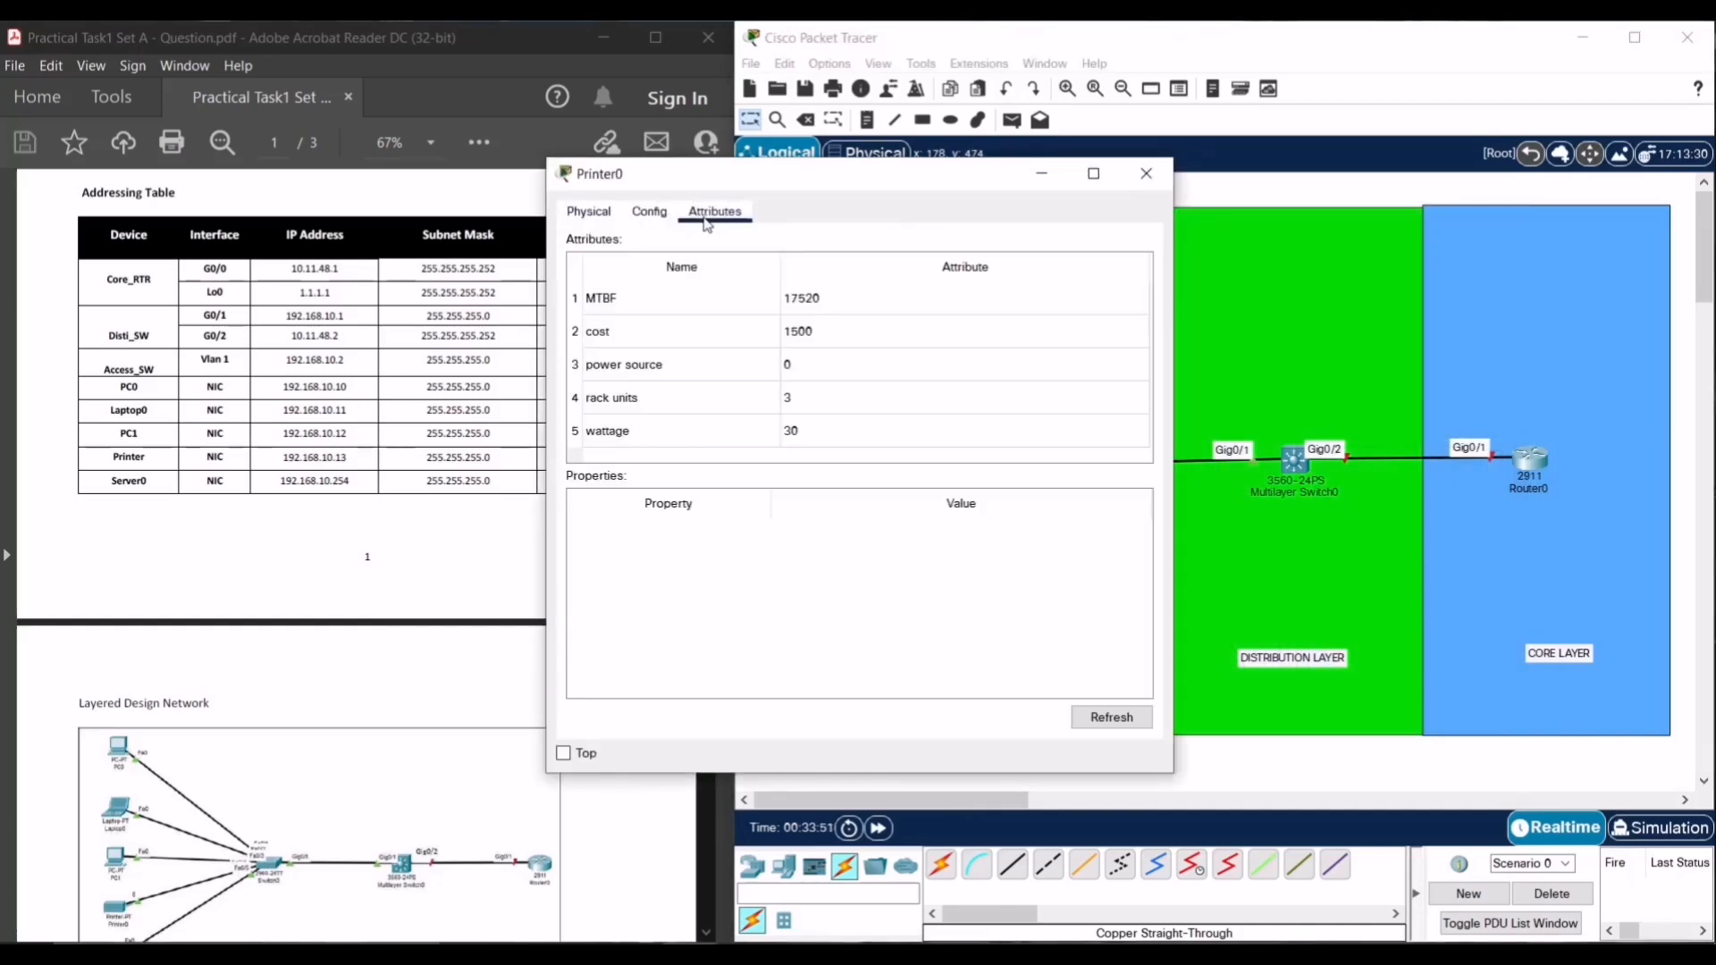
click(650, 212)
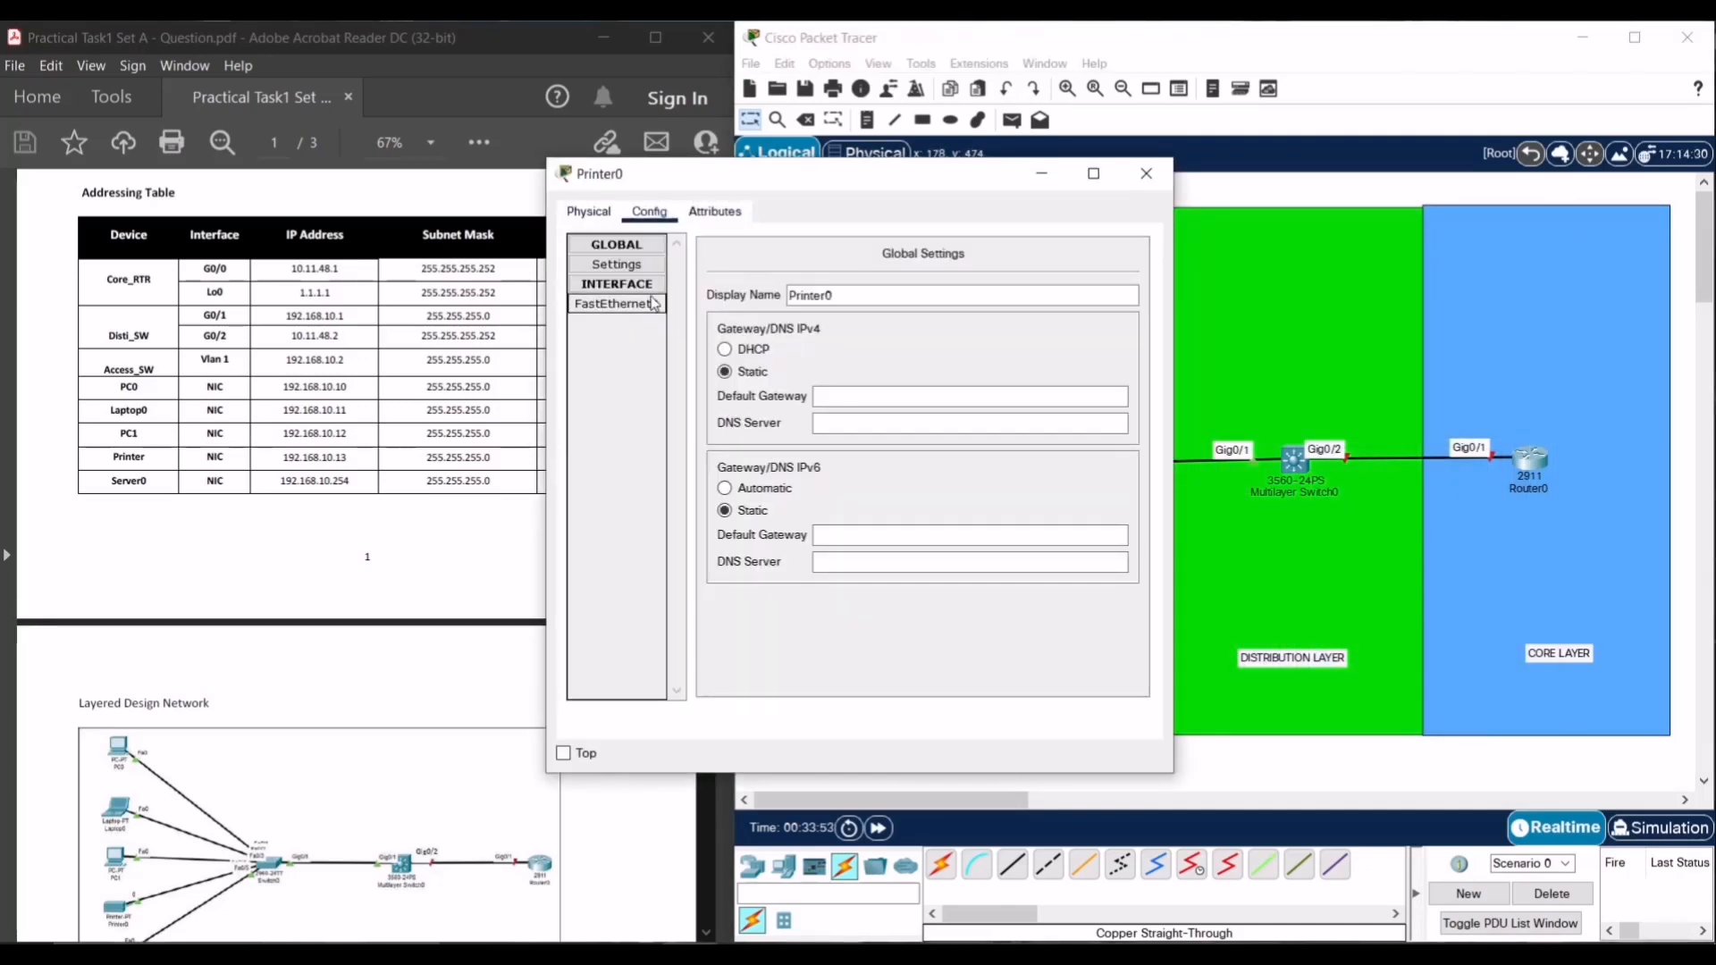
click(849, 395)
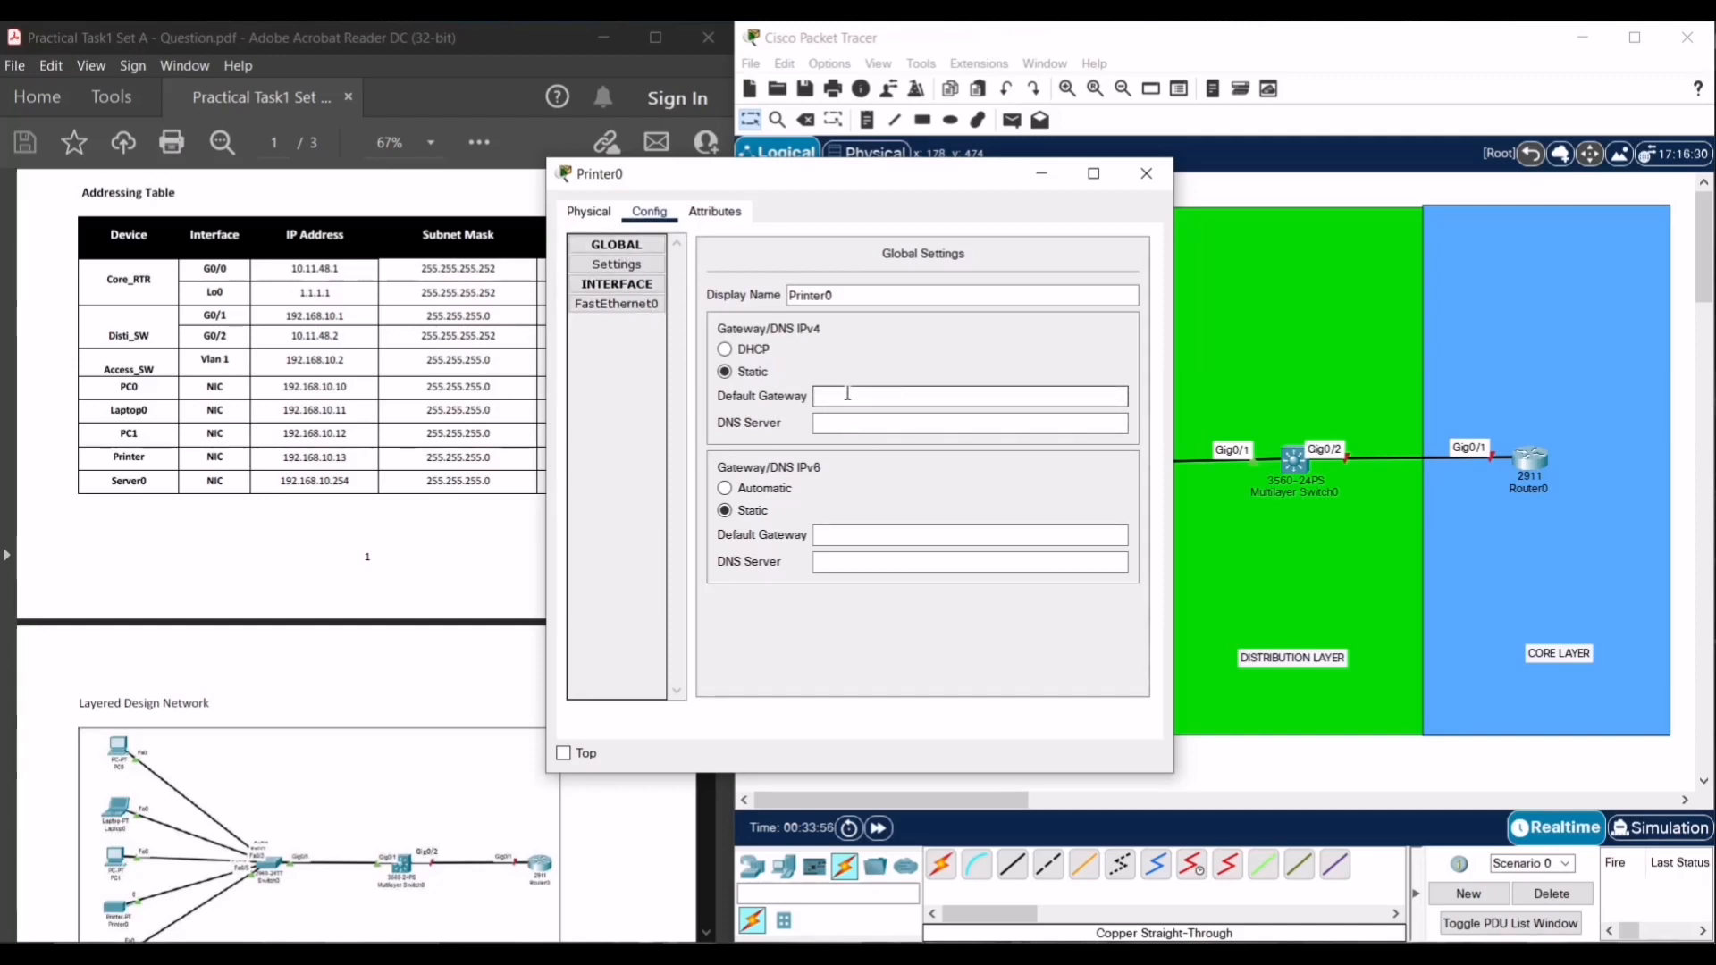
click(579, 309)
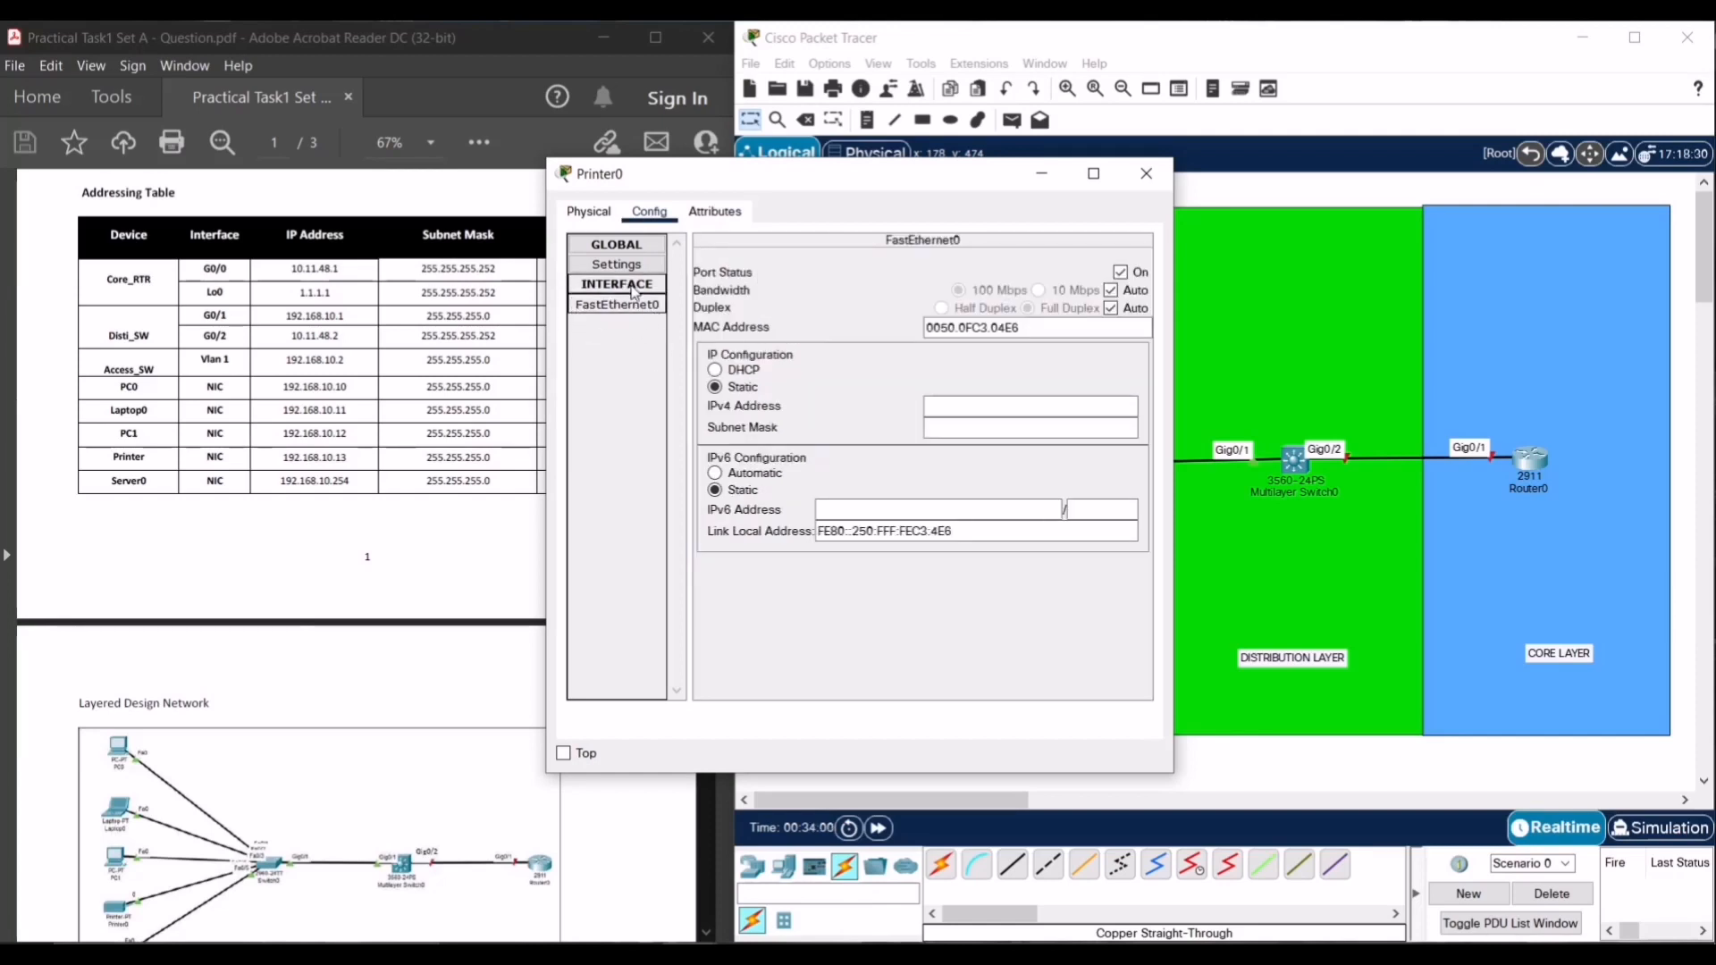
click(978, 404)
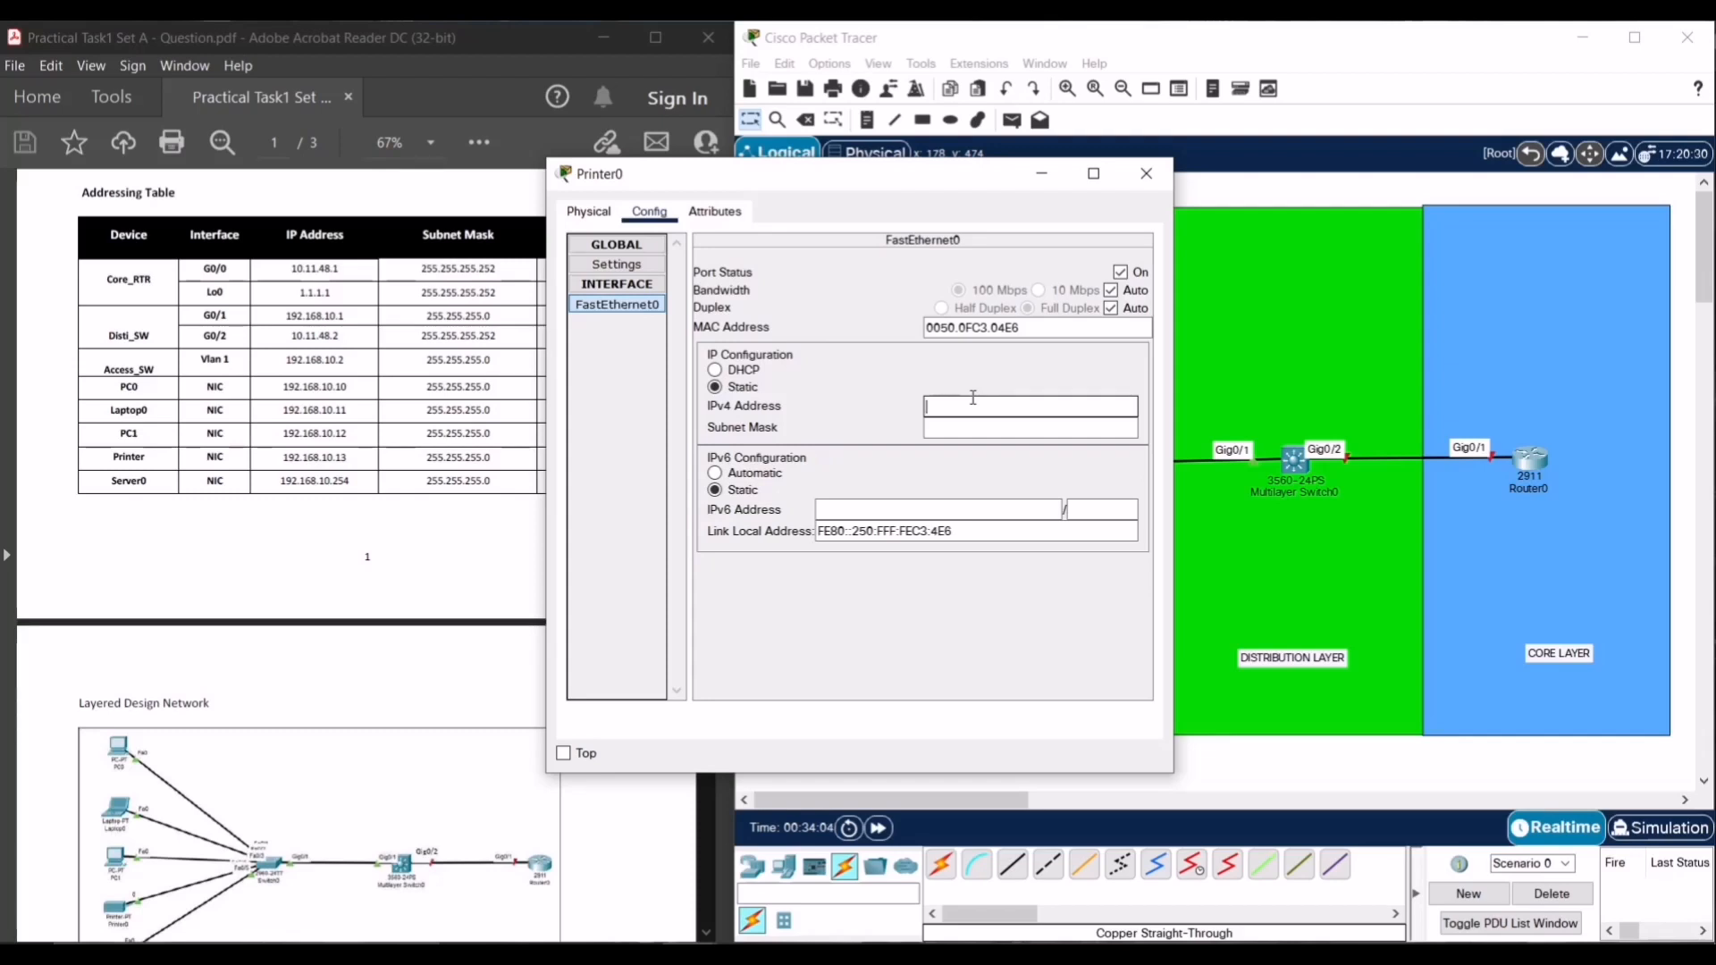
text(192.168.10.1)
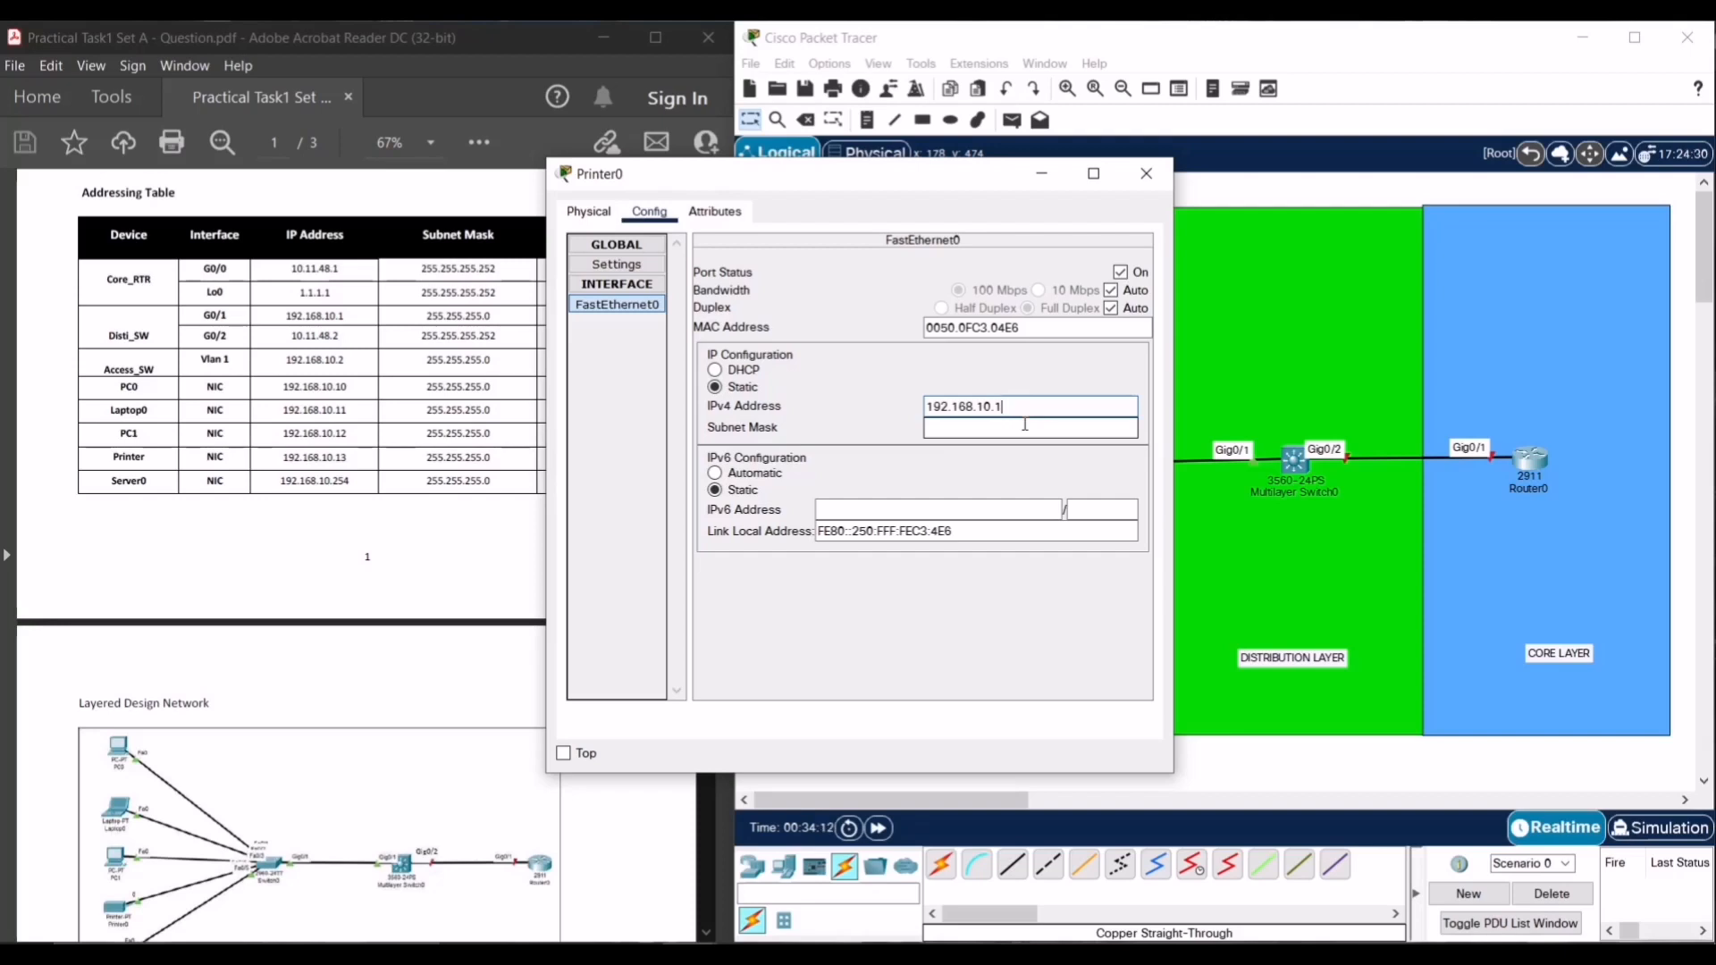
text(3)
click(1001, 427)
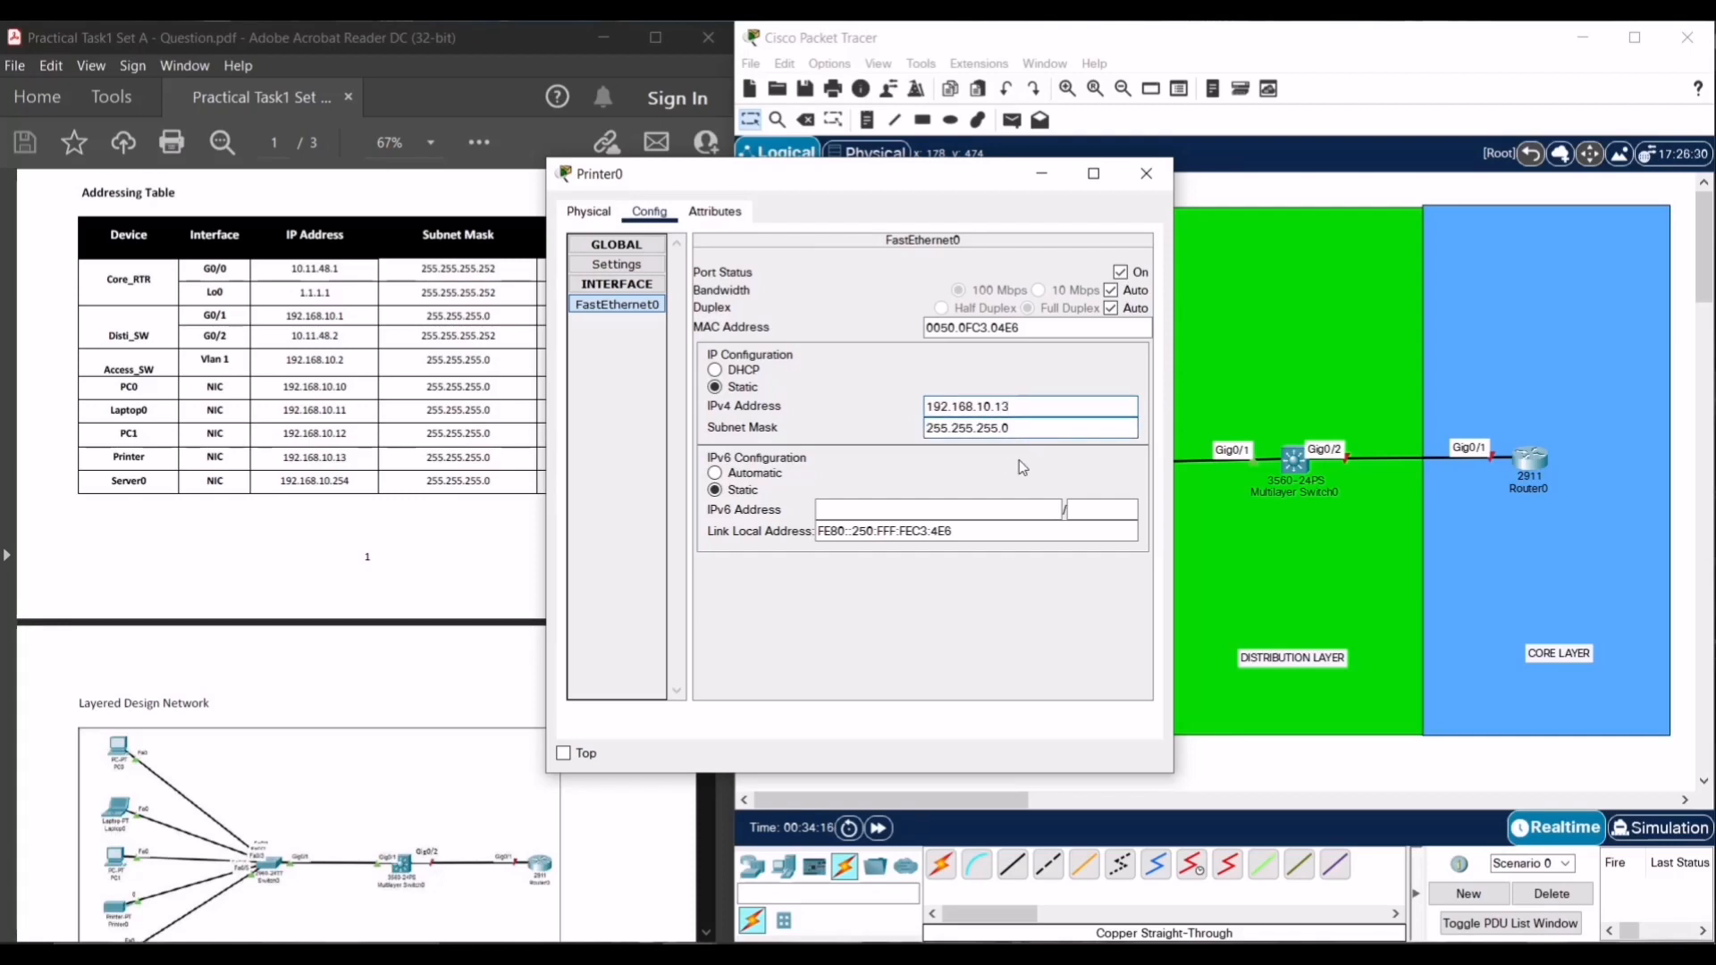
- Set Printer0's global default gateway to 192.168.10.1 and recheck its FastEthernet0 settings
click(629, 264)
click(865, 398)
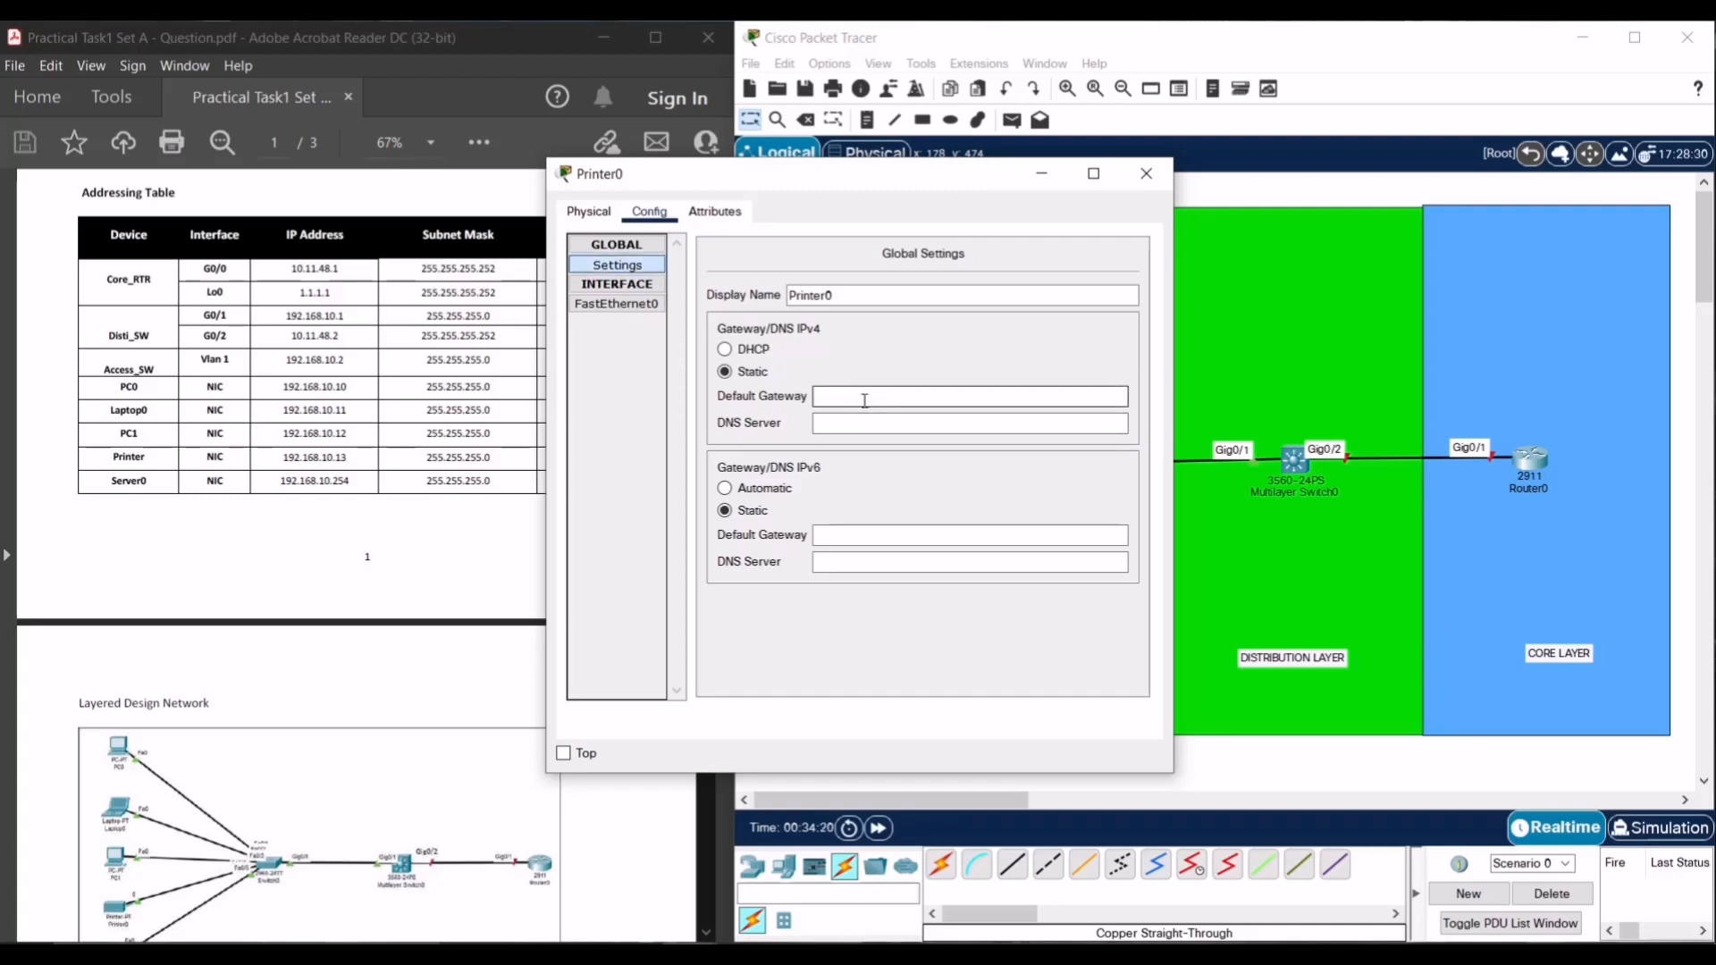
text(192.168.10.1)
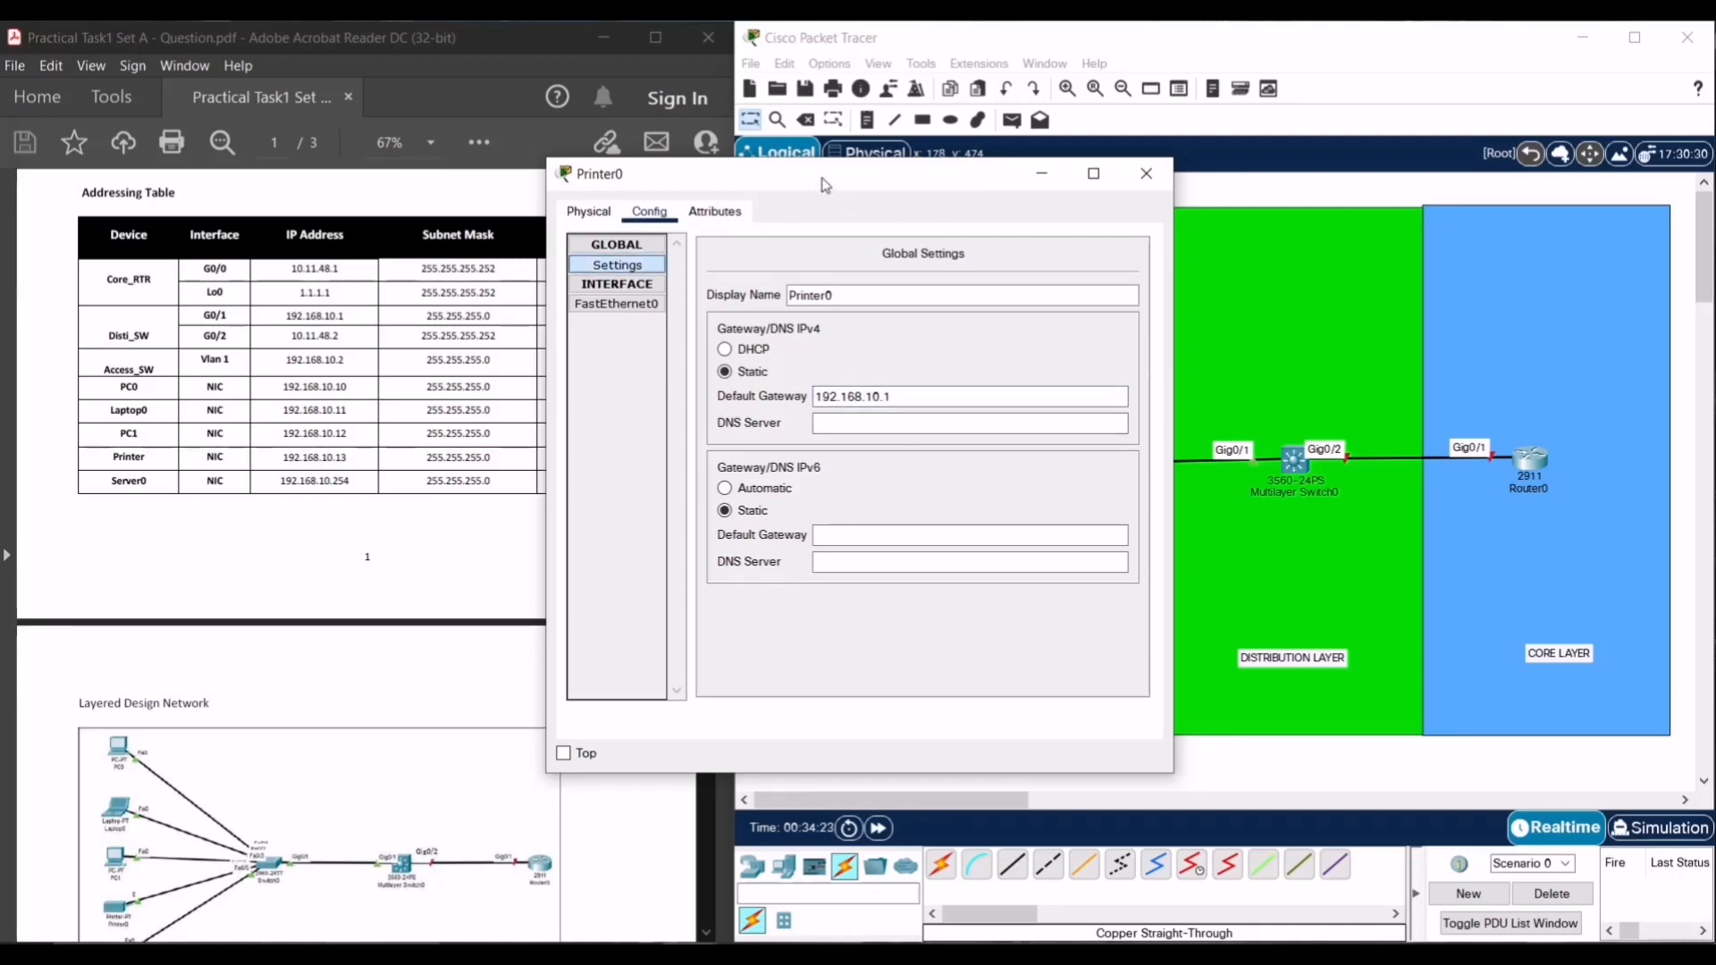
drag(827, 179, 1114, 201)
click(926, 330)
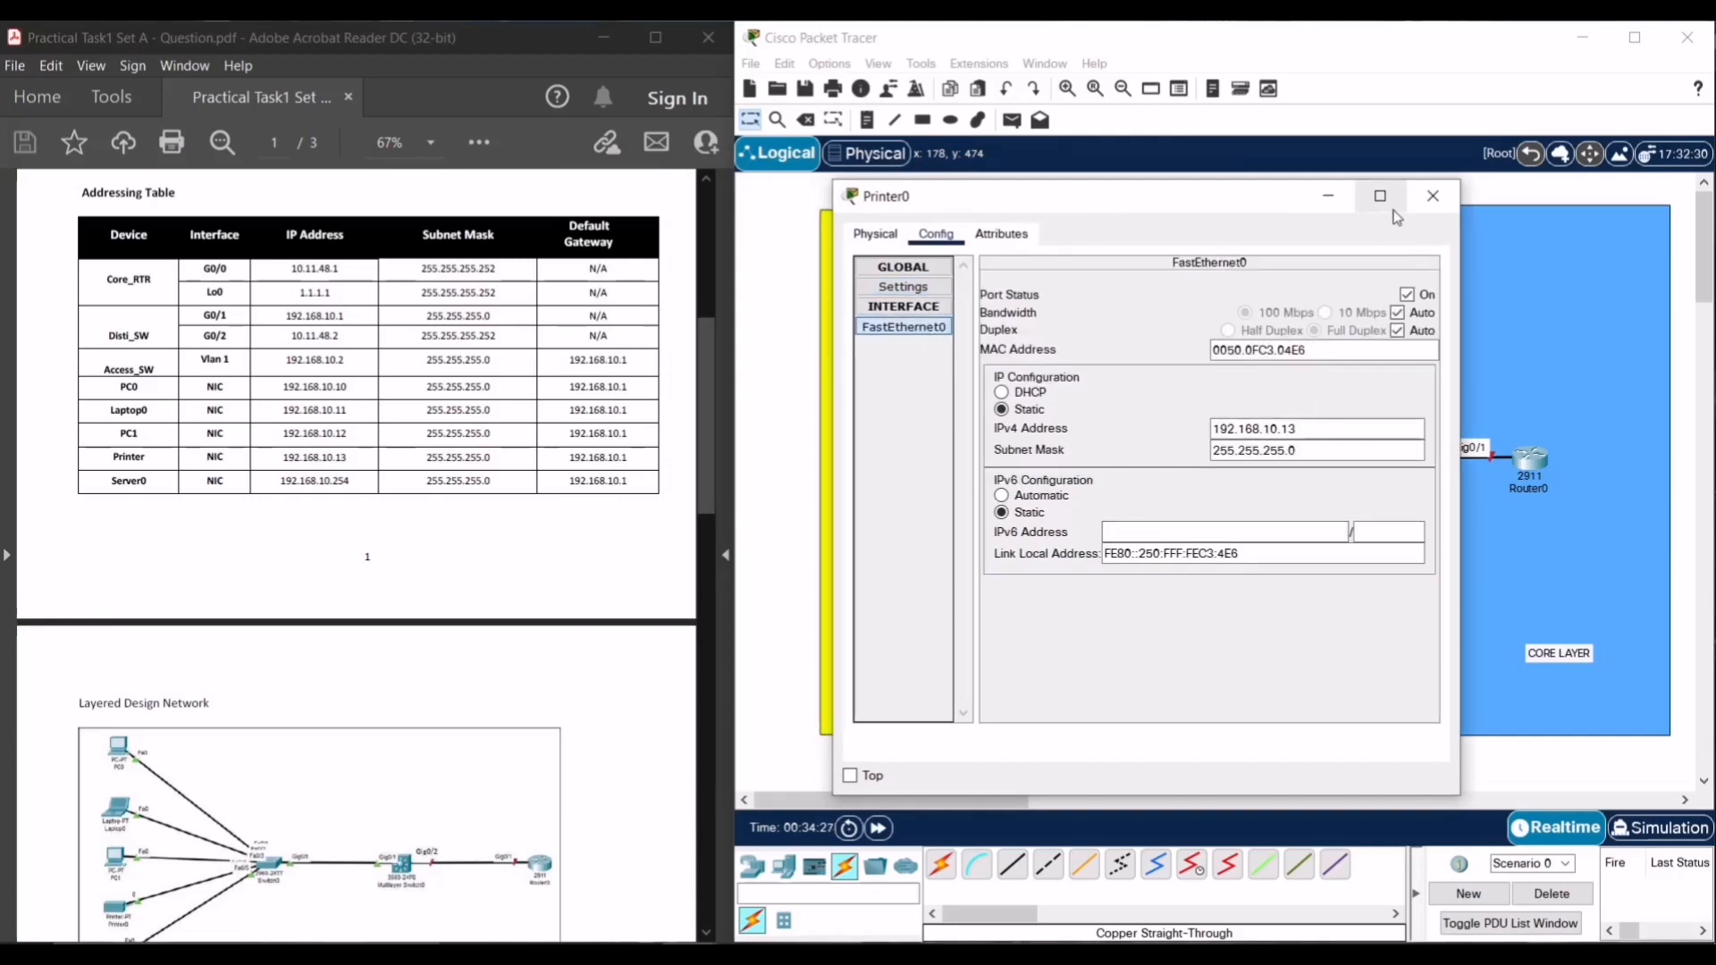
- Close Printer0 and enter IPv4 address 192.168.10.254 in Server0's IP Configuration
click(1433, 196)
click(890, 660)
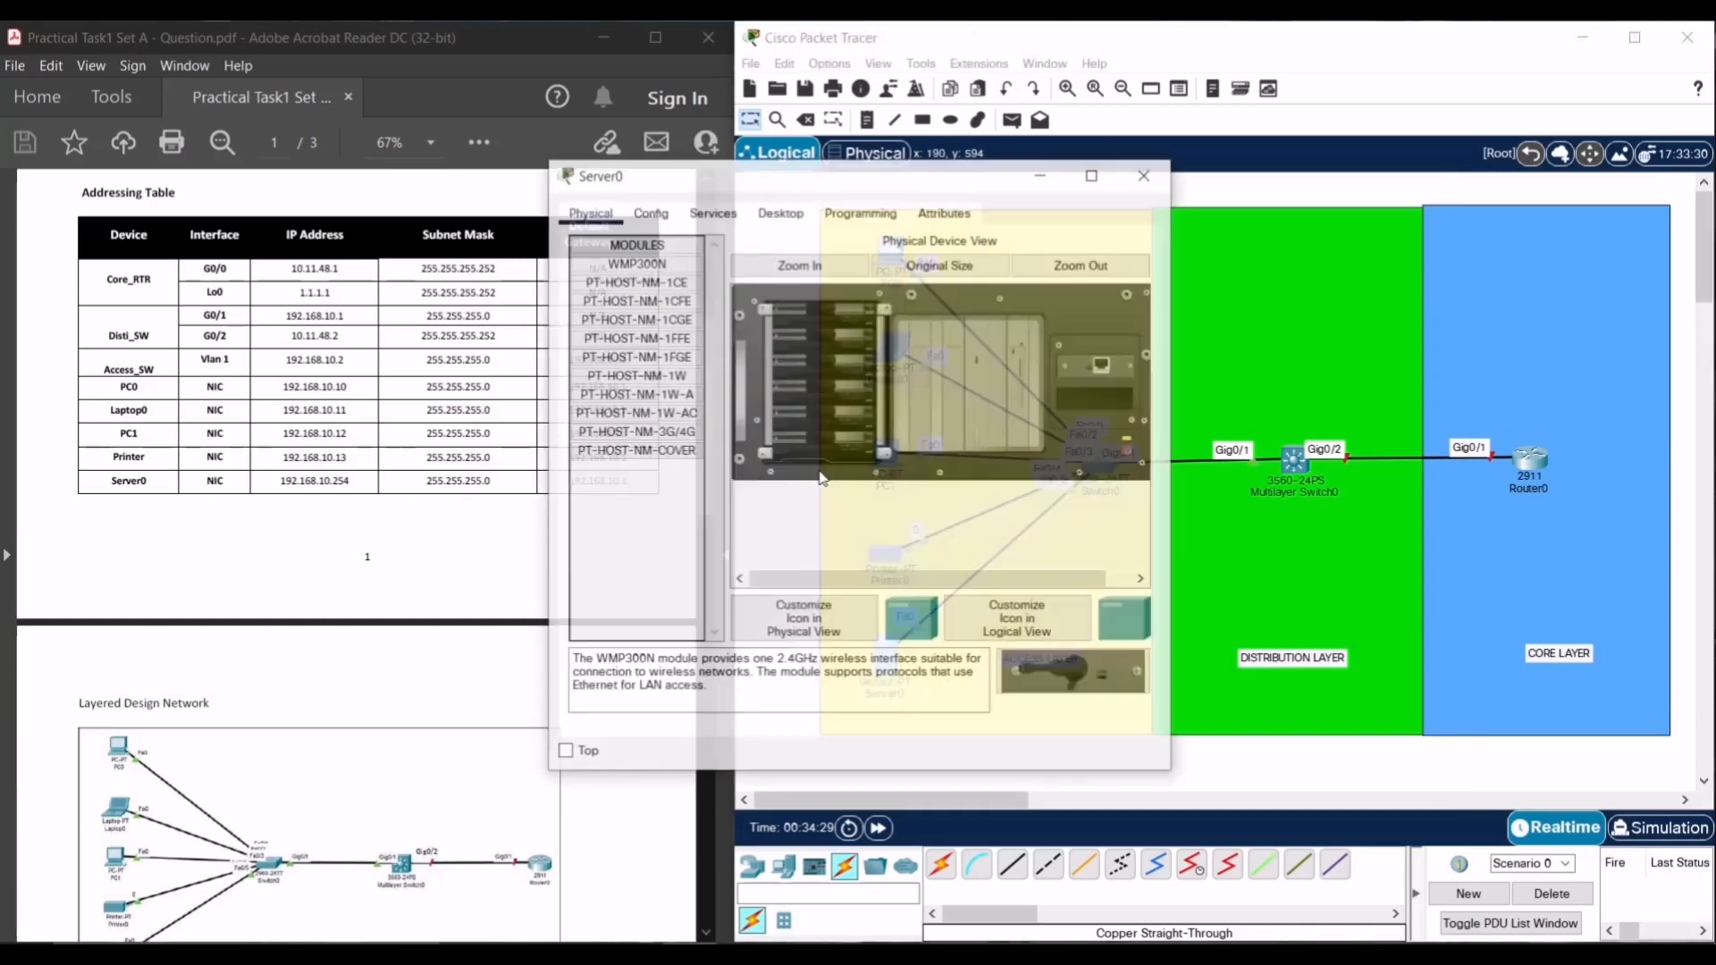
drag(885, 176, 1287, 235)
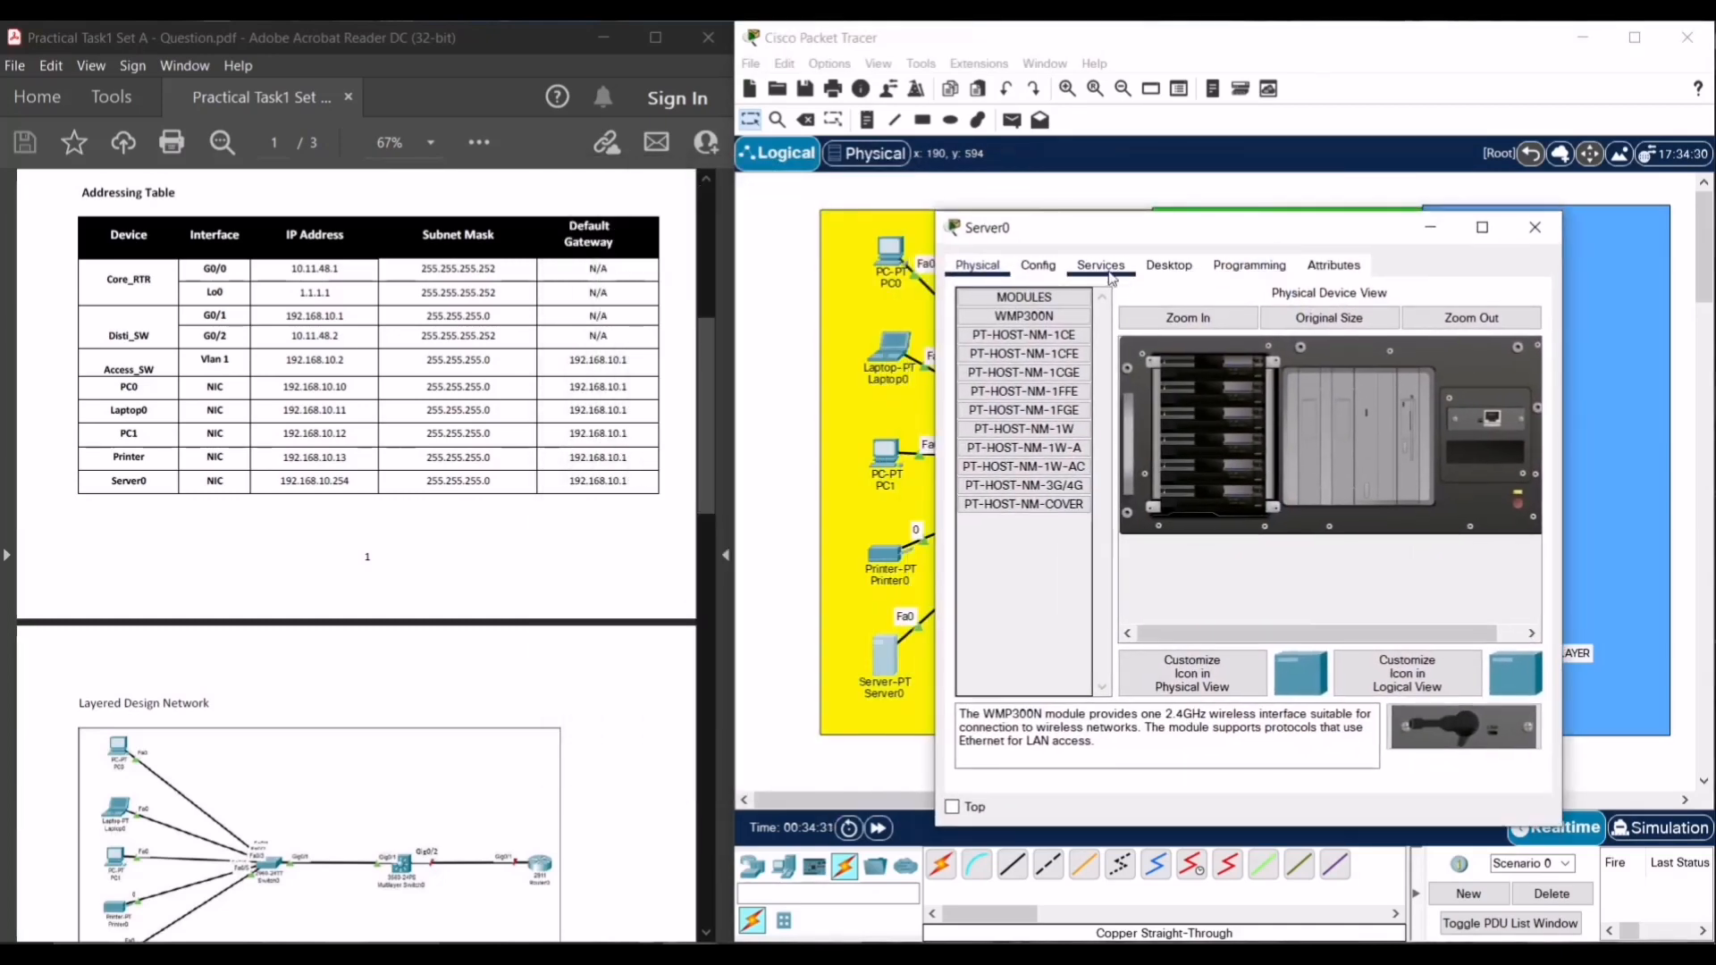
click(1149, 279)
click(1037, 336)
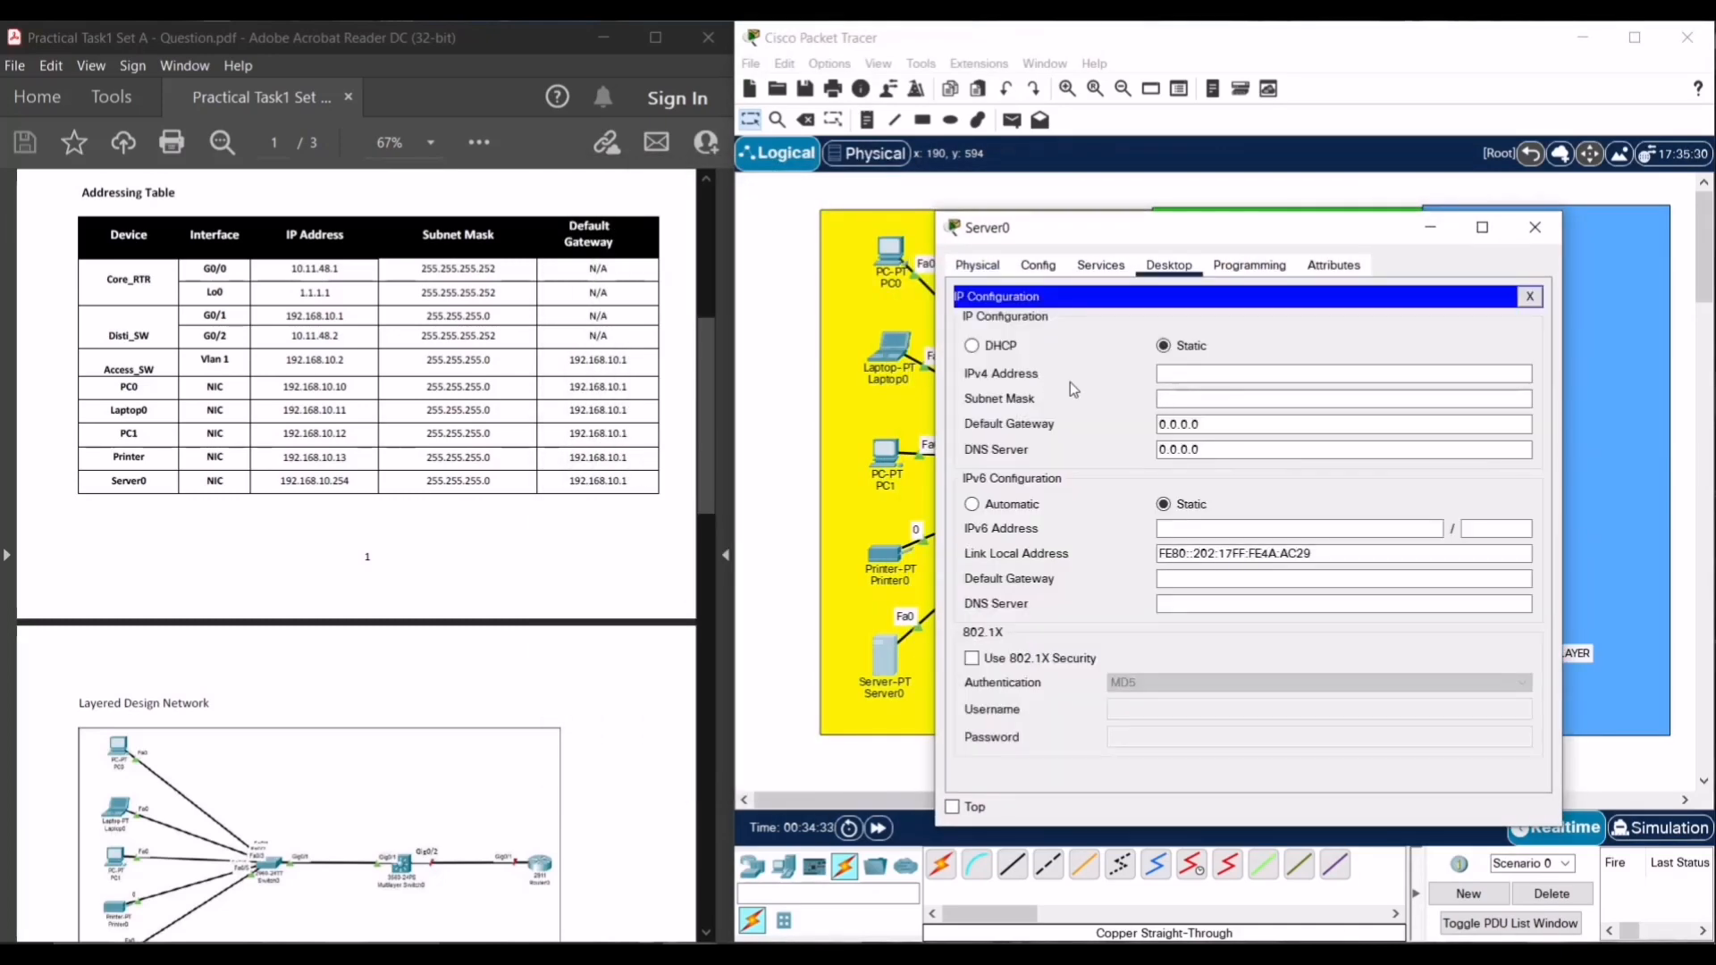
click(1190, 375)
text(192.168.10.1)
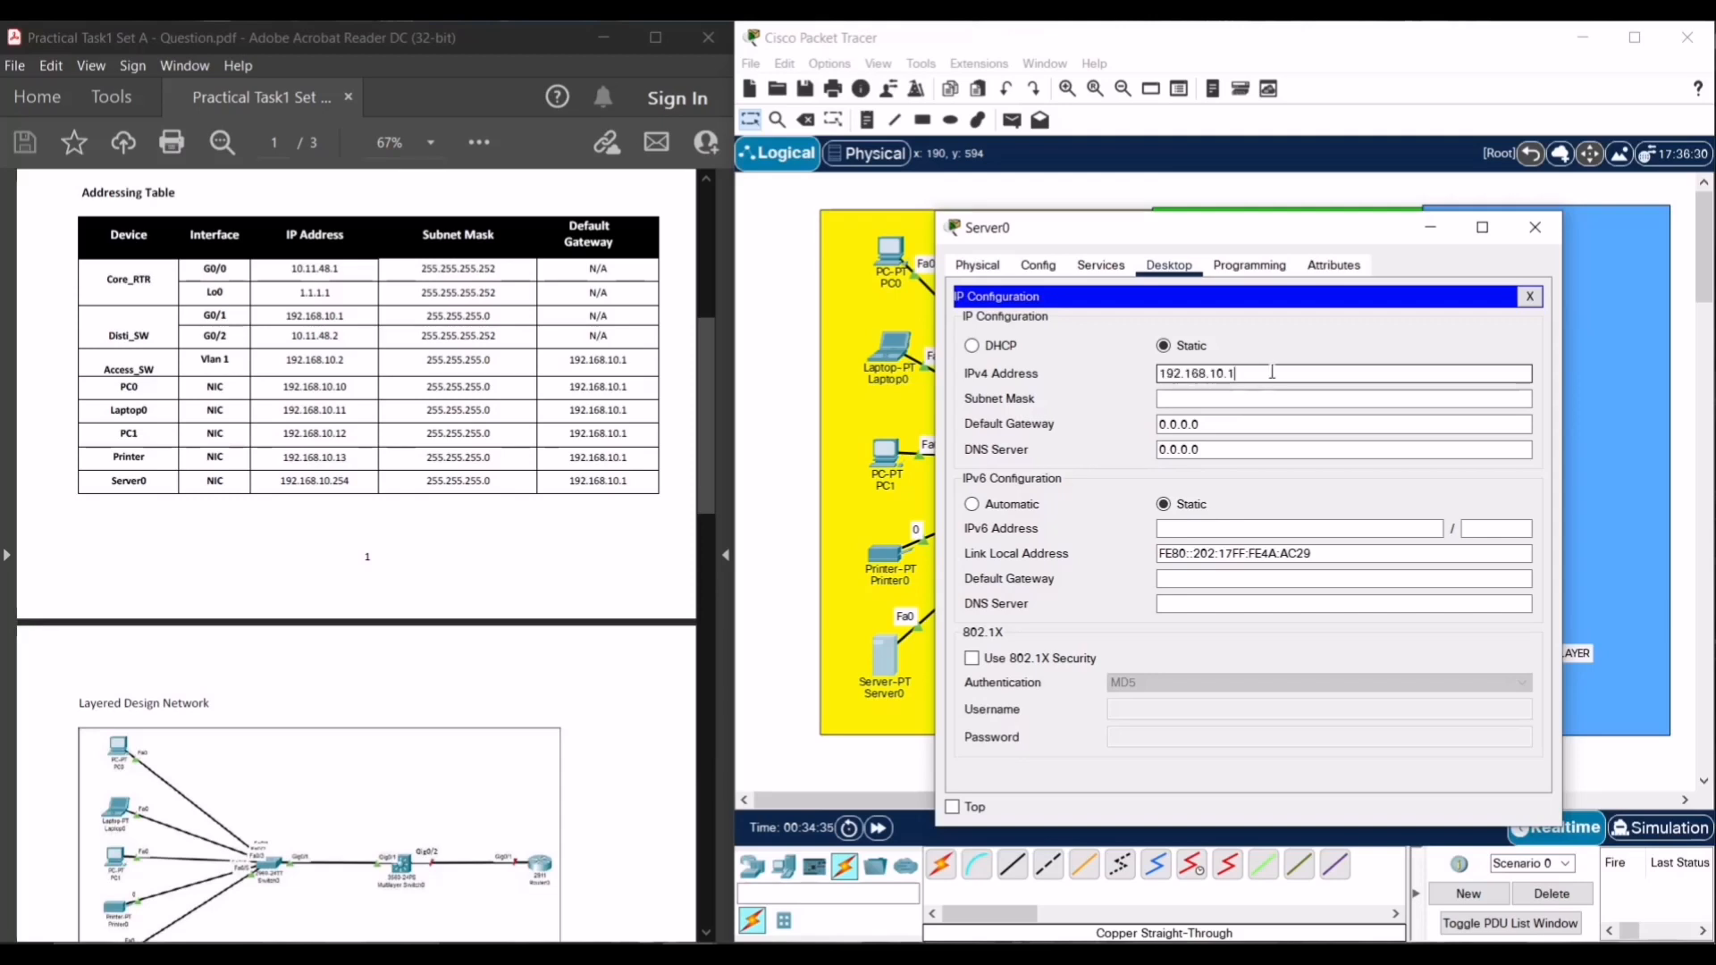
text(4)
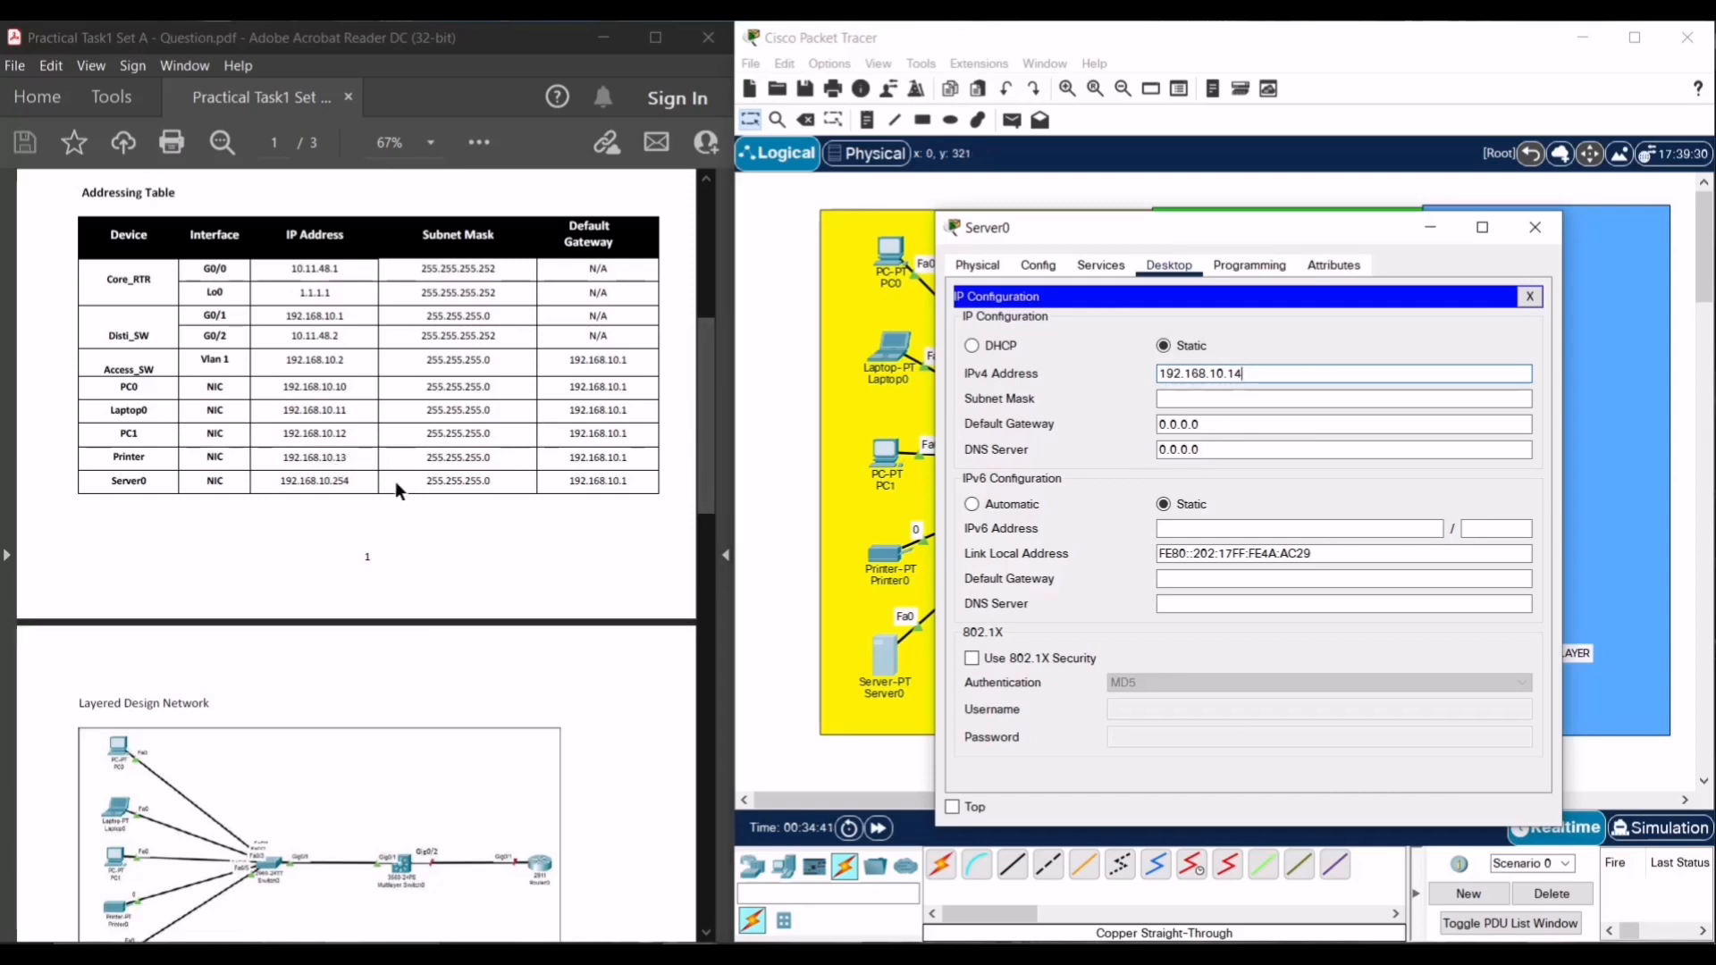
text(25)
- Accept mask 255.255.255.0, replace gateway 0.0.0.0 with 192.168.10.1, and close Server0
click(1223, 402)
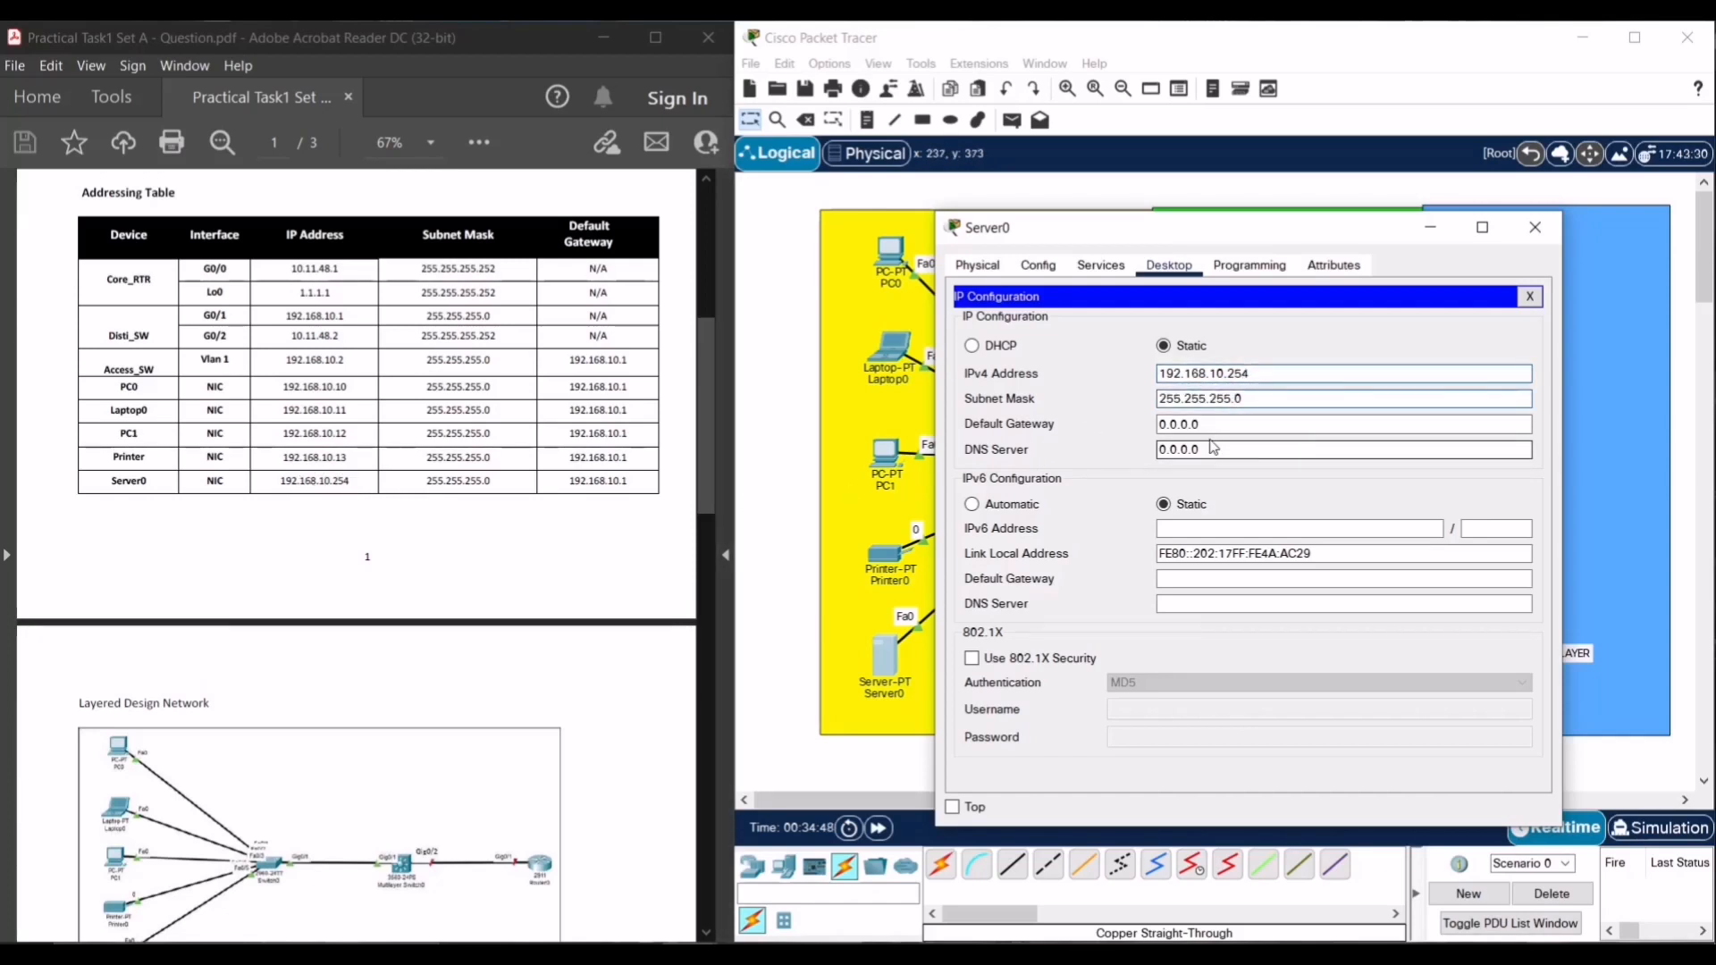
click(1203, 427)
drag(1202, 427, 1037, 447)
text(192.168.10.1)
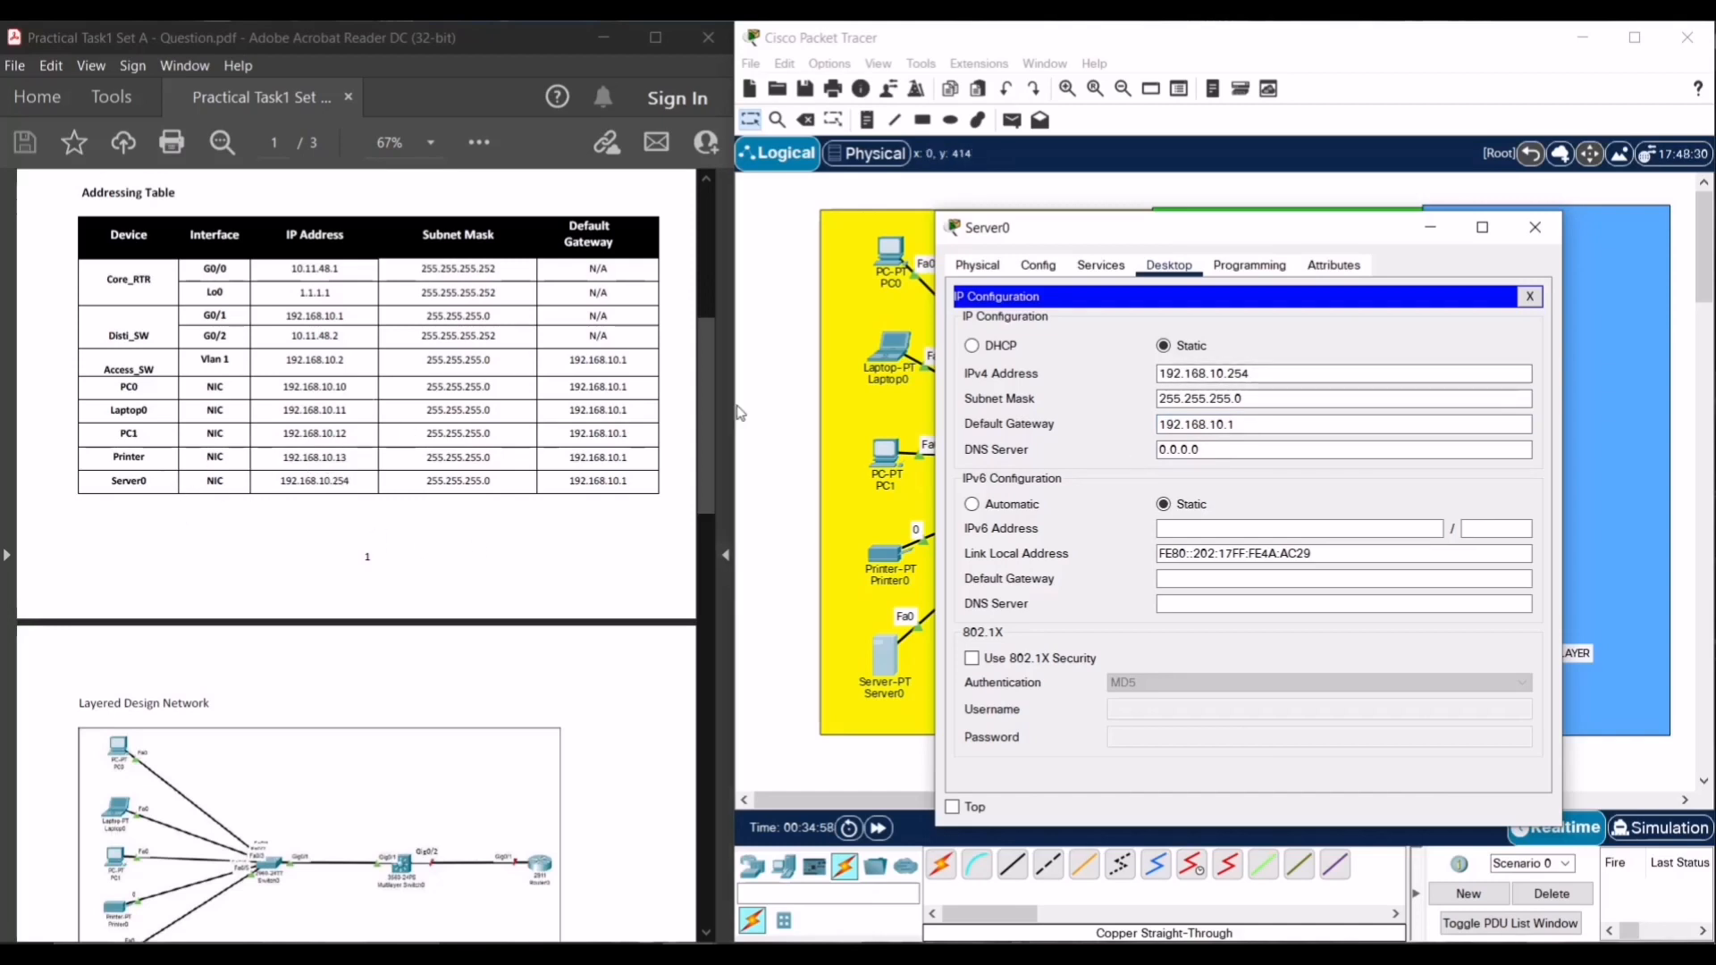
click(1535, 234)
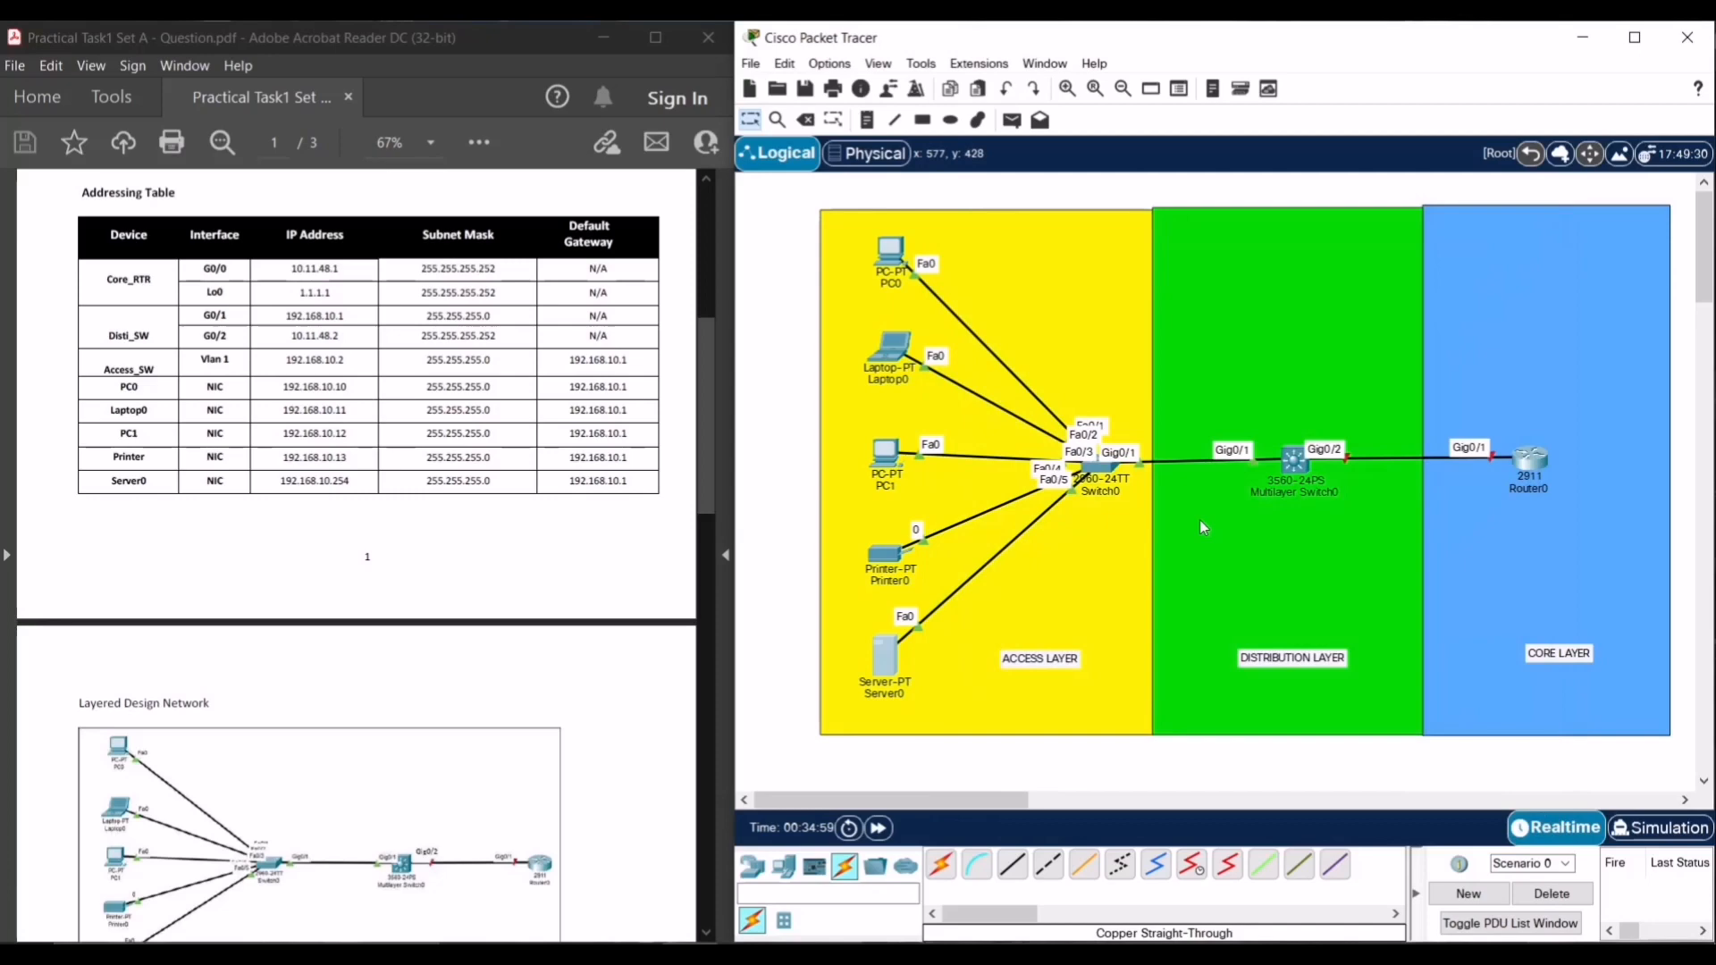
- Open Switch0's device window and bring up its CLI tab
click(1089, 601)
click(974, 757)
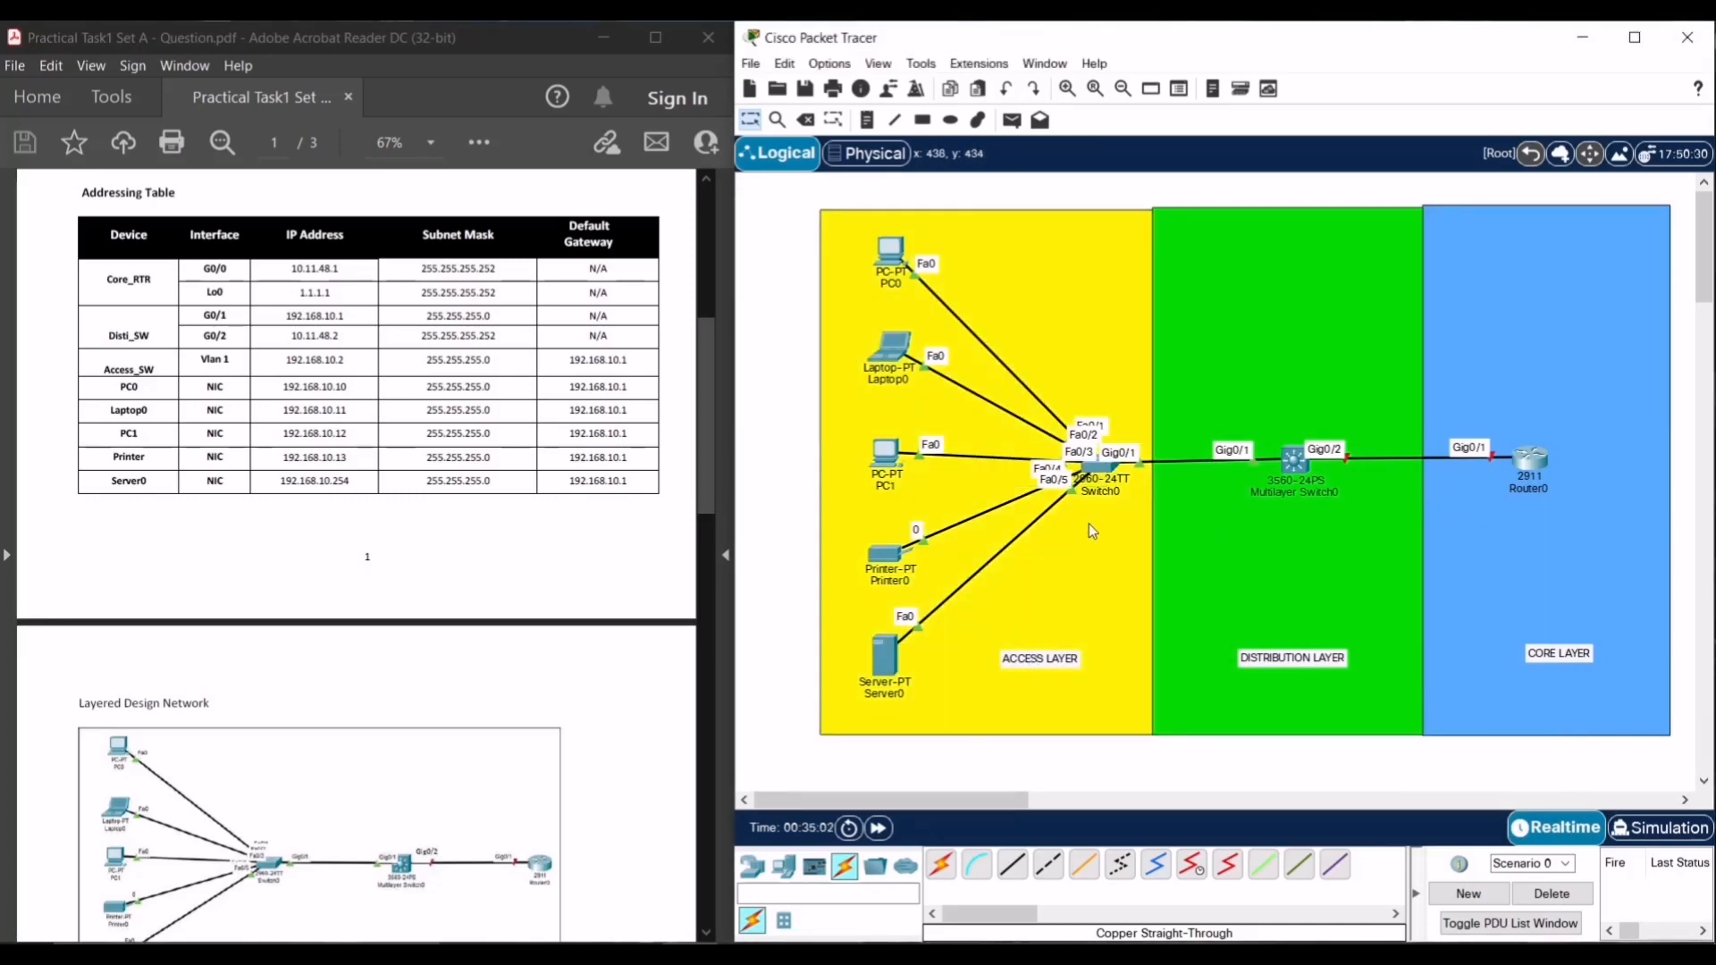
click(1109, 469)
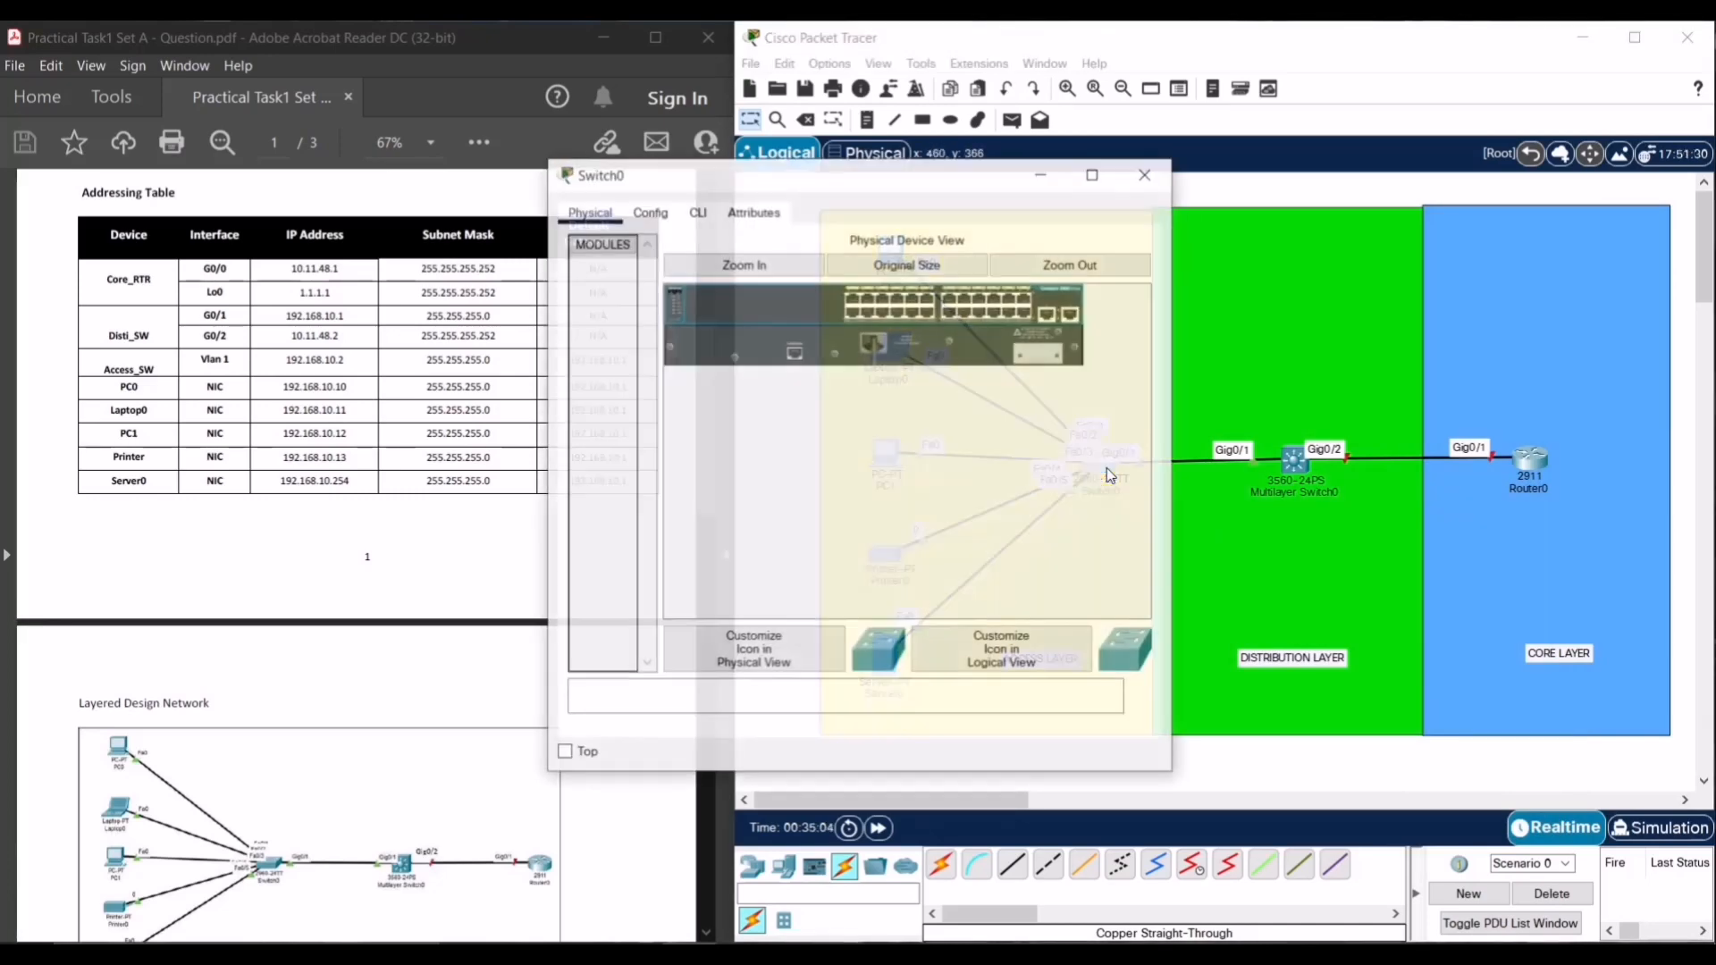
drag(872, 185, 1167, 227)
scroll(516, 539, down, 12)
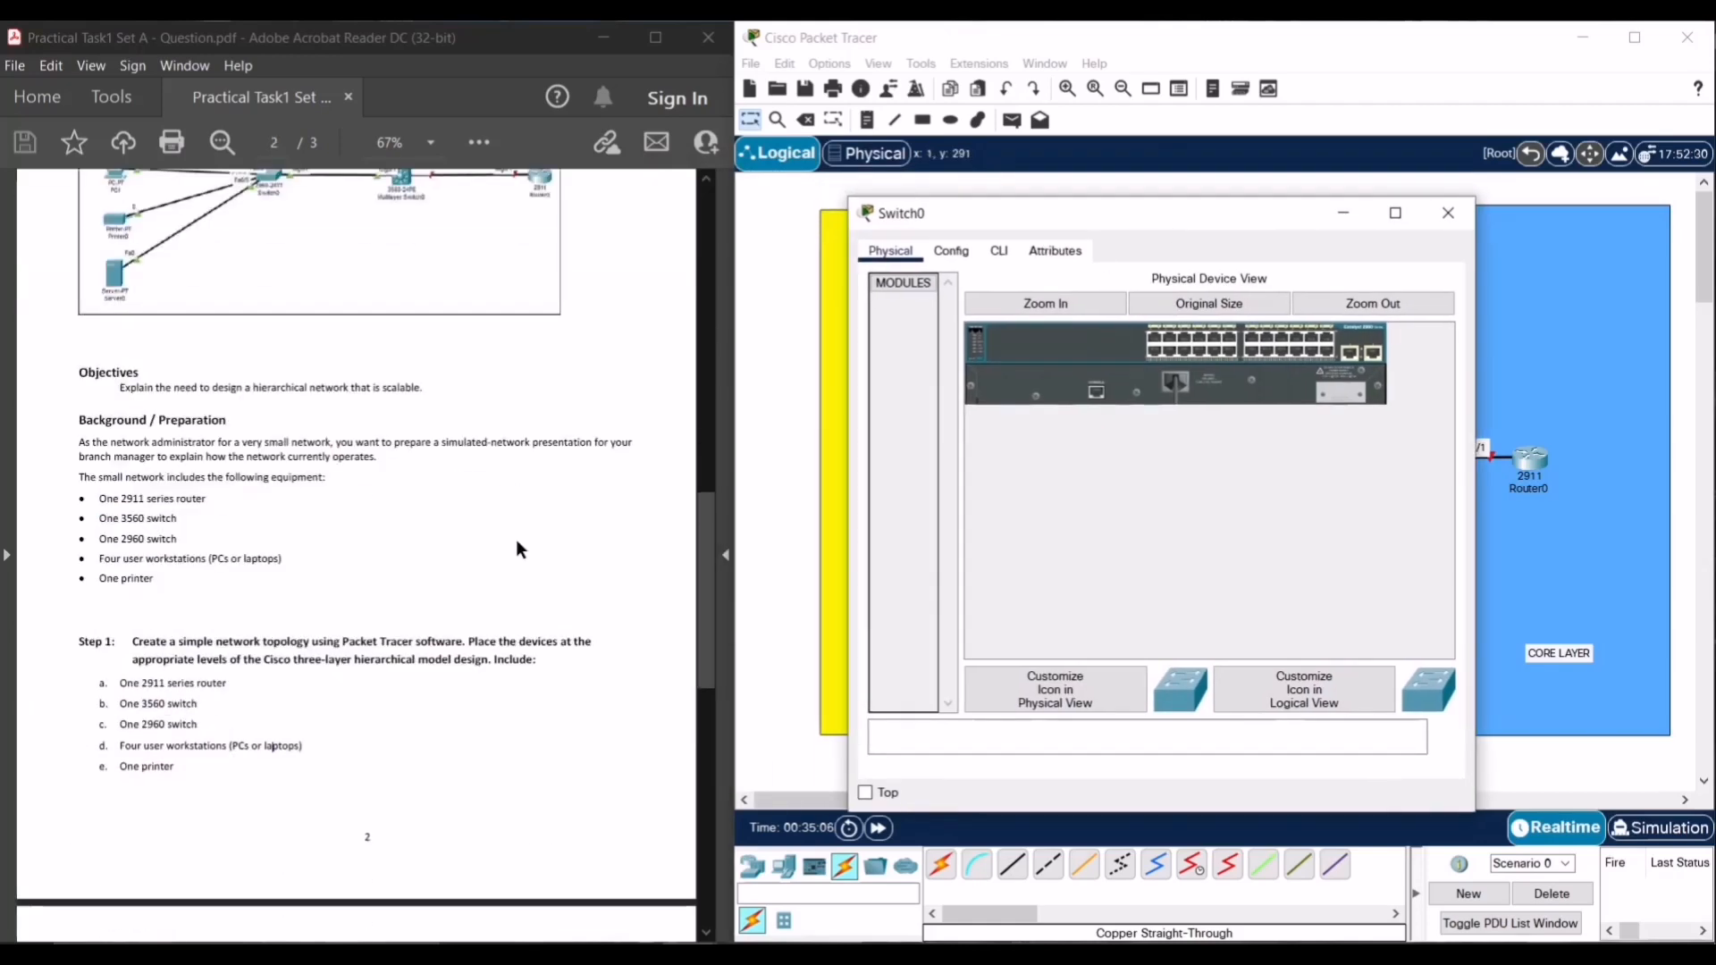
scroll(516, 543, down, 1)
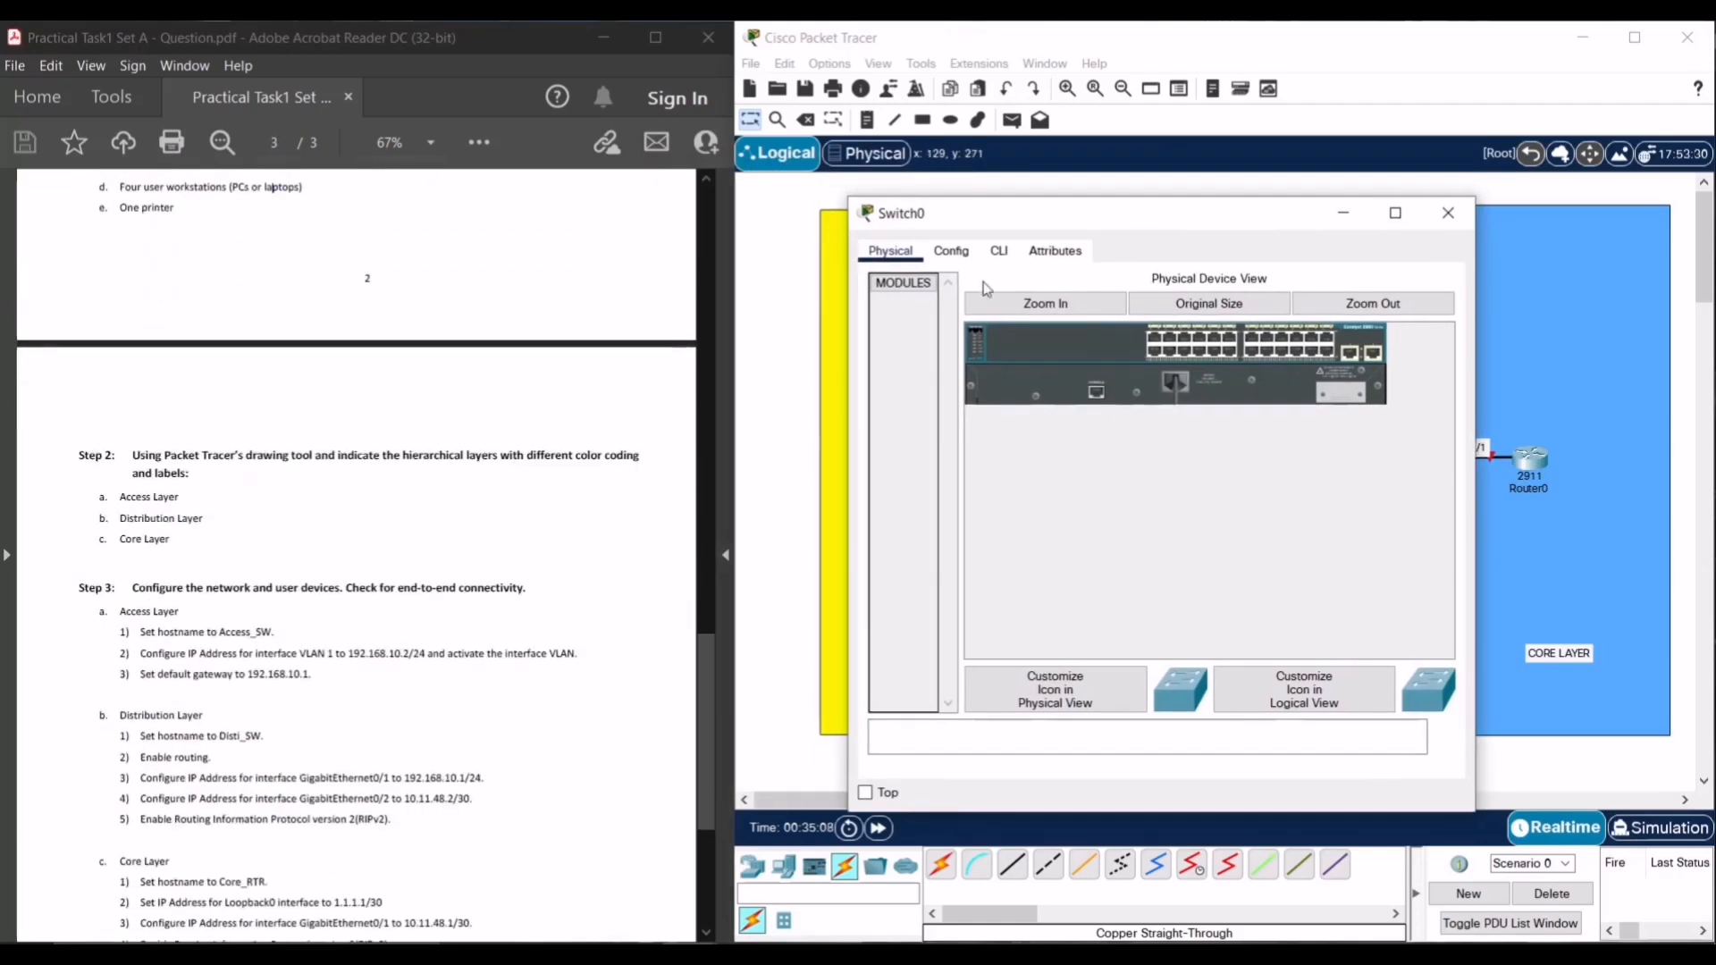
click(999, 253)
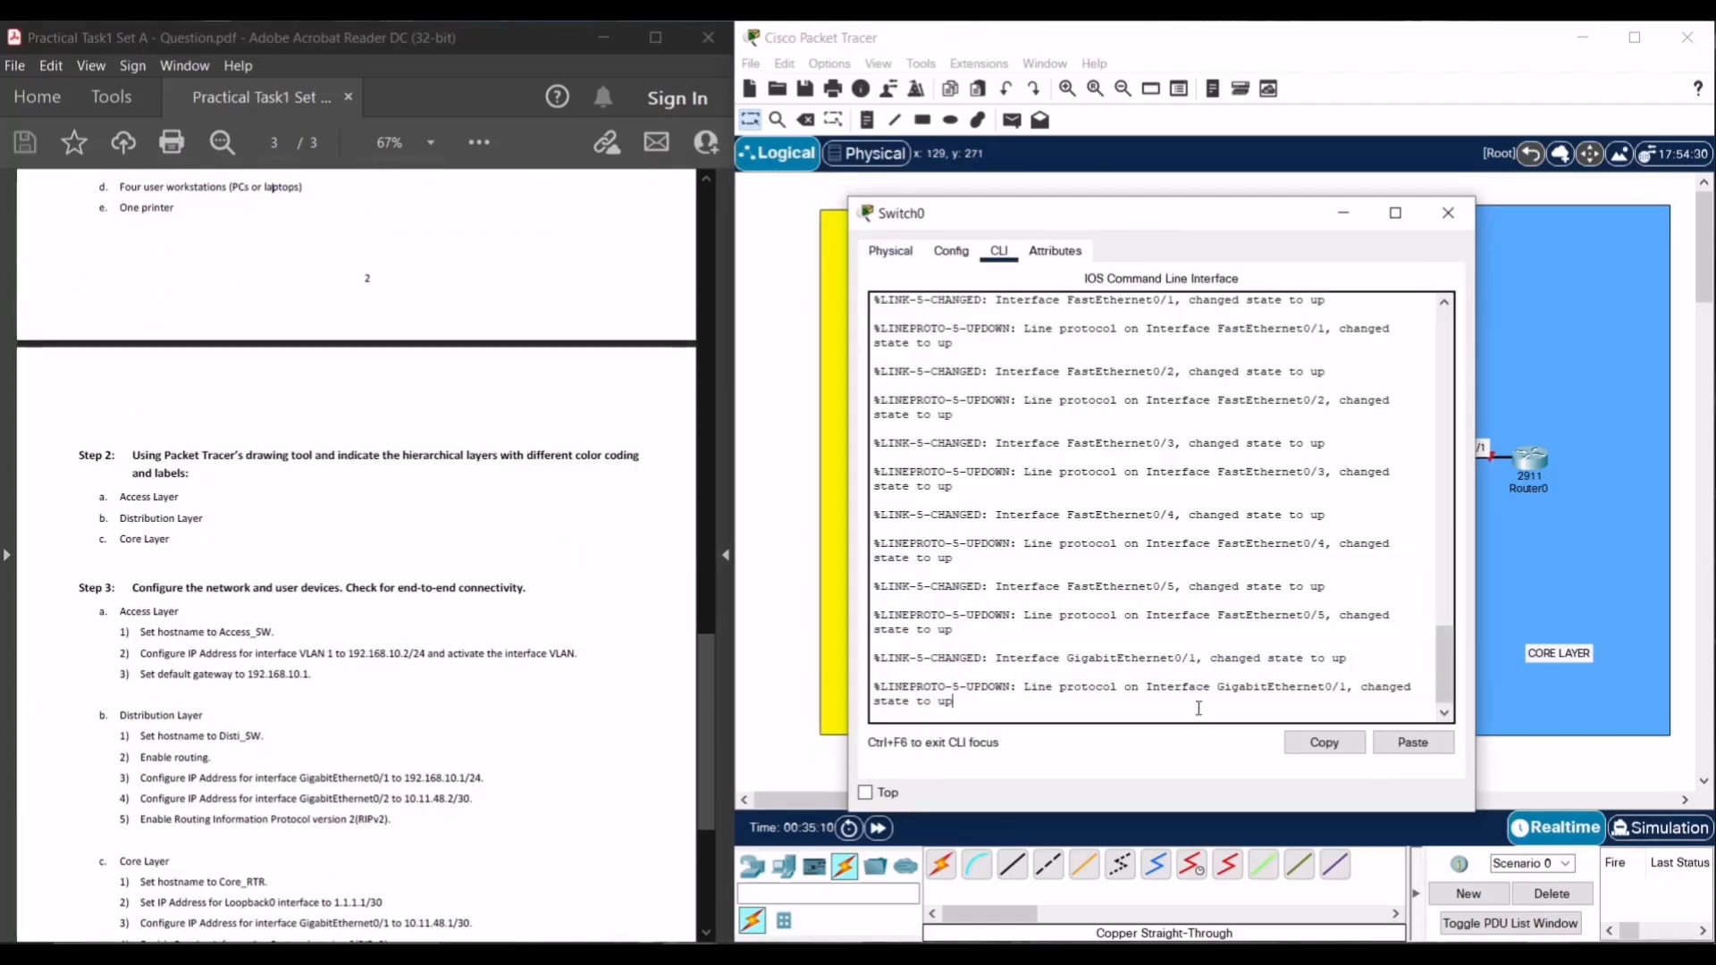
- Enter global configuration mode with config t and set hostname Access_SW
key(Return)
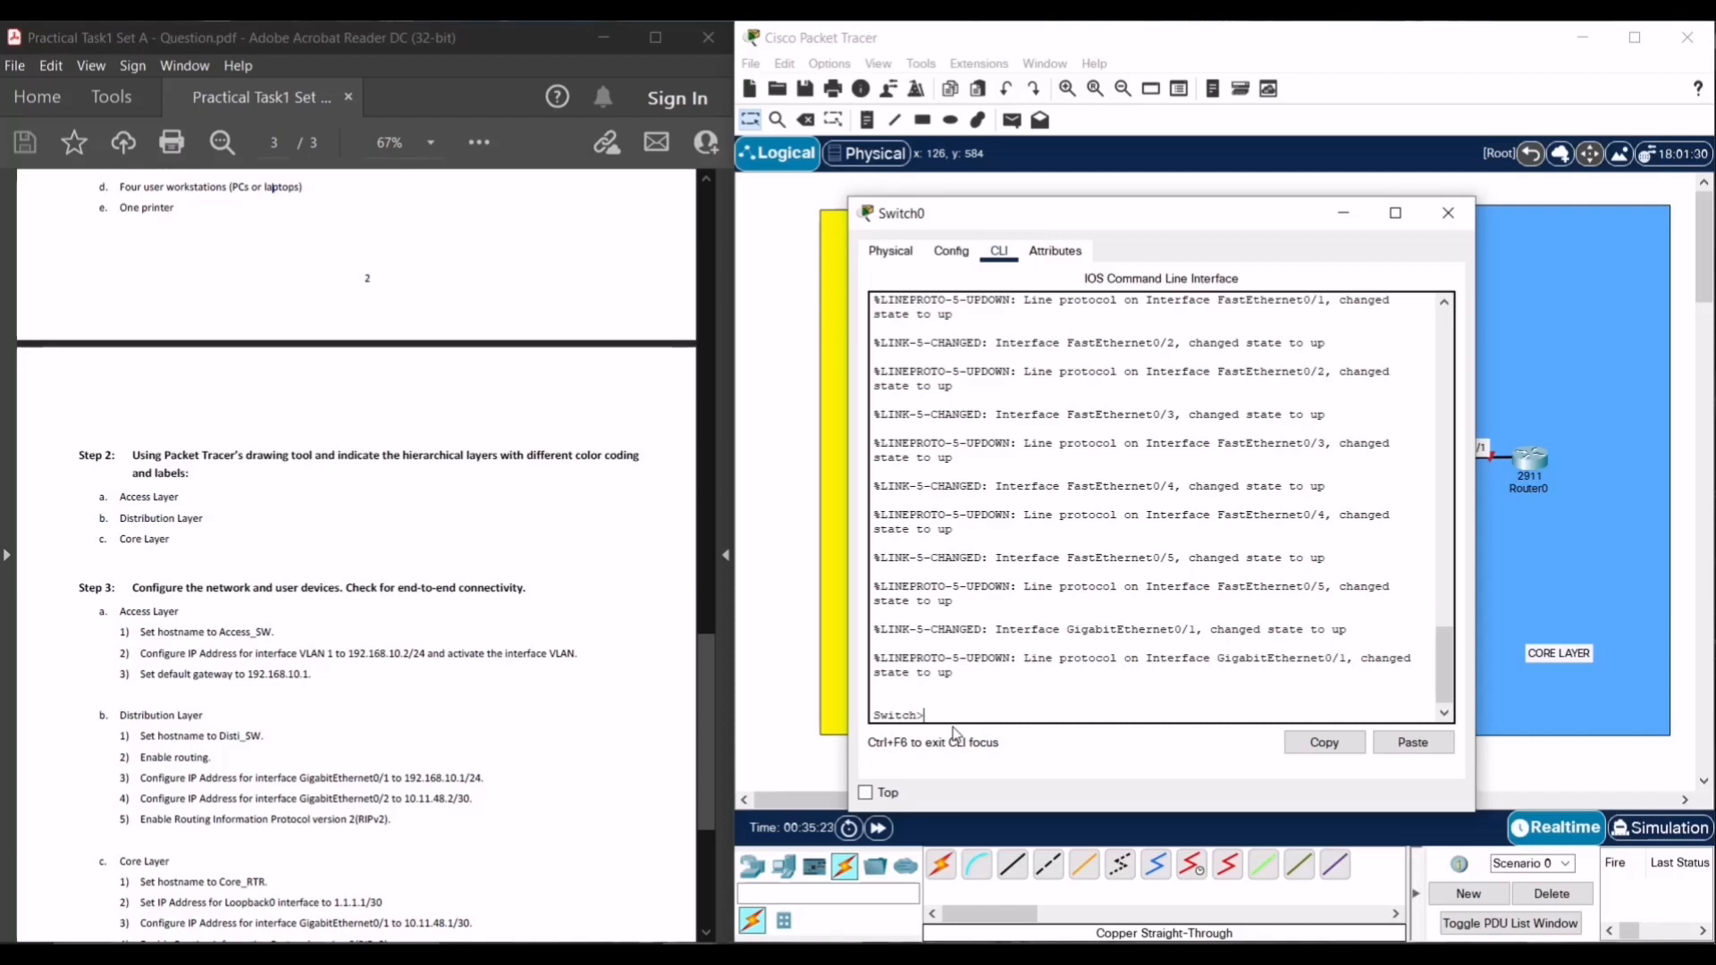
key(Return)
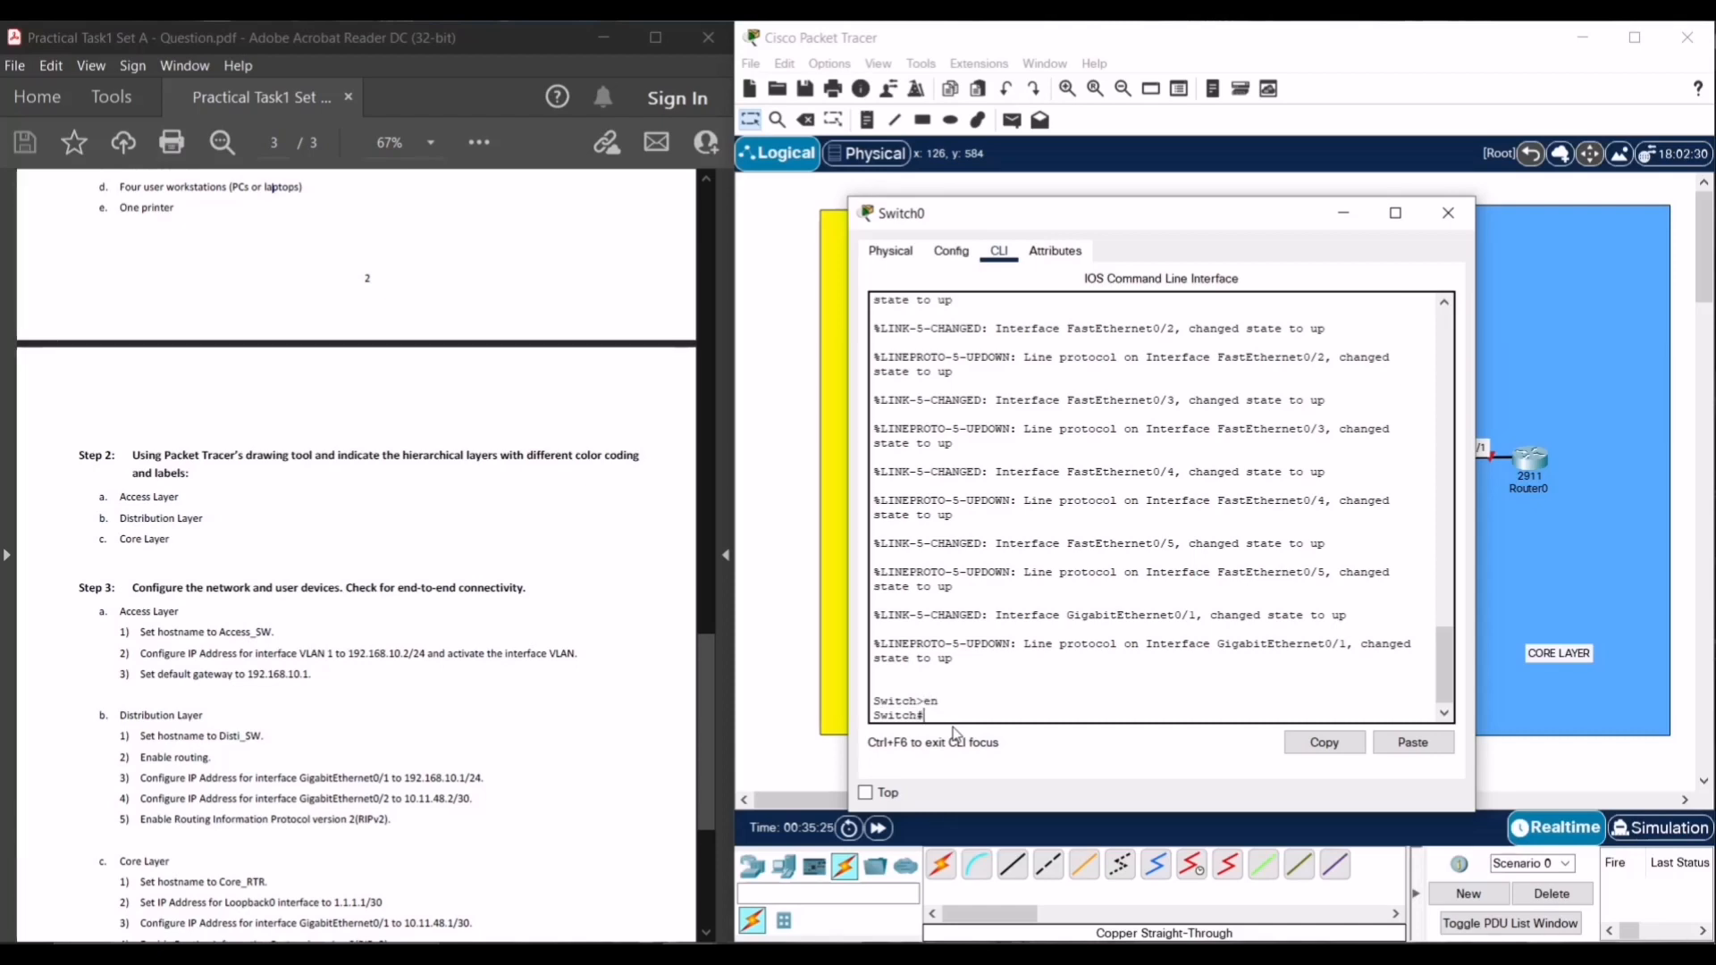
text(config t)
key(Return)
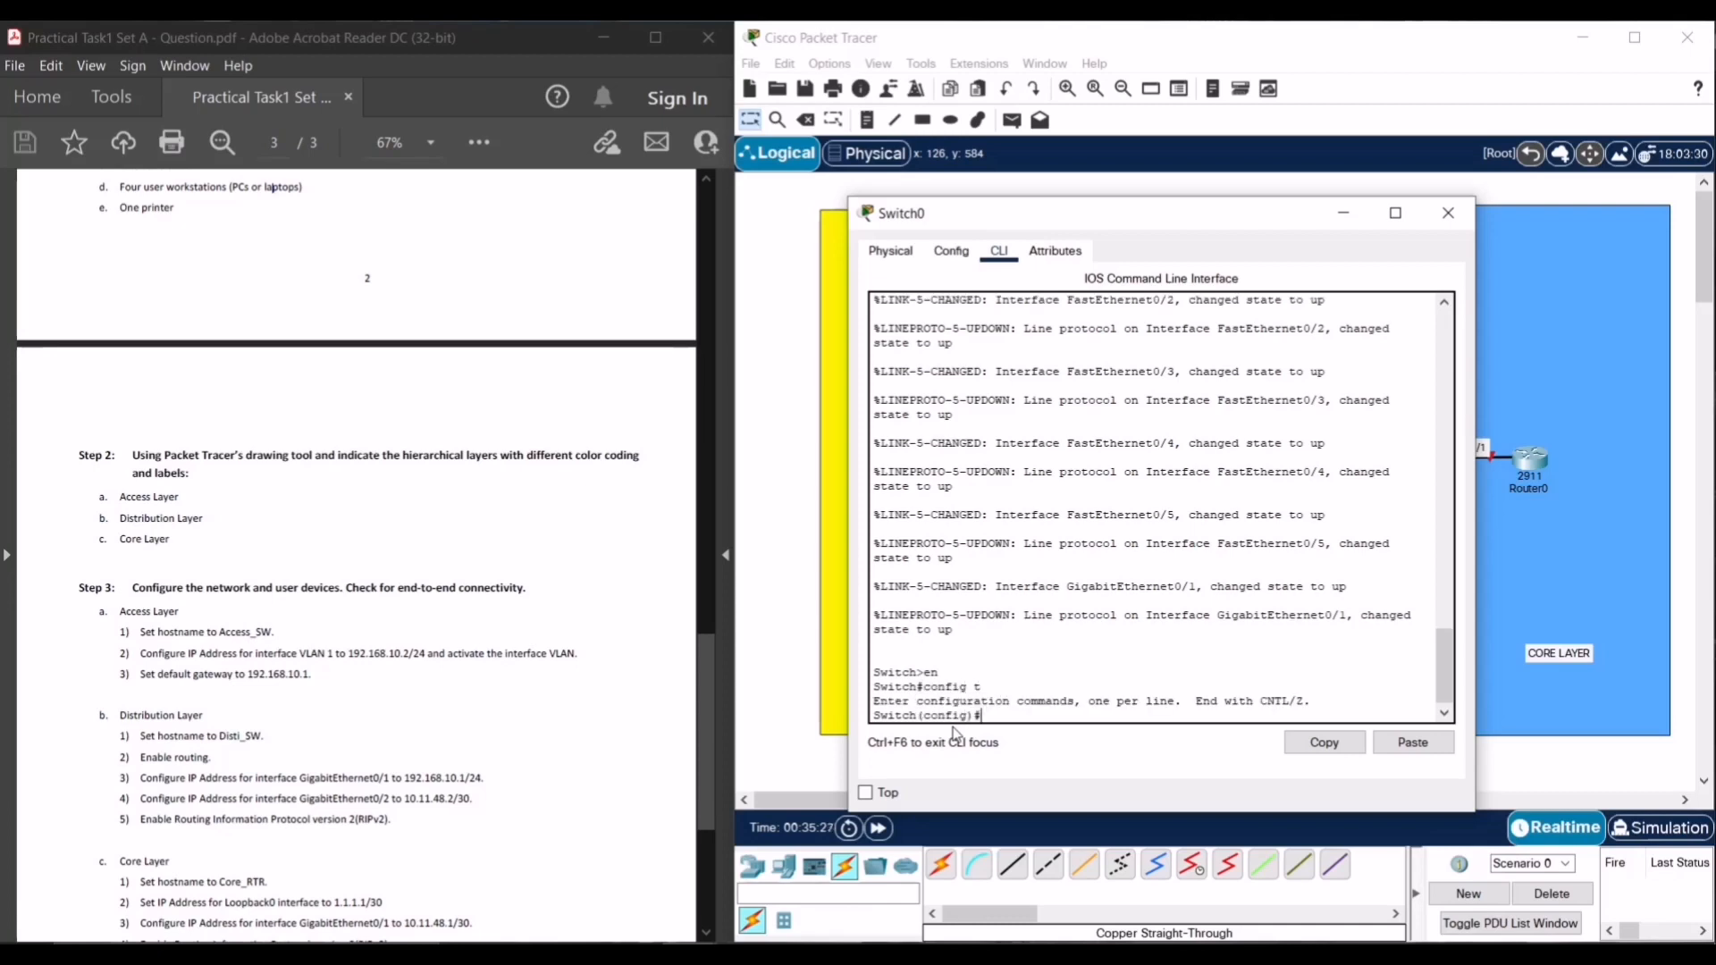
text(hostname Access_SW)
key(Return)
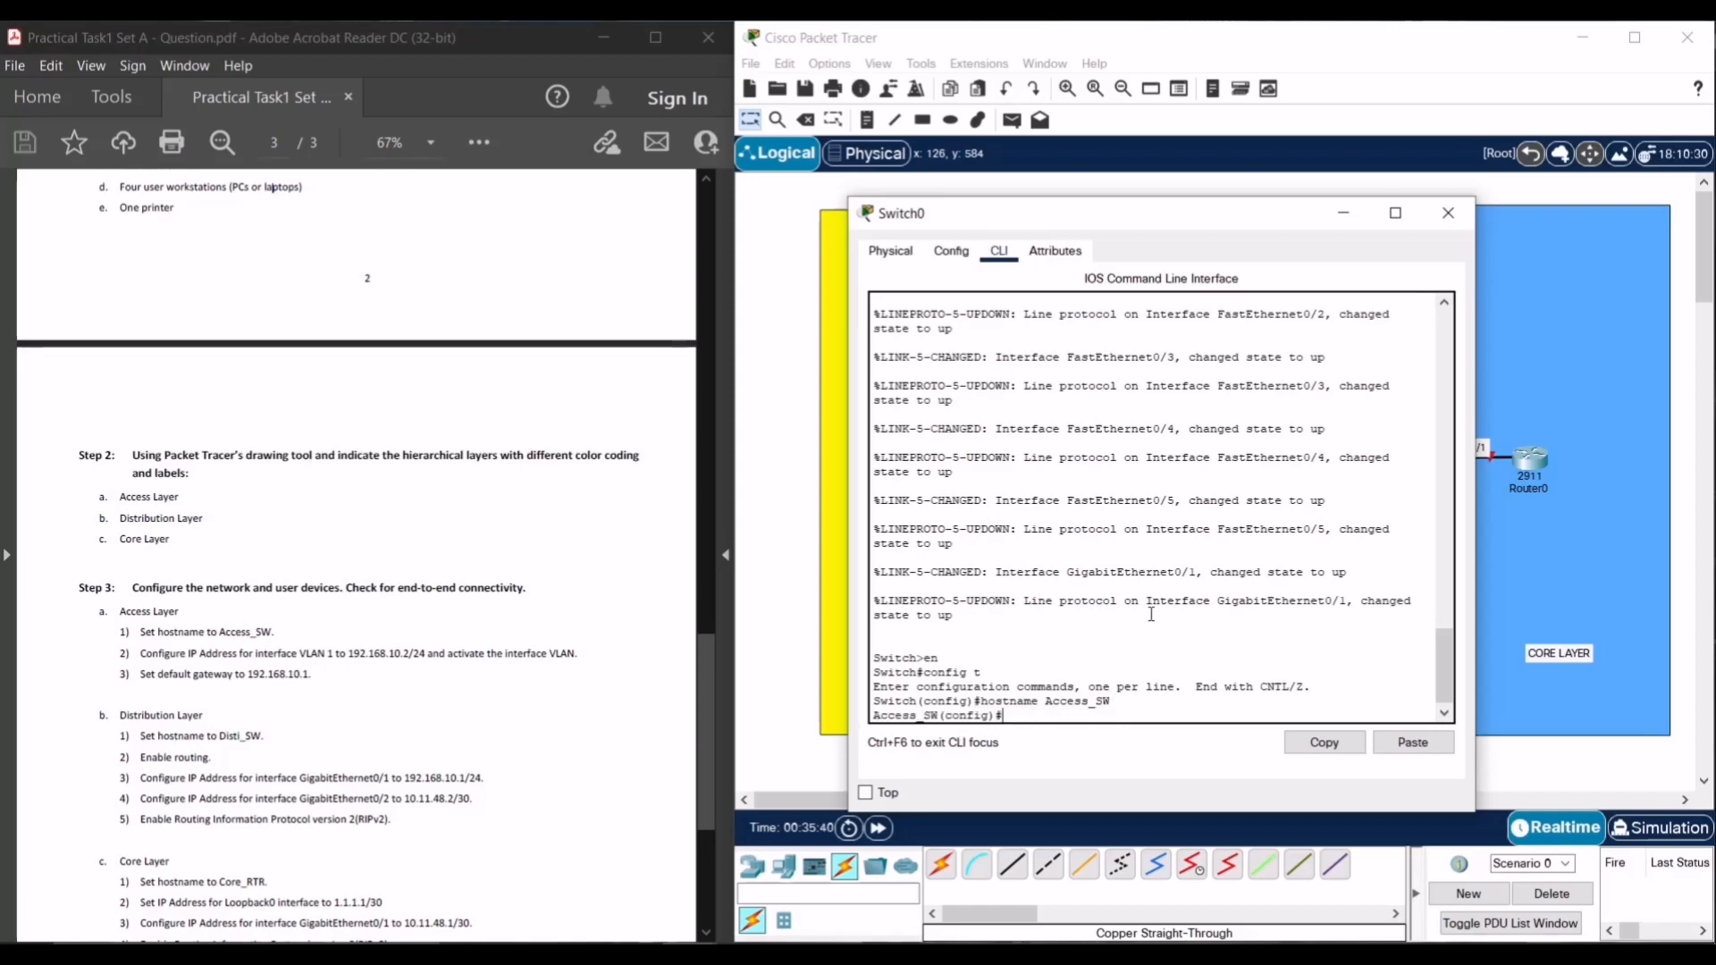
text(int)
- Give interface VLAN 1 IP 192.168.10.2 255.255.255.0 and enable it with no shut
key(BackSpace)
key(BackSpace)
key(BackSpace)
key(BackSpace)
key(Return)
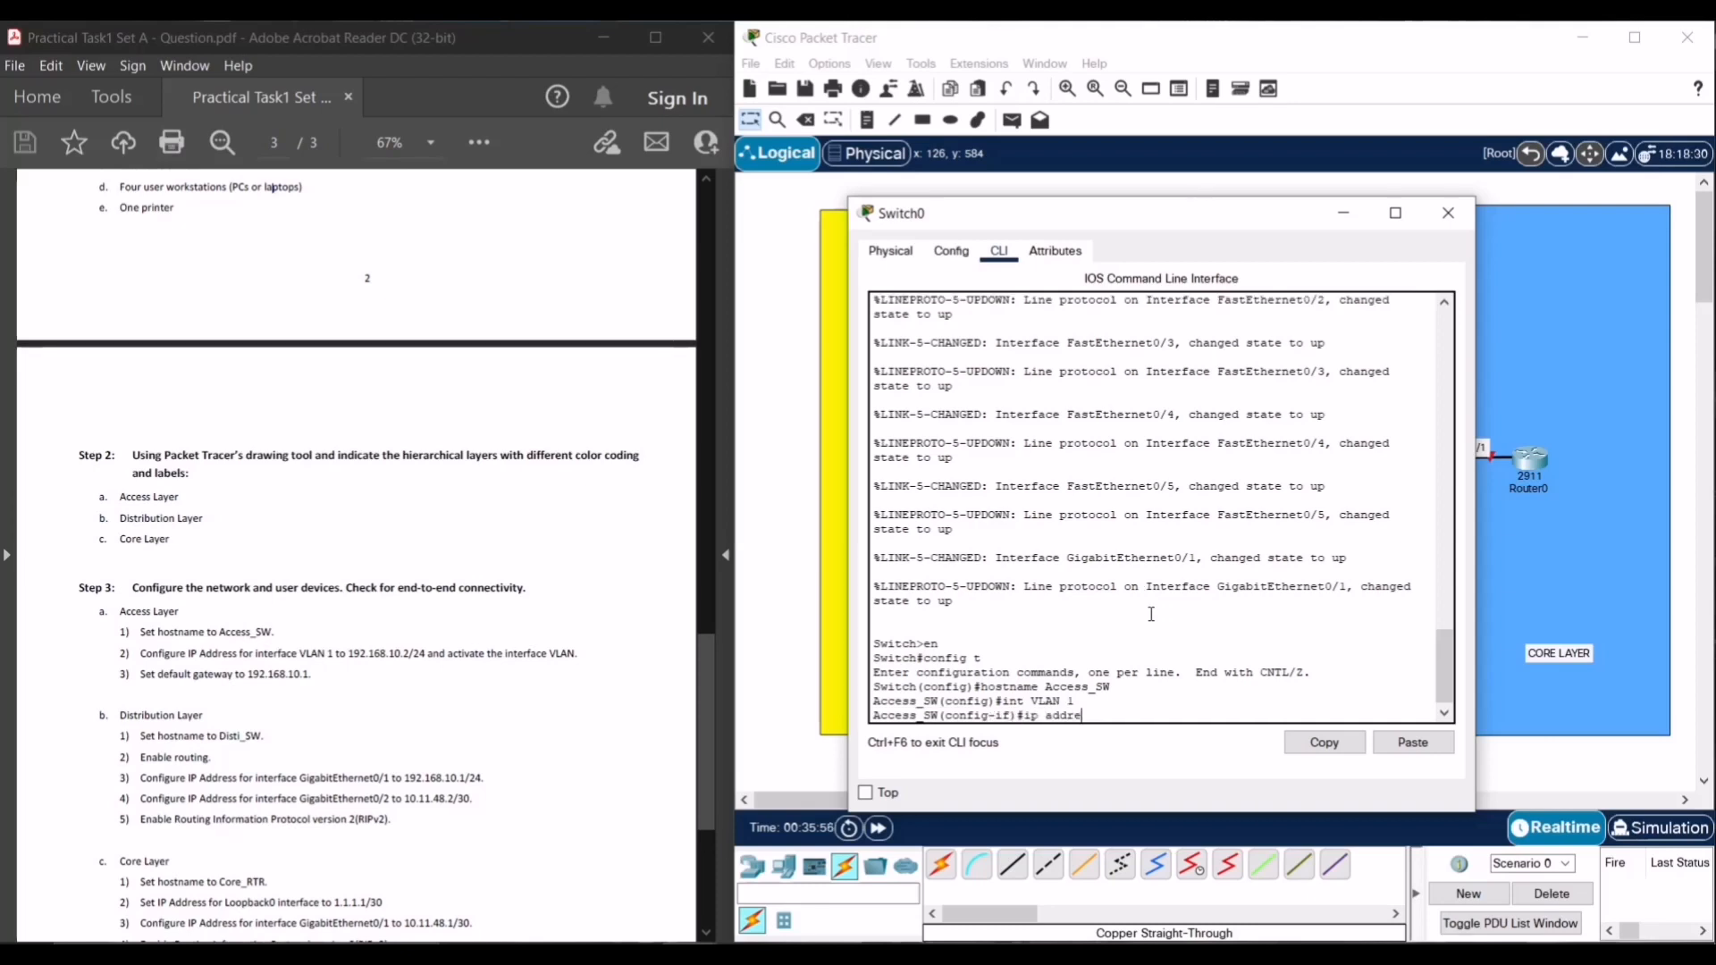
text(ip address 192.168.10.2 25.25.)
key(BackSpace)
key(BackSpace)
key(BackSpace)
text(255.25)
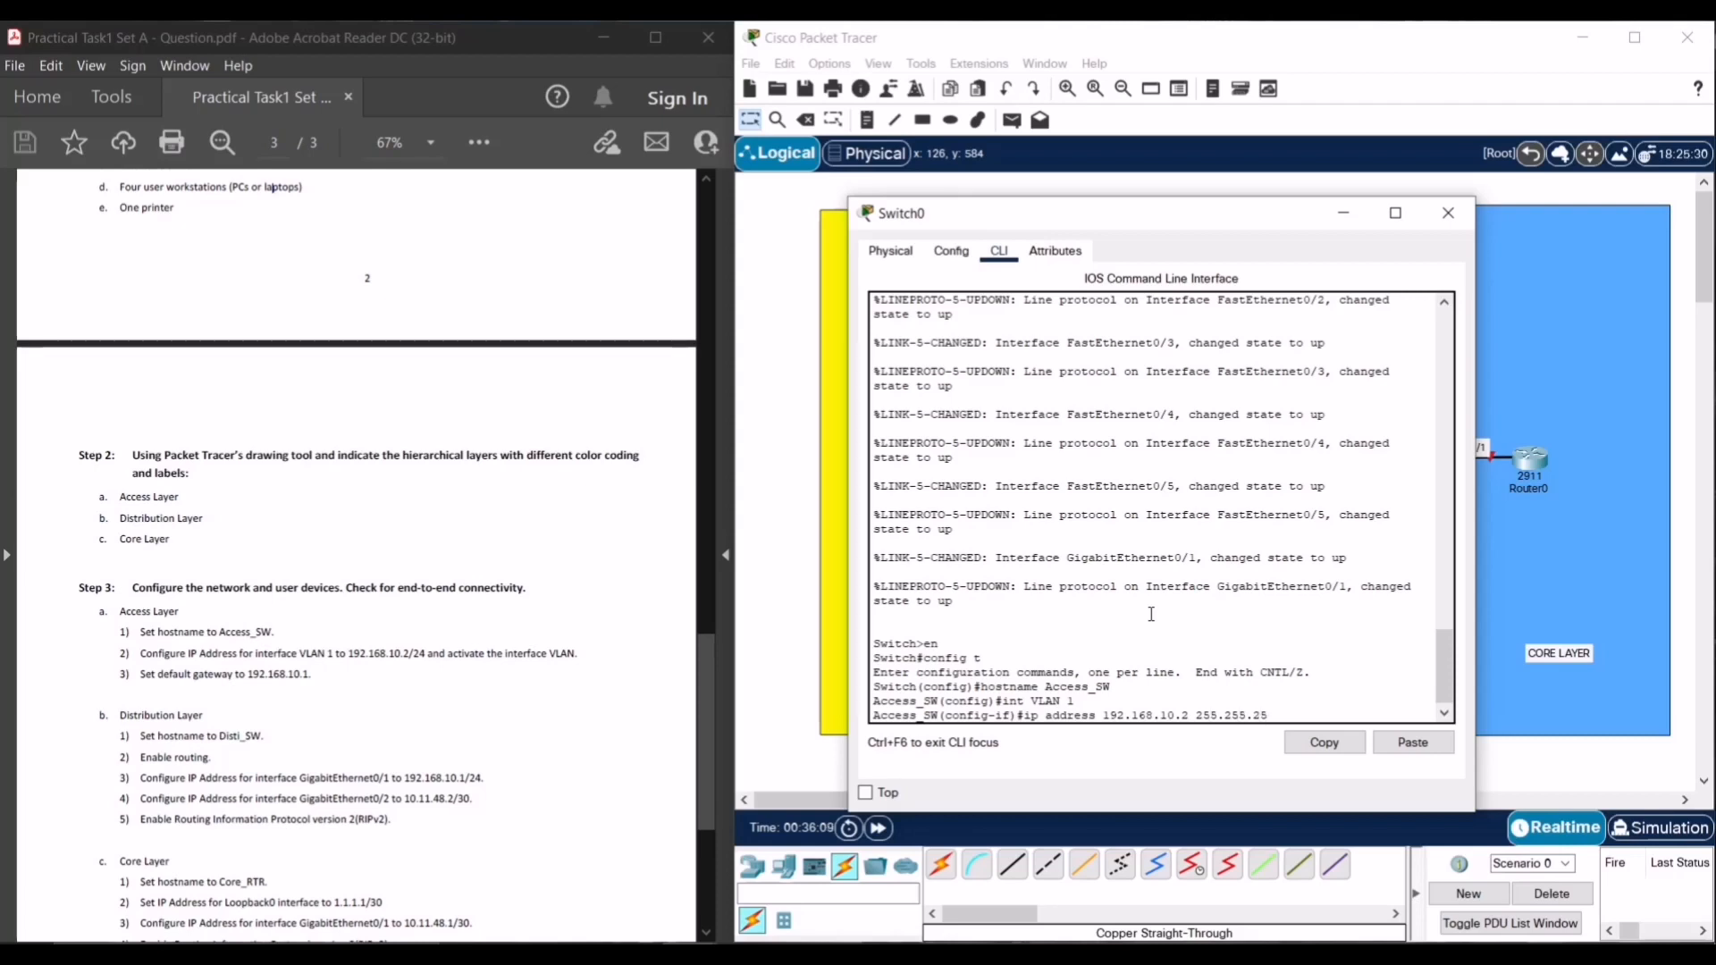
text(.0)
key(Return)
text(nfig-if)#n)
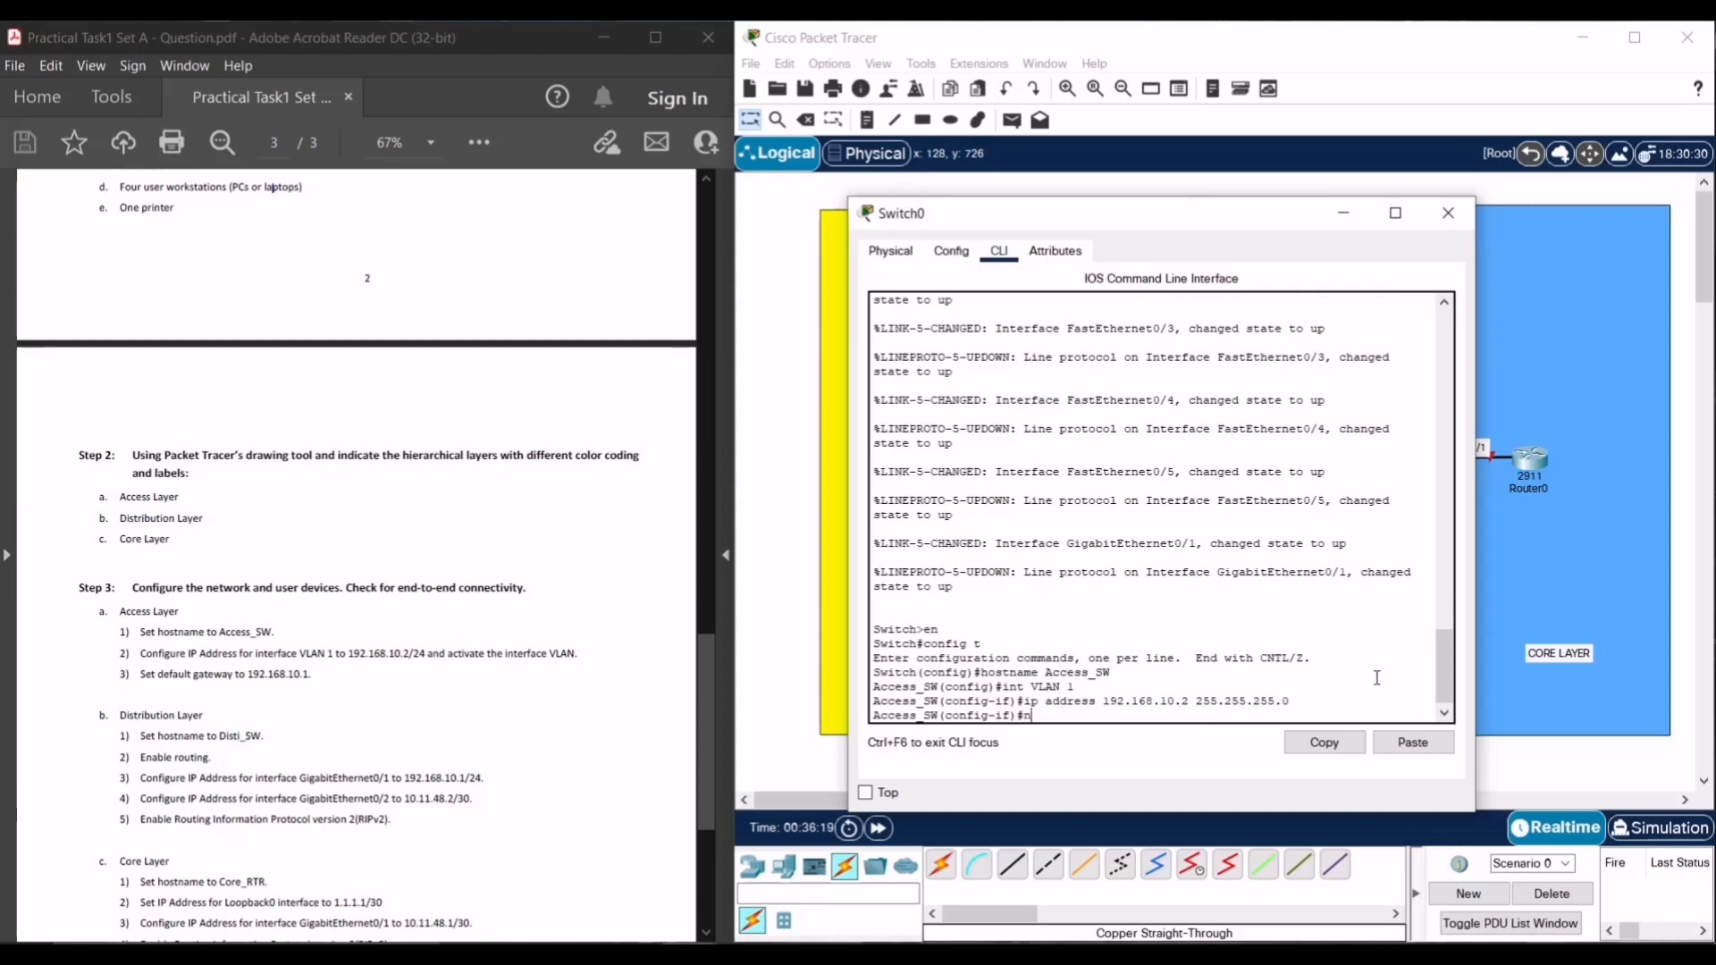
text(o shut)
key(Return)
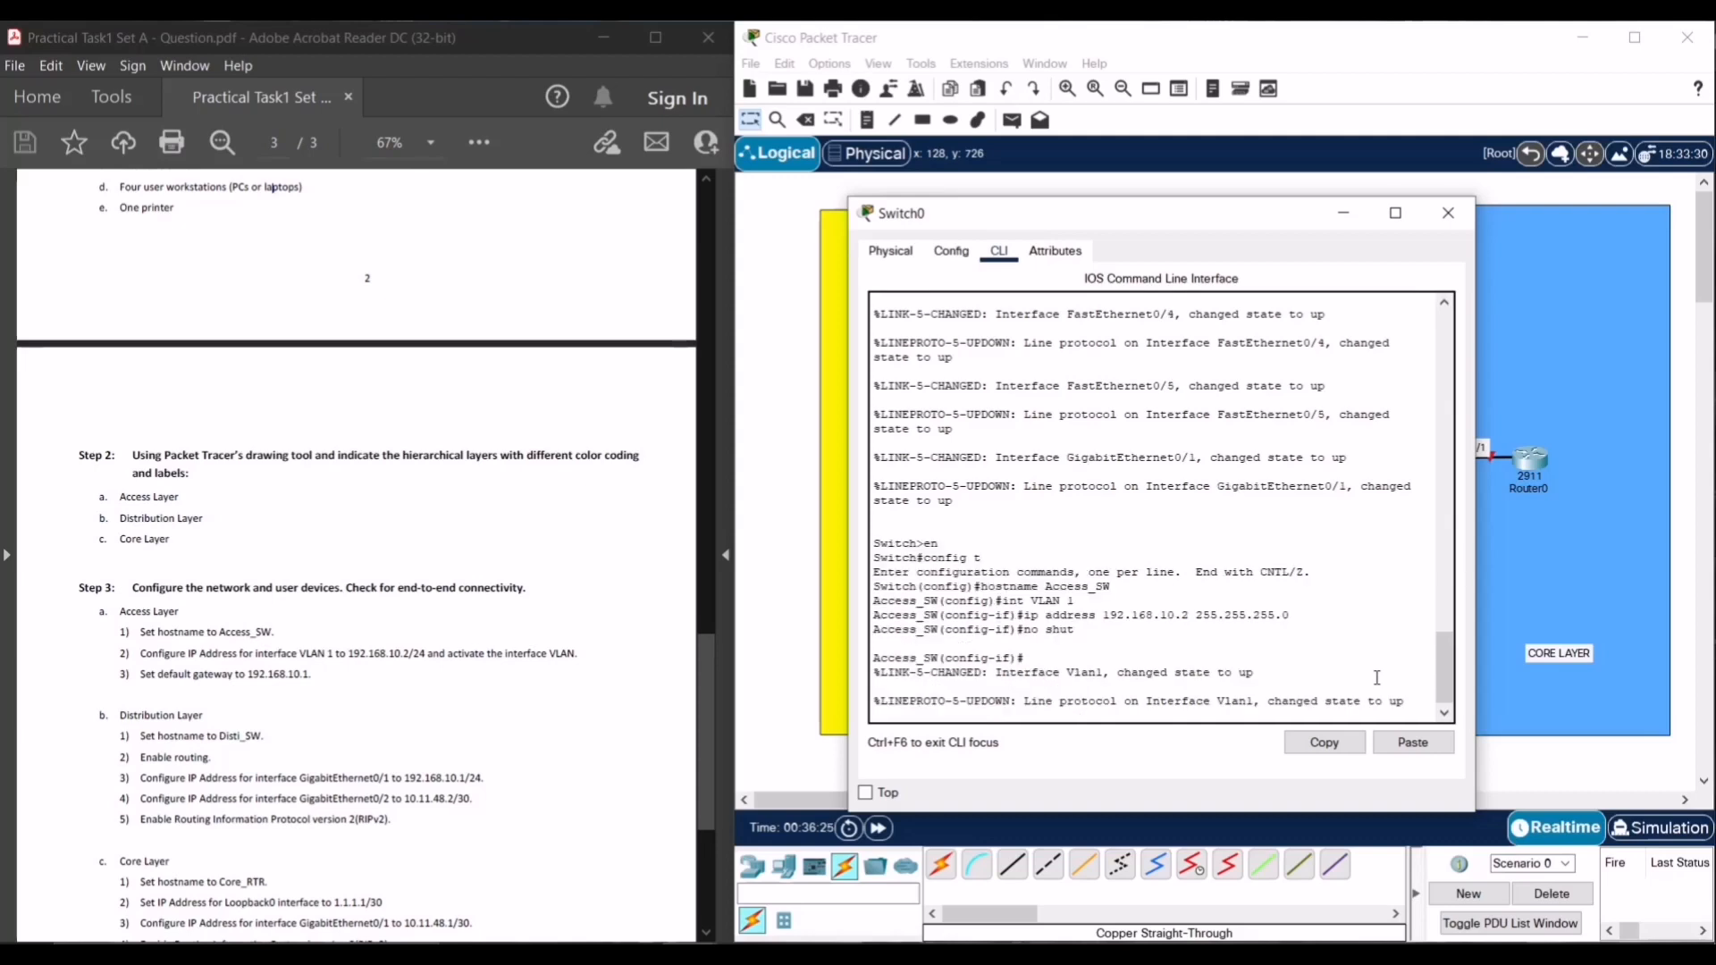
- Exit interface mode and set ip default-gateway 192.168.10.1
key(Return)
text(exit)
key(Return)
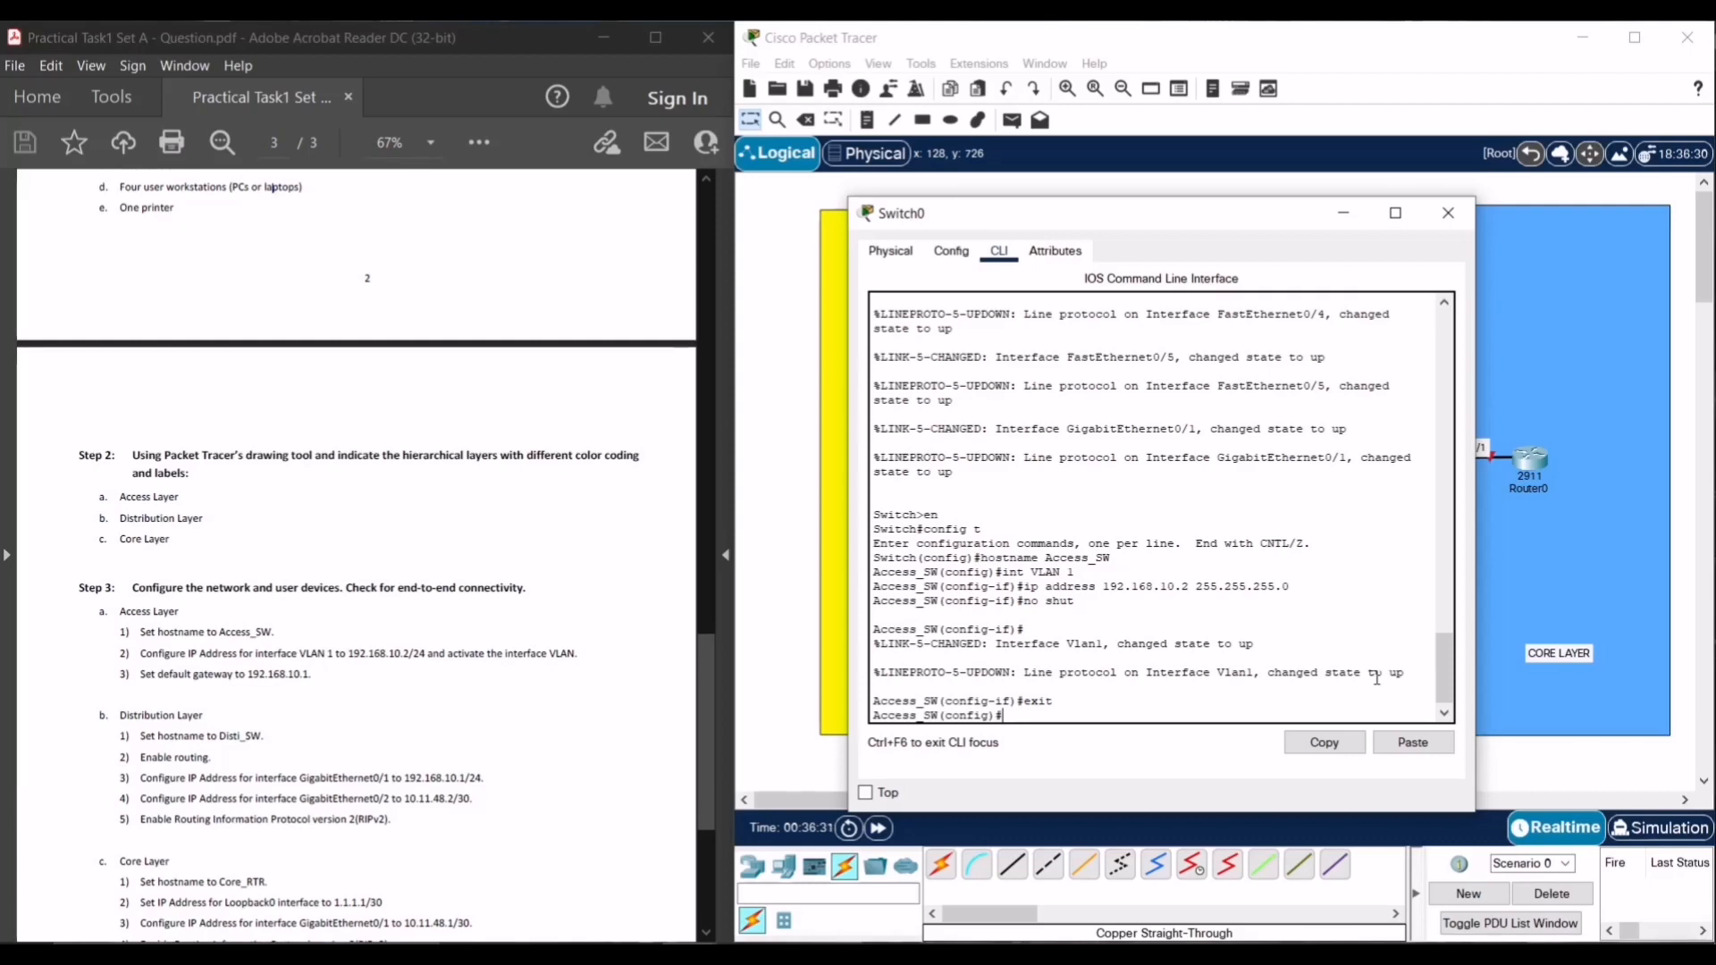
text(ip de)
key(Tab)
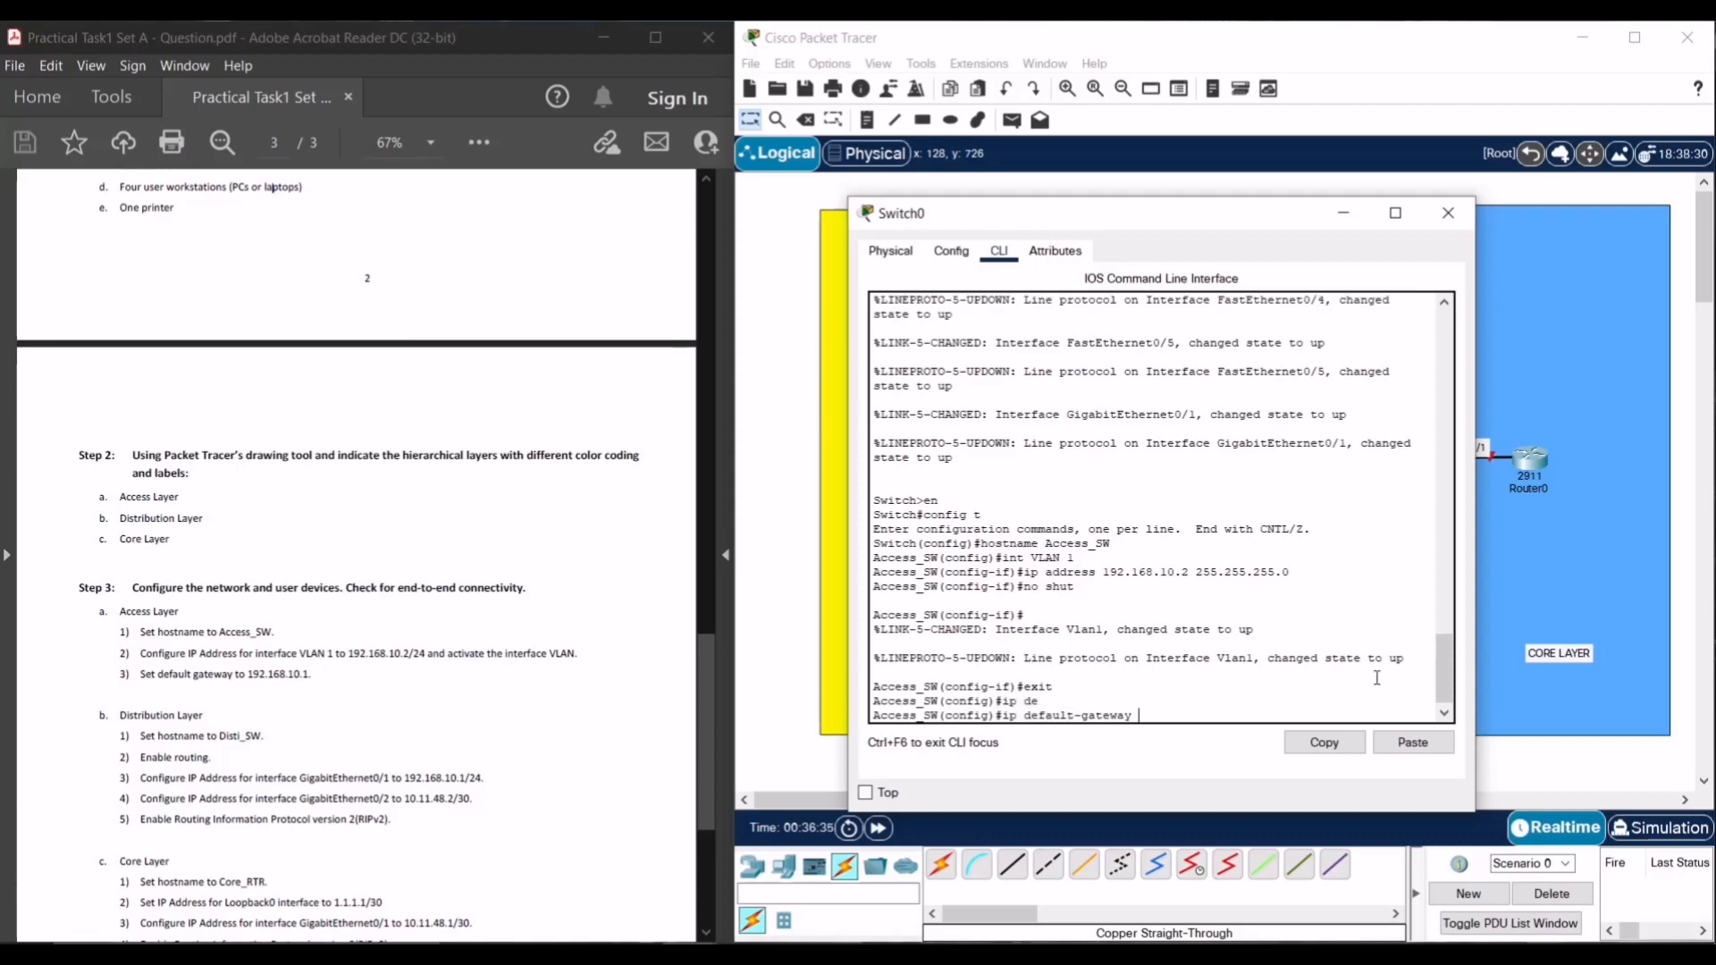
text(192.168.10.1)
key(Return)
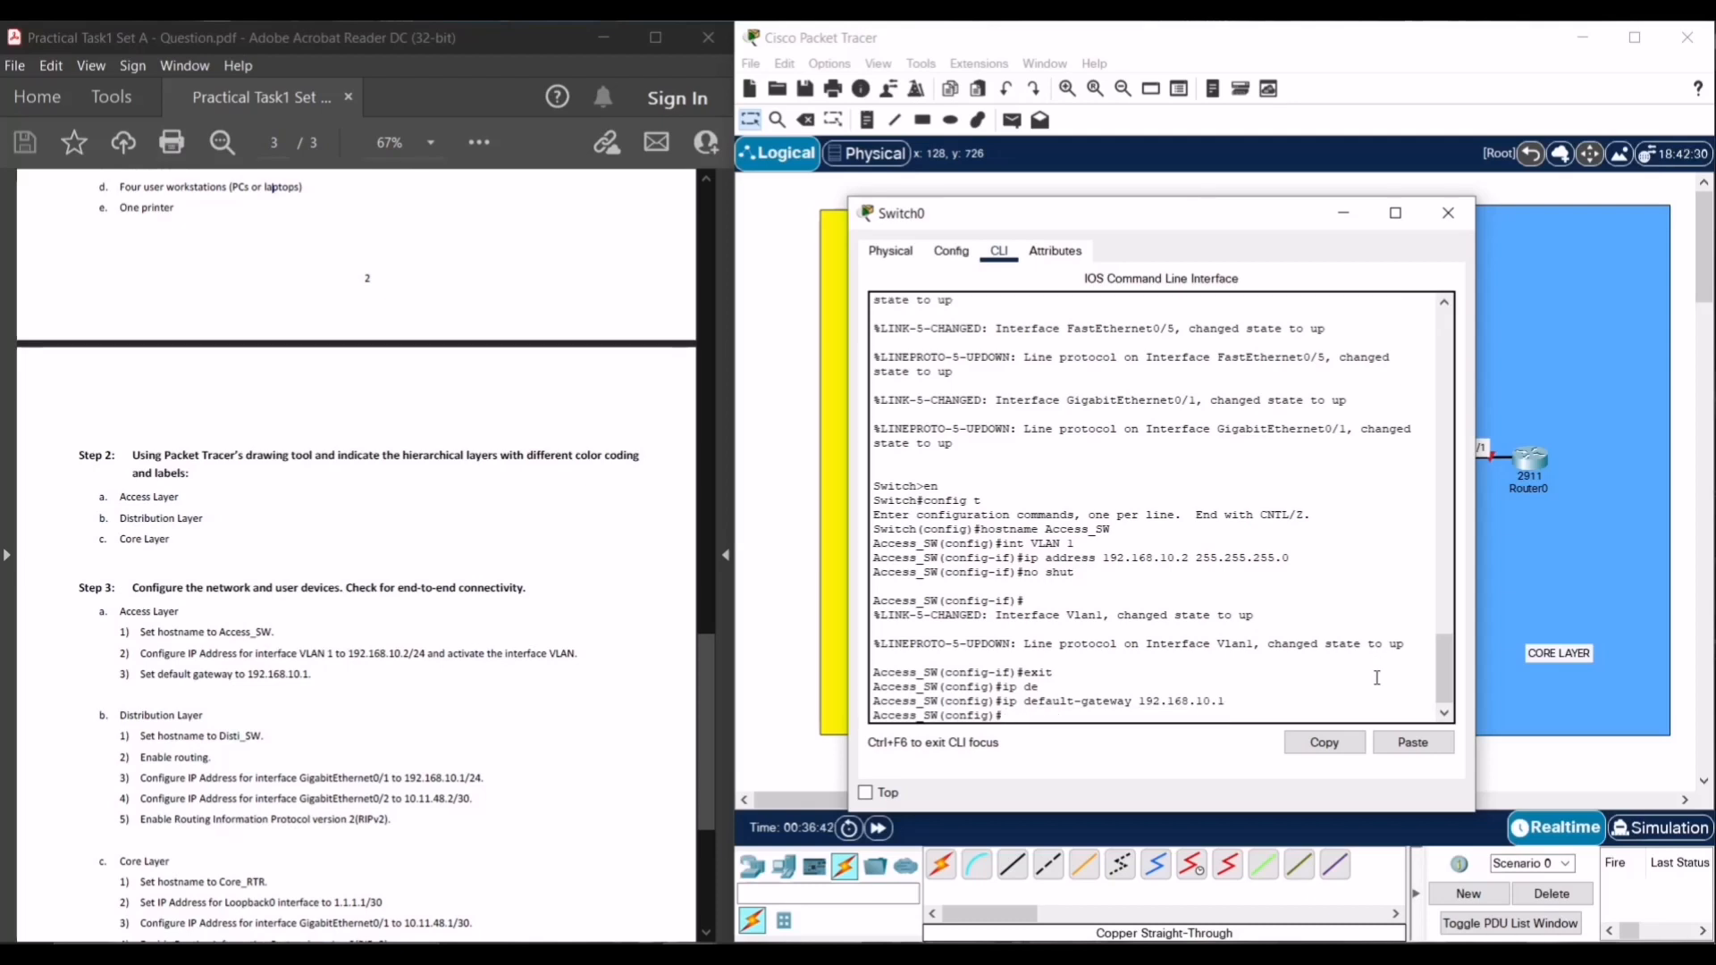
- Save with copy run start and close the switch window
text(end)
key(Return)
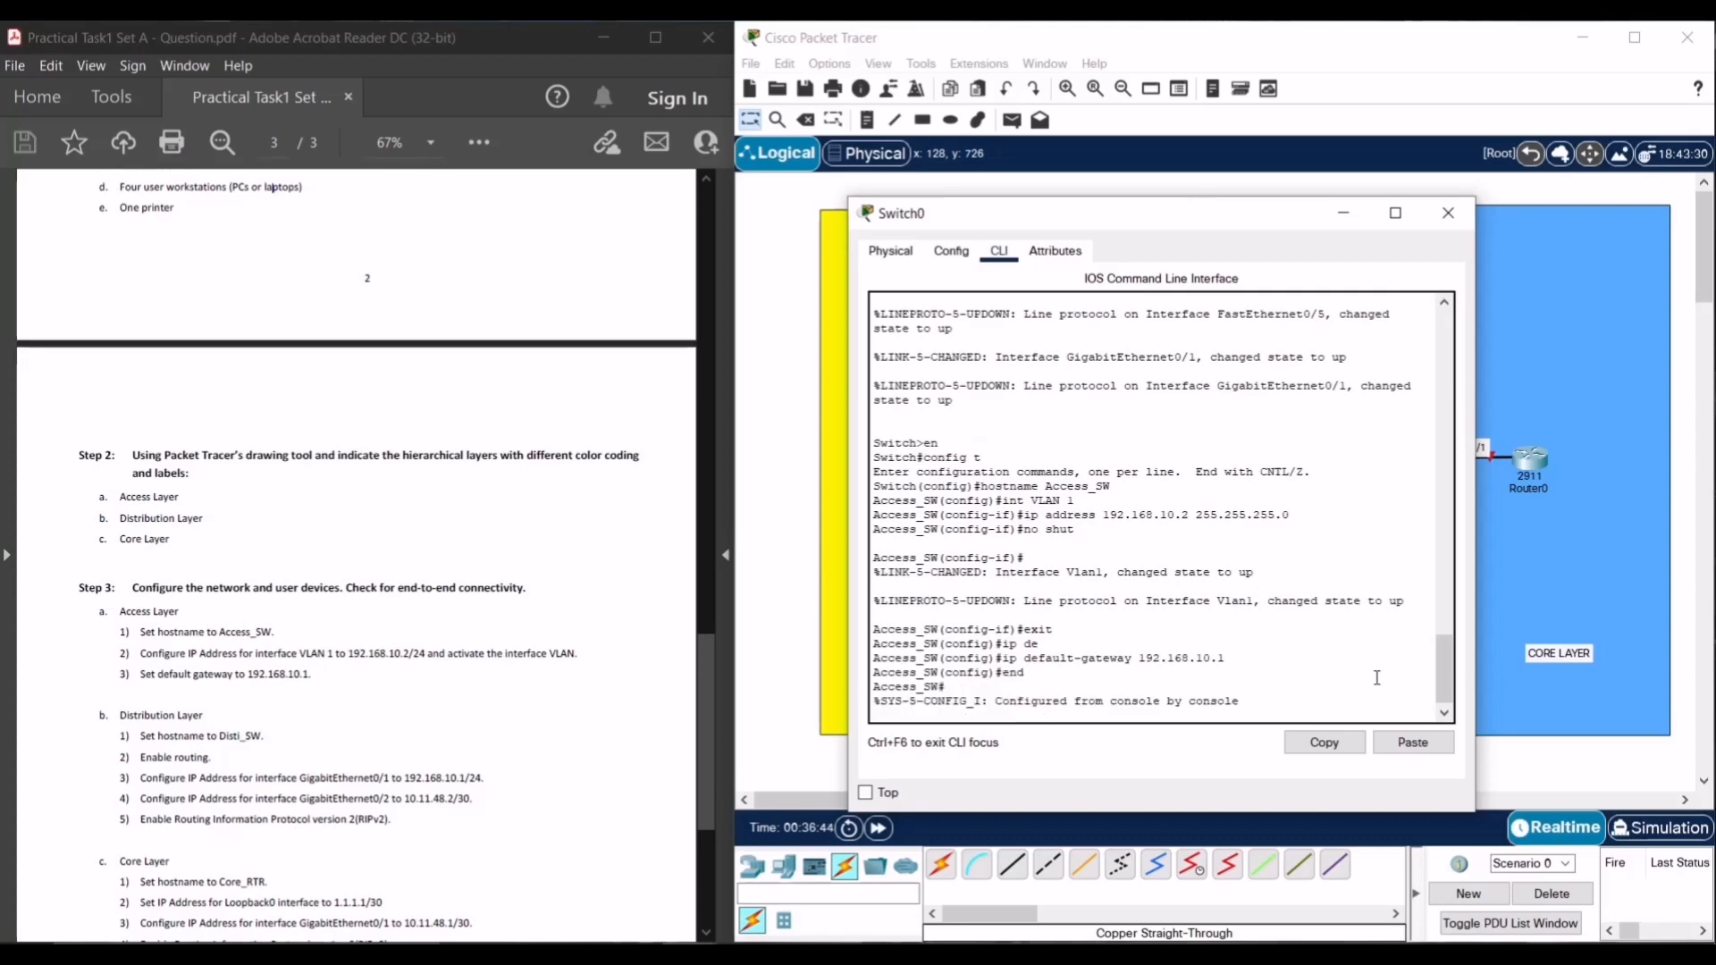
text(cc)
text(py ru)
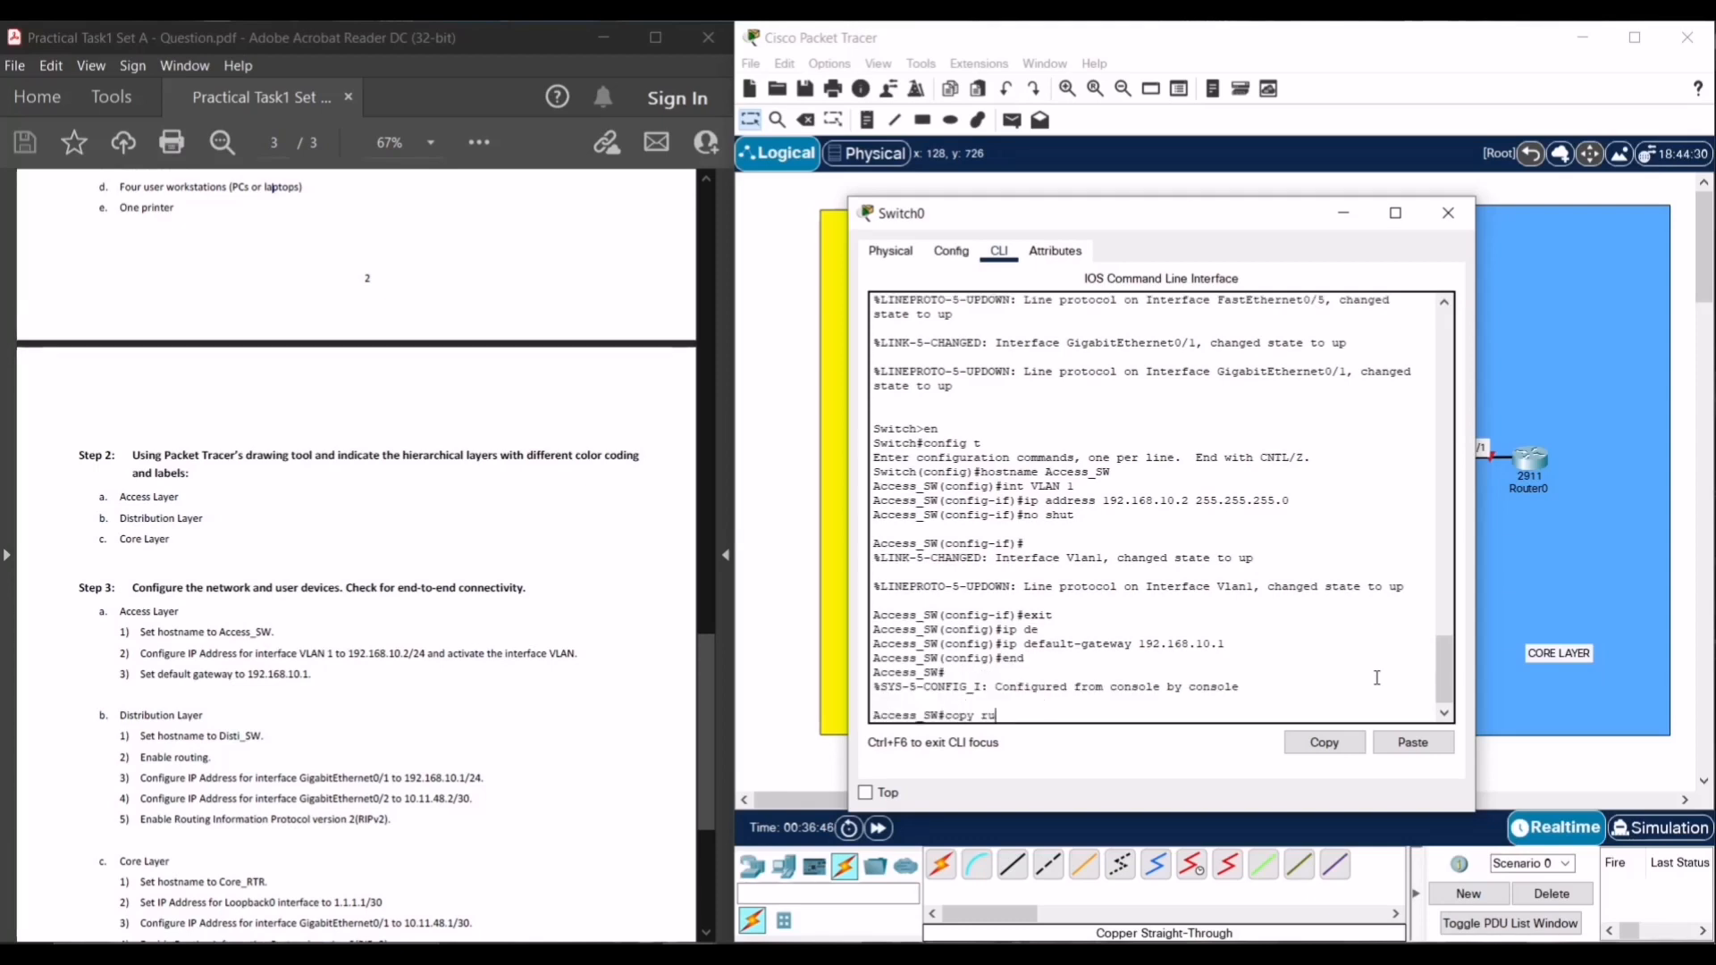
text(n satrt)
key(BackSpace)
text(\)
key(BackSpace)
key(BackSpace)
key(BackSpace)
key(BackSpace)
text(tart)
key(Return)
key(Return)
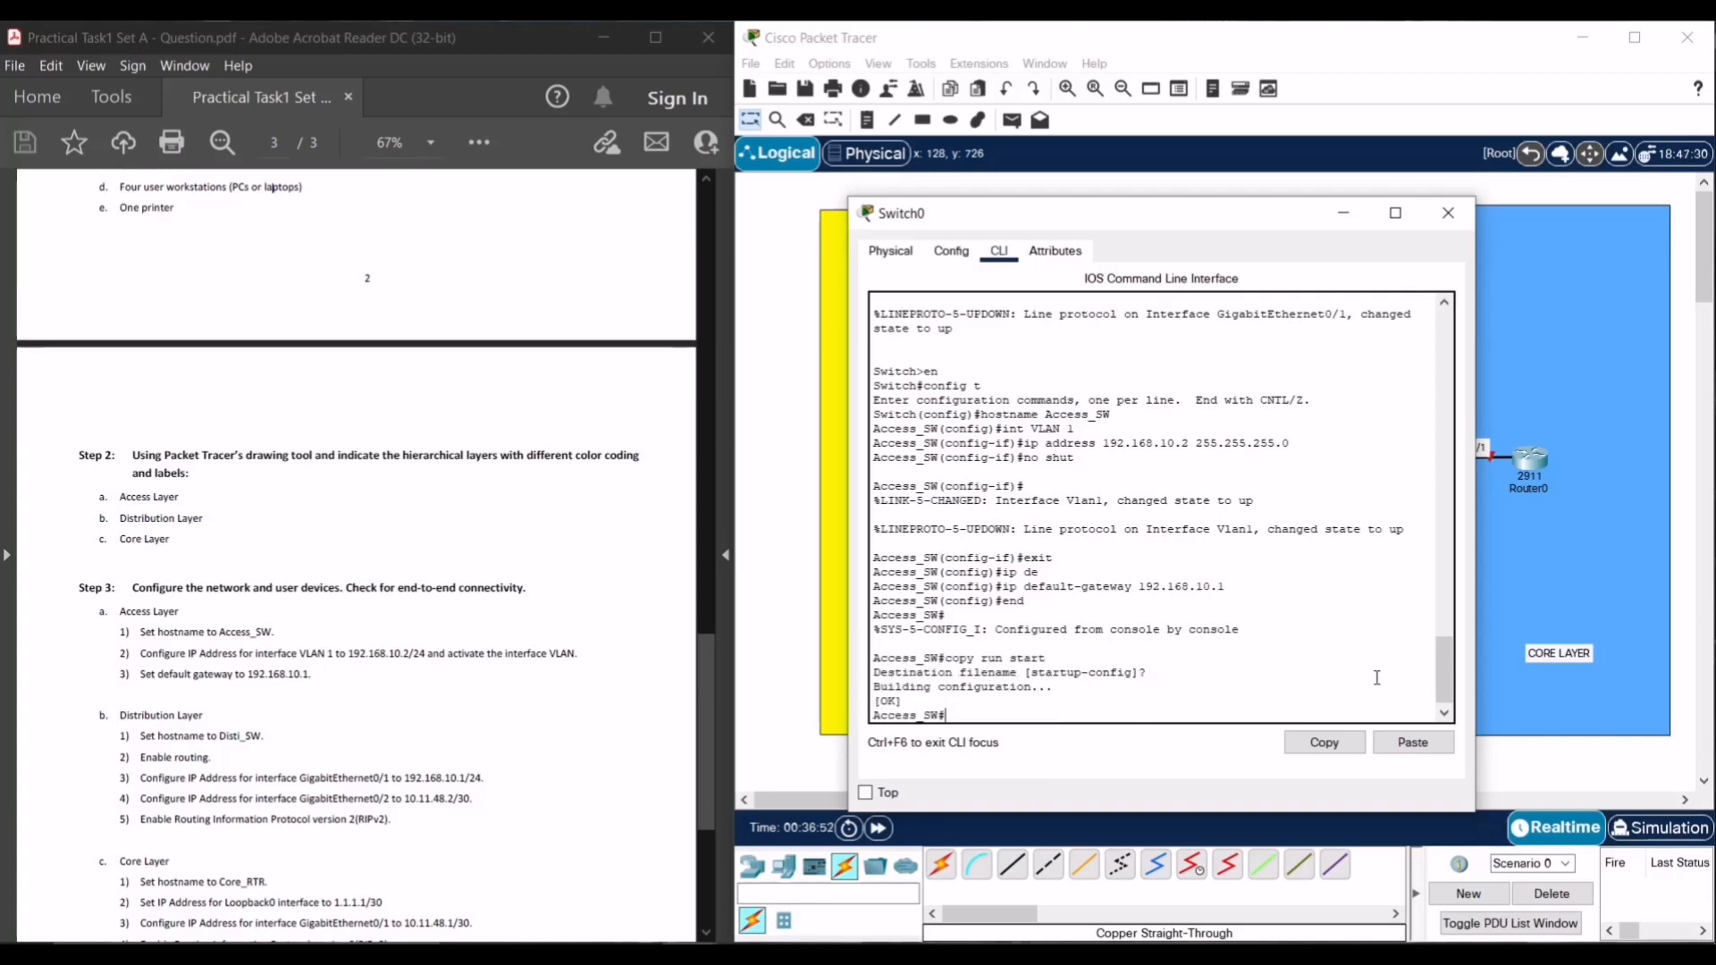
right_click(1377, 678)
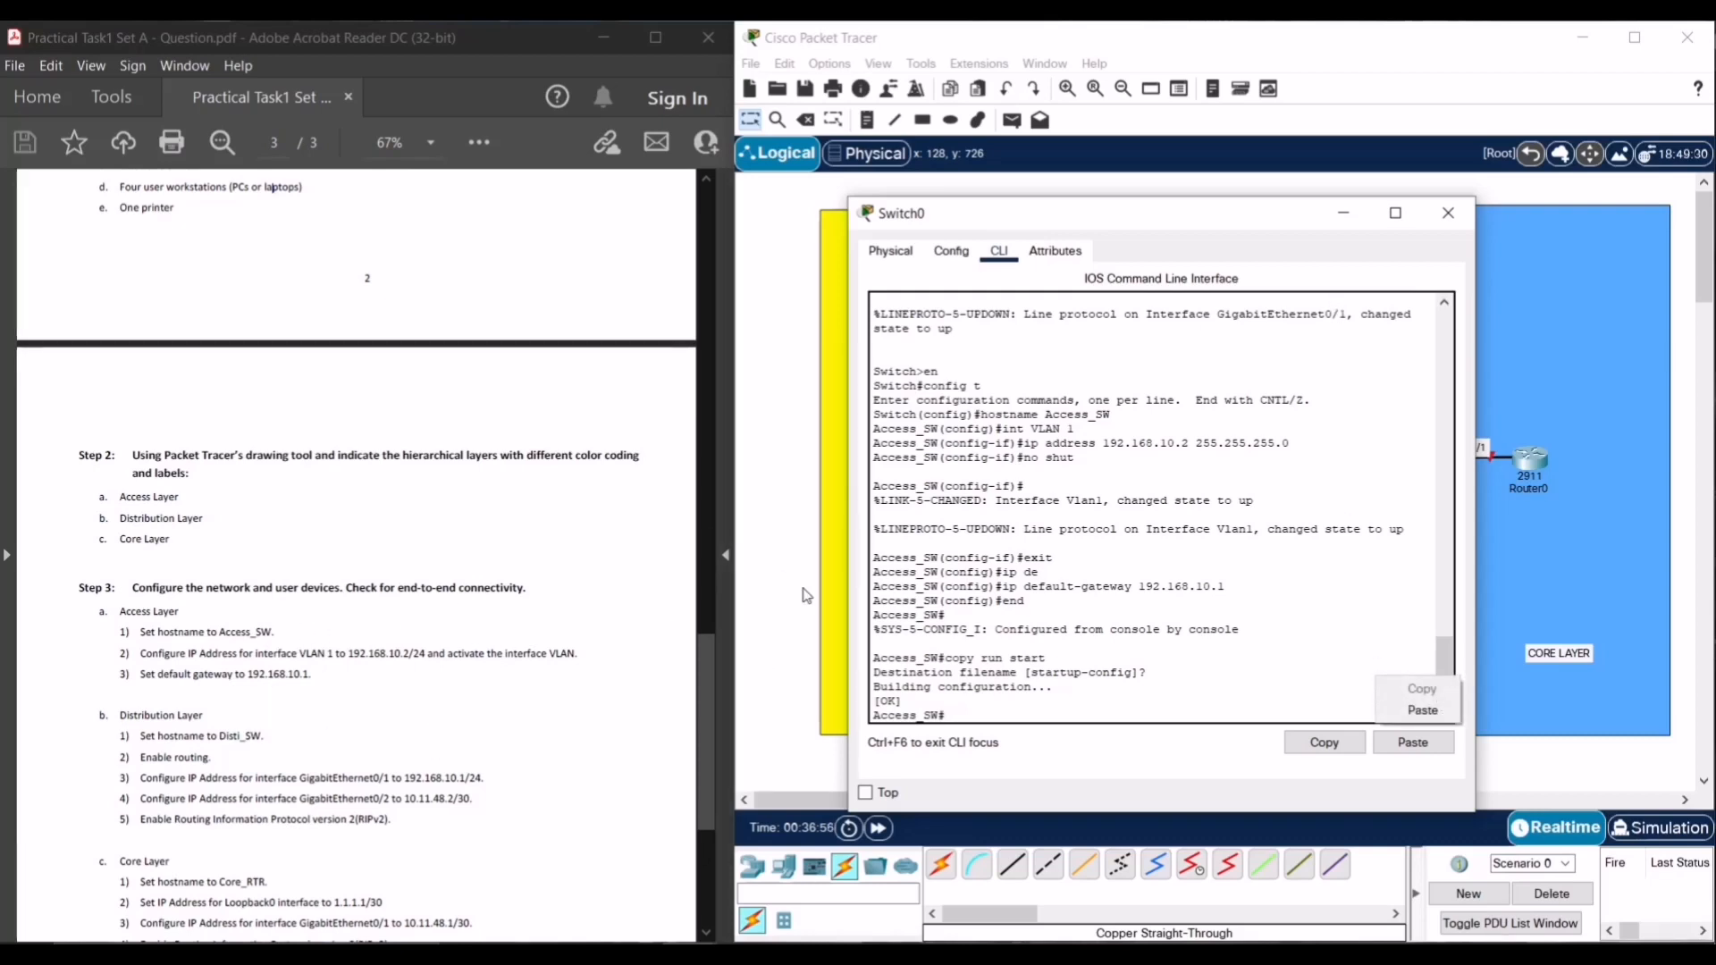
click(1450, 214)
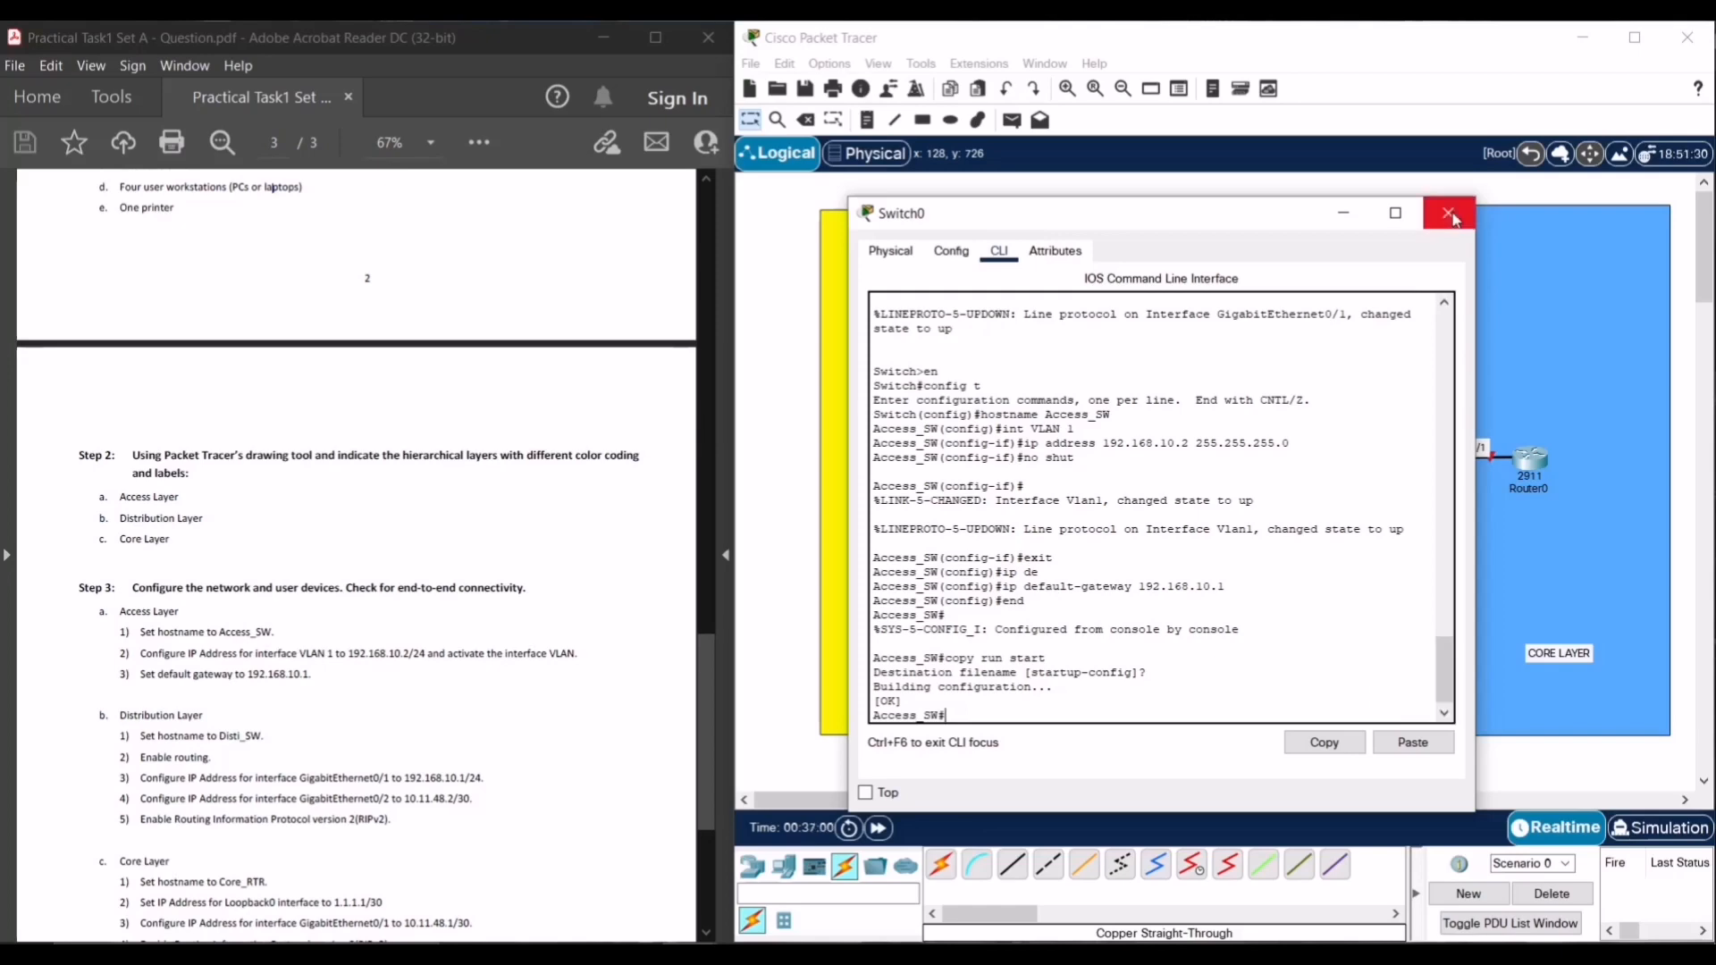
click(1450, 215)
- Open Router0's device window, move it right, and show its CLI boot output
scroll(643, 599, down, 3)
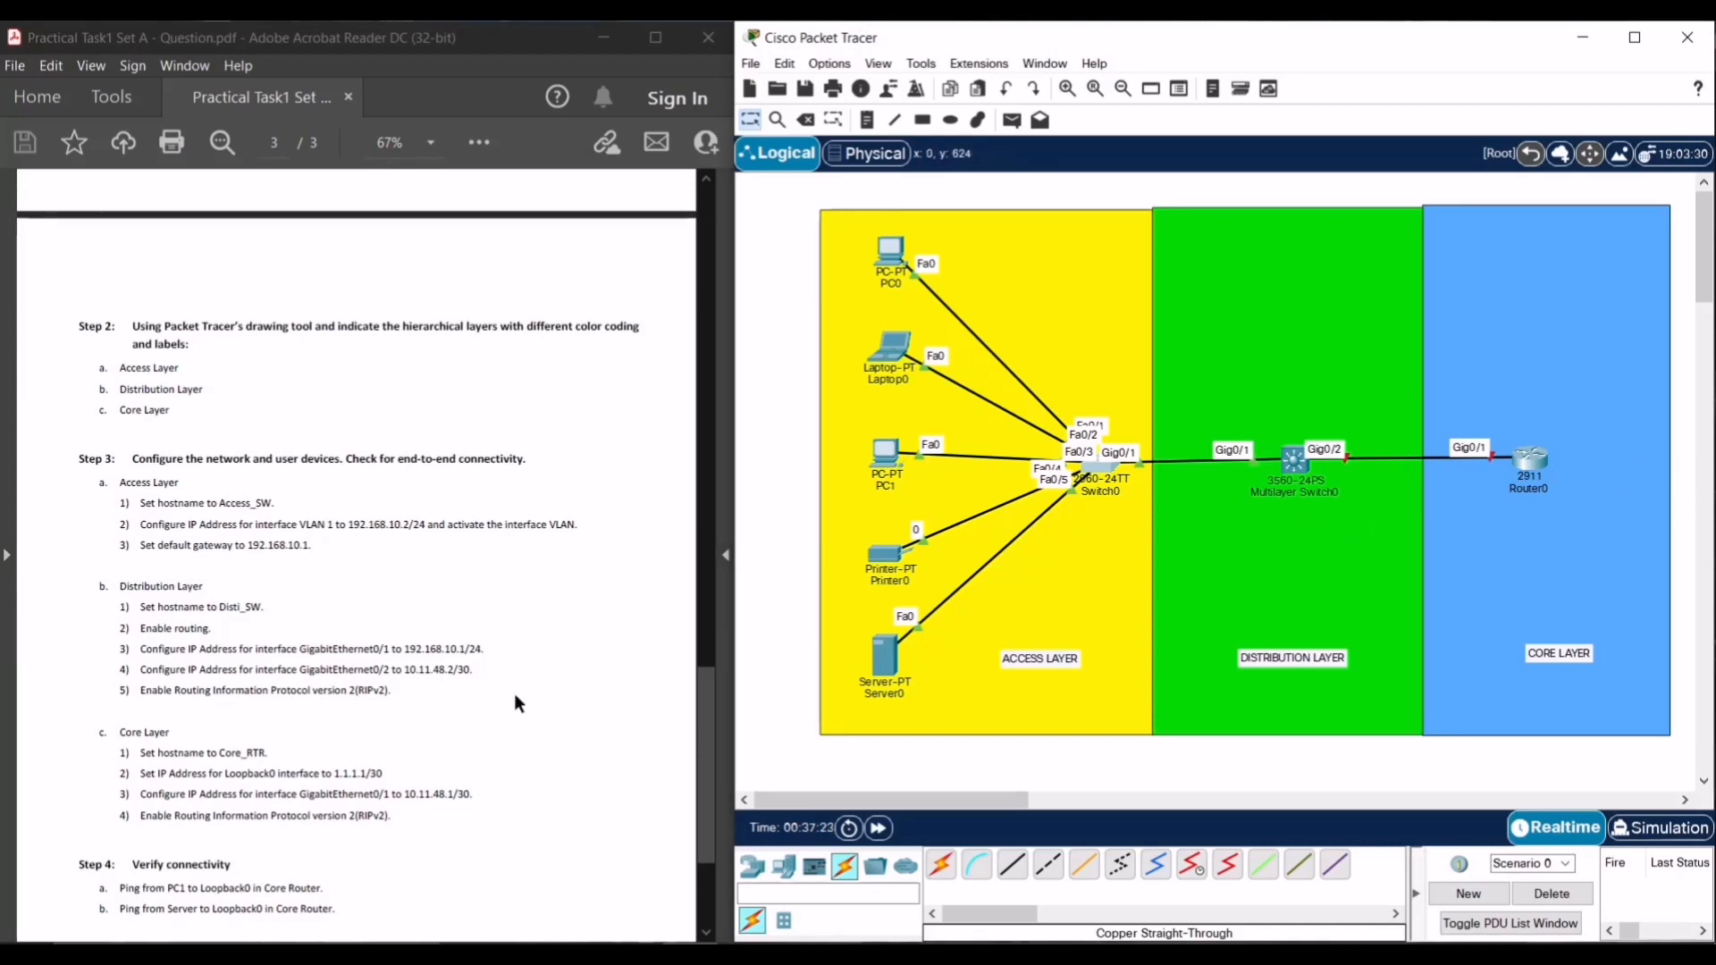
scroll(372, 850, down, 1)
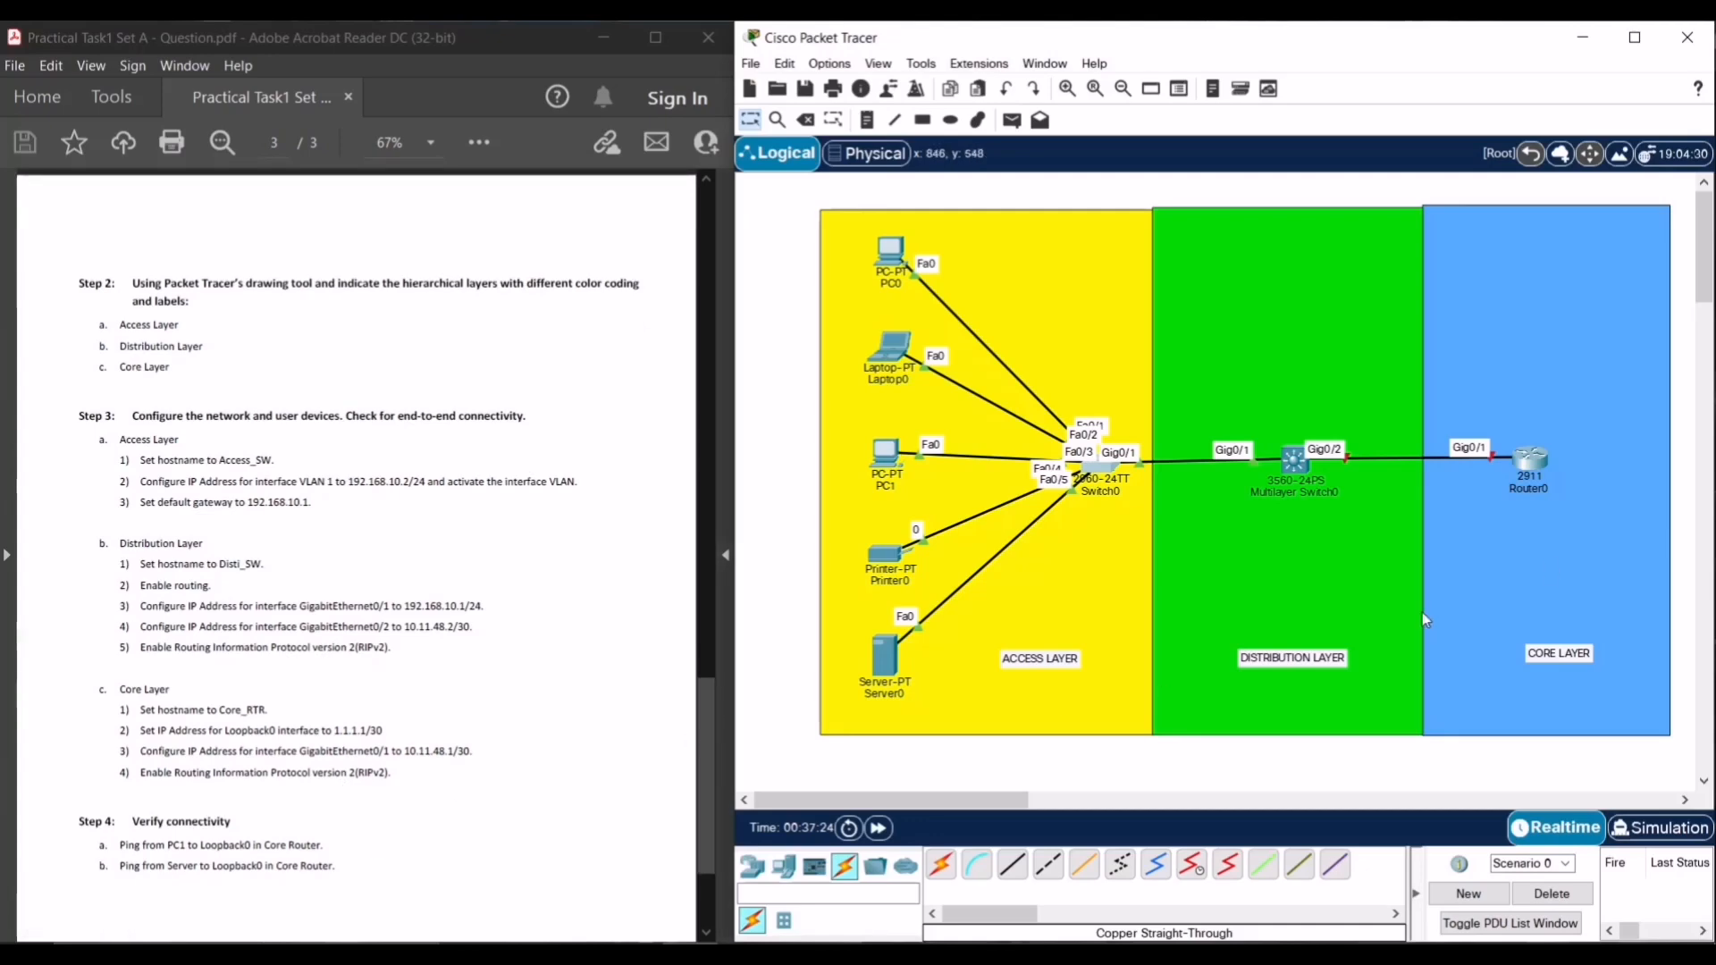
click(1522, 462)
drag(835, 176, 1327, 199)
click(1188, 232)
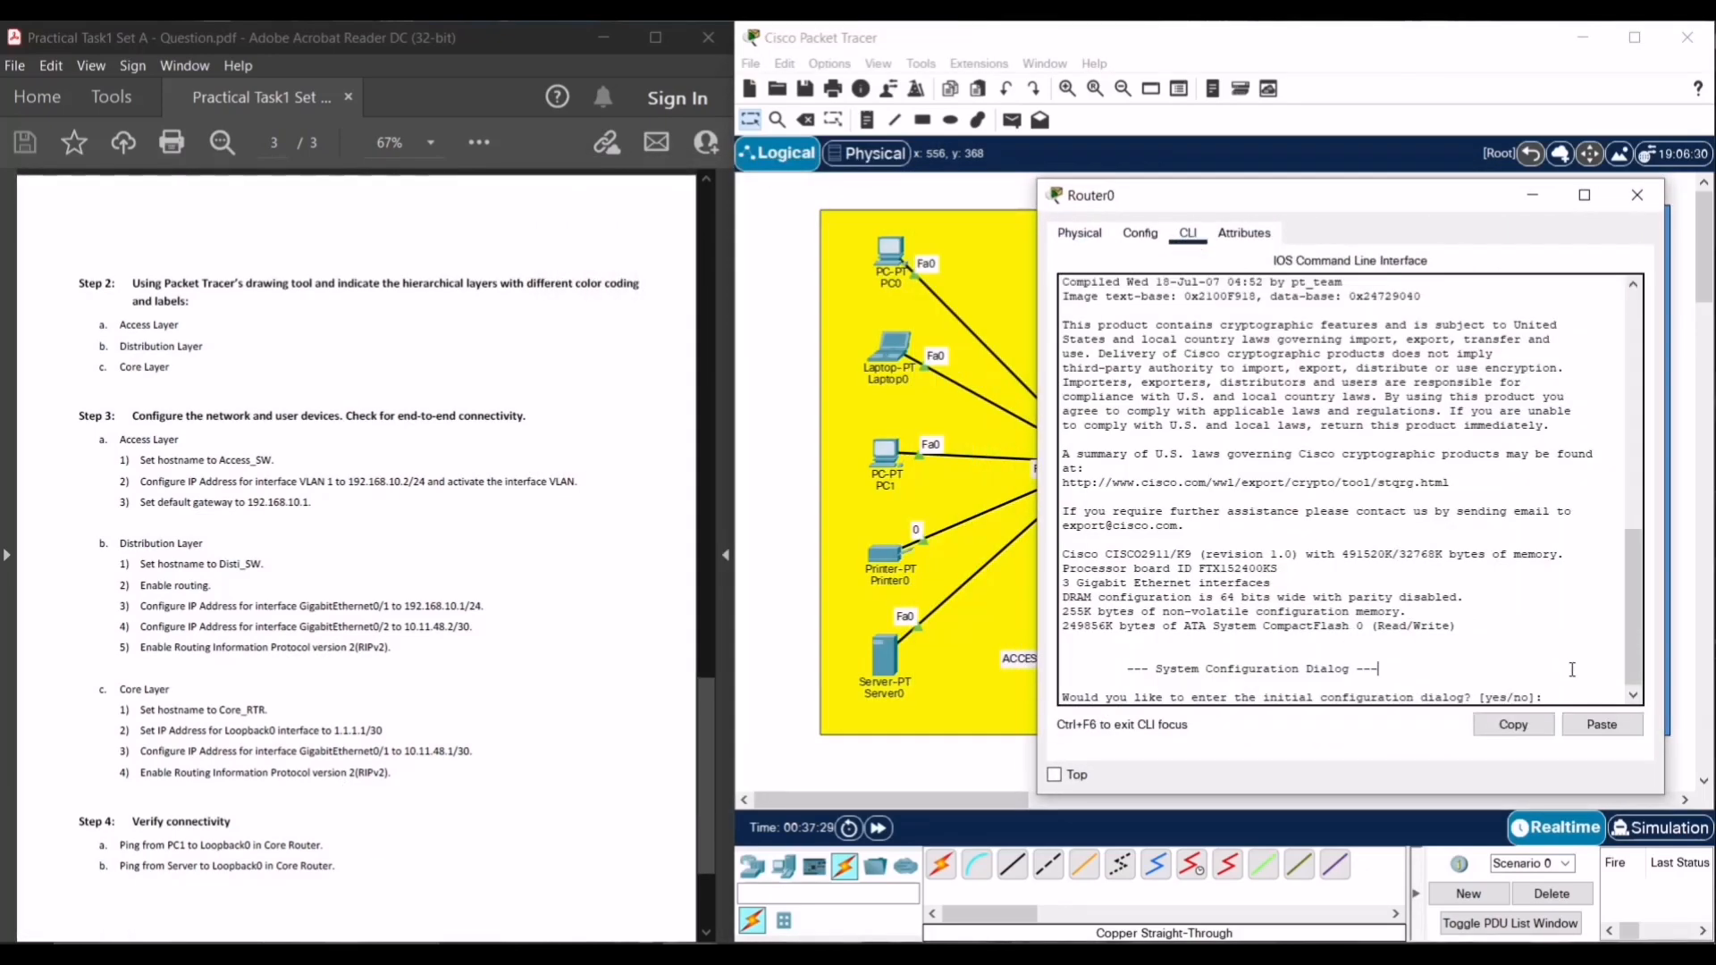
- Answer 'no' to the setup dialog and enter global configuration mode with en and config t
text(no)
key(Return)
key(Return)
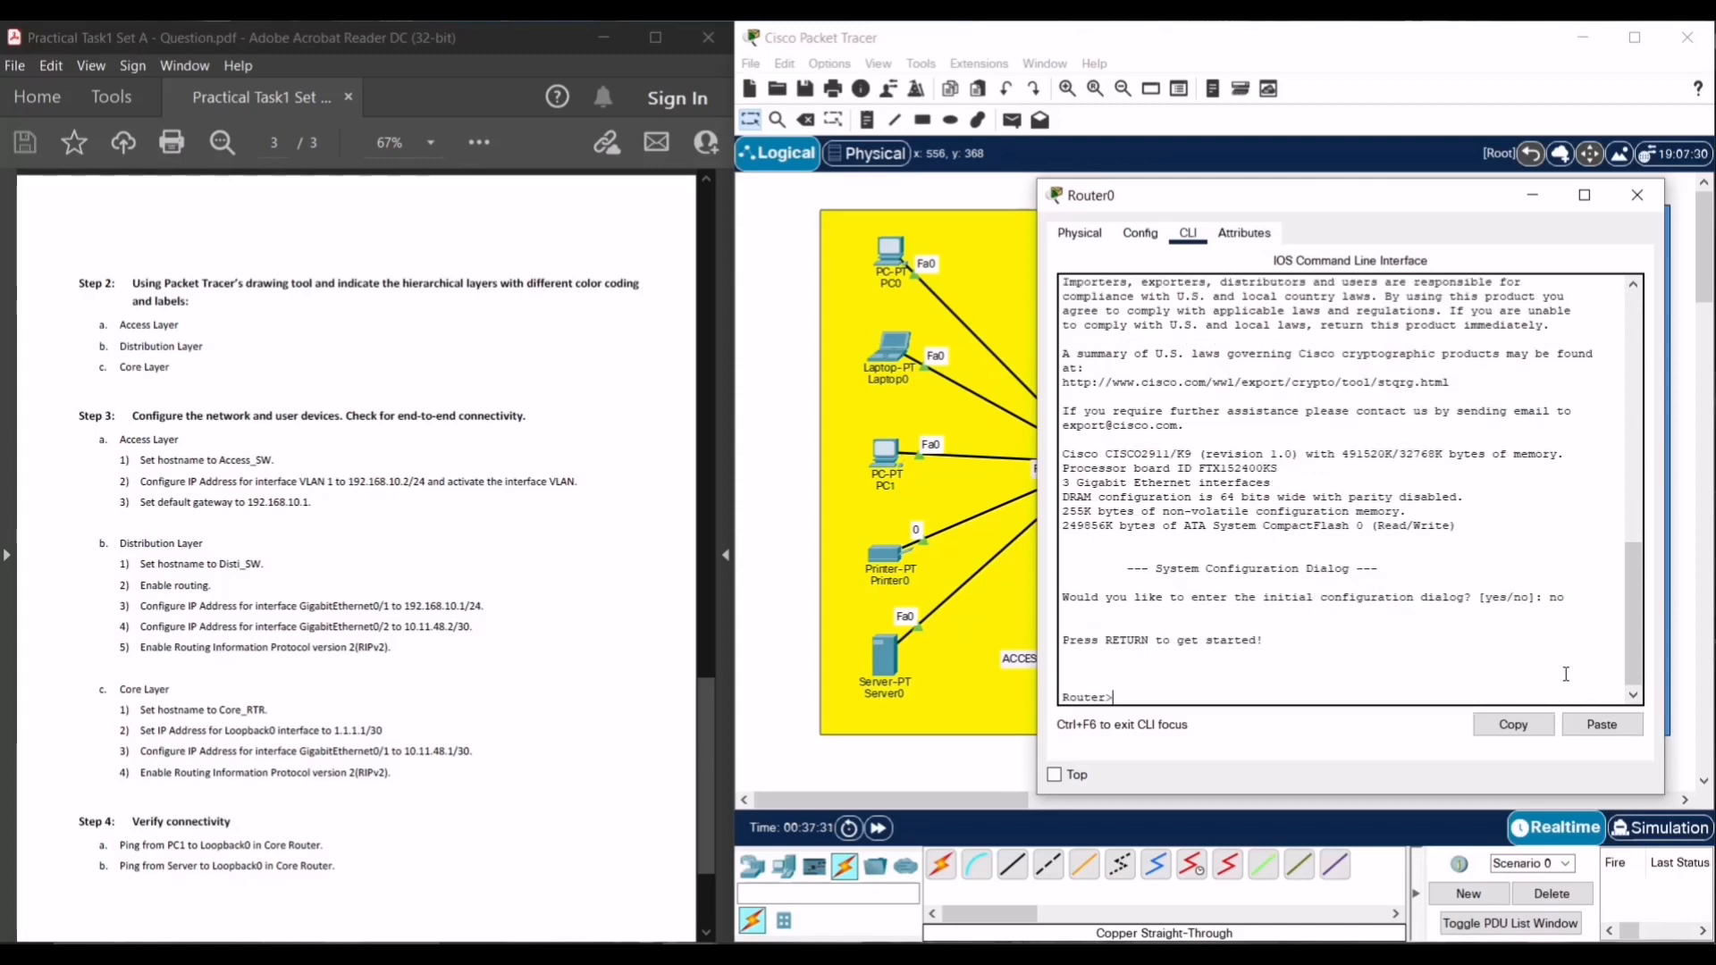
text(en)
key(Return)
text(co)
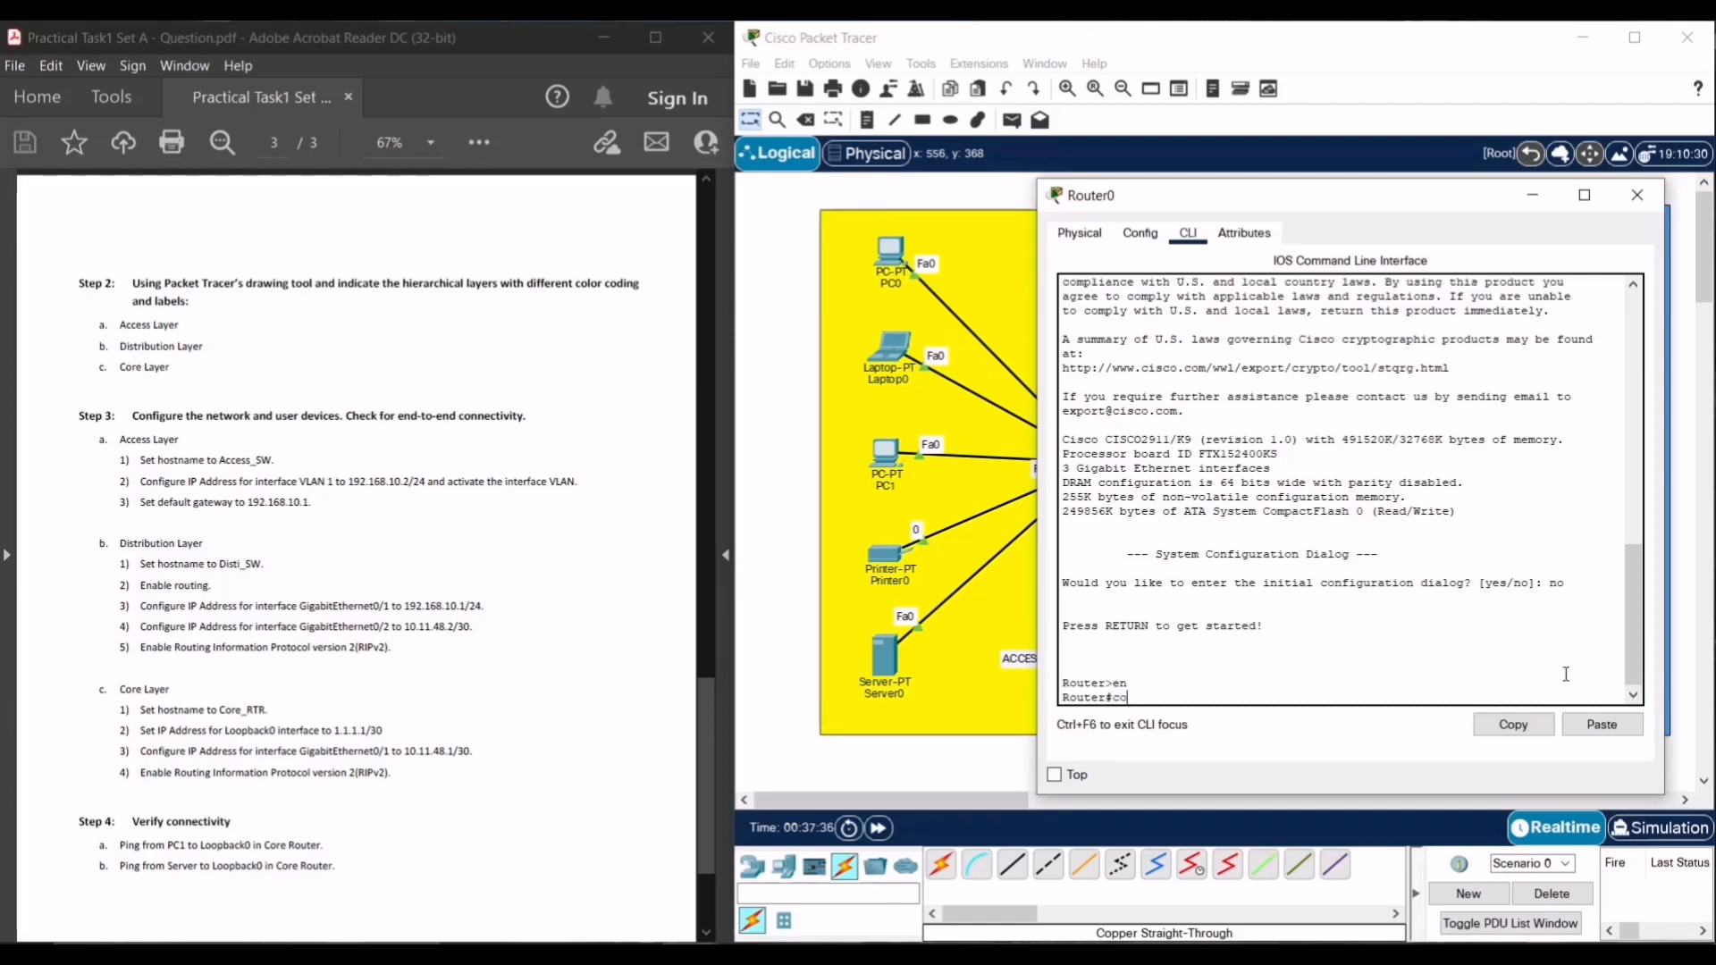
text(nfi g)
key(BackSpace)
key(BackSpace)
text(g t)
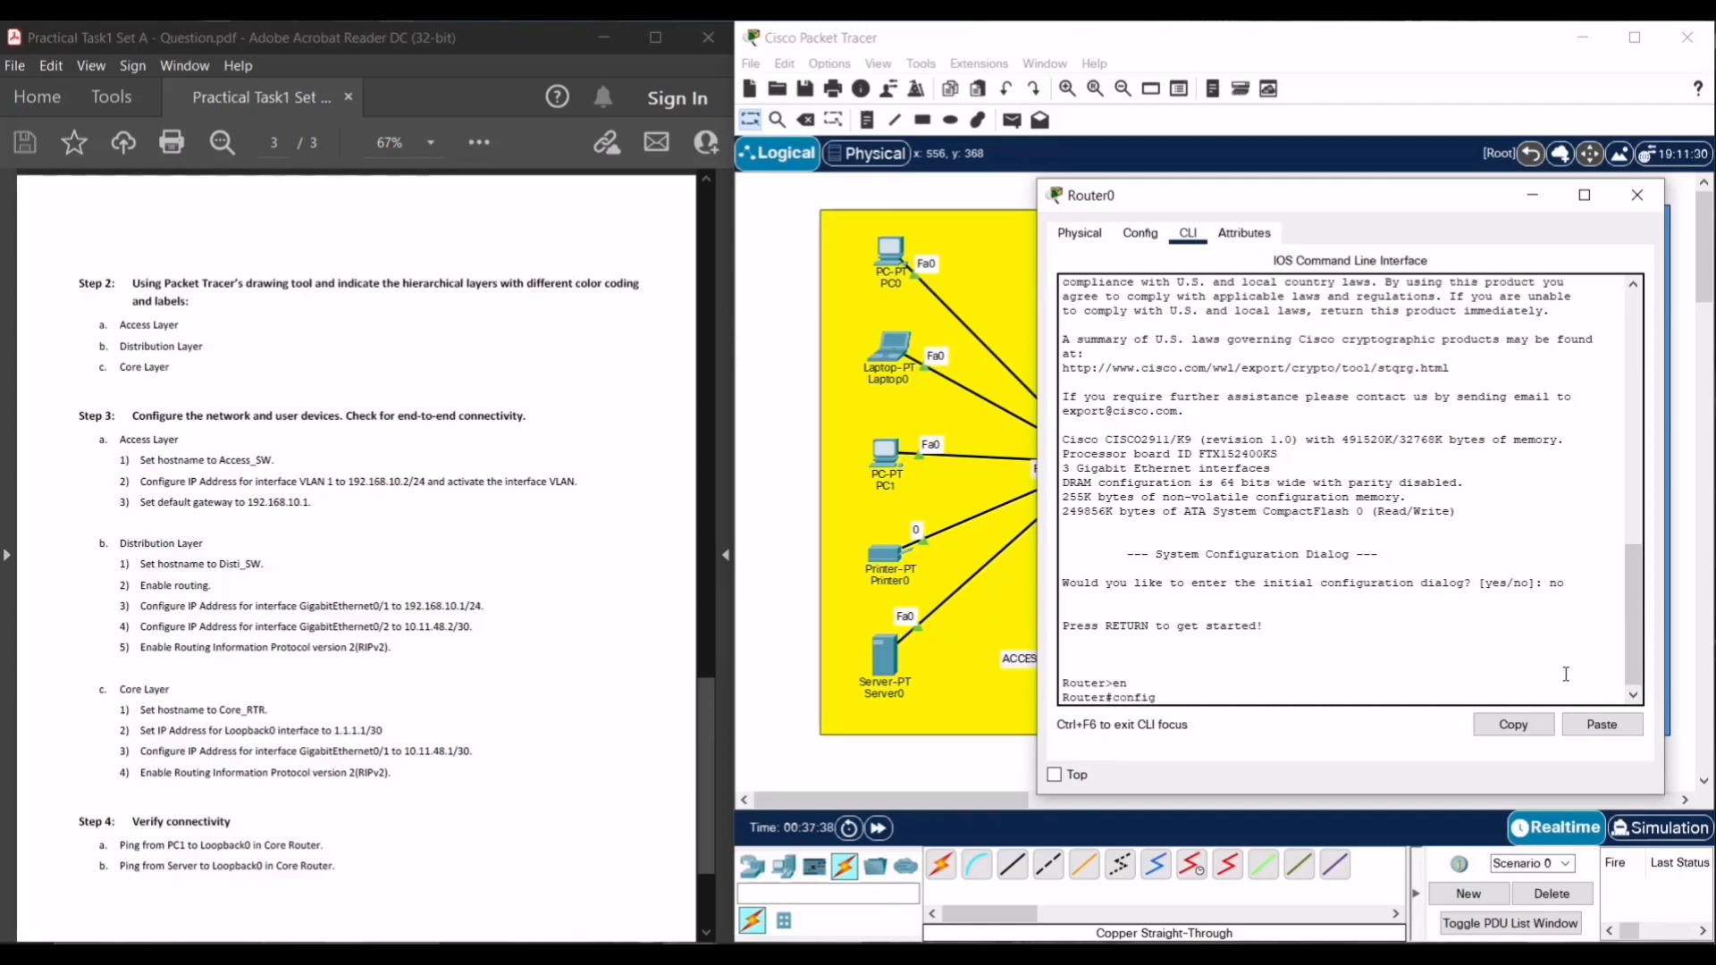
key(Return)
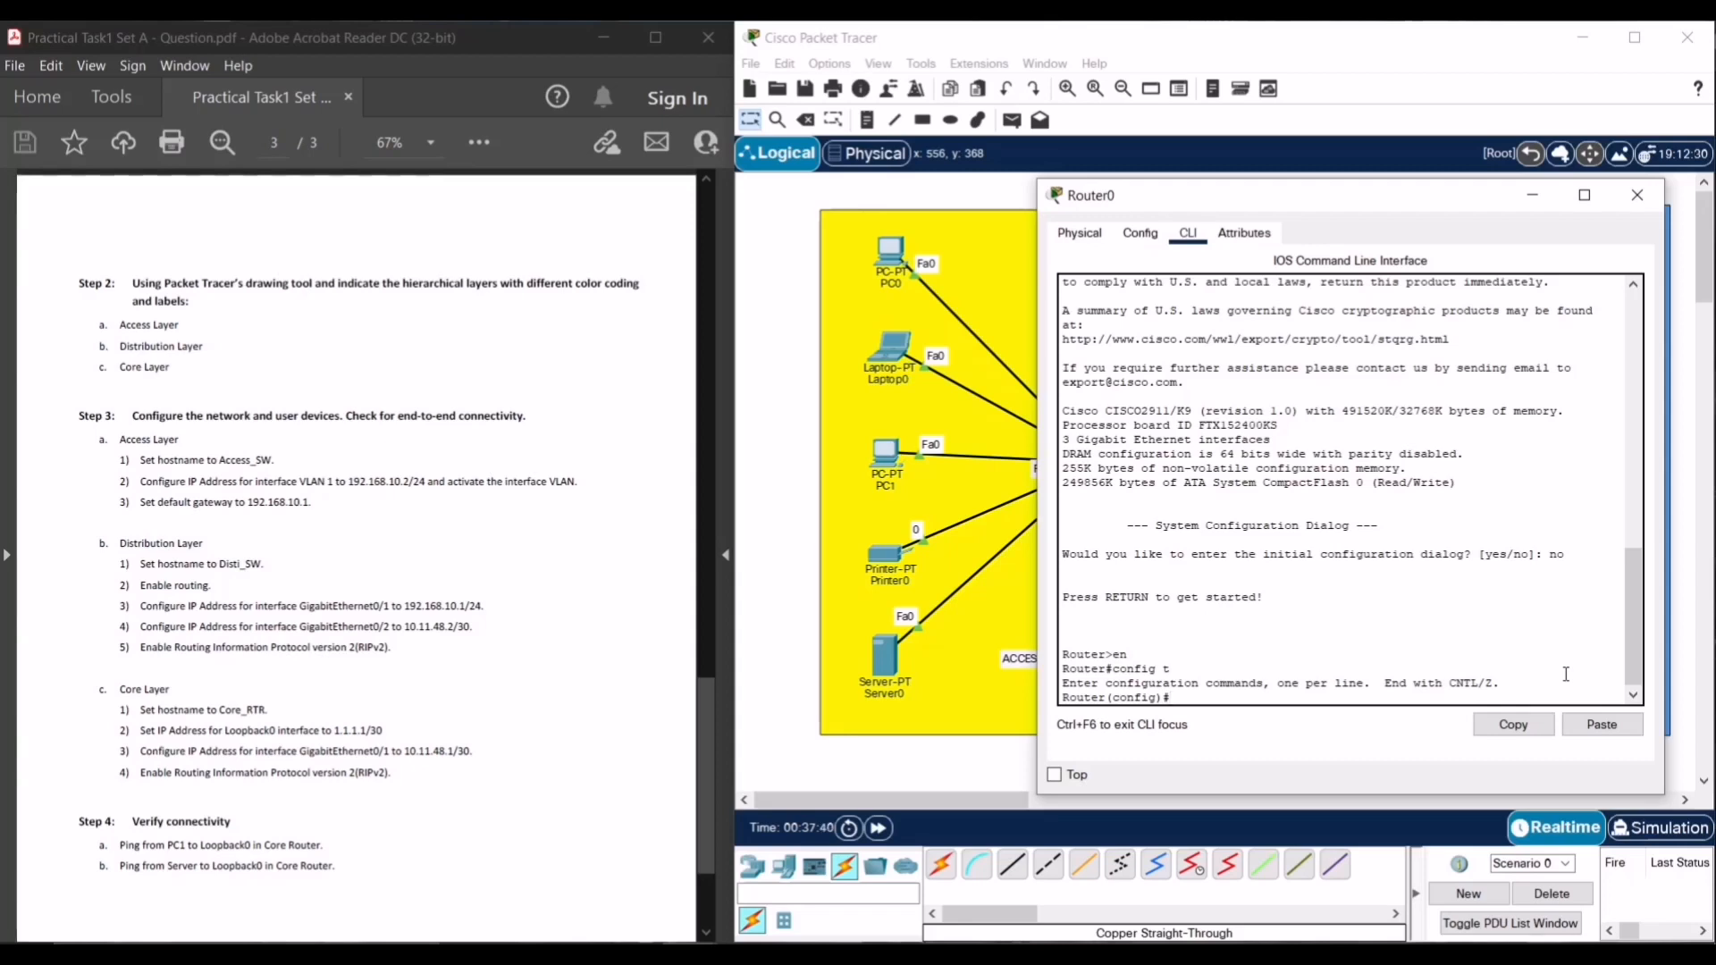
- Rename the router with hostname Core_RTR
text(hostname)
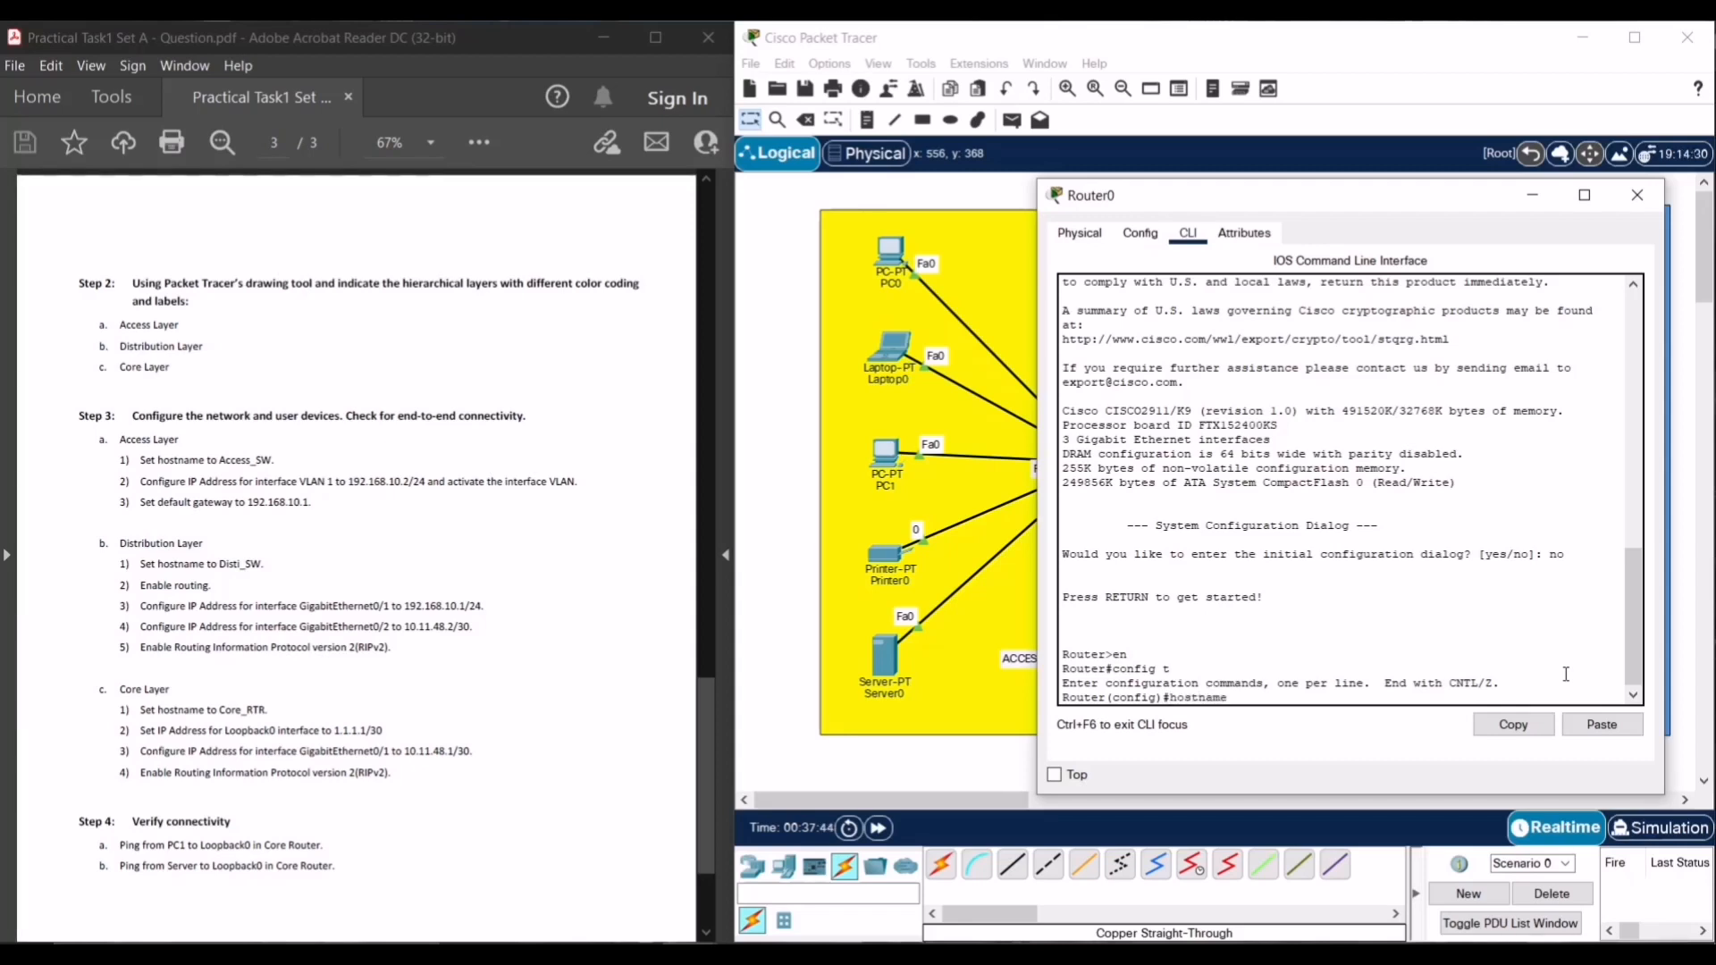
text( Core)
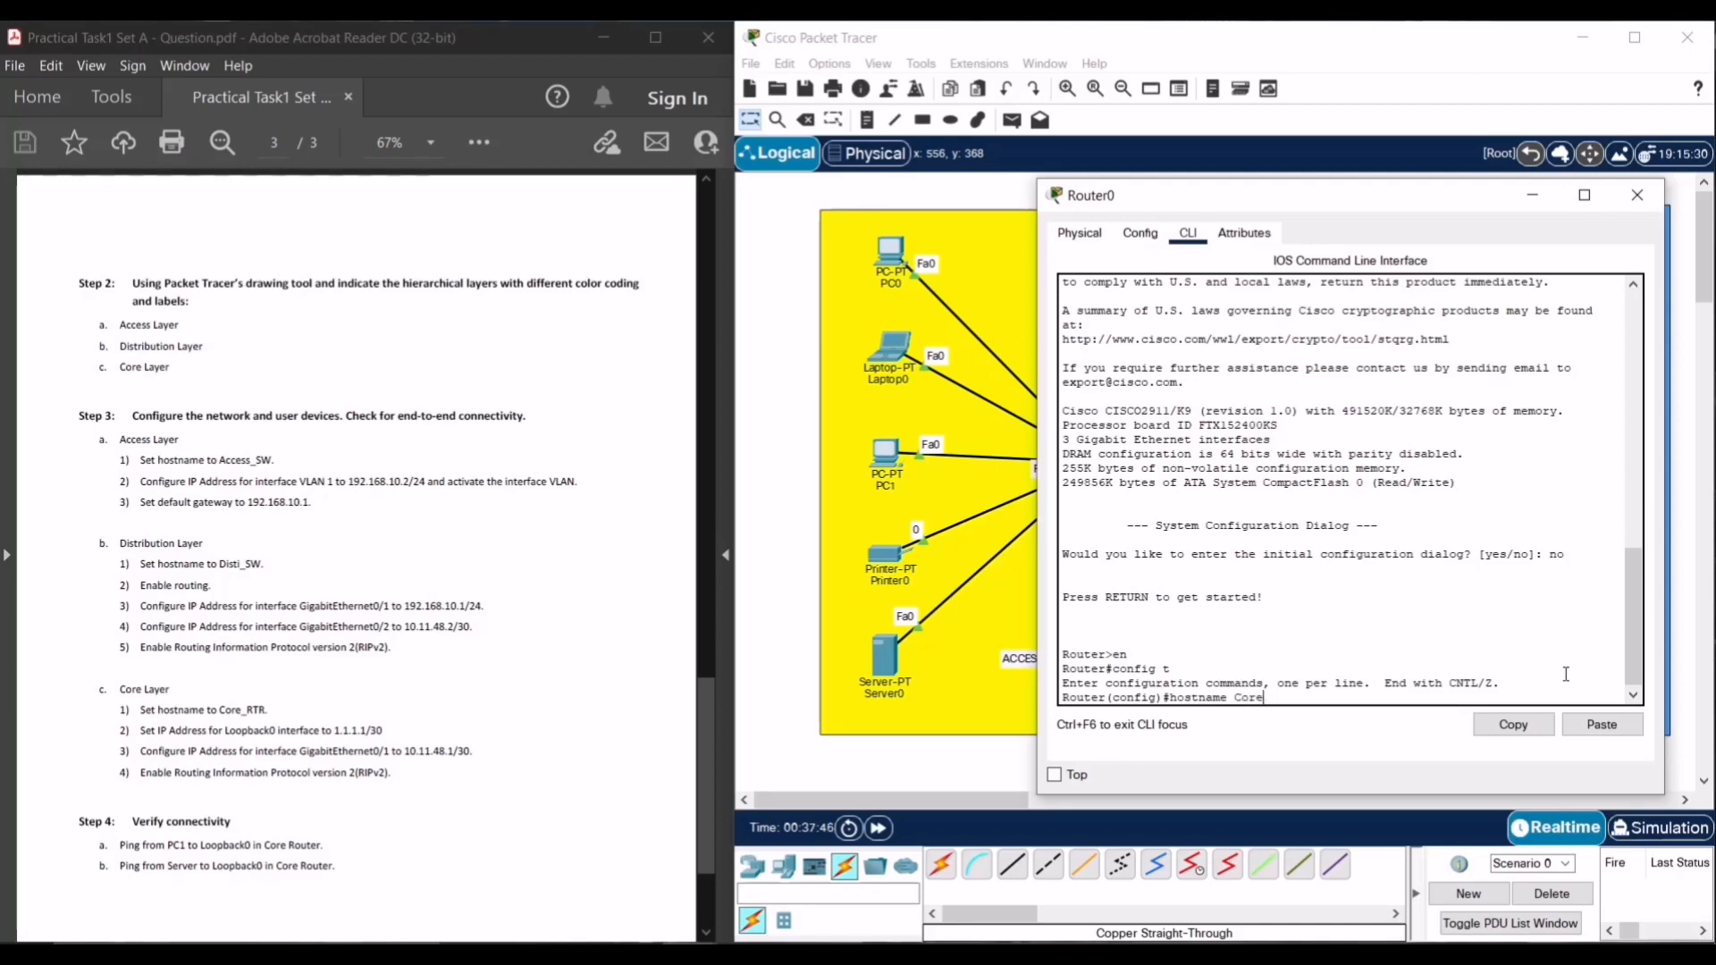
text(_RTR)
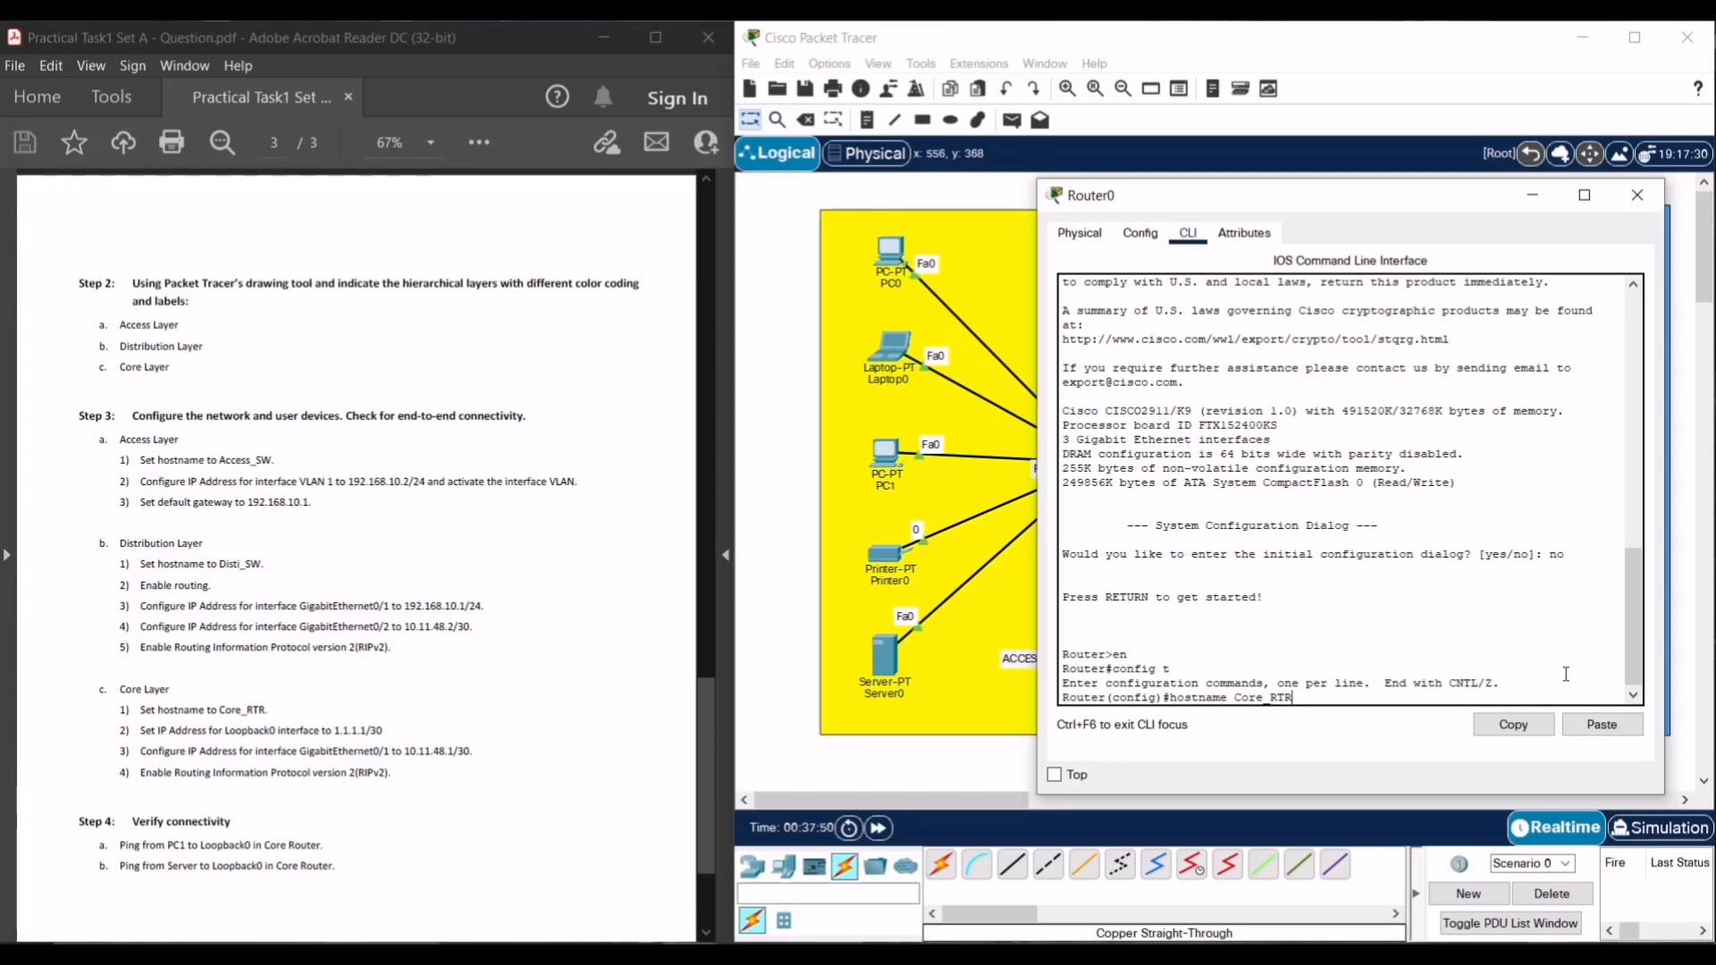
key(Return)
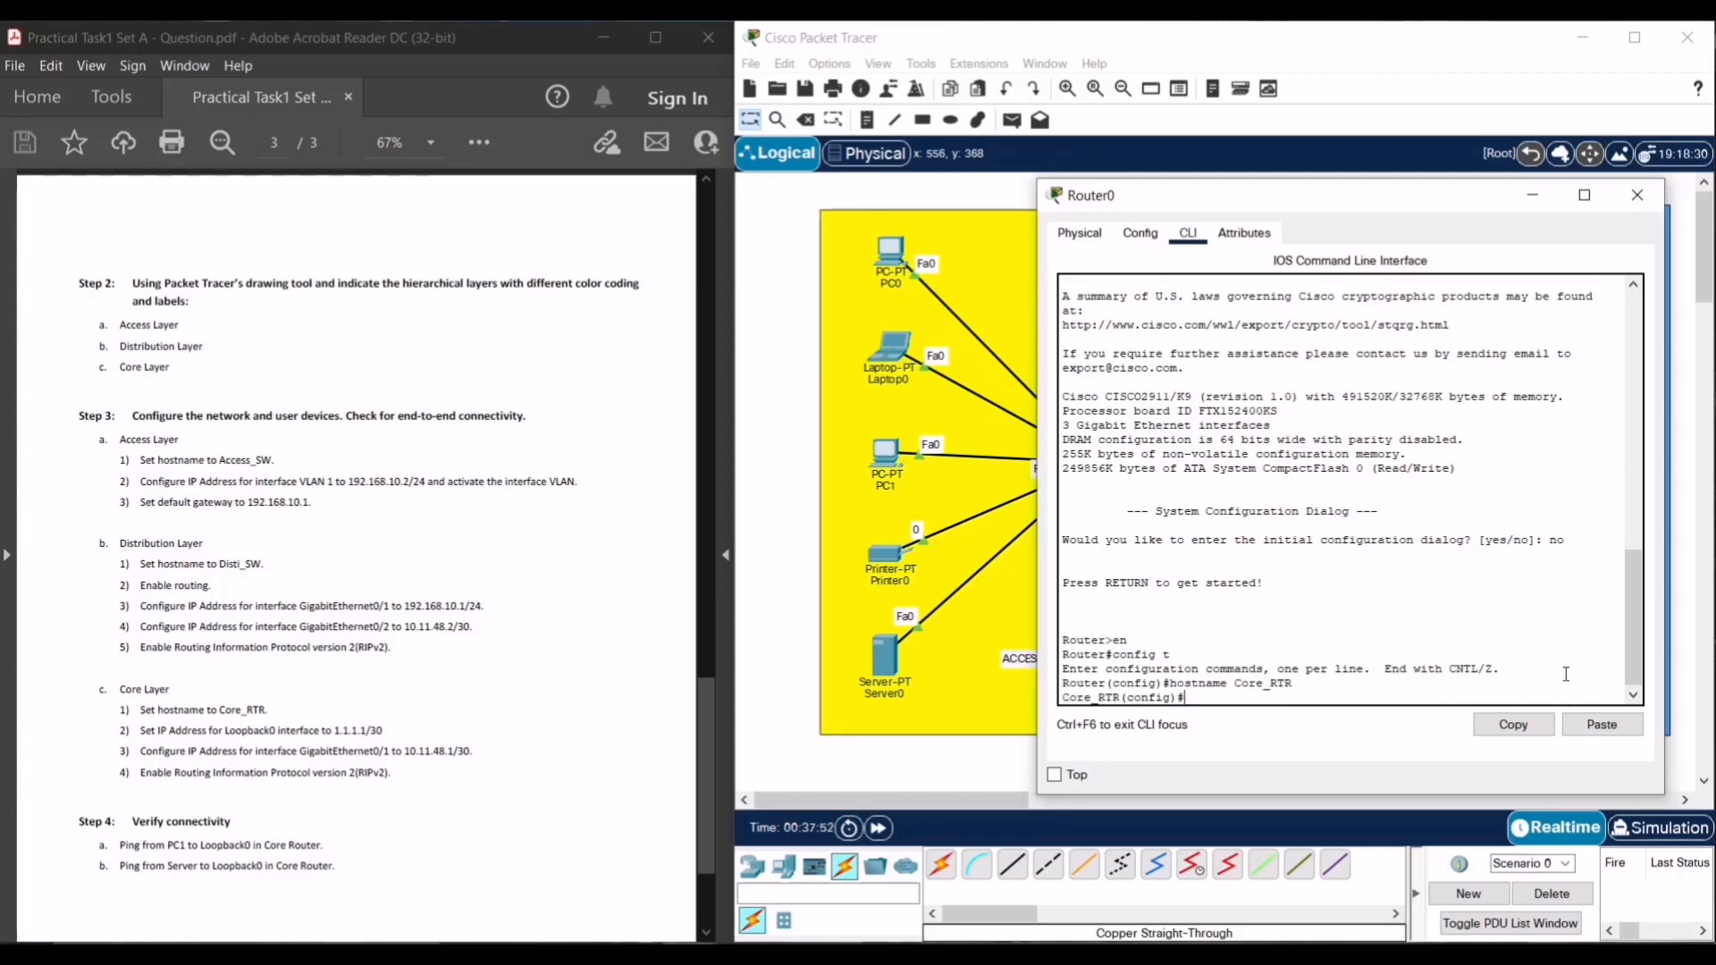
text(int L)
- Assign Loopback0 the address 1.1.1.1 255.255.255.252, enable it with no shut, and exit
key(Tab)
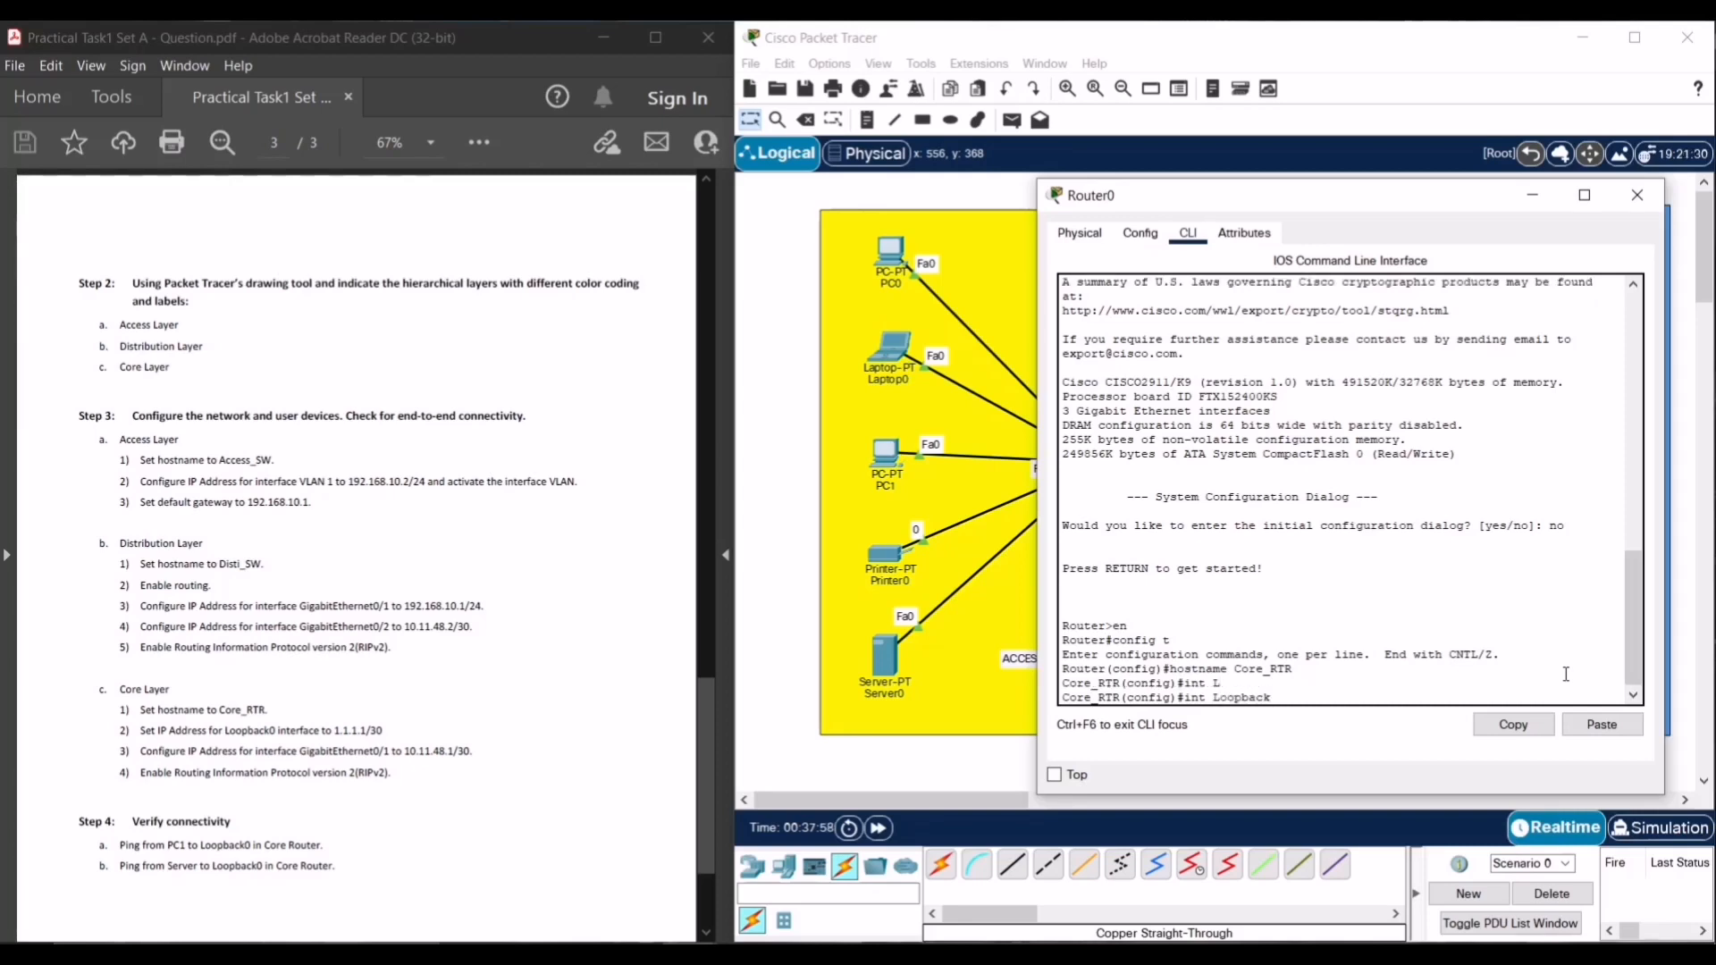
text(0)
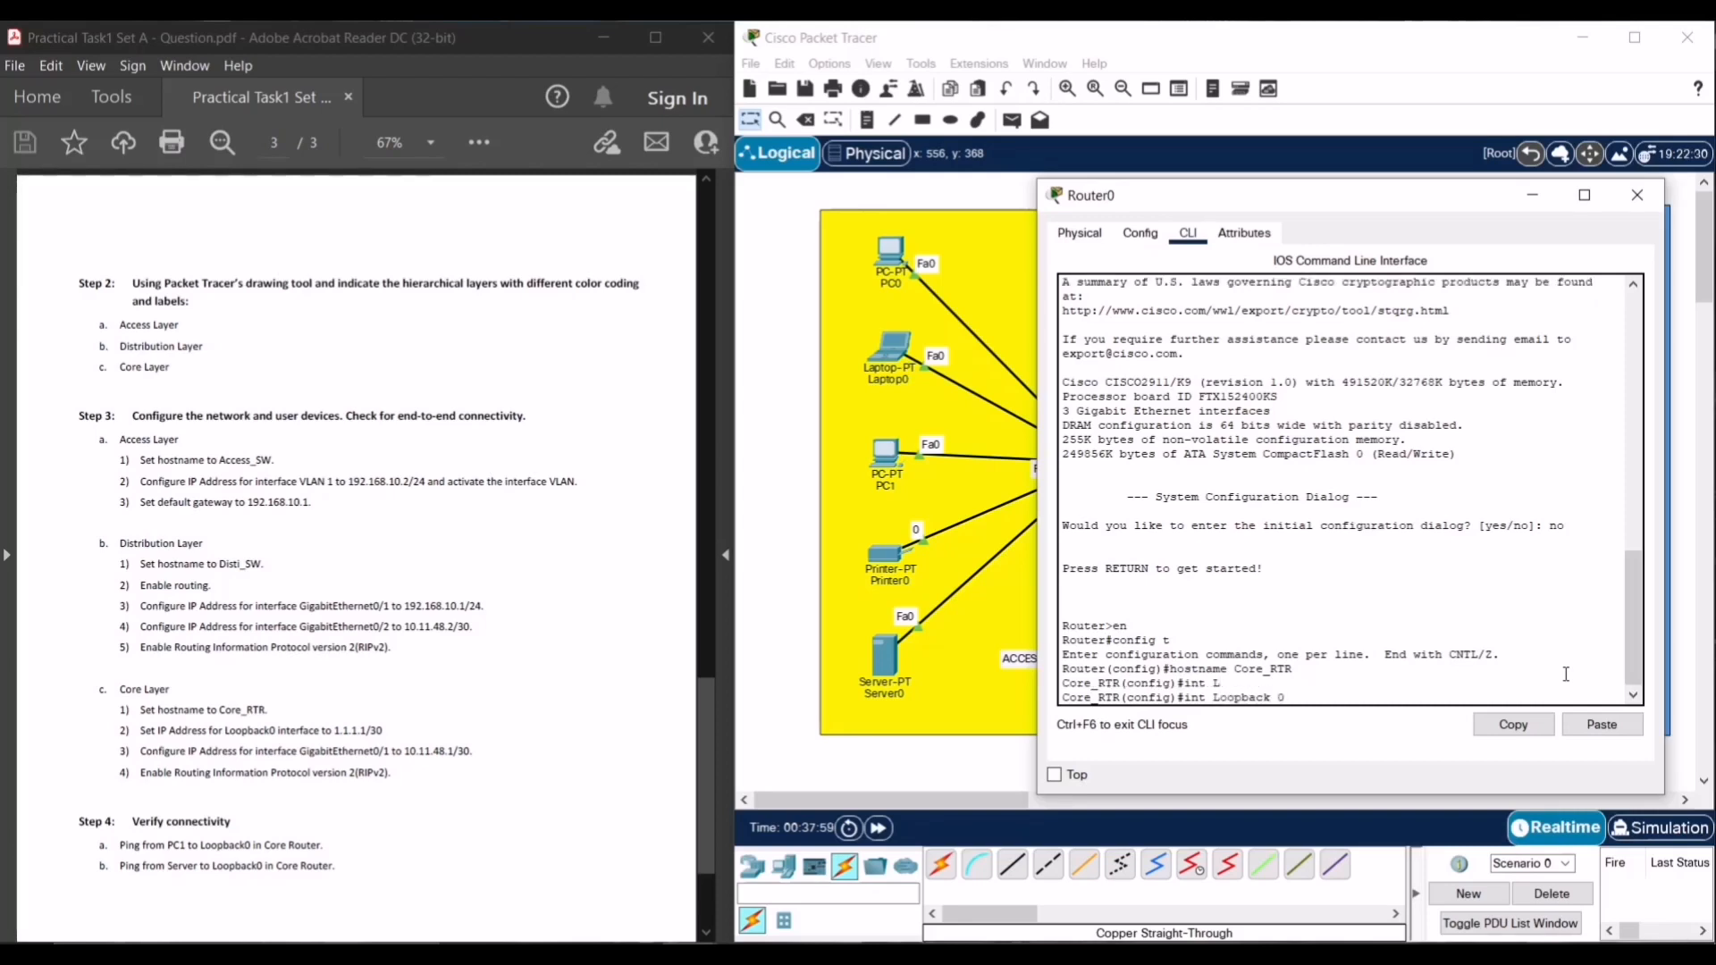
key(Return)
key(Return)
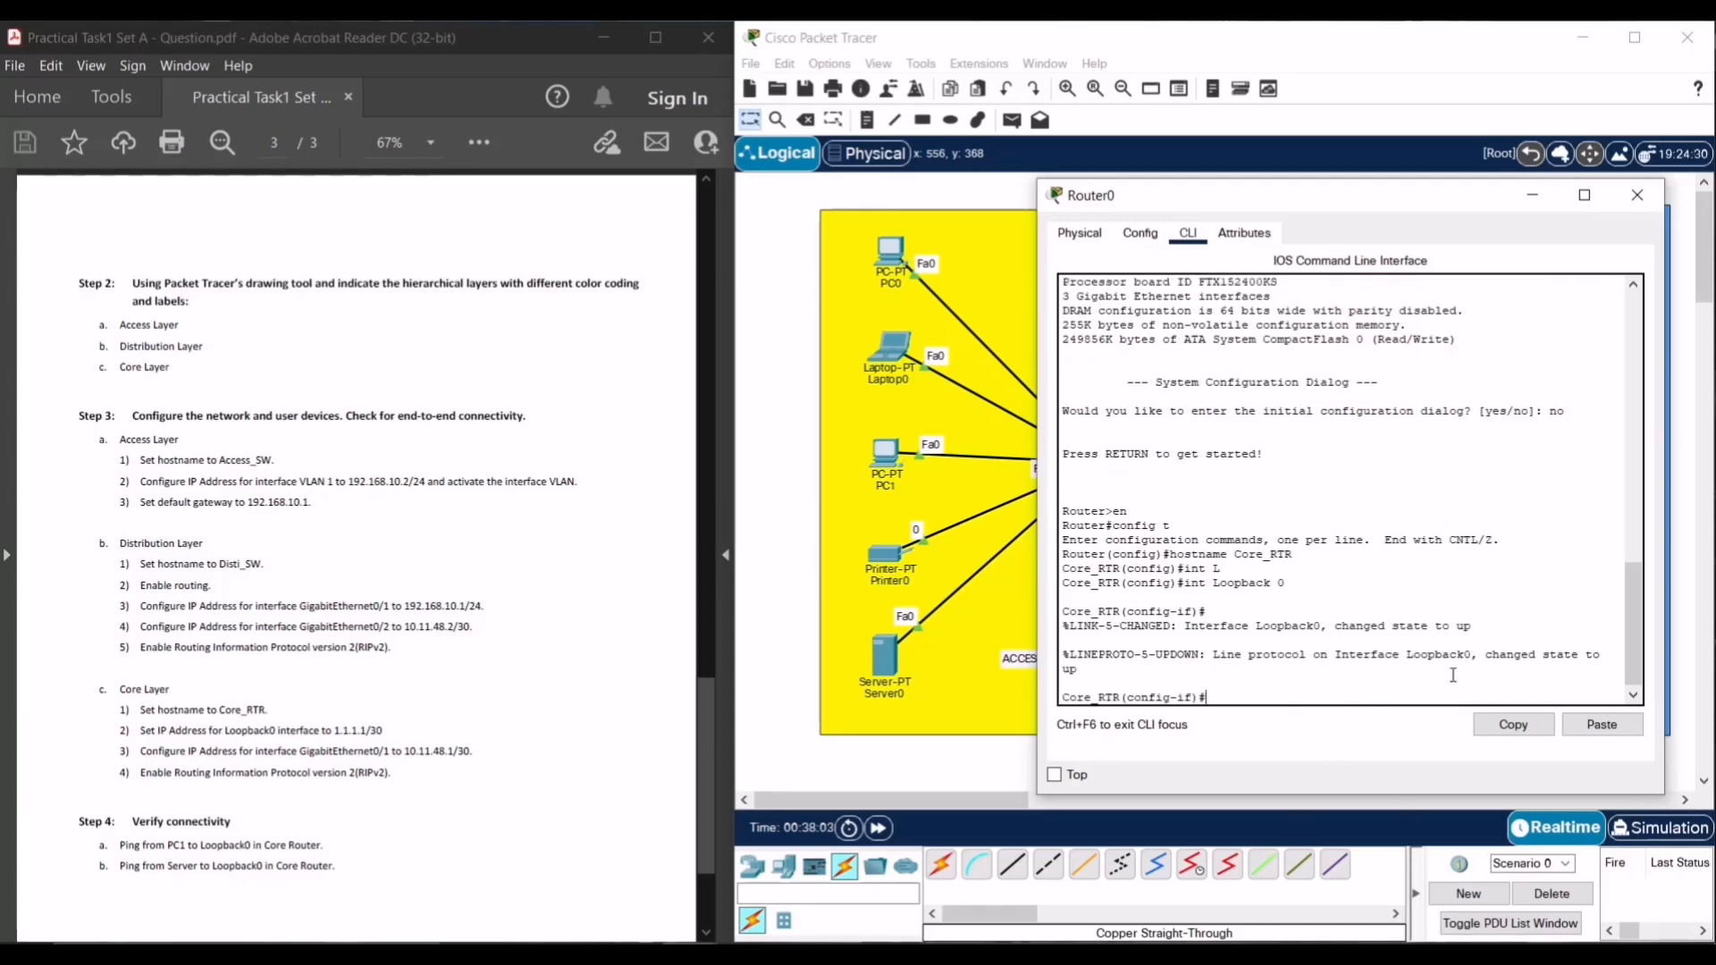
text(ip addr 1)
key(BackSpace)
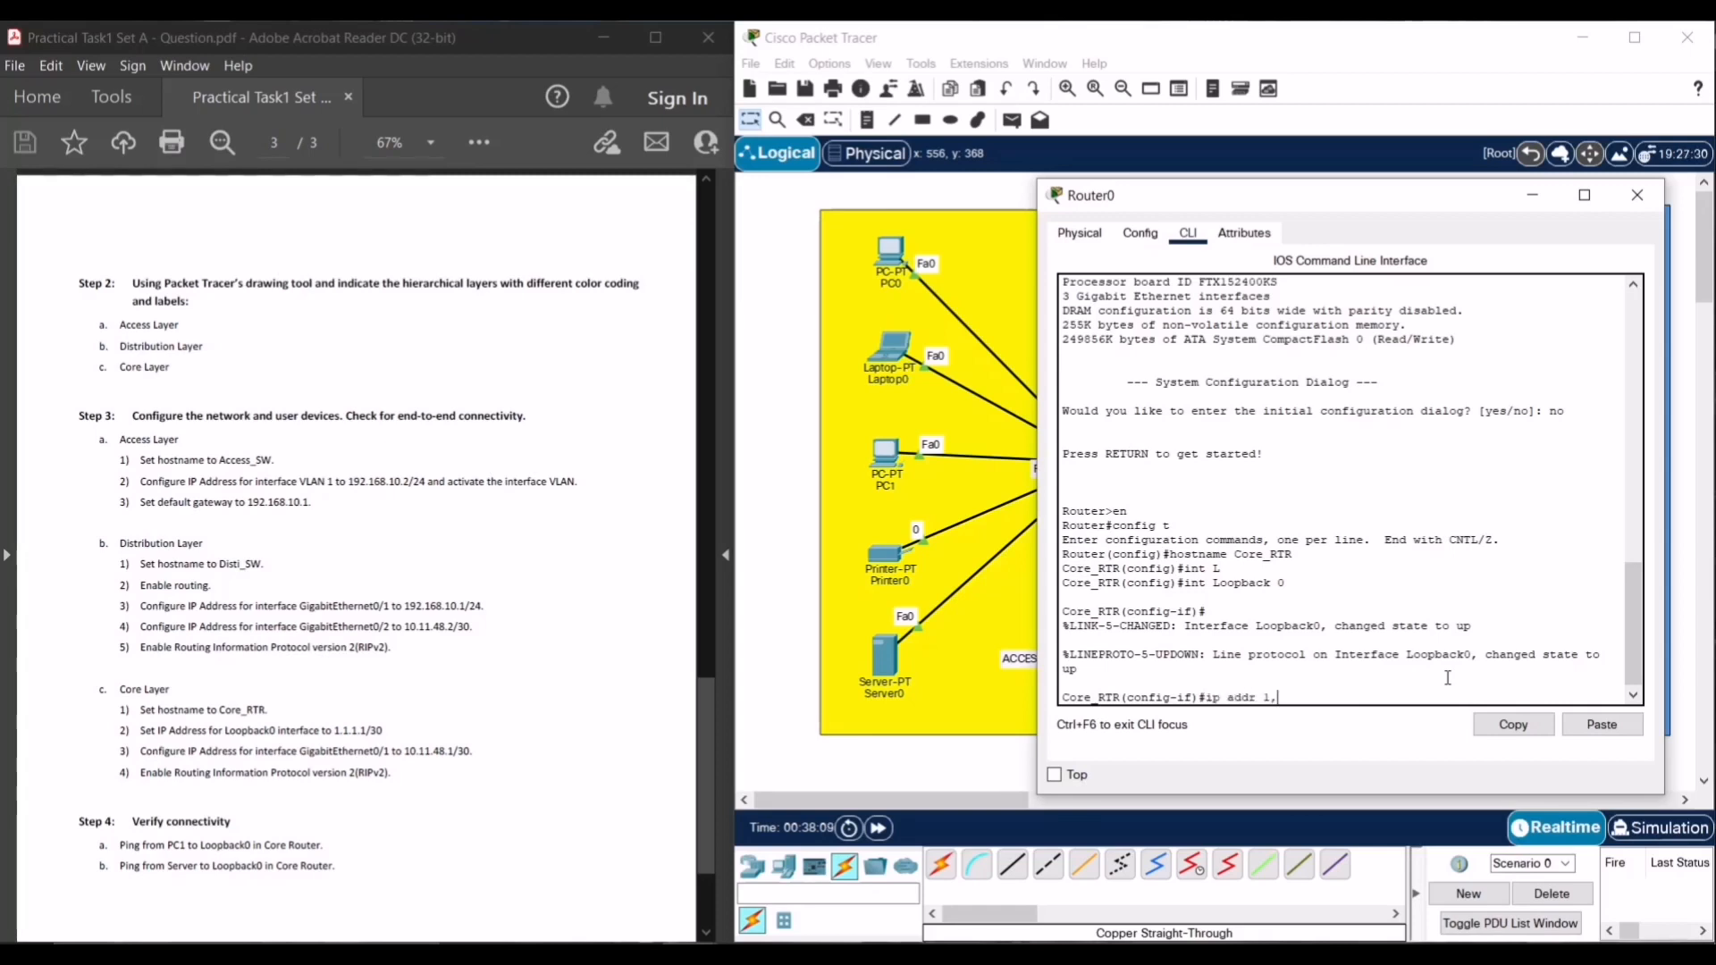
text(.1.1.1 255.255)
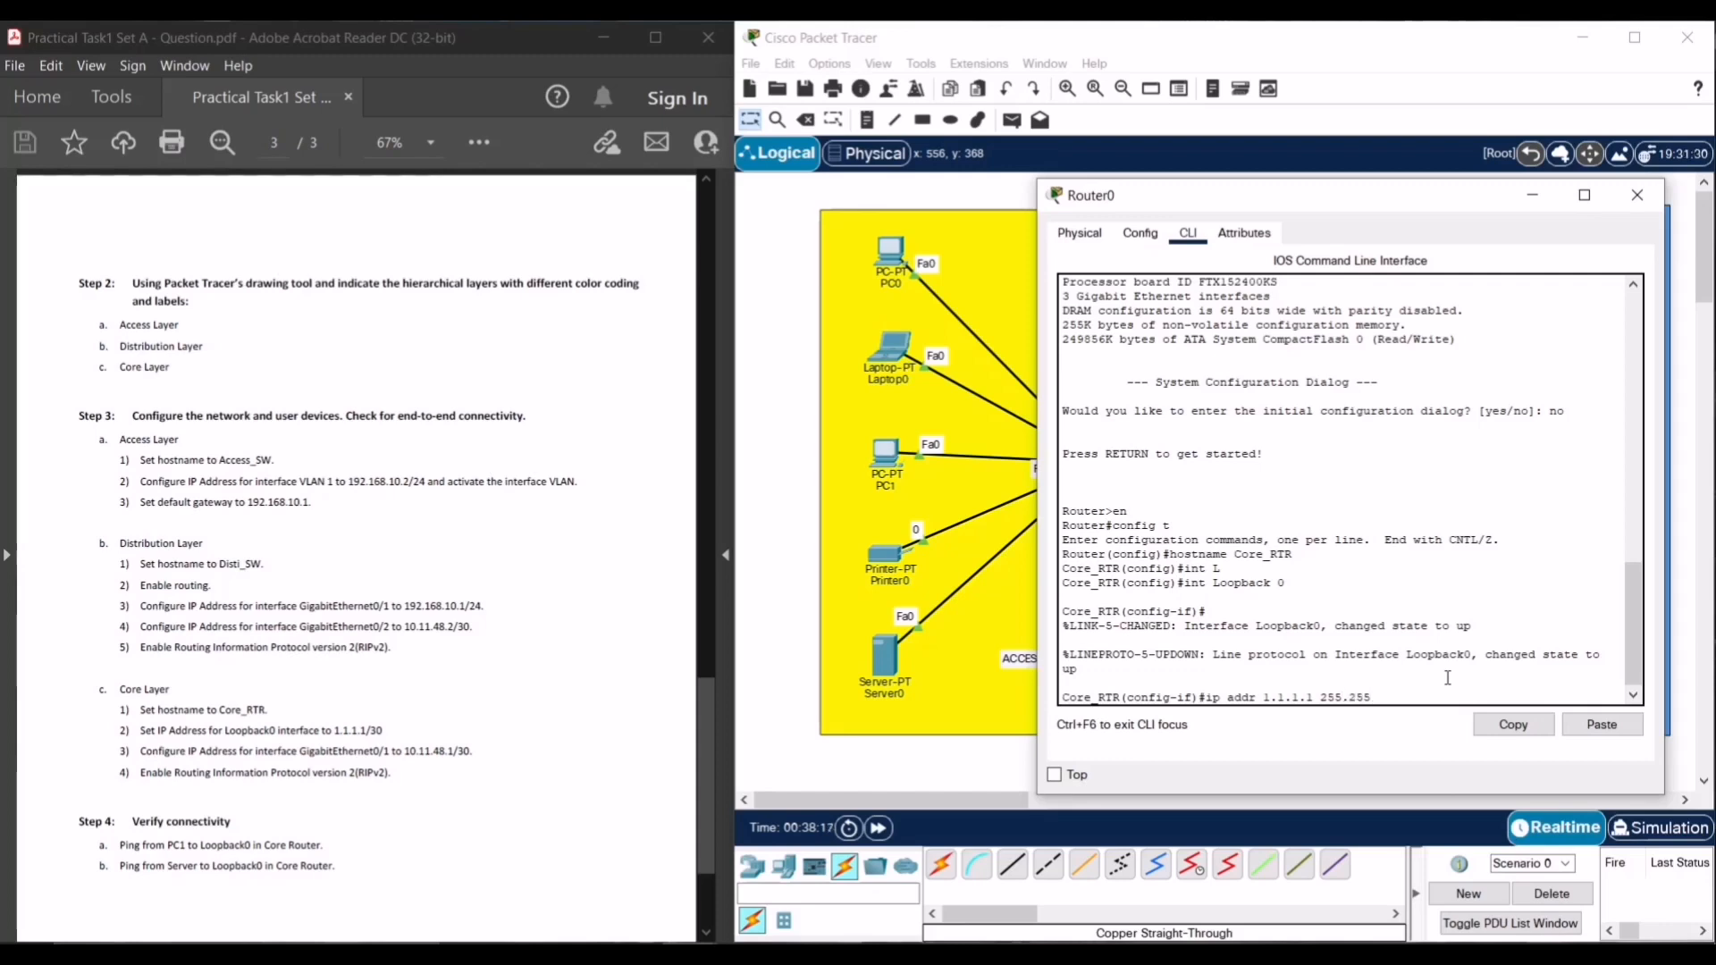
text(.255.252)
key(Return)
text(no)
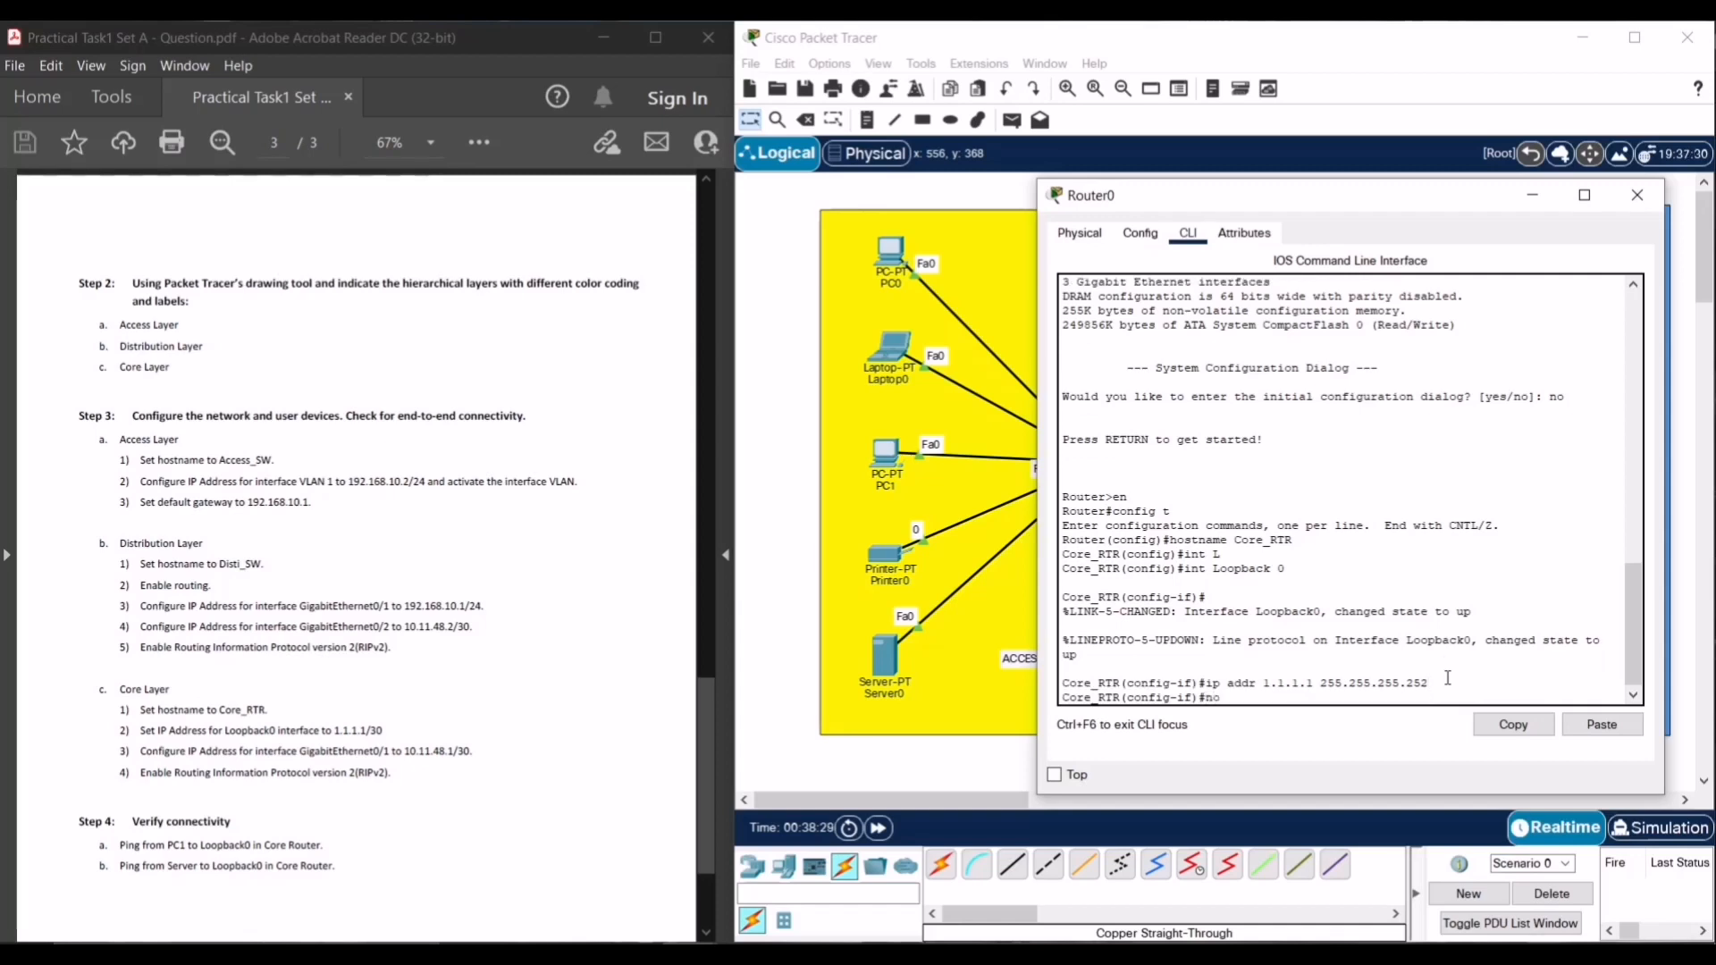
text( shut)
key(Return)
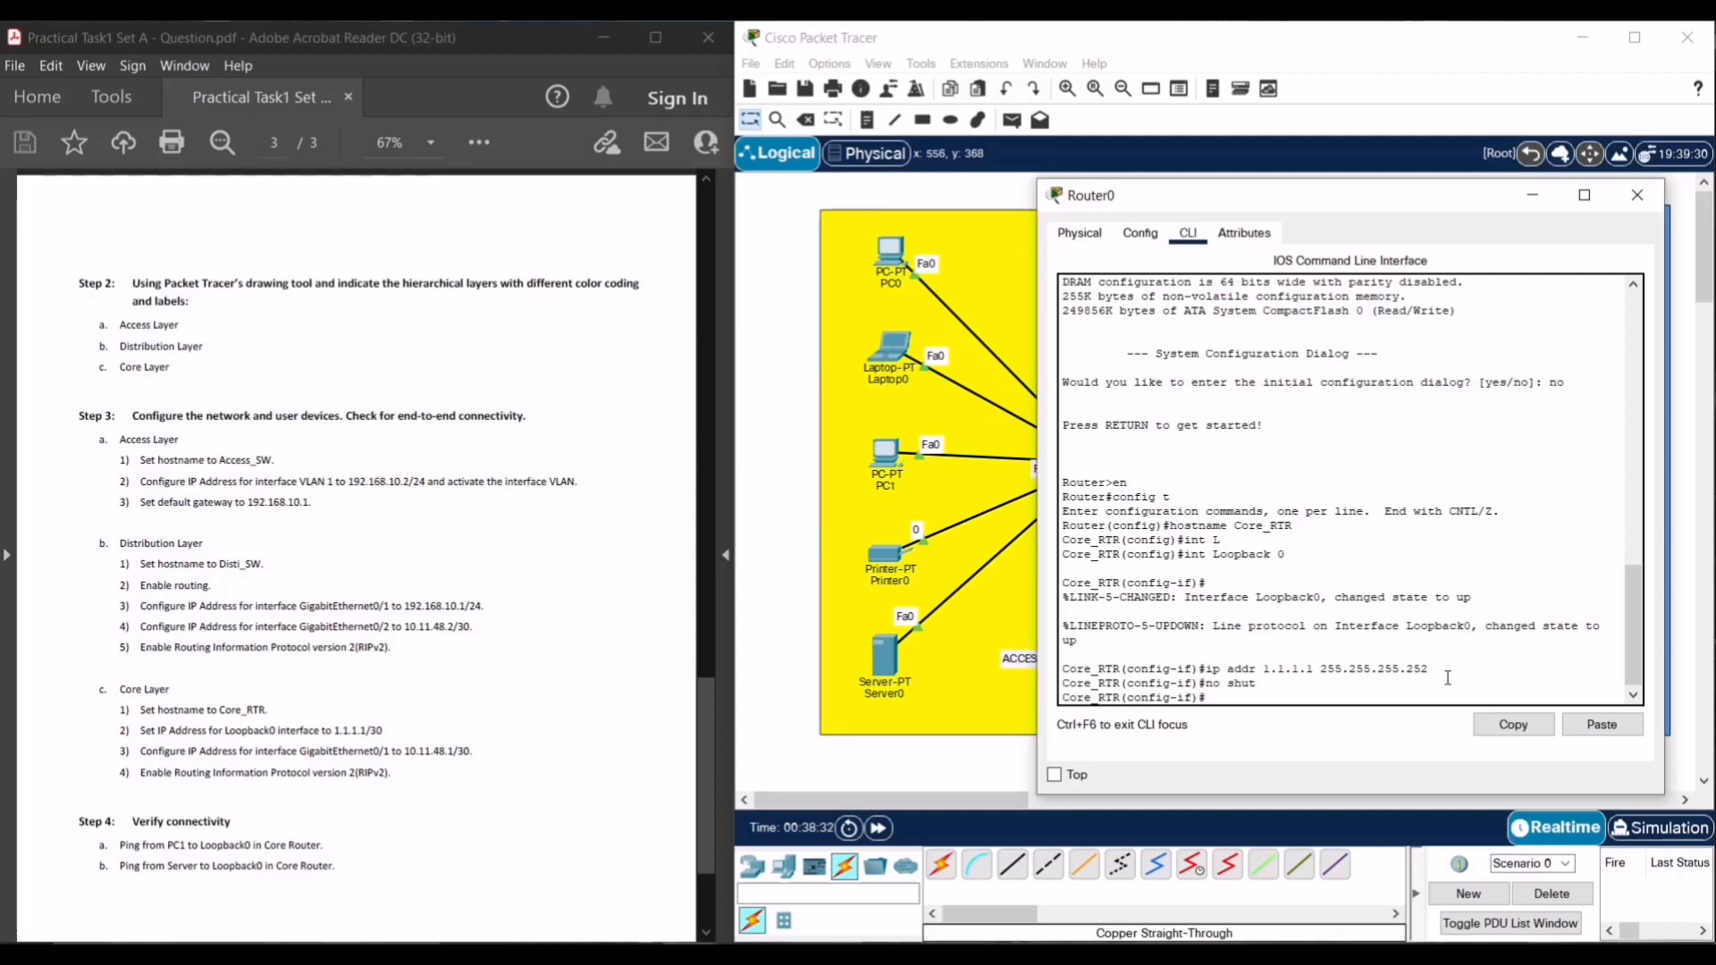
text(exit)
key(Return)
text(ig)#i)
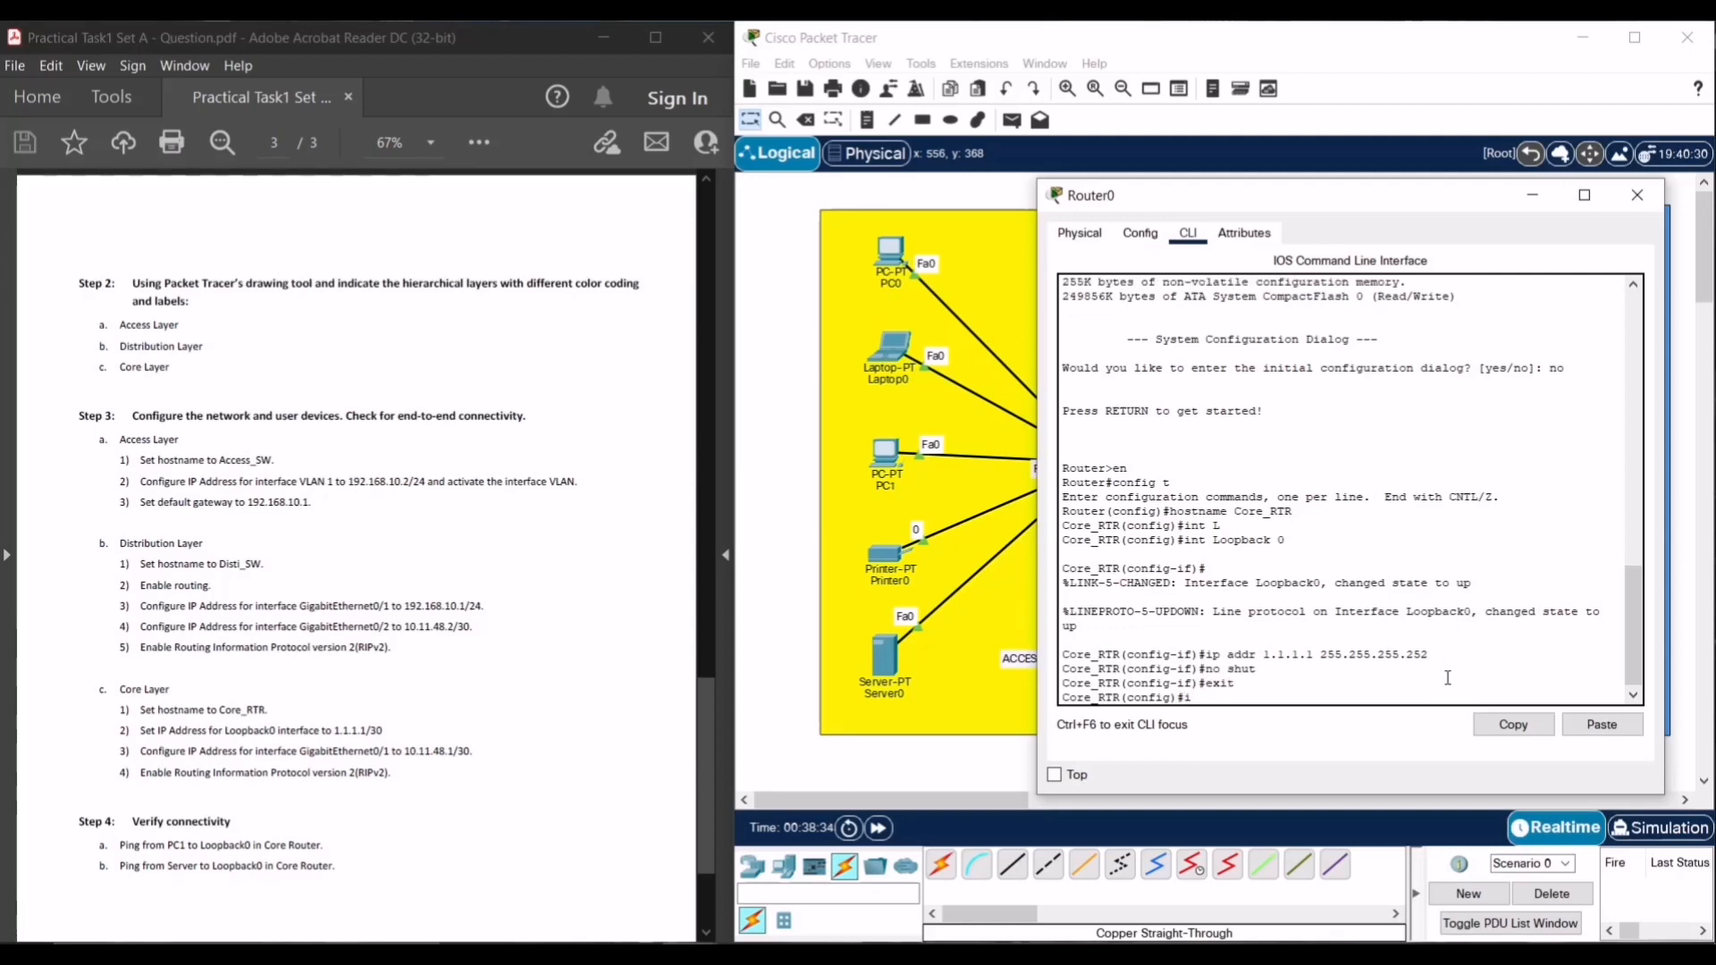
text(nt g0/)
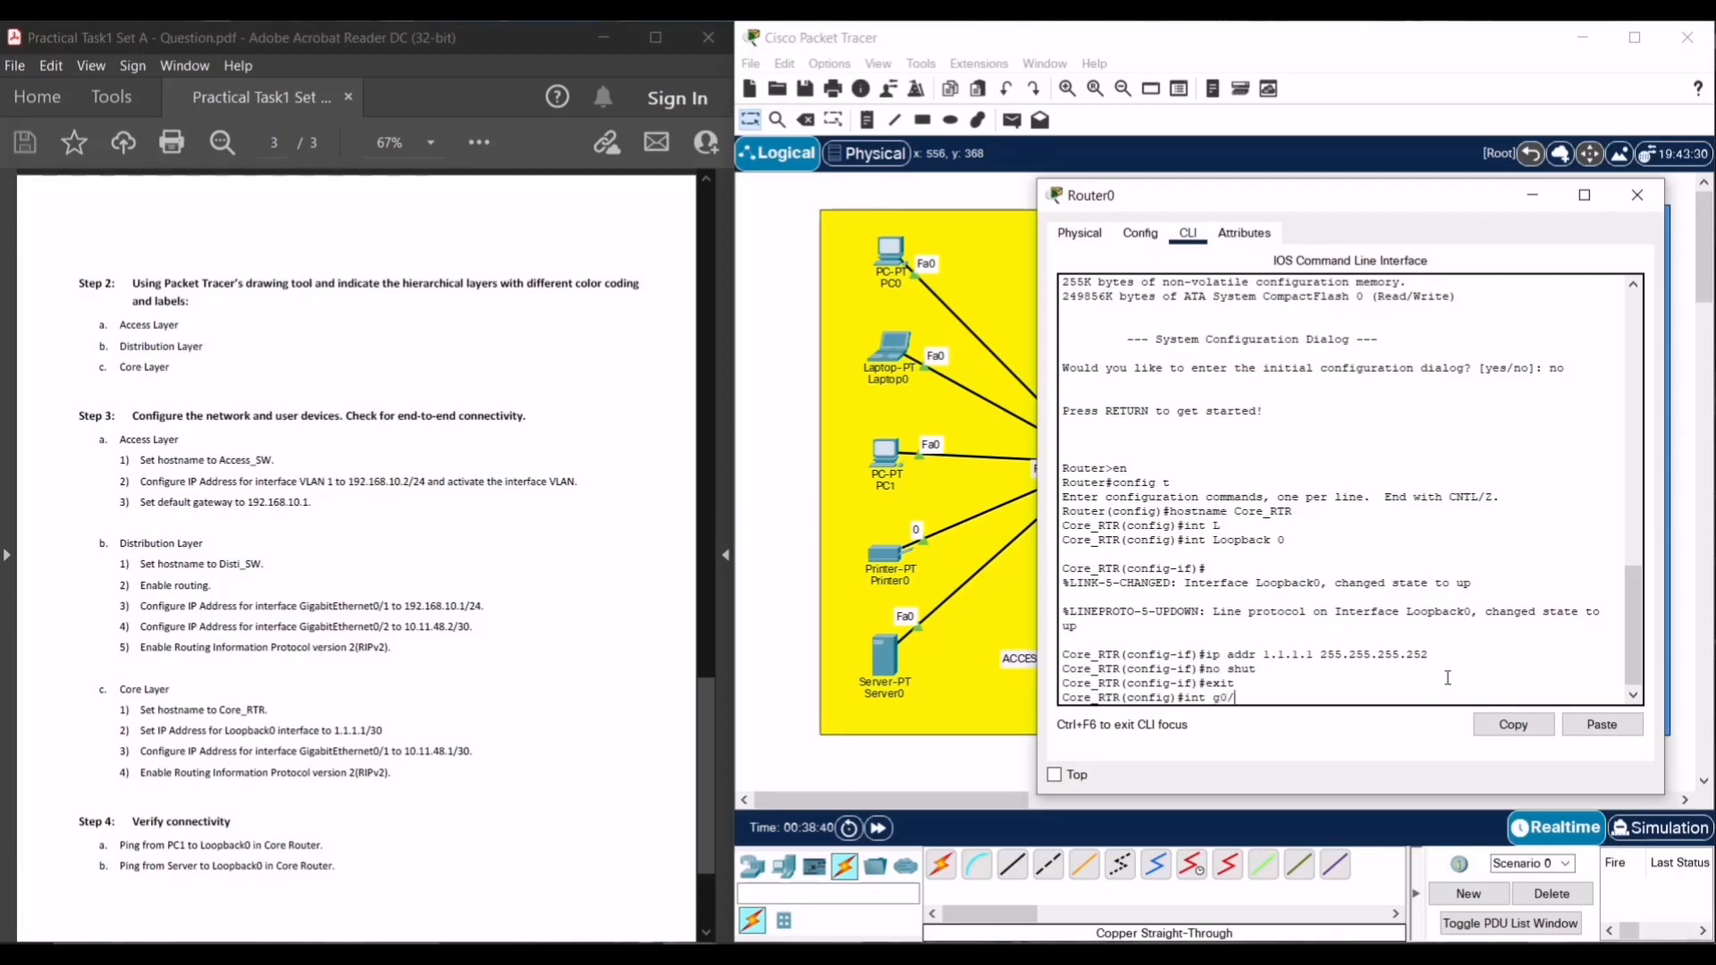
text(1)
- Give GigabitEthernet0/1 the address 10.11.48.1 255.255.255.252, enable it, and exit to global configuration
key(Return)
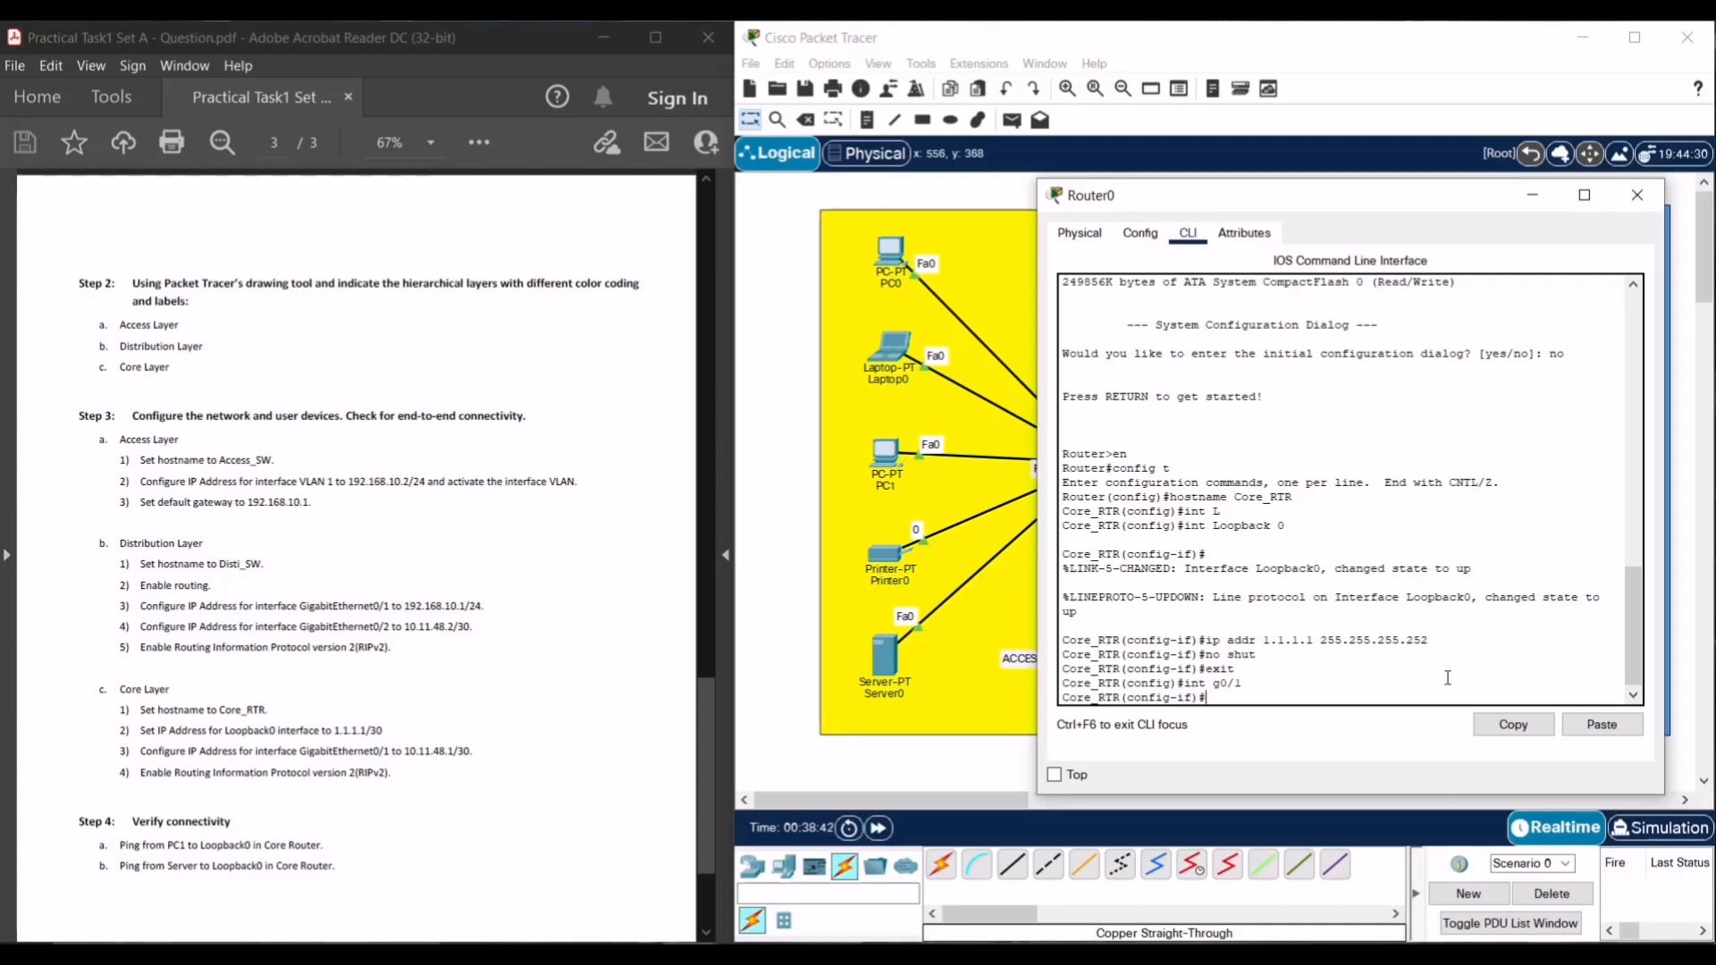
text(ip addr 10.)
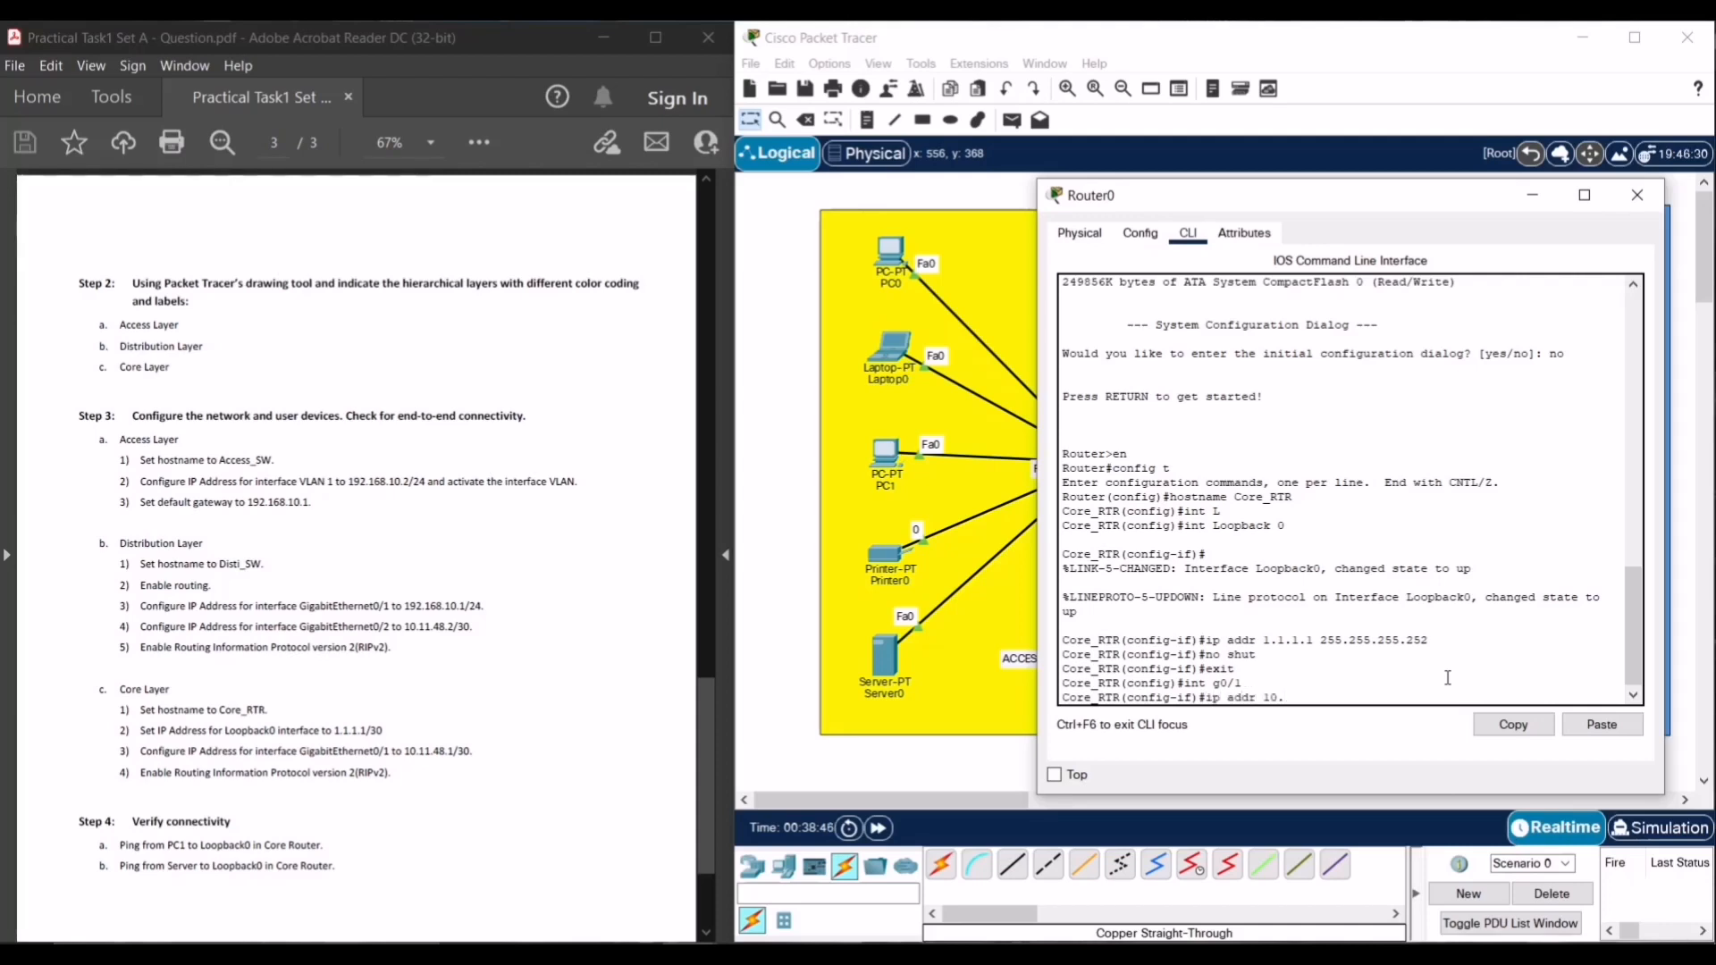
text(11.)
key(BackSpace)
text(48)
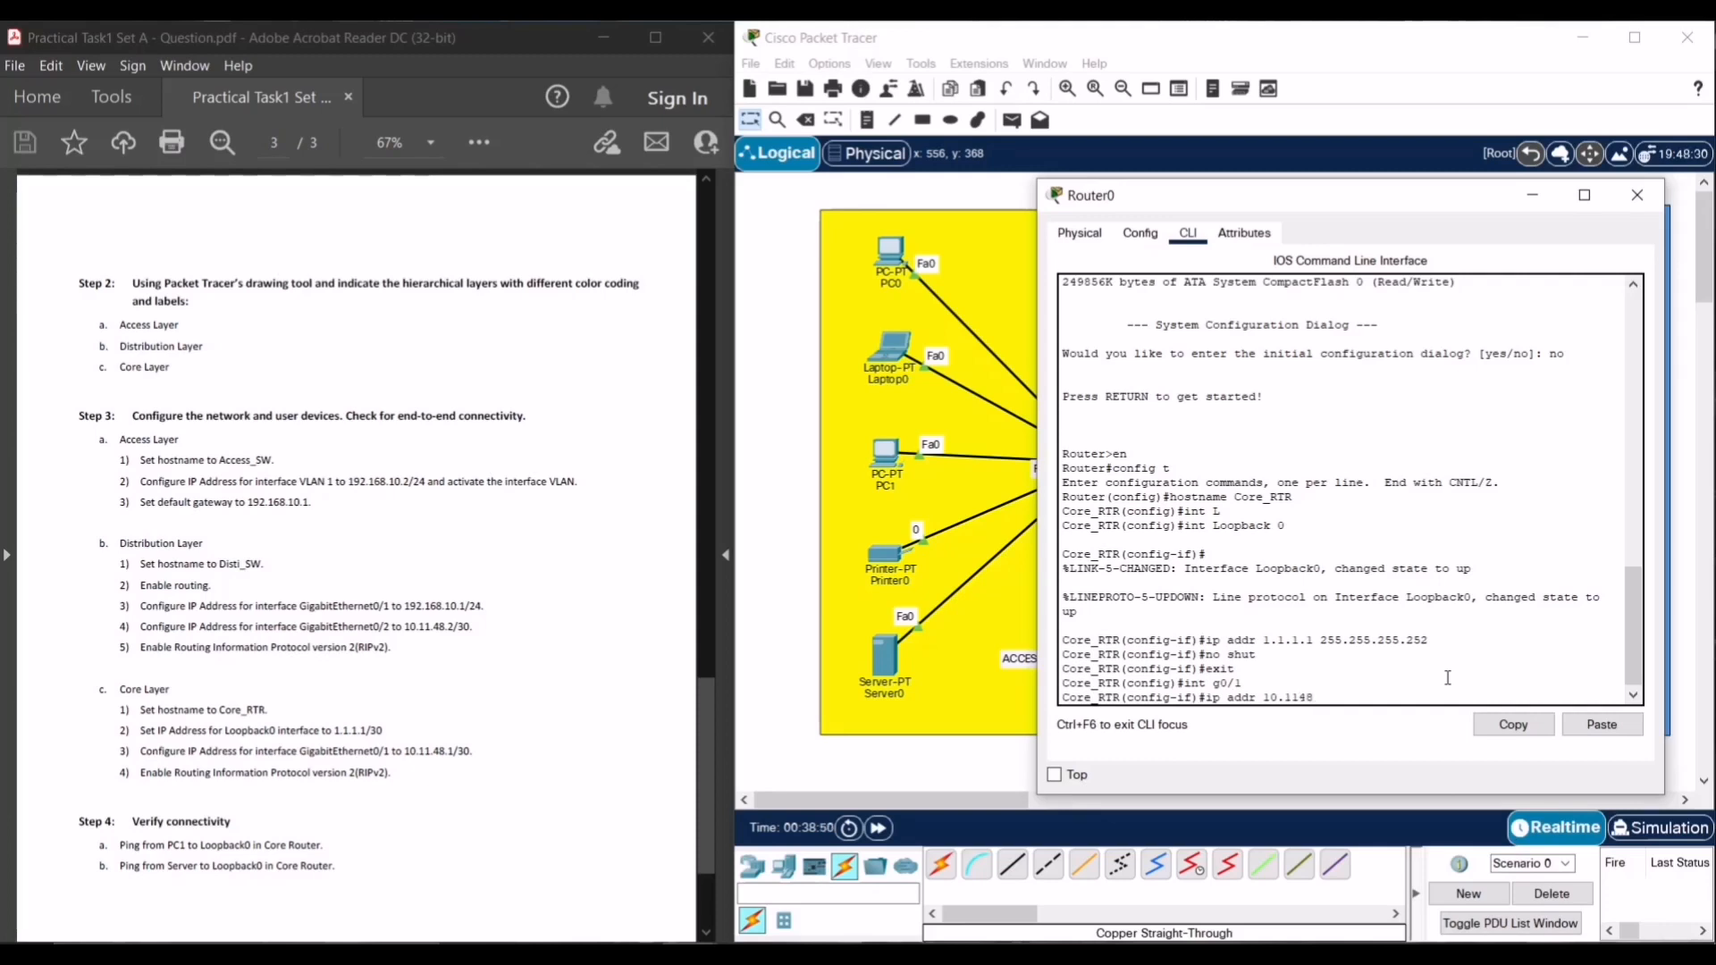
key(BackSpace)
key(BackSpace)
text(.48.1 255.255.255.252)
key(Return)
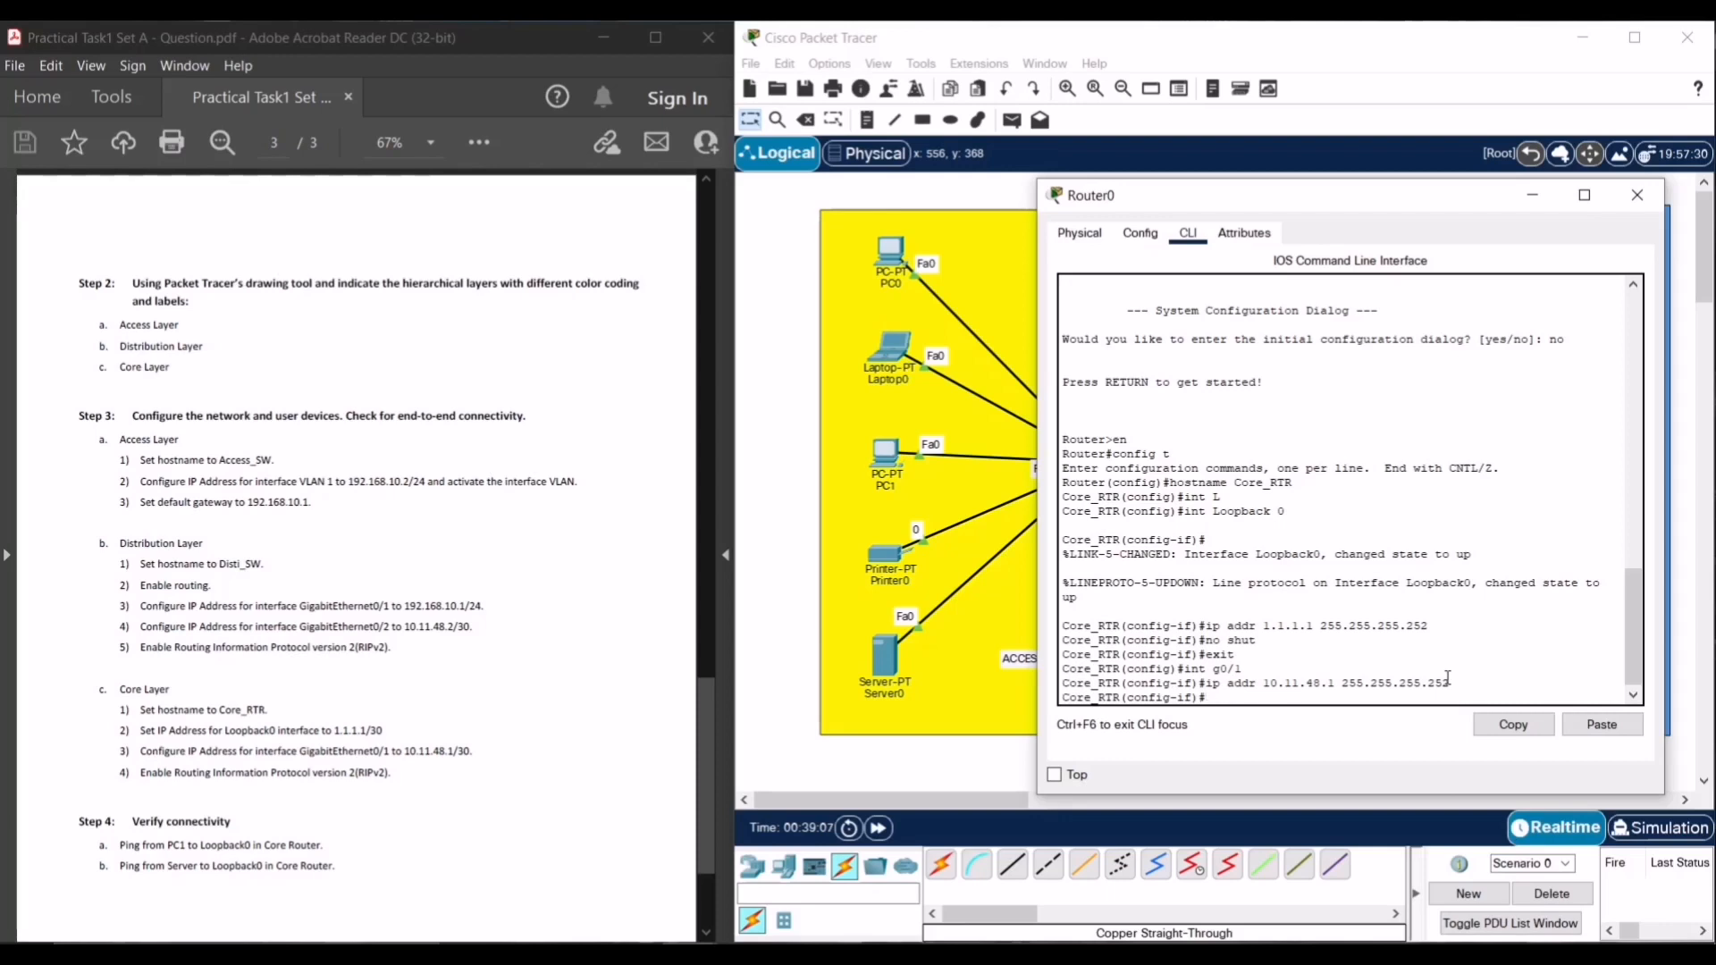
text(no shut)
key(Return)
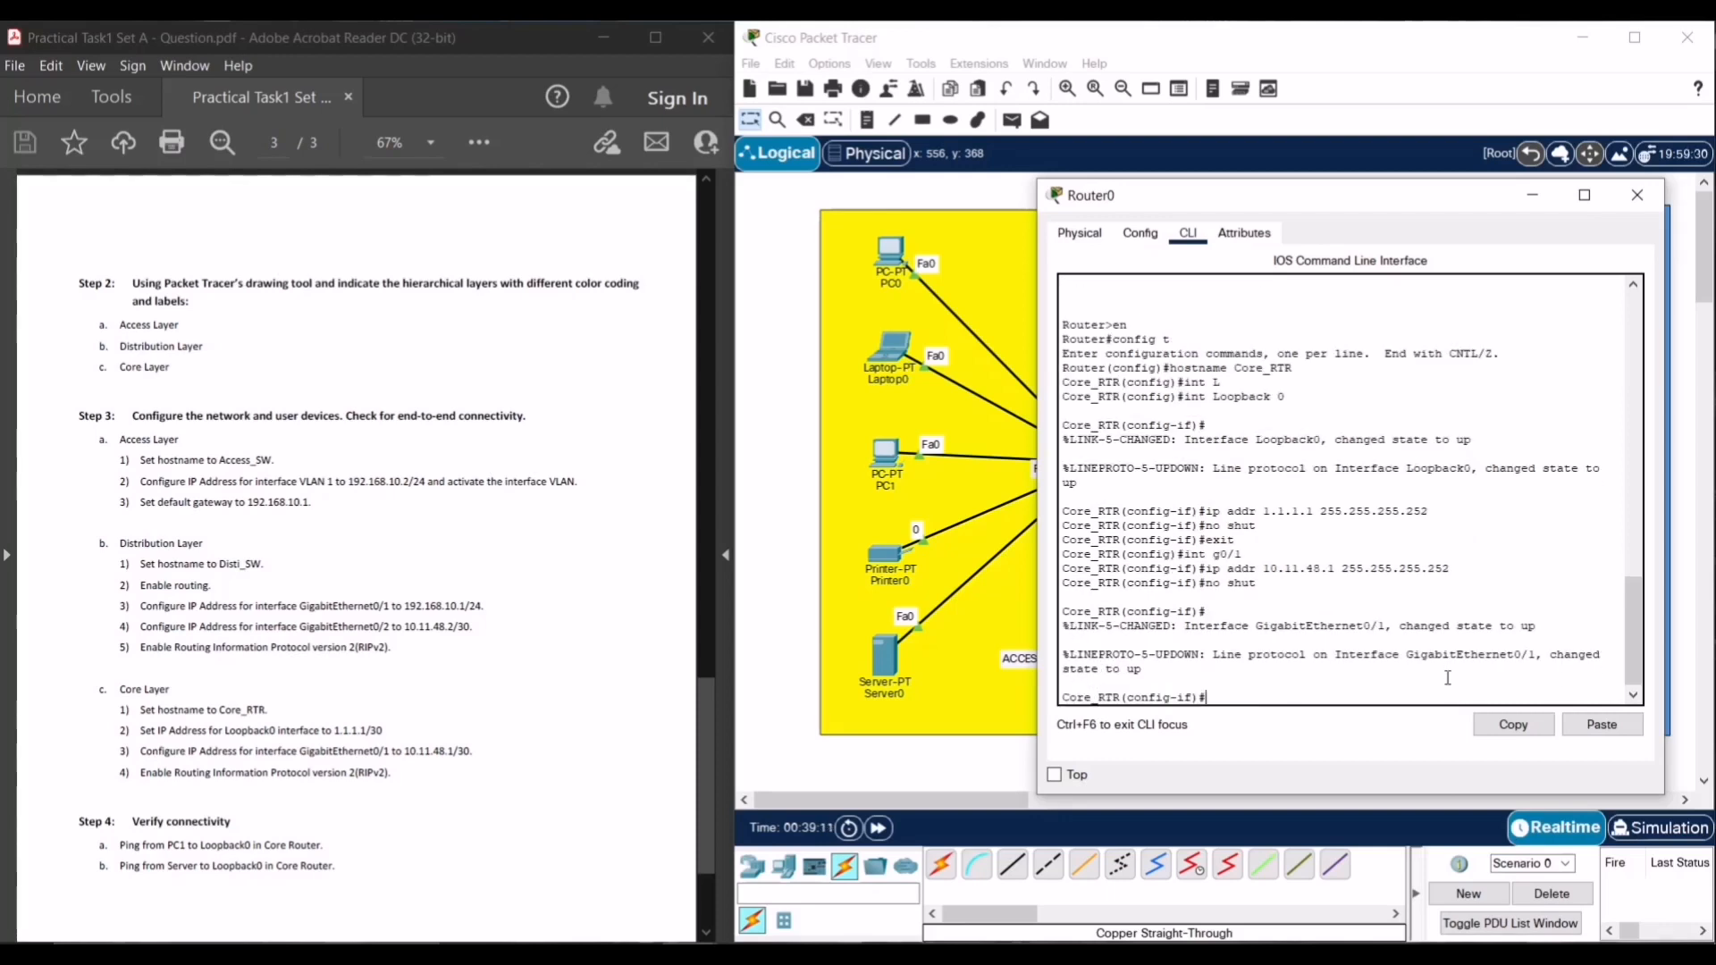
text(exit)
key(Return)
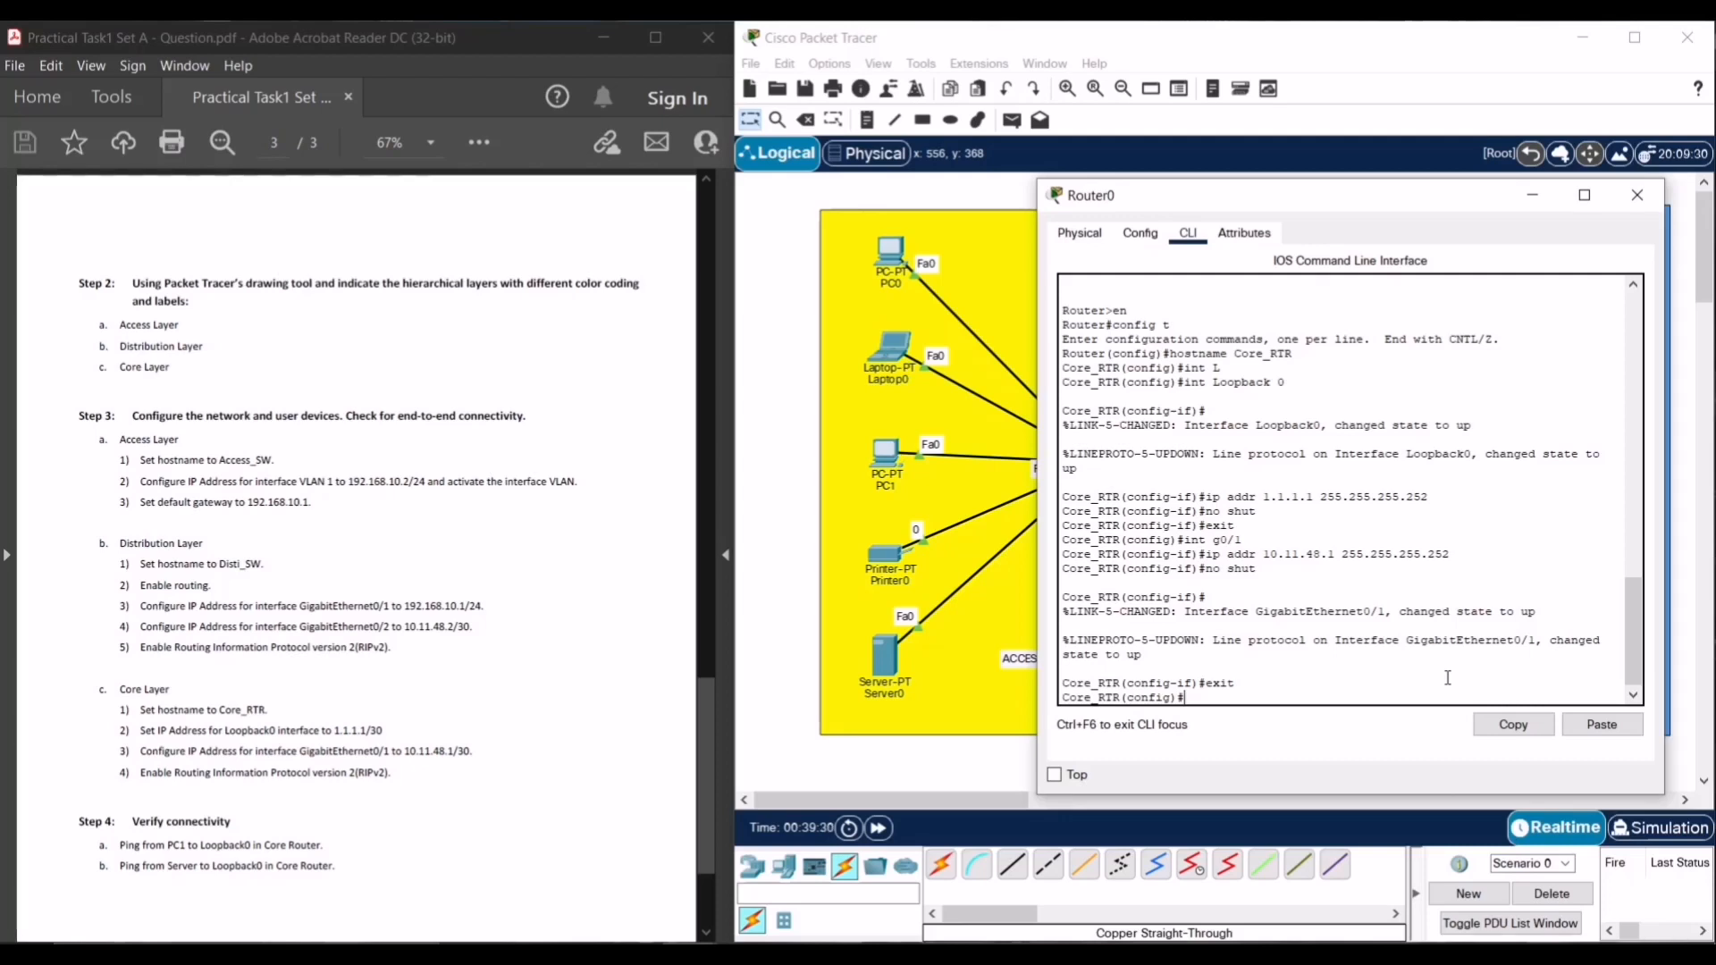
- Enter the router rip command at Core_RTR's global configuration prompt
text(router rip)
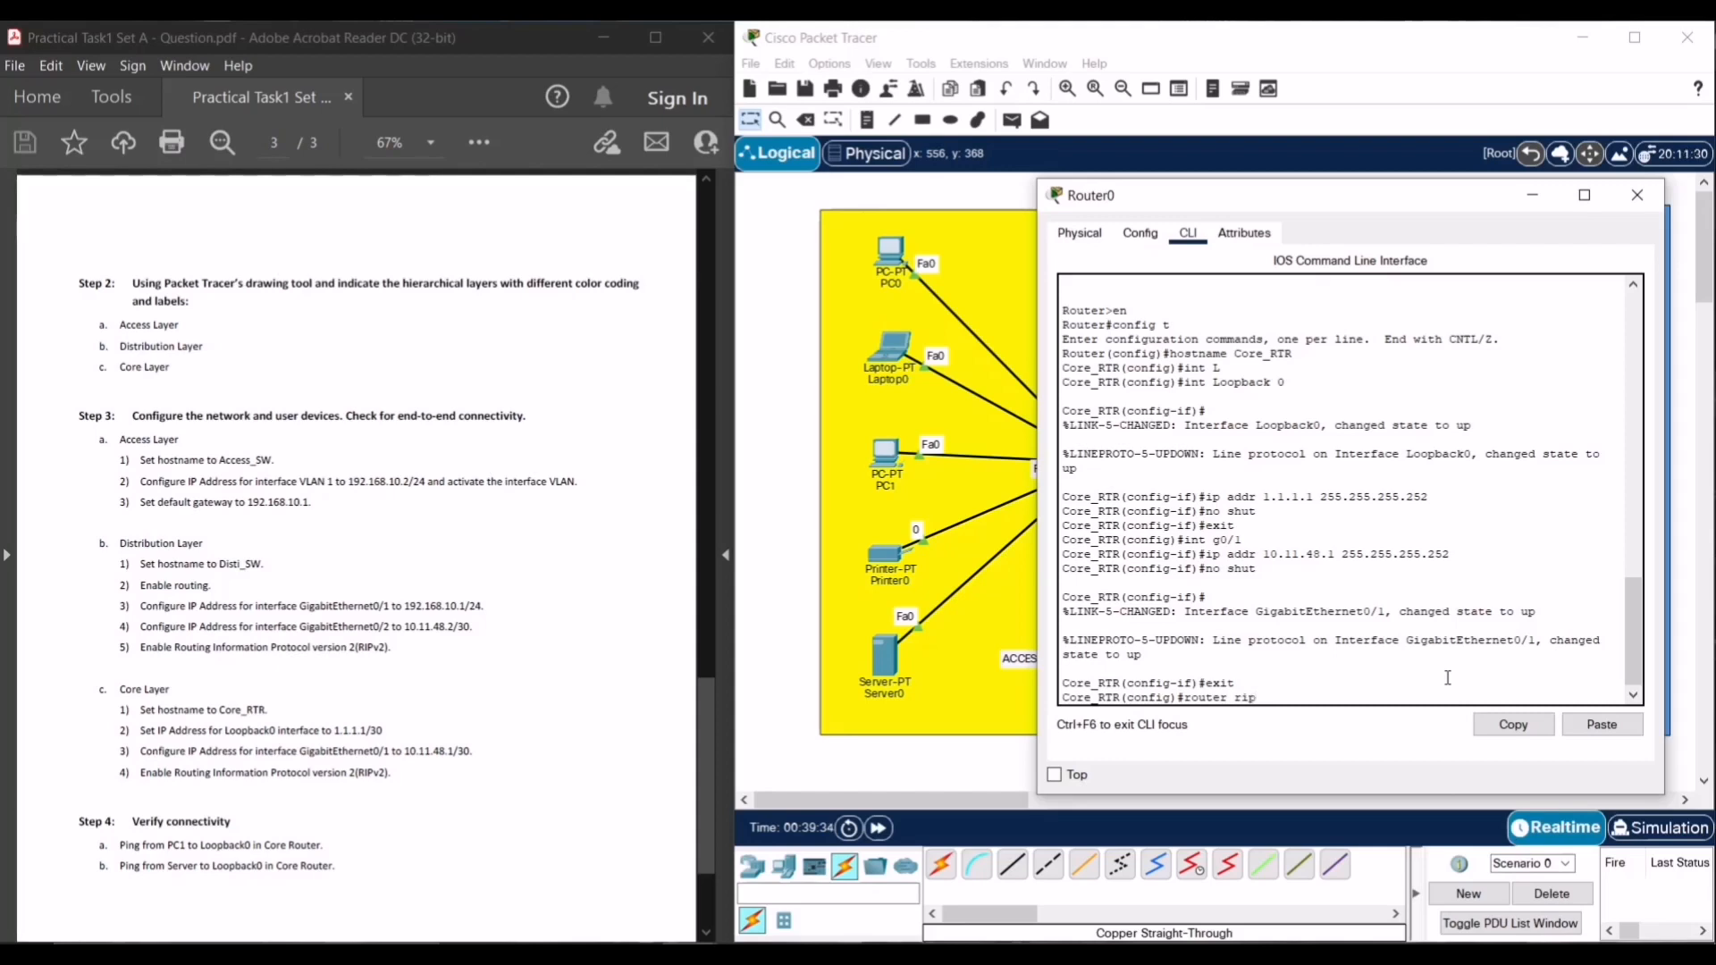
- Start RIP on Core_RTR as version 2, advertising networks 1.1.1.0 and 10.11.48.0
key(Return)
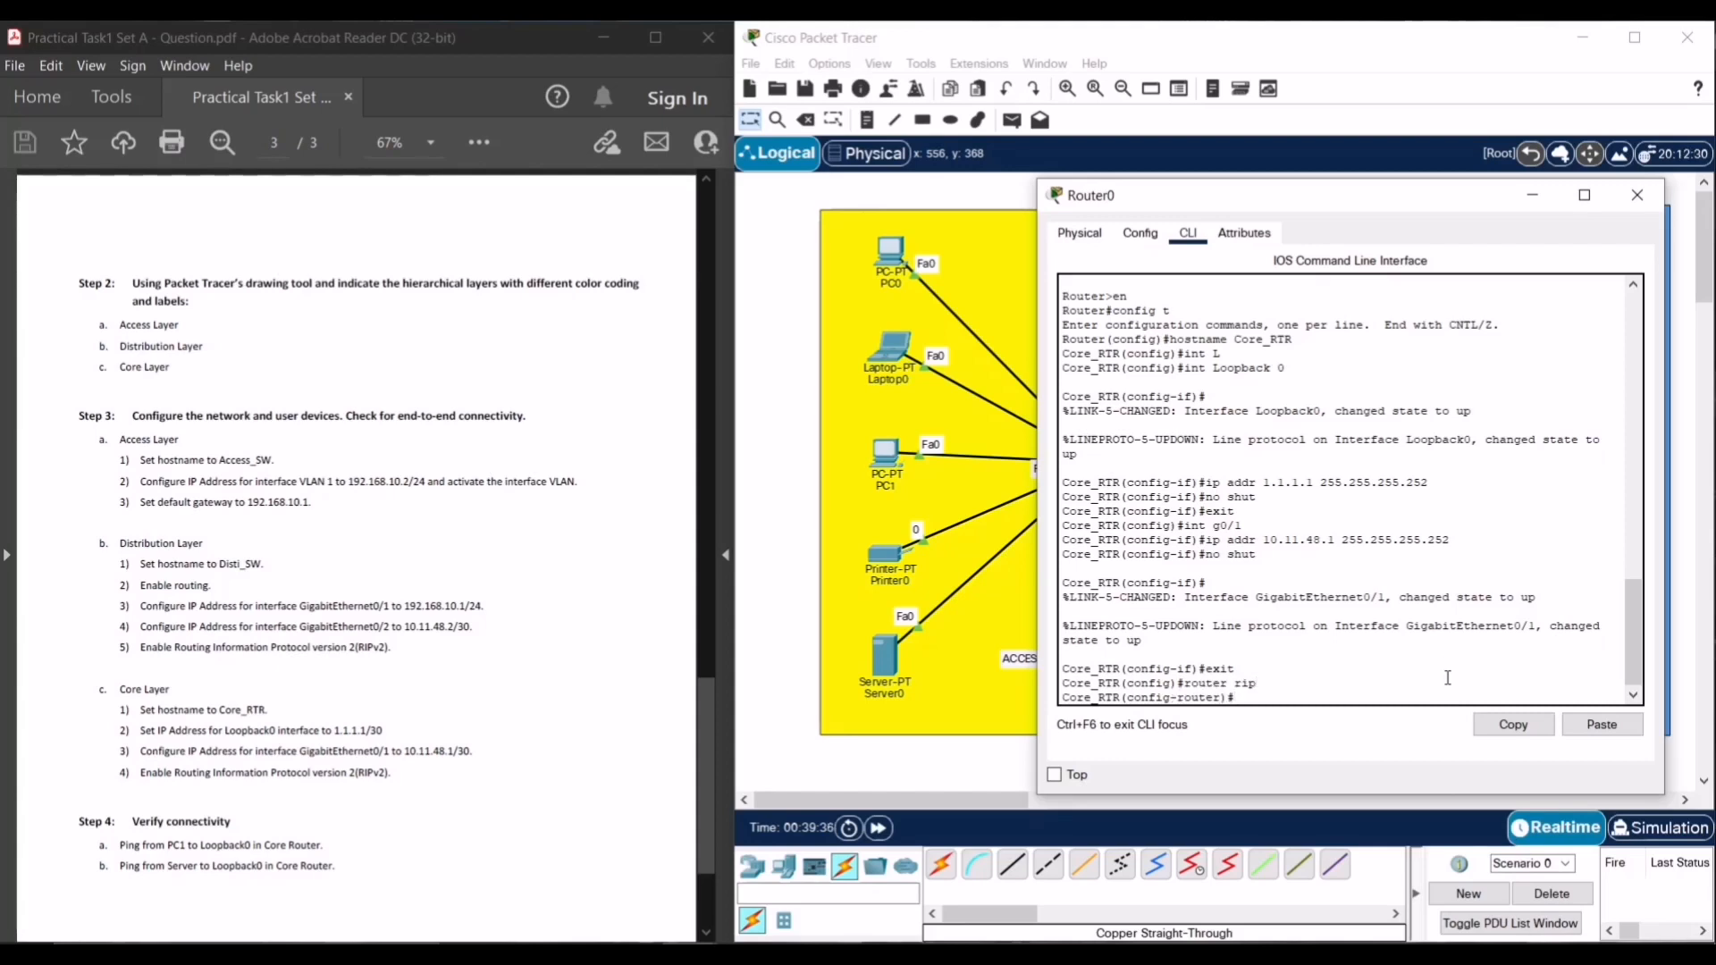
text(version 2)
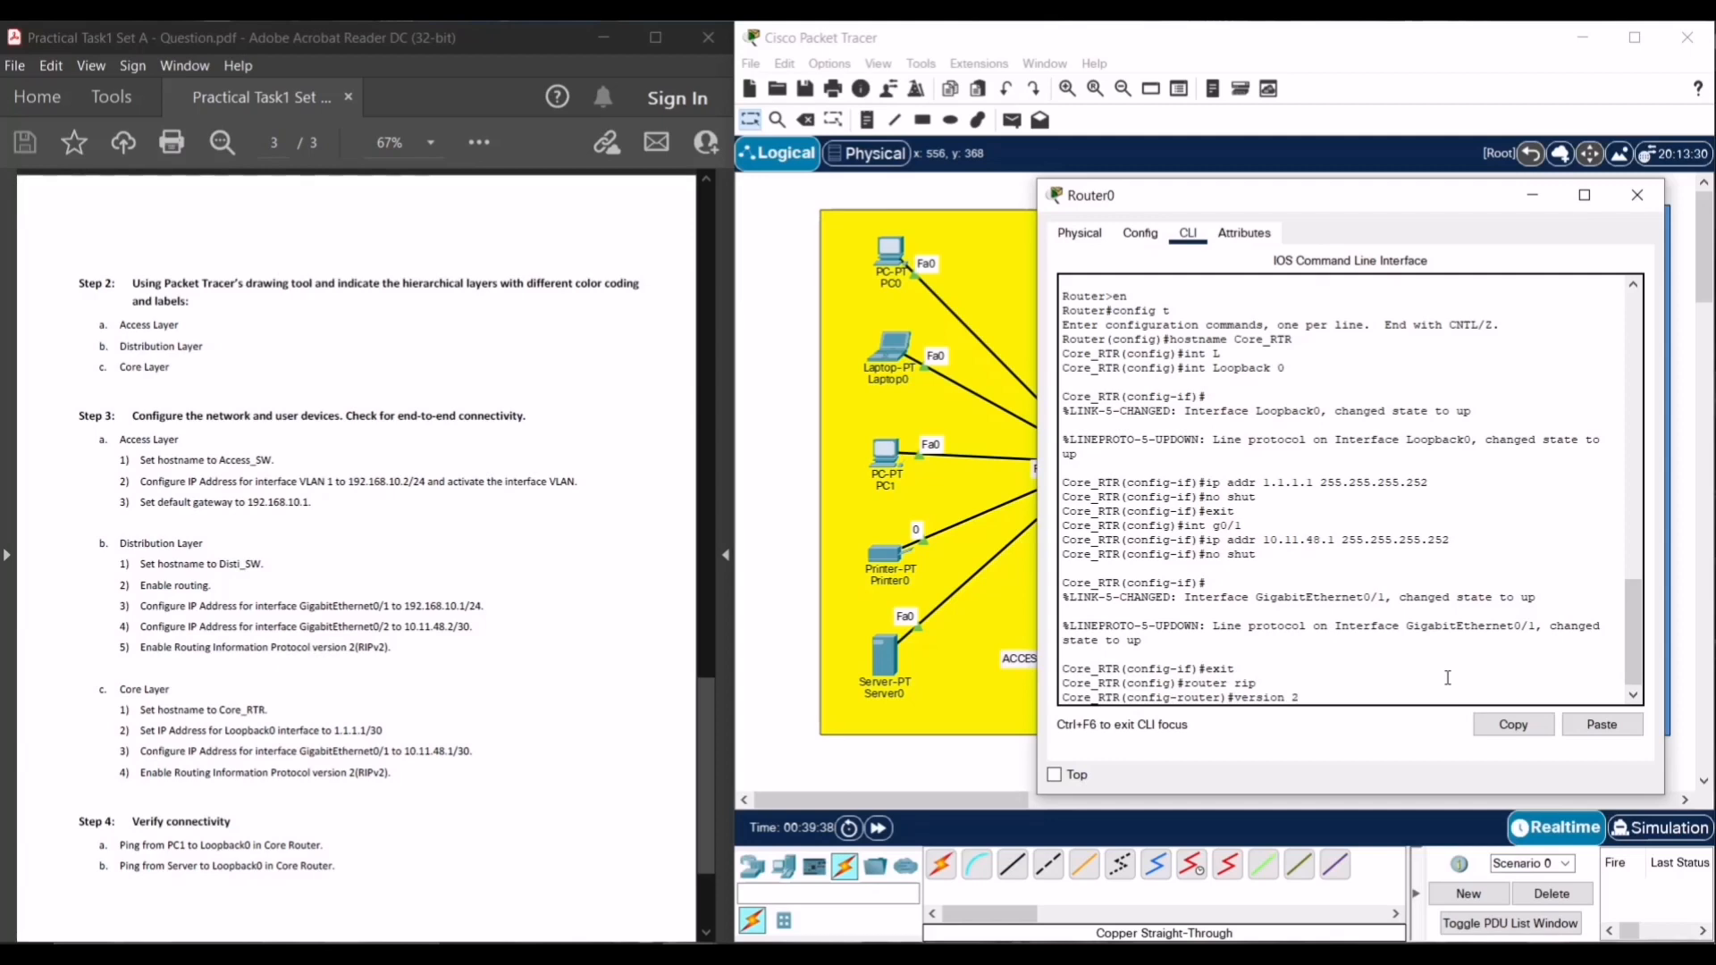
key(Return)
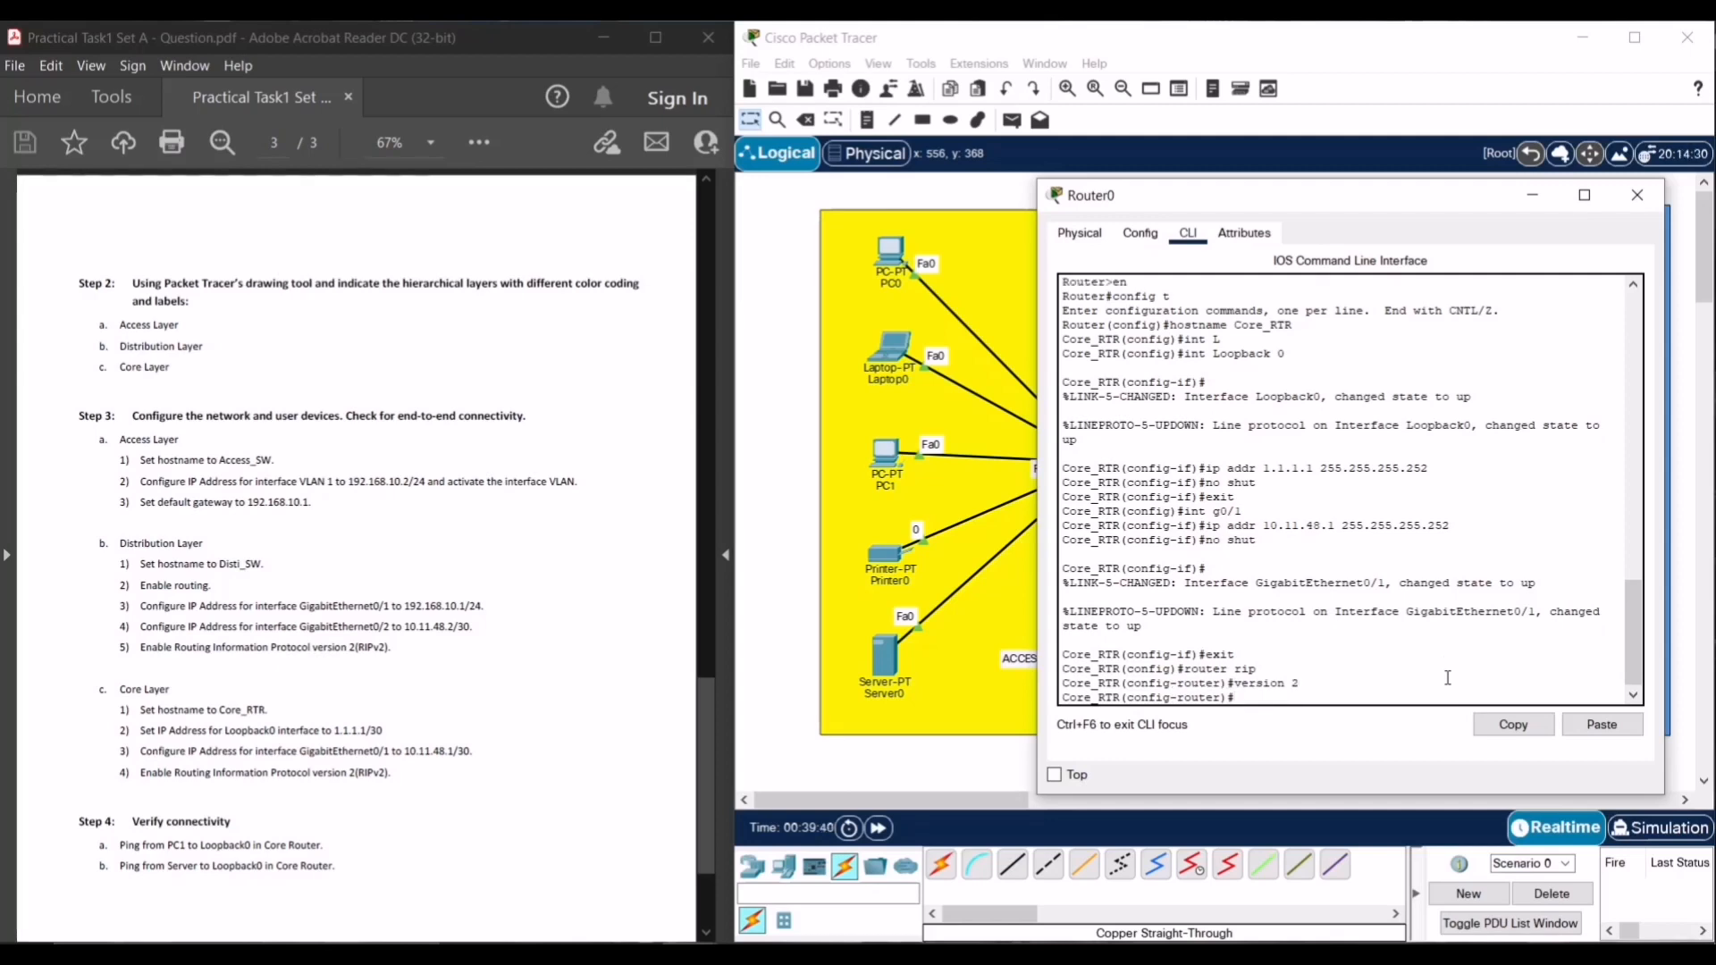
text(network)
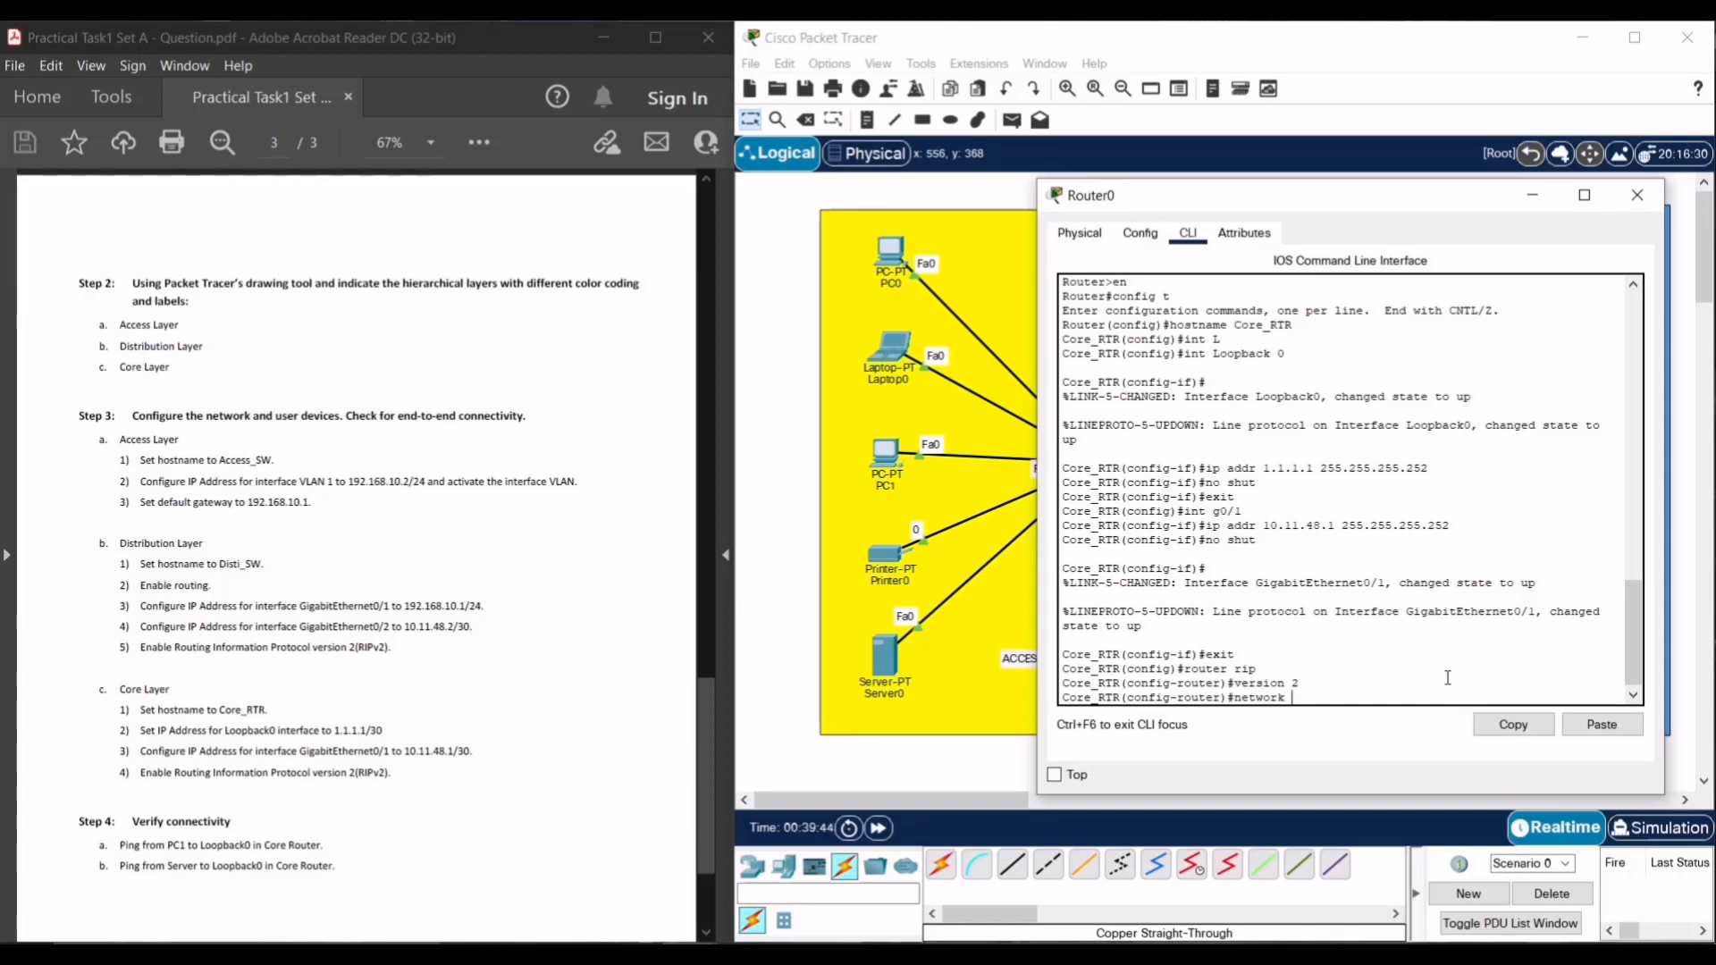
text( 1.1.1.0)
key(Return)
text(ne)
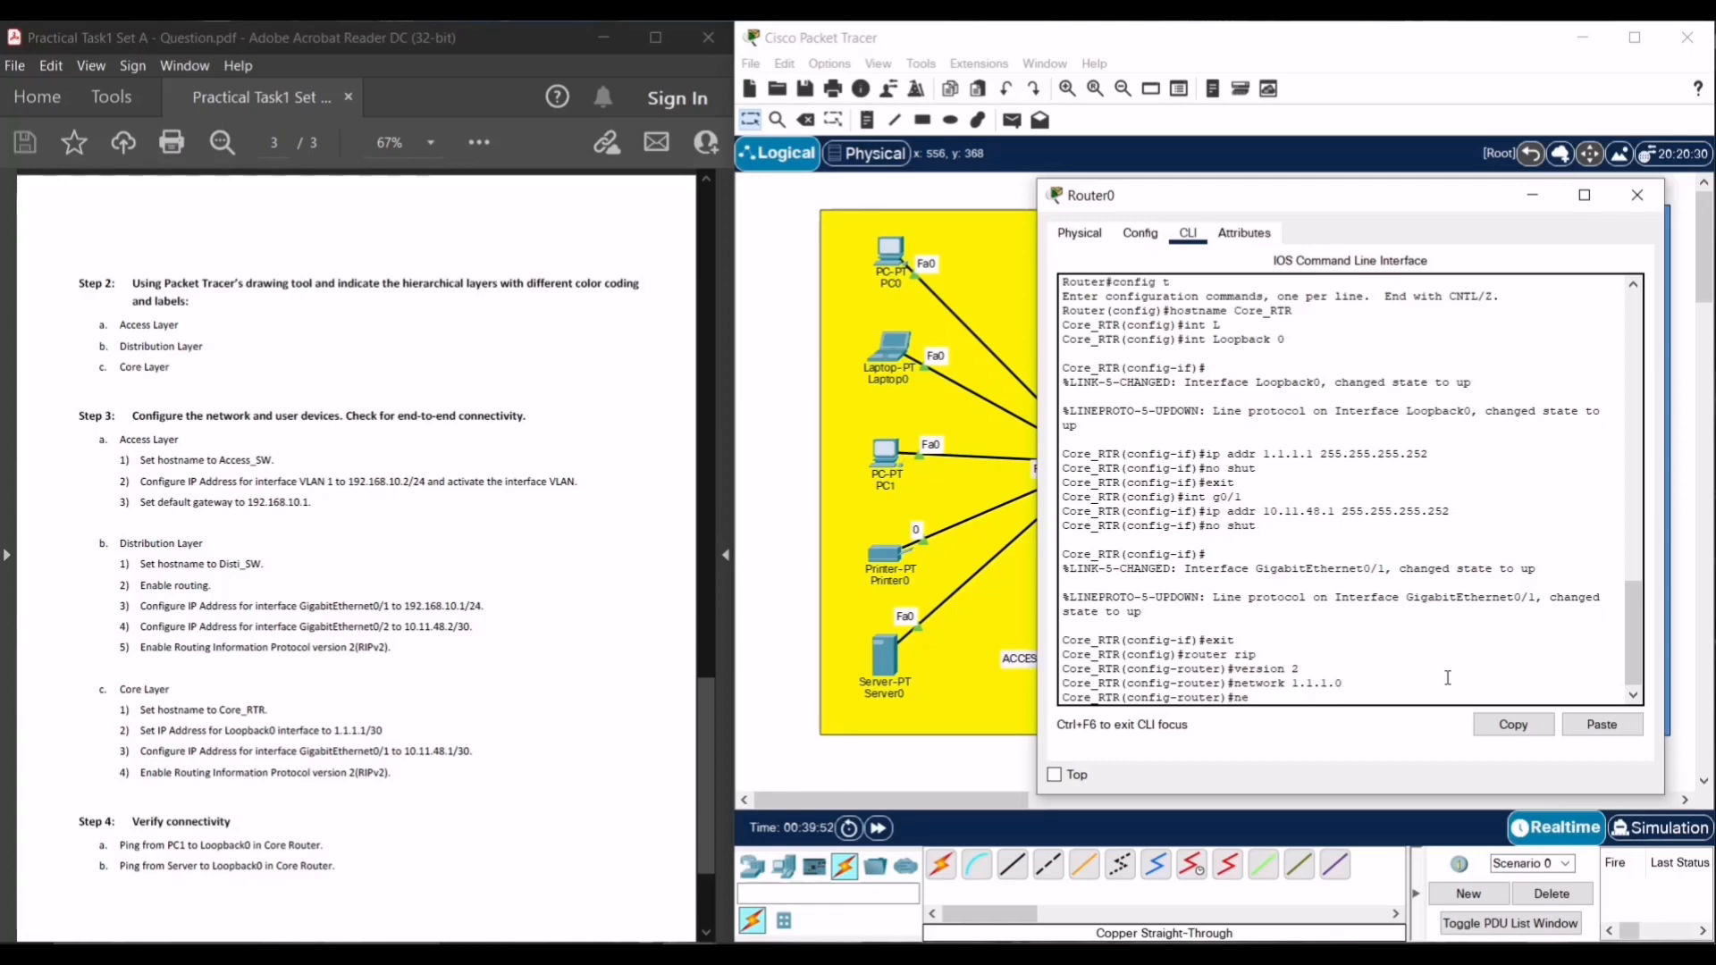
text(twork 10.11.48.0)
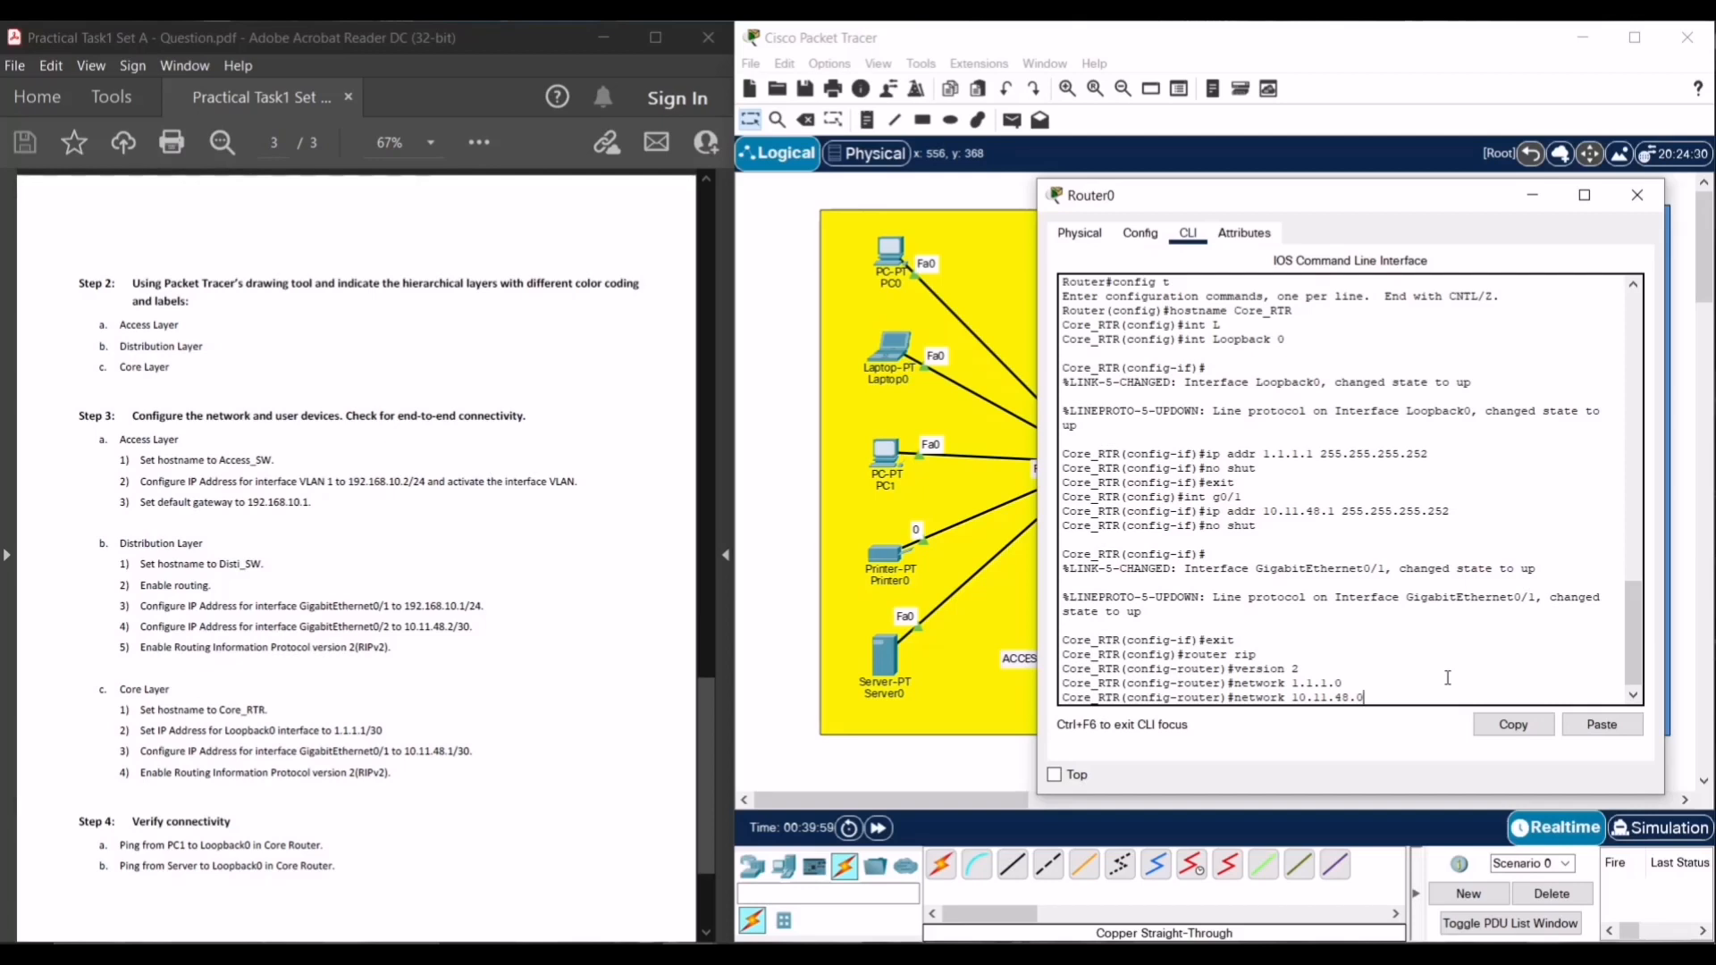
key(Return)
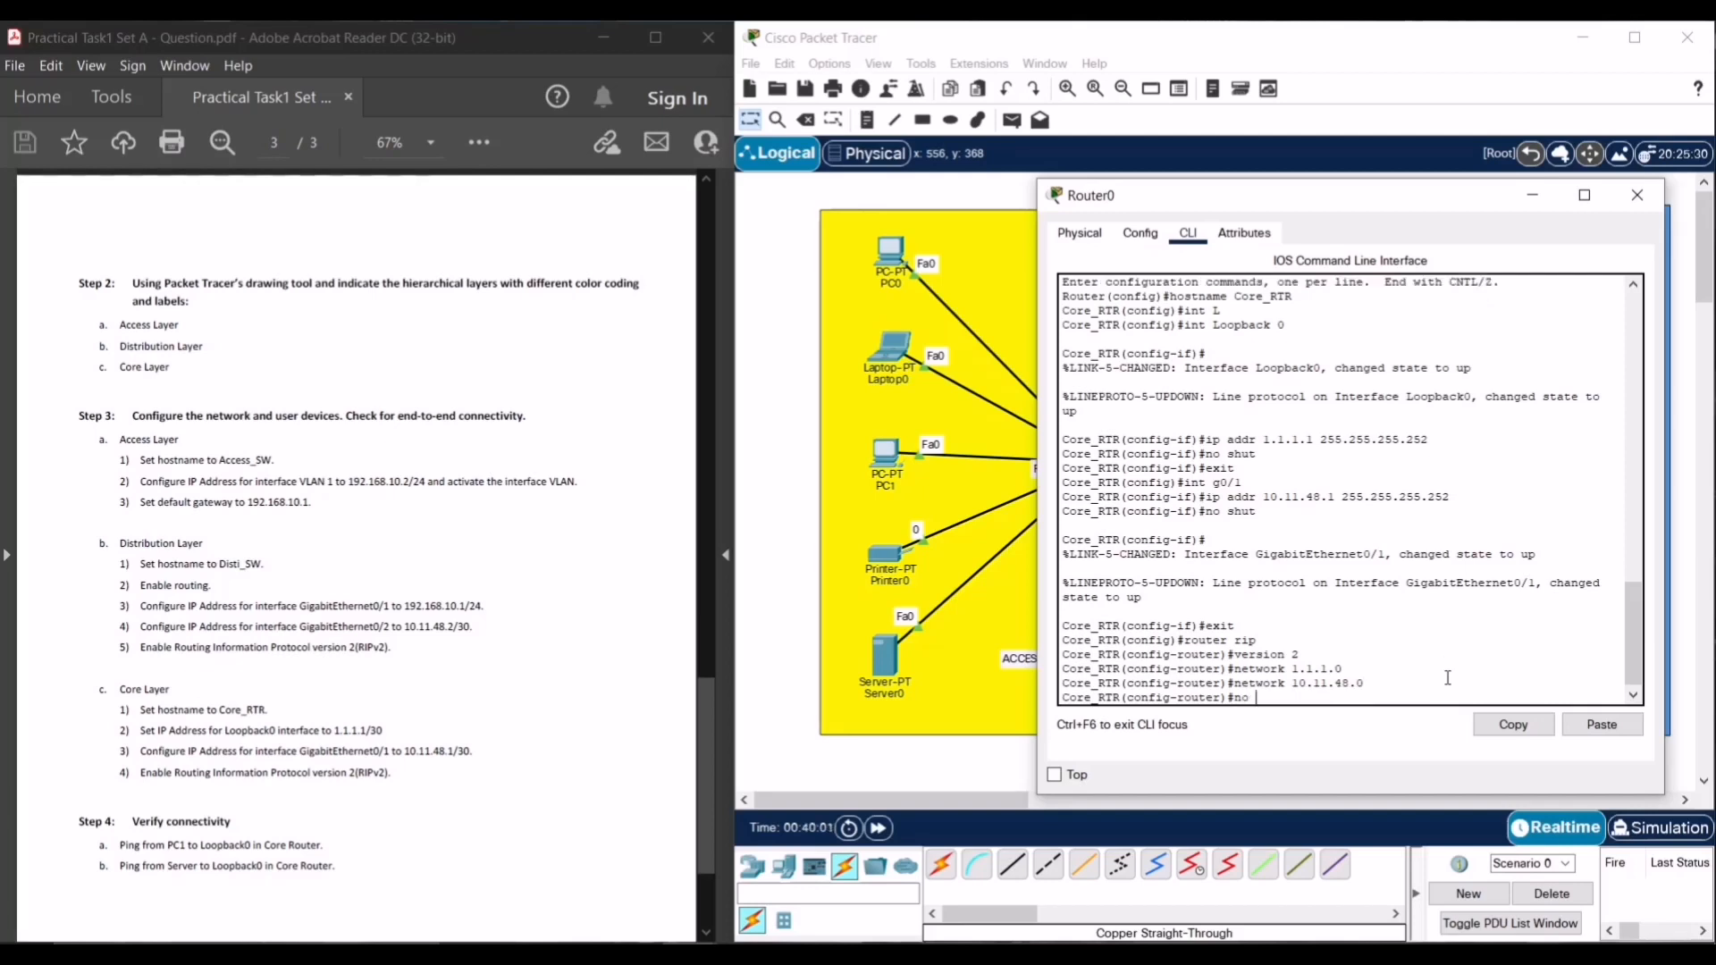
- Turn off RIP automatic summarization with no auto-summary
text(no suto)
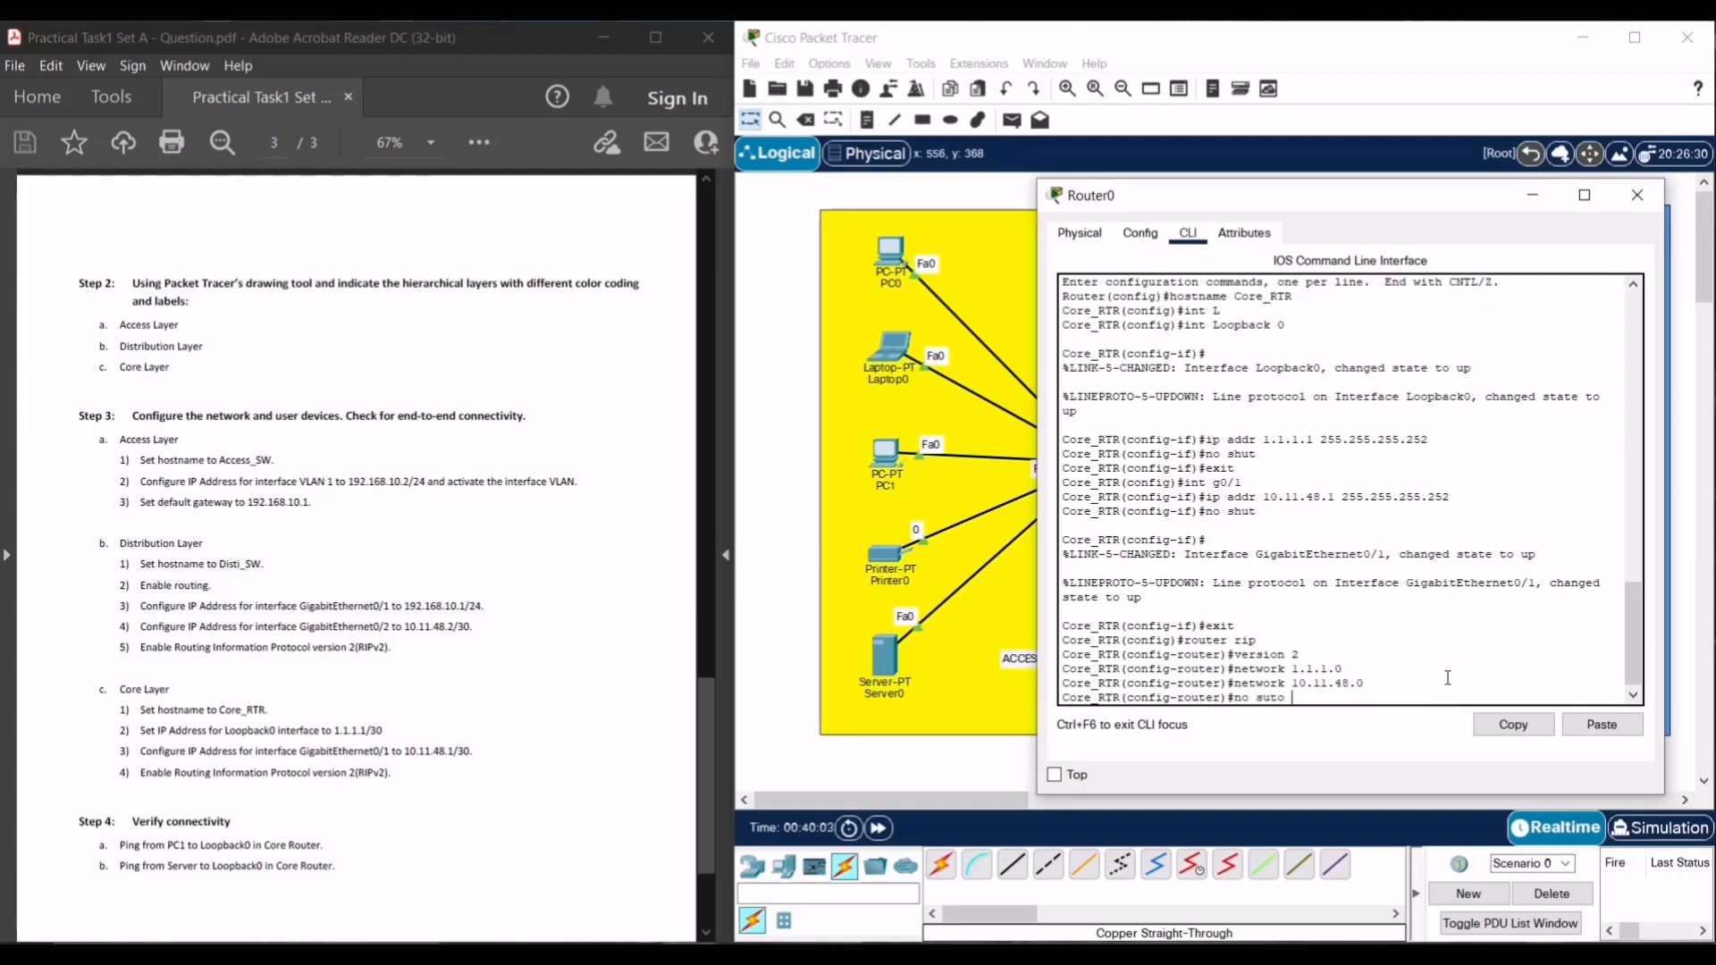
key(BackSpace)
key(BackSpace)
text(uto)
key(BackSpace)
key(BackSpace)
key(BackSpace)
text(auto)
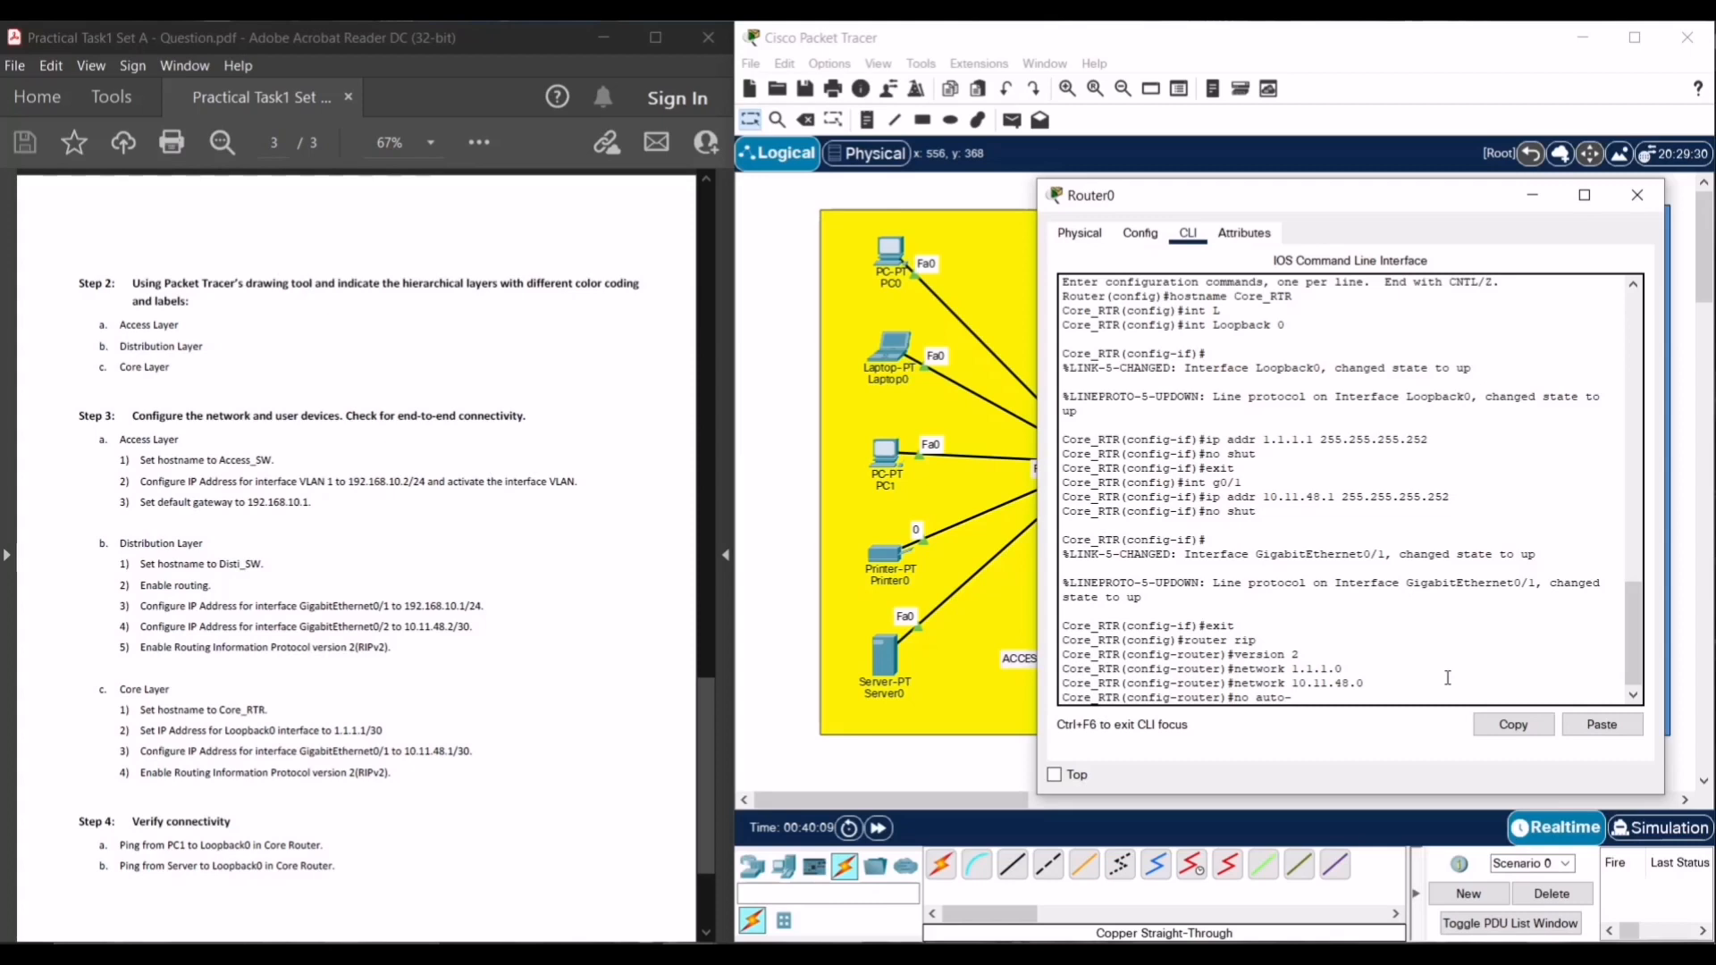
text(-)
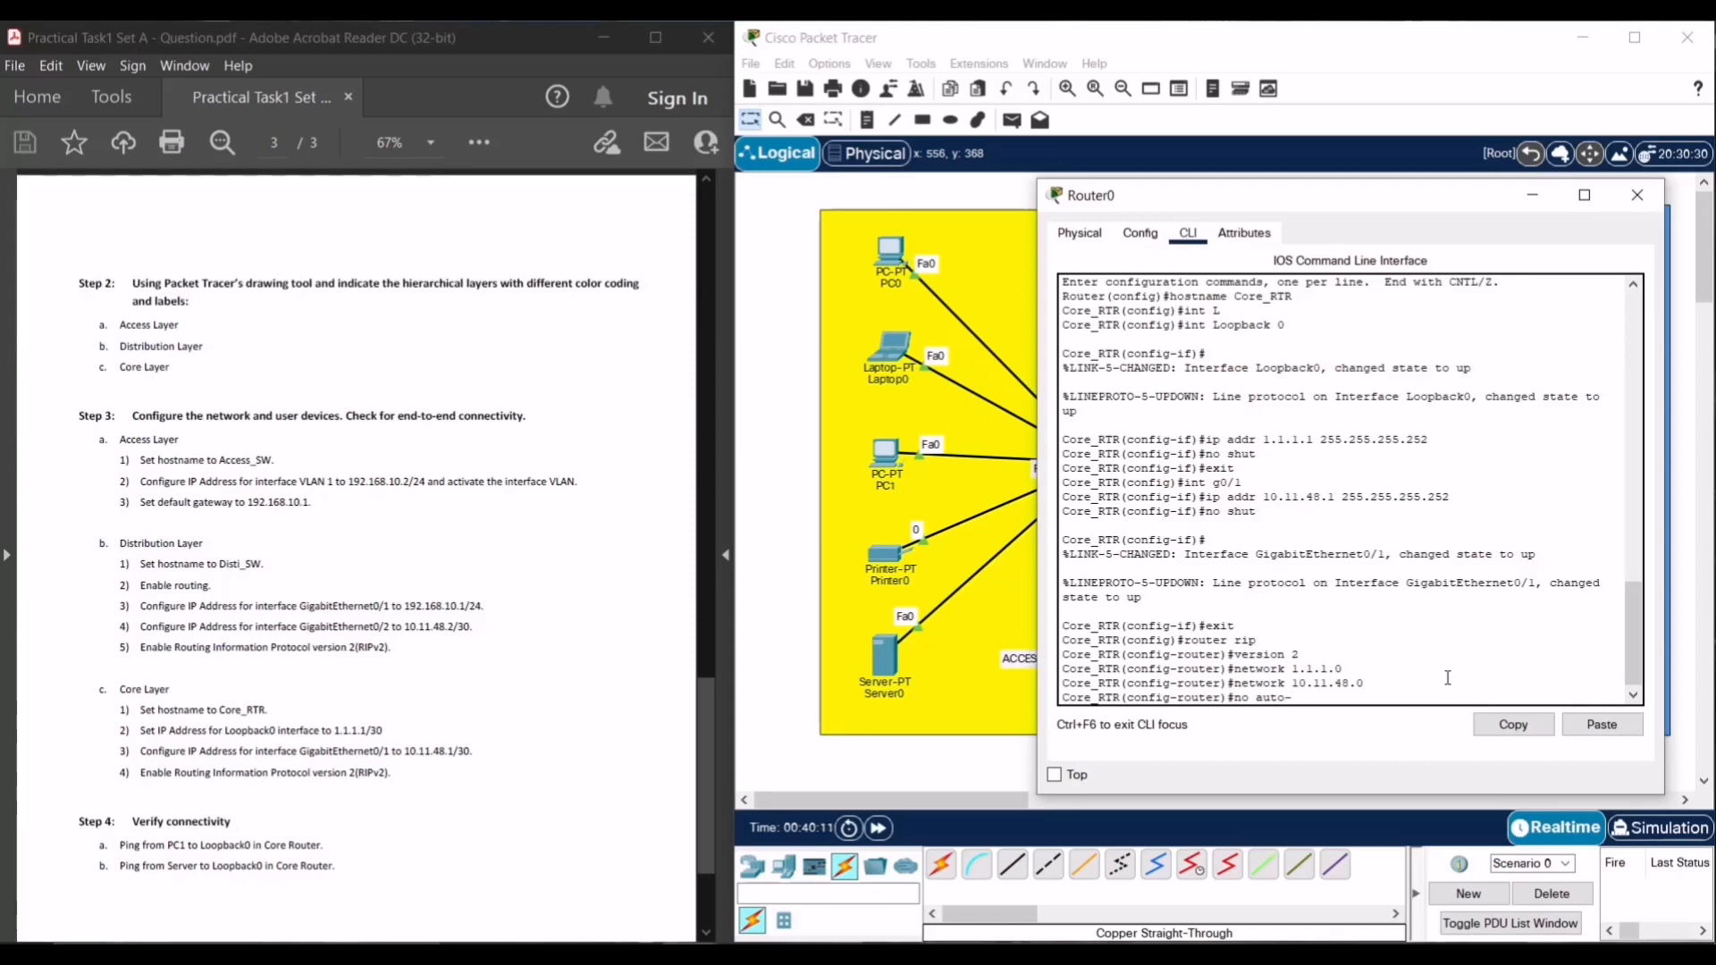
text(suma)
text(mary)
key(Return)
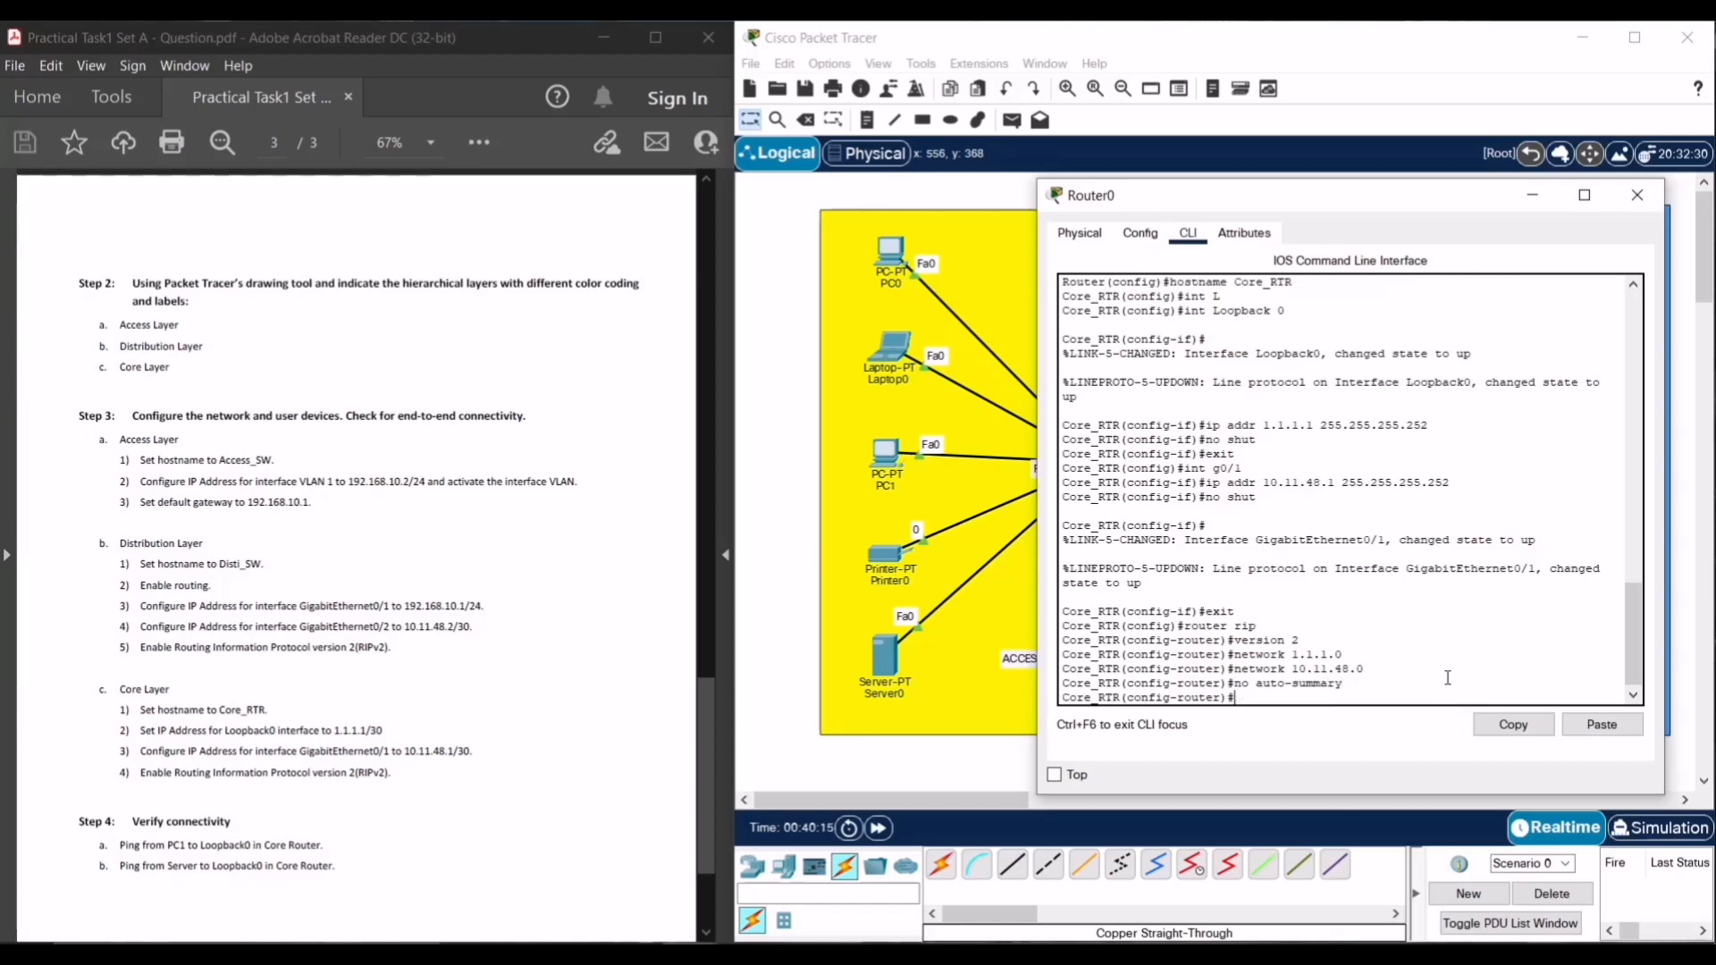
- Return to privileged mode and save the running configuration with copy run start
text(end)
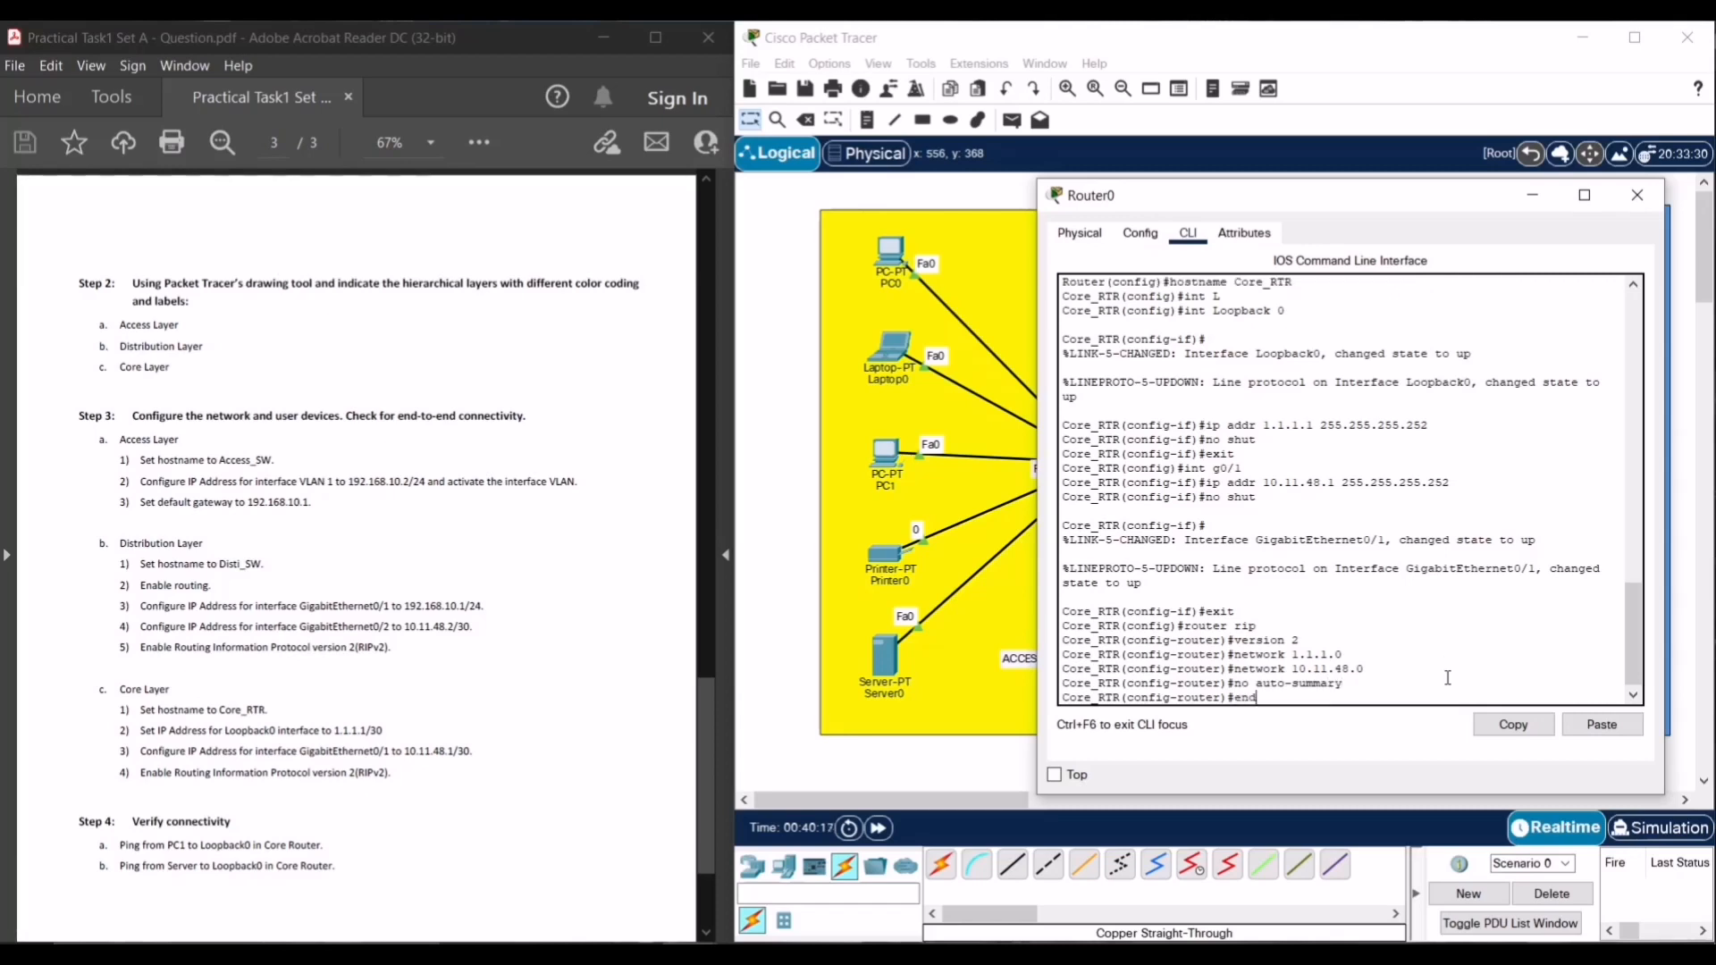
key(Return)
text(copy )
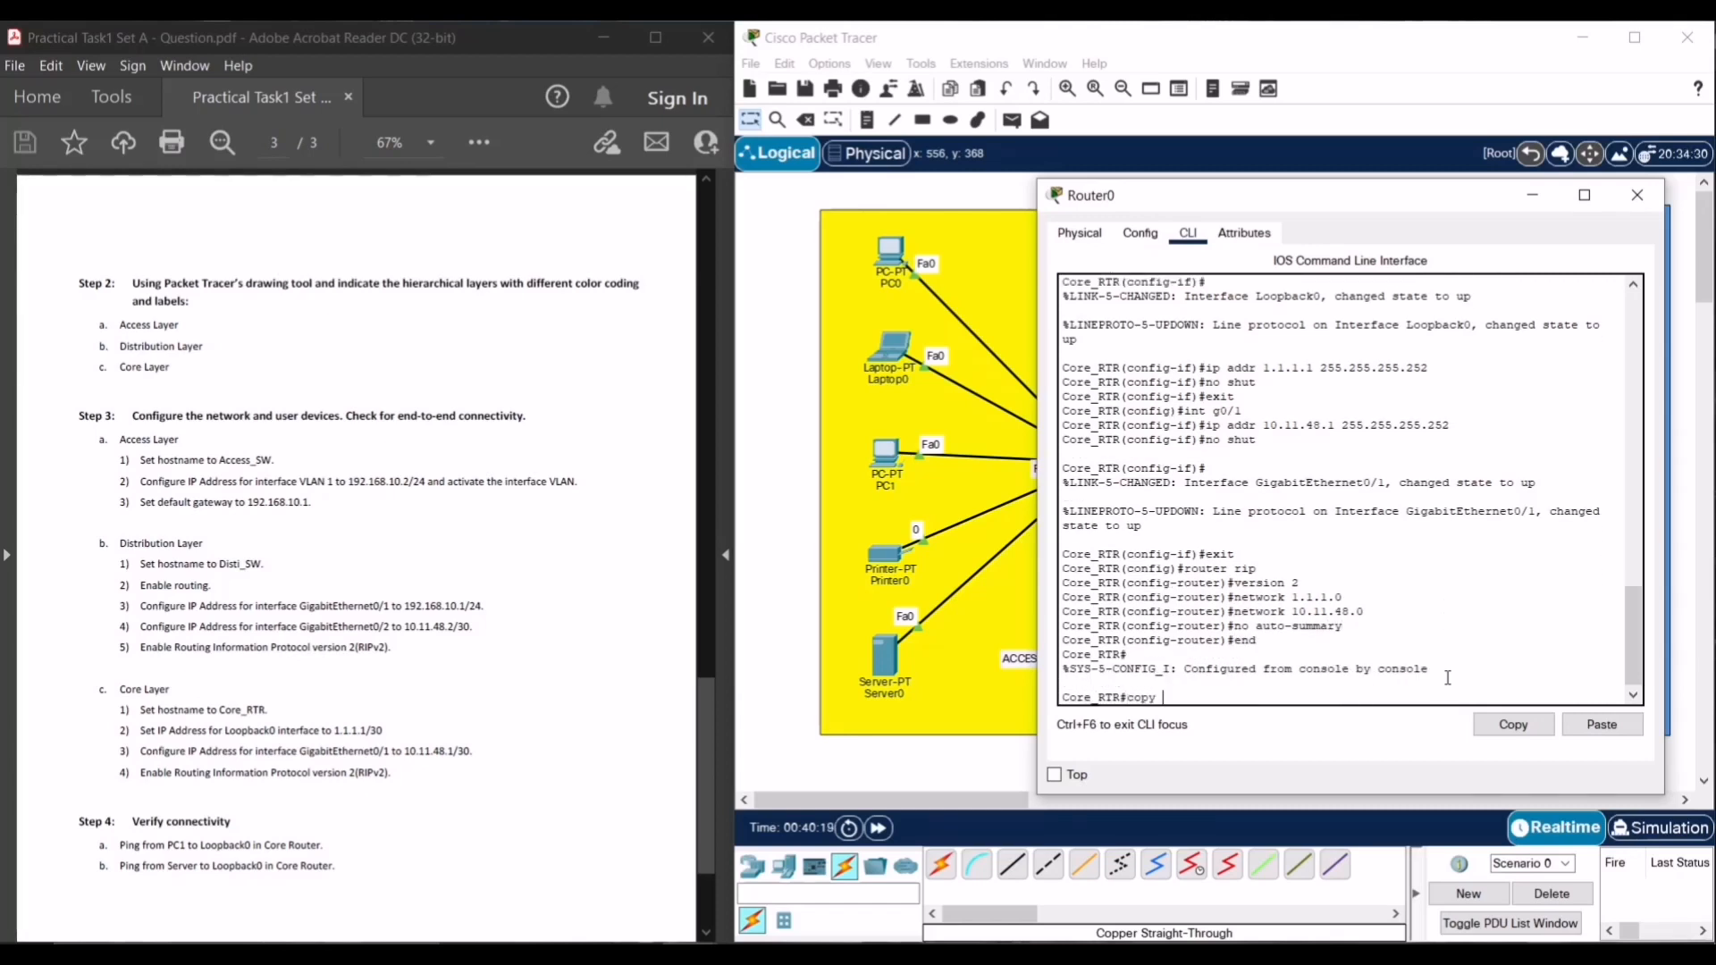
text(run start)
key(Return)
key(Return)
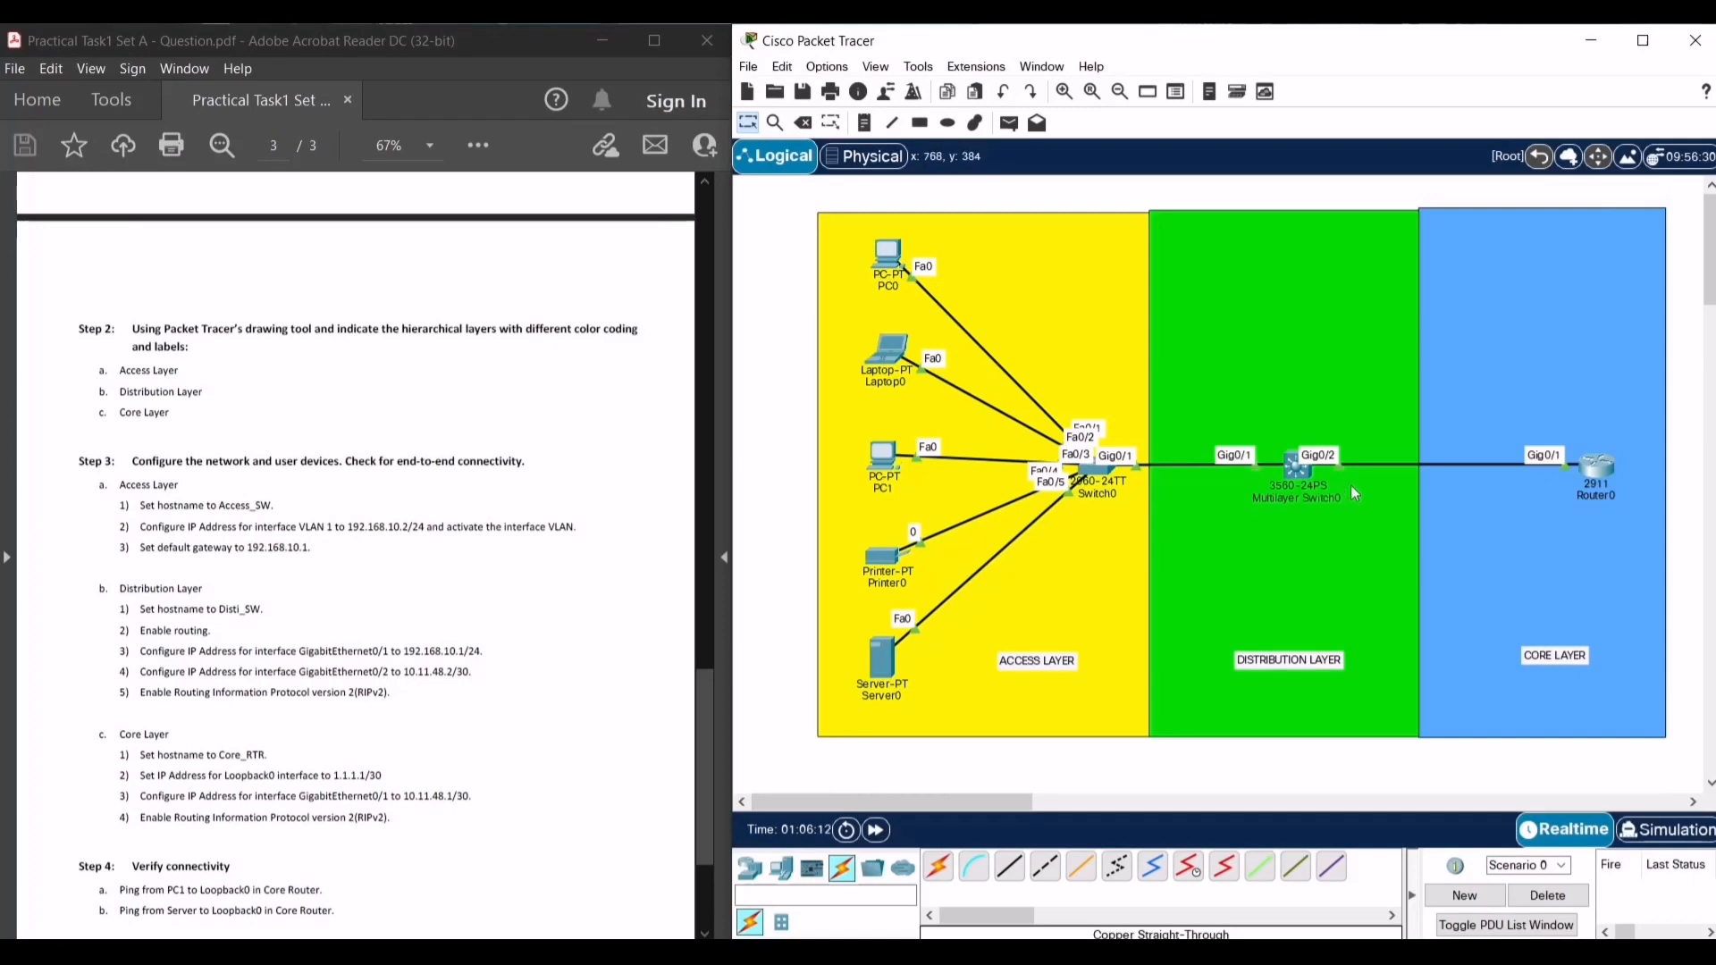
- Open the distribution multilayer switch's configuration window beside the topology
click(1304, 482)
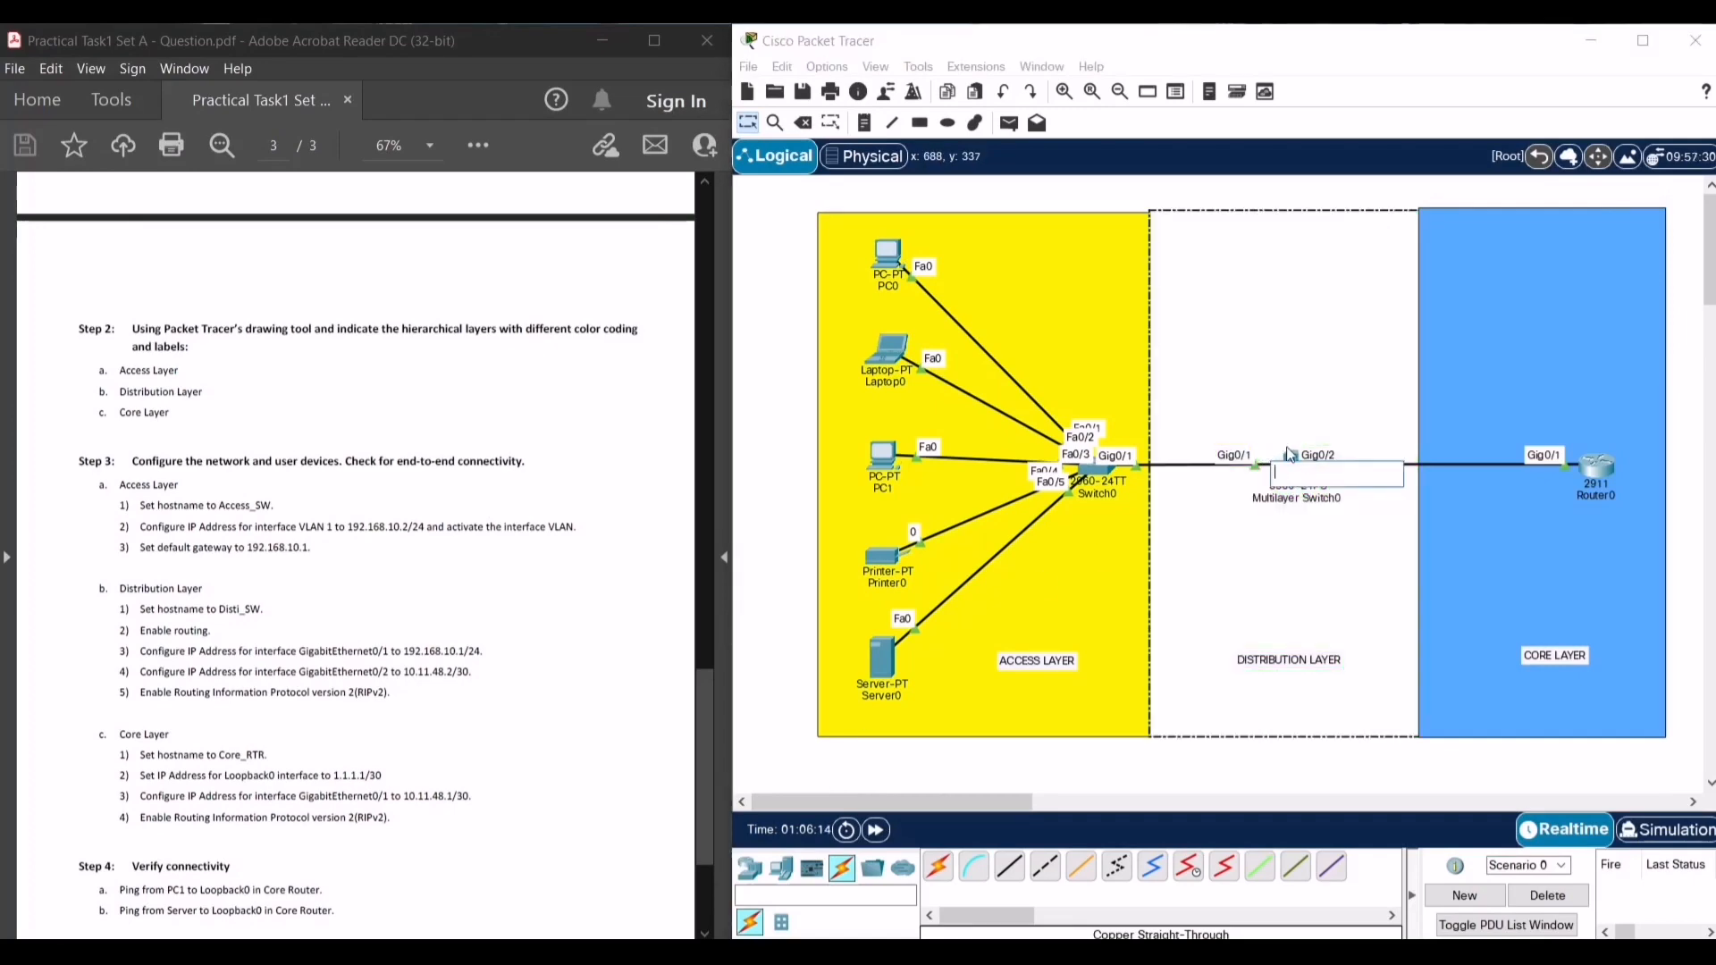
click(1293, 460)
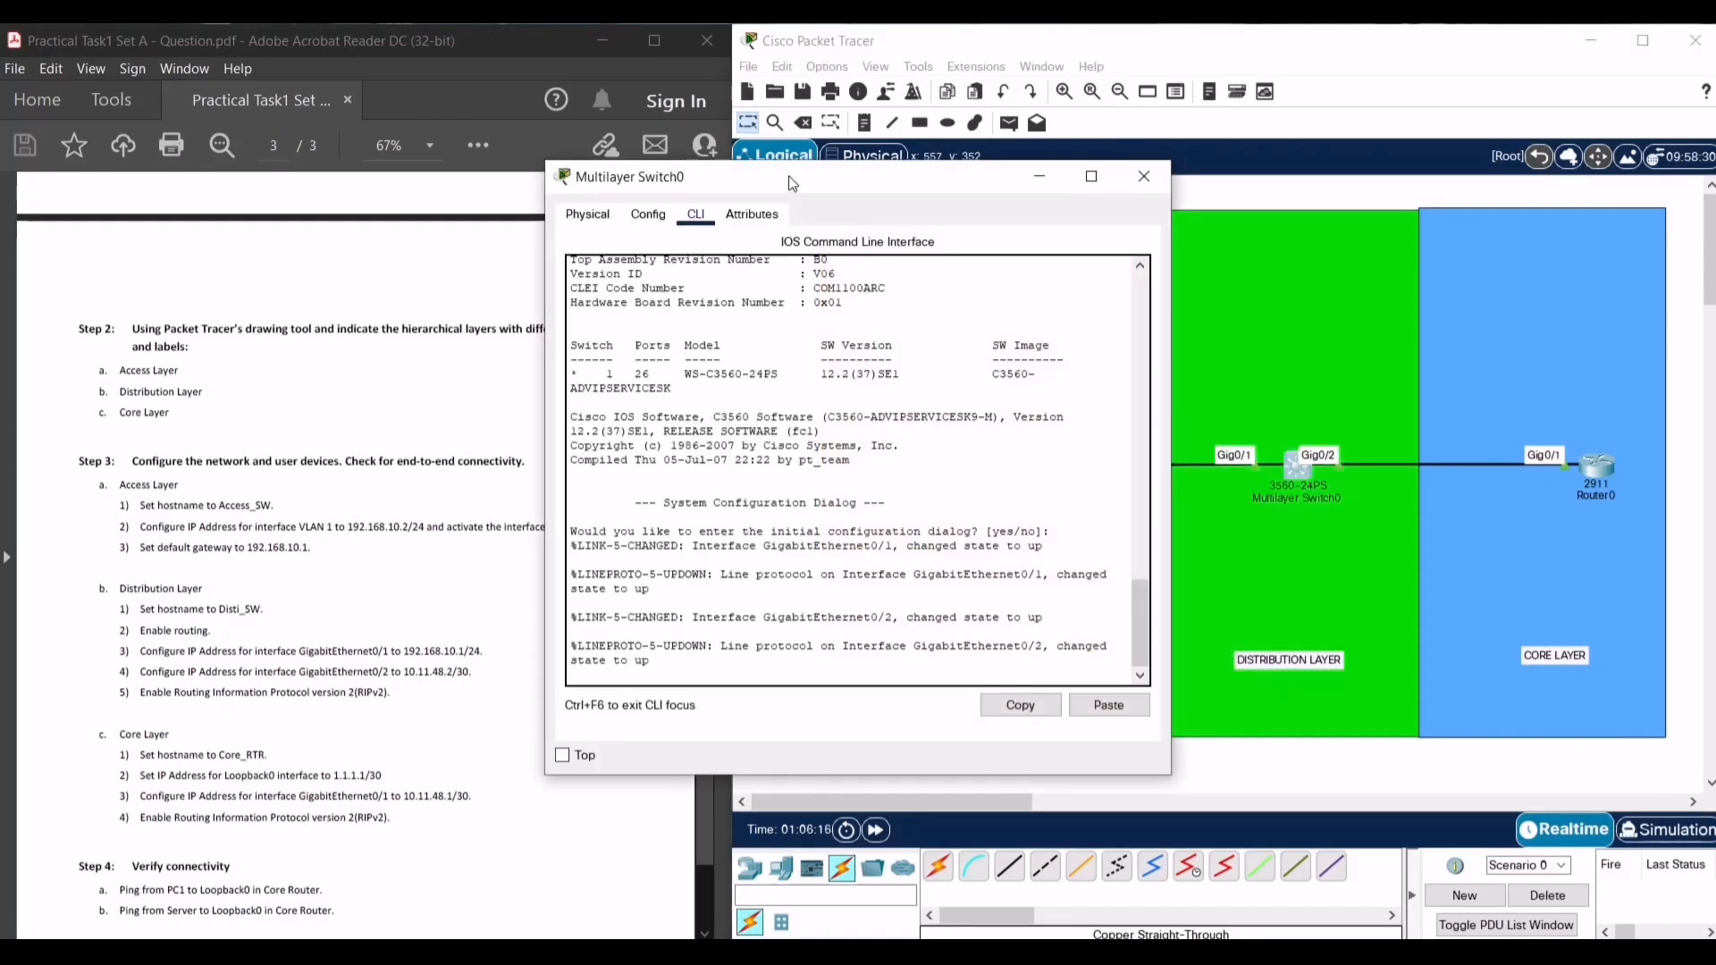
drag(790, 183, 1164, 217)
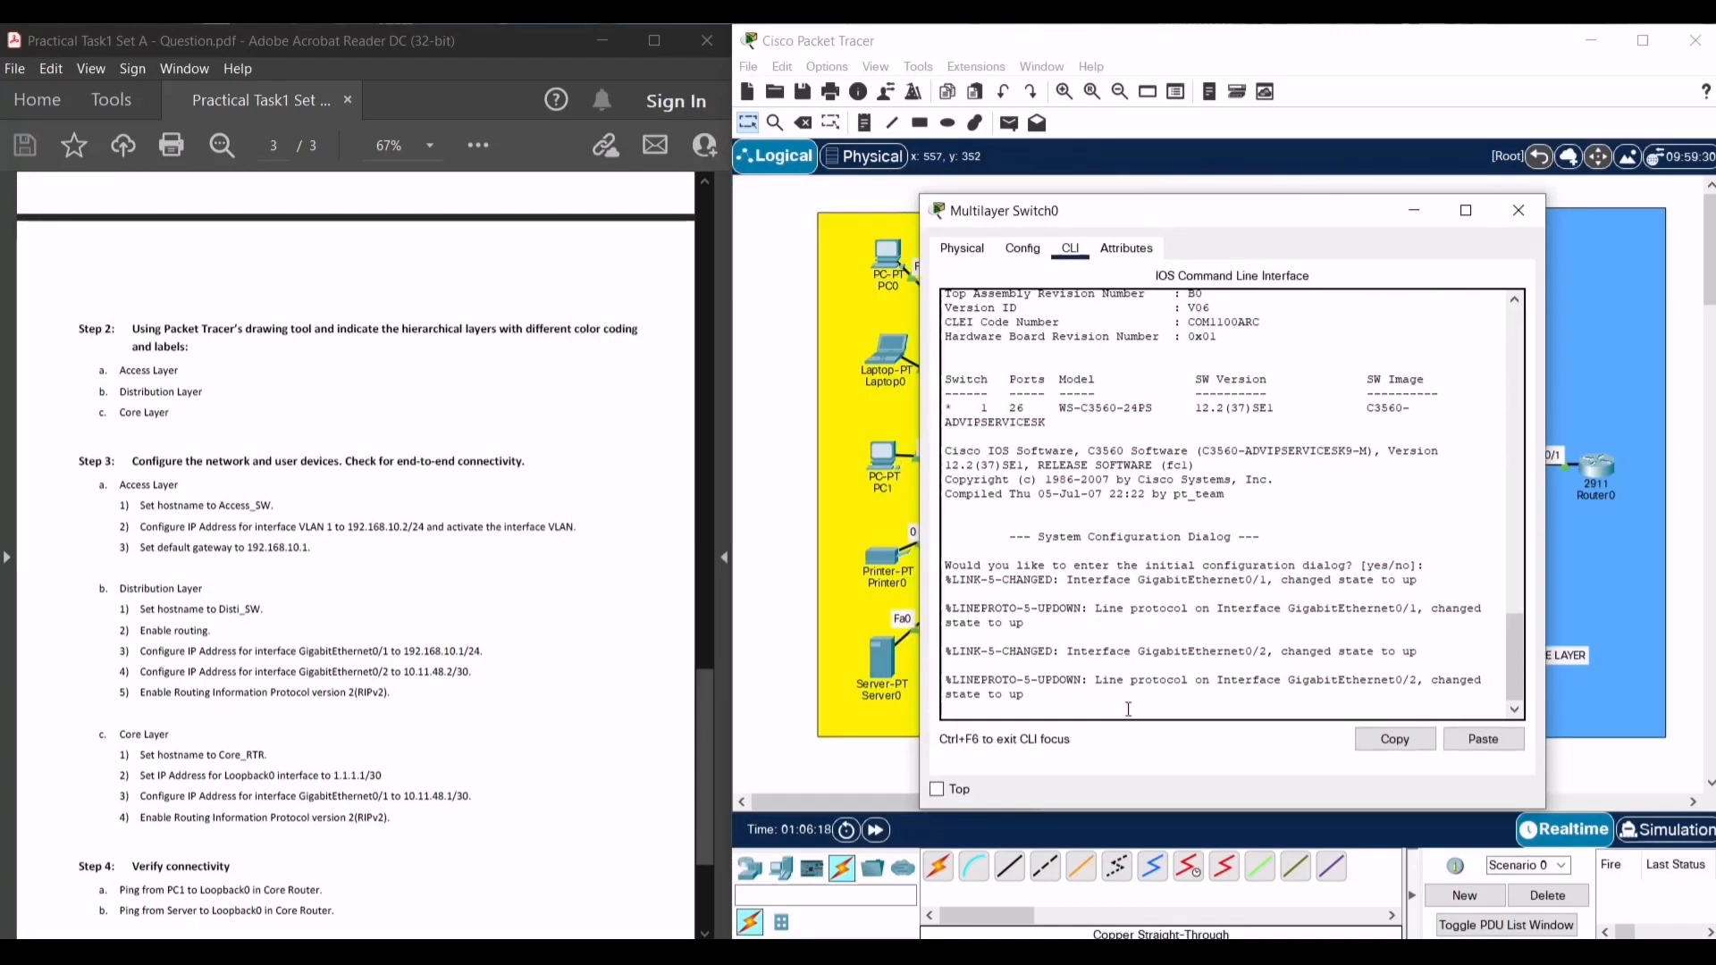
- Answer 'no' to the initial configuration dialog and enter privileged mode with en
key(Return)
text(n)
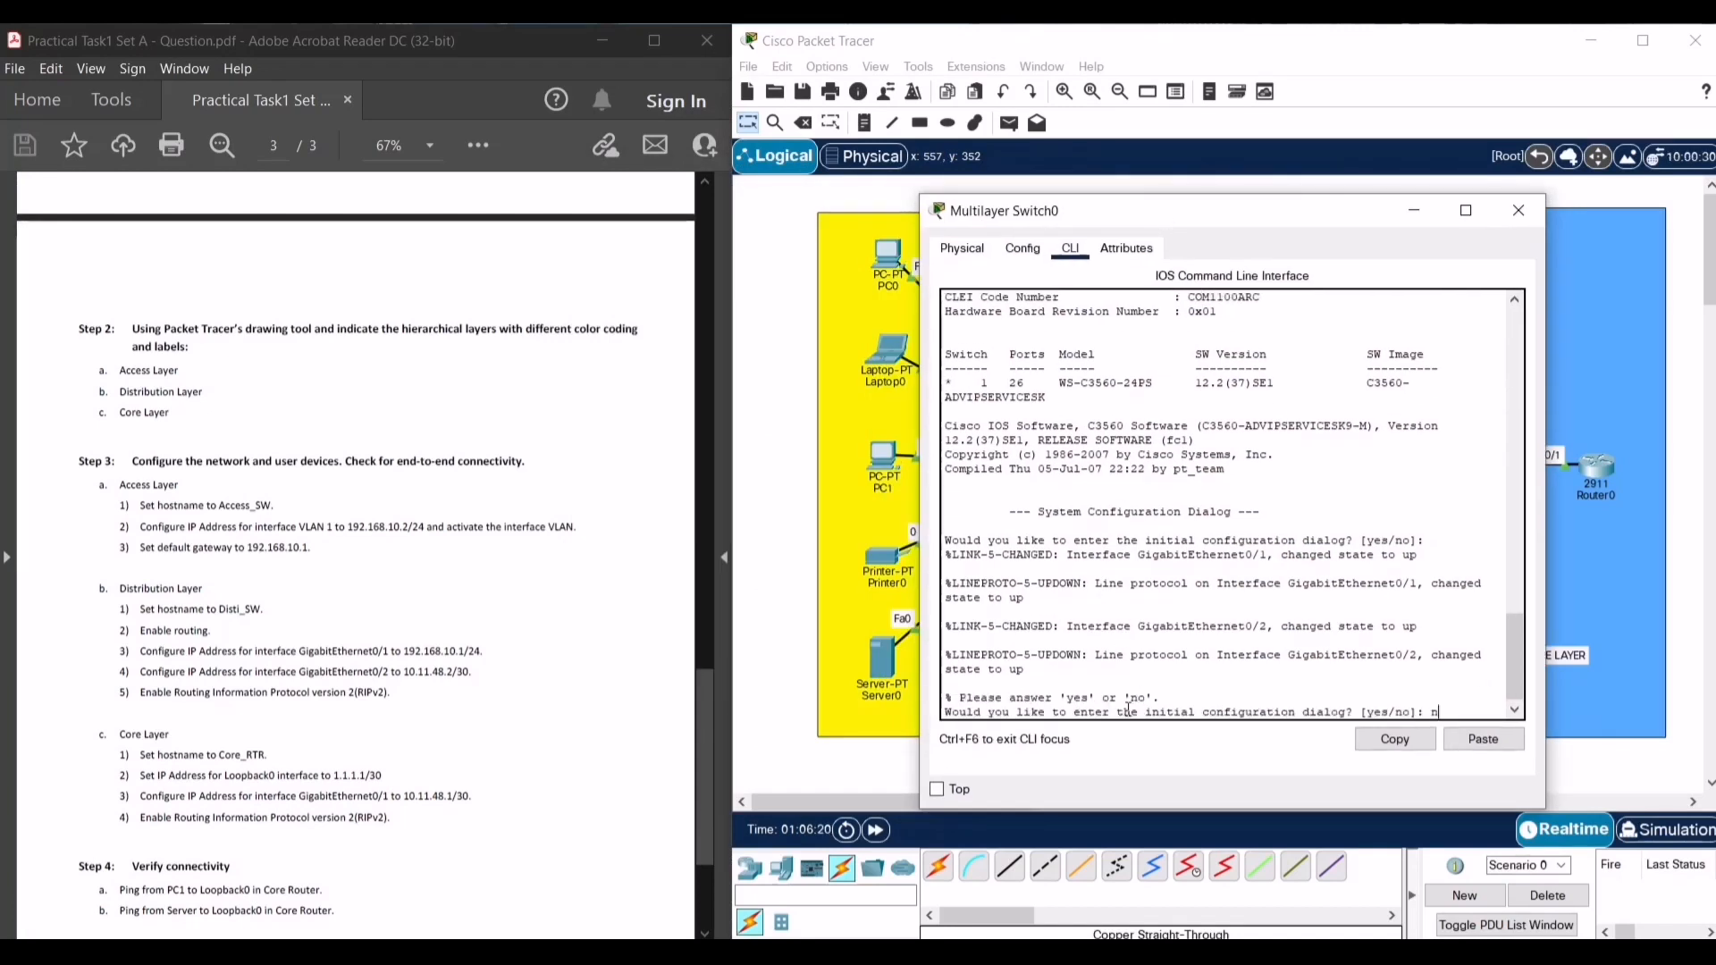
text(o)
key(Return)
key(Return)
text(en)
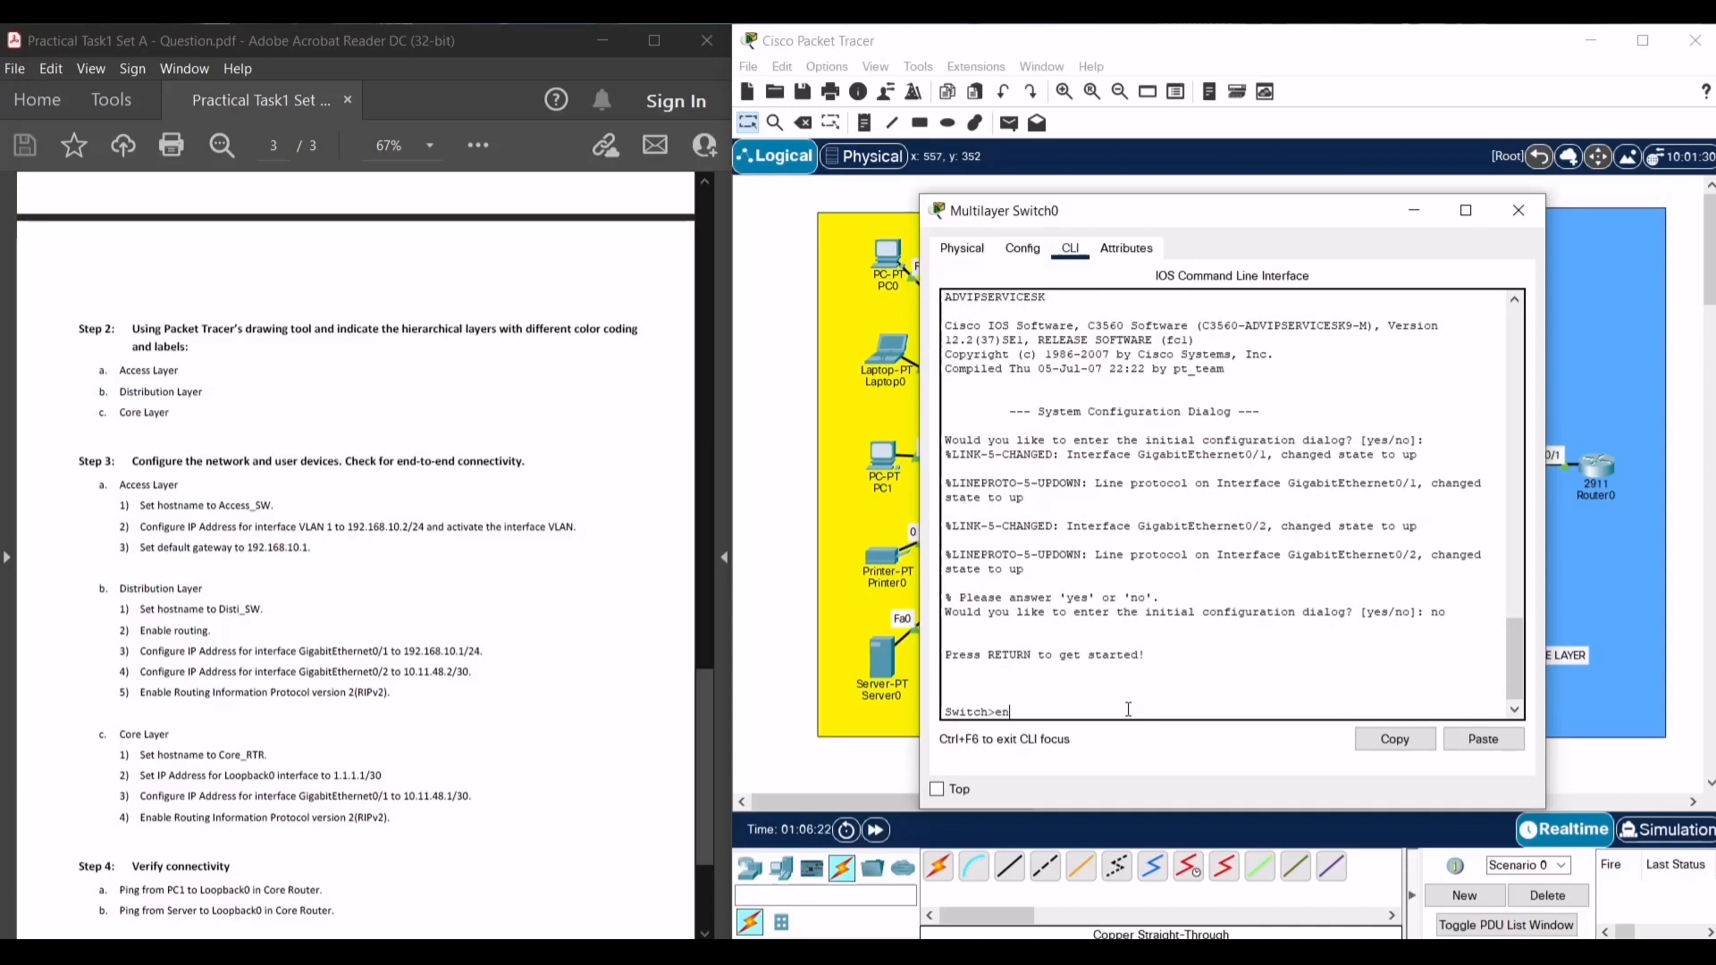
key(Return)
- In config t, set hostname Disti_SW, enable ip routing, and enter interface g0/1
text(config t)
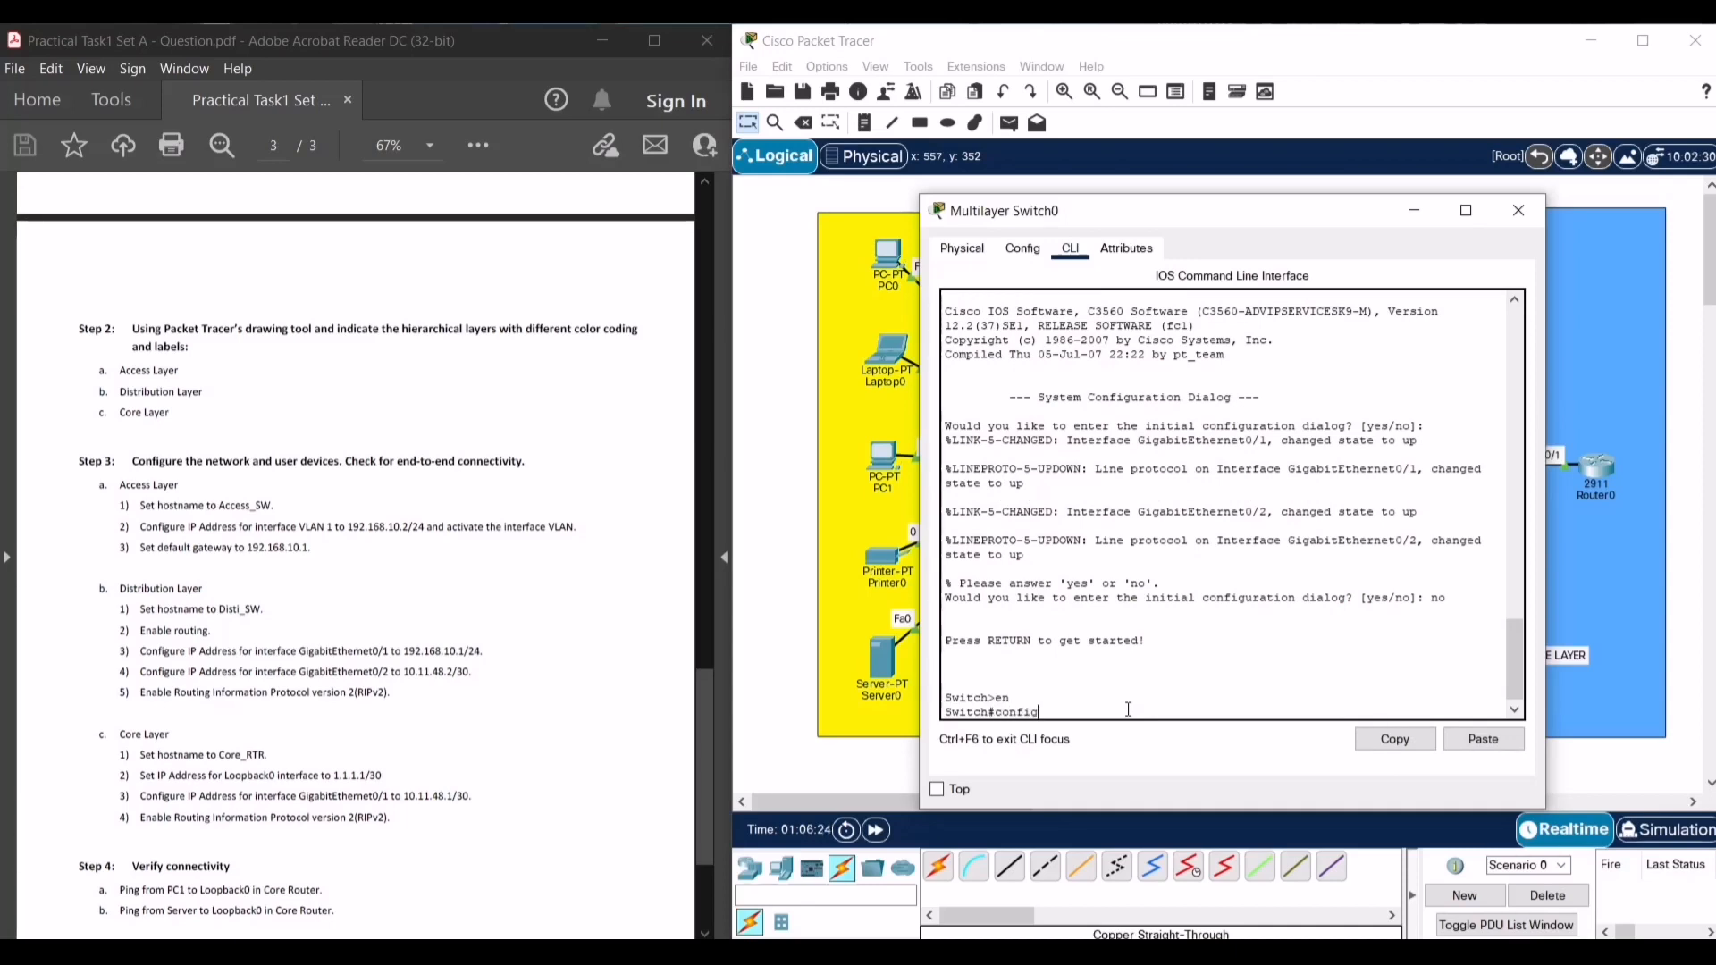
key(Return)
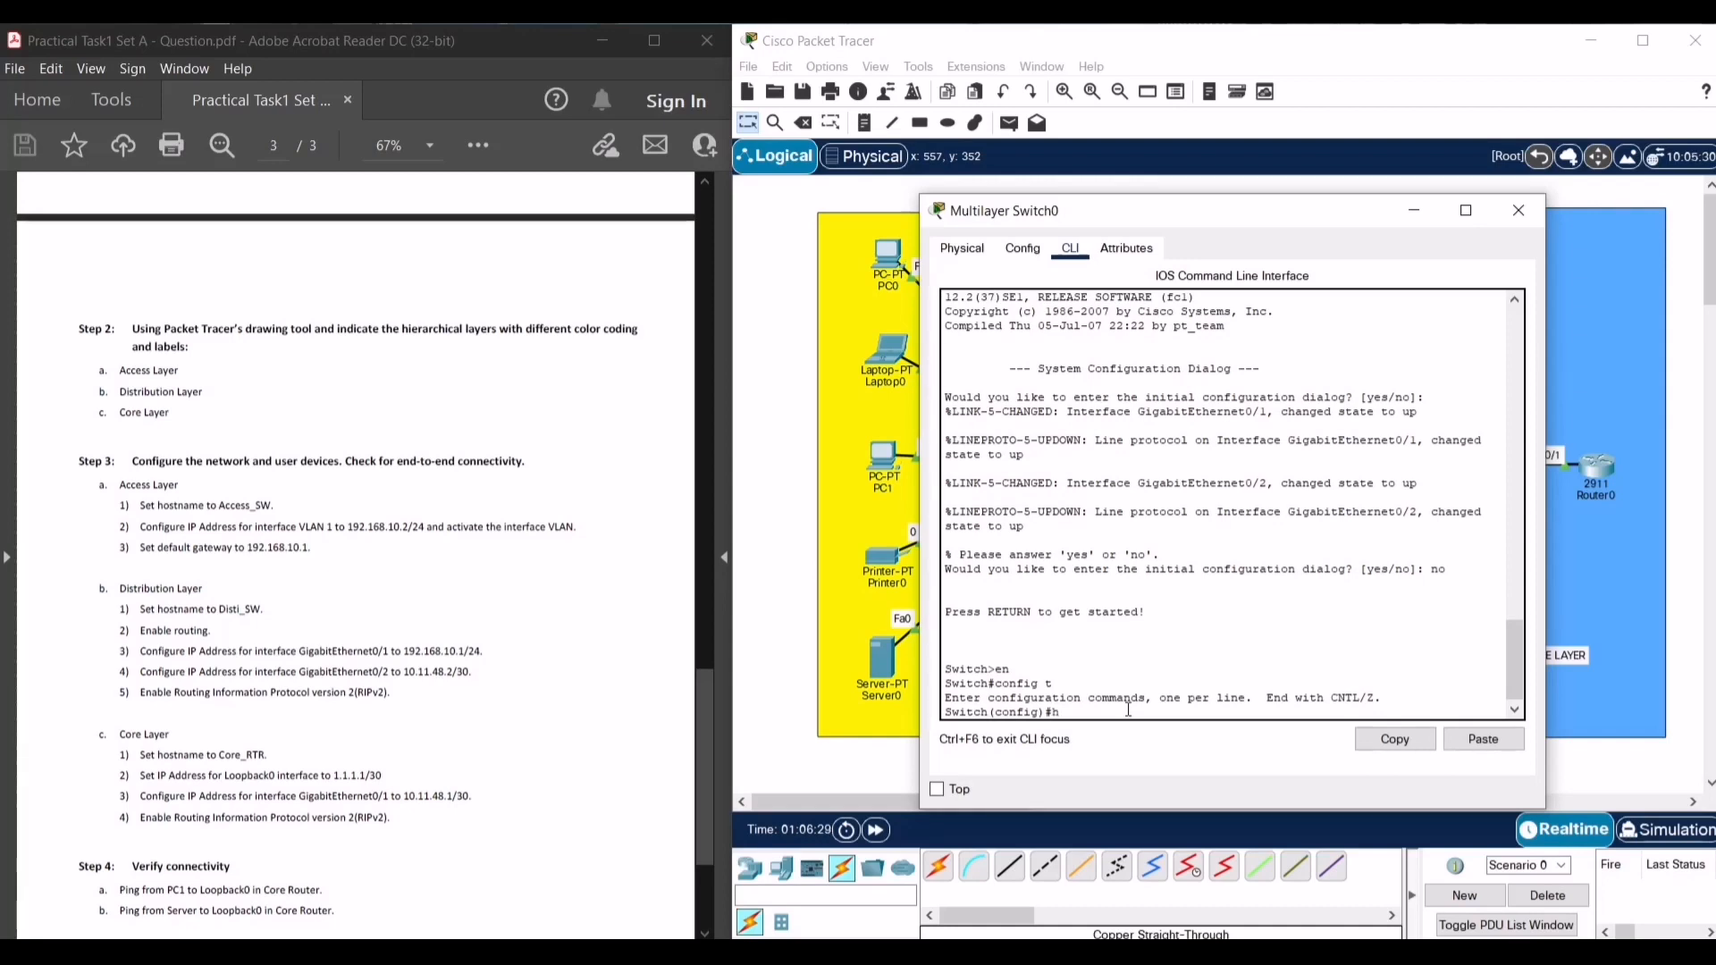
text(hosta)
text(ame Disti_SW)
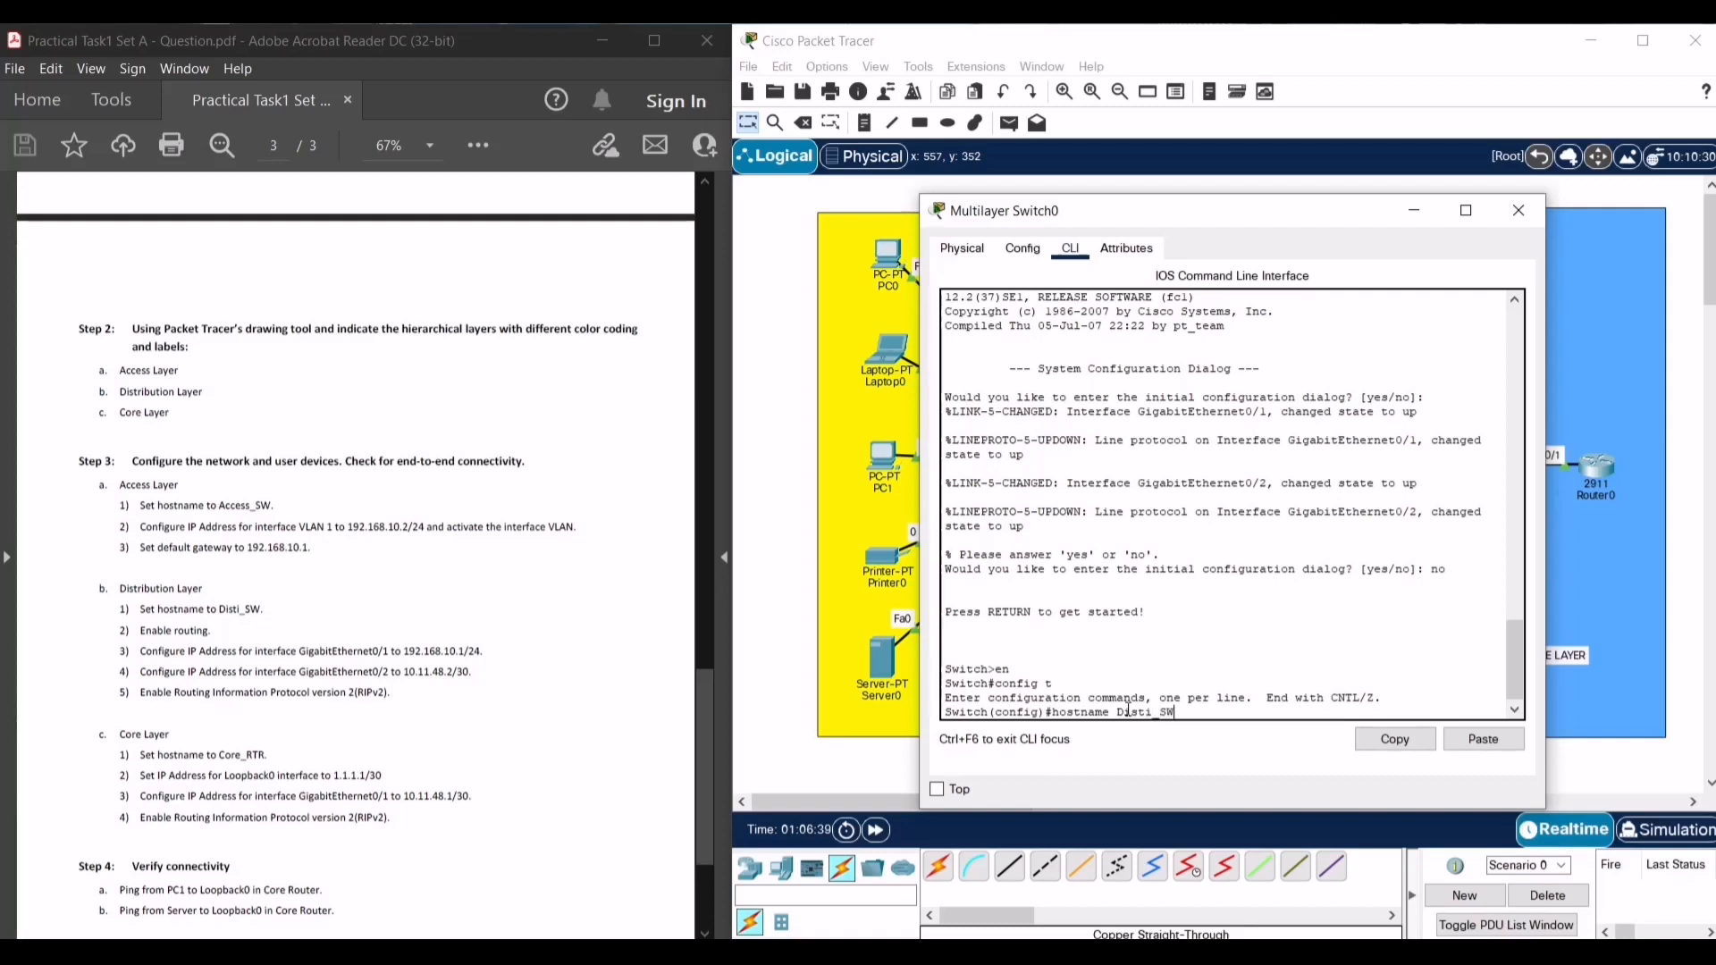
key(Return)
text(isti_SW(config)#)
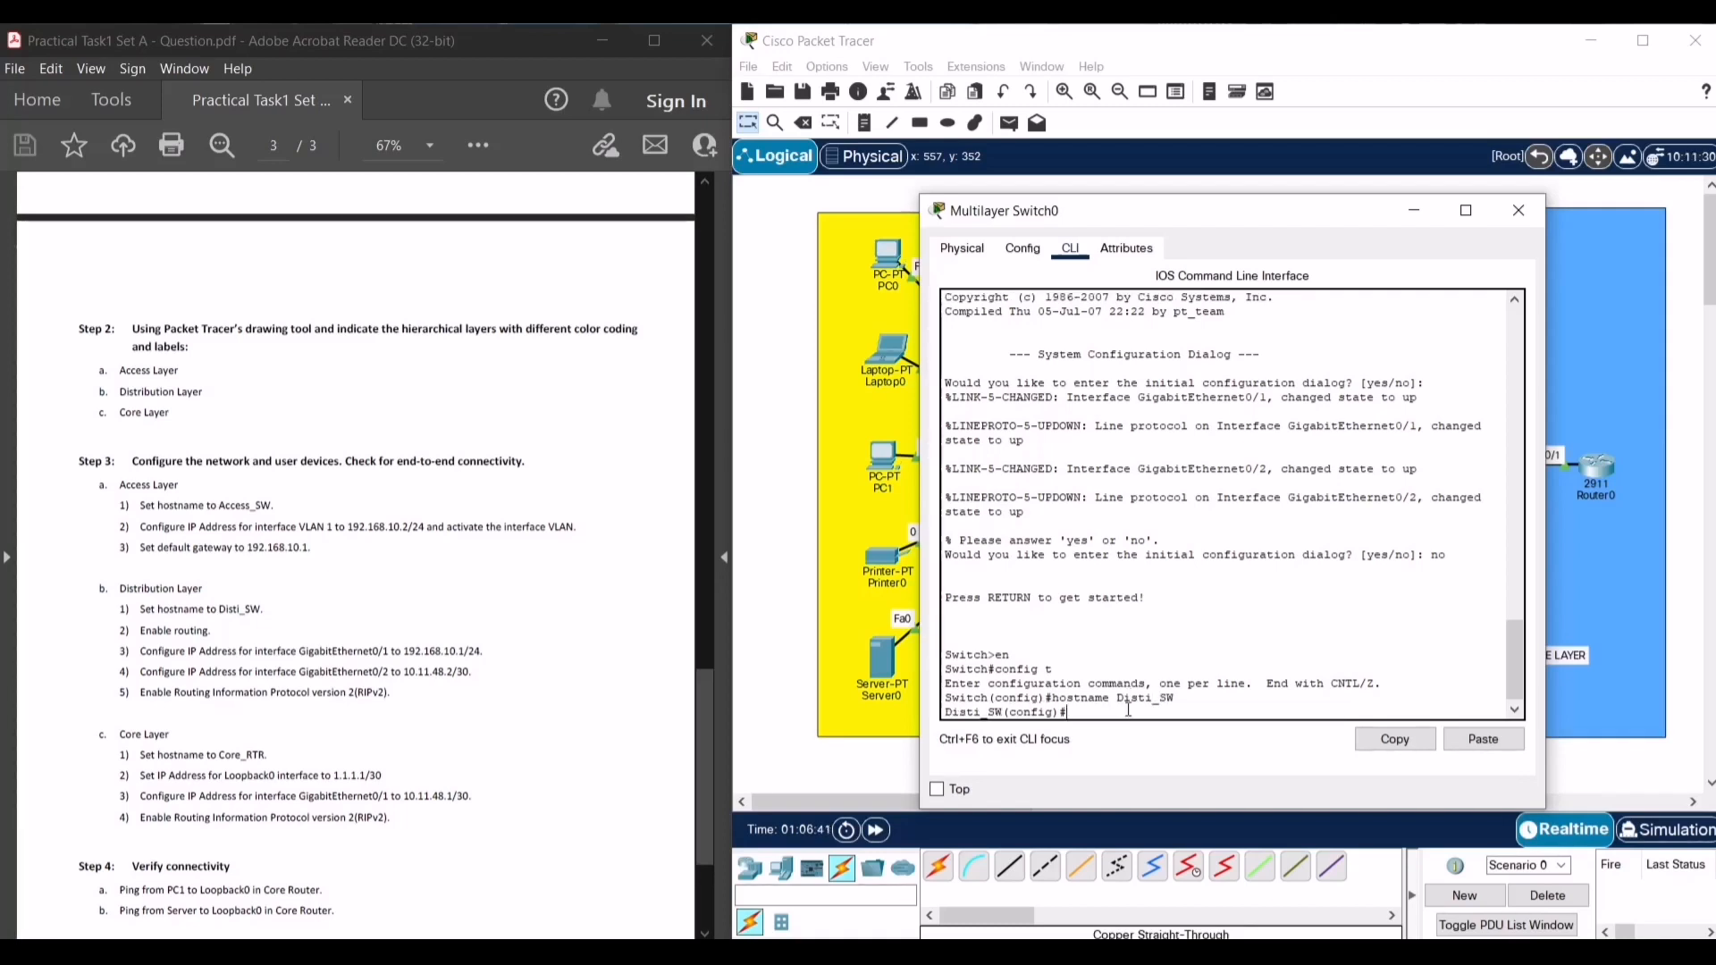
text(p routing)
key(Return)
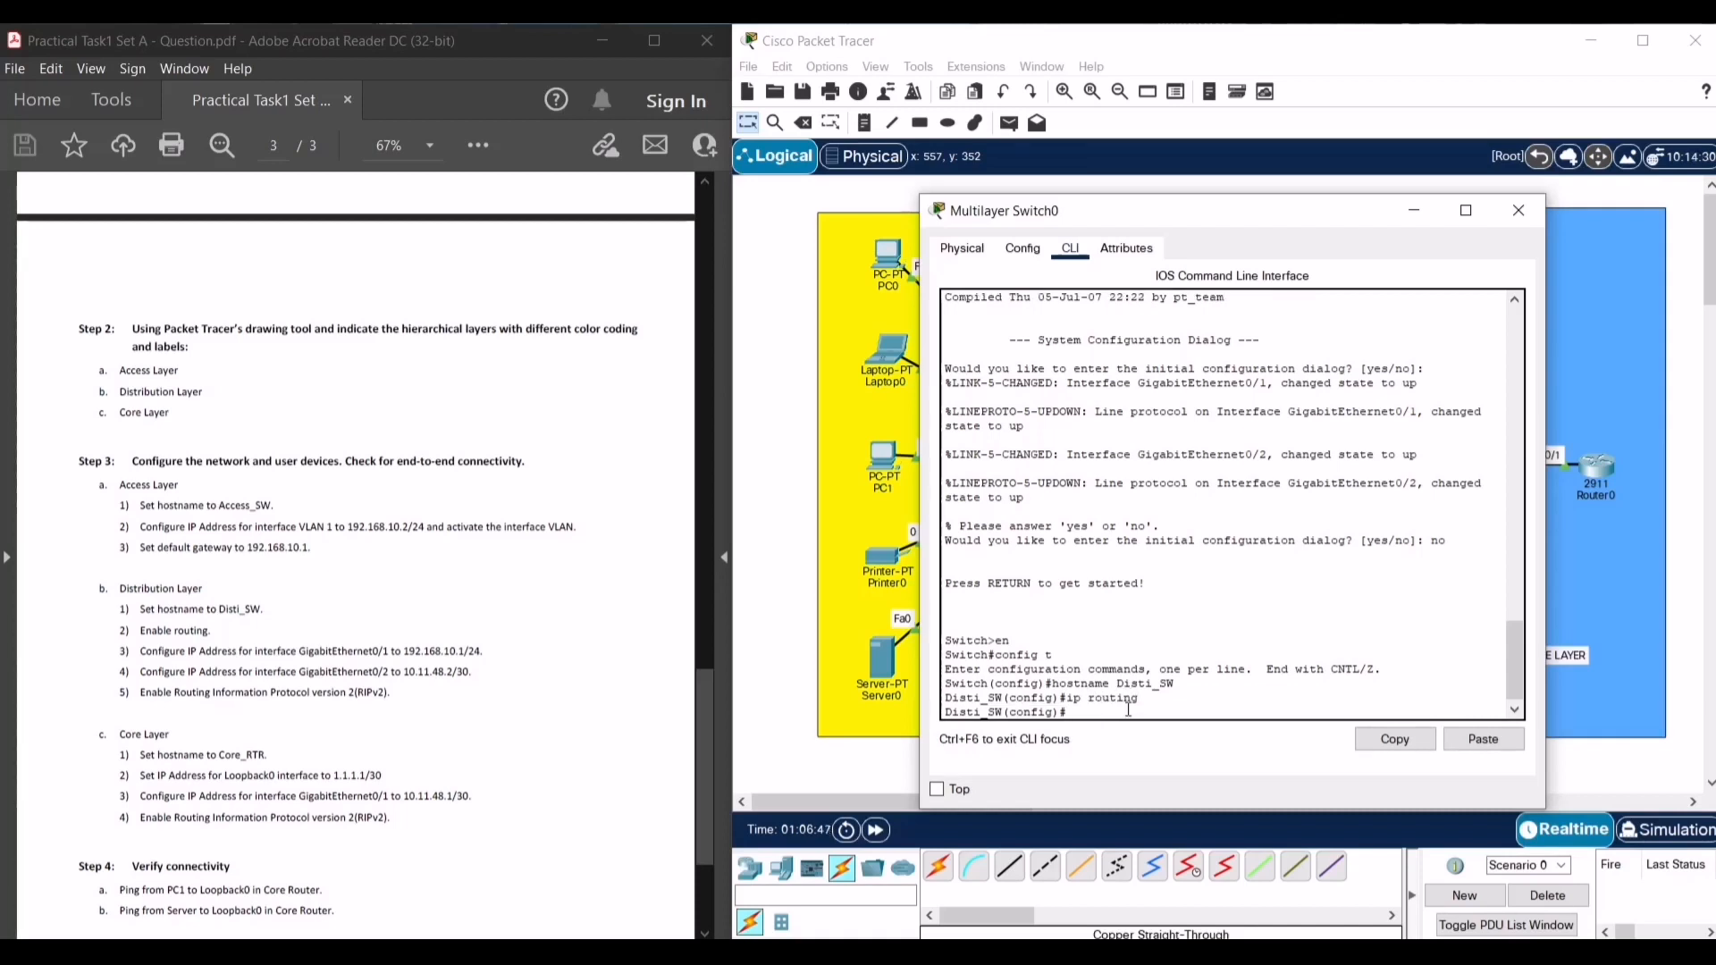
text(int g0/1)
key(Return)
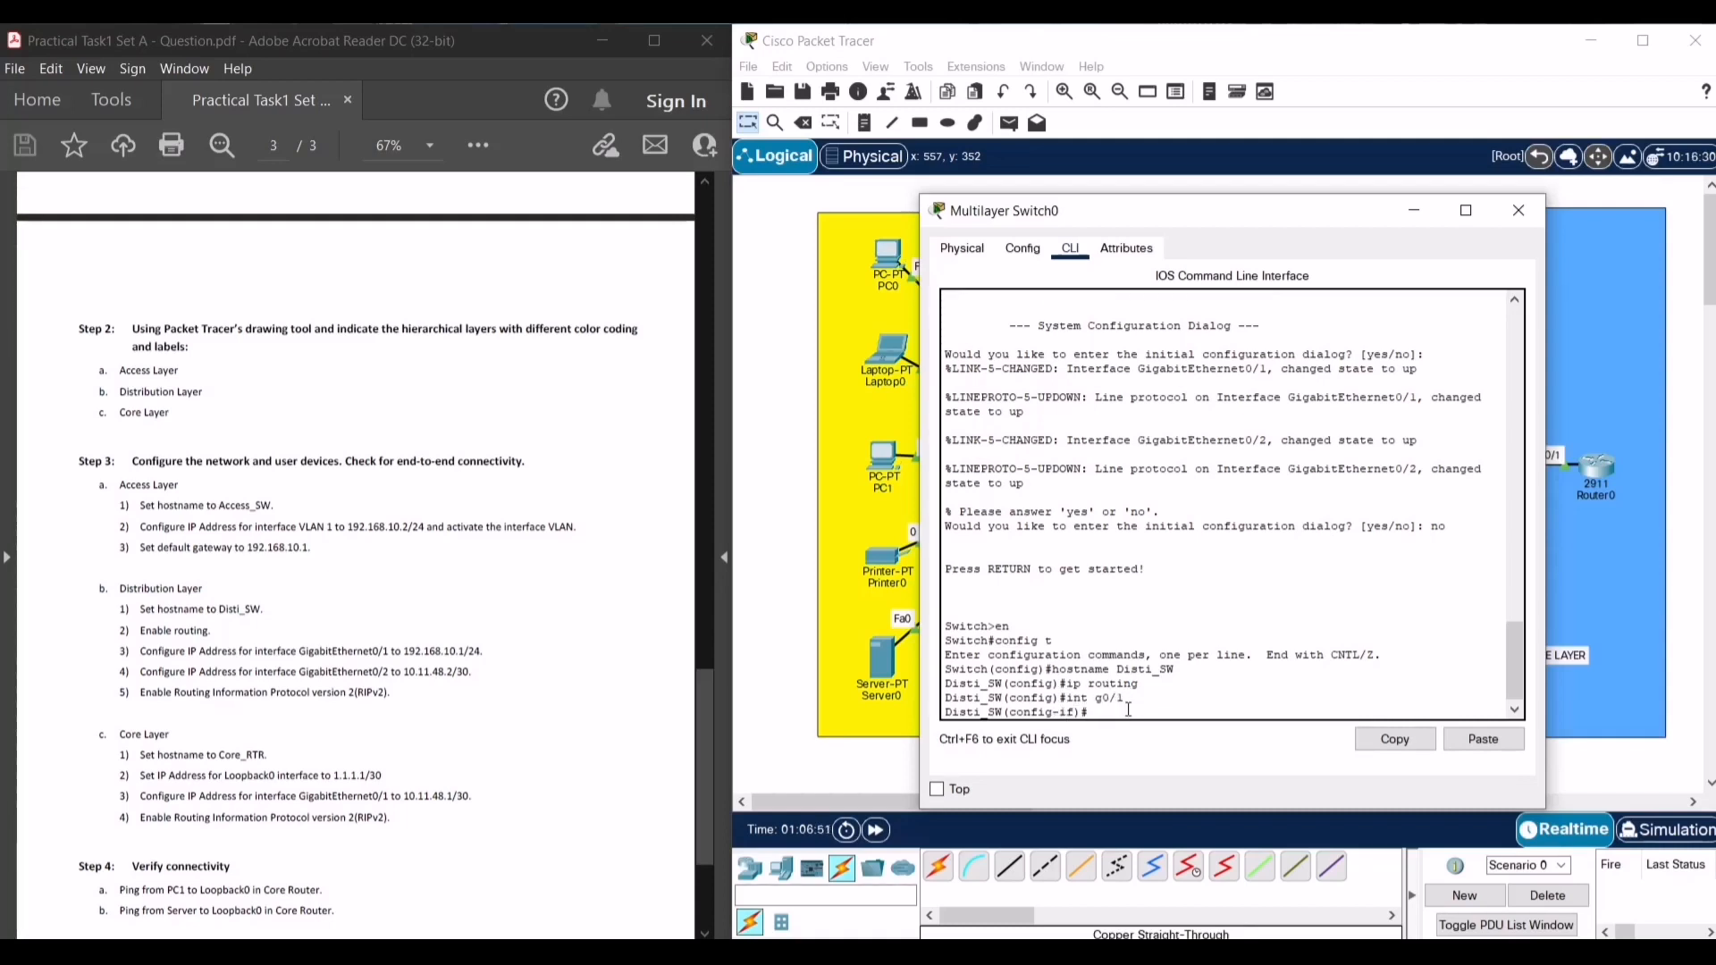
- Make G0/1 a routed port with 192.168.10.1 255.255.255.0, bring it up, and exit
text(no switchport)
key(Return)
key(Return)
text(i)
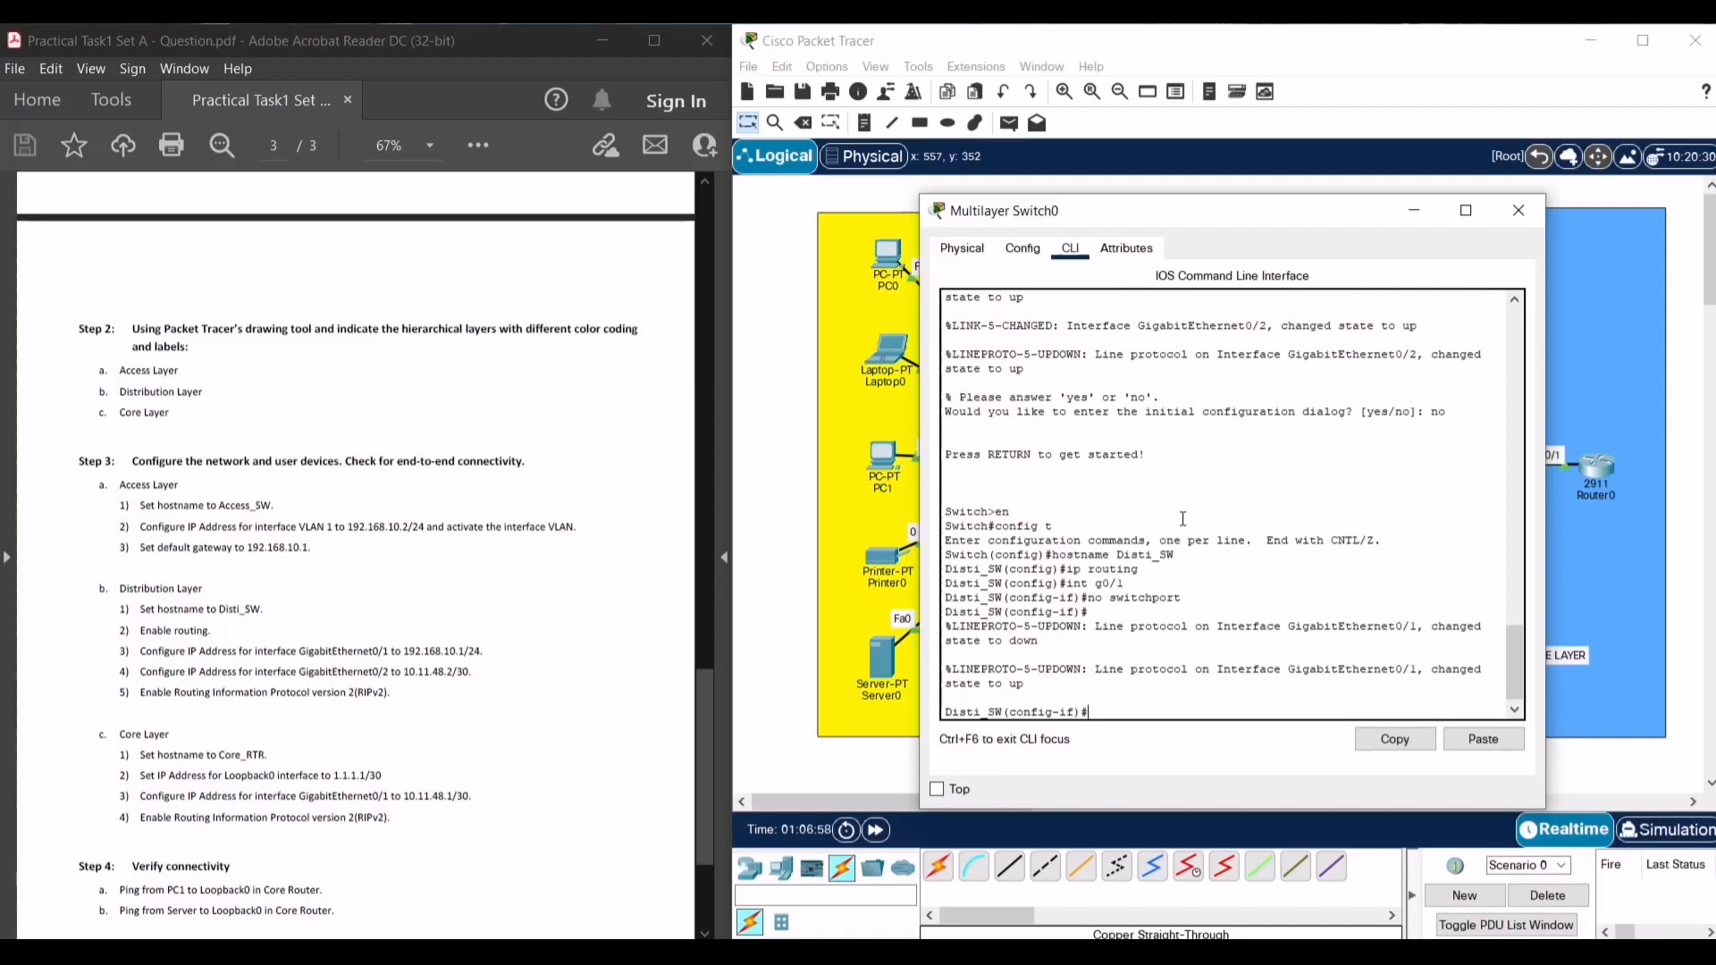
text(p addr 192.168.10.1 255.255)
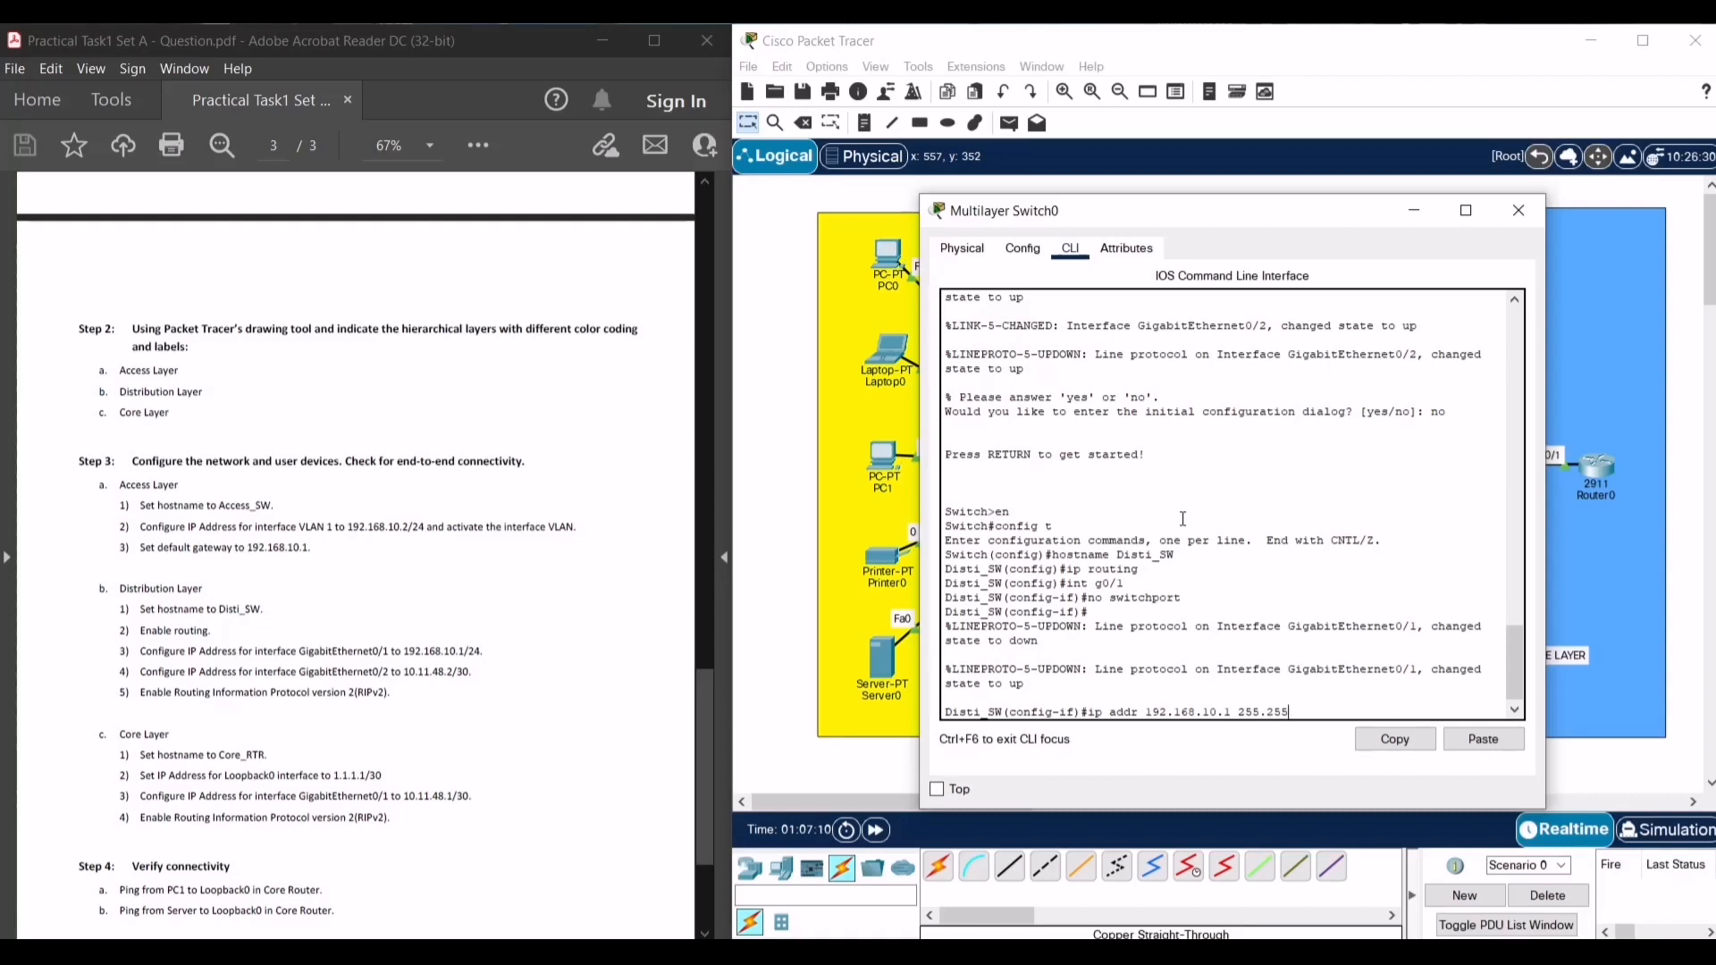
text(.255.0)
key(Return)
text(nfig-if)#n)
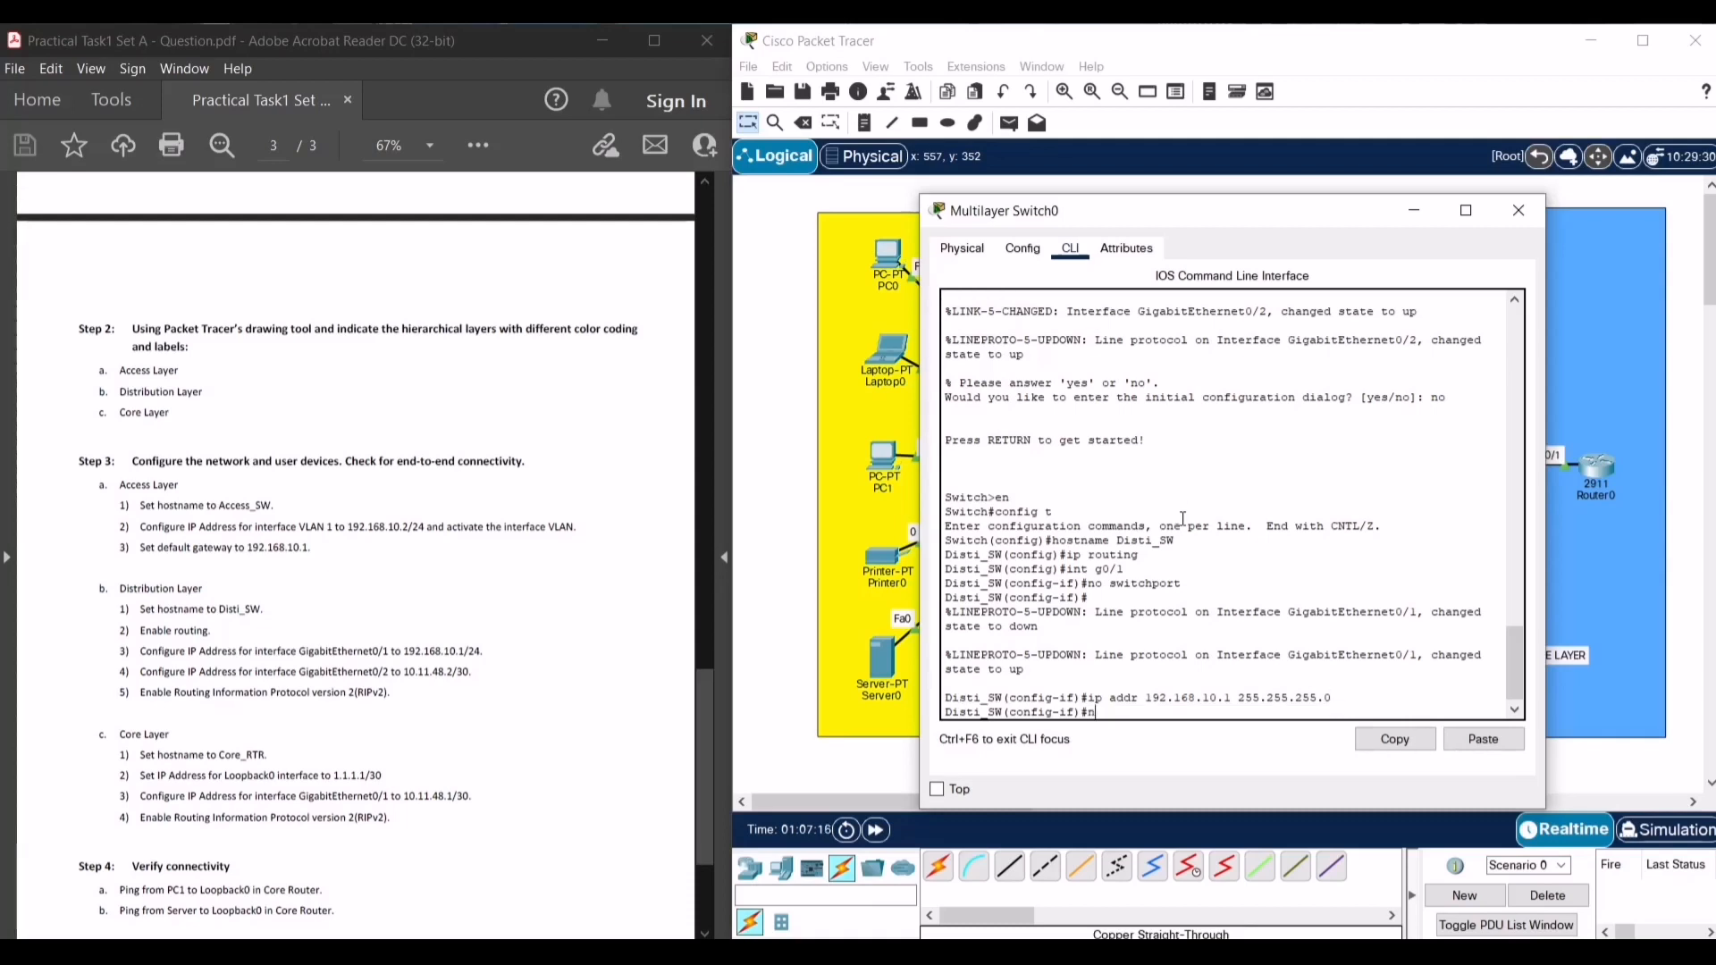
text(o shut)
key(Return)
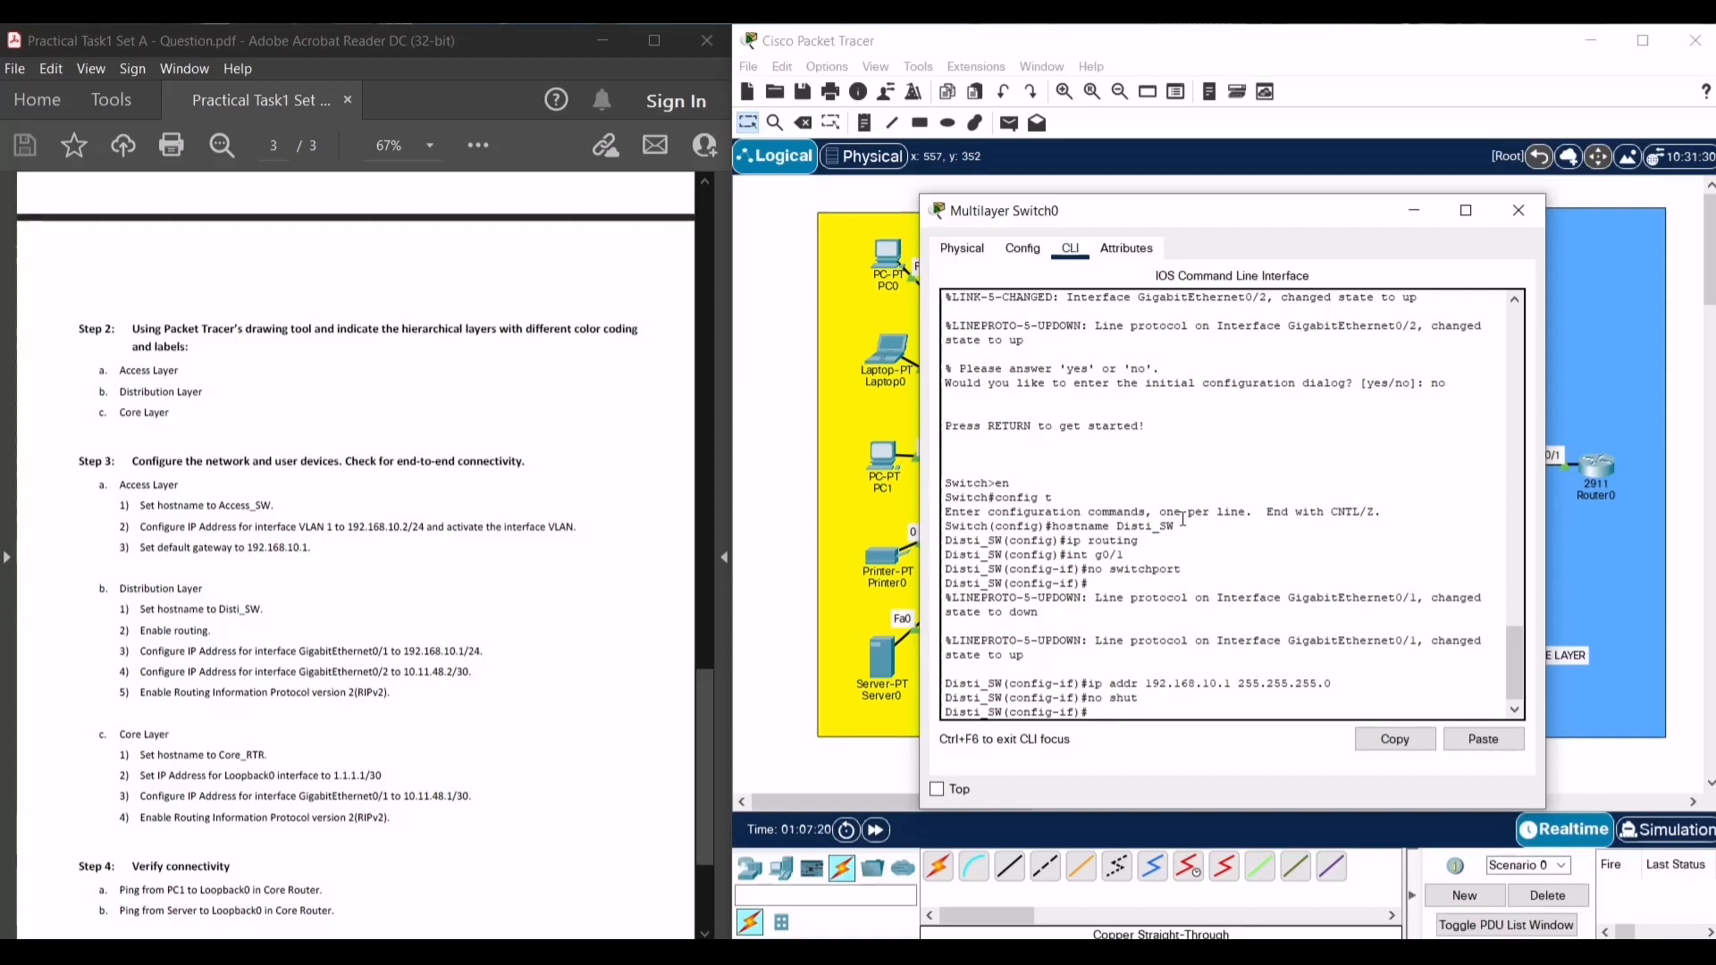
text(exit)
key(Return)
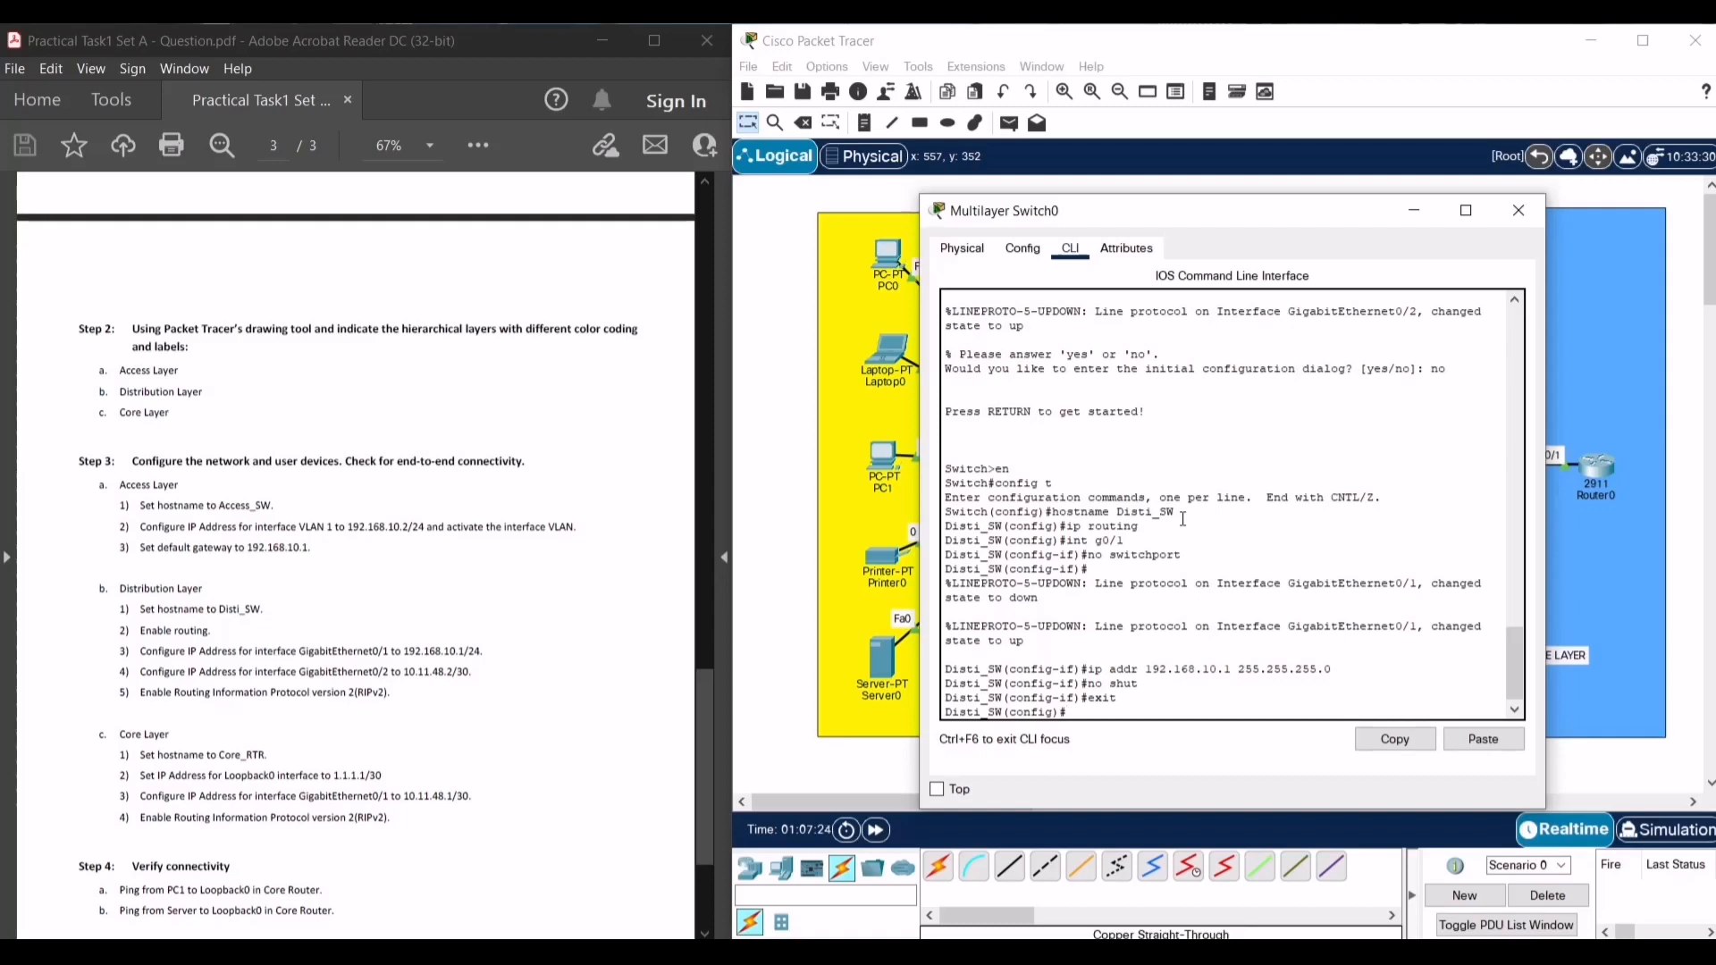
- Enter interface g0/2 and attempt to assign it 10.11.48.2 255.255.255.252
key(Up)
key(Up)
key(Up)
key(Up)
key(Up)
key(BackSpace)
text(2)
key(Return)
text(ip addr)
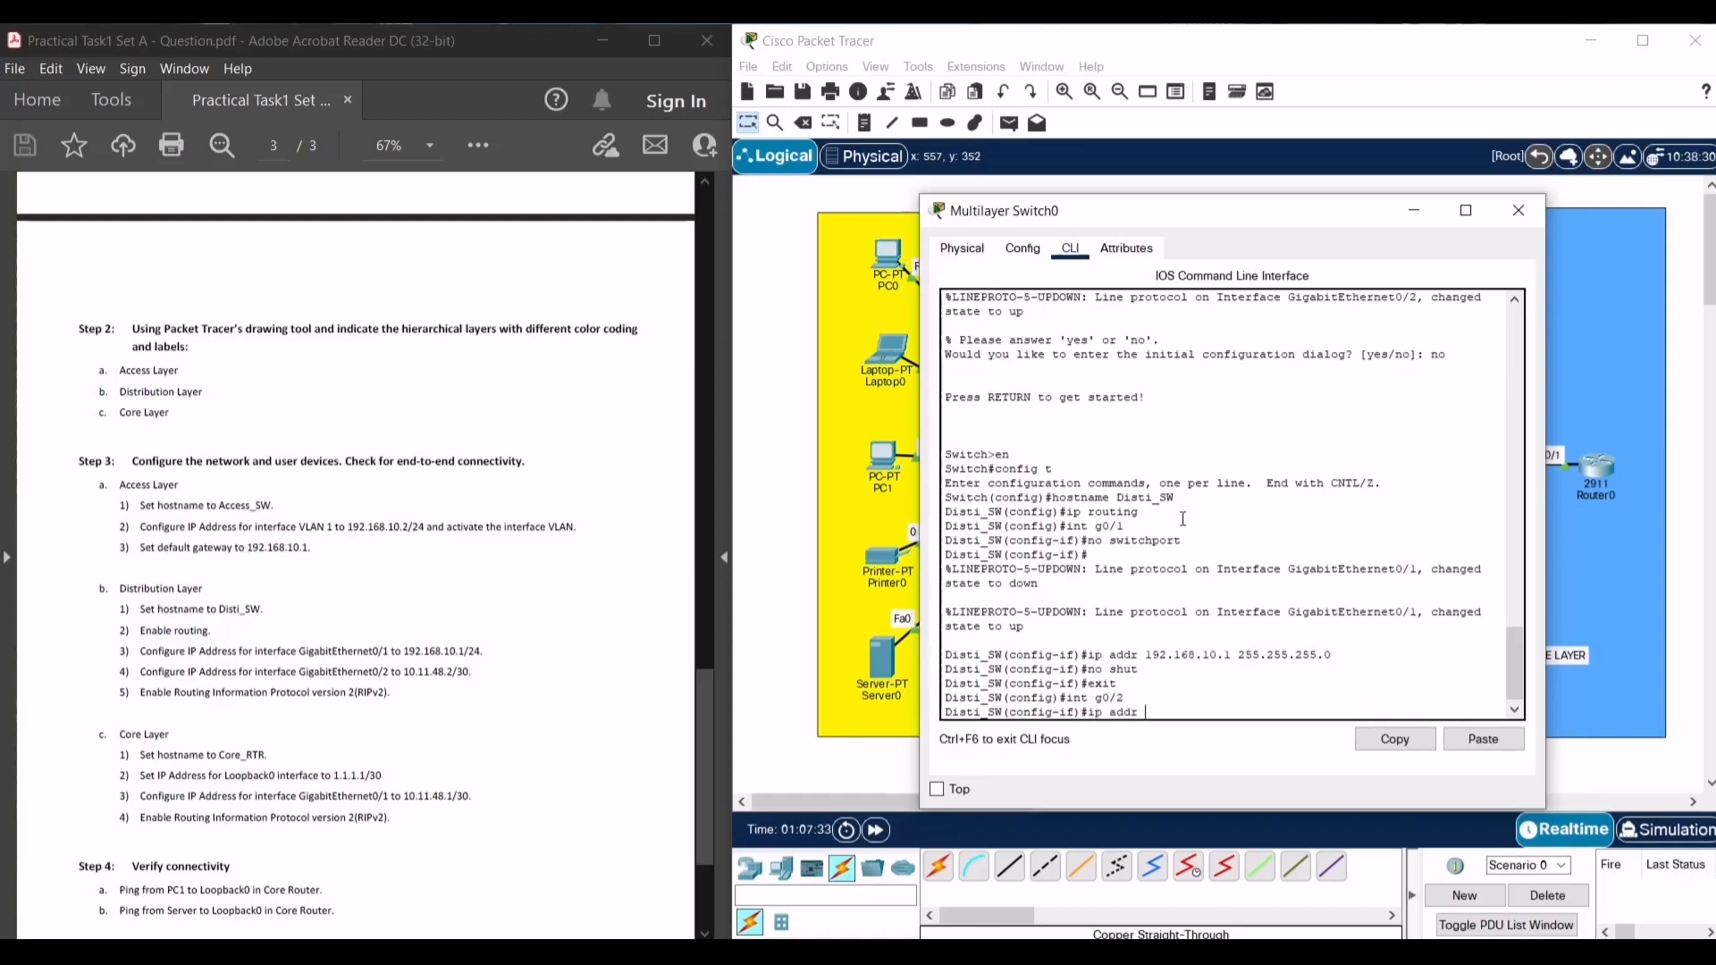
text( 10.11.48.2 255.255.255.252)
key(Return)
- Make G0/2 a routed port with 10.11.48.2 255.255.255.252, bring it up, and exit
key(Up)
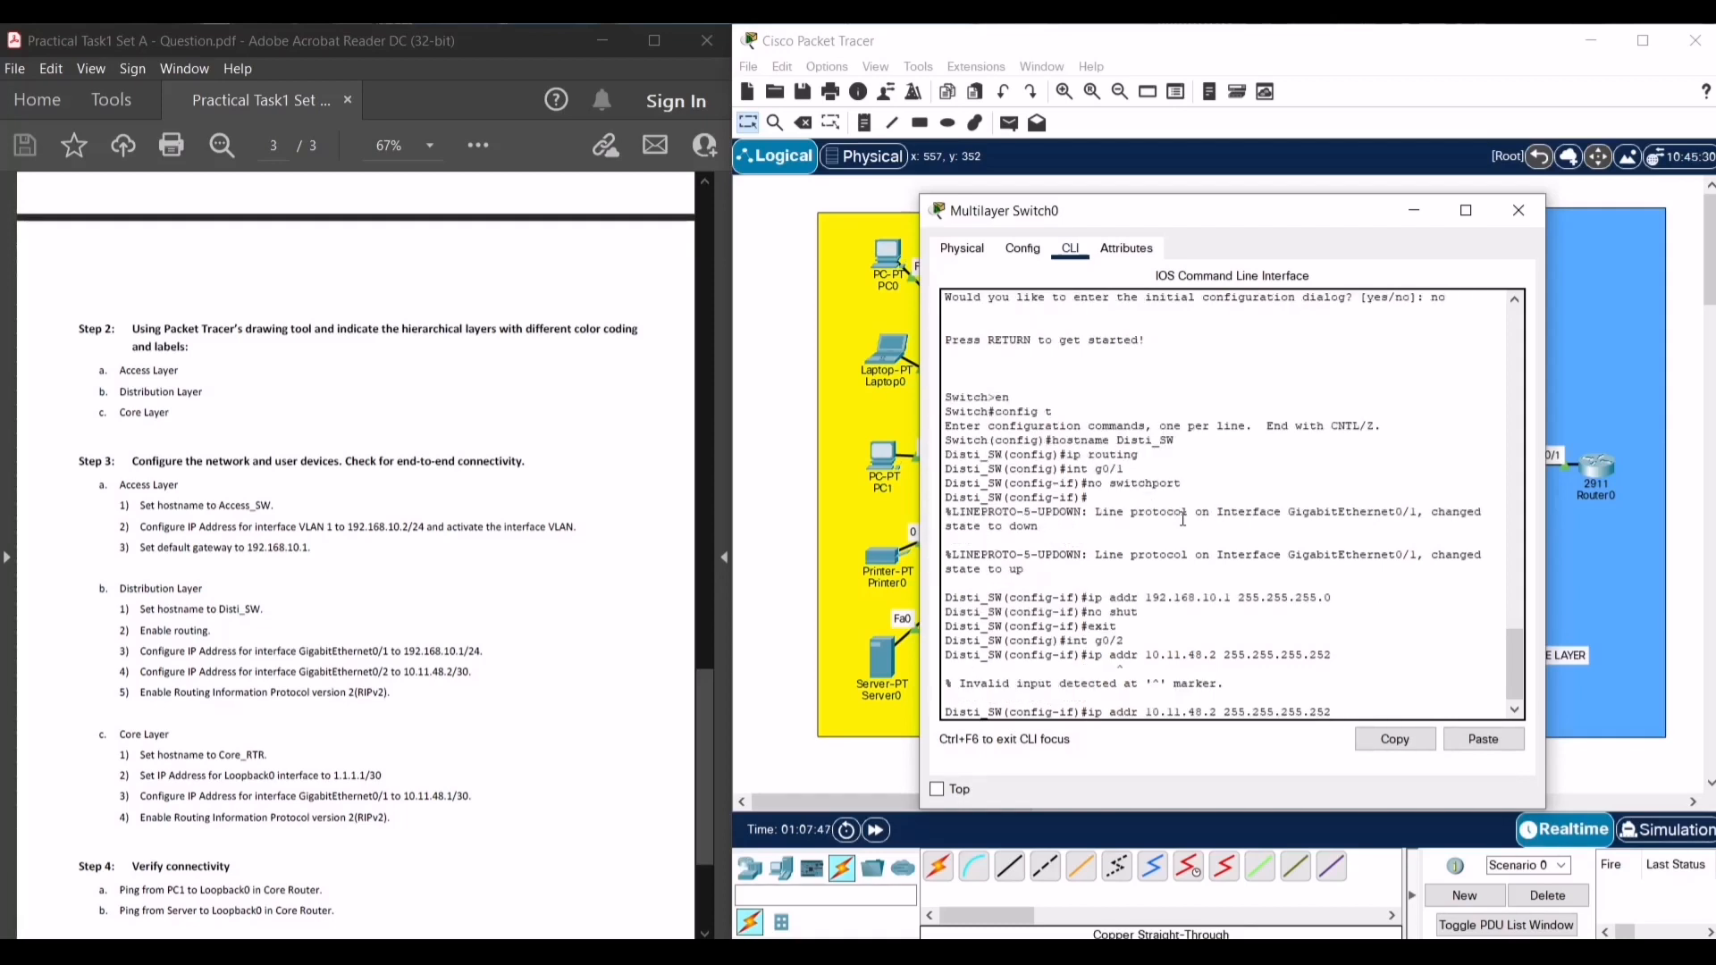
key(BackSpace)
key(BackSpace)
key(BackSpace)
key(BackSpace)
key(BackSpace)
key(BackSpace)
key(BackSpace)
key(BackSpace)
key(BackSpace)
key(BackSpace)
key(BackSpace)
key(BackSpace)
key(BackSpace)
key(BackSpace)
key(BackSpace)
key(BackSpace)
key(BackSpace)
key(BackSpace)
key(BackSpace)
key(BackSpace)
key(Up)
key(Up)
key(Up)
key(Up)
key(Up)
key(Up)
key(Up)
key(Down)
key(Return)
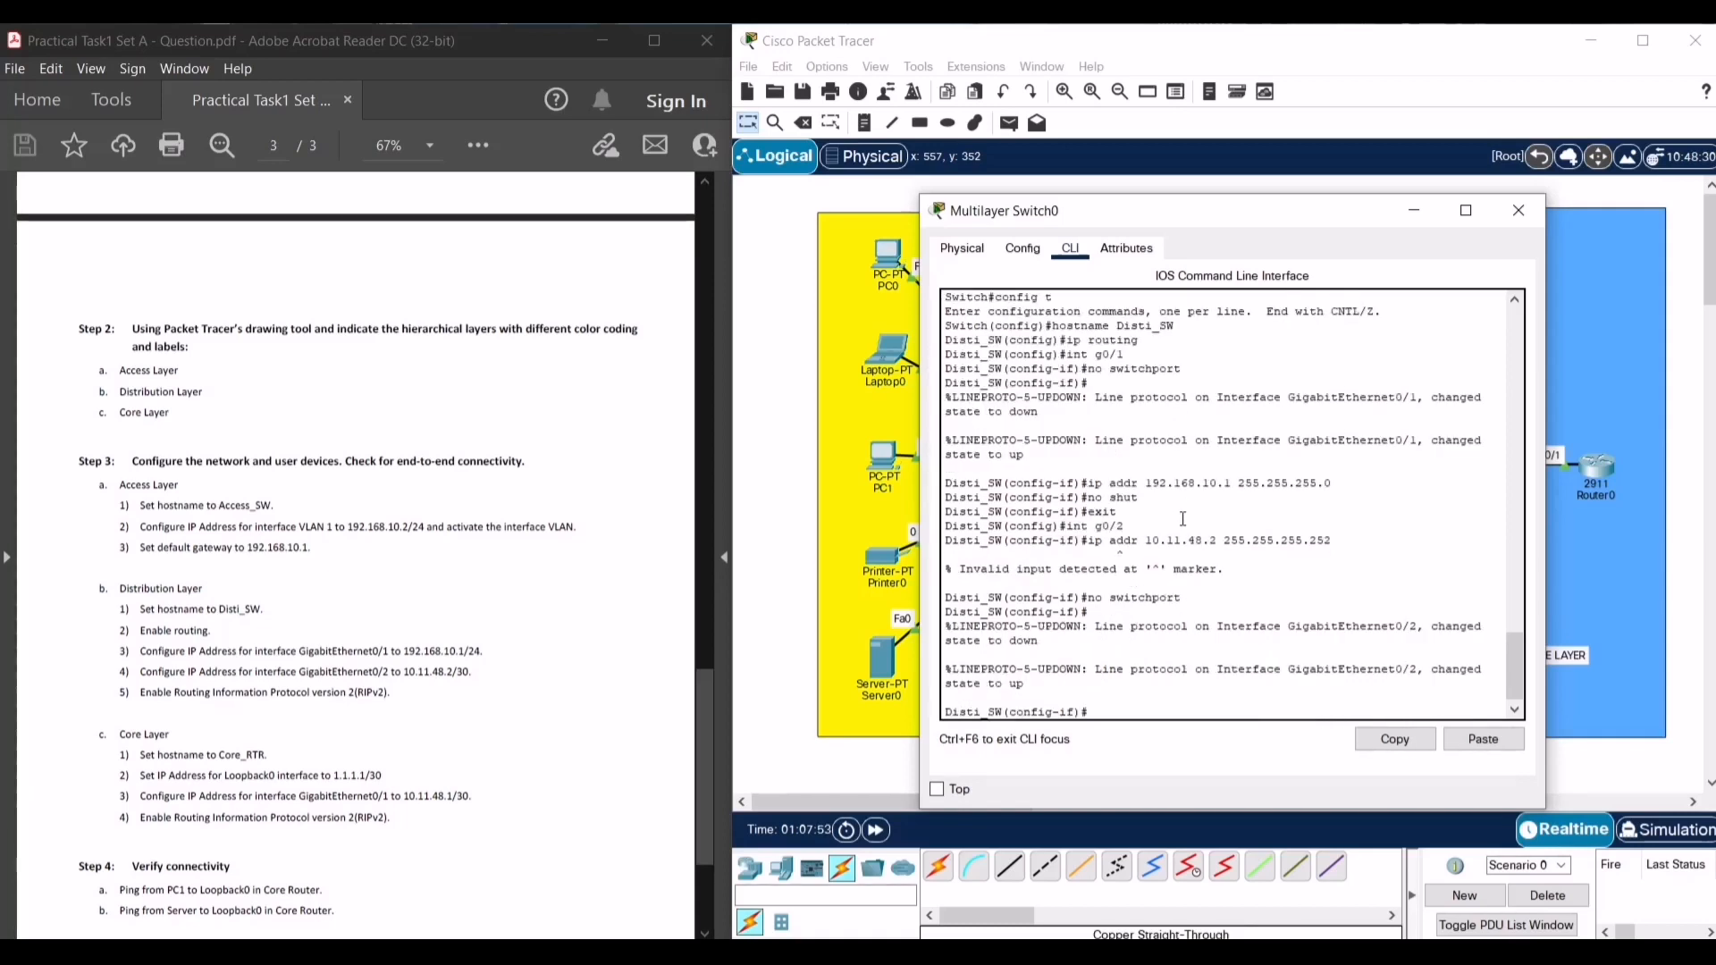
key(Up)
key(Up)
key(Up)
key(Down)
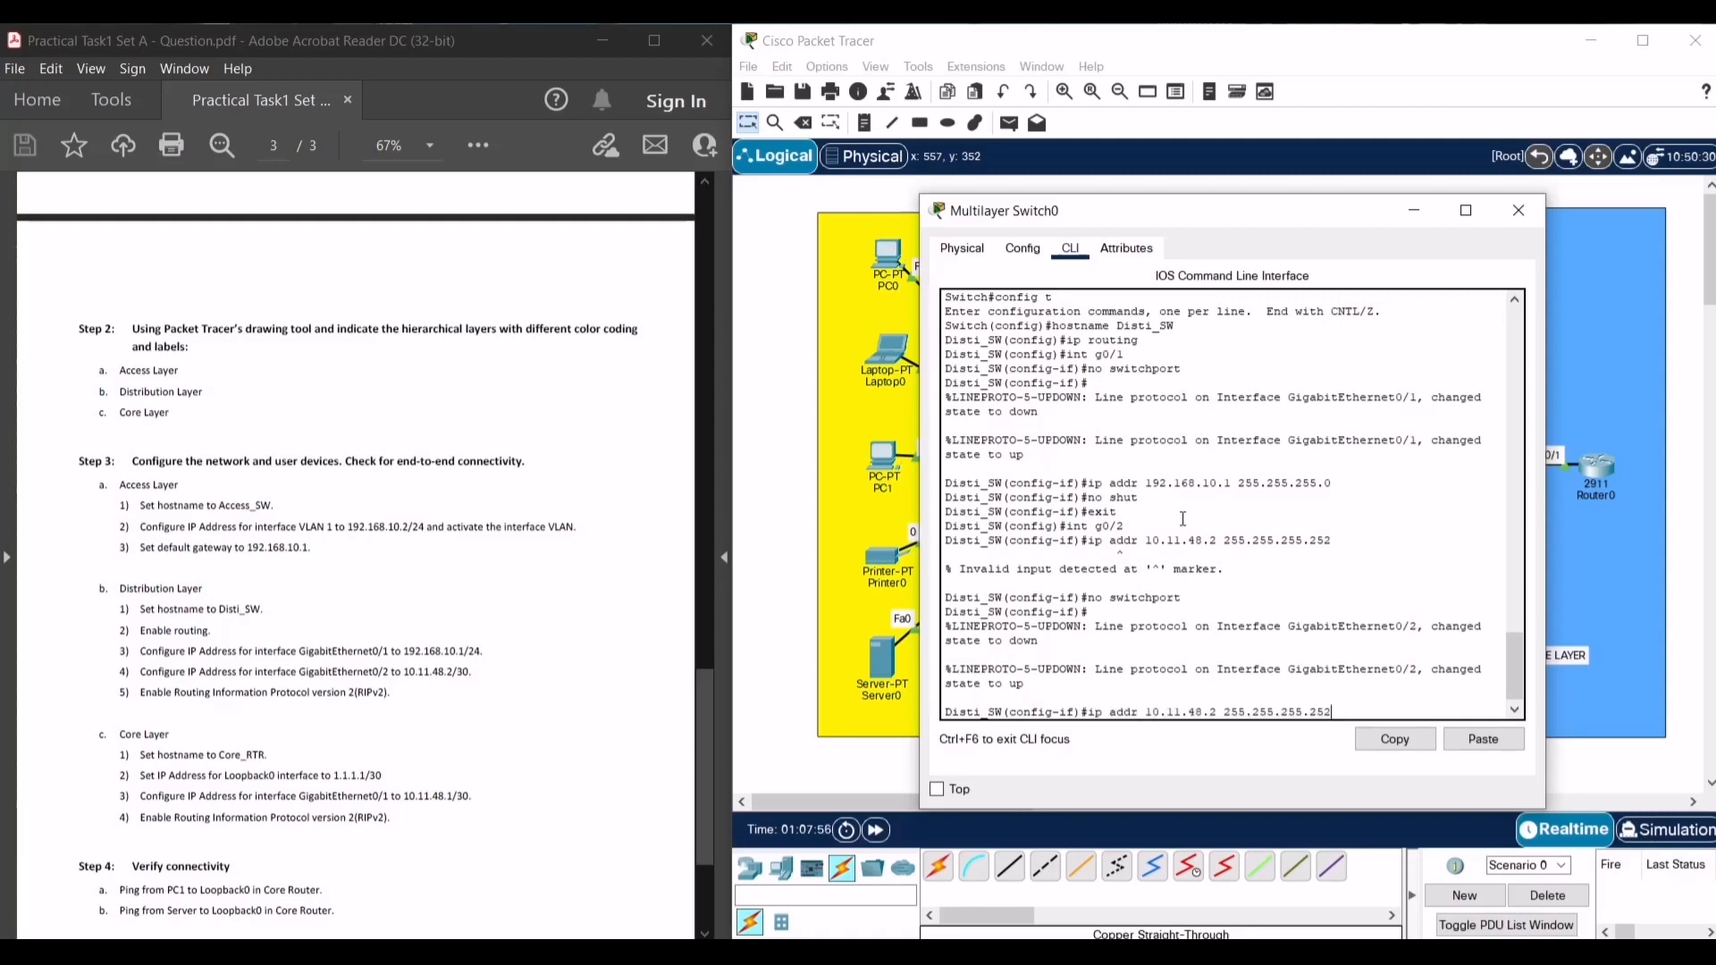
key(Return)
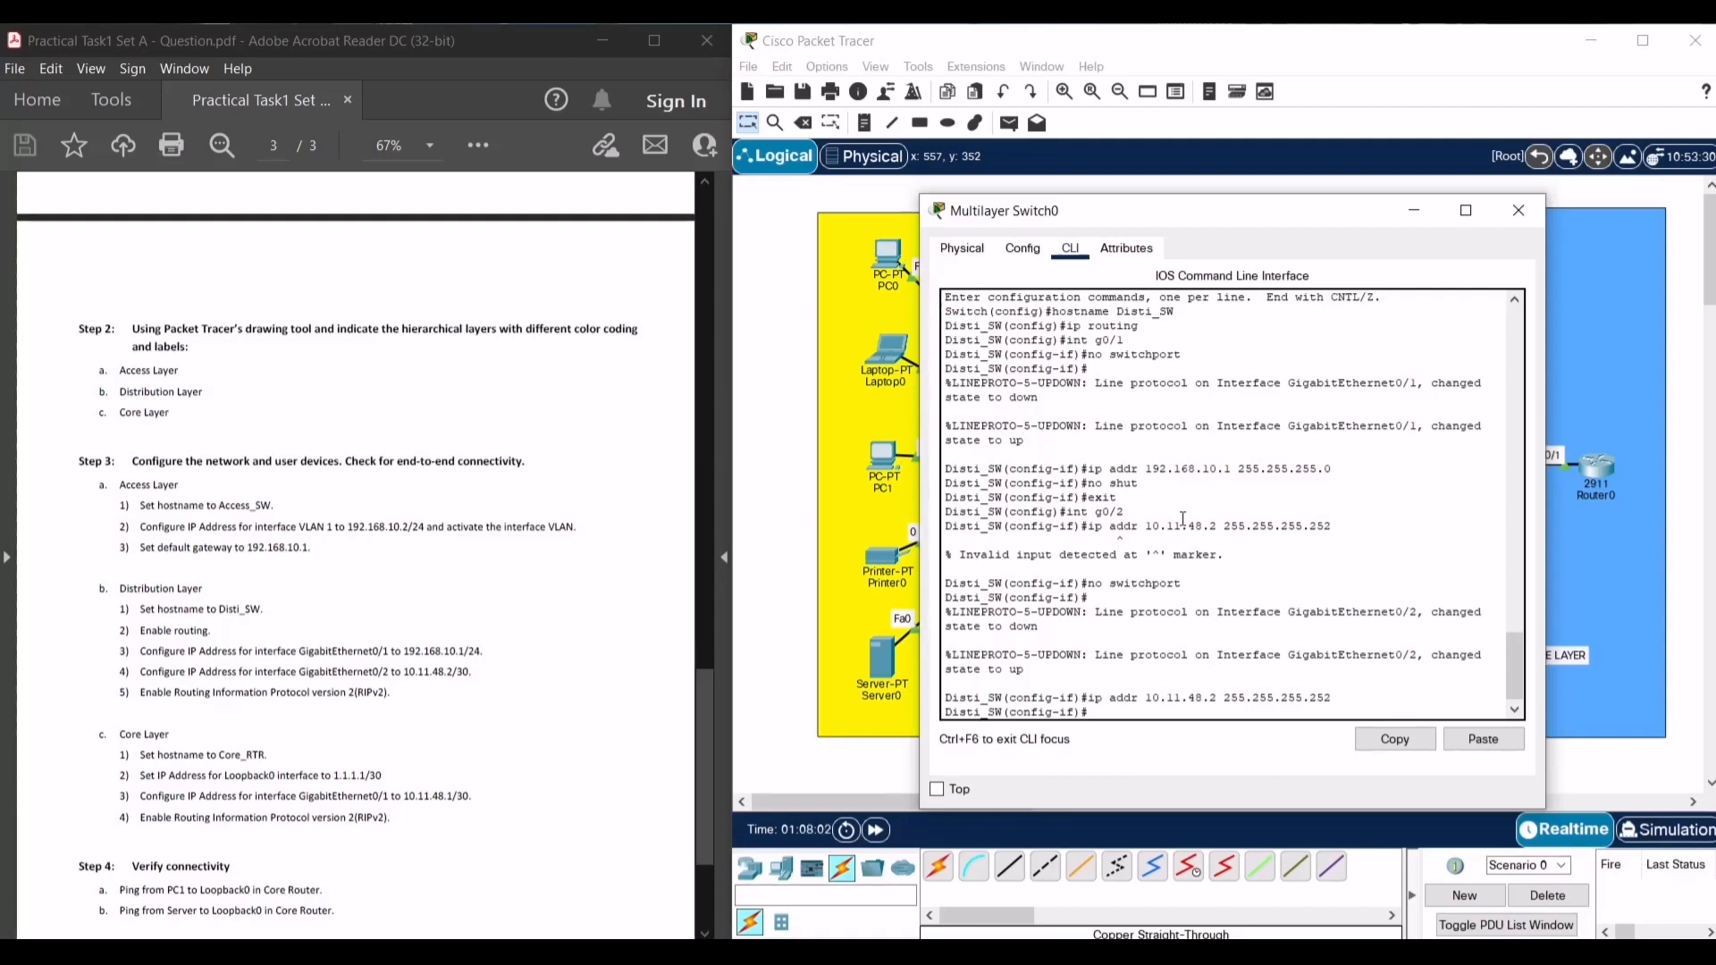
text(no shut)
key(Return)
key(Return)
text(e)
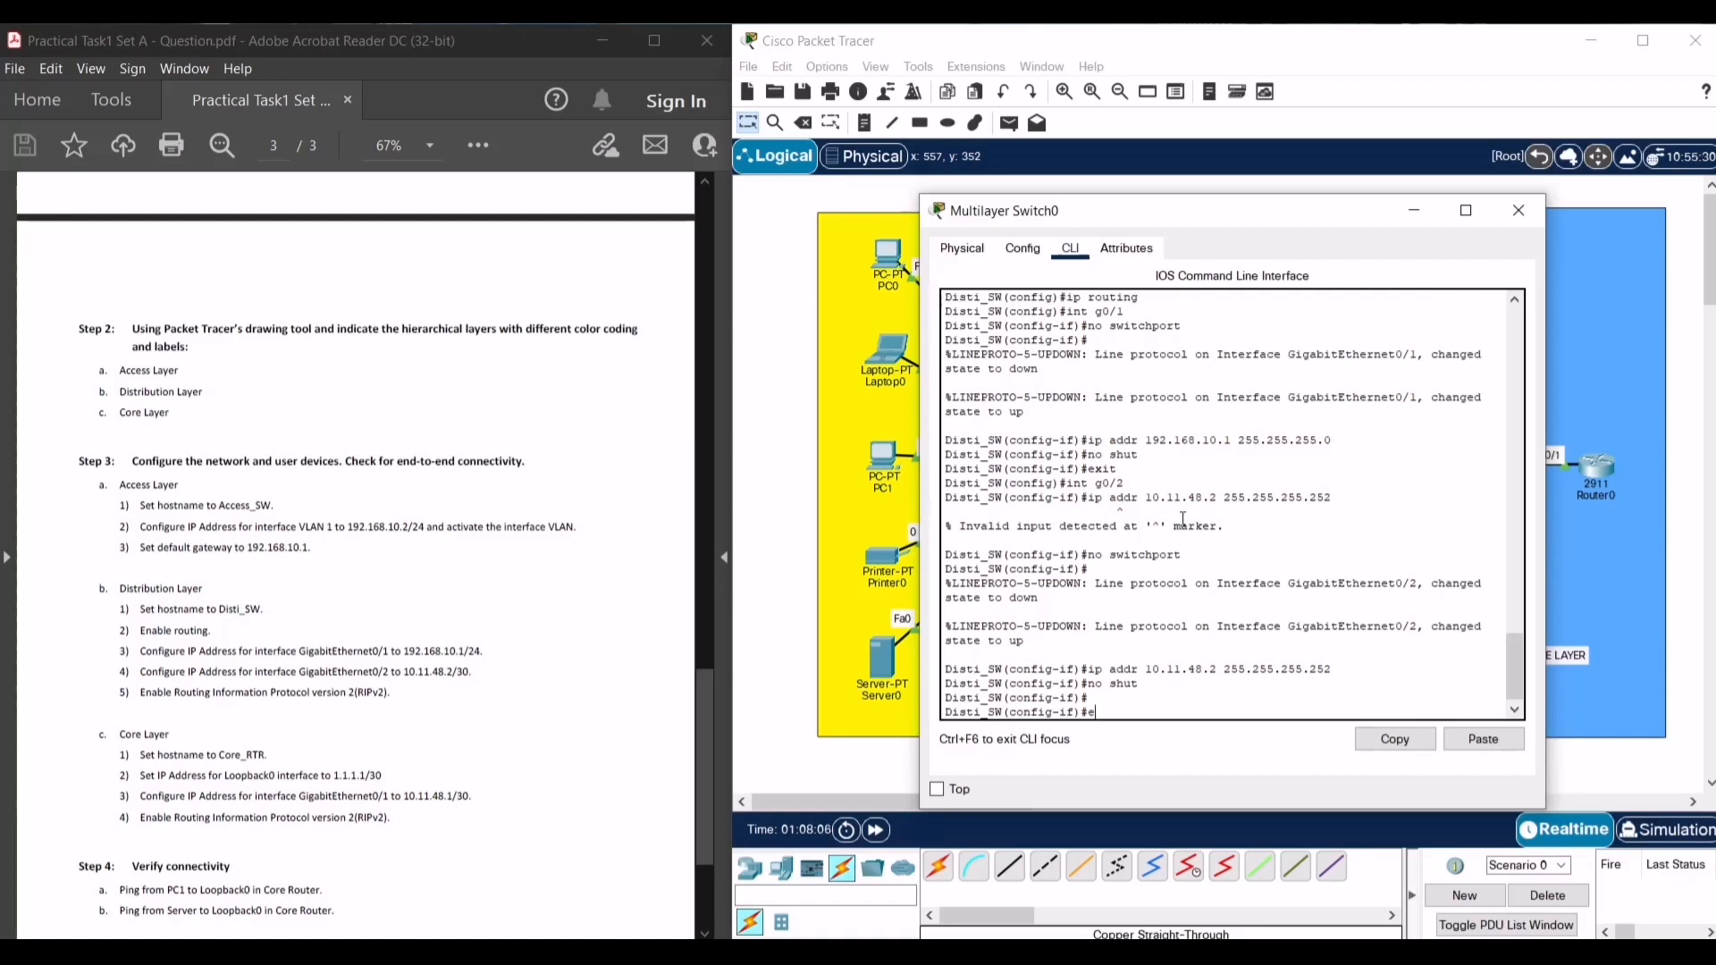
text(xit)
key(Return)
key(Return)
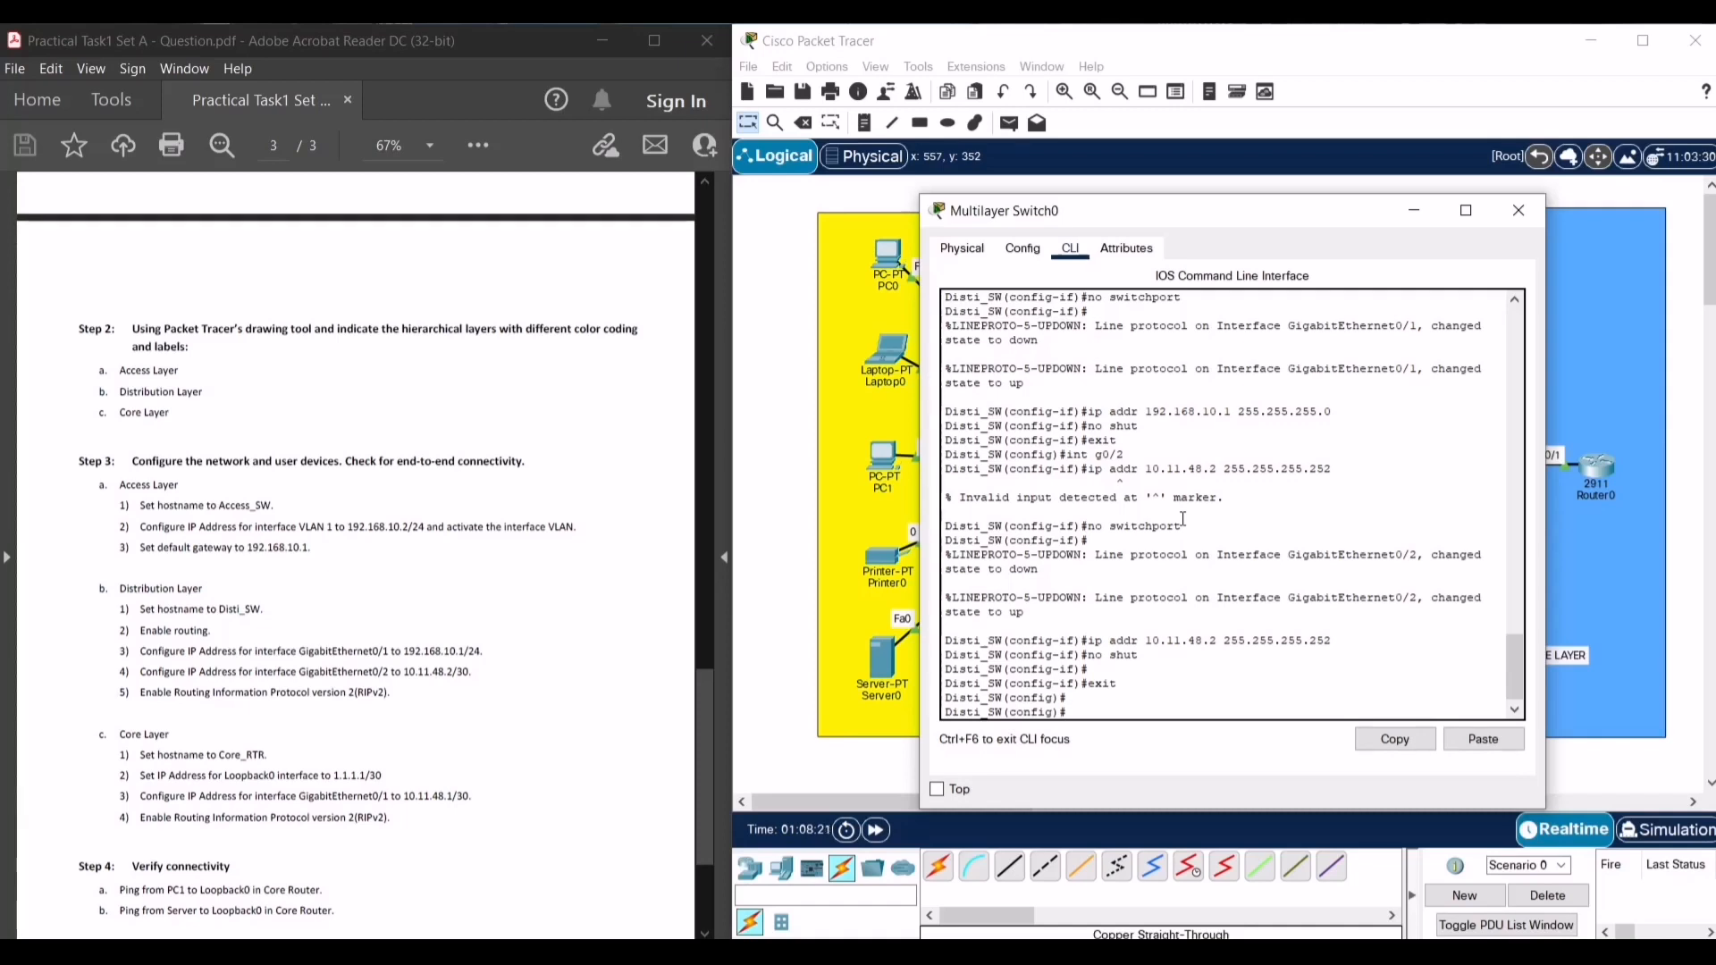
text(router rip)
- Start RIP version 2 on Disti_SW, advertising networks 192.168.10.0 and 10.11.48.0
key(Return)
text(ver)
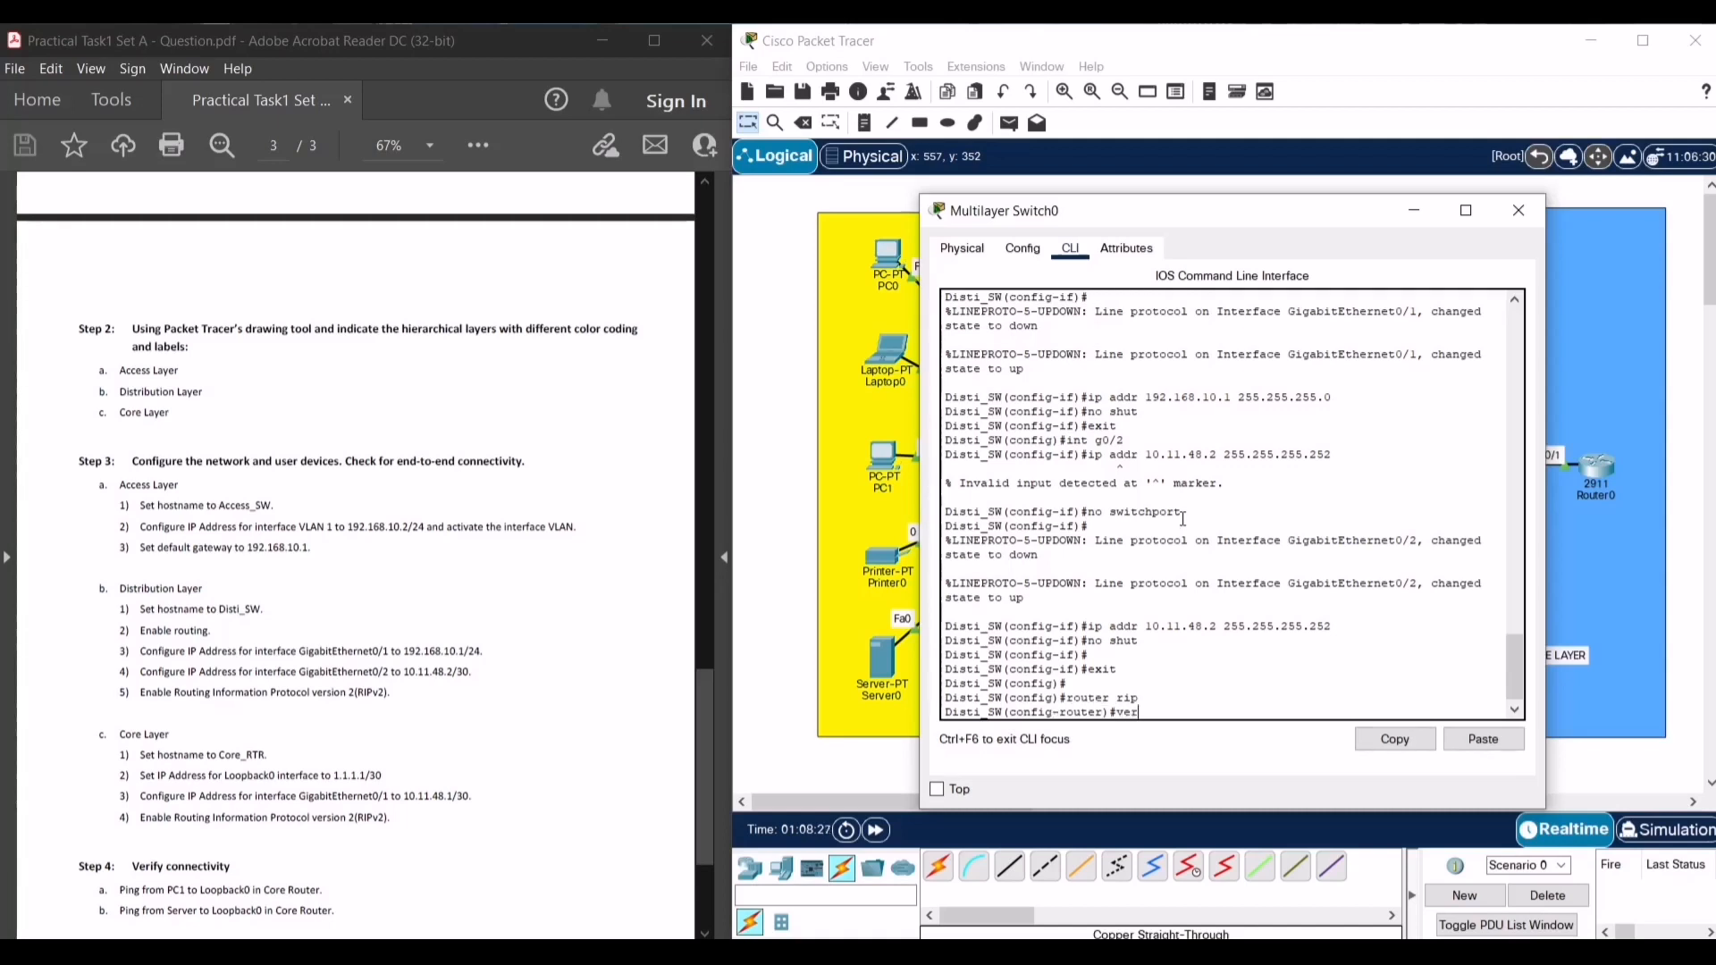
text(sion 2)
key(Return)
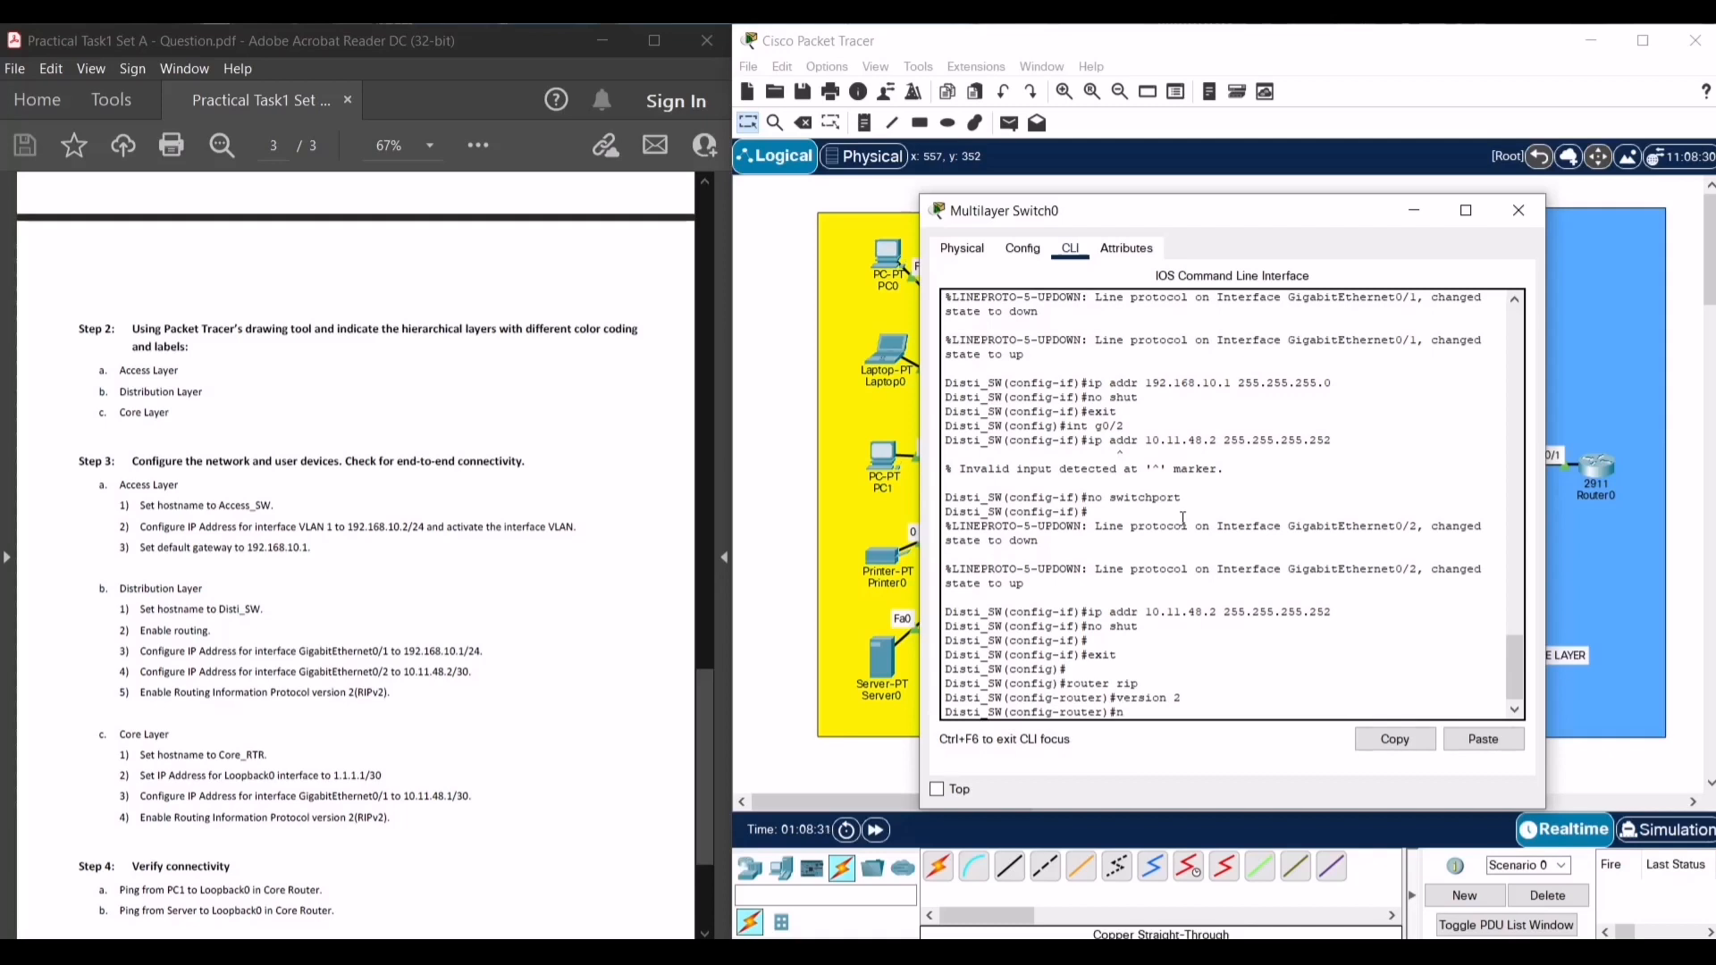
text(network 19)
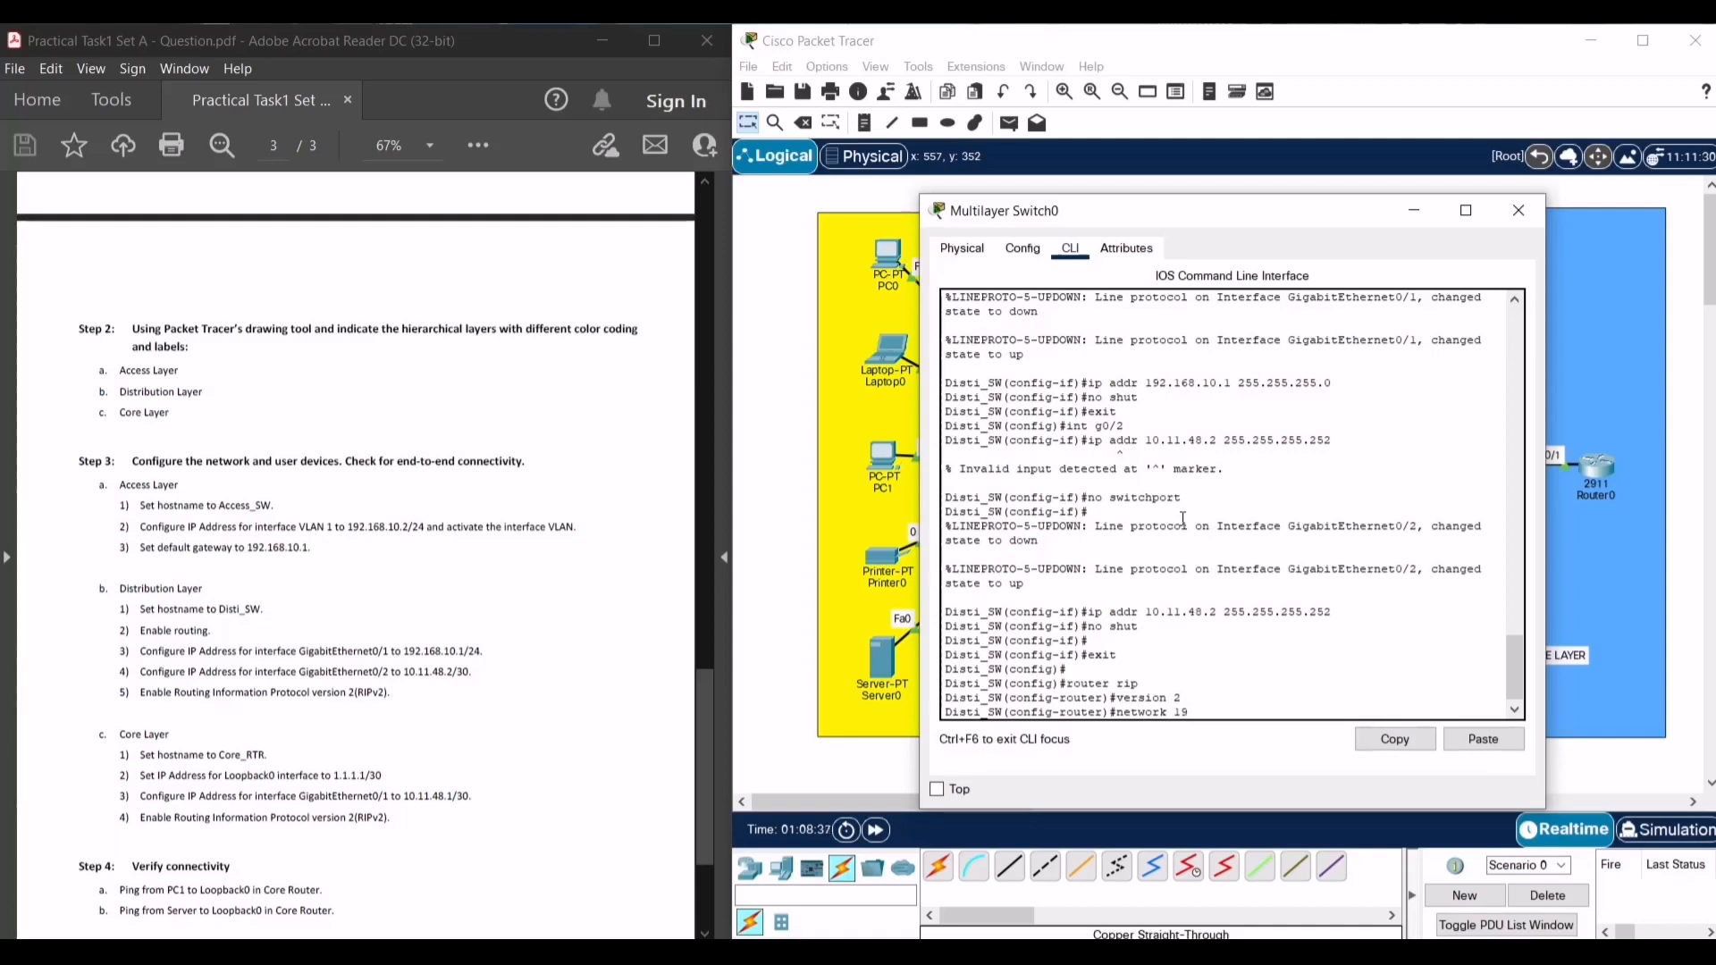
text(2.168.10.0)
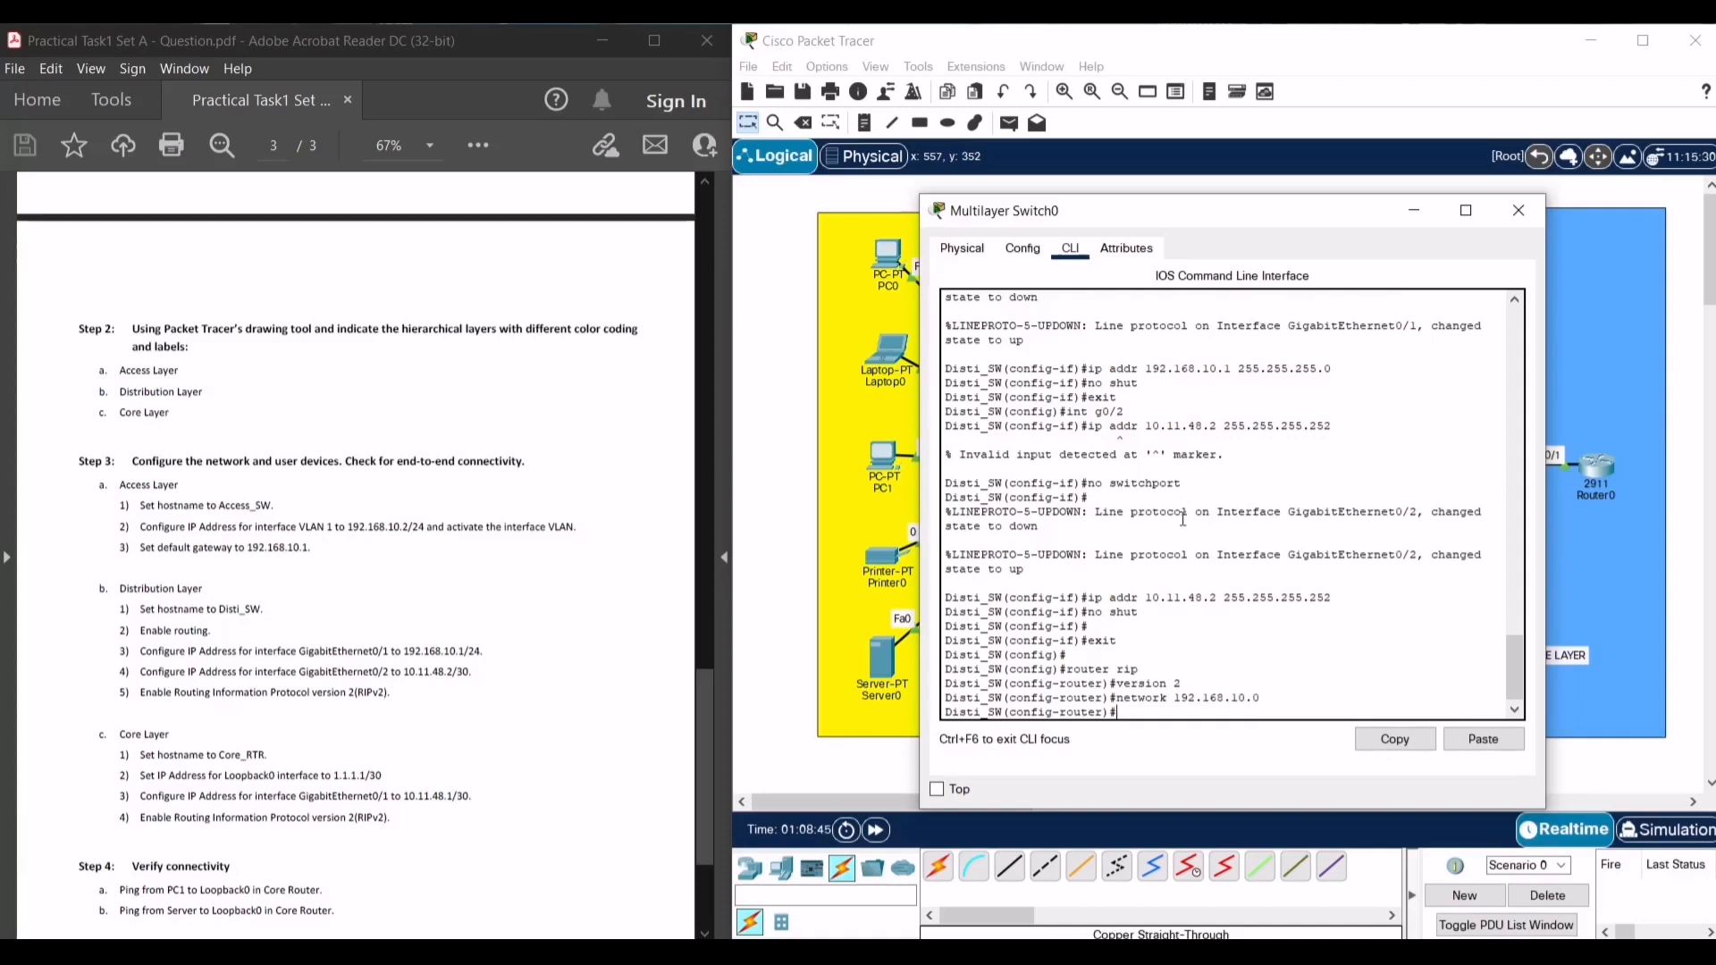
key(Return)
text(network 10.11.48.0)
key(Return)
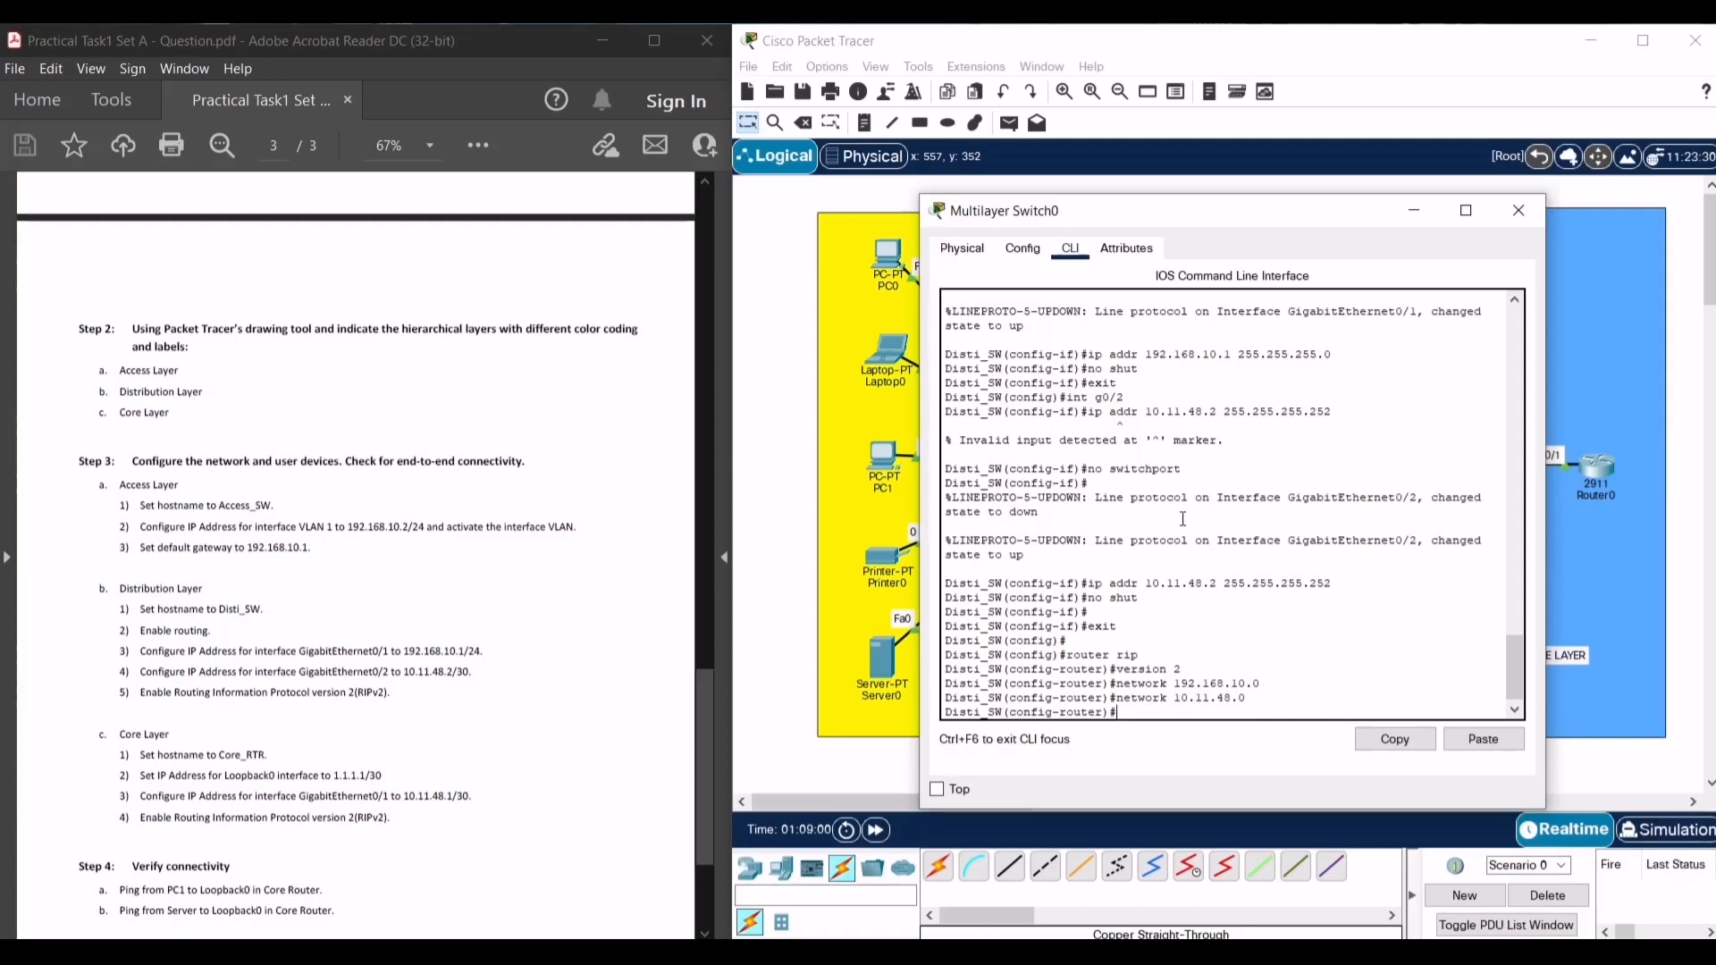
- Turn off auto-summary, then exit RIP configuration back to privileged mode
text(no auto-sumary)
key(Return)
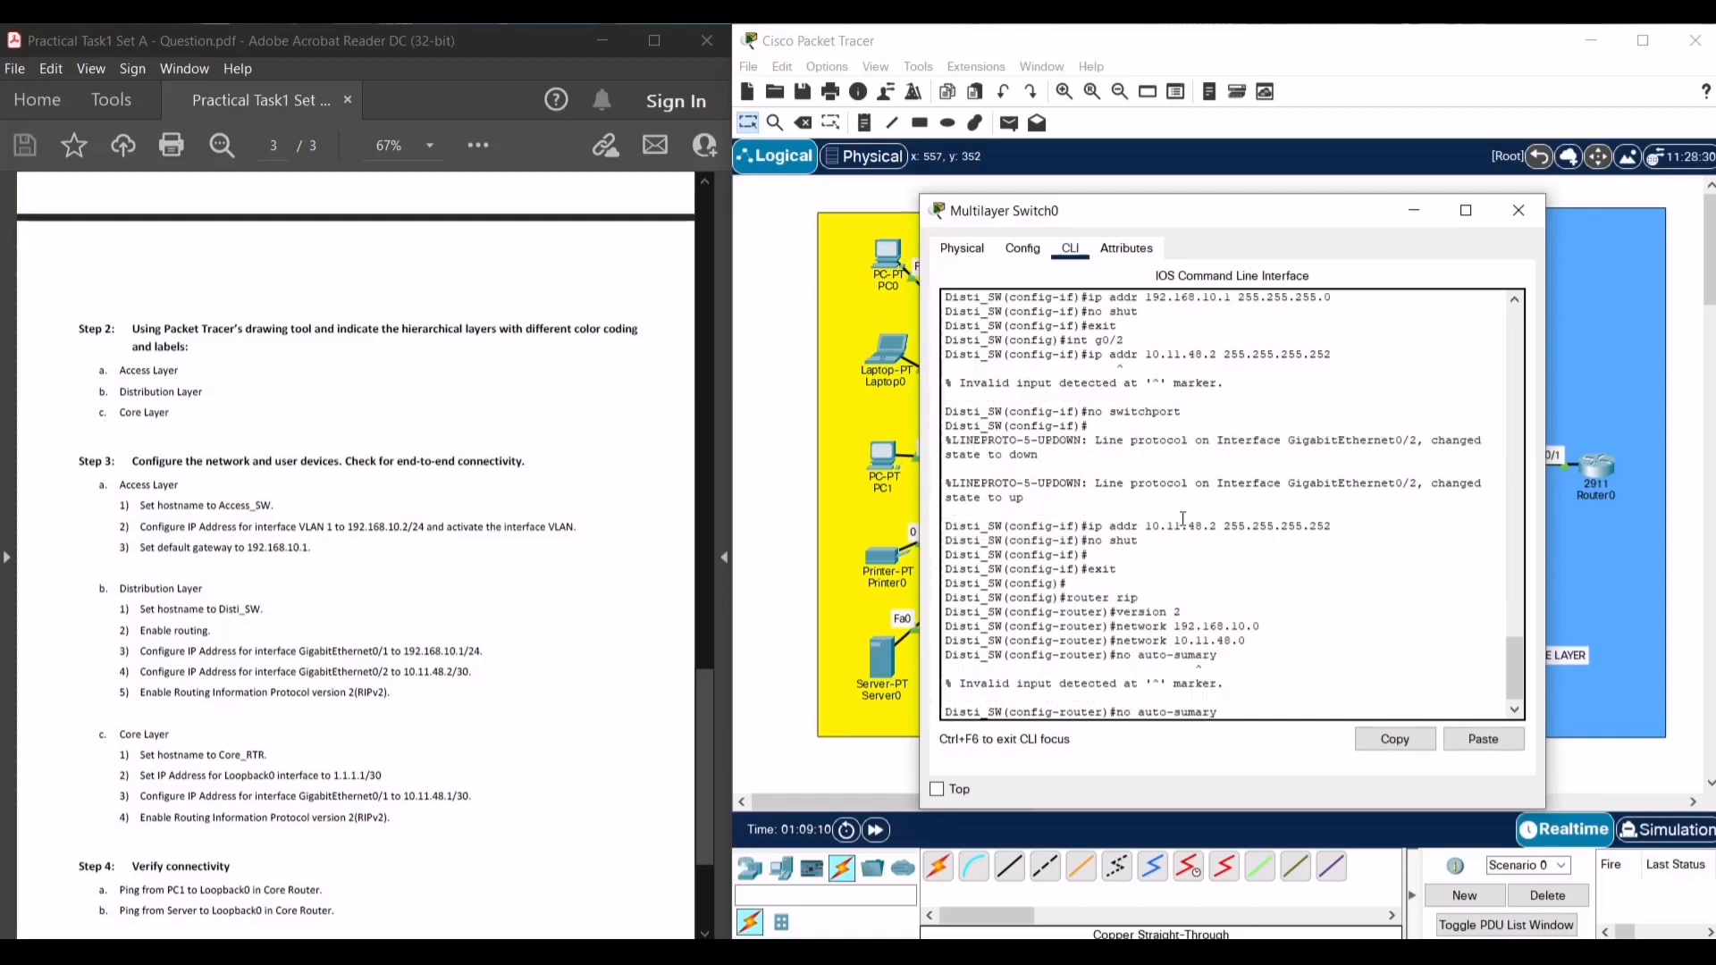
key(Left)
key(Left)
key(Left)
text(m)
key(Return)
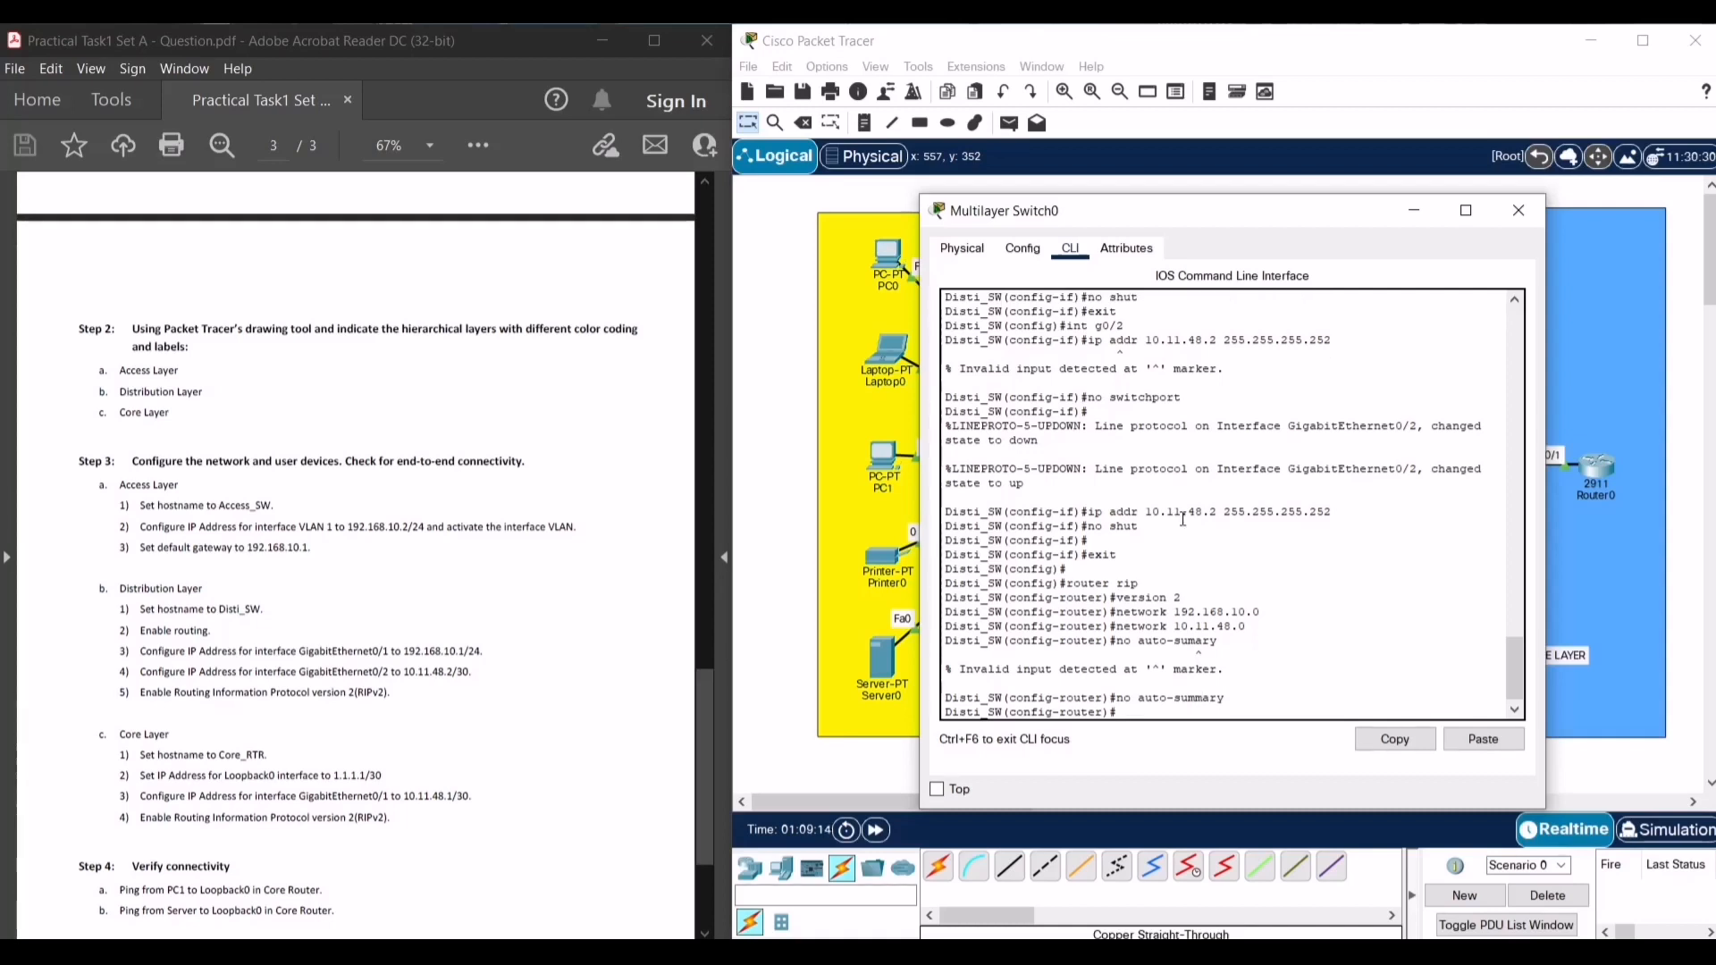
text(exit)
key(Return)
text(end)
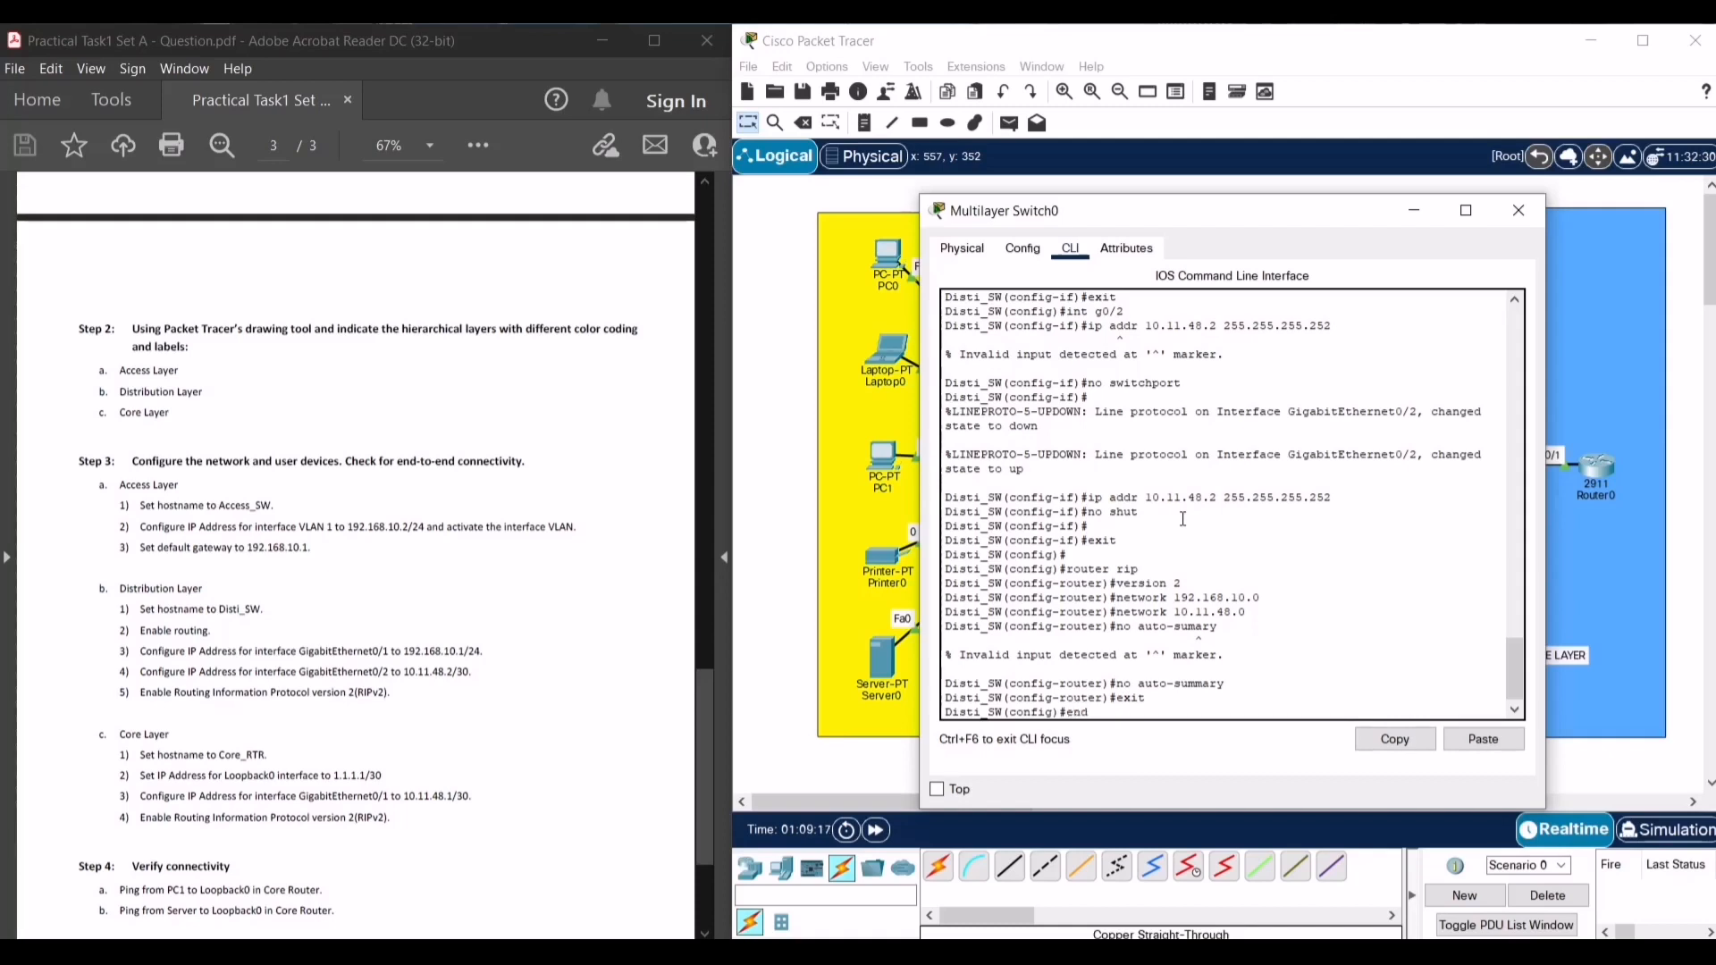
key(Return)
text(cop)
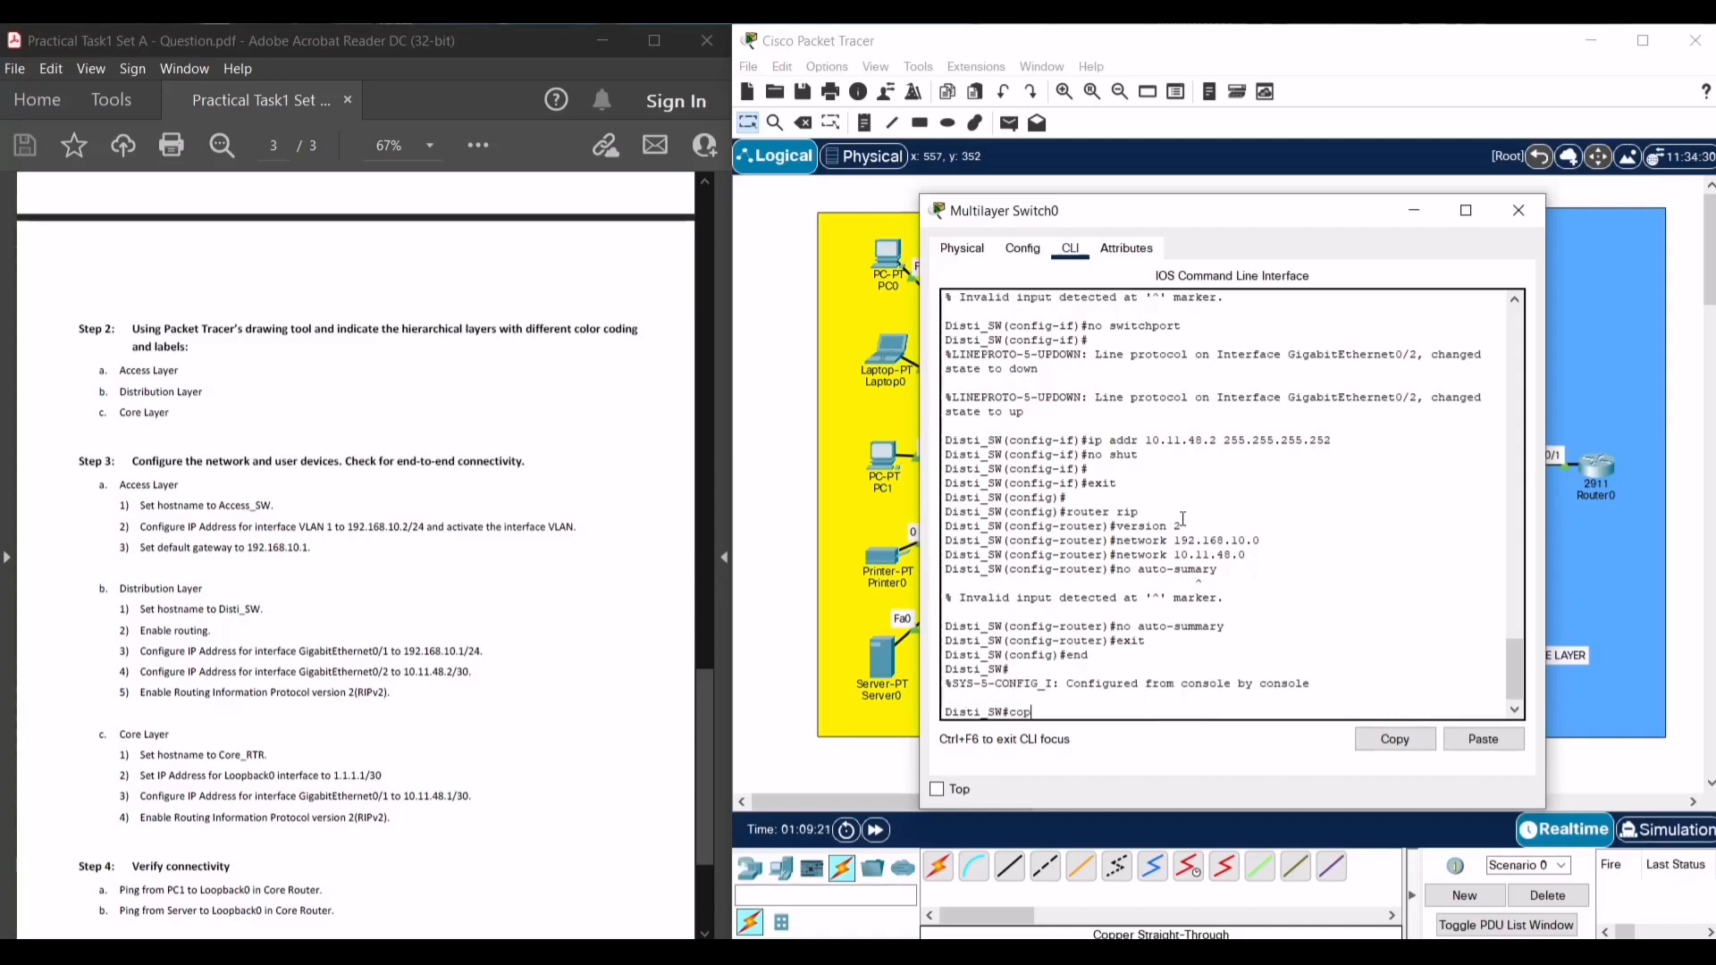
text(y run start)
- Save Disti_SW's configuration with copy run start and close the Multilayer Switch0 window
key(Return)
key(Return)
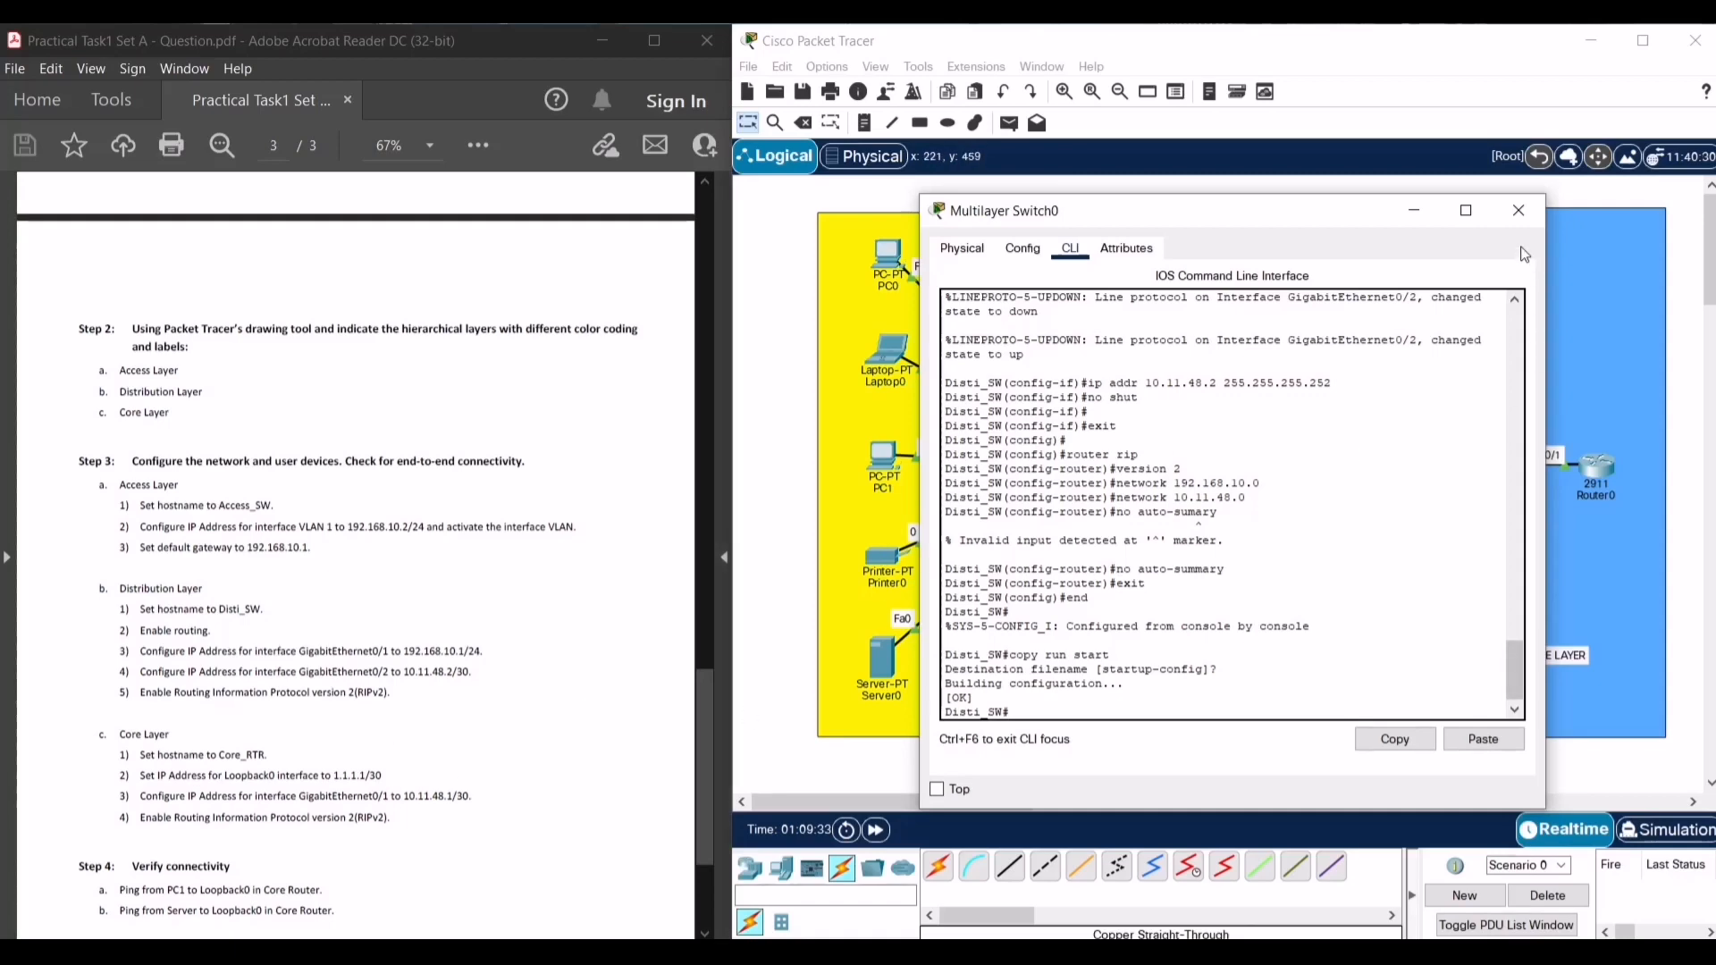
click(1519, 212)
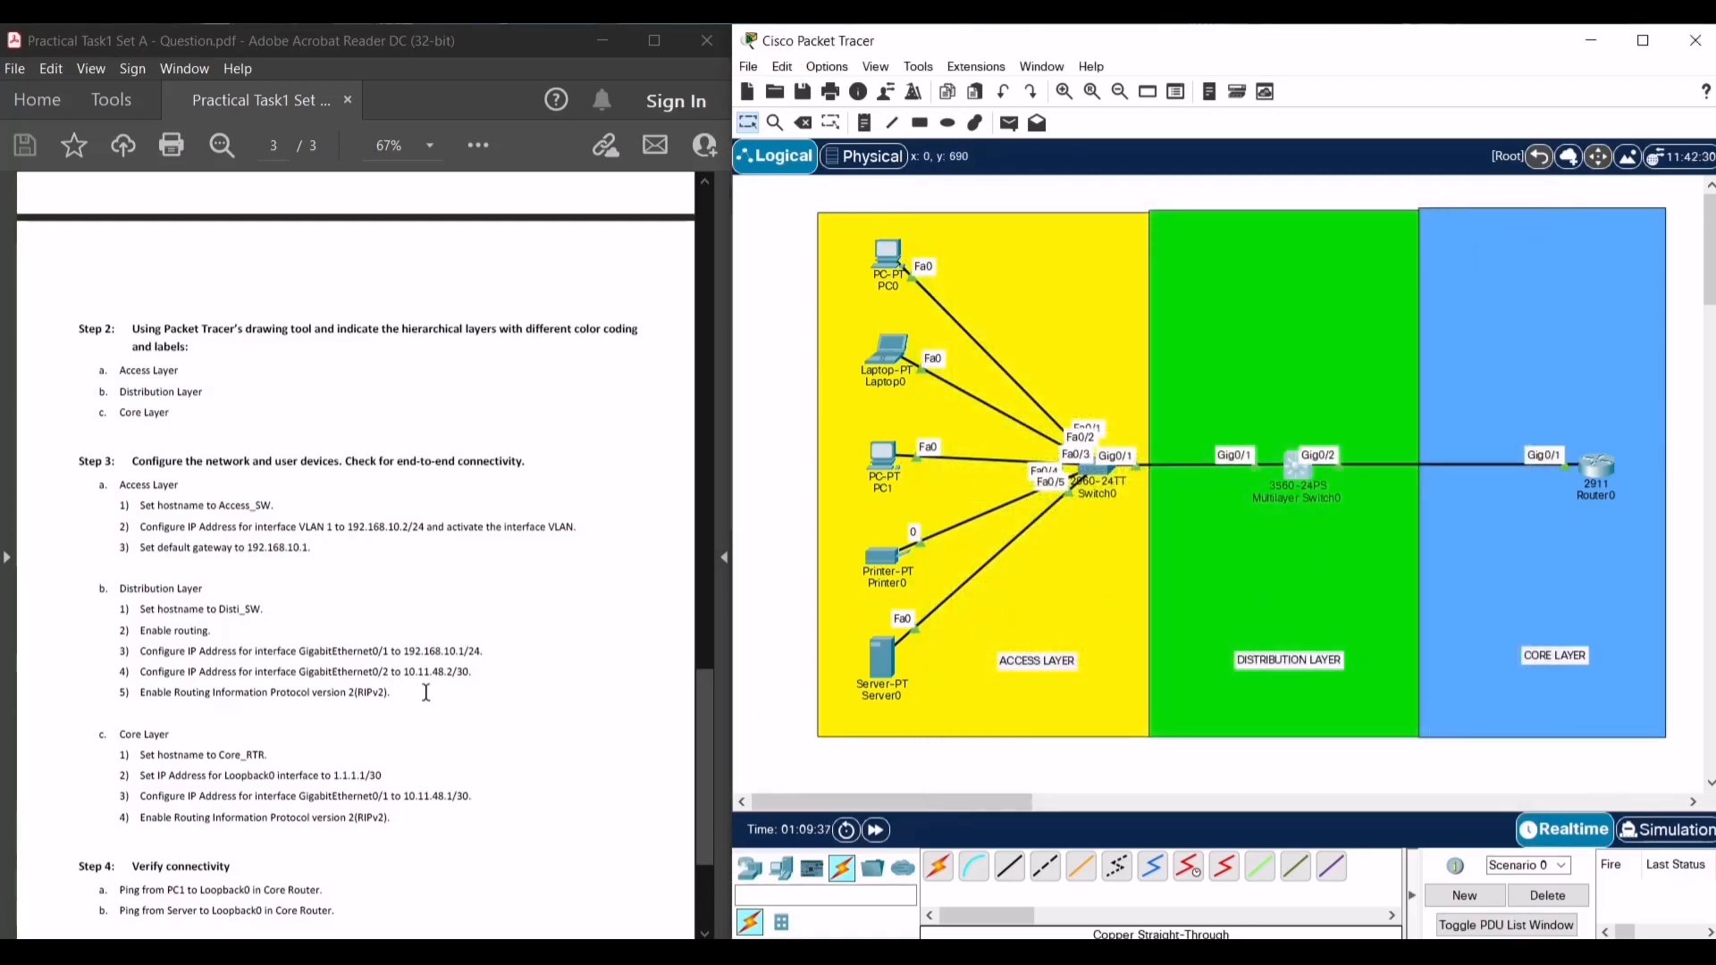
scroll(425, 691, down, 3)
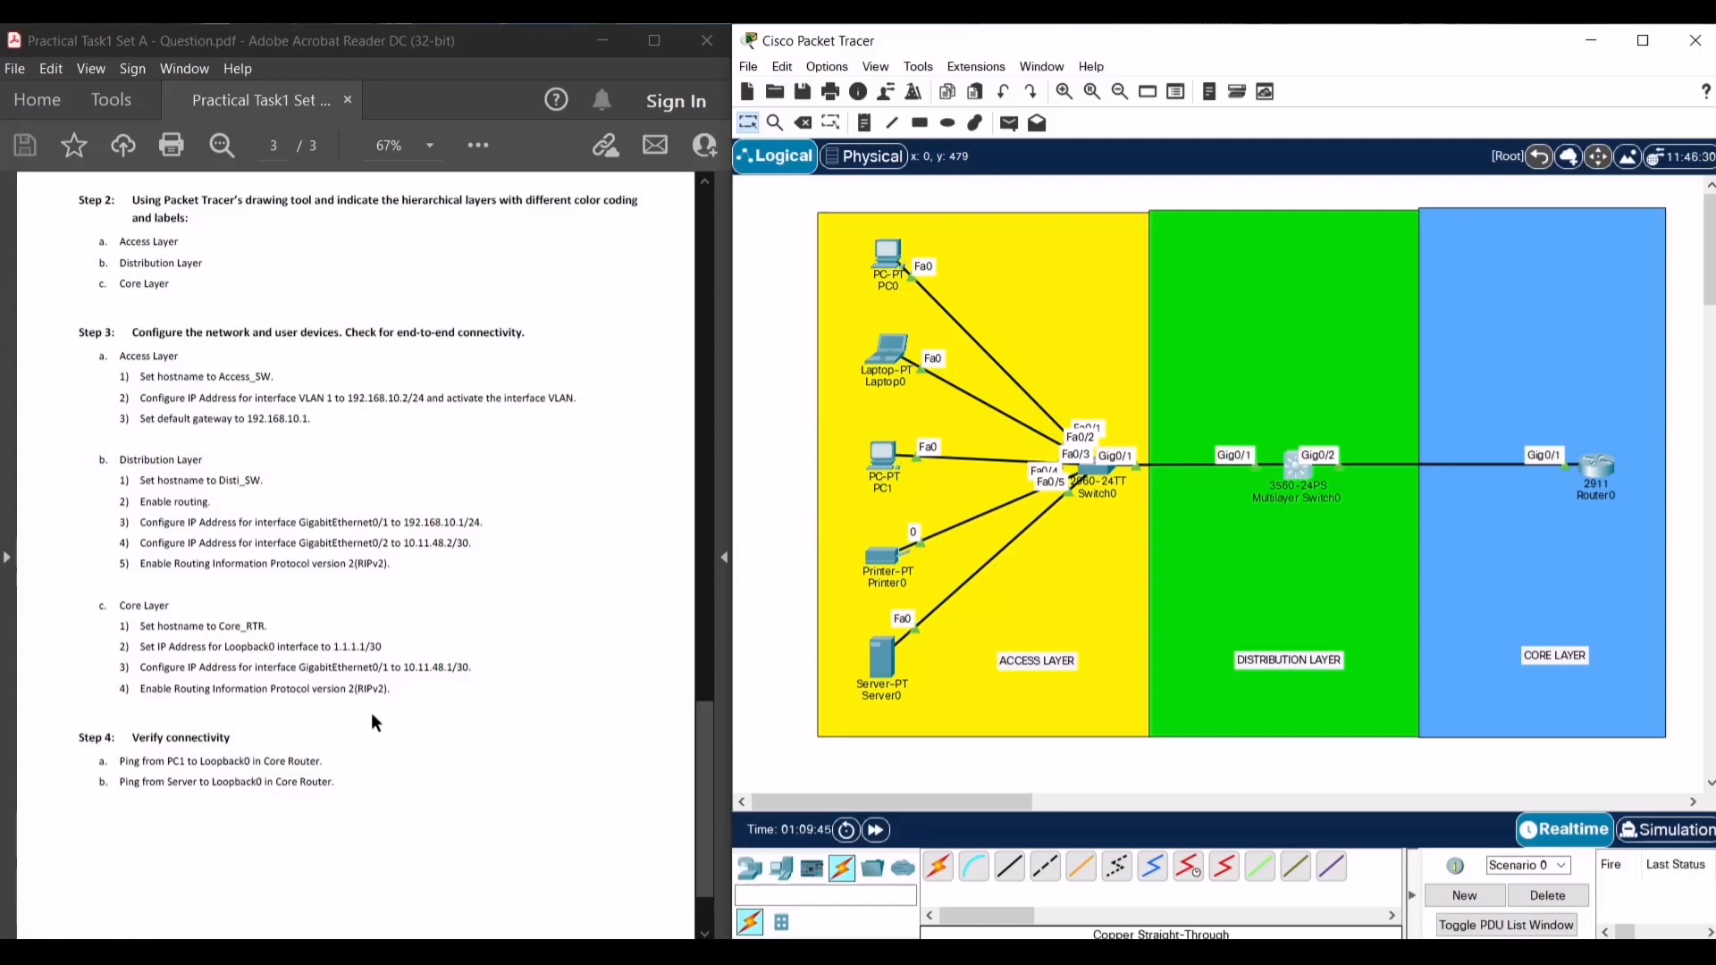
- From PC1's Command Prompt, ping 1.1.1.1 and get 4 of 4 replies
click(867, 473)
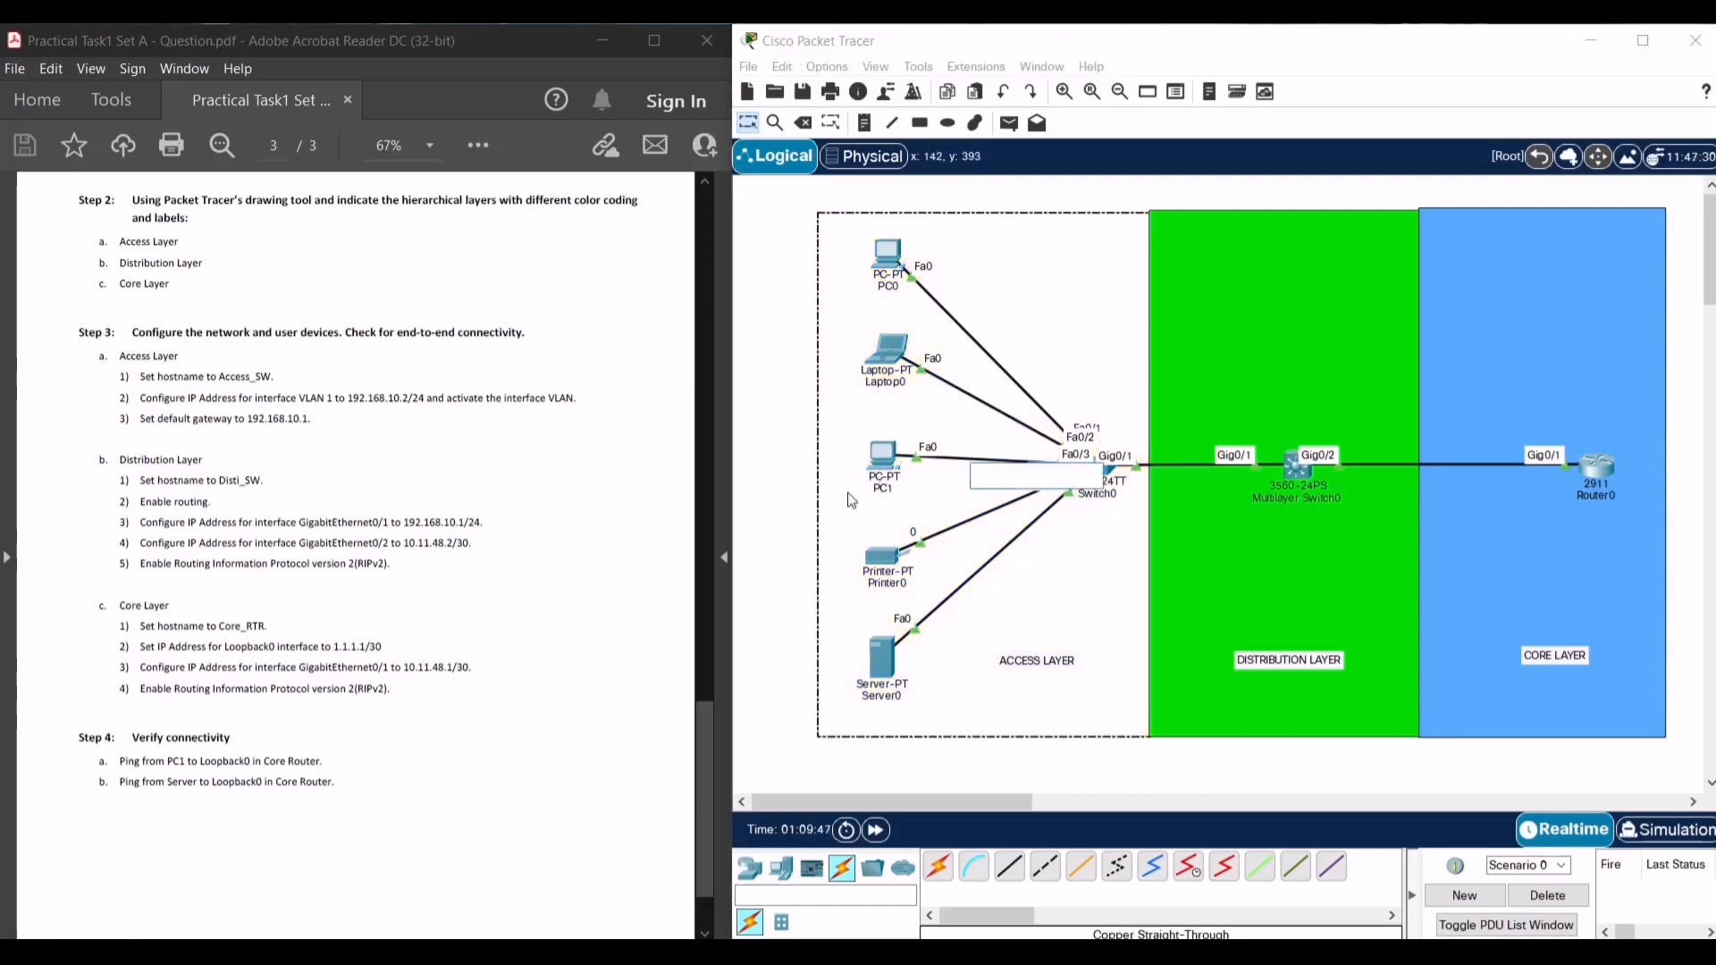
click(885, 456)
drag(871, 184, 1231, 198)
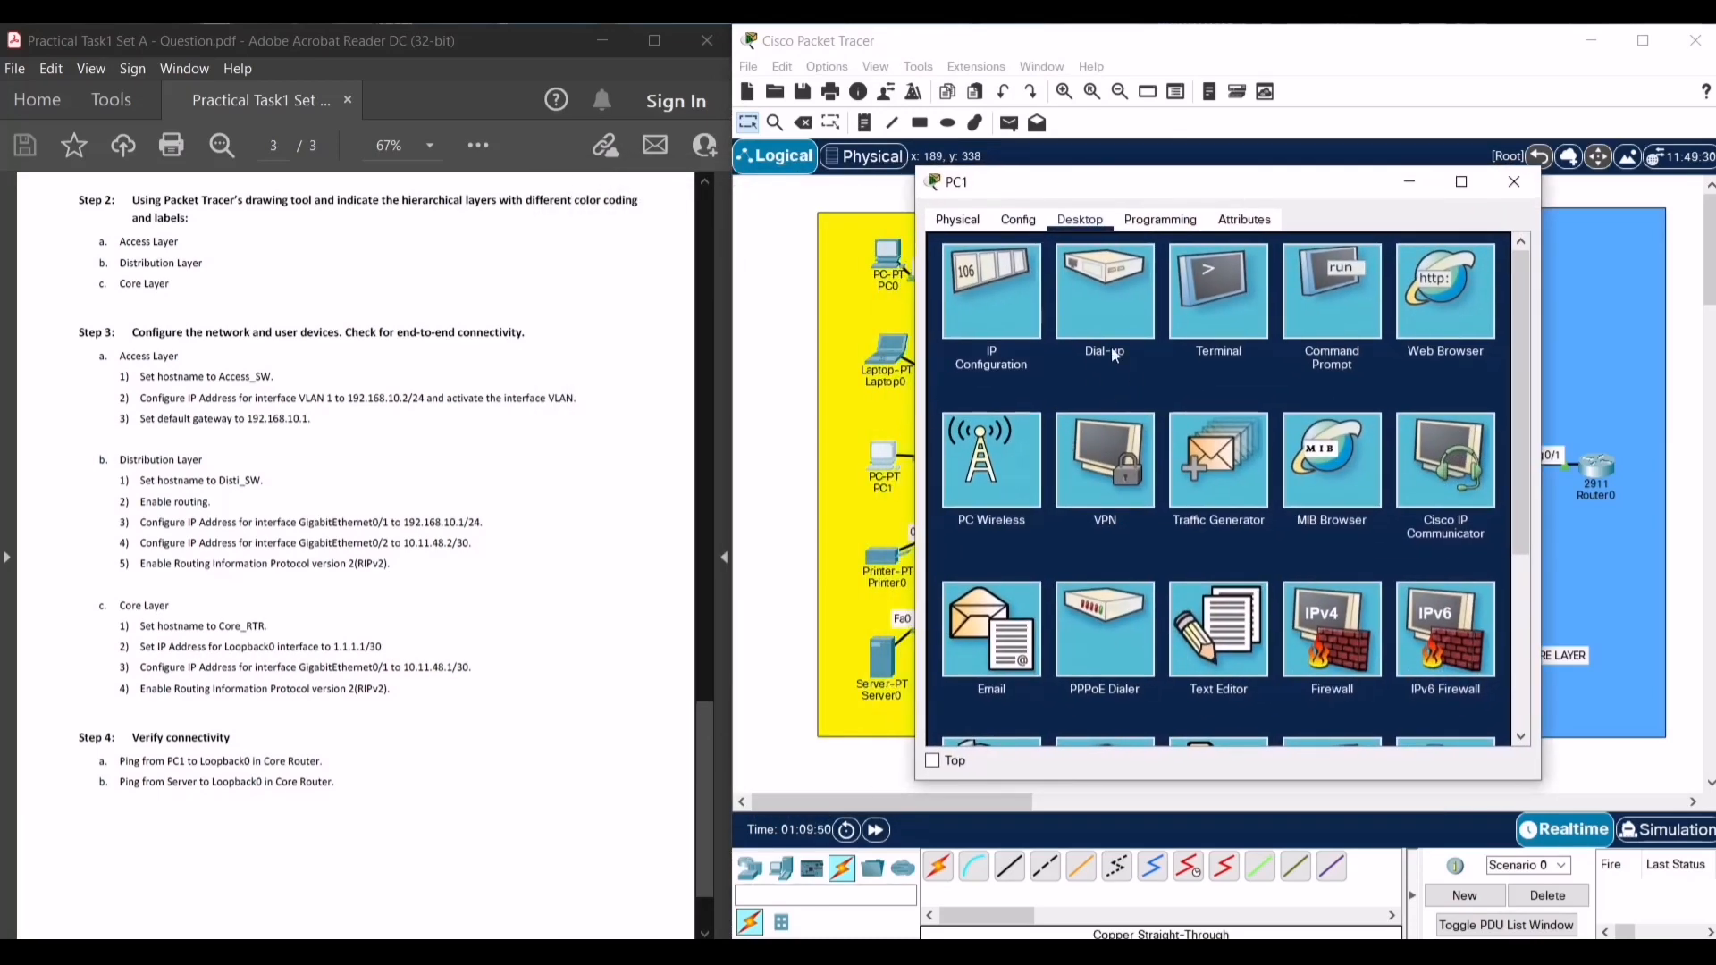
click(1313, 270)
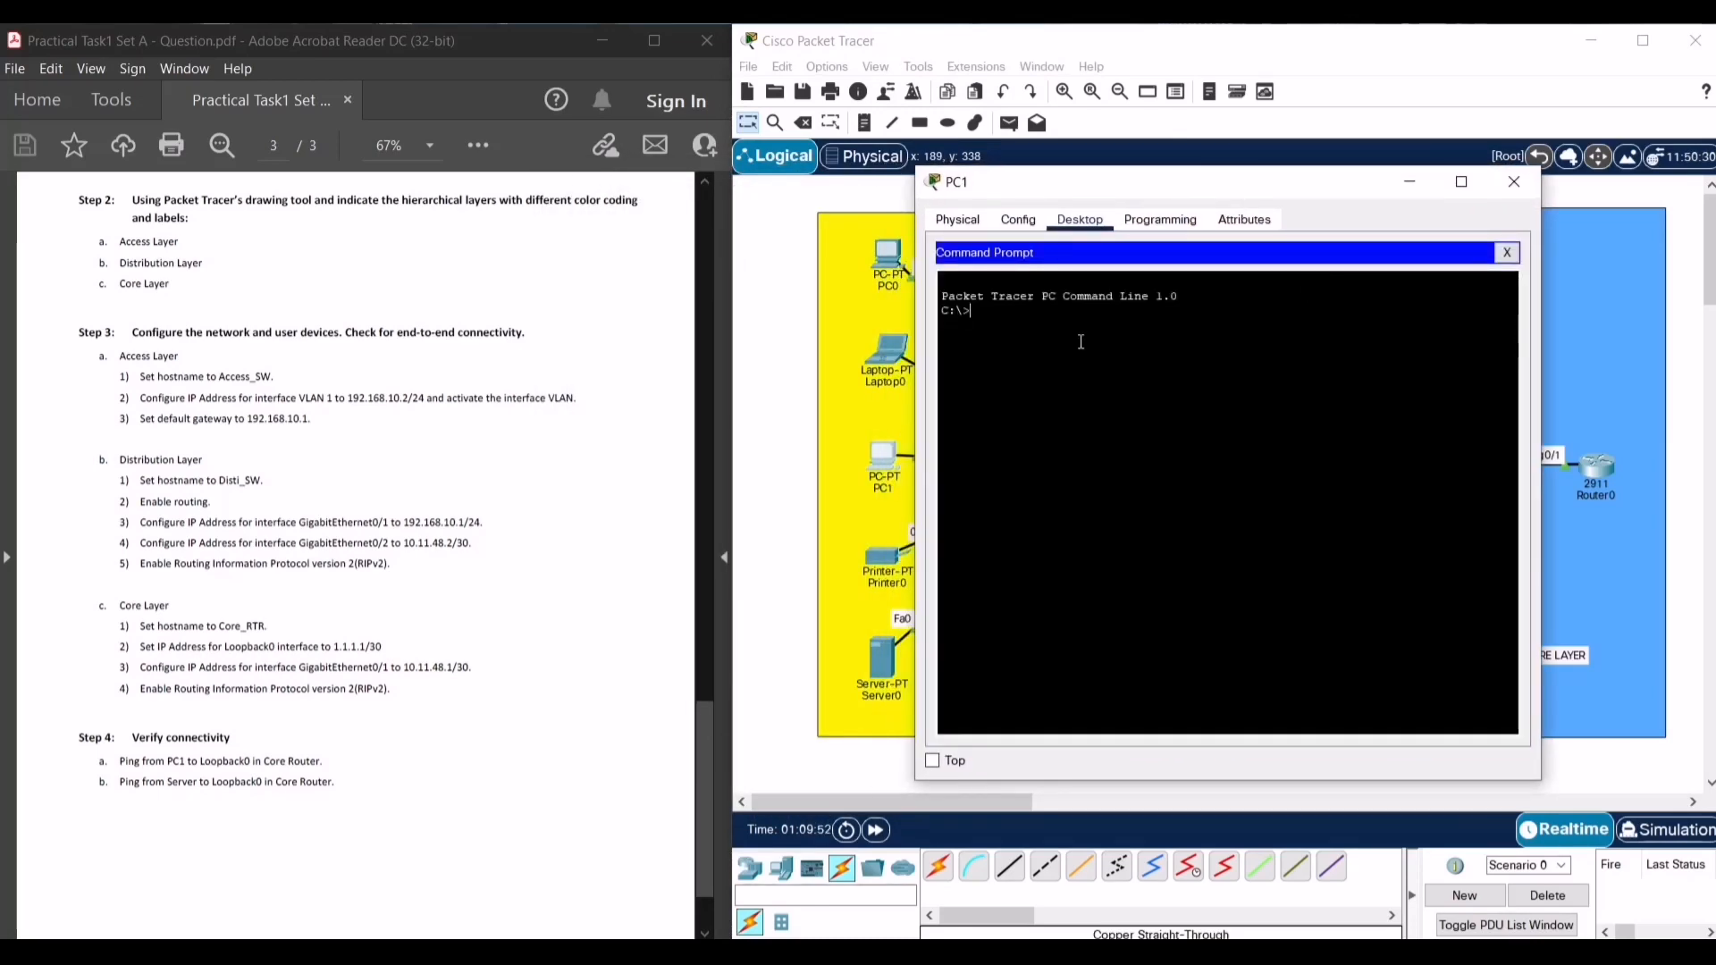
text(ping )
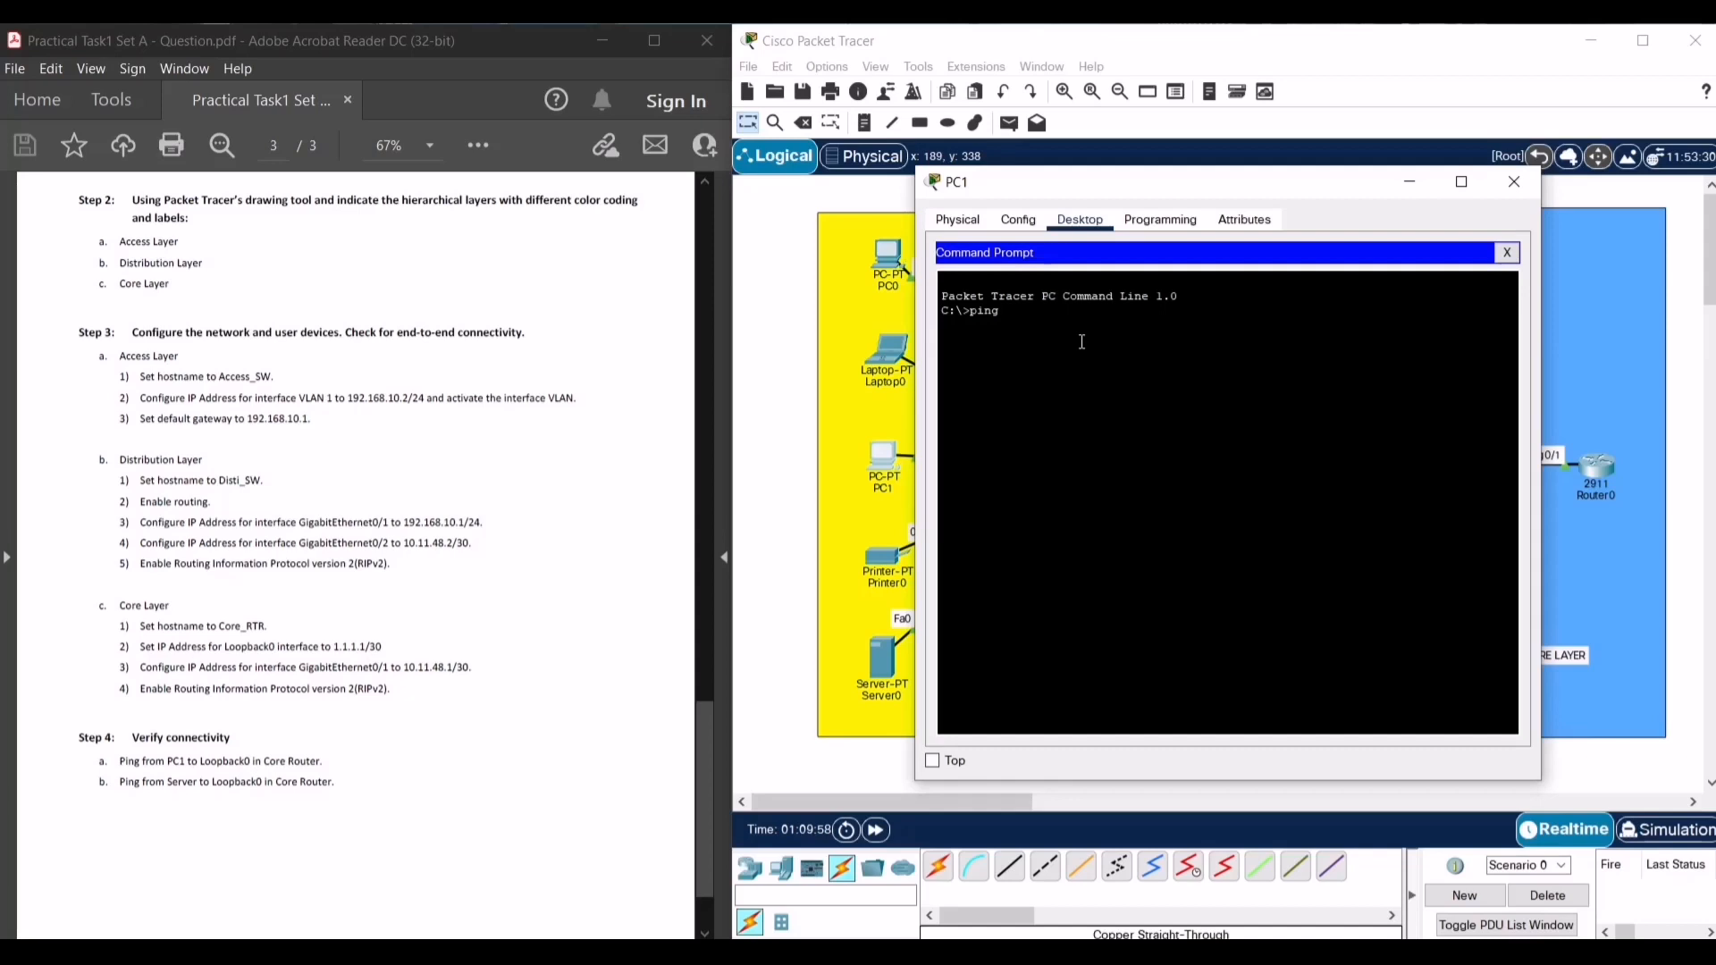
text(1.1.1..1)
key(Return)
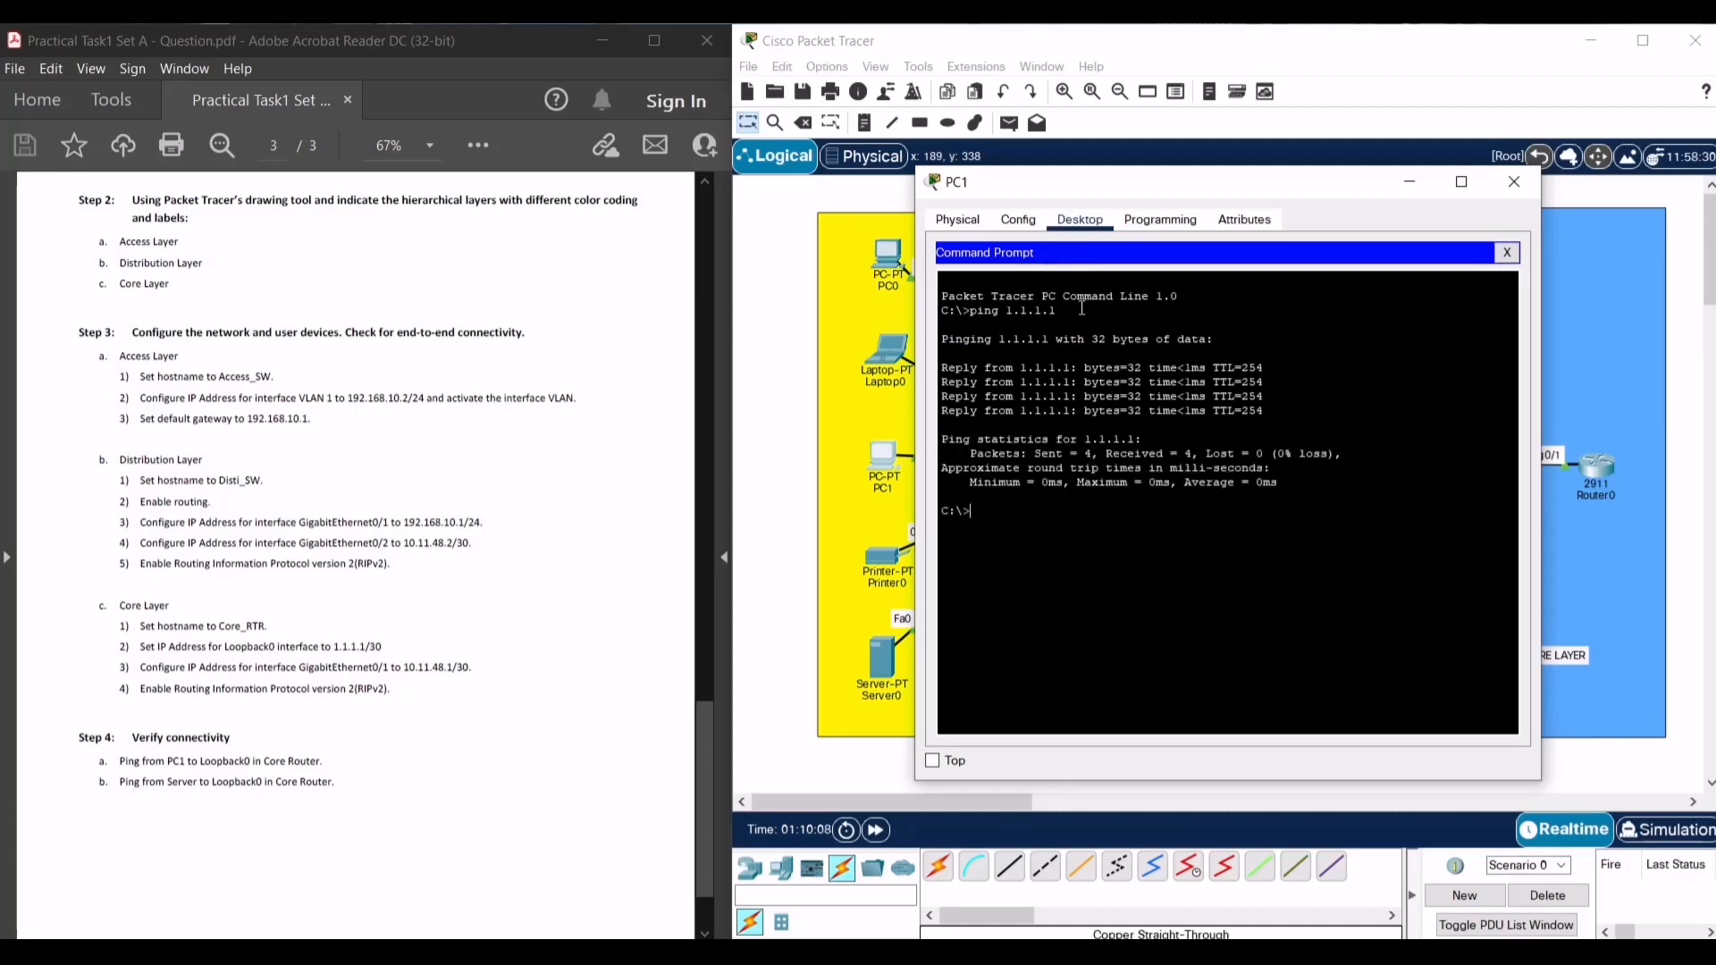
drag(1103, 184, 1123, 203)
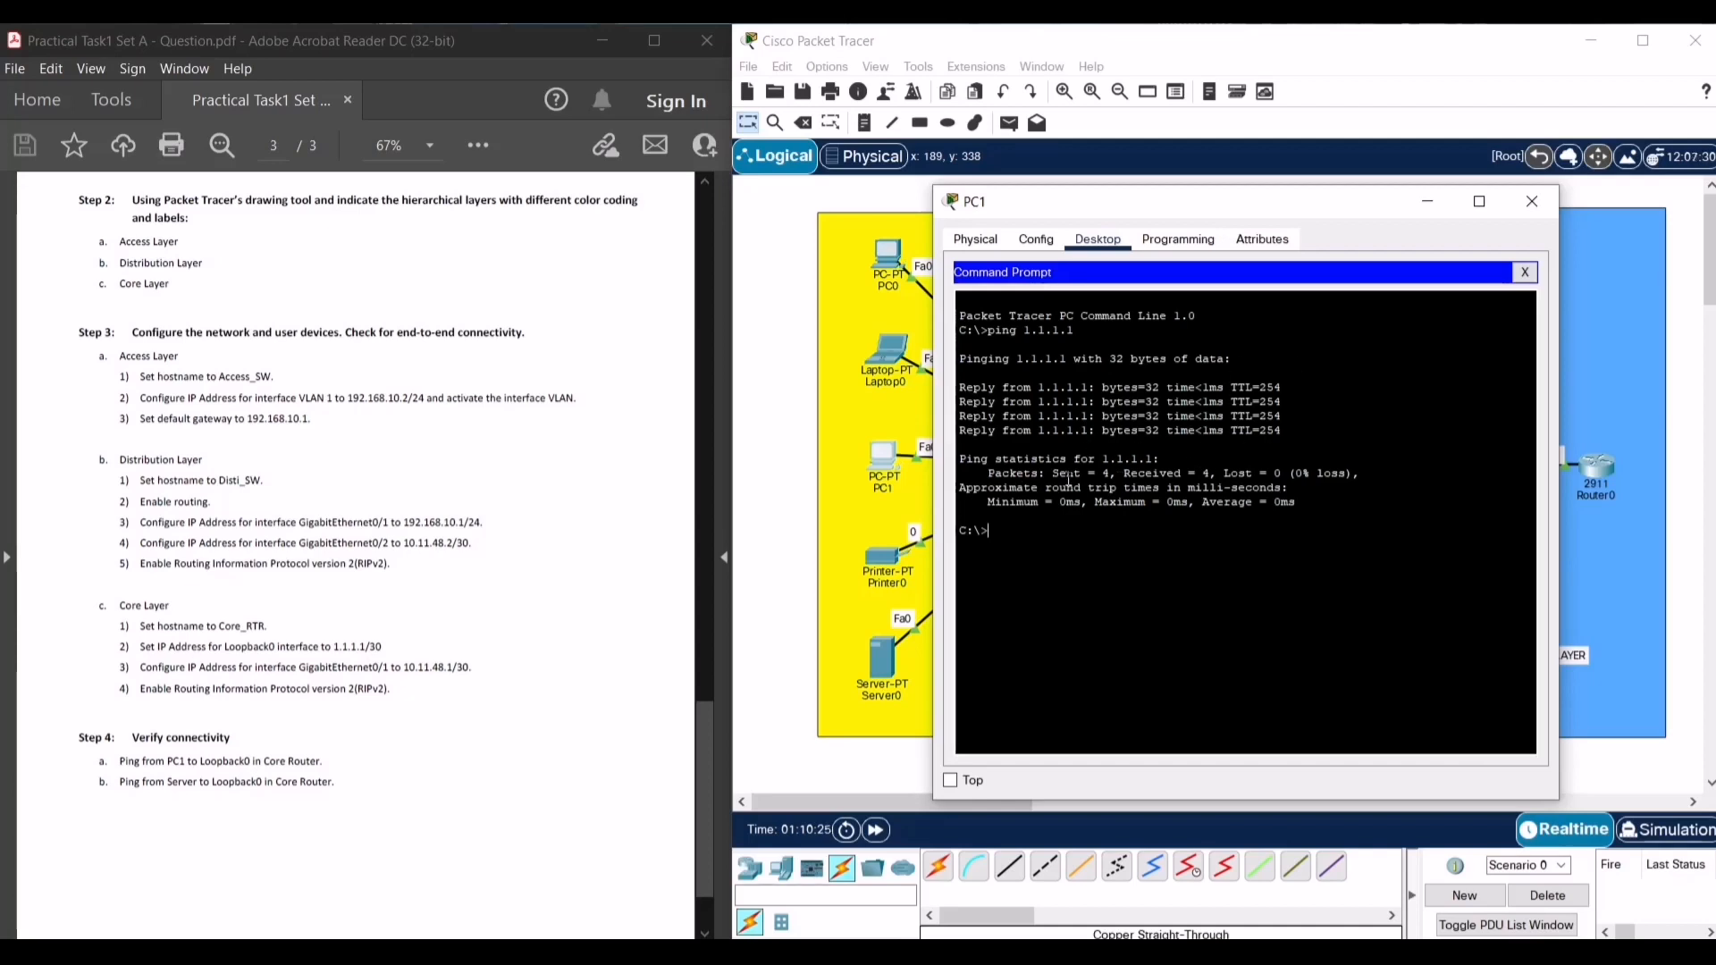
- Close PC1, ping 1.1.1.1 from Server0's Command Prompt with 4/4 replies, then close Server0
click(1534, 204)
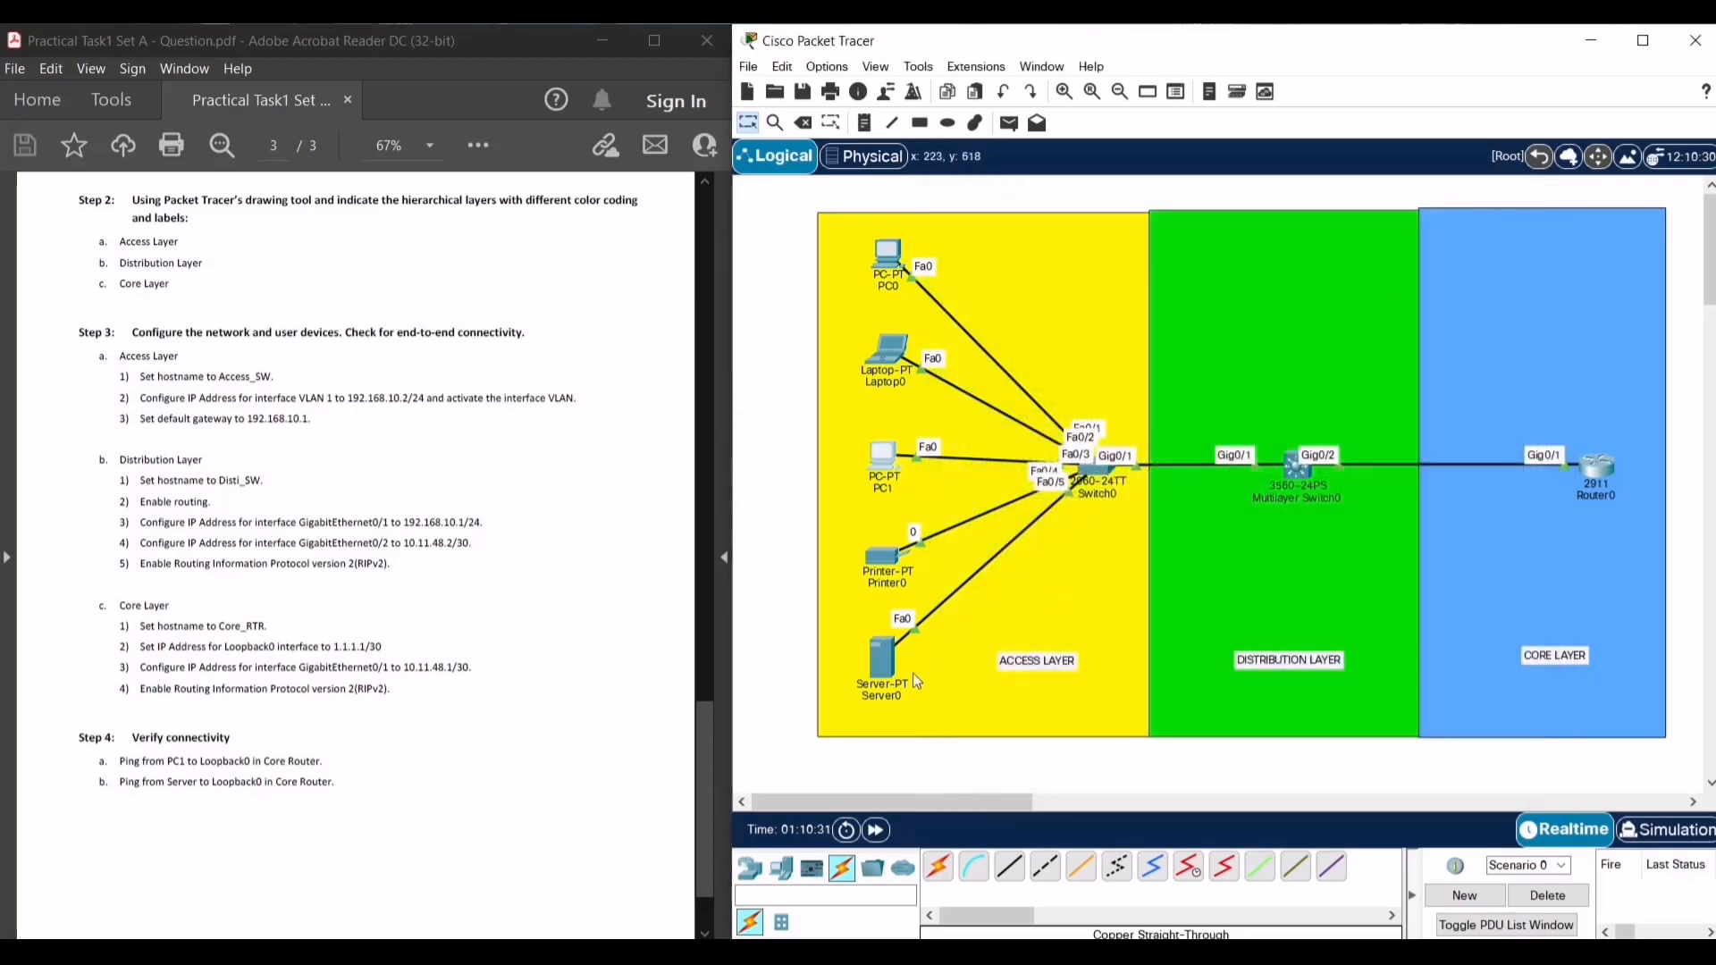
click(882, 662)
drag(715, 176, 1074, 153)
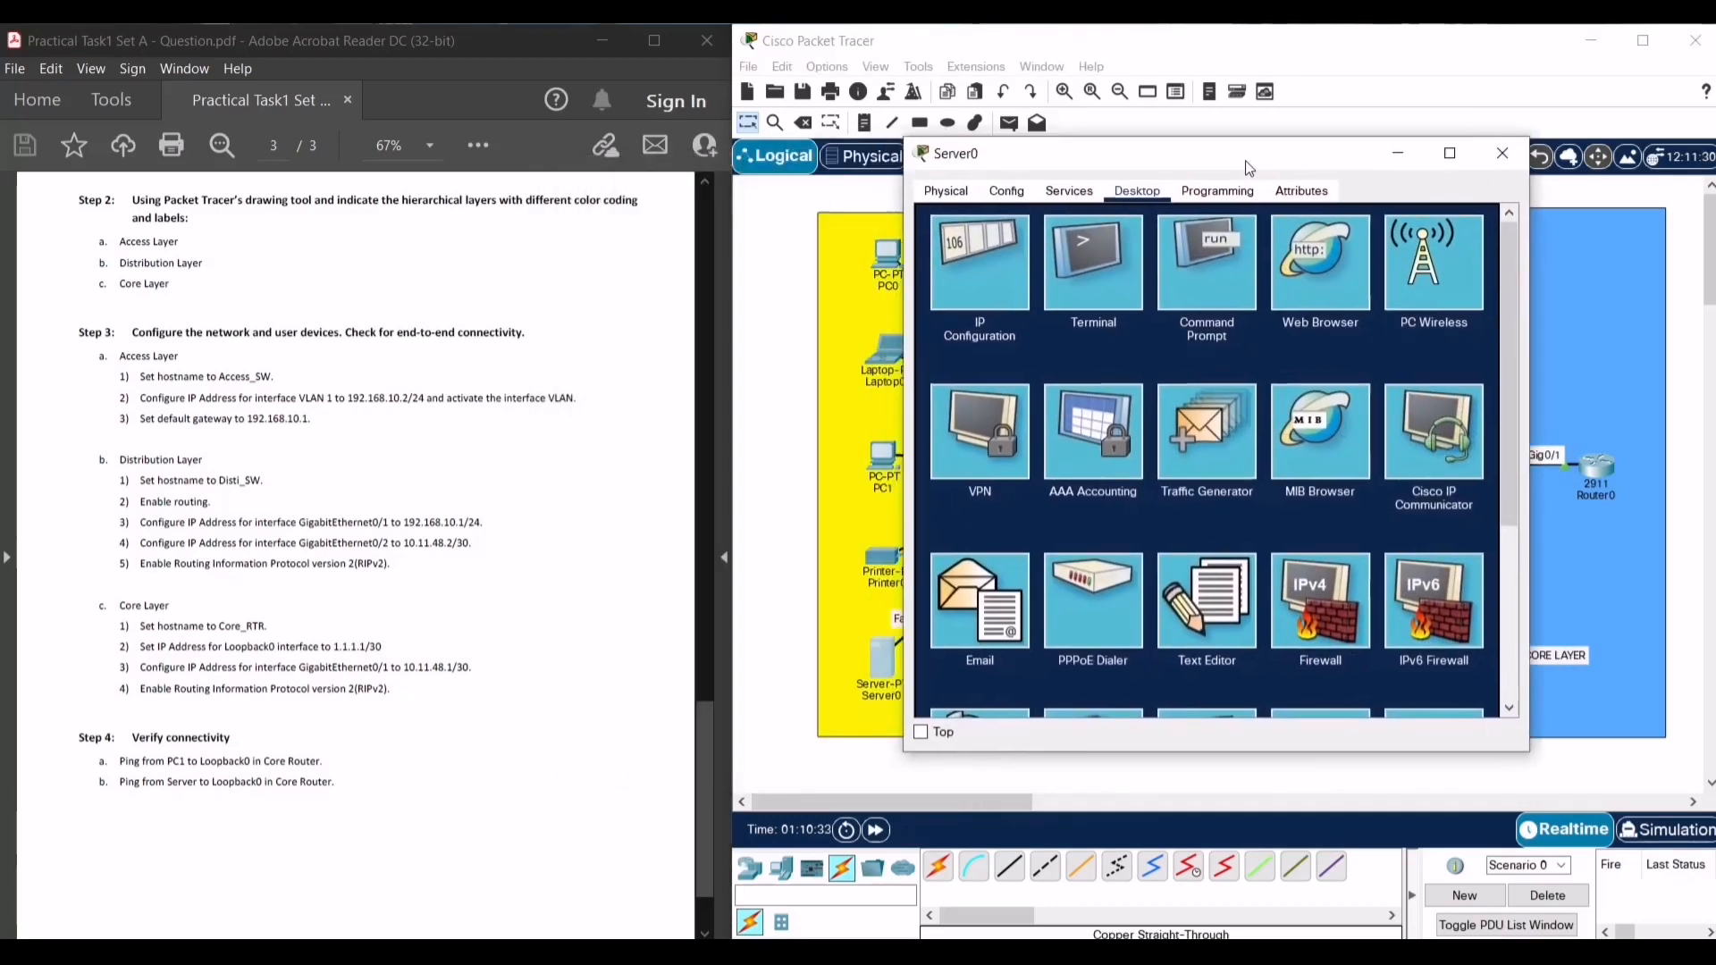
click(1168, 281)
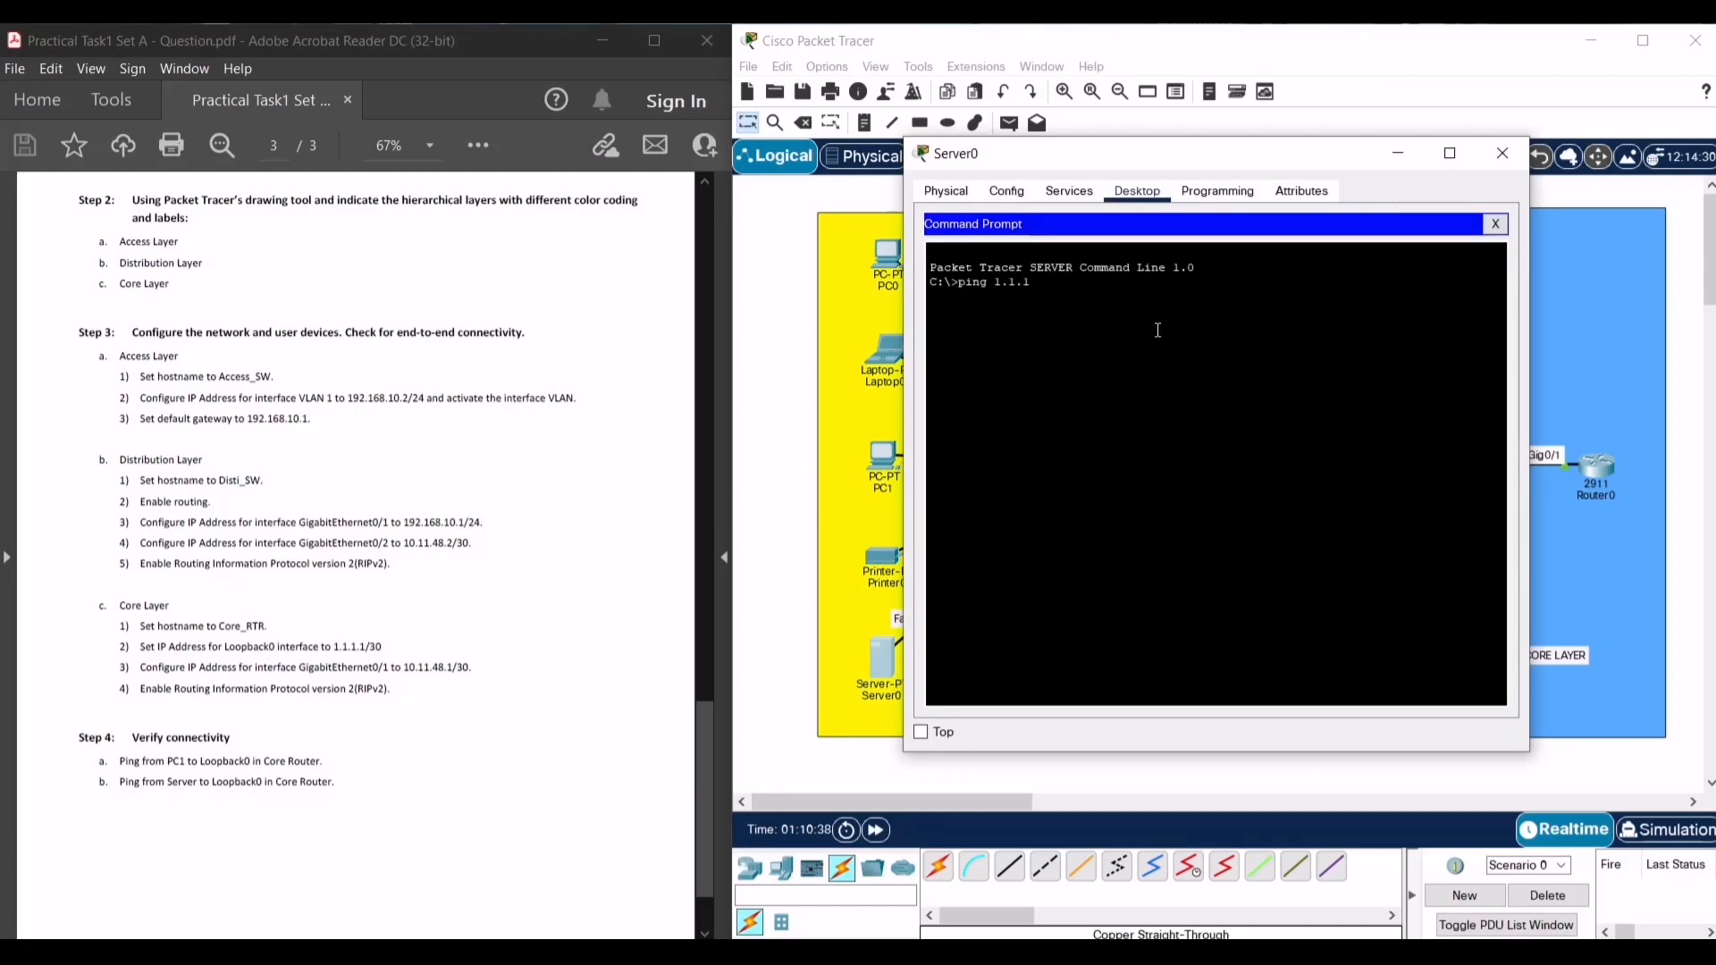
key(Return)
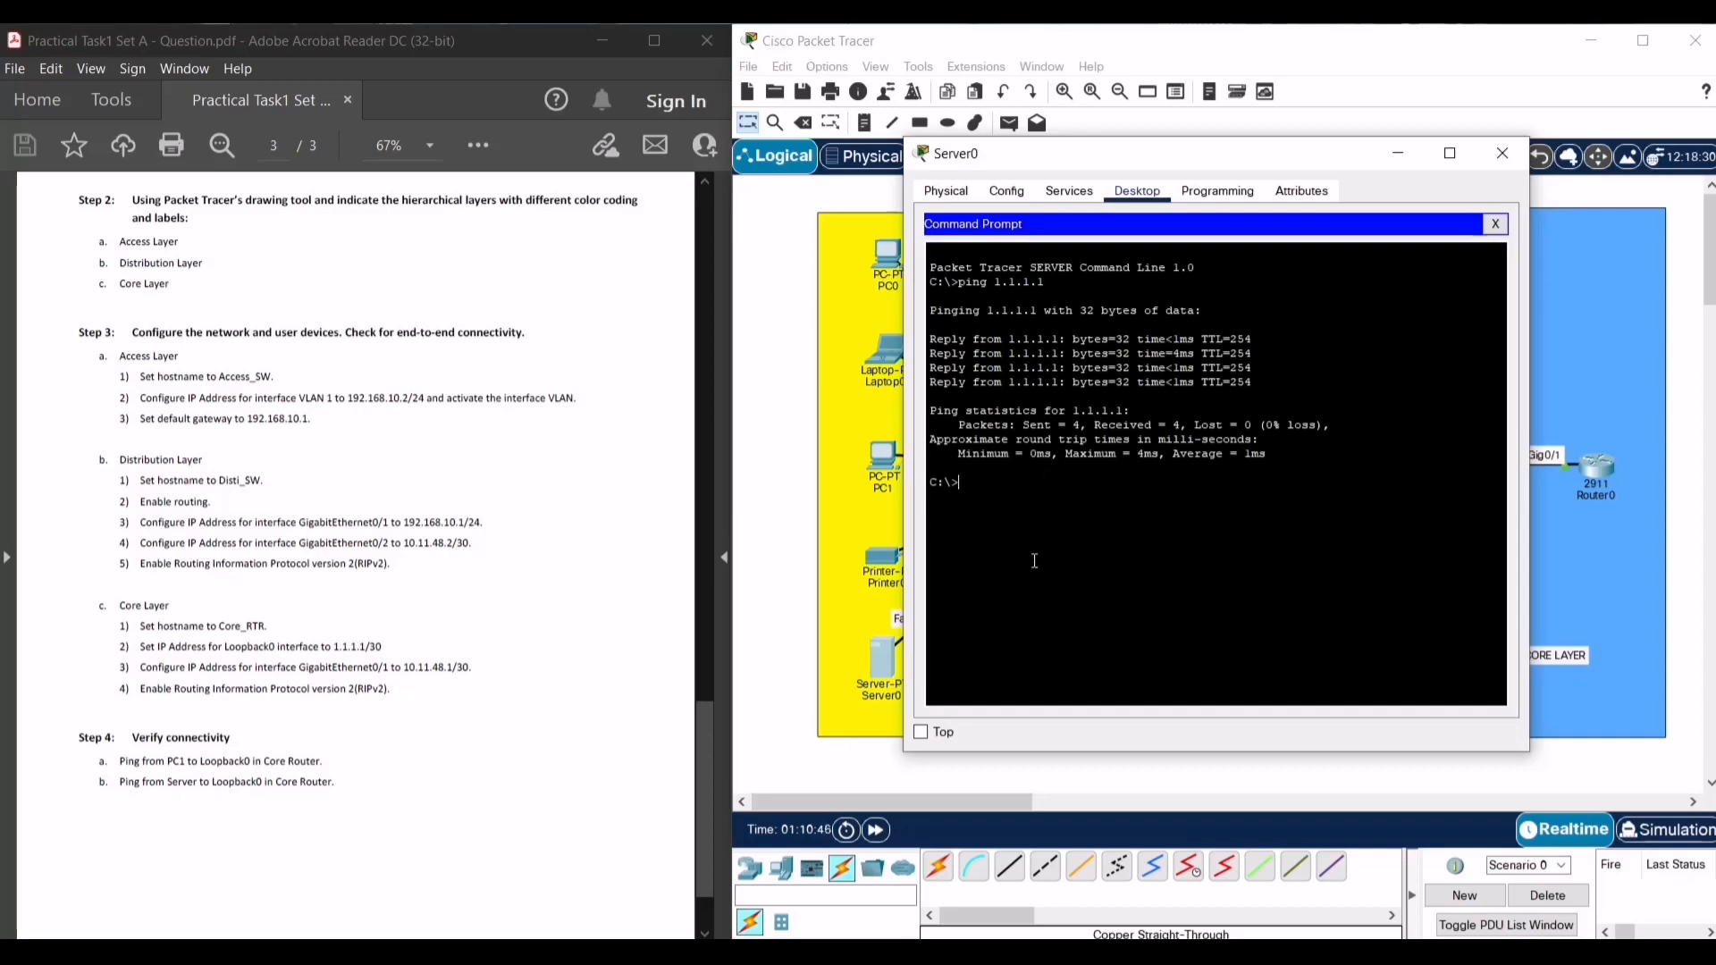
click(1514, 159)
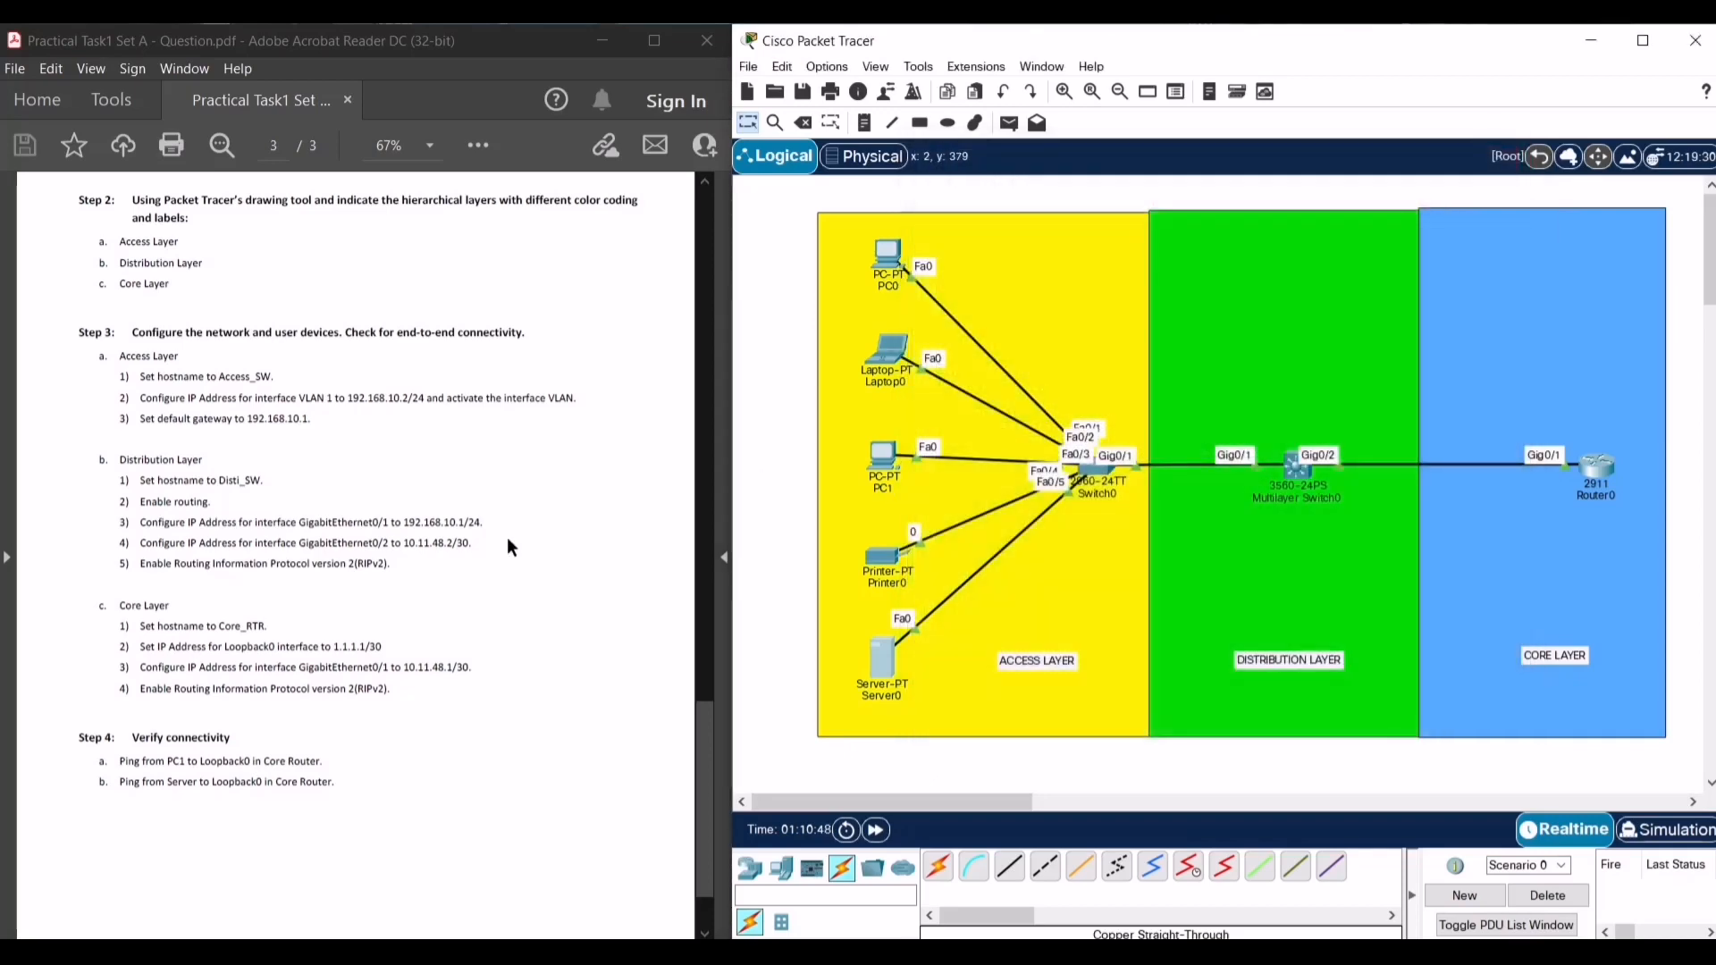
scroll(508, 542, down, 1)
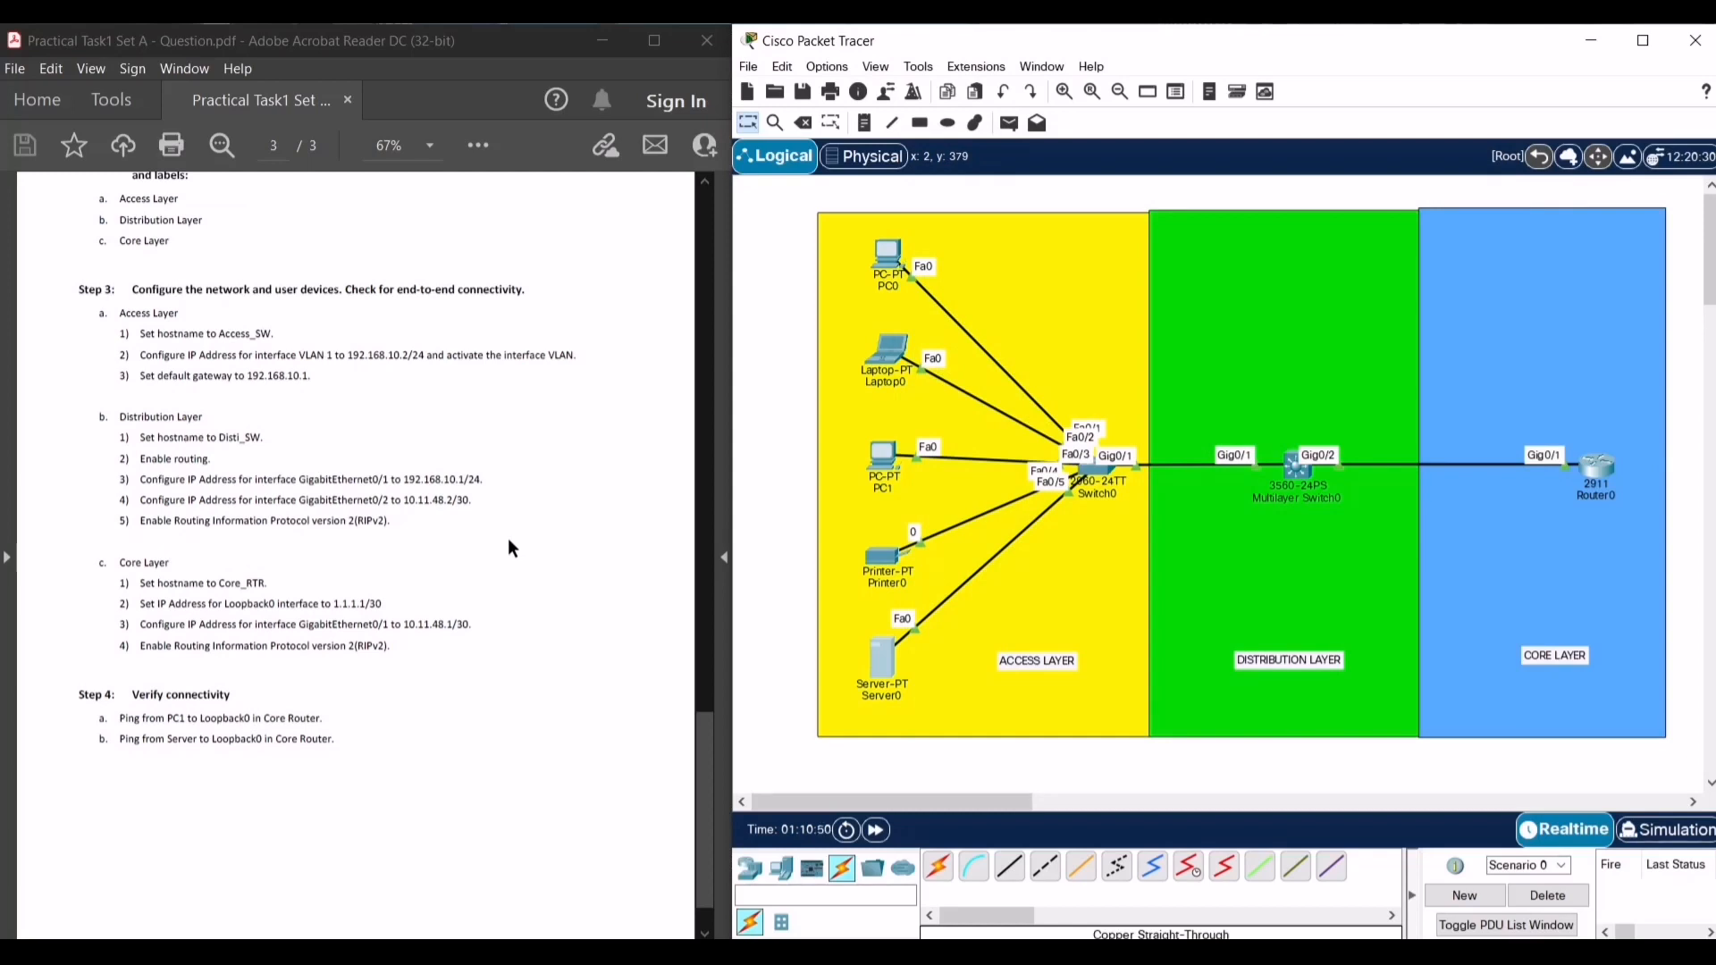